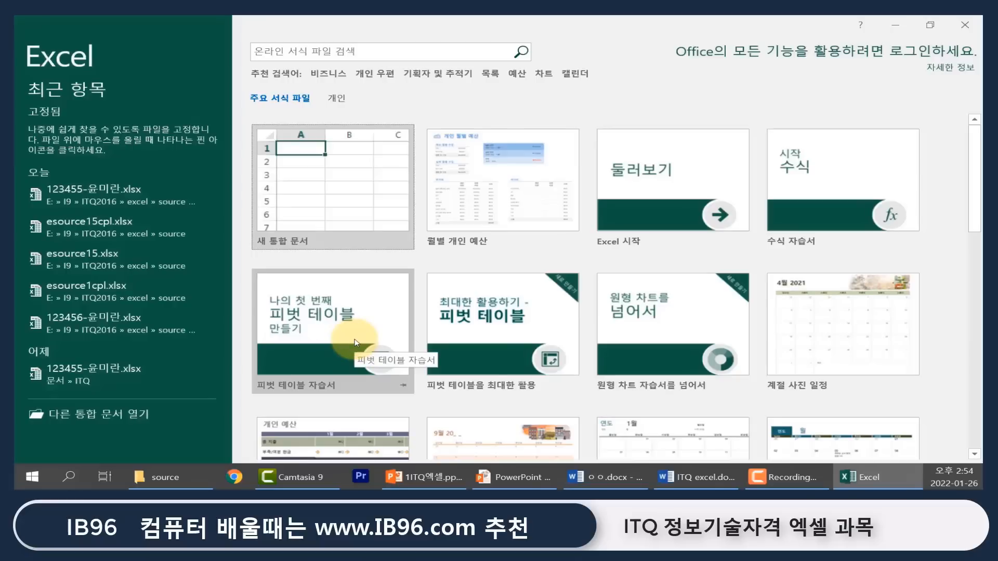
# Step: Create a new blank workbook
pyautogui.doubleClick(351, 181)
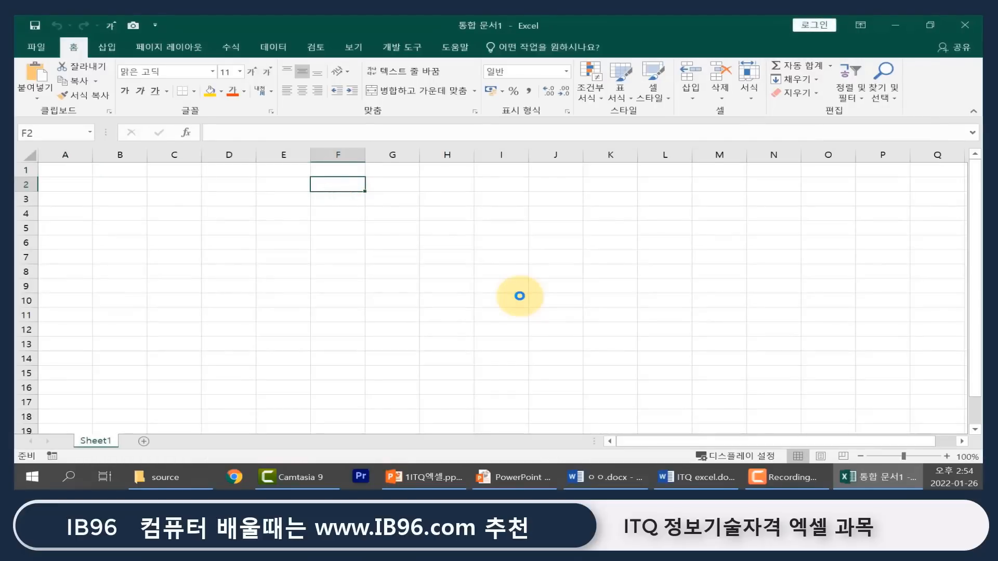
# Step: Select several individual cells in turn, followed by the whole of column B and the whole of row 2 on Sheet1
pyautogui.click(297, 201)
pyautogui.click(370, 184)
pyautogui.click(453, 238)
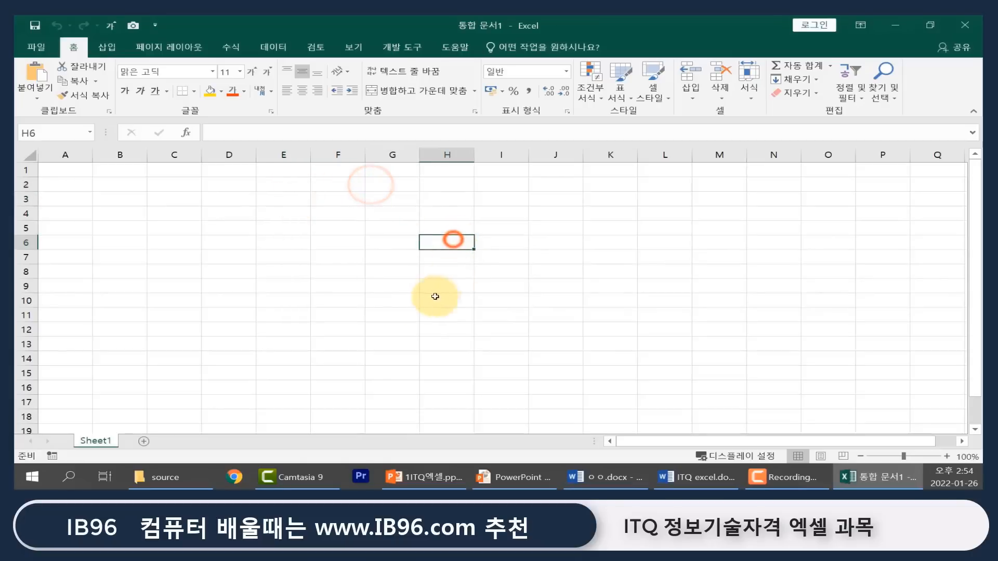
pyautogui.click(421, 312)
pyautogui.click(515, 302)
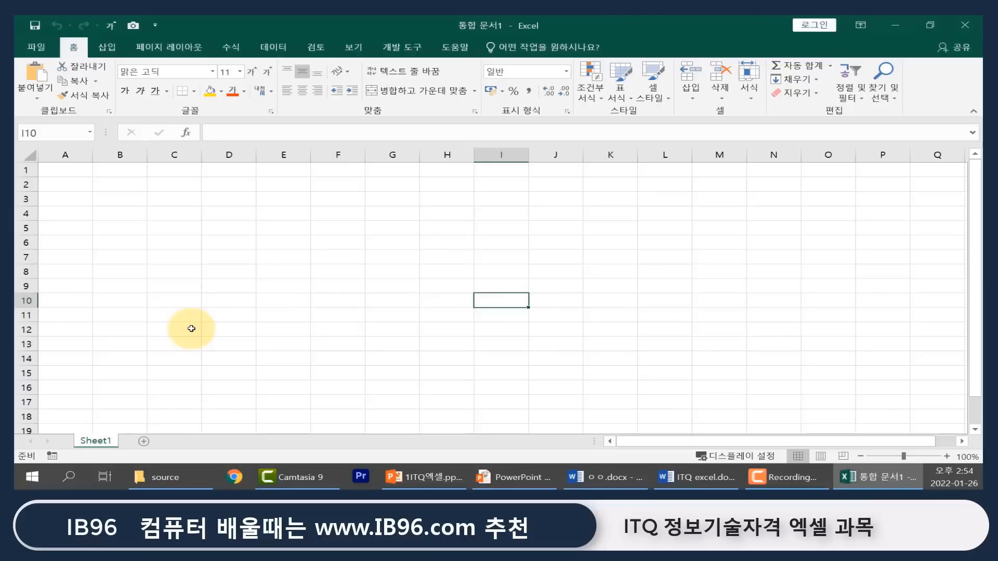
pyautogui.click(128, 156)
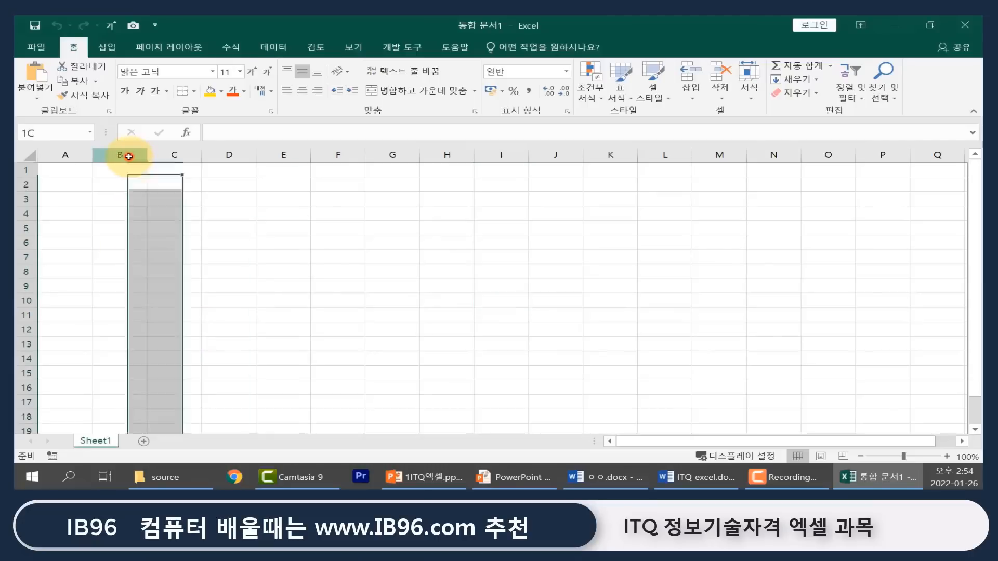
pyautogui.click(25, 184)
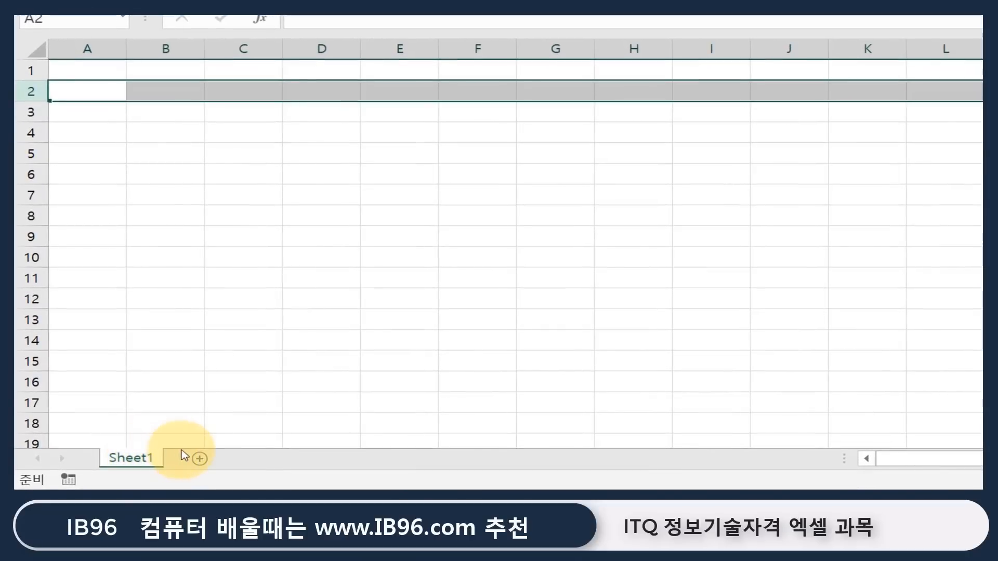
# Step: Add two new worksheets, Sheet2 and Sheet3, after Sheet1
pyautogui.click(198, 457)
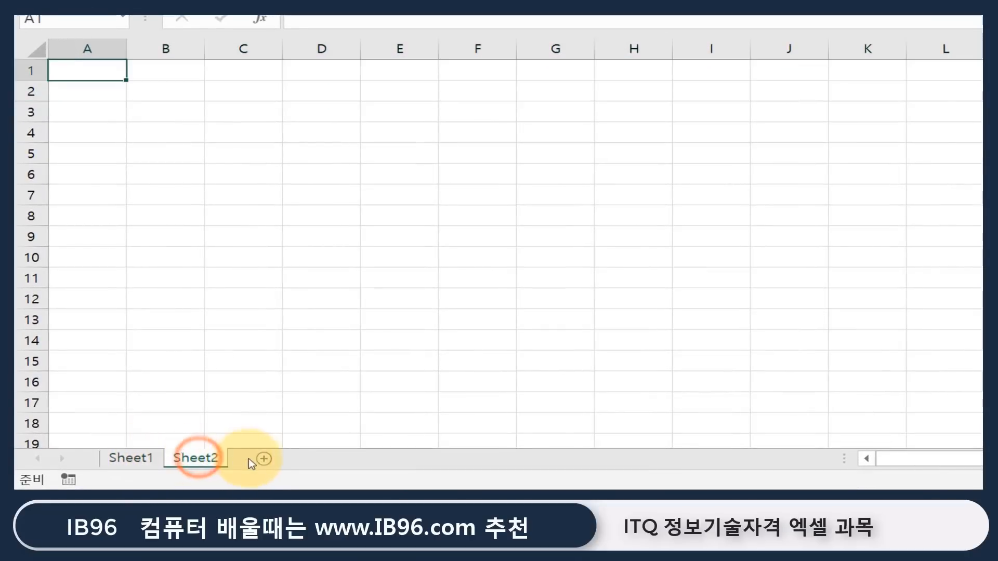
pyautogui.click(264, 460)
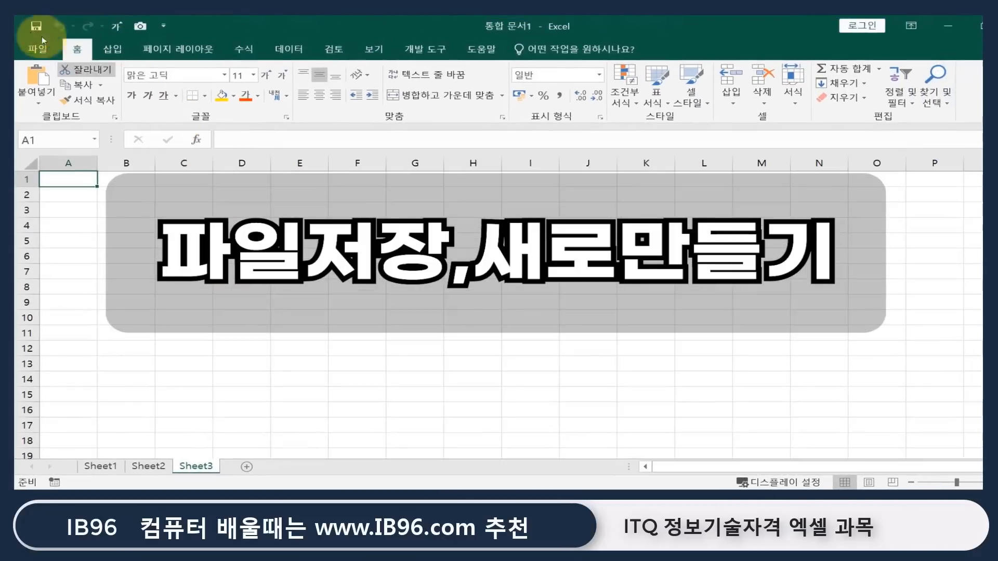
# Step: Save the workbook to the desktop (바탕 화면) under the file name 연습 as an Excel workbook
pyautogui.click(37, 26)
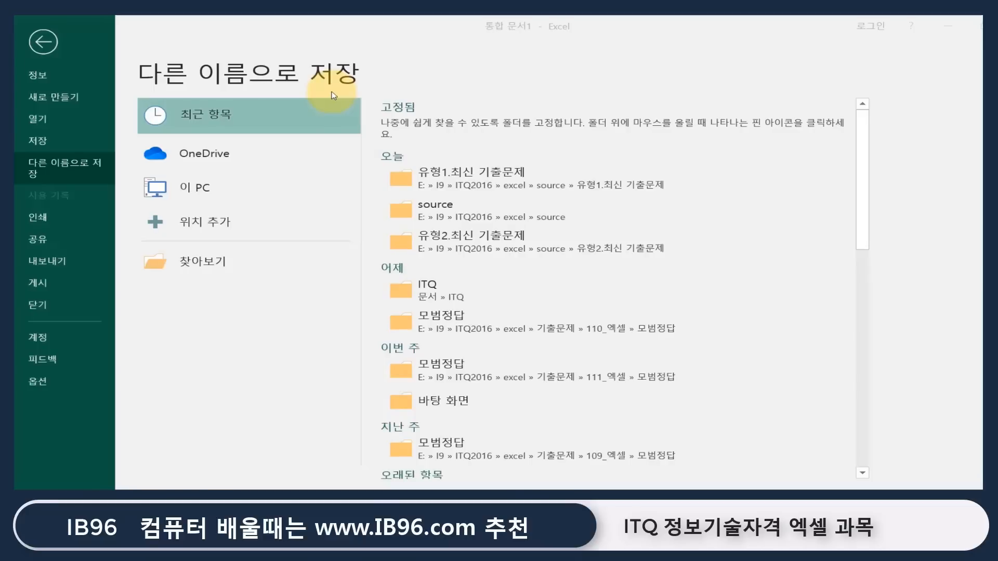
pyautogui.click(206, 261)
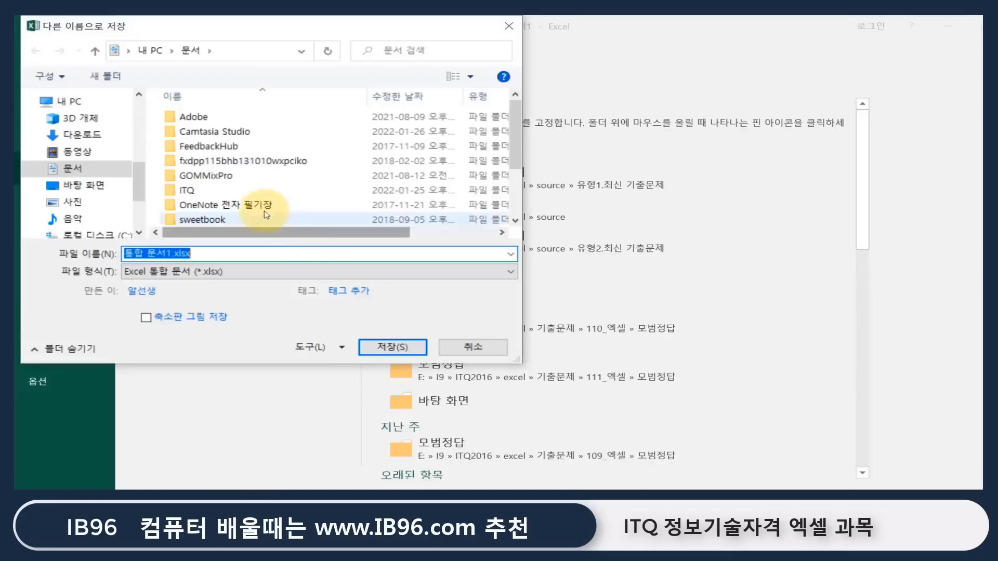
pyautogui.click(138, 94)
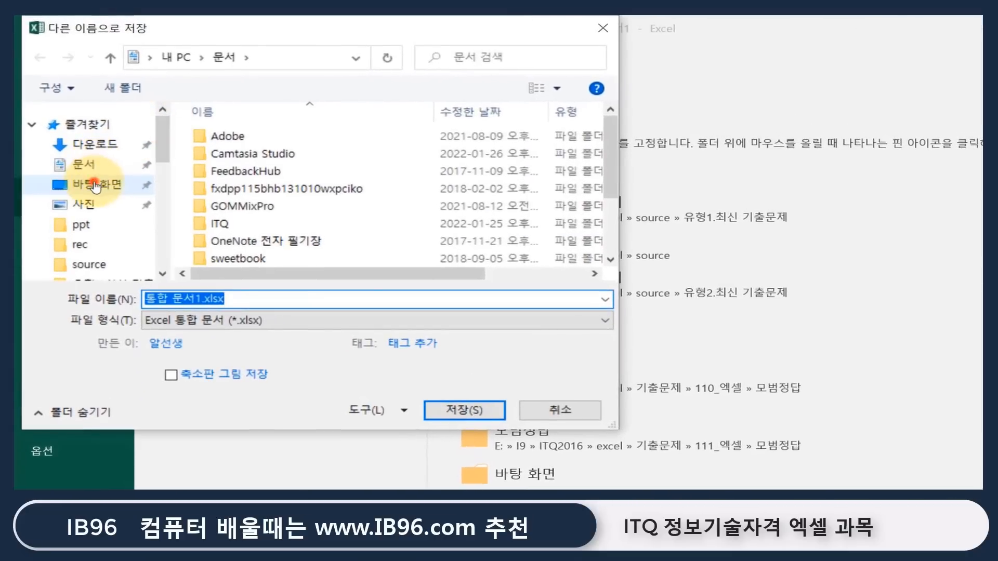
pyautogui.click(86, 183)
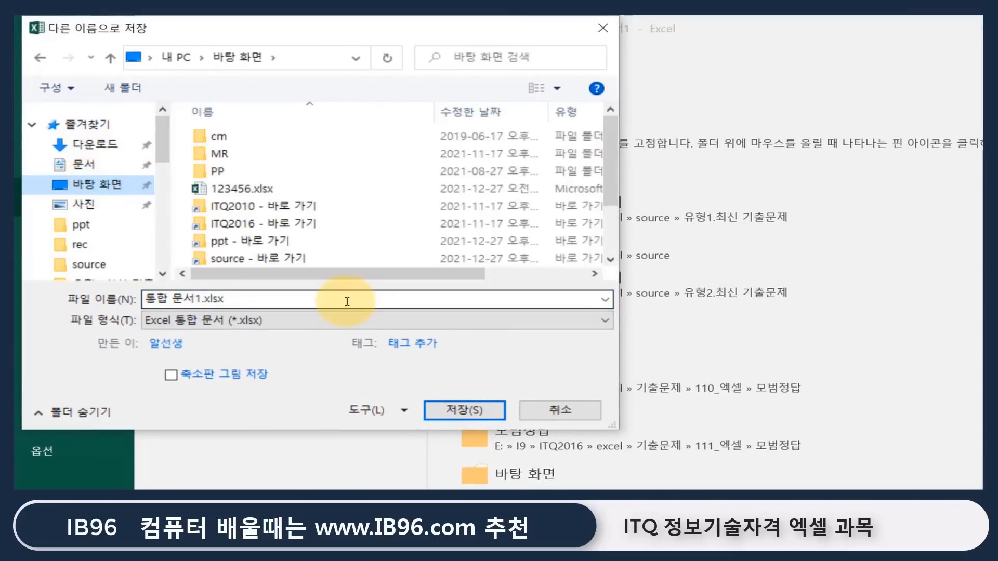
pyautogui.click(347, 300)
pyautogui.write('d')
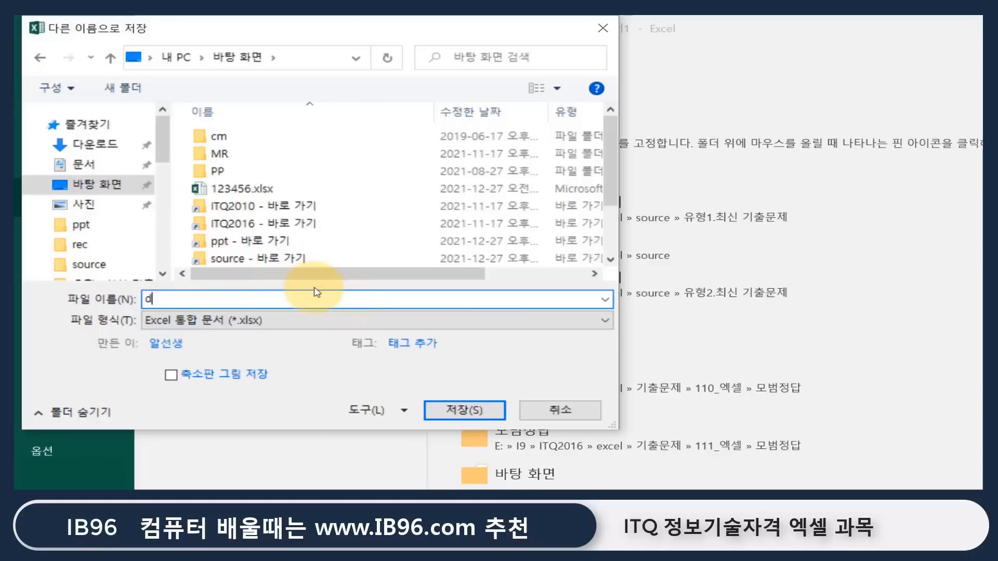
pyautogui.press('BackSpace')
pyautogui.press('Hangul')
pyautogui.write('연습')
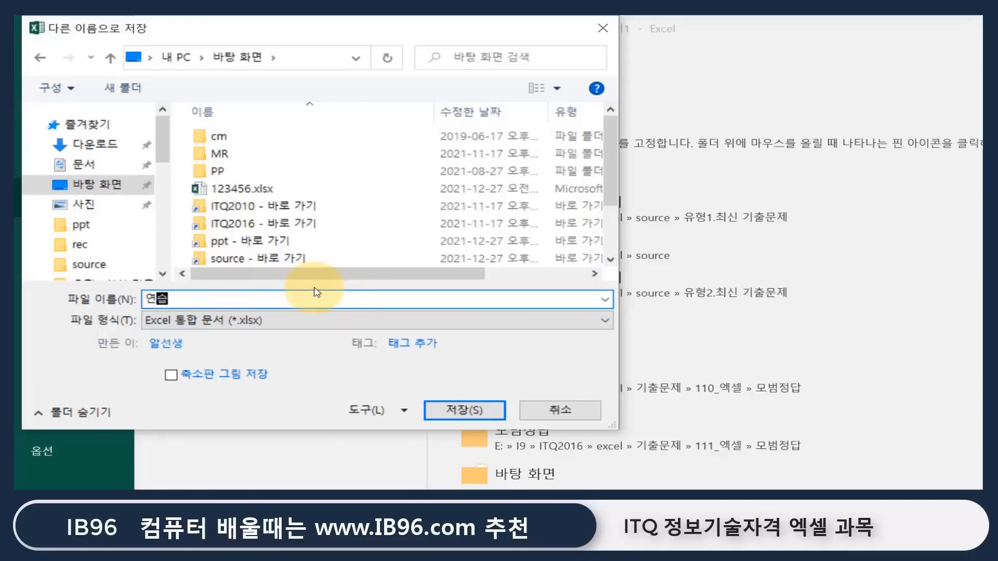
pyautogui.press('Return')
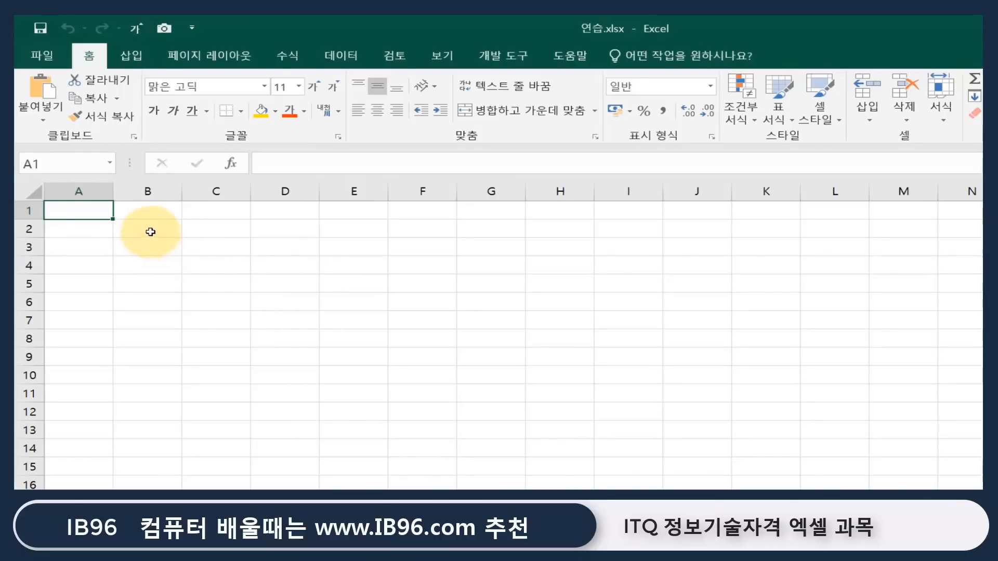
# Step: Fill cell B2 with the current gold fill color and save the workbook
pyautogui.click(148, 230)
pyautogui.click(260, 110)
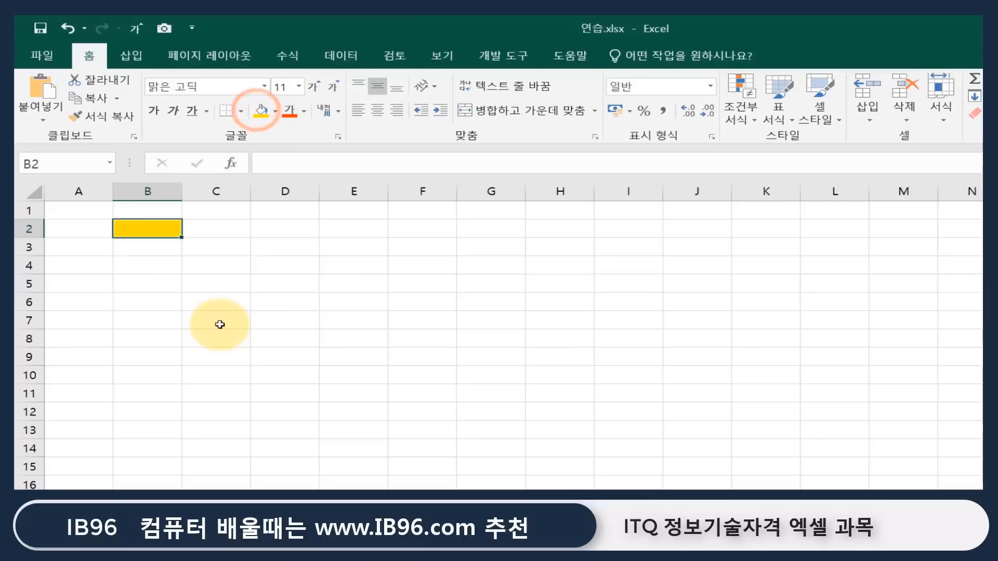
pyautogui.click(42, 28)
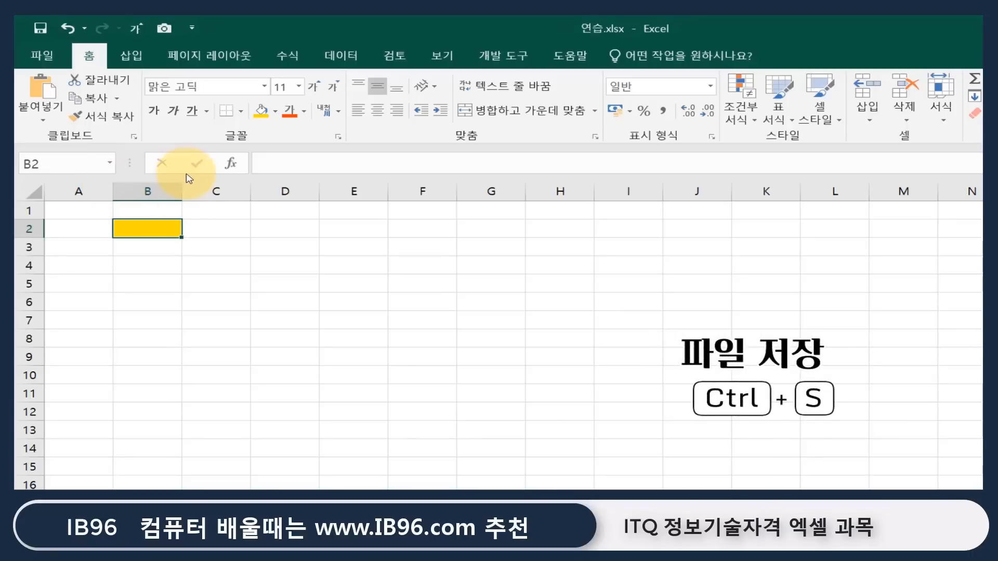
pyautogui.click(57, 56)
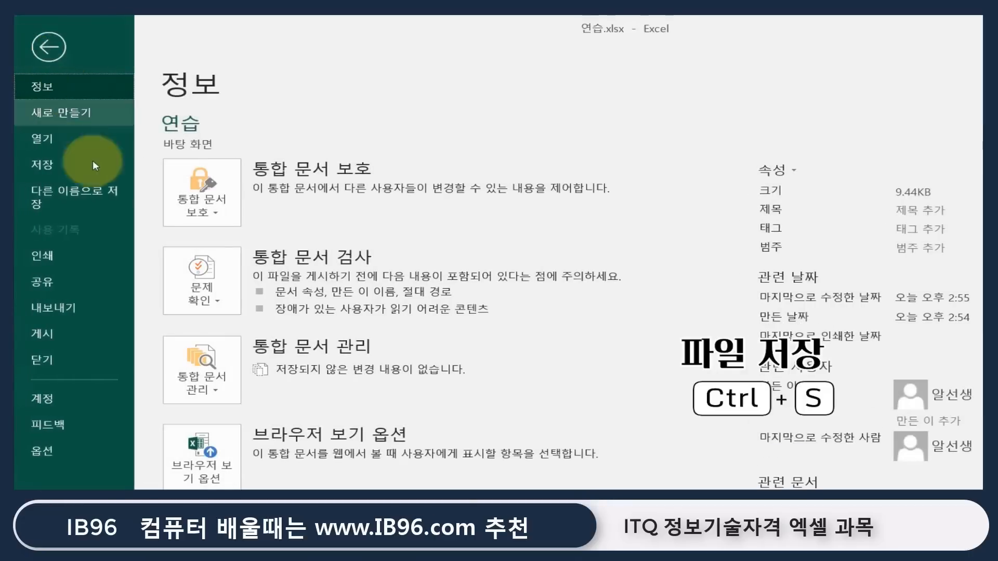
pyautogui.click(97, 190)
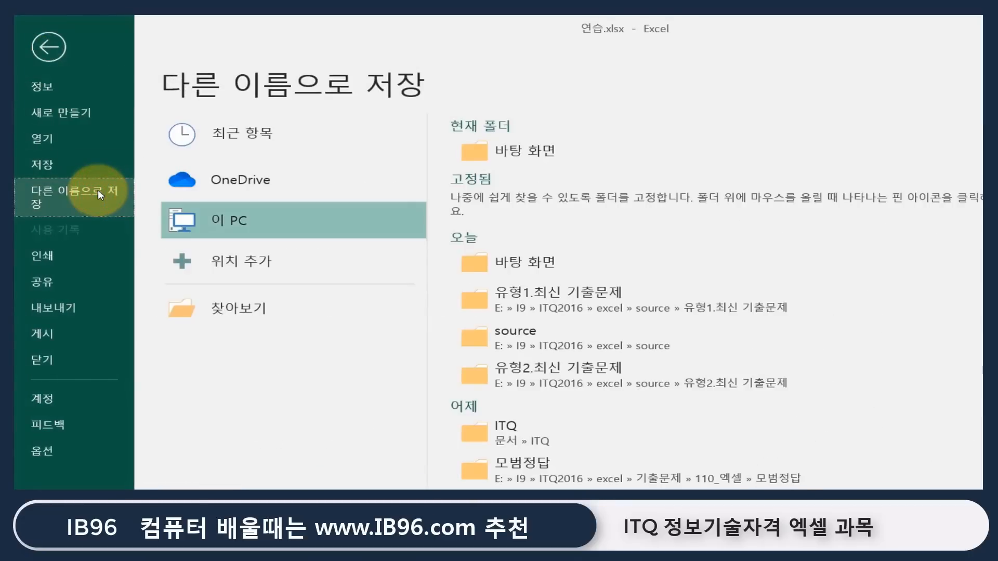
pyautogui.click(270, 308)
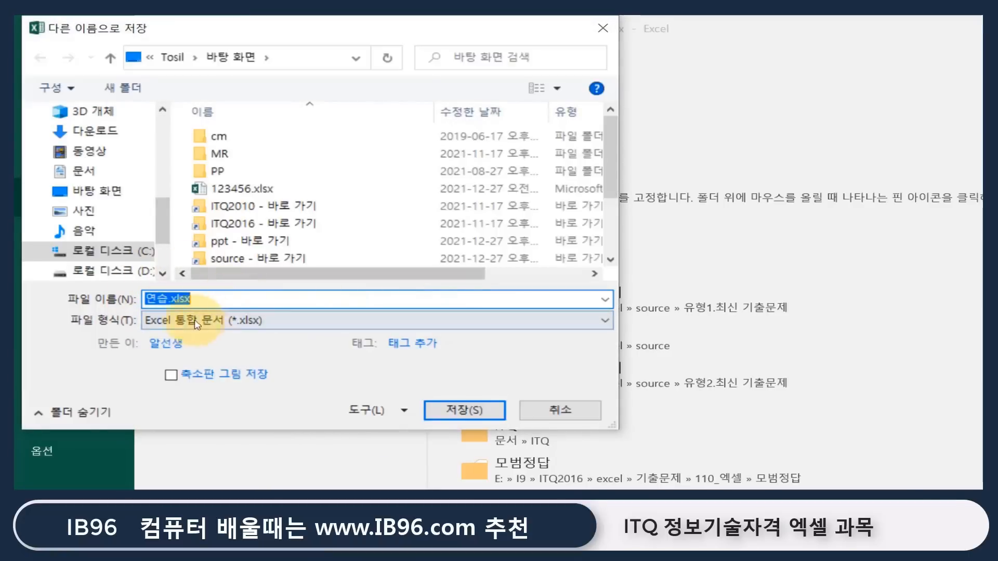
pyautogui.click(558, 408)
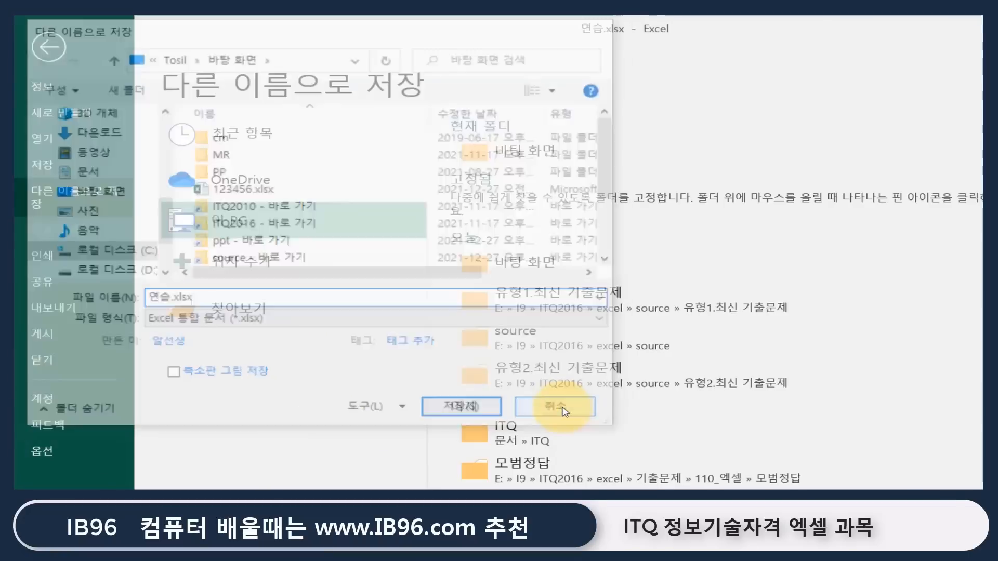
pyautogui.press('Escape')
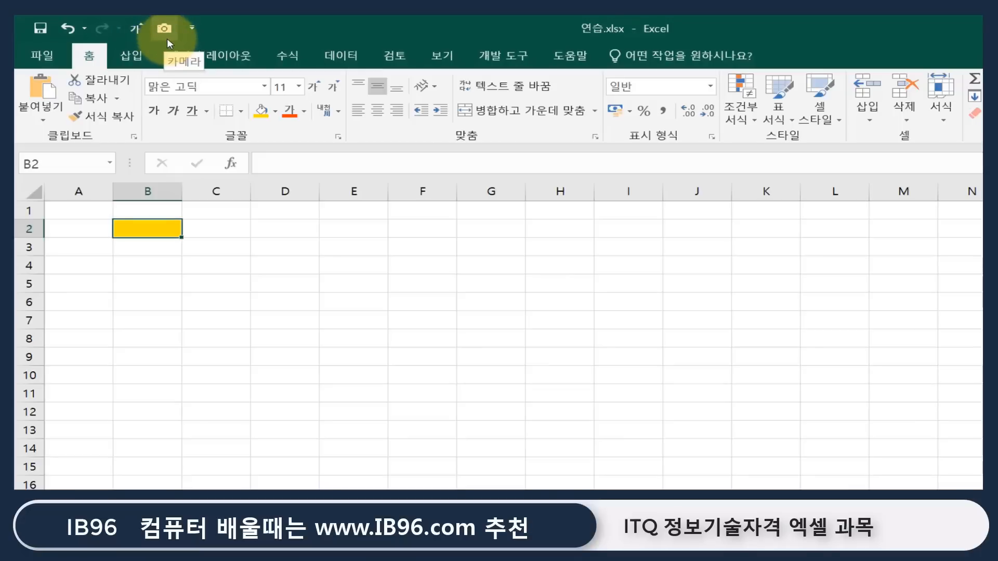
# Step: Add the Comma Style command to the Quick Access Toolbar
pyautogui.rightClick(315, 87)
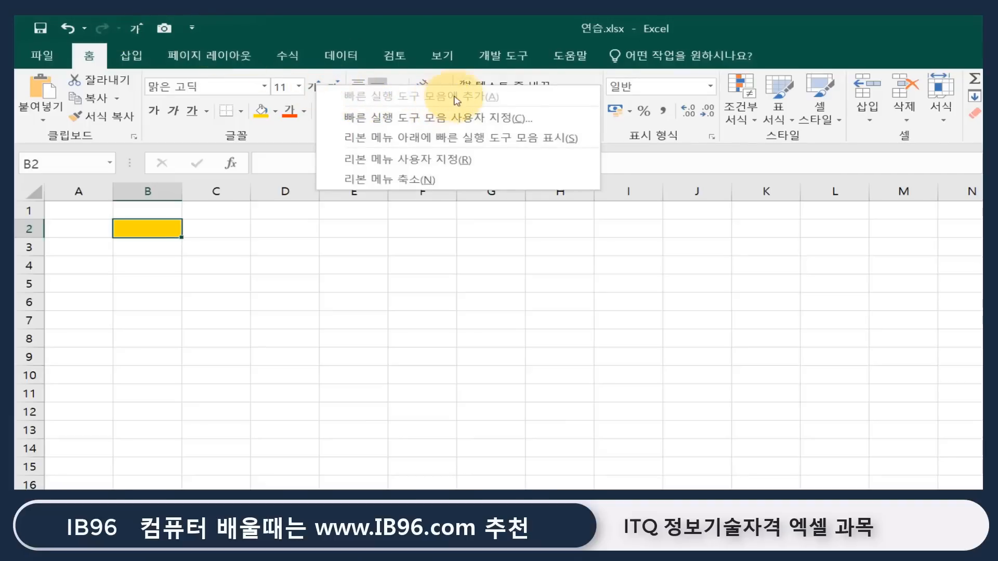
pyautogui.rightClick(664, 112)
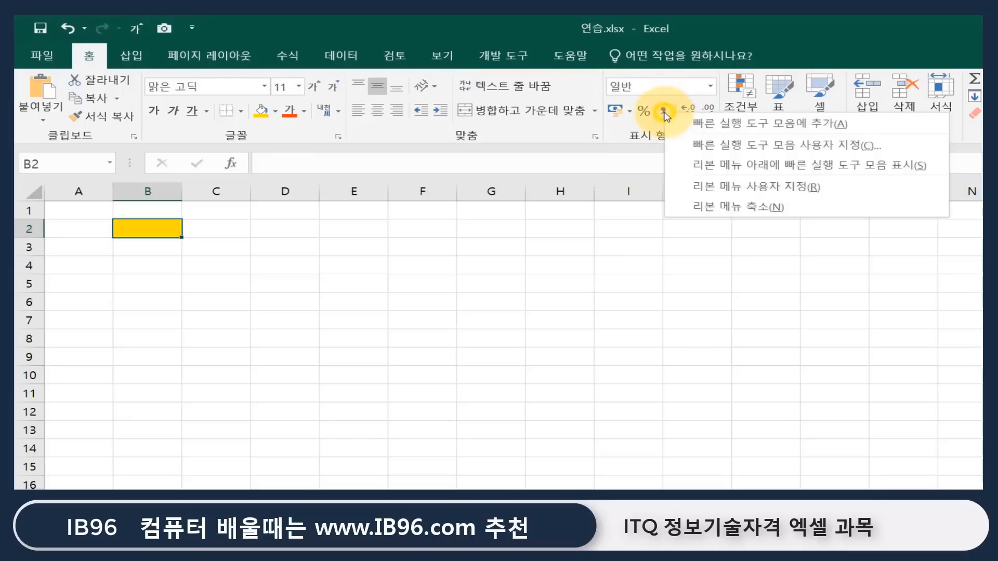
pyautogui.click(722, 128)
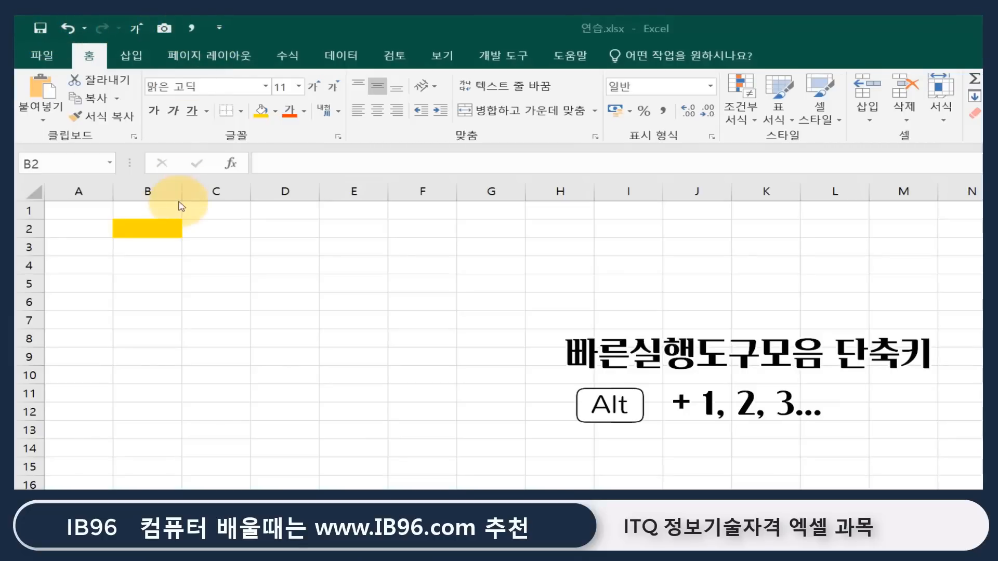
# Step: Enter the text ㅇㅇ in the gold-filled cell B2
pyautogui.click(158, 229)
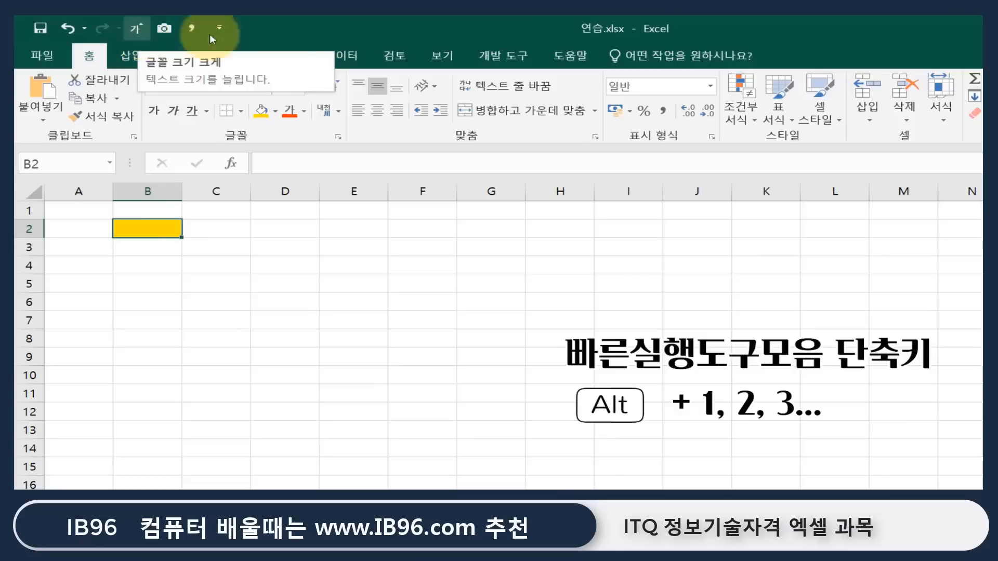
pyautogui.write('ㅇㅇ')
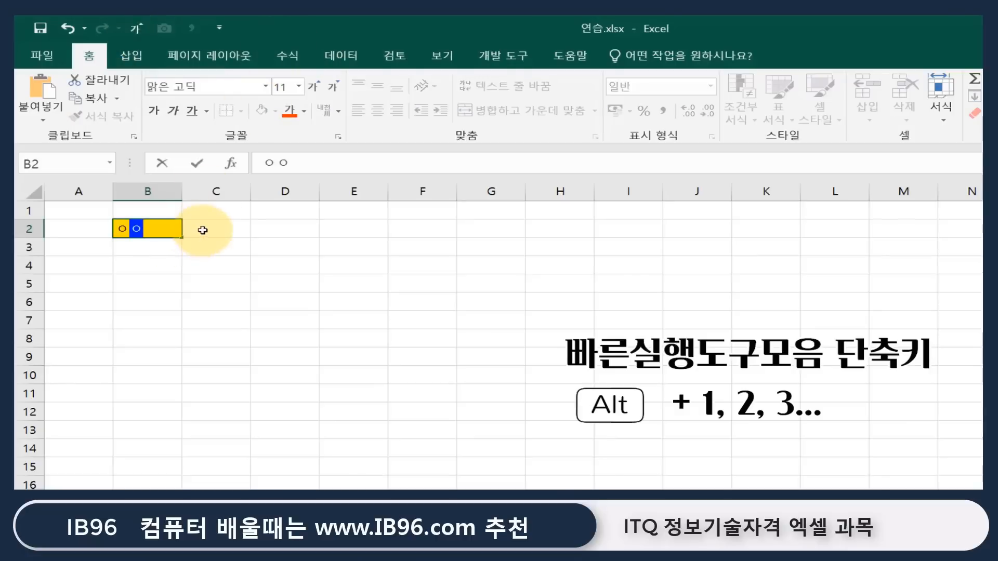
pyautogui.press('Return')
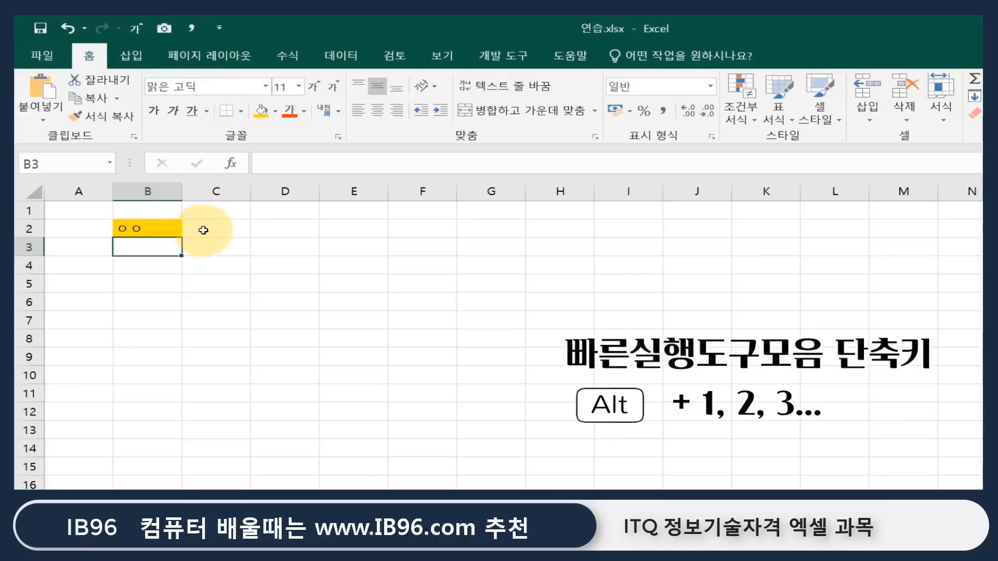
# Step: Increase the font size of cell B2 three times, to 16
pyautogui.click(162, 225)
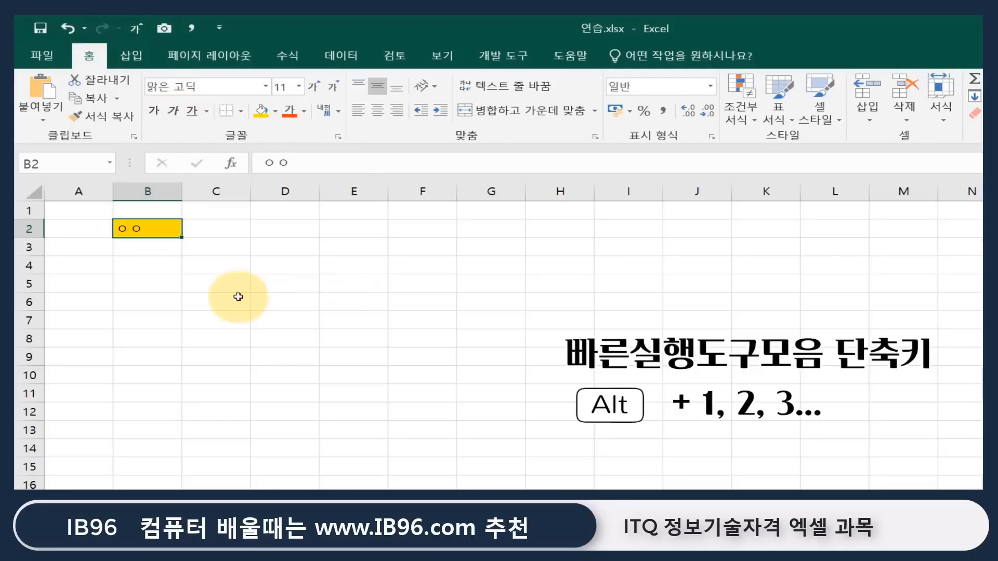
pyautogui.click(168, 231)
pyautogui.hotkey('alt', '4')
pyautogui.hotkey('alt', '4')
pyautogui.hotkey('alt', '4')
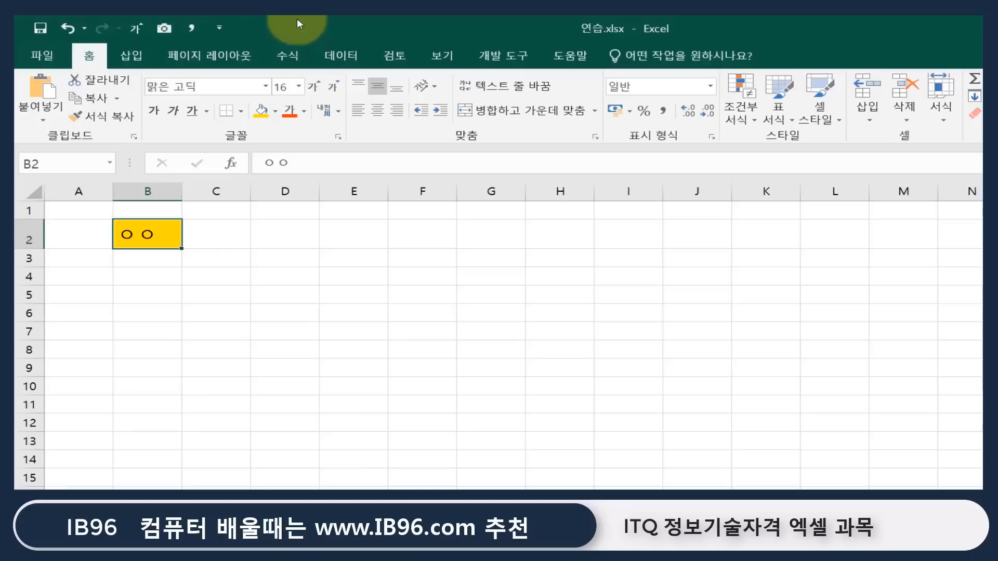
# Step: Remove the Comma Style command from the Quick Access Toolbar
pyautogui.rightClick(192, 30)
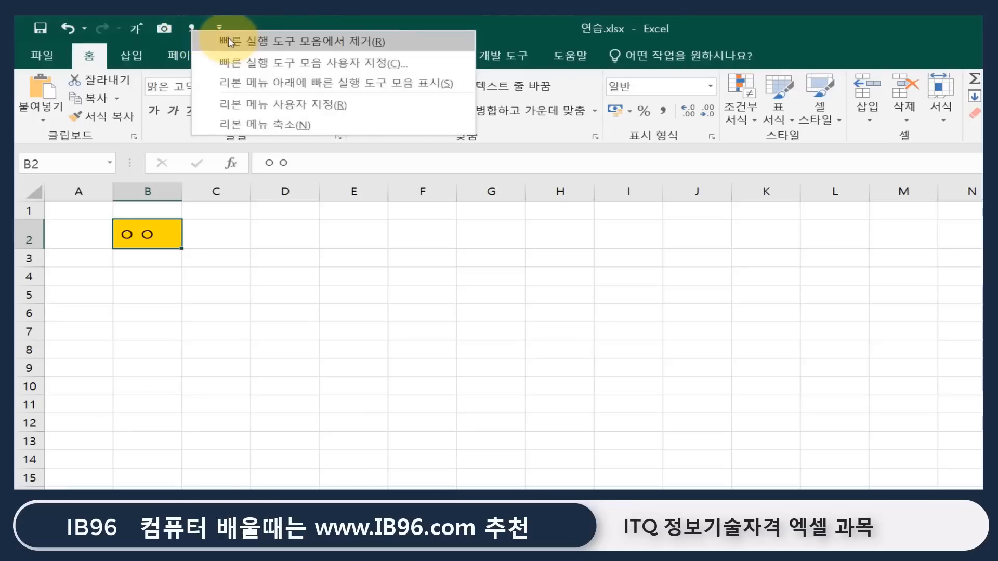
pyautogui.click(228, 41)
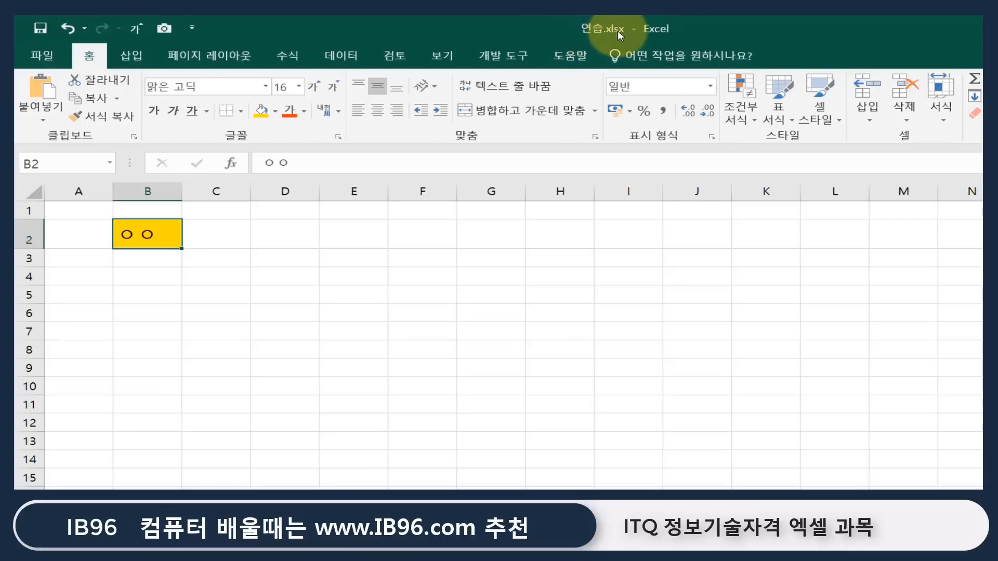
pyautogui.click(205, 54)
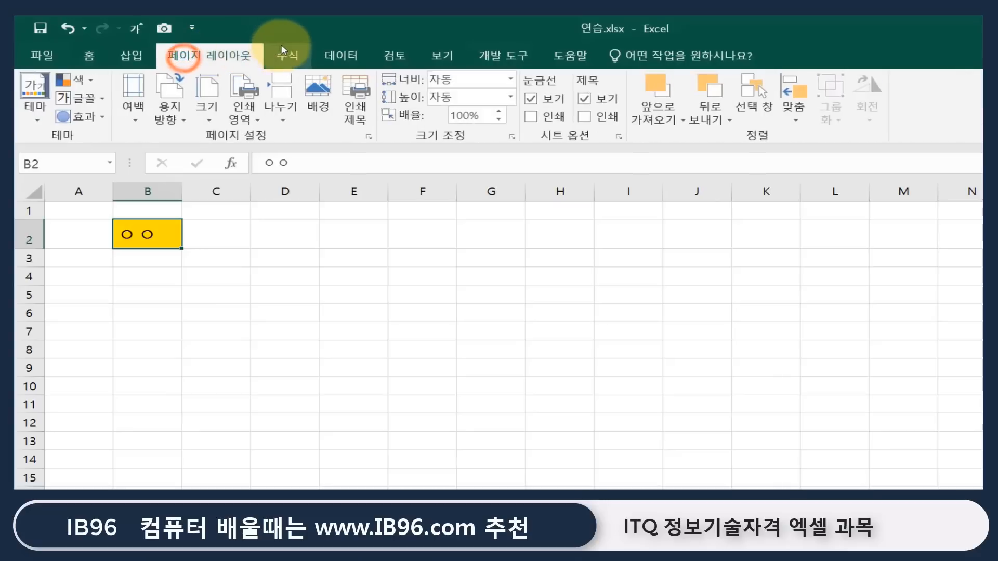
pyautogui.click(285, 54)
pyautogui.click(341, 54)
pyautogui.click(394, 54)
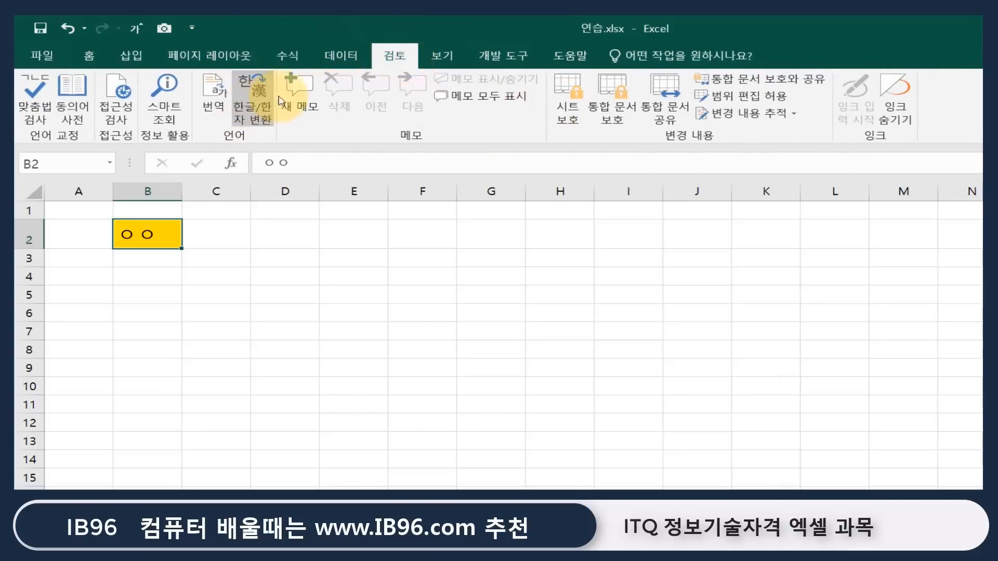
# Step: Collapse the ribbon to its tab names only and select cell F9
pyautogui.doubleClick(404, 55)
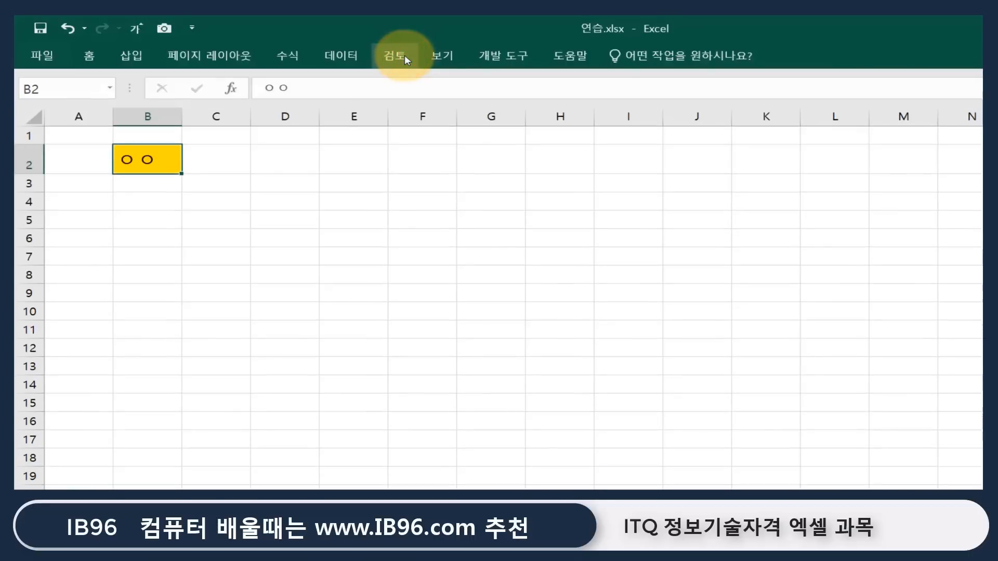
pyautogui.click(669, 222)
pyautogui.click(411, 286)
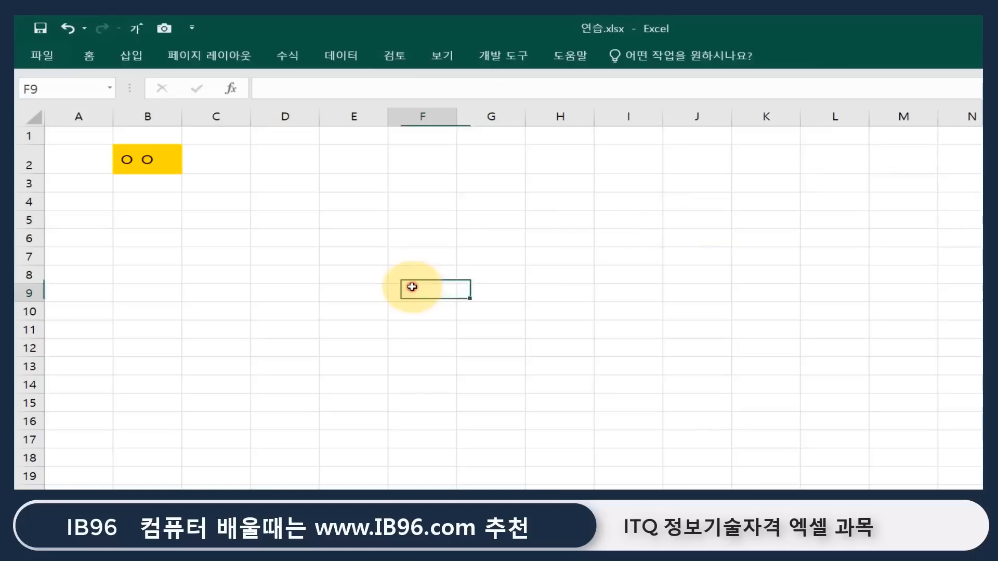
# Step: Expand the ribbon permanently on the Data commands, select cell H5, and collapse the ribbon again
pyautogui.click(388, 200)
pyautogui.click(341, 56)
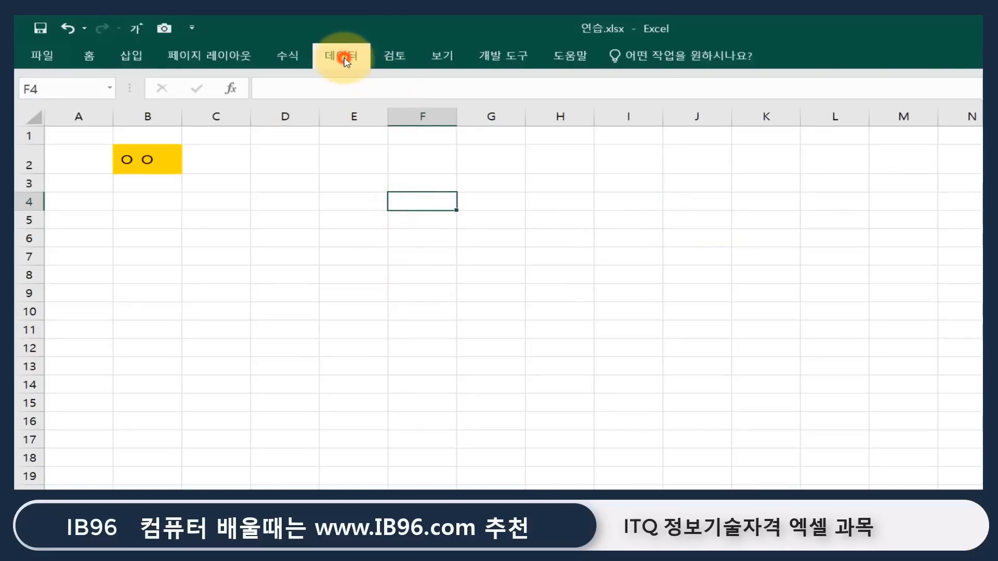
pyautogui.click(343, 58)
pyautogui.click(560, 293)
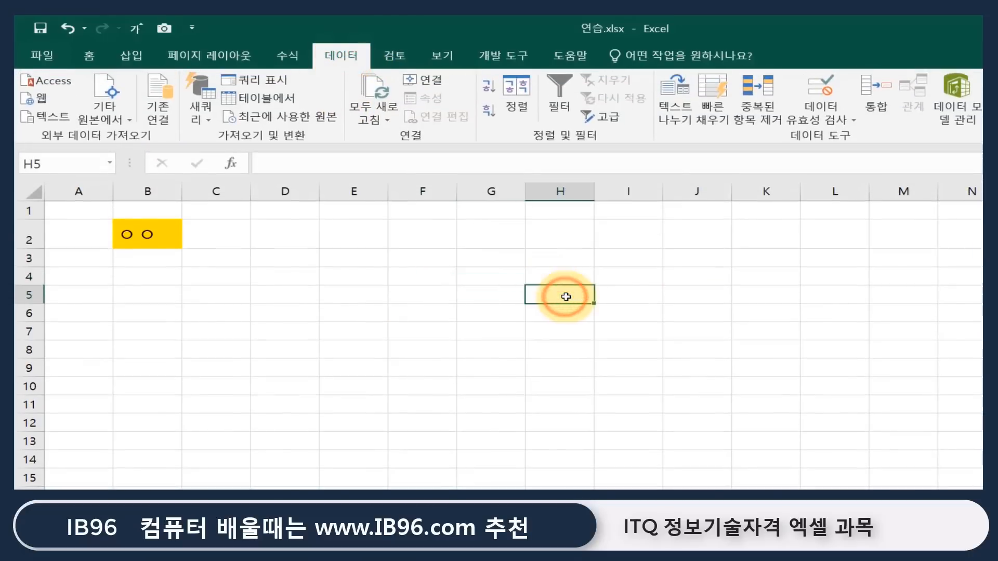
pyautogui.doubleClick(338, 52)
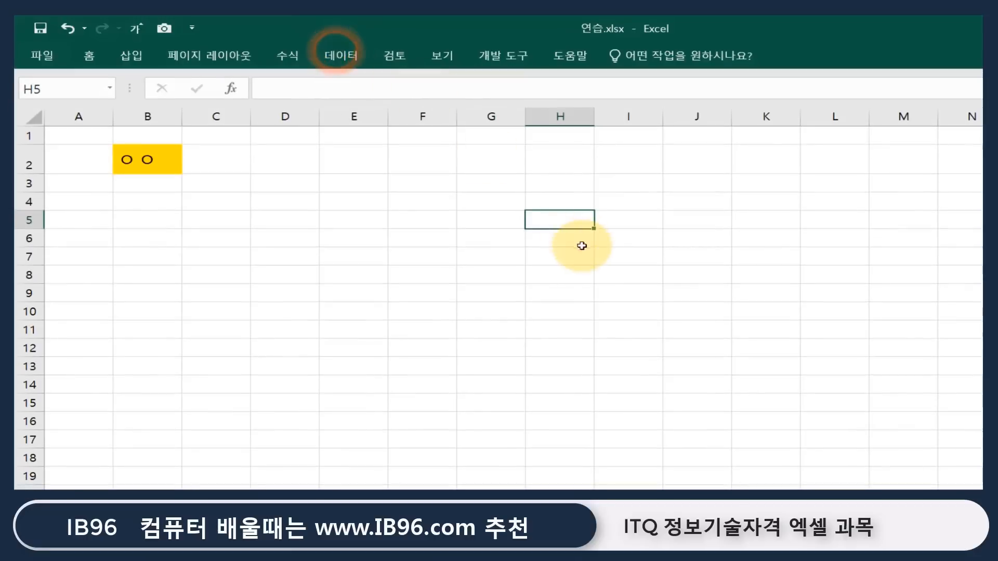
# Step: Open the Review and View commands temporarily from the collapsed ribbon, and keep the ribbon expanded on the Review commands
pyautogui.click(580, 244)
pyautogui.click(396, 56)
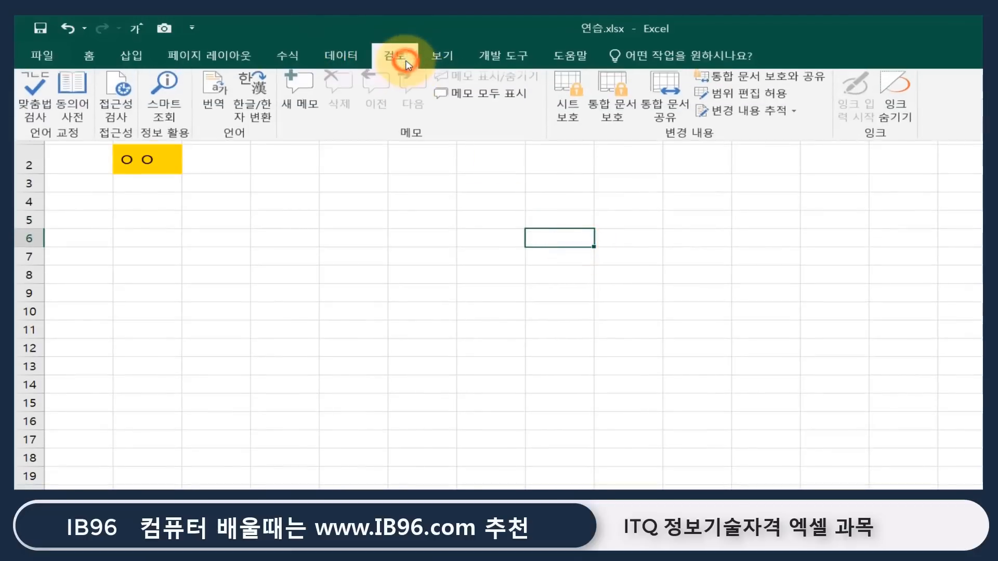
pyautogui.click(556, 283)
pyautogui.click(446, 52)
pyautogui.click(572, 236)
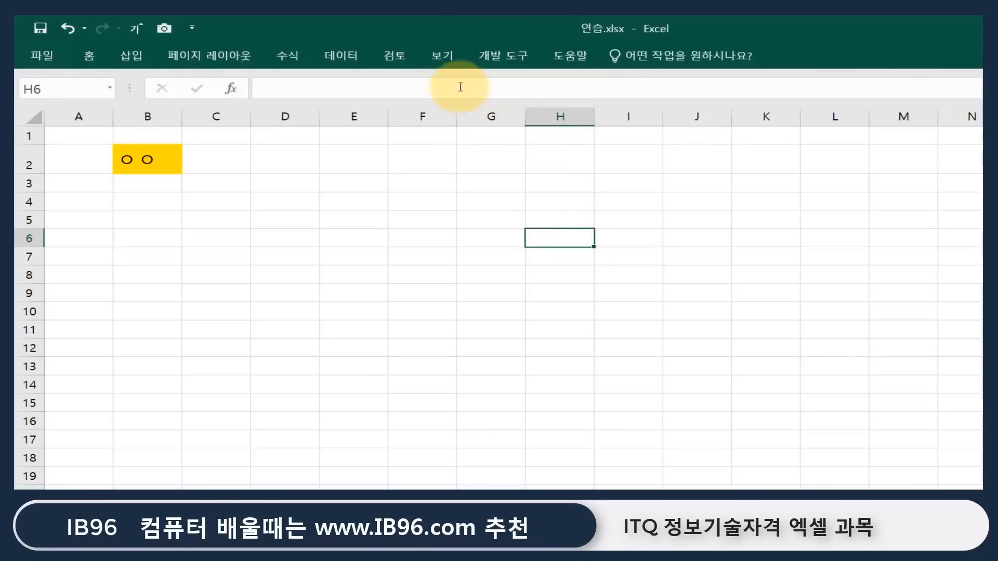
pyautogui.doubleClick(400, 55)
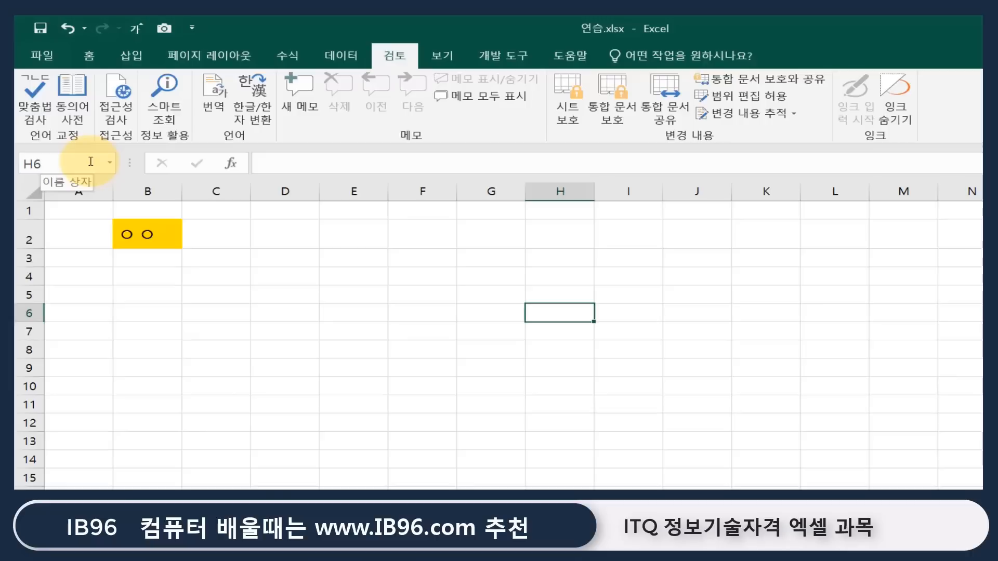
# Step: Select the cell range F3:H6 and define its name as 이름
pyautogui.moveTo(461, 269); pyautogui.dragTo(658, 372)
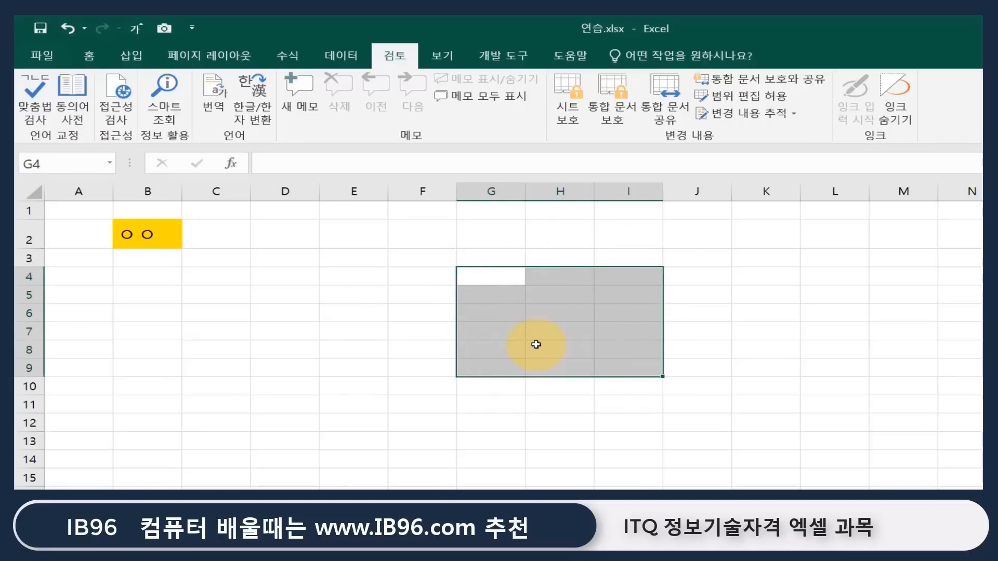
pyautogui.moveTo(419, 256); pyautogui.dragTo(561, 316)
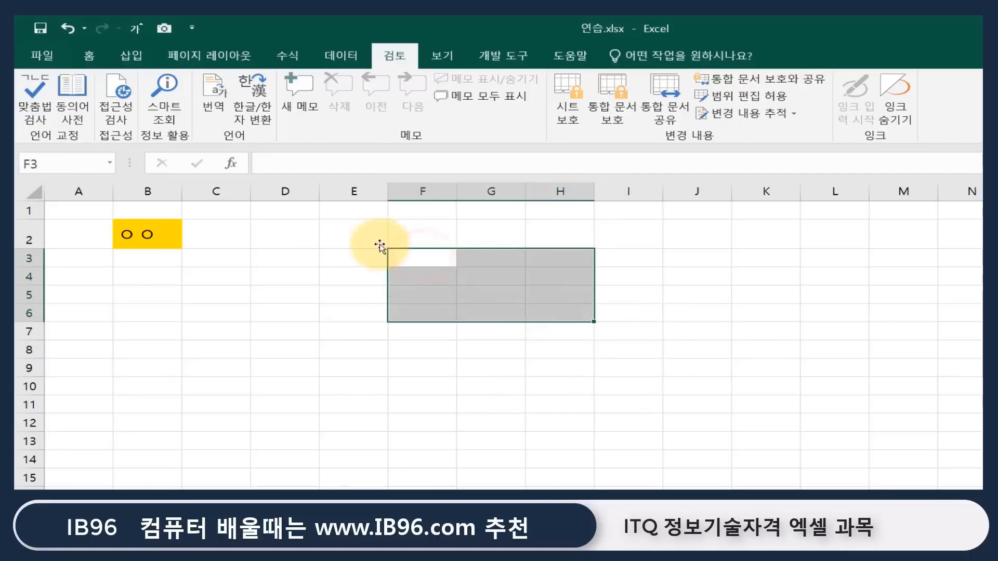
pyautogui.click(80, 163)
pyautogui.write('ㅇ')
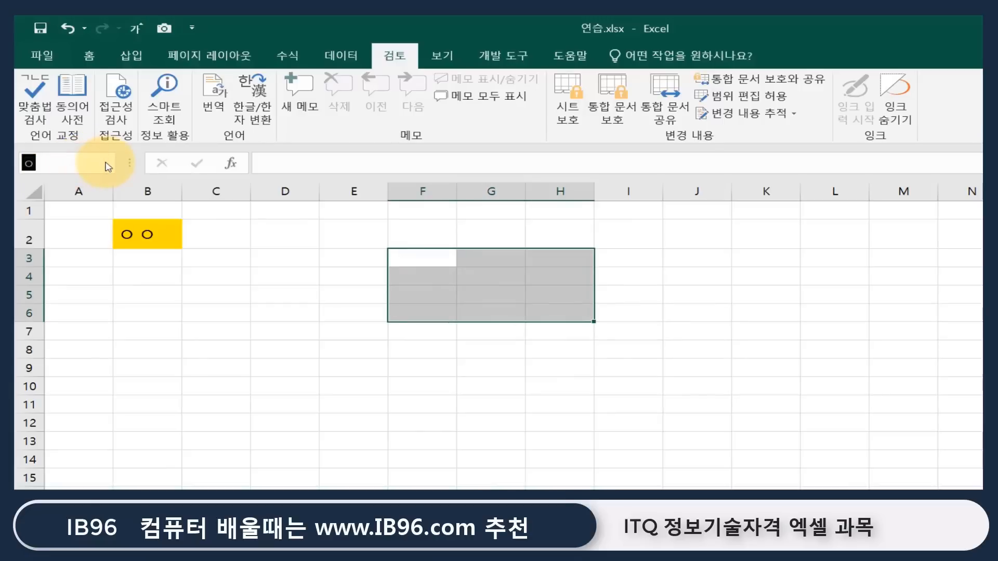
pyautogui.write('ㅣ르ㅁ')
pyautogui.press('Return')
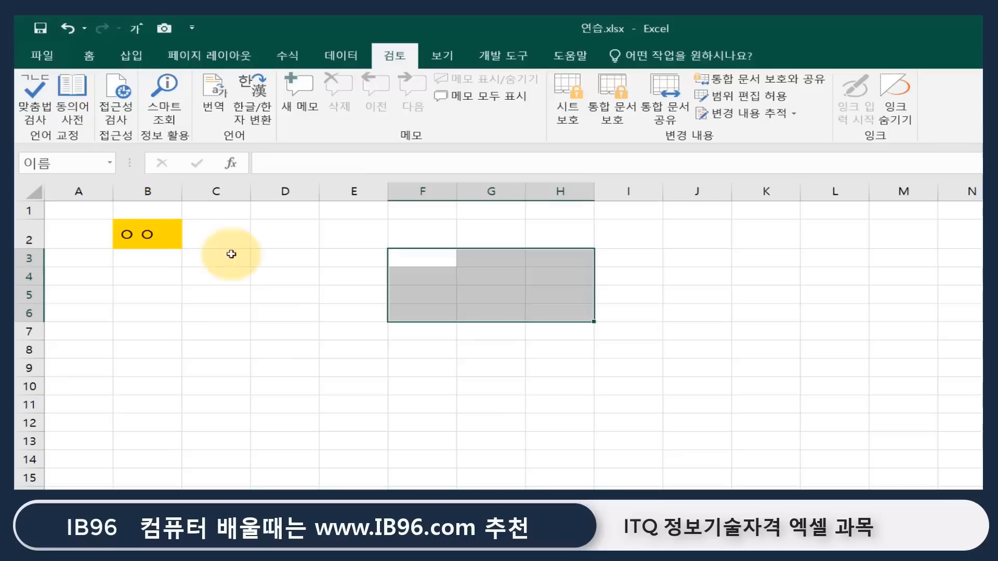
# Step: Go to the named range 이름 from cell C8, and leave it by selecting cells C5 and H6
pyautogui.click(283, 278)
pyautogui.click(203, 348)
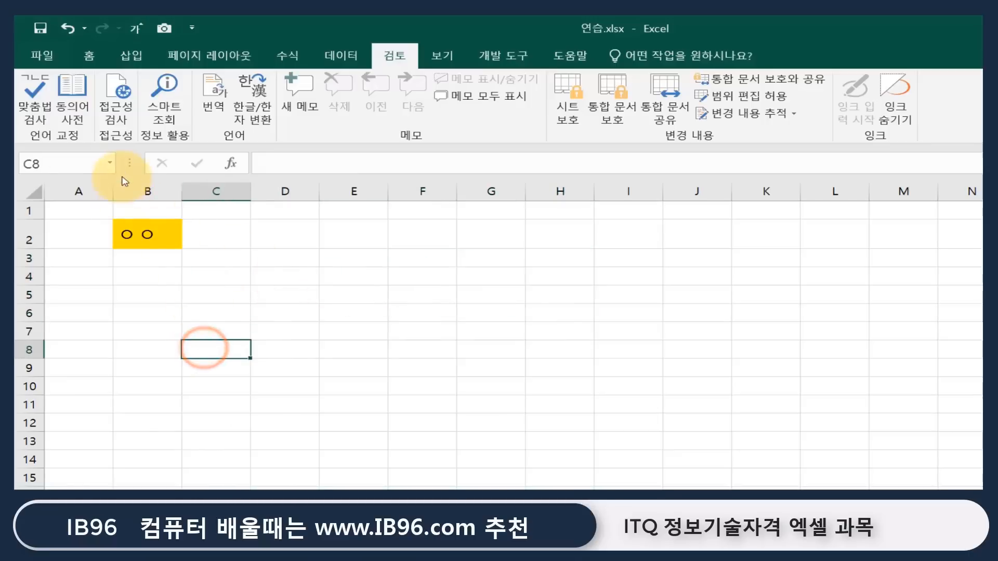
pyautogui.click(109, 162)
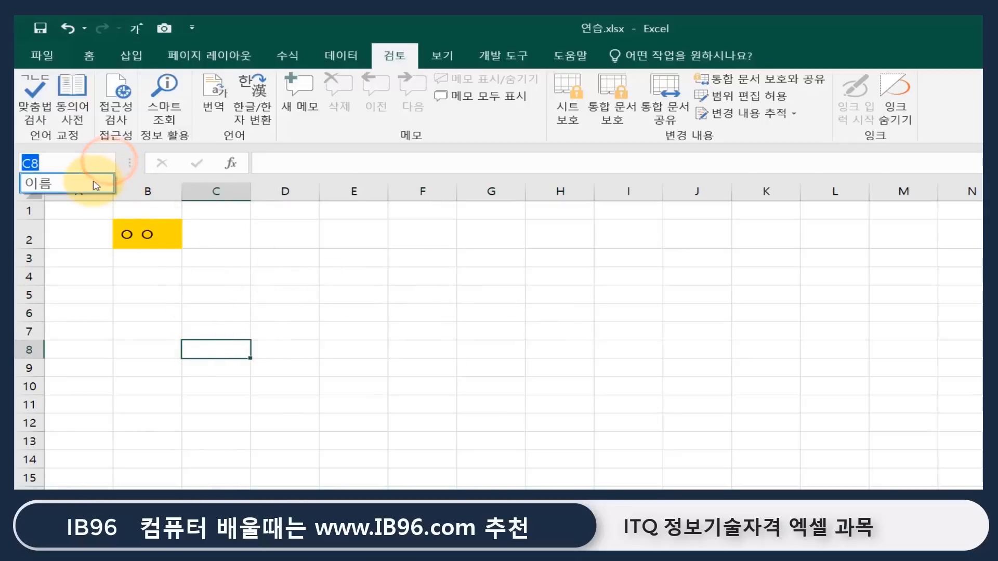
pyautogui.click(91, 182)
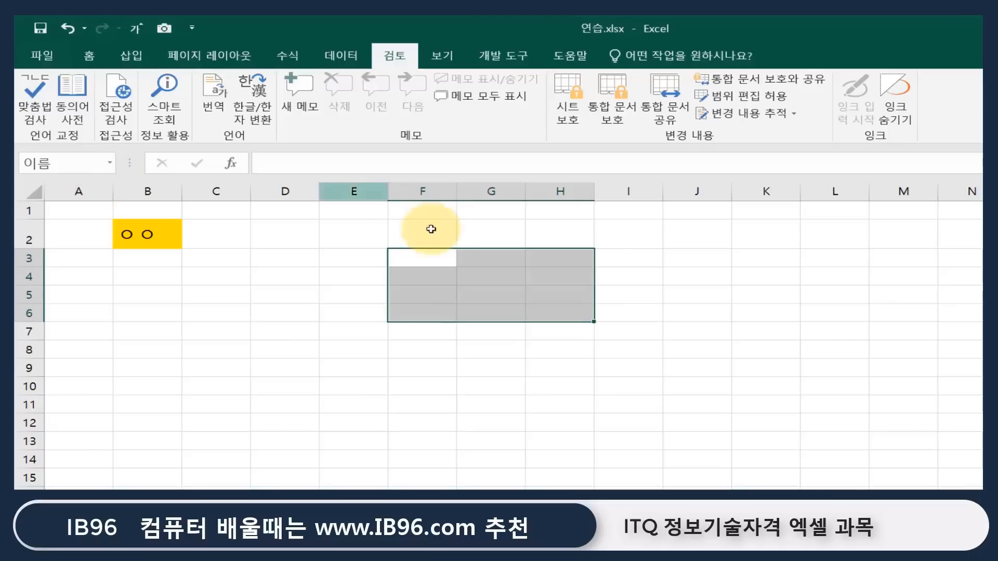
pyautogui.click(215, 294)
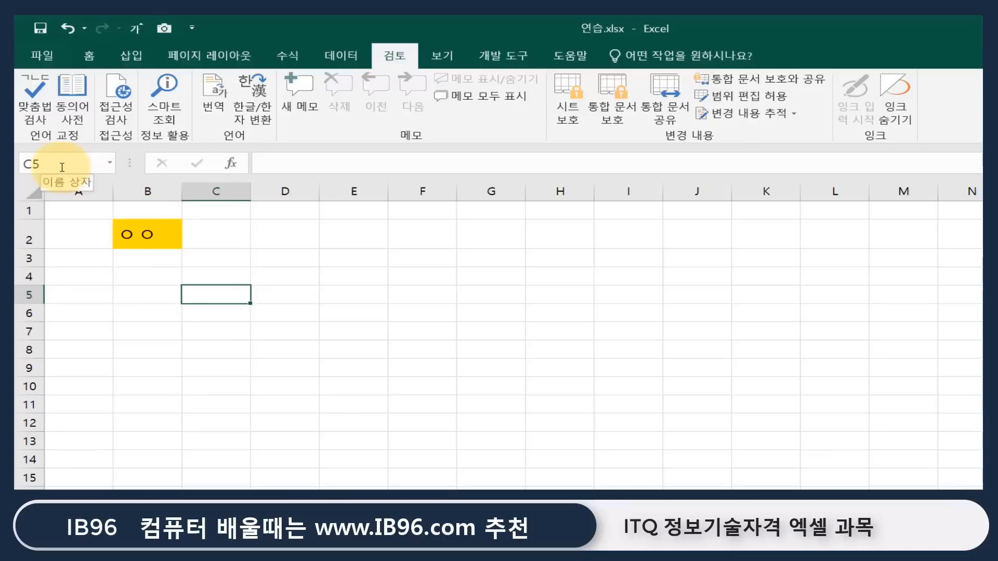
pyautogui.click(580, 315)
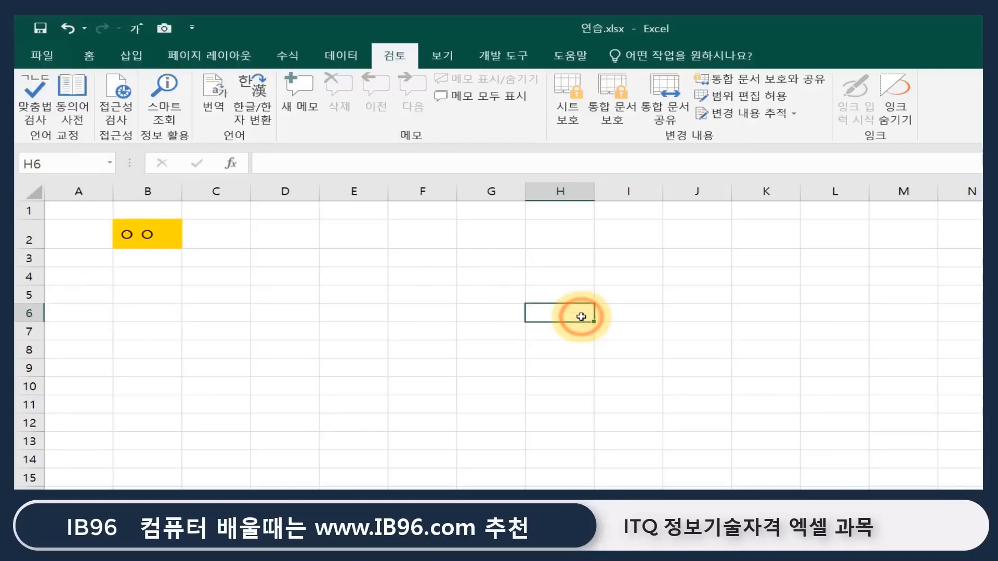
# Step: Enter the formula =3+3 in cell D9
pyautogui.click(296, 372)
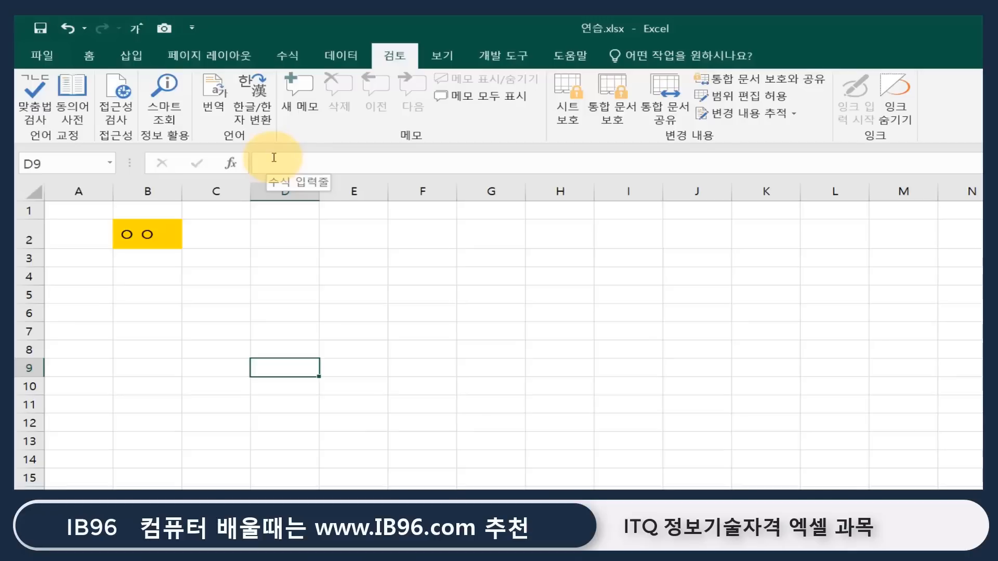
pyautogui.write('=')
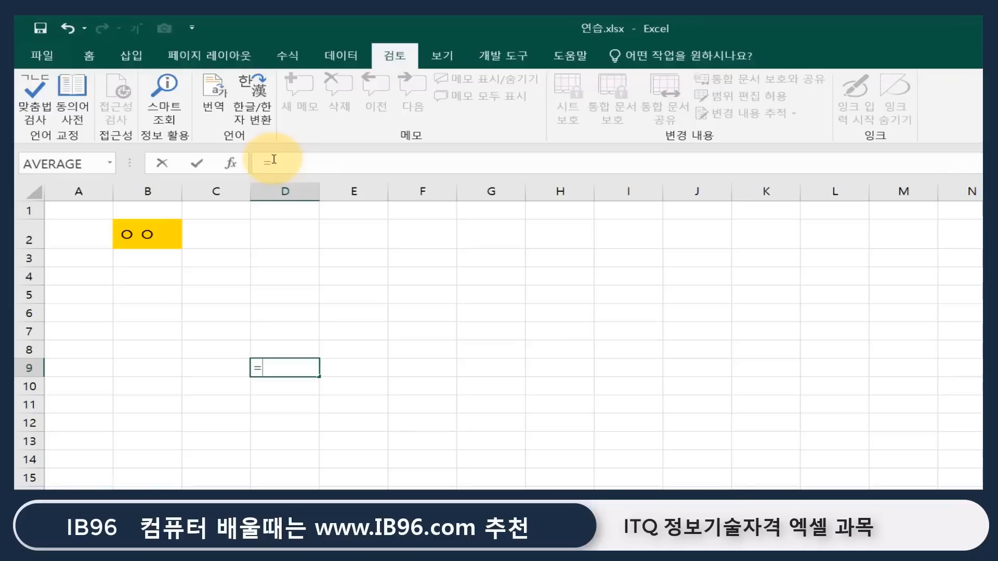
pyautogui.write('3')
pyautogui.write('+2')
pyautogui.write('3')
pyautogui.press('Return')
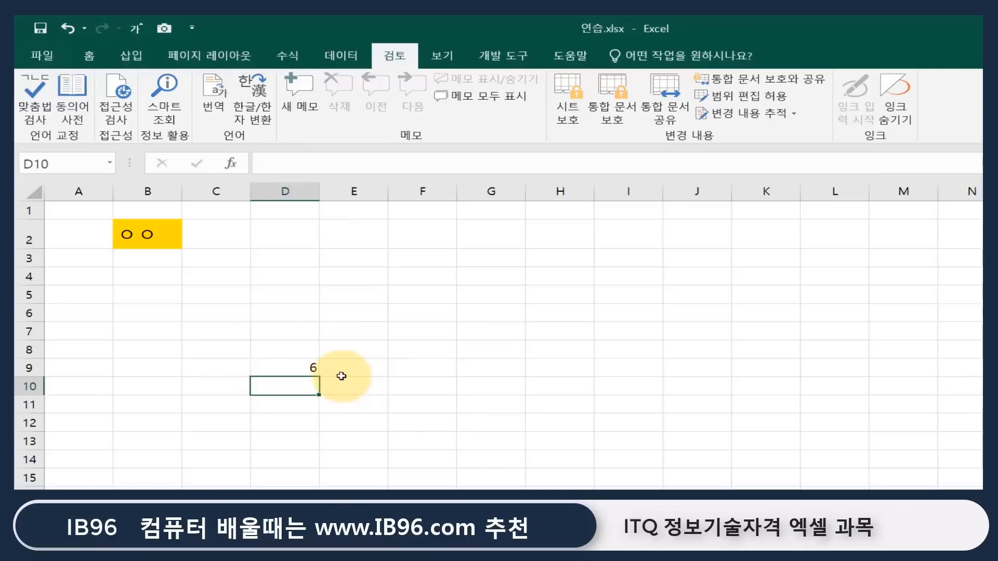
# Step: Inspect the formula behind the result in cell D9 and exit editing without changing it
pyautogui.click(308, 368)
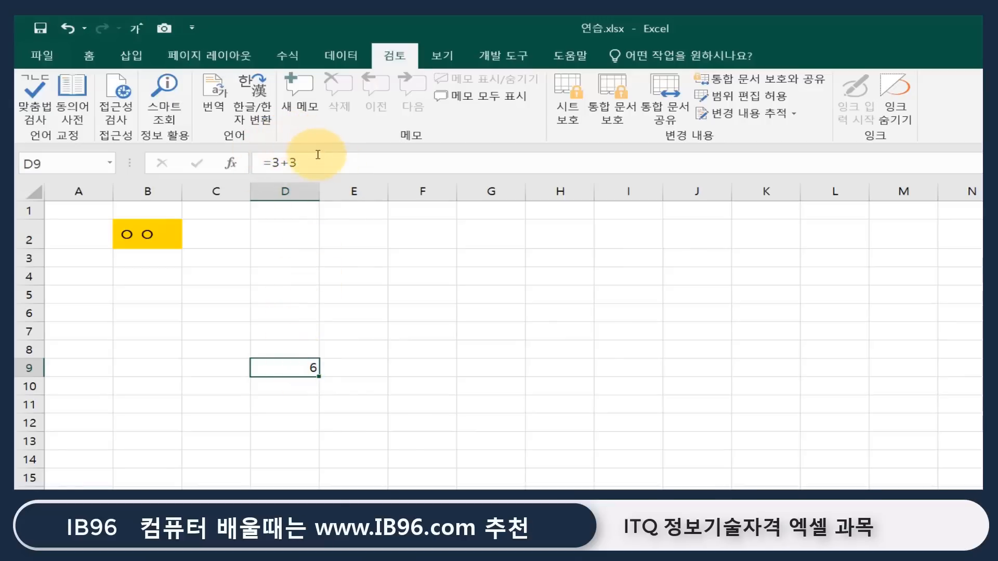
pyautogui.doubleClick(295, 367)
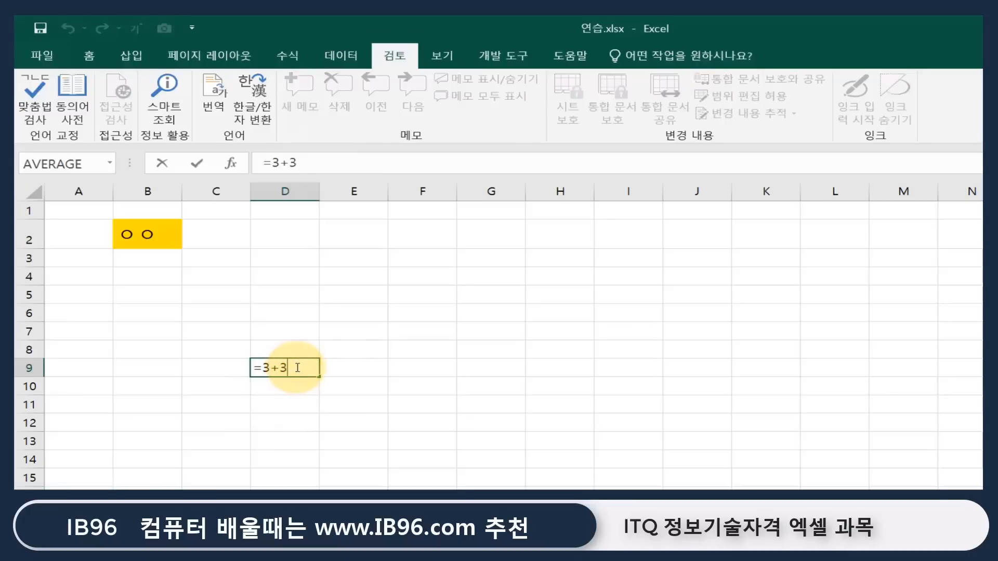
pyautogui.press('Escape')
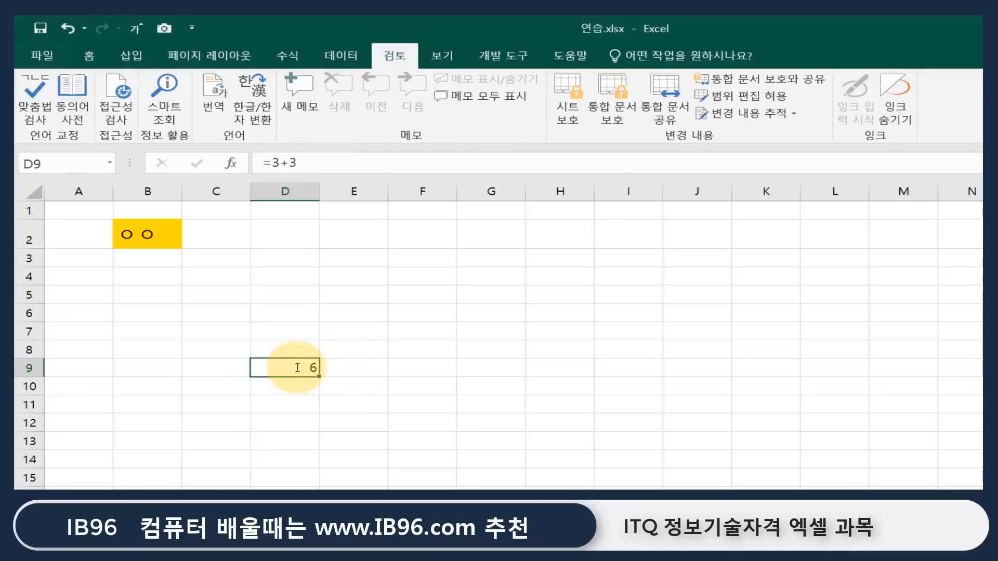
# Step: Select the entire columns C, D and E one at a time, and the entire rows 5, 6 and 7 likewise
pyautogui.click(216, 191)
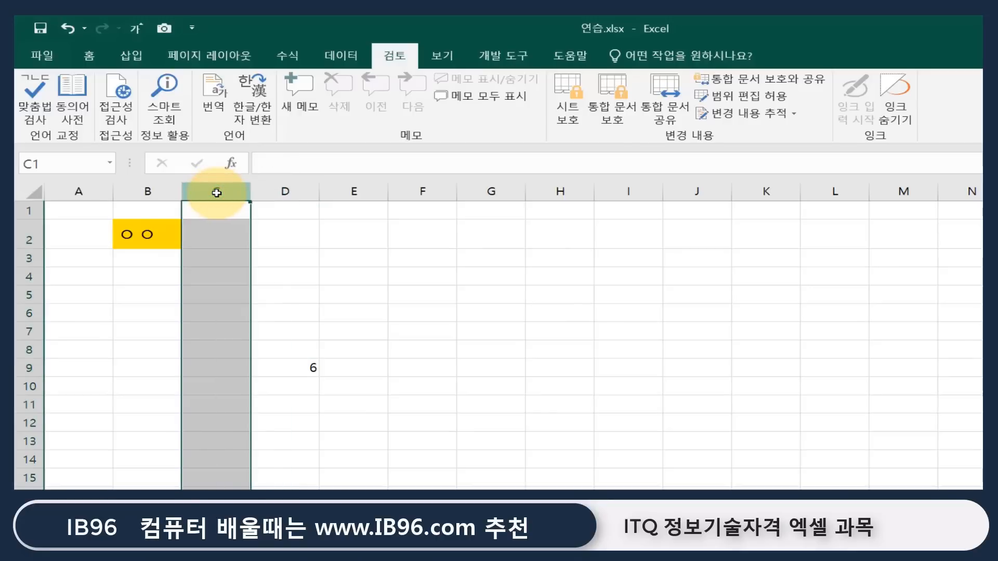
pyautogui.click(274, 192)
pyautogui.click(371, 191)
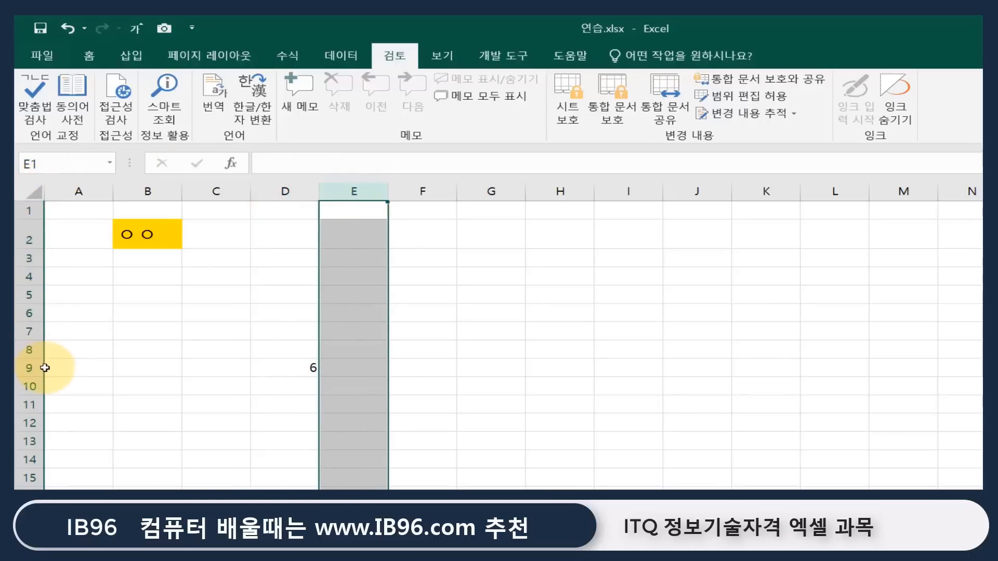
pyautogui.click(29, 295)
pyautogui.click(30, 313)
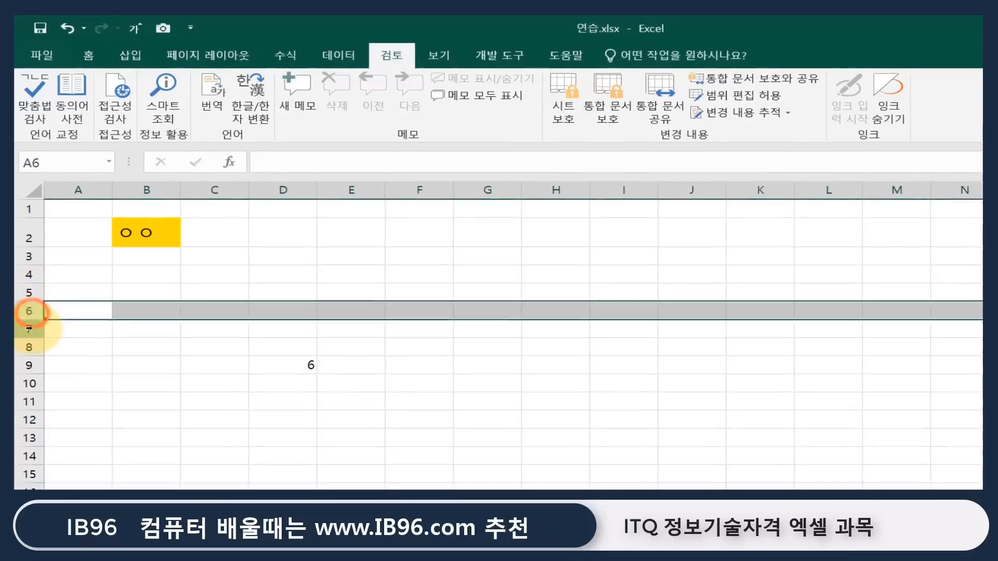
pyautogui.click(30, 329)
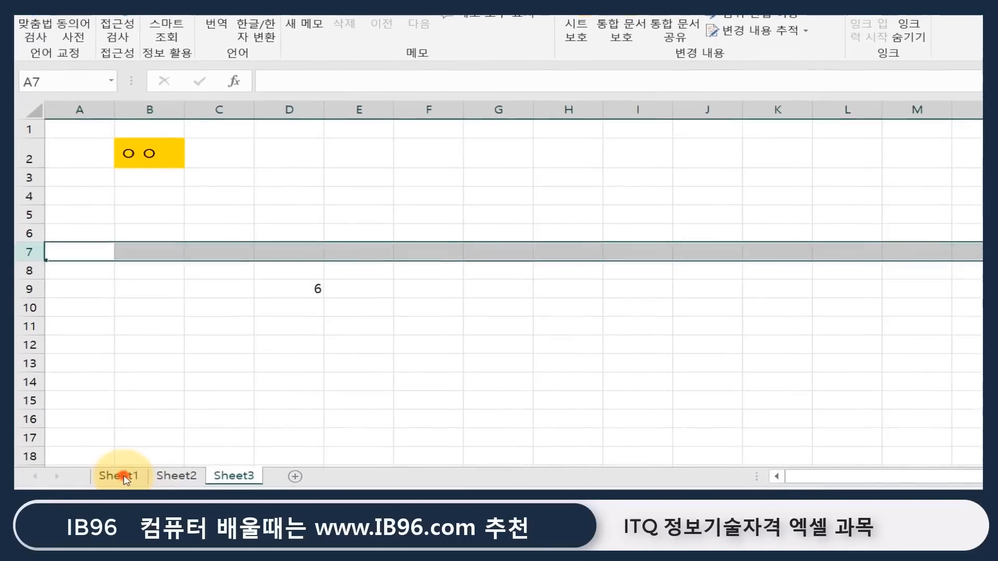
# Step: Switch back and forth between Sheet1, Sheet2 and Sheet3 to view each worksheet, ending on Sheet1
pyautogui.click(121, 476)
pyautogui.click(181, 476)
pyautogui.click(229, 476)
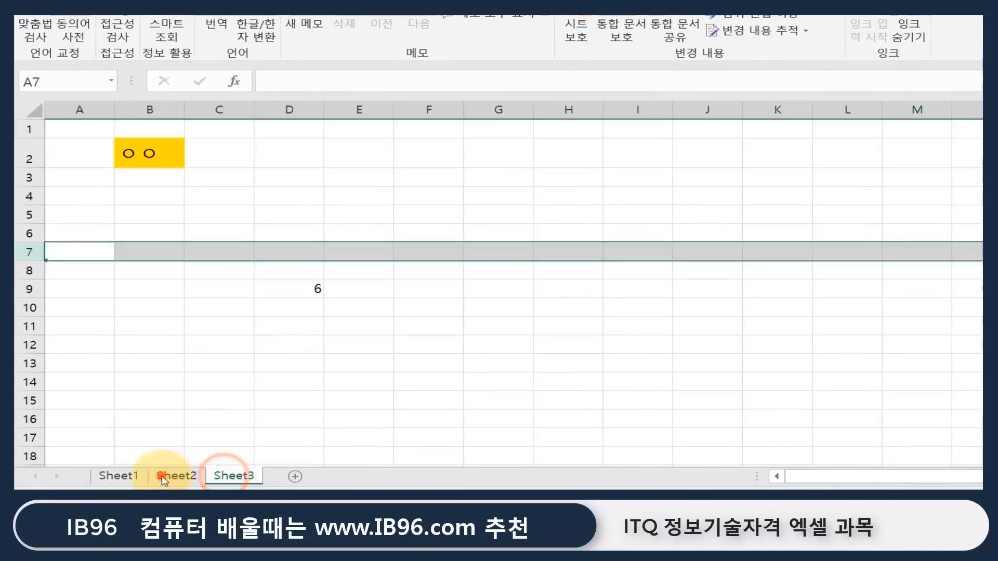
pyautogui.click(164, 477)
pyautogui.click(127, 476)
pyautogui.click(174, 476)
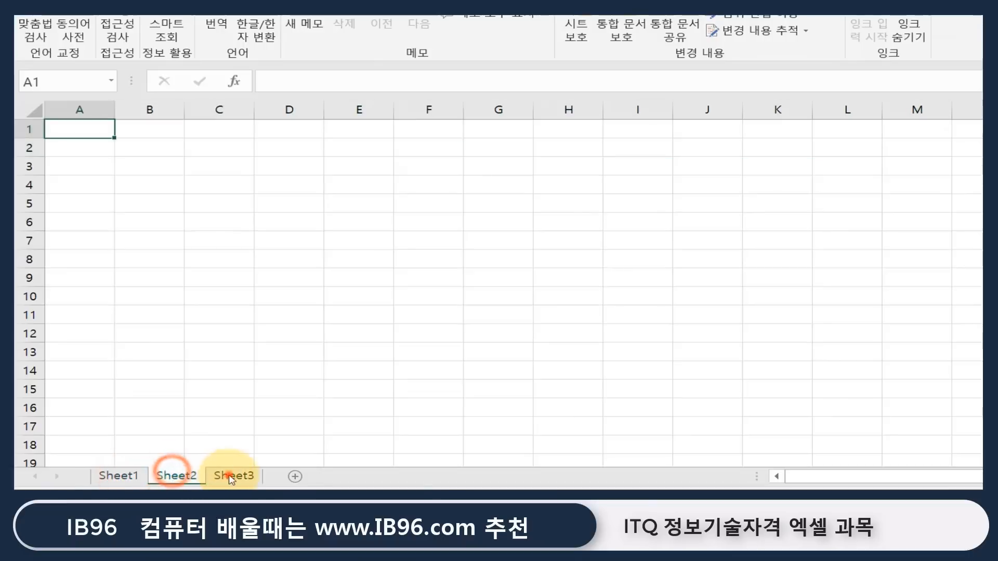
pyautogui.click(231, 477)
pyautogui.click(137, 476)
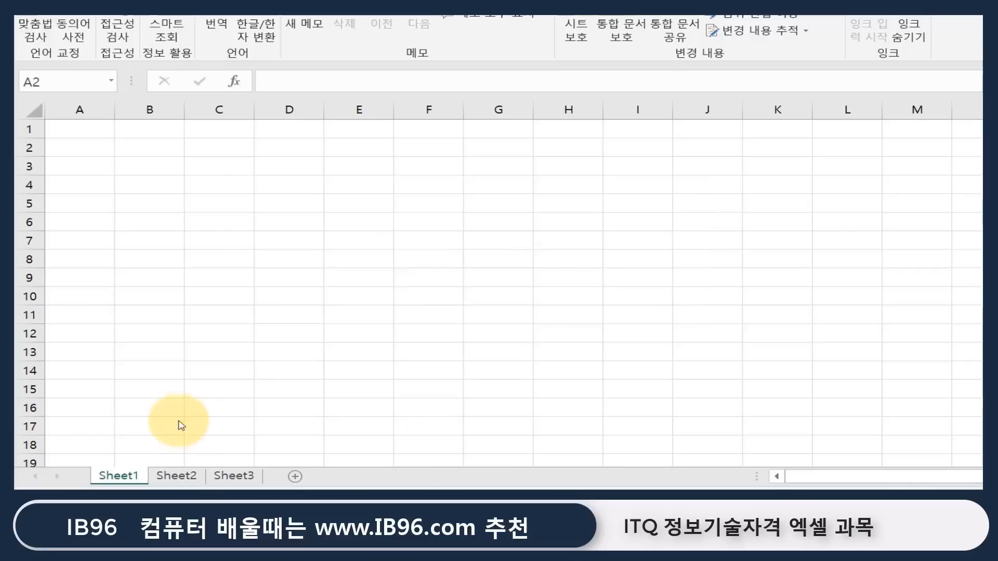
# Step: Rename the worksheet Sheet1 as 봄
pyautogui.click(119, 476)
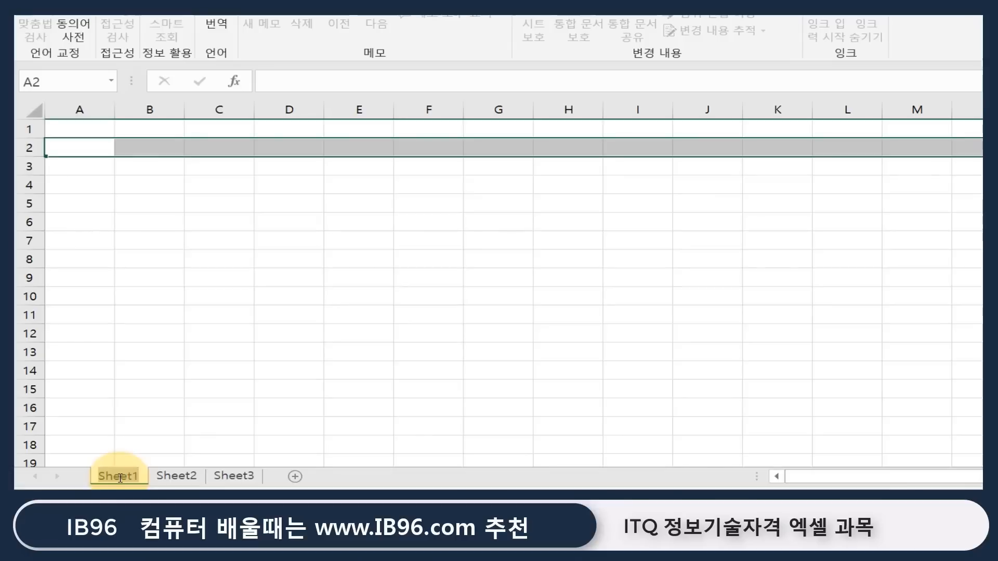
pyautogui.write('ㅂㅗㅁ')
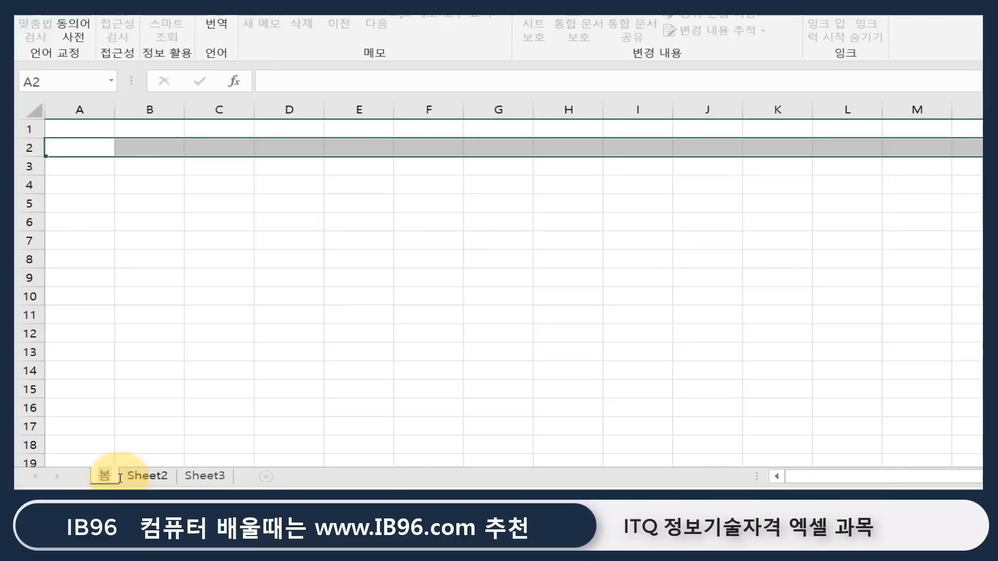
pyautogui.press('Return')
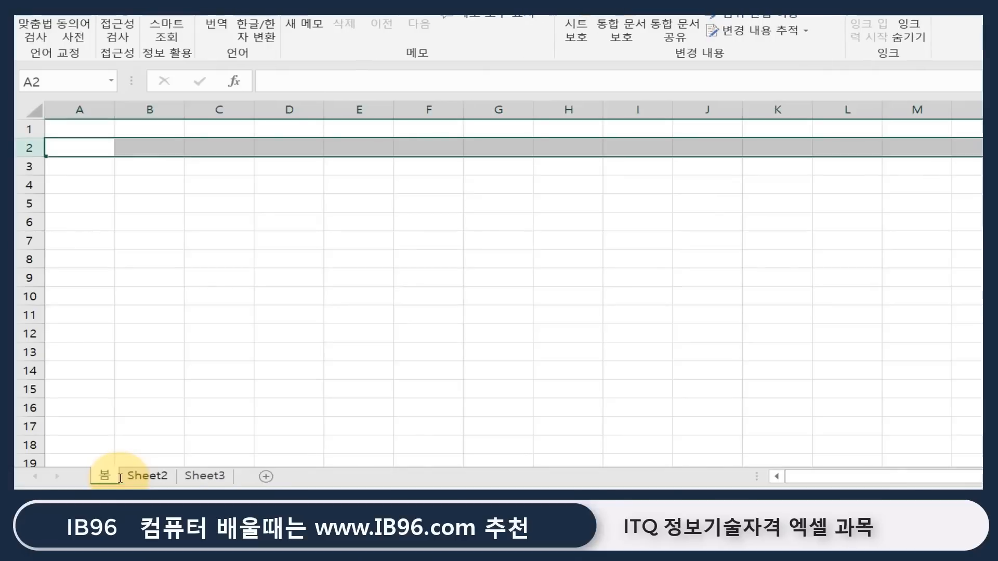
# Step: Cancel the first name edit on the worksheet Sheet2 and use the Rename command to name it 여름
pyautogui.doubleClick(154, 479)
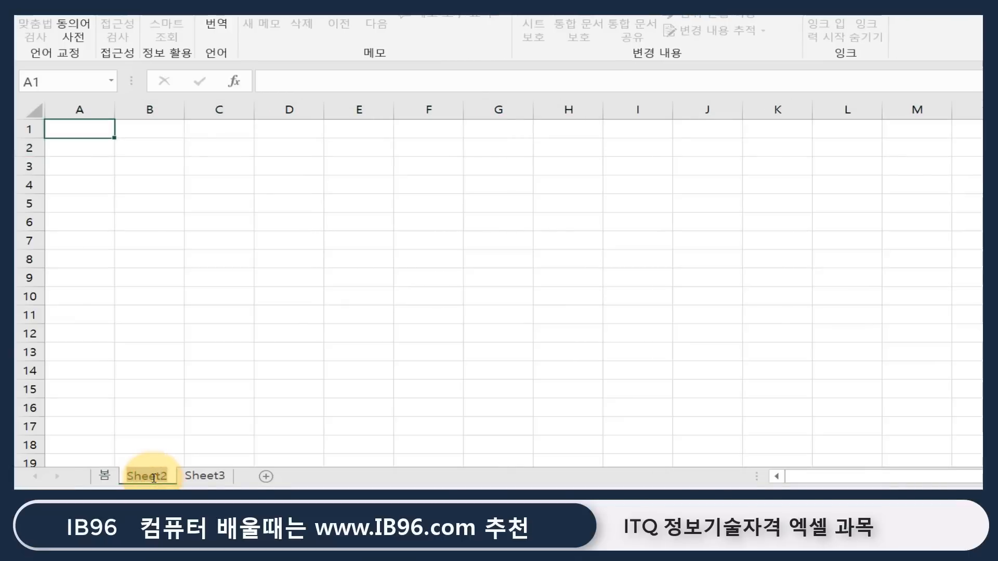
pyautogui.press('Escape')
pyautogui.rightClick(154, 478)
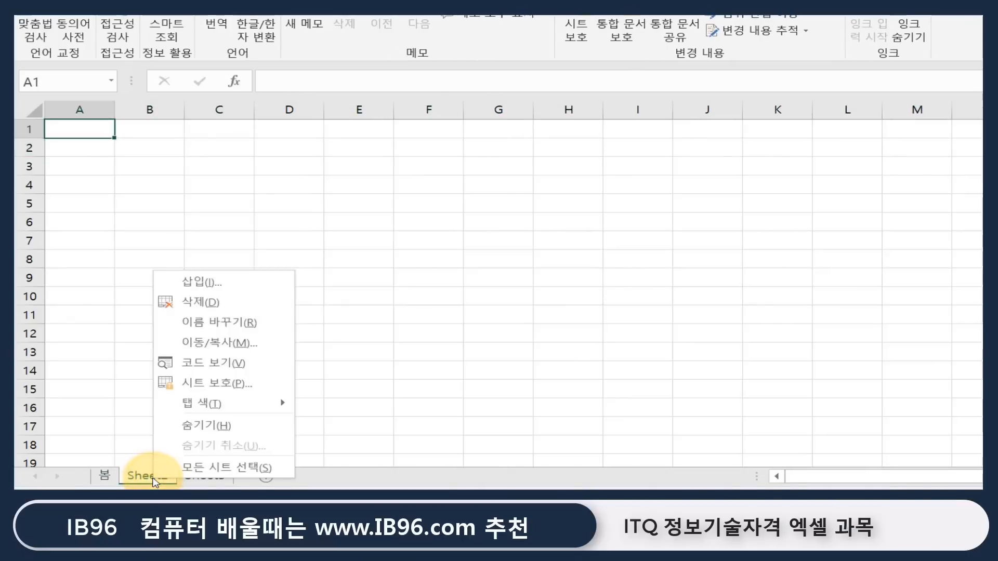
pyautogui.click(255, 327)
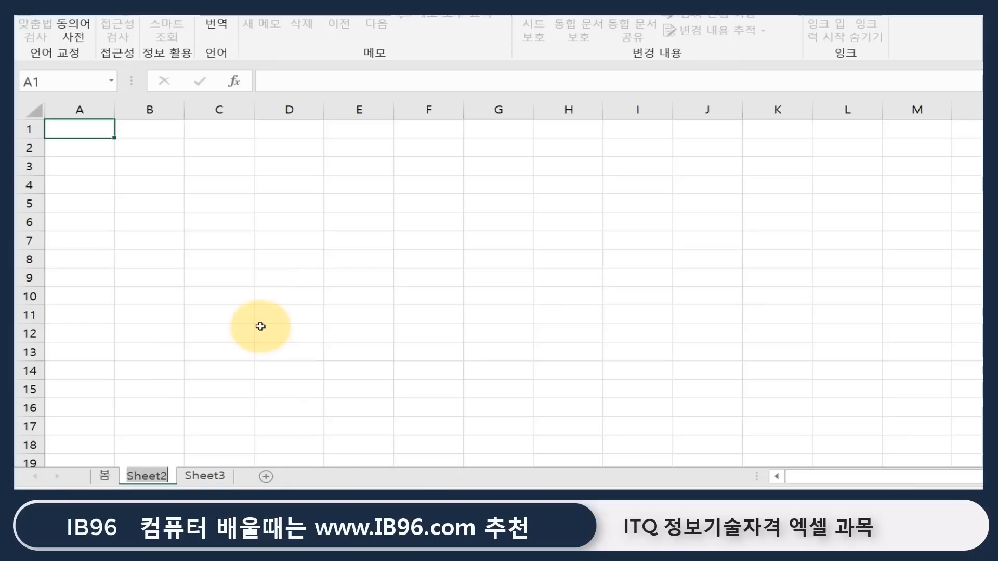
pyautogui.write('여름')
pyautogui.press('Return')
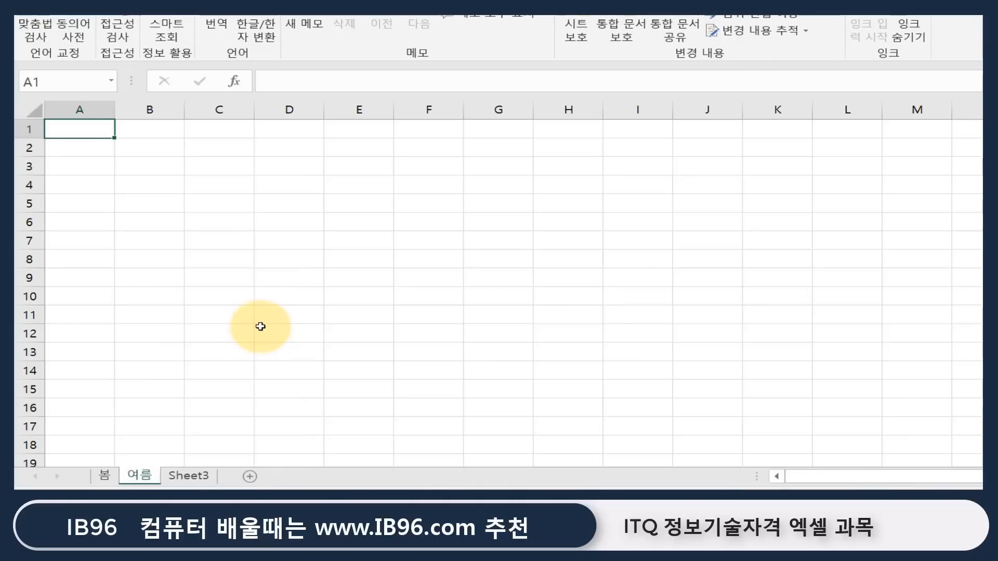
# Step: Rename the worksheet Sheet3 as 가을
pyautogui.click(195, 476)
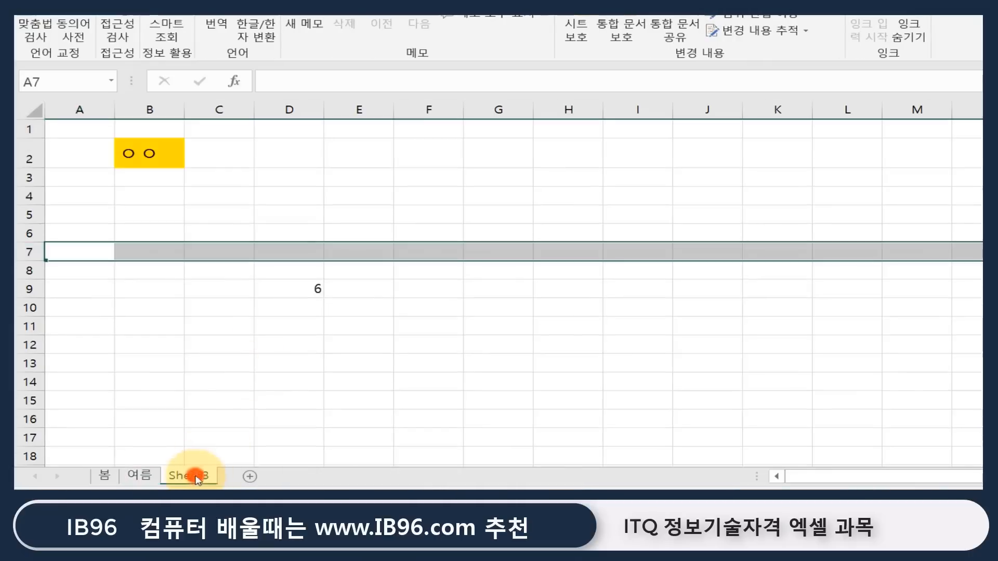
pyautogui.doubleClick(196, 475)
pyautogui.write('가을')
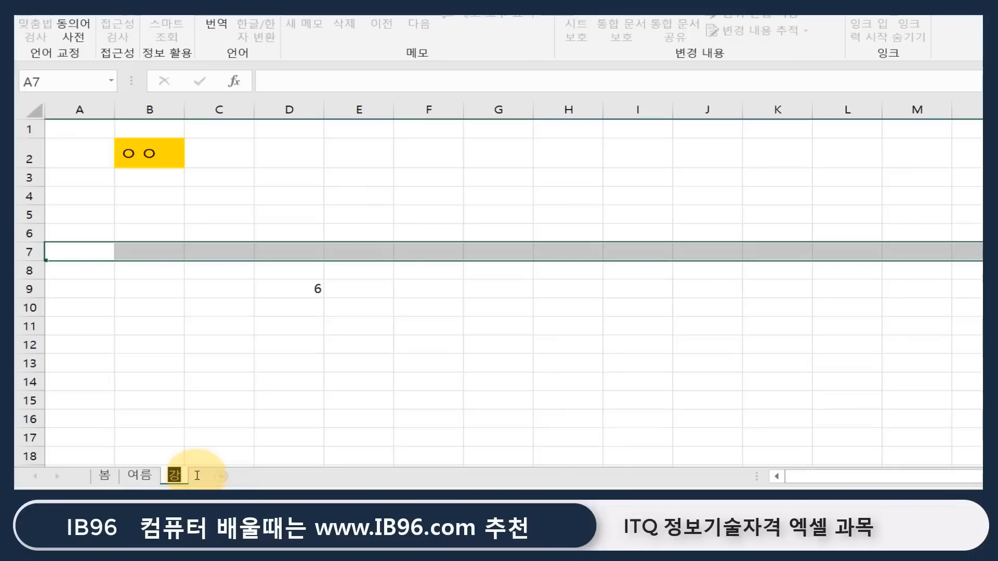
pyautogui.press('Return')
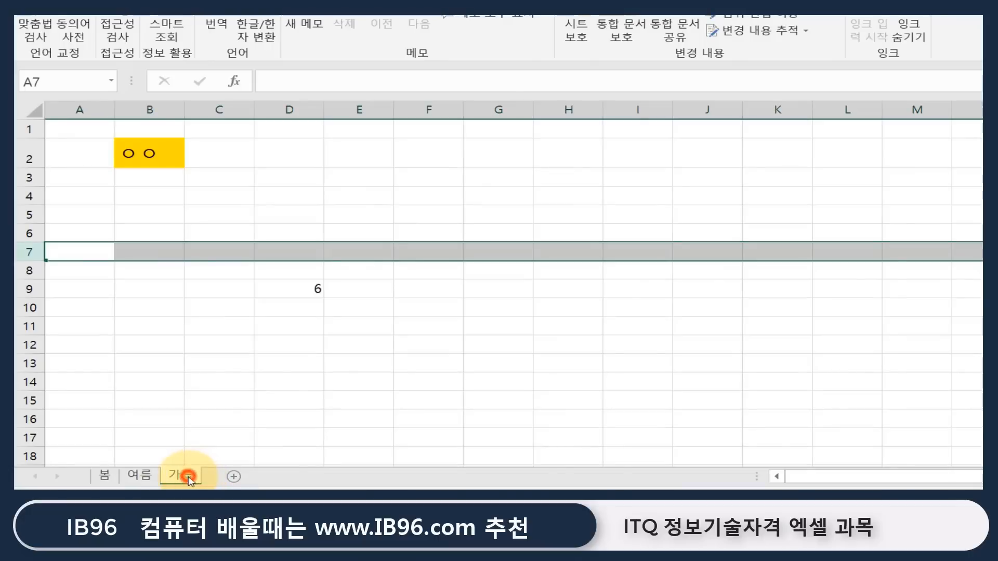
# Step: Duplicate the 가을 worksheet directly after the original and rename the copy as 겨울
pyautogui.moveTo(189, 479); pyautogui.dragTo(210, 475)
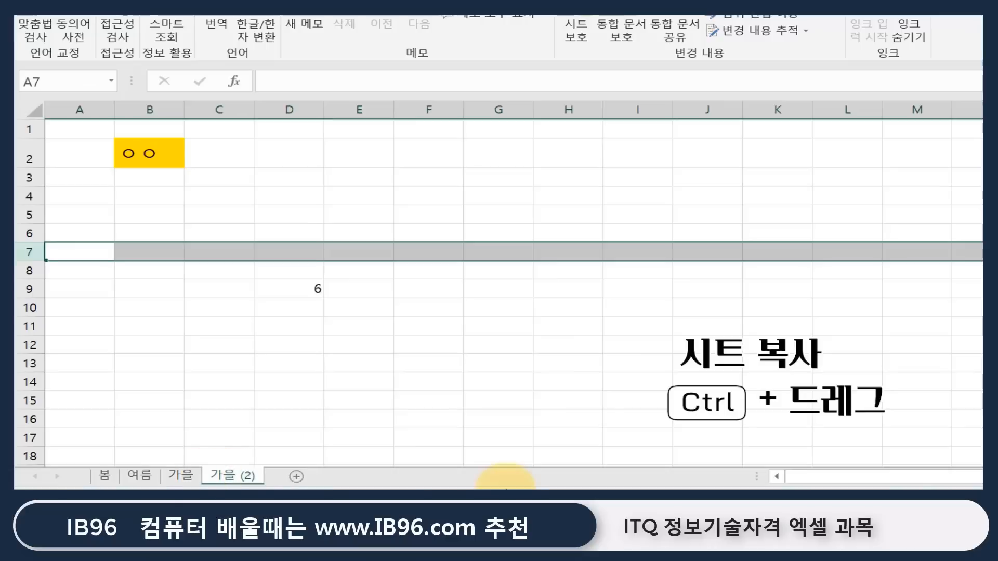
pyautogui.click(223, 476)
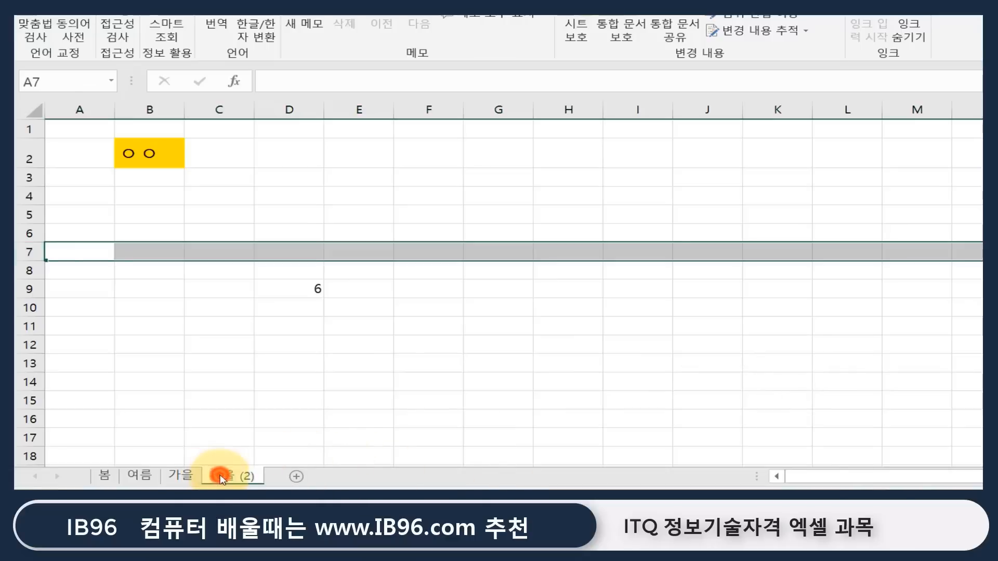
pyautogui.write('겨우')
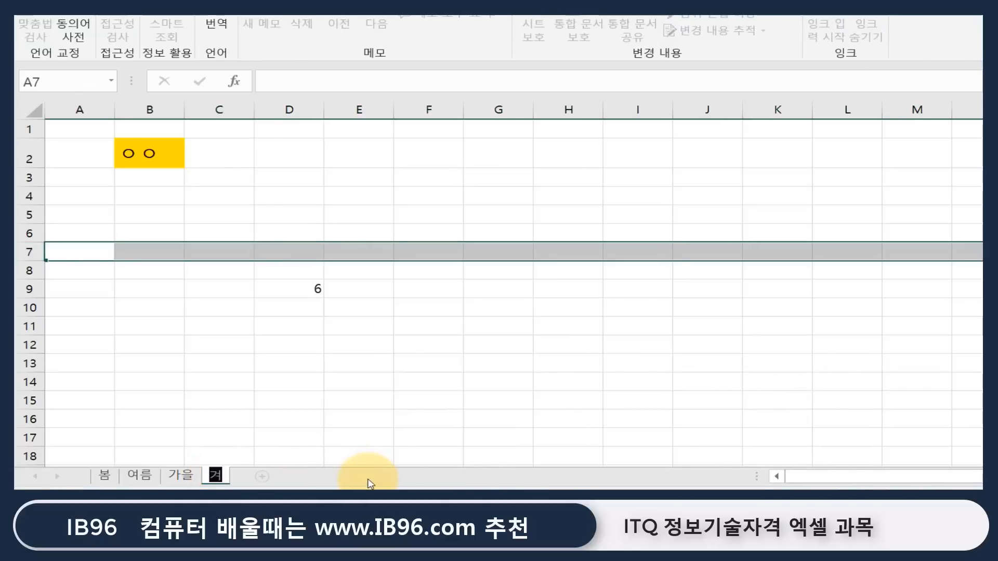
pyautogui.press('Return')
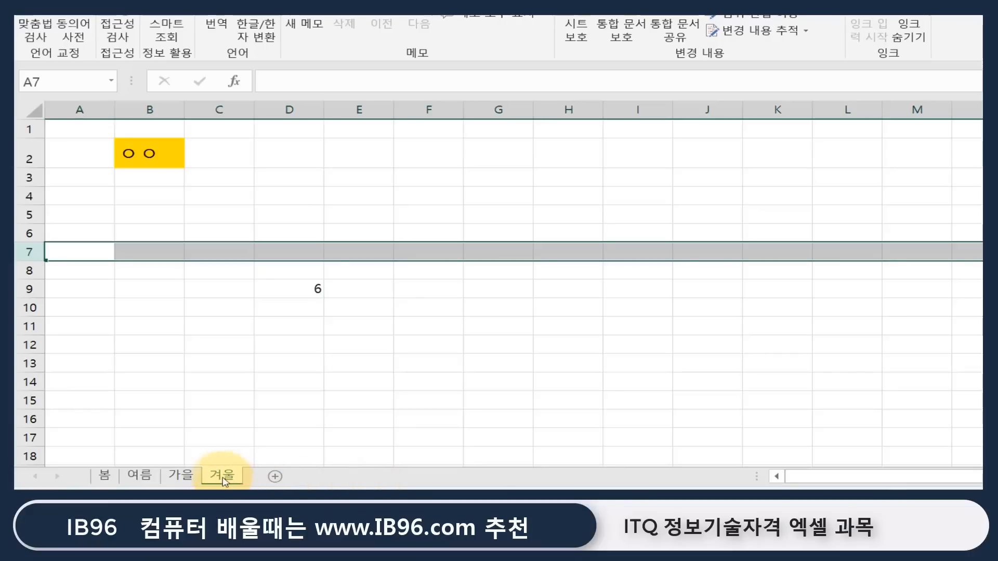
# Step: Add three new blank worksheets after the 겨울 sheet
pyautogui.moveTo(222, 475)
pyautogui.mouseDown()
pyautogui.moveTo(125, 464)
pyautogui.moveTo(246, 467)
pyautogui.mouseUp()
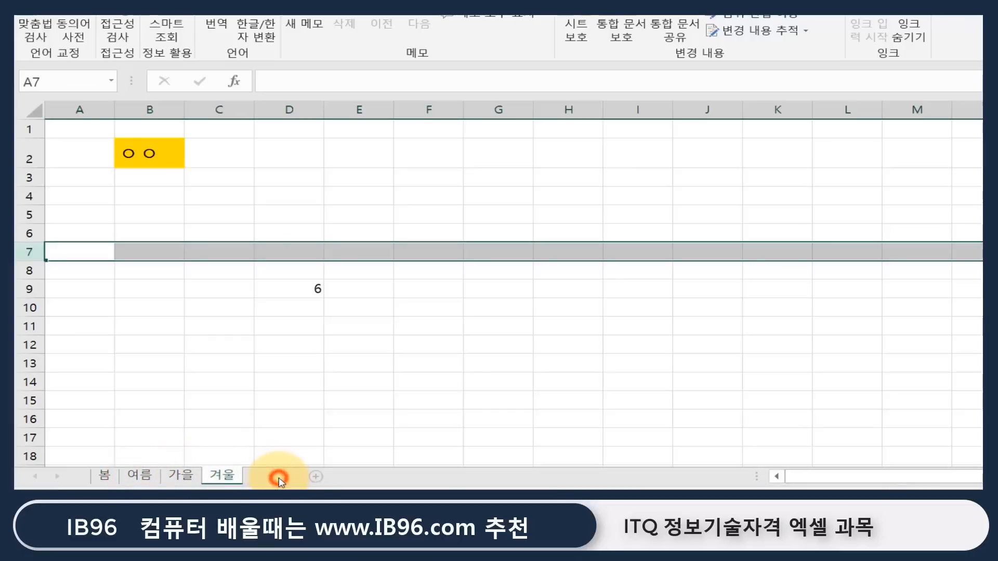
pyautogui.doubleClick(280, 479)
pyautogui.doubleClick(335, 474)
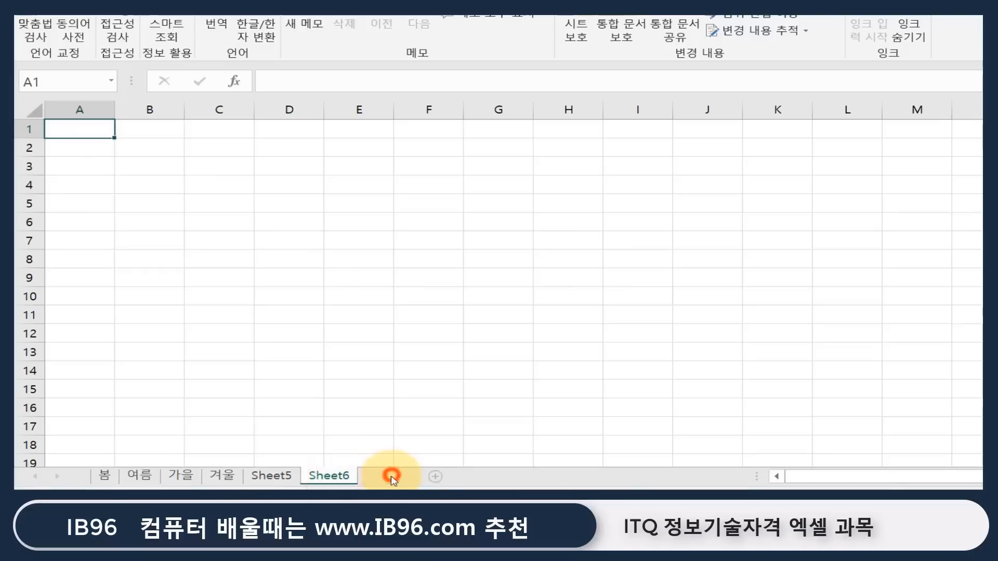
pyautogui.doubleClick(391, 477)
# Step: Rename the three new worksheets Sheet5, Sheet6 and Sheet7 as 1, 2 and 3
pyautogui.doubleClick(288, 476)
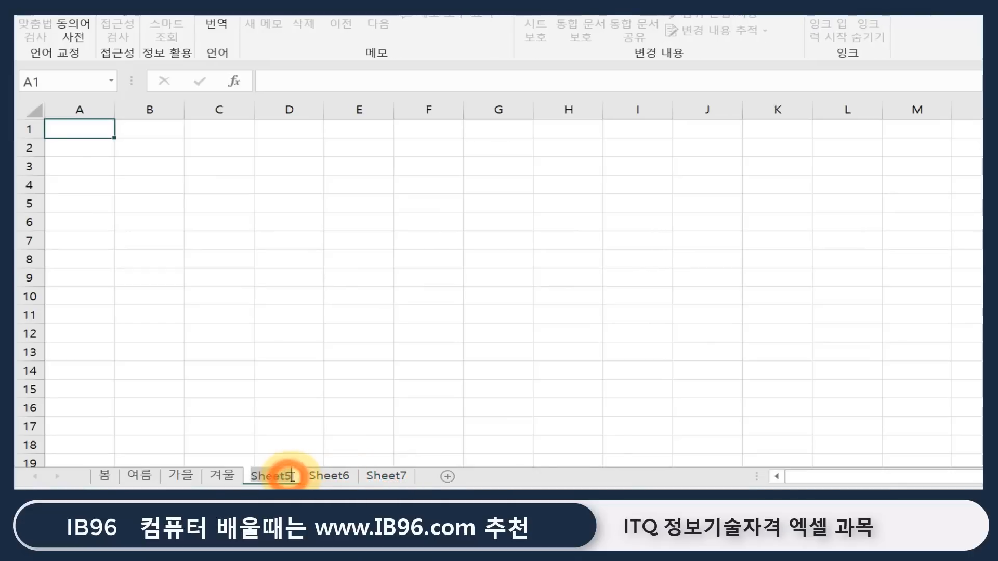
pyautogui.write('1')
pyautogui.doubleClick(301, 476)
pyautogui.write('2')
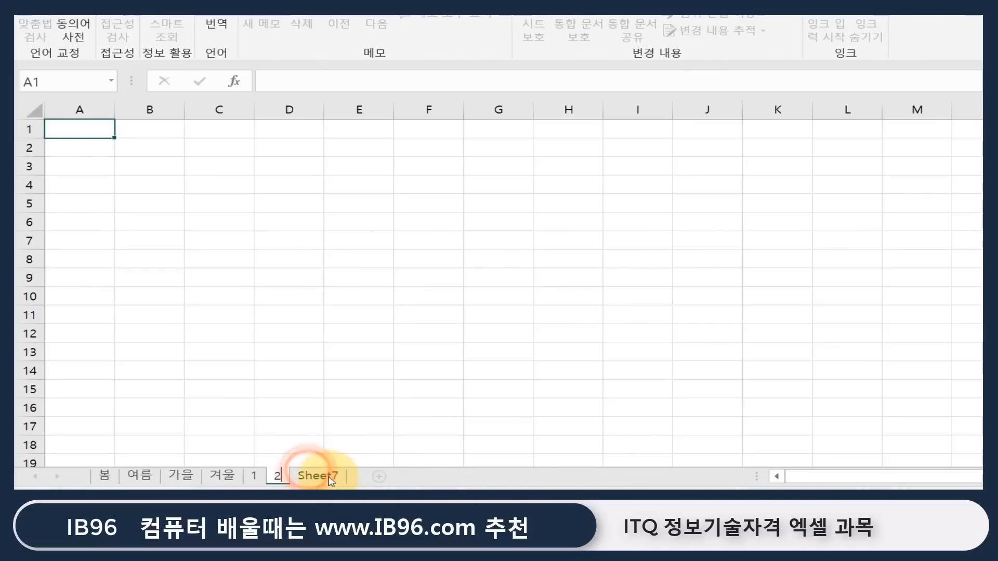
pyautogui.doubleClick(317, 476)
pyautogui.write('3')
pyautogui.click(284, 417)
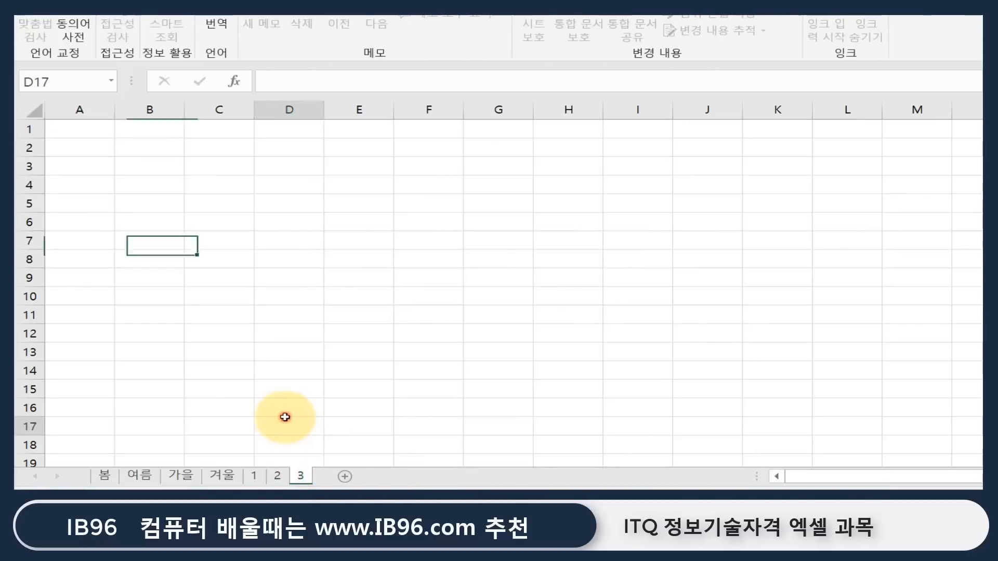
# Step: Group the consecutive worksheets 1 through 3 and select cell D17 in the group
pyautogui.click(253, 476)
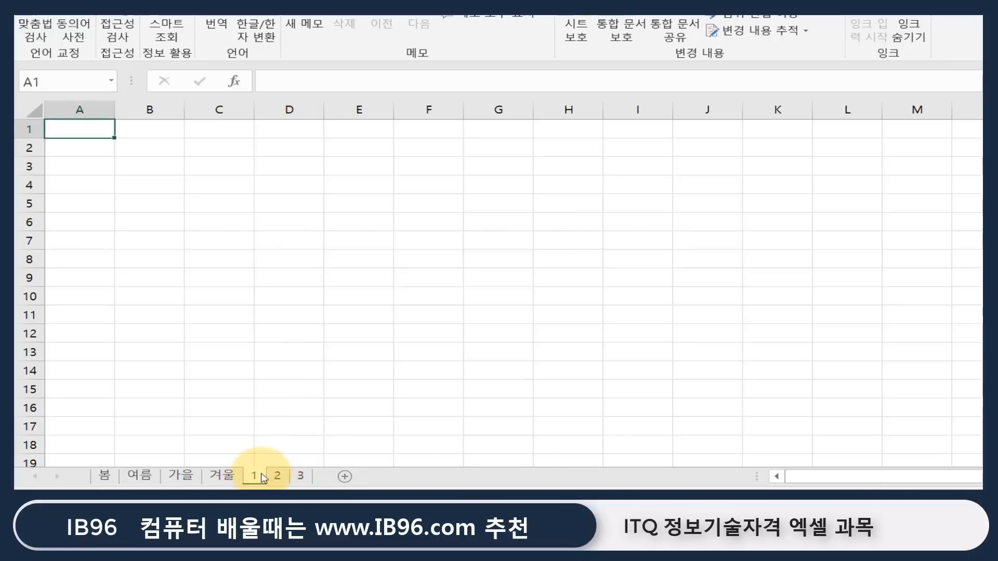
pyautogui.keyDown('shift'); pyautogui.click(295, 481); pyautogui.keyUp('shift')
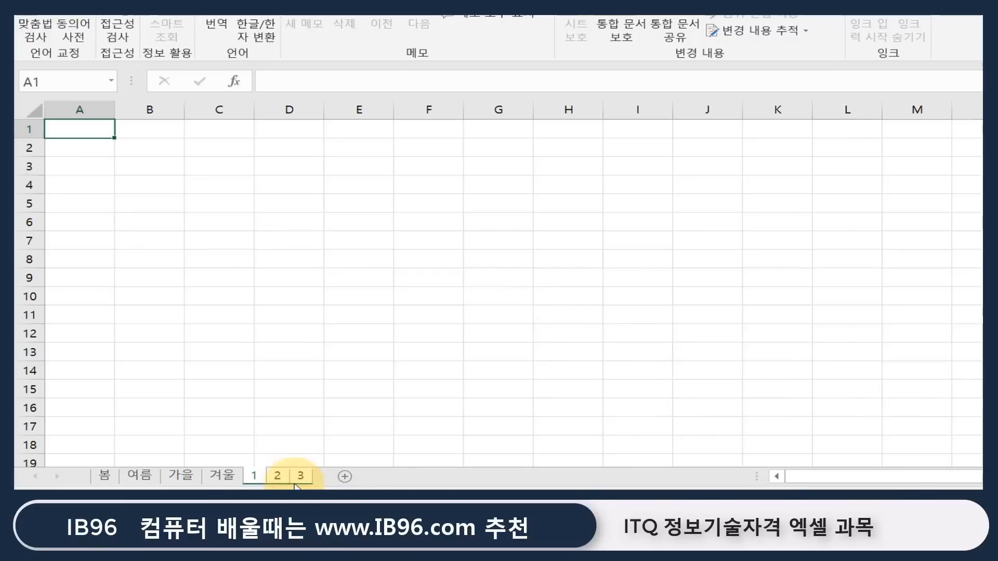
pyautogui.click(289, 425)
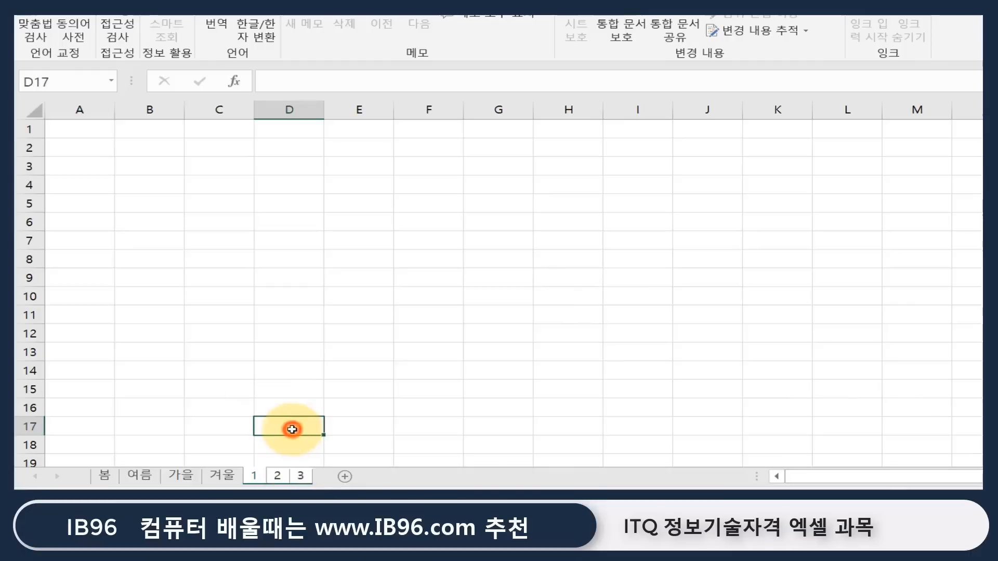
# Step: Select the nonadjacent worksheets 겨울 and 3 together, followed by regrouping the consecutive sheets 1 through 3
pyautogui.click(229, 475)
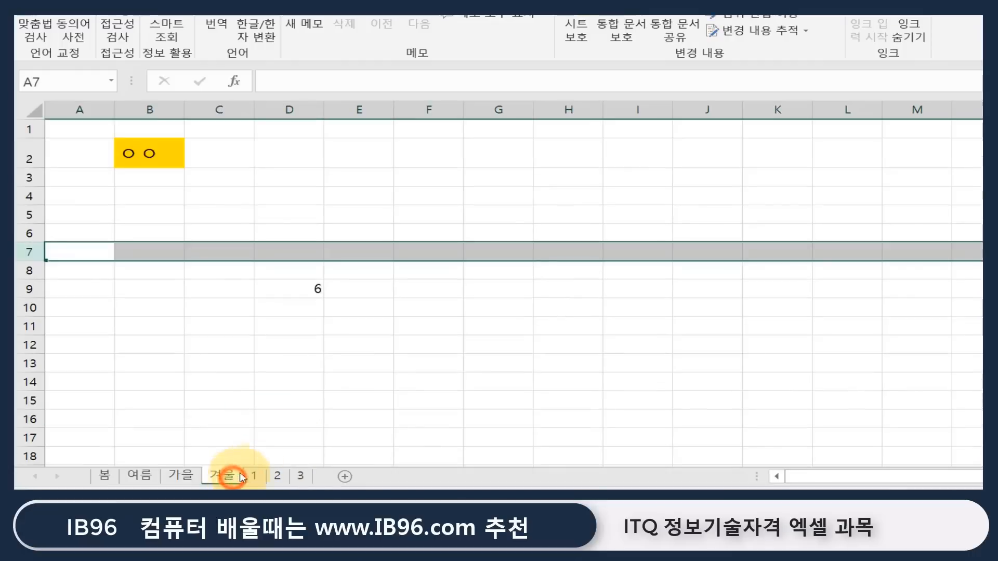
pyautogui.keyDown('ctrl'); pyautogui.click(299, 475); pyautogui.keyUp('ctrl')
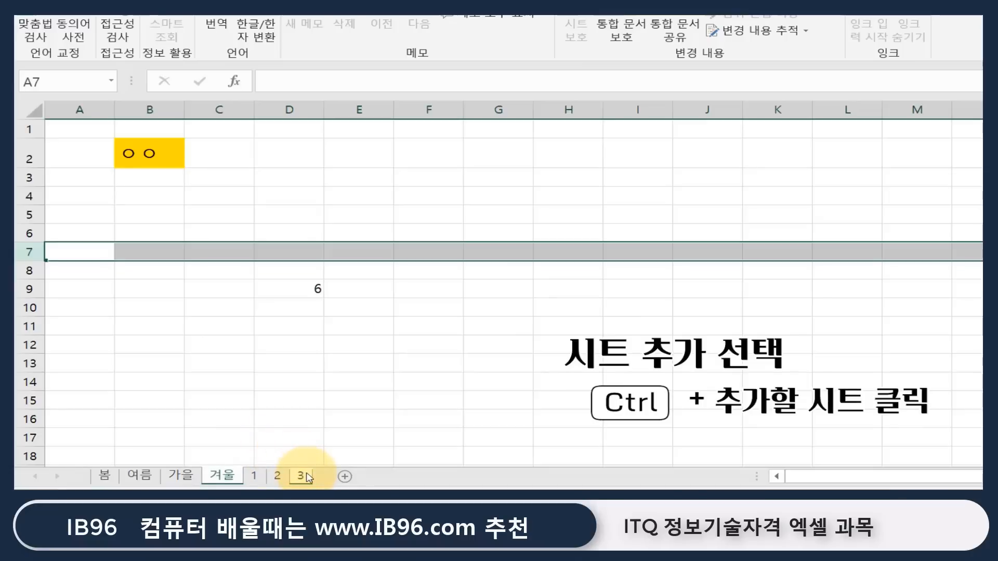
pyautogui.click(251, 476)
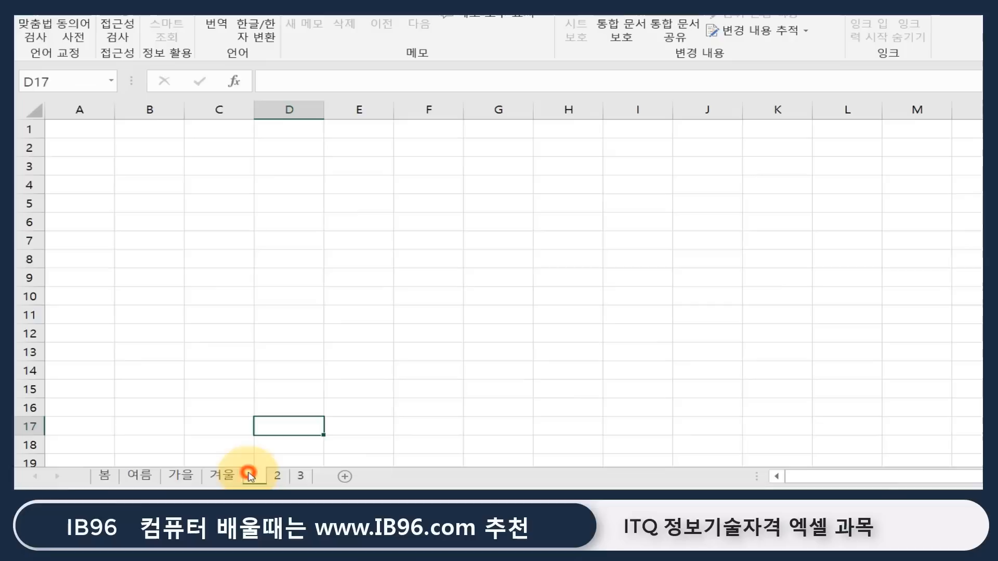
pyautogui.keyDown('shift'); pyautogui.click(299, 477); pyautogui.keyUp('shift')
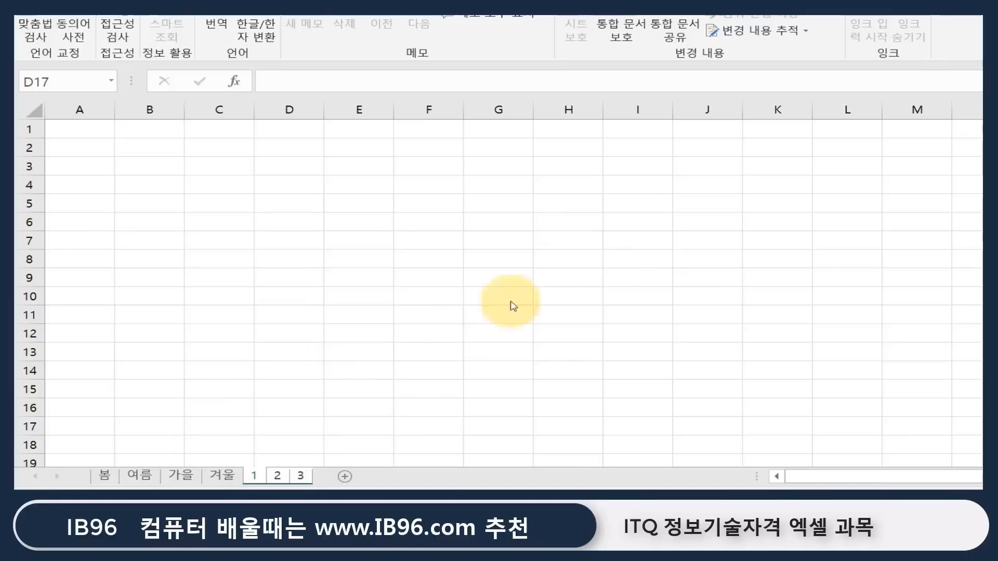
# Step: Switch to the source folder in File Explorer and select esource3.xlsx, esource6.xlsx and esource8cpl.xlsx as separate files
pyautogui.hotkey('alt', 'Tab')
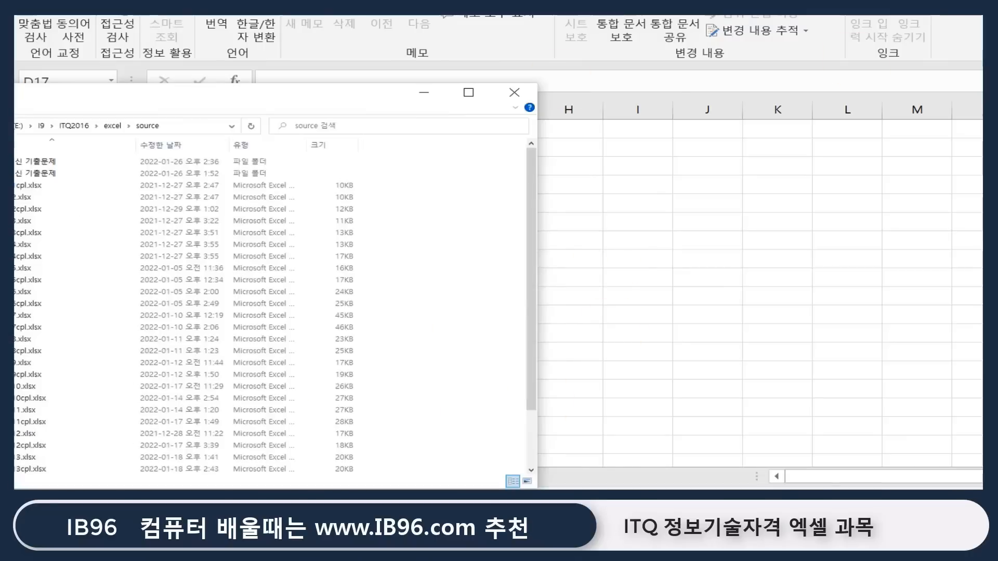
pyautogui.press('super+Right')
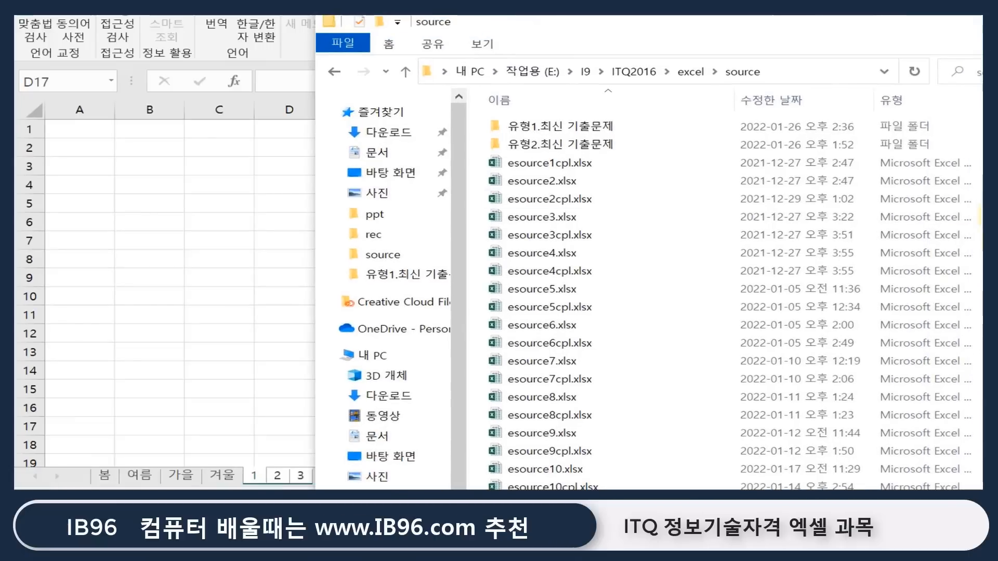
pyautogui.click(546, 220)
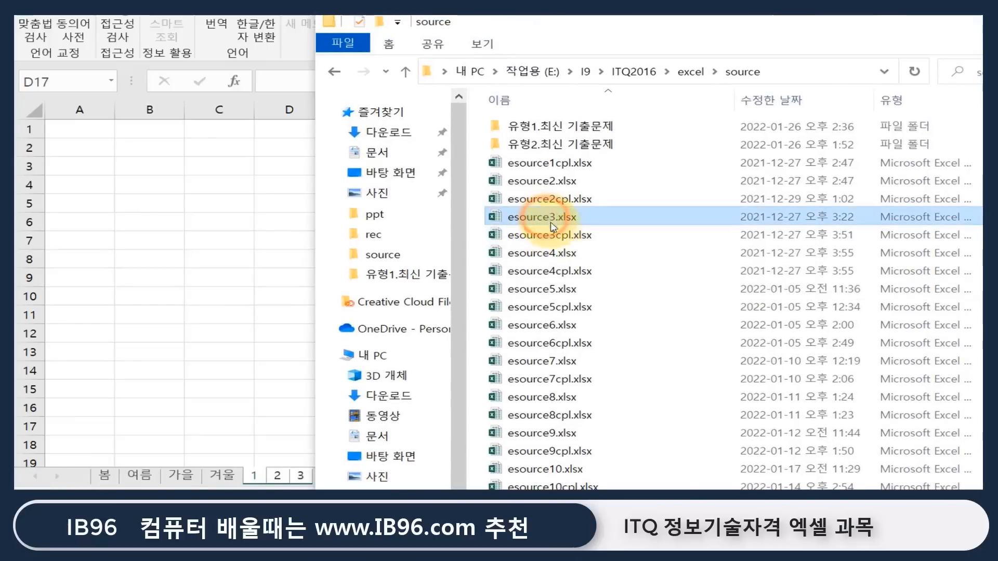
pyautogui.keyDown('ctrl'); pyautogui.click(543, 324); pyautogui.keyUp('ctrl')
pyautogui.keyDown('ctrl'); pyautogui.click(570, 415); pyautogui.keyUp('ctrl')
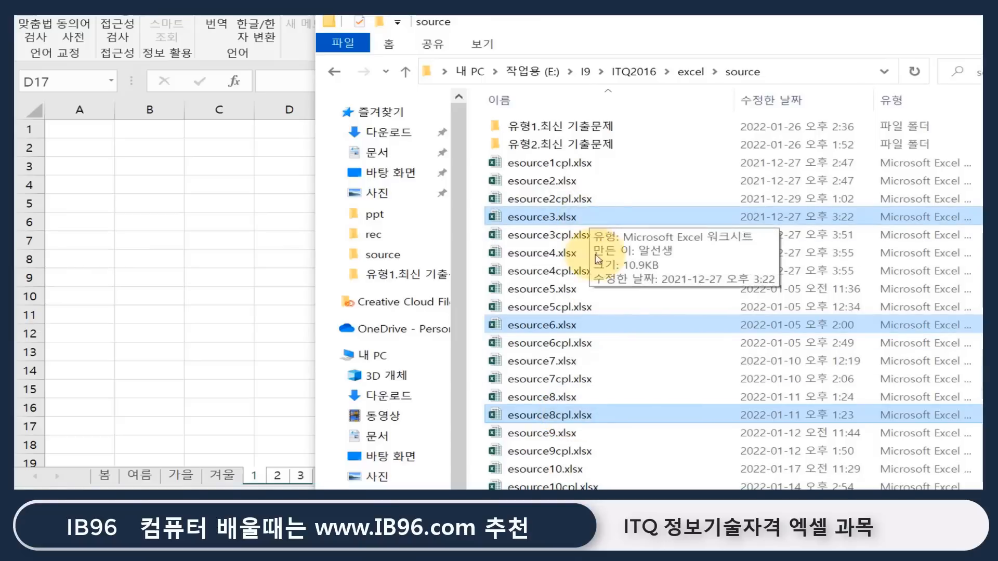
# Step: Select the continuous run of files from esource3.xlsx to esource8cpl.xlsx, and minimize File Explorer to return to the Excel workbook
pyautogui.click(561, 217)
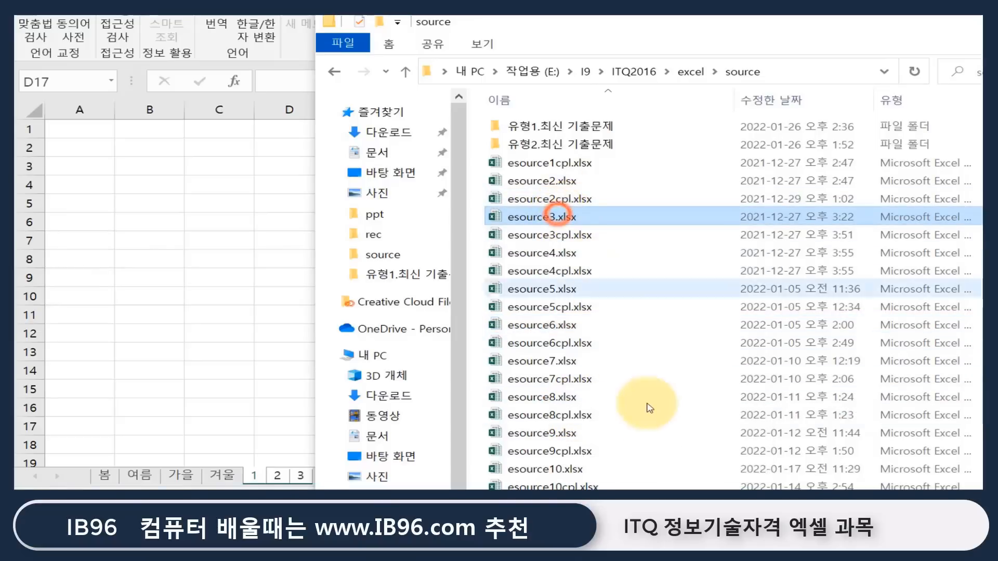
pyautogui.keyDown('shift'); pyautogui.click(589, 415); pyautogui.keyUp('shift')
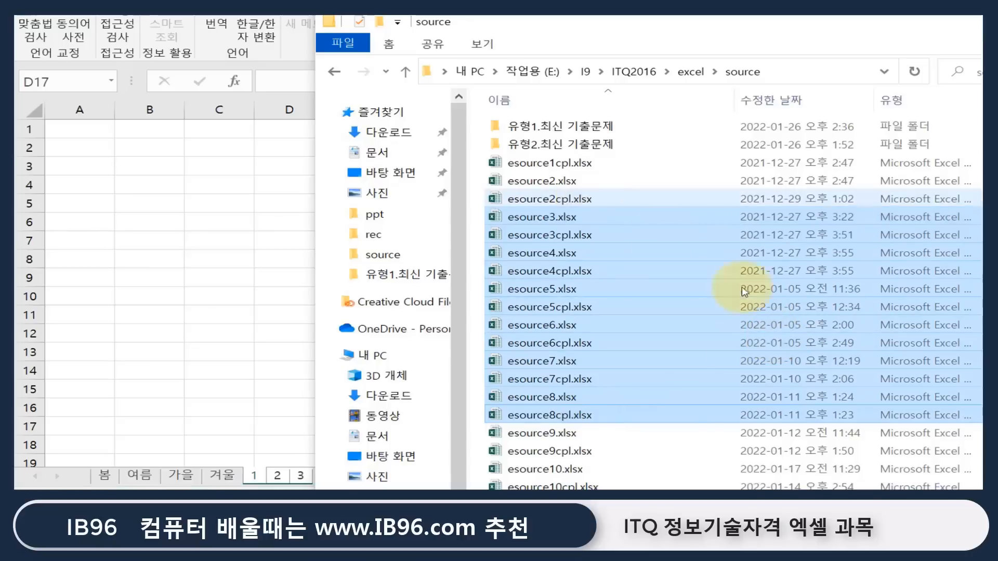
pyautogui.click(980, 20)
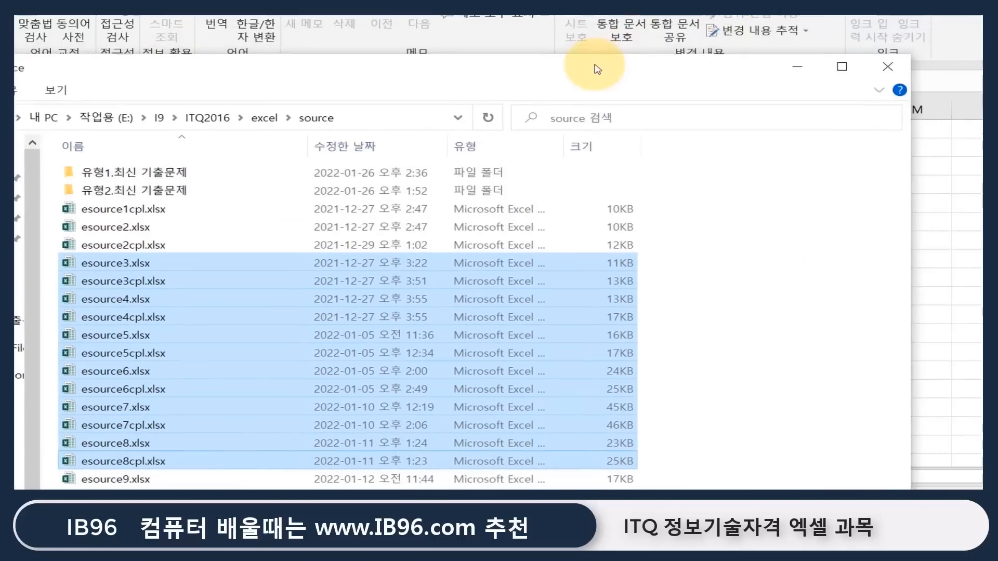
pyautogui.click(792, 65)
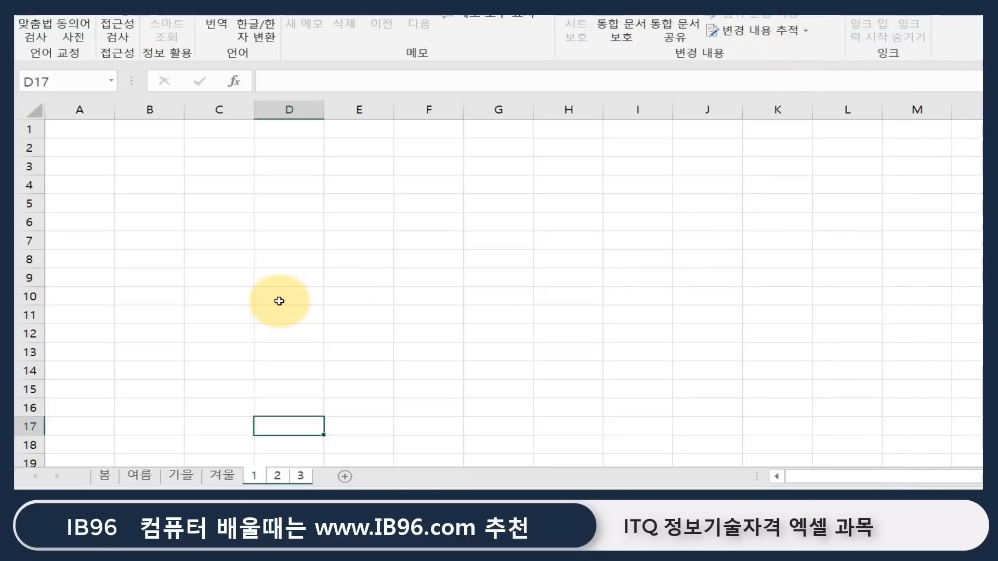
# Step: Select the nonadjacent cells C4, G4, G10, I9 and I13 together, followed by the contiguous range C4:H11
pyautogui.click(227, 186)
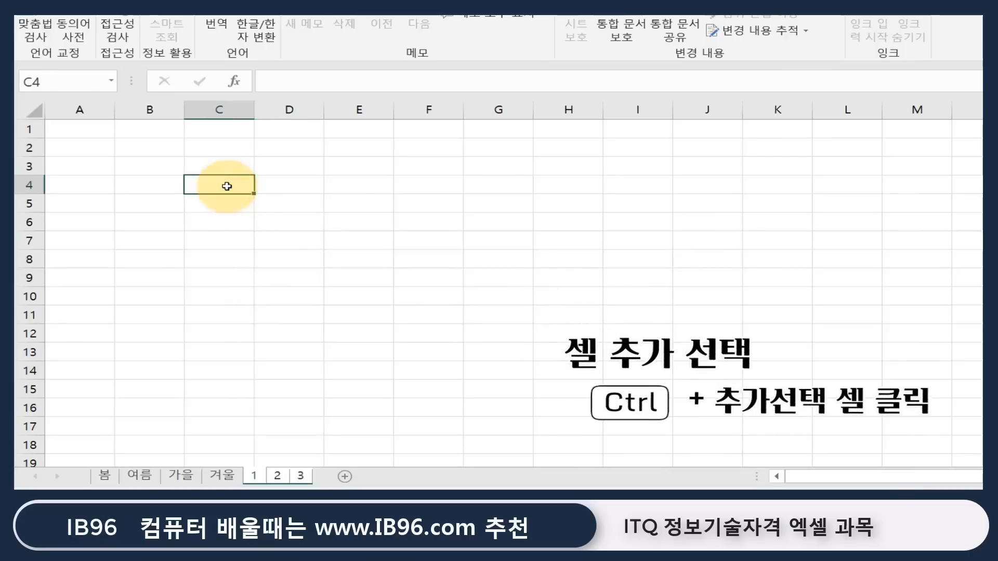
pyautogui.keyDown('ctrl'); pyautogui.click(524, 182); pyautogui.keyUp('ctrl')
pyautogui.keyDown('ctrl'); pyautogui.click(524, 291); pyautogui.keyUp('ctrl')
pyautogui.keyDown('ctrl'); pyautogui.click(651, 274); pyautogui.keyUp('ctrl')
pyautogui.keyDown('ctrl'); pyautogui.click(603, 358); pyautogui.keyUp('ctrl')
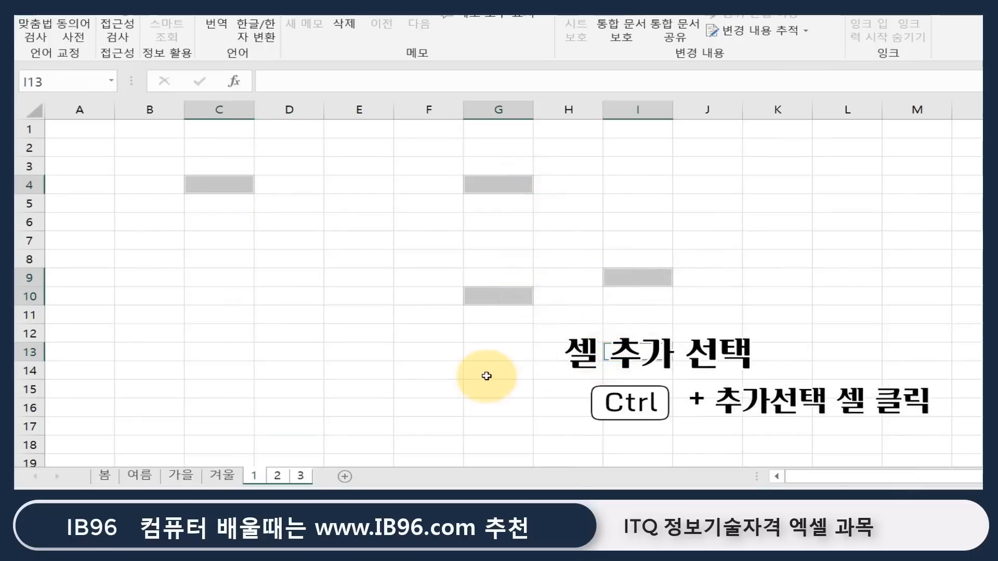
pyautogui.click(234, 186)
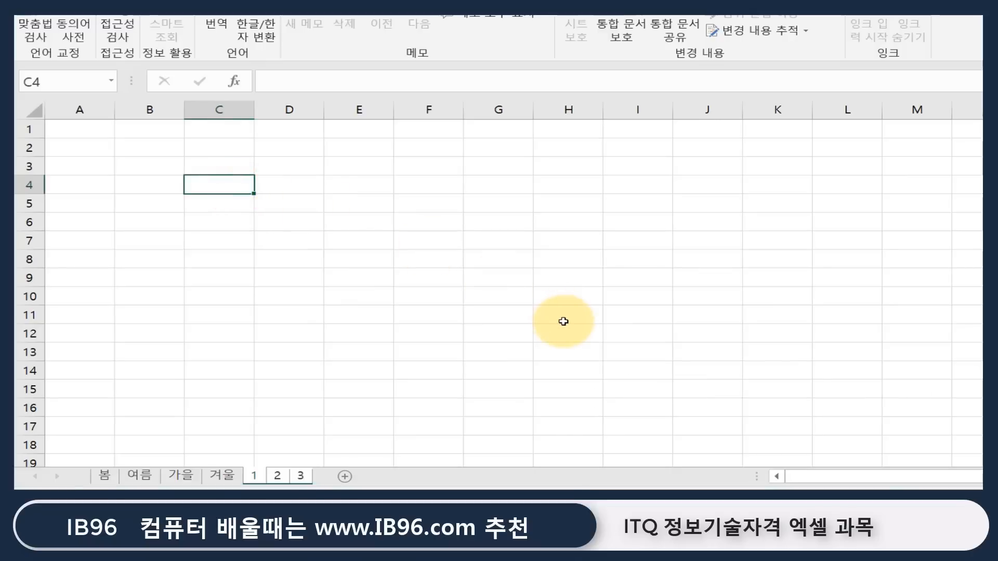
pyautogui.keyDown('shift'); pyautogui.click(564, 321); pyautogui.keyUp('shift')
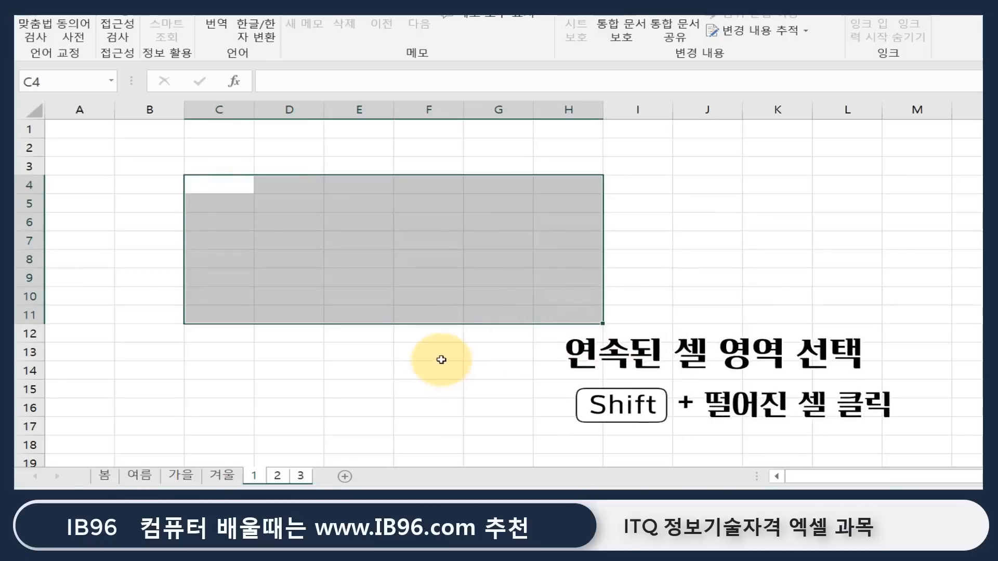
# Step: Select the entire nonadjacent columns C, E and G together
pyautogui.click(235, 110)
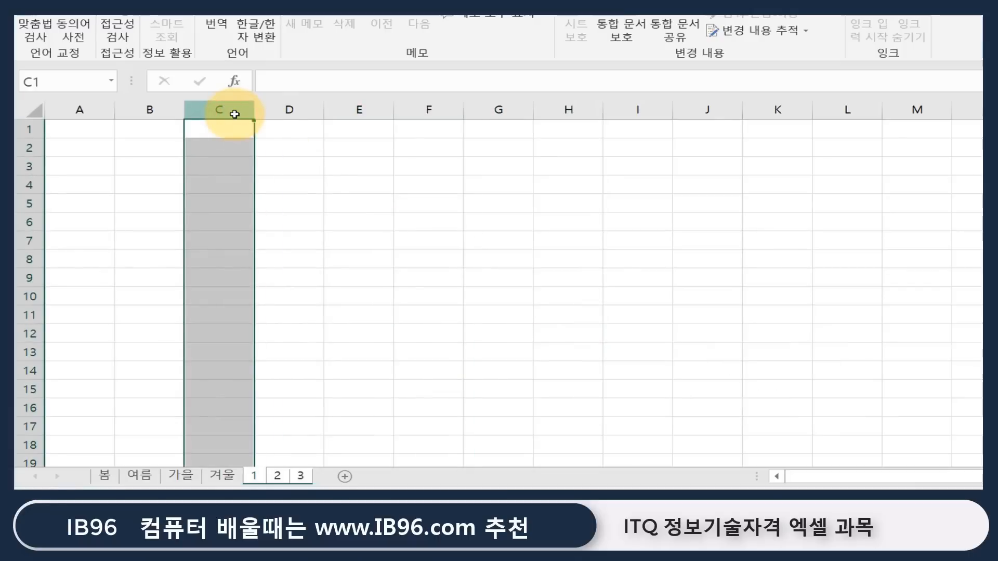
pyautogui.keyDown('ctrl'); pyautogui.click(363, 109); pyautogui.keyUp('ctrl')
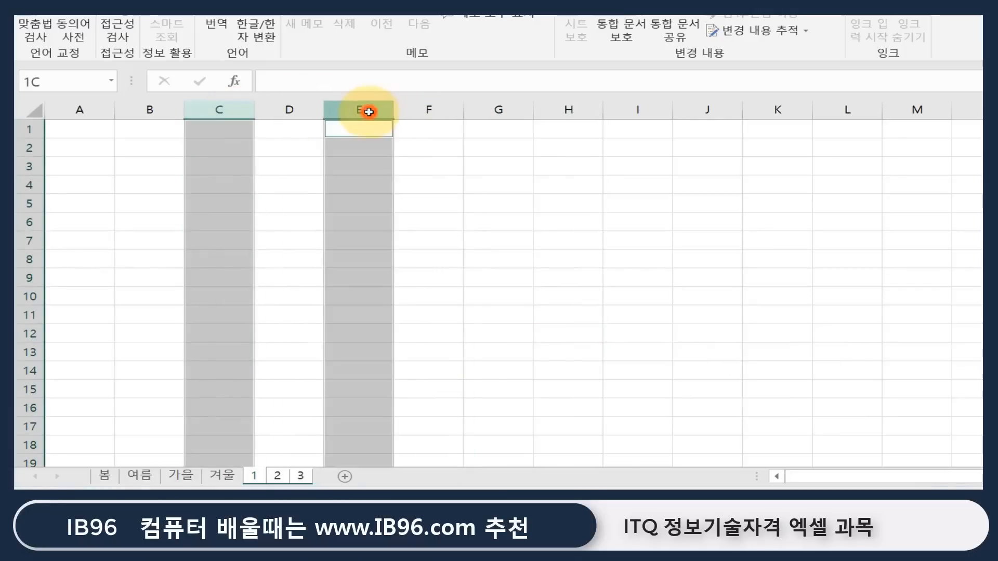
pyautogui.keyDown('ctrl'); pyautogui.click(485, 110); pyautogui.keyUp('ctrl')
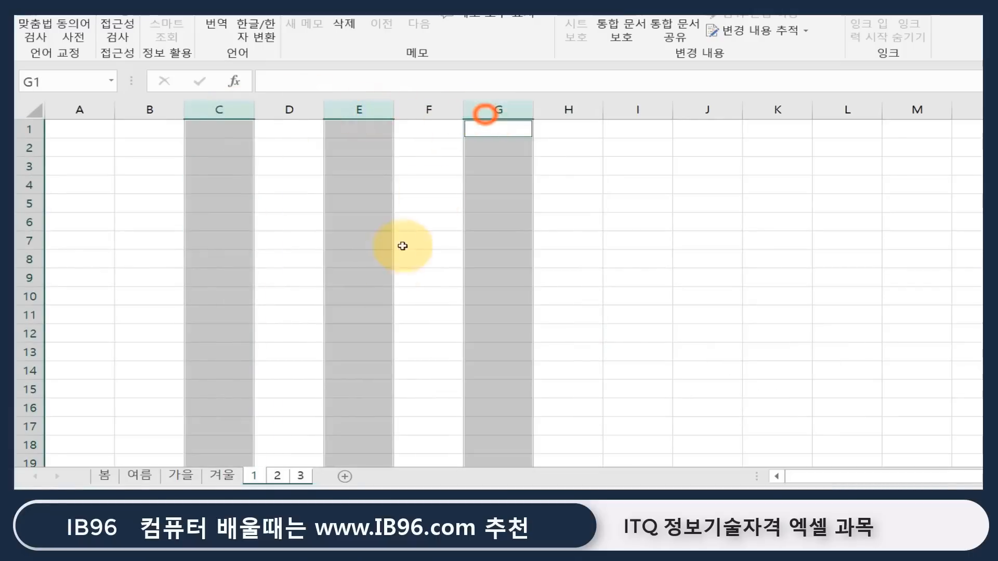
# Step: Select the adjacent columns C through G together, and clear the selection by selecting cell G11
pyautogui.click(223, 110)
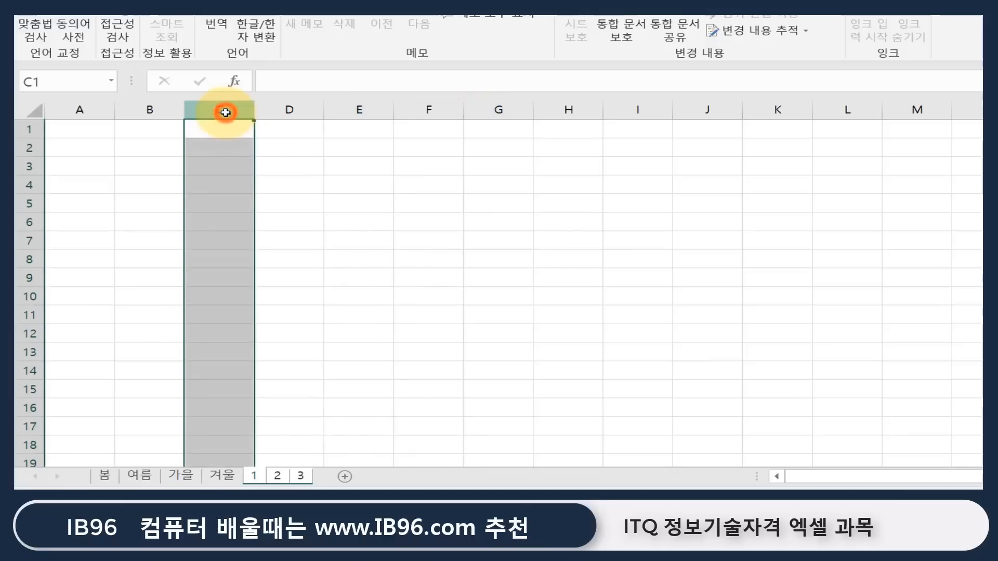
pyautogui.keyDown('shift'); pyautogui.click(509, 107); pyautogui.keyUp('shift')
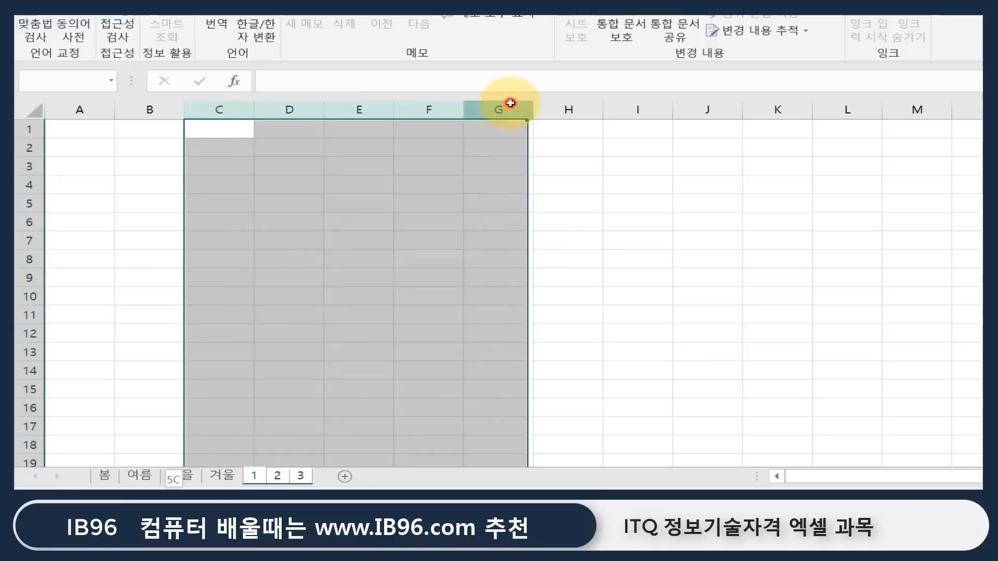
pyautogui.click(473, 315)
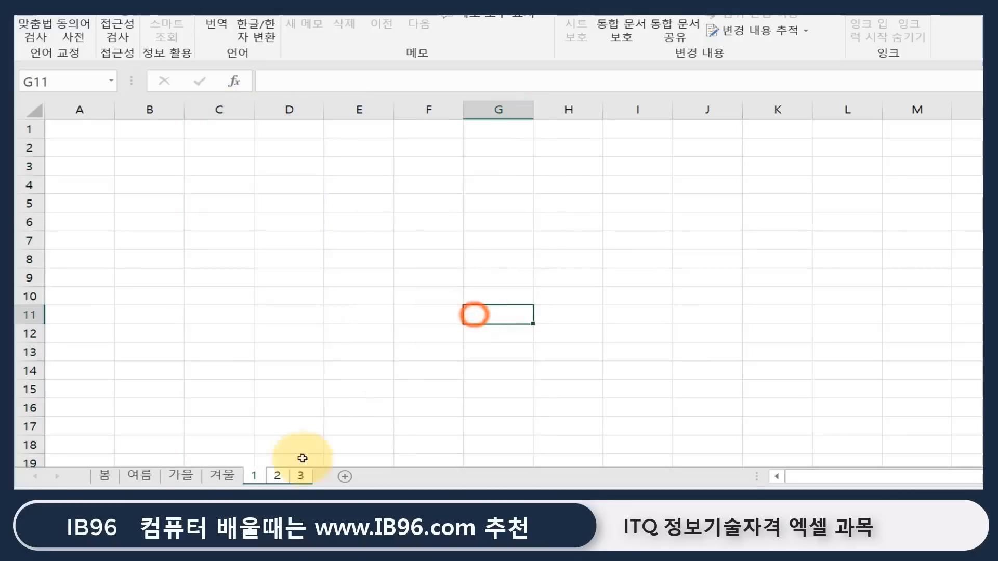
# Step: Set the tab color of the grouped sheets 1, 2 and 3 to a gold theme color
pyautogui.rightClick(283, 476)
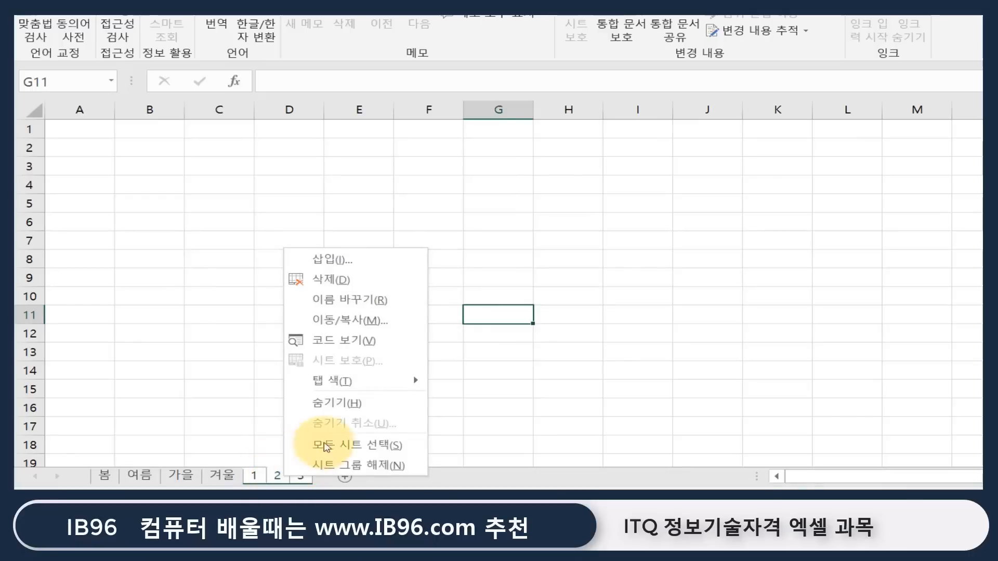
pyautogui.moveTo(396, 385)
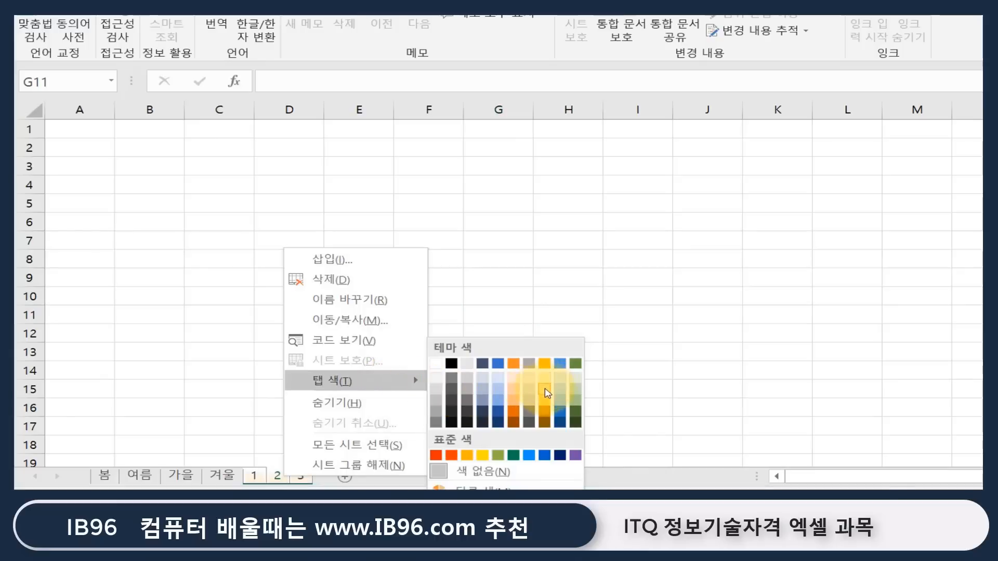
pyautogui.click(547, 403)
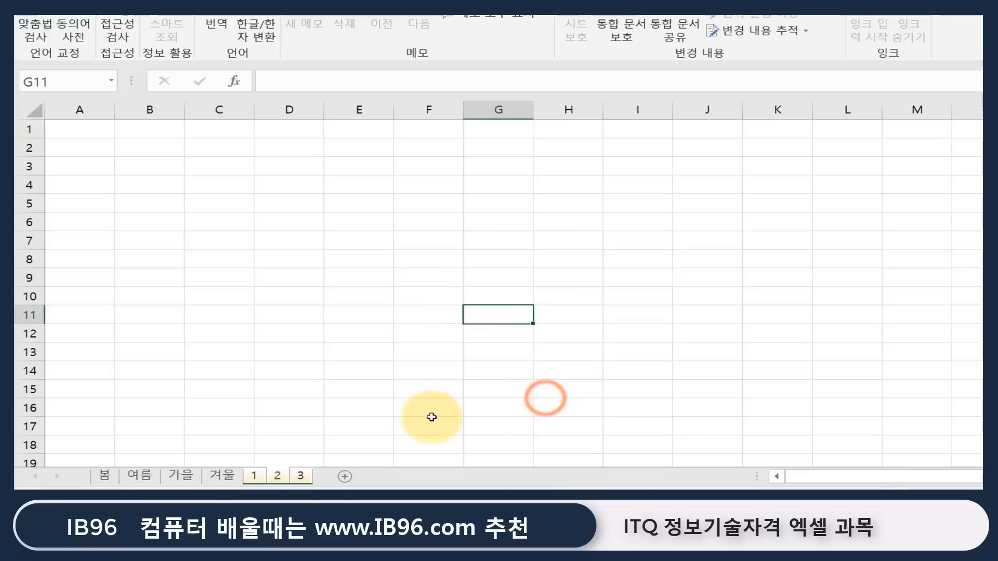
pyautogui.click(302, 475)
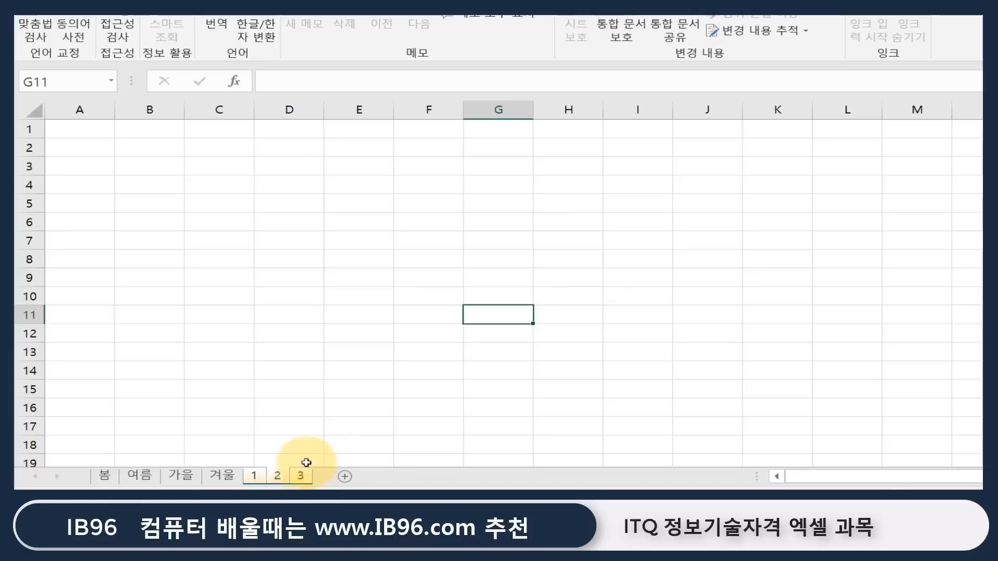
# Step: Fill all cells of the grouped sheets 1, 2 and 3 with a light gray theme color
pyautogui.click(33, 111)
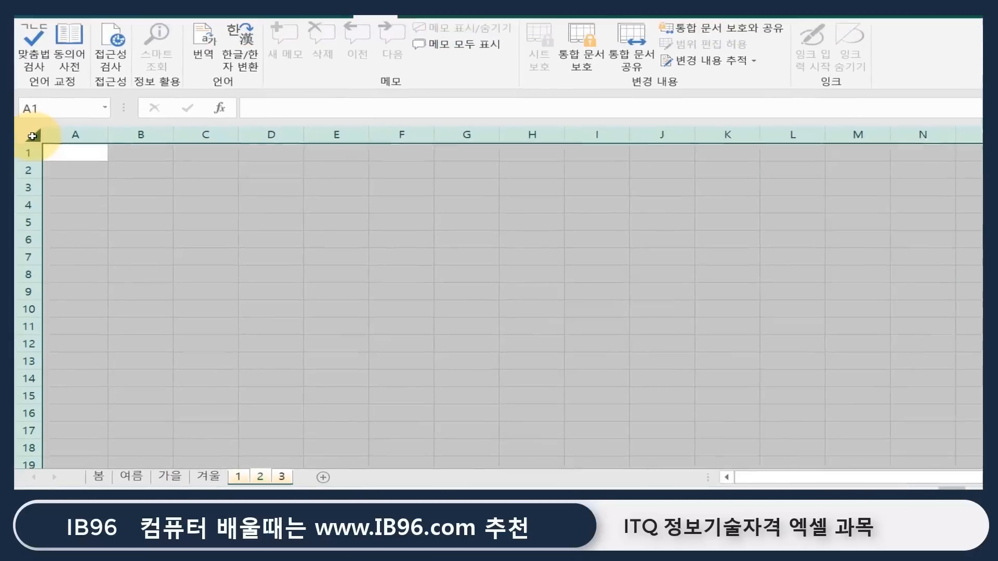
pyautogui.click(84, 25)
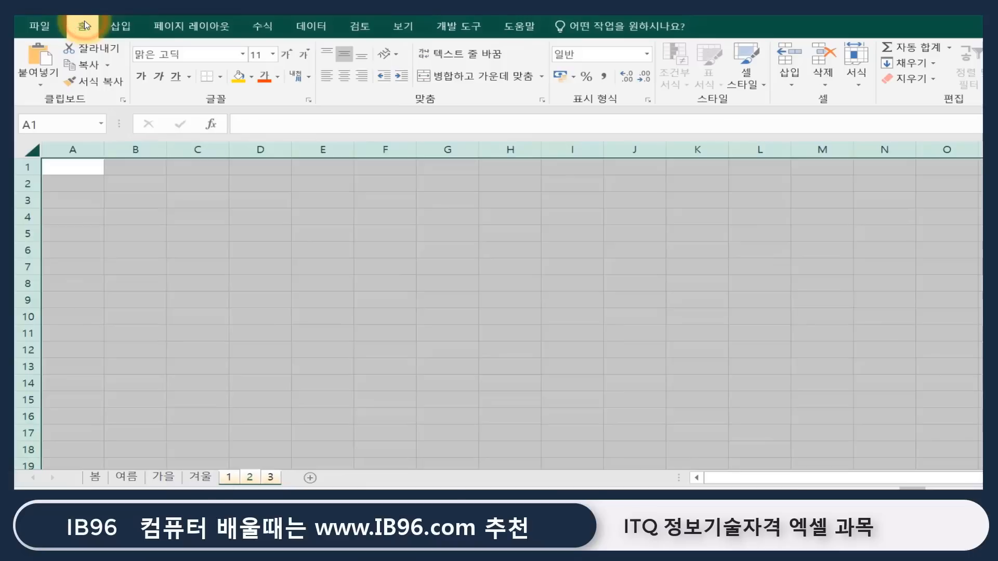
pyautogui.click(252, 78)
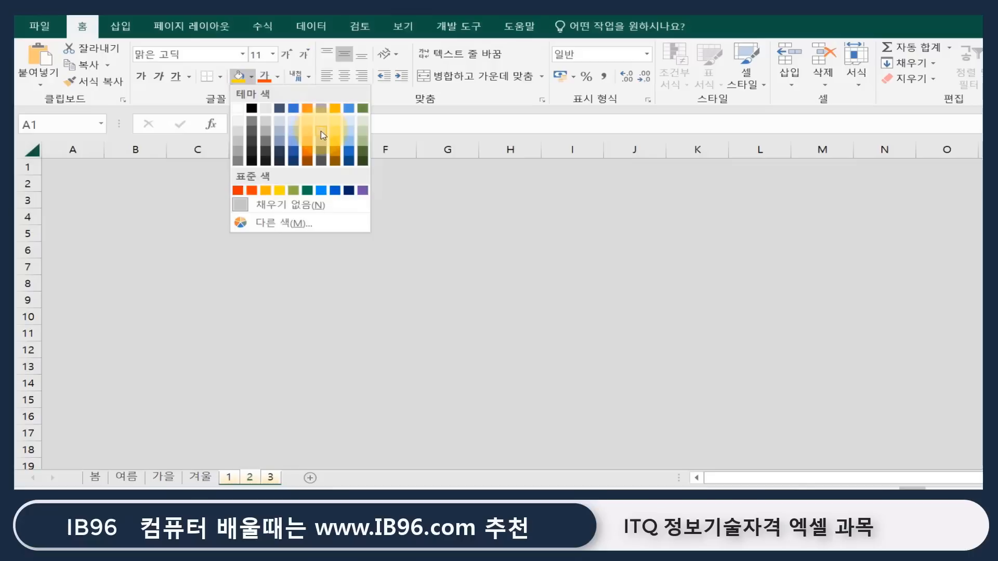
pyautogui.click(322, 135)
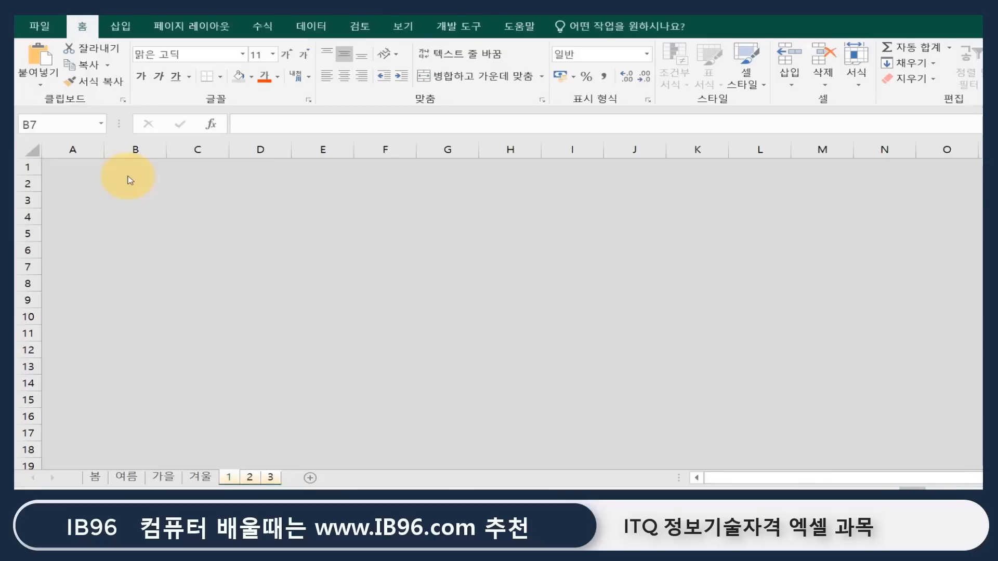
# Step: Ungroup the sheets by switching to 겨울, and check the fill on sheets 1, 2 and 3 one by one
pyautogui.click(204, 478)
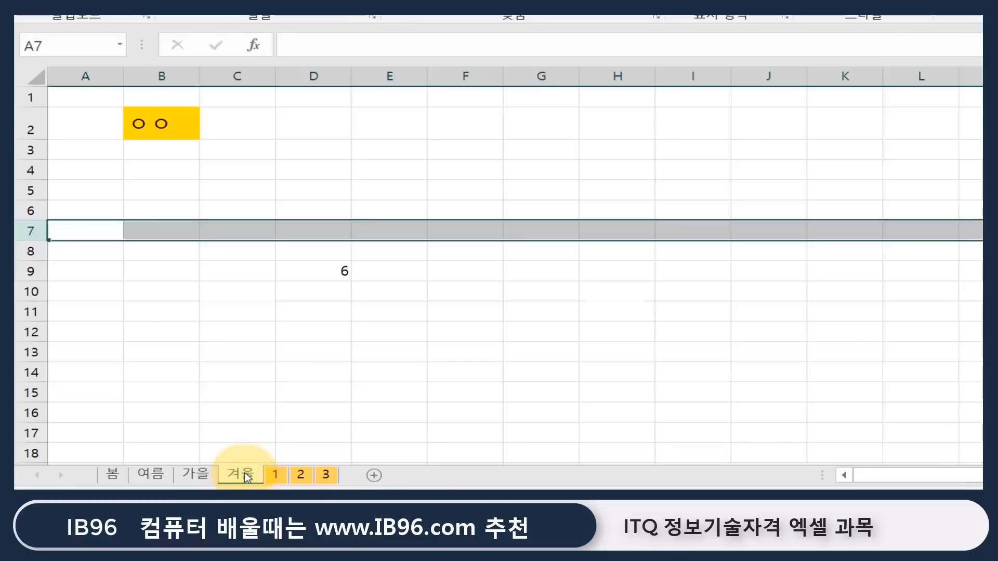
pyautogui.click(278, 475)
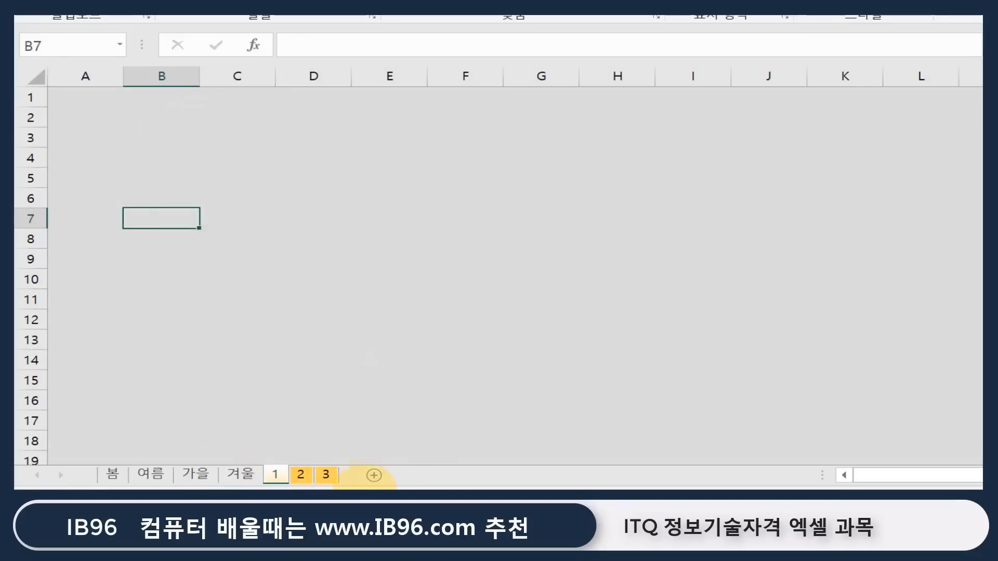
pyautogui.click(306, 477)
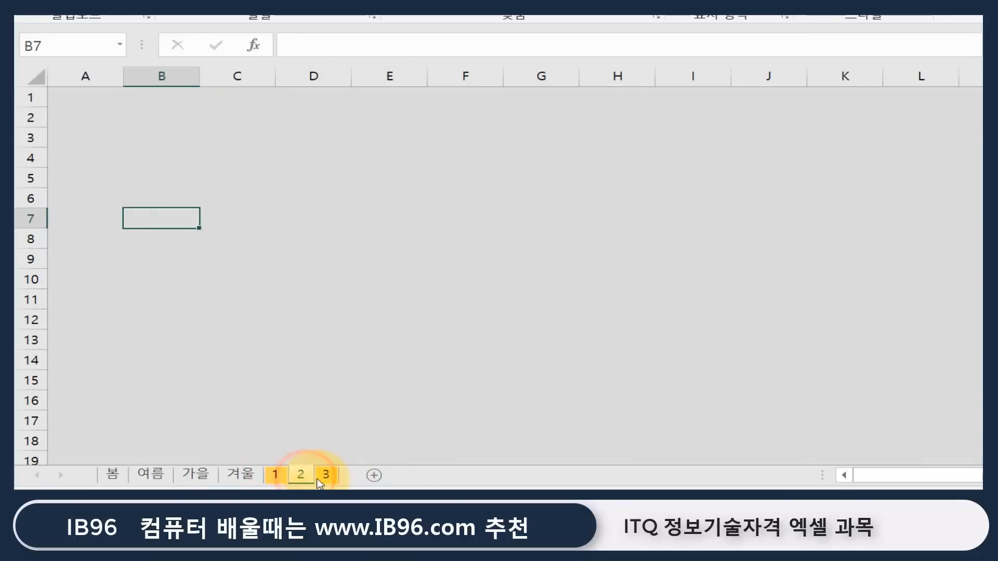
pyautogui.click(326, 476)
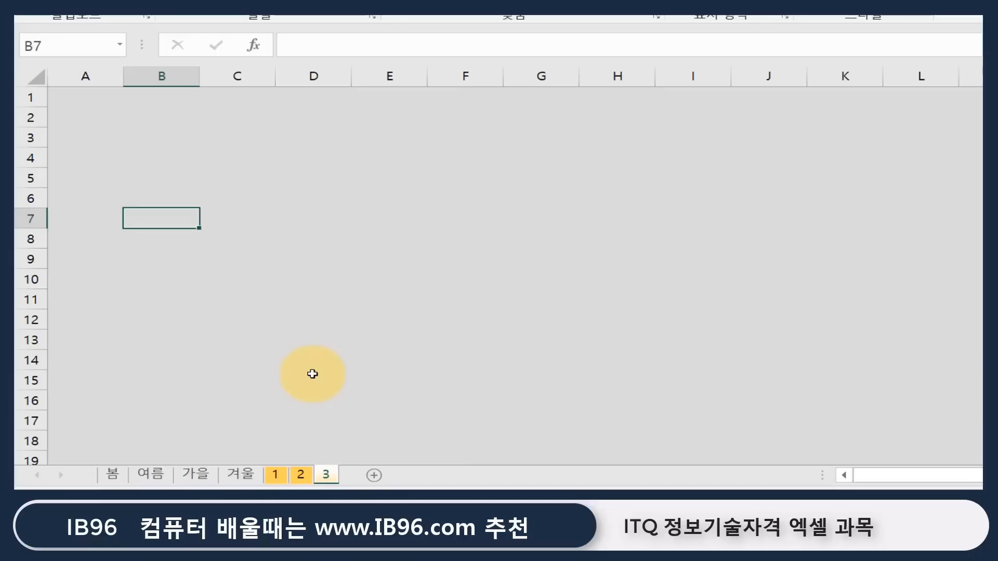
# Step: Group the sheets from 봄 through 가을 and fill the nonadjacent columns A and C with standard orange
pyautogui.click(115, 475)
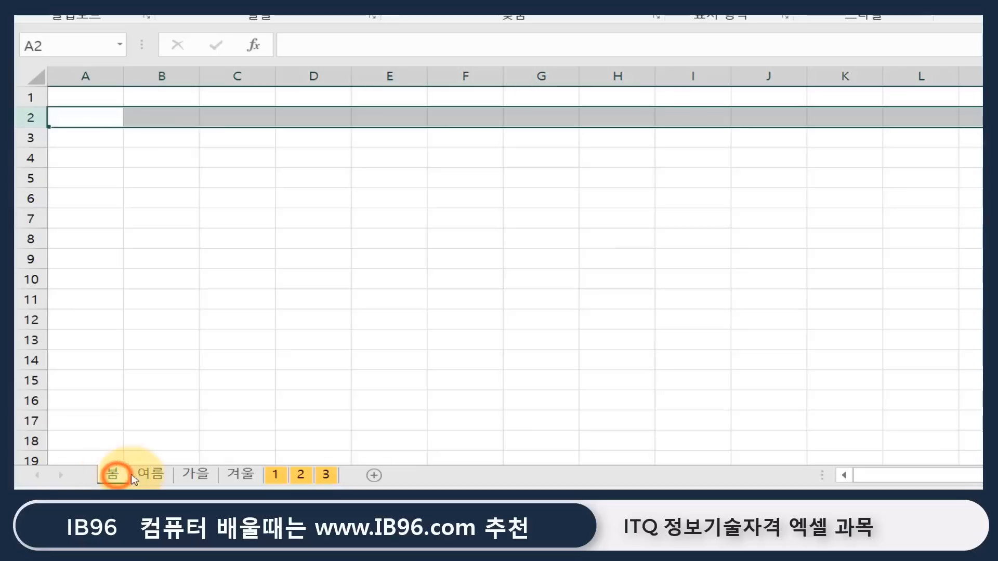
pyautogui.keyDown('shift'); pyautogui.click(195, 473); pyautogui.keyUp('shift')
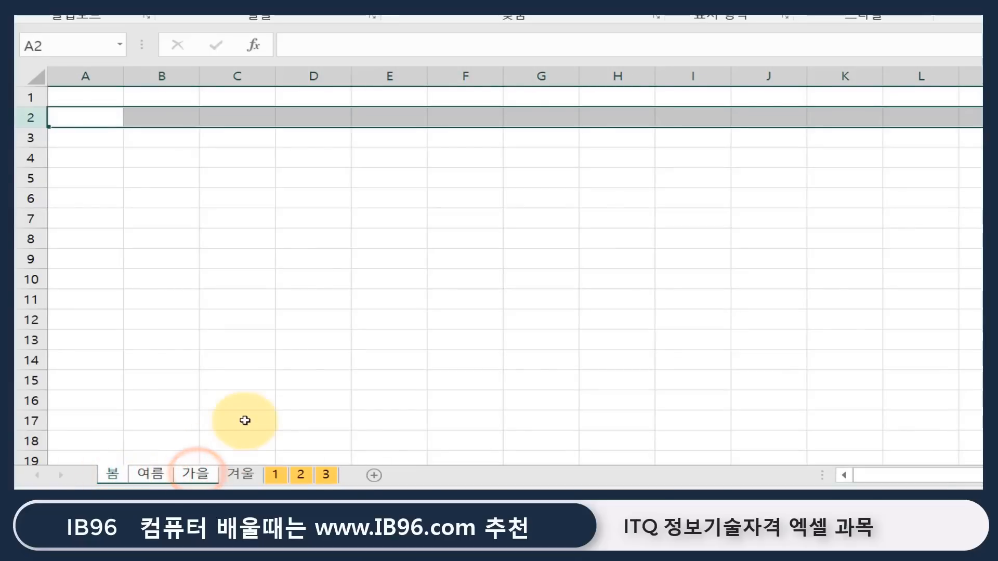
pyautogui.click(101, 78)
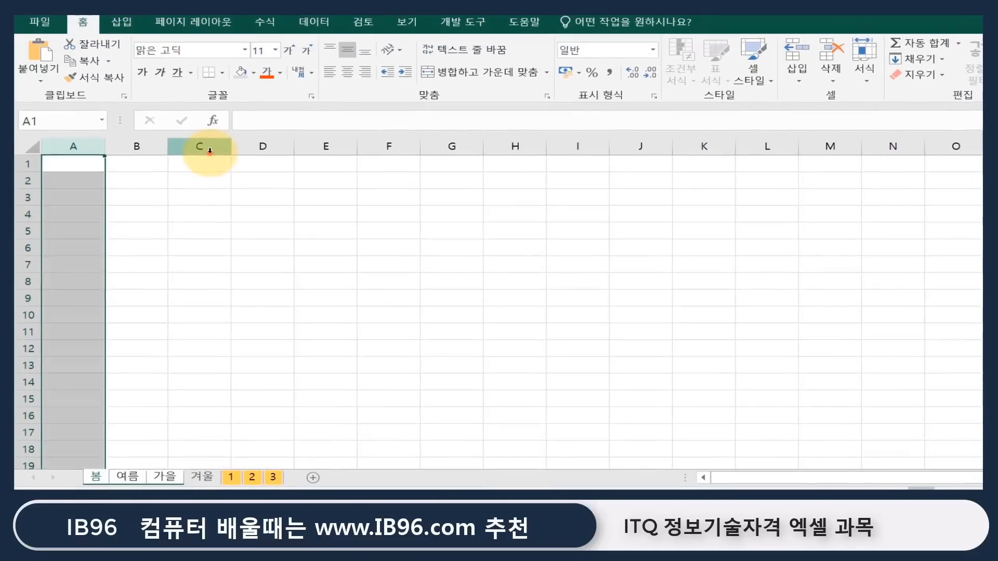
pyautogui.keyDown('ctrl'); pyautogui.click(210, 149); pyautogui.keyUp('ctrl')
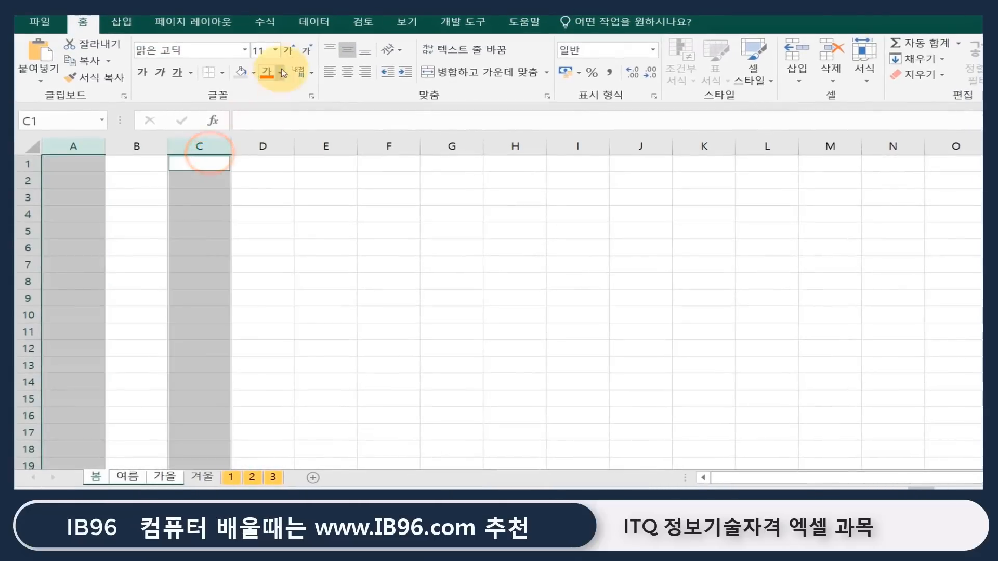
pyautogui.click(254, 73)
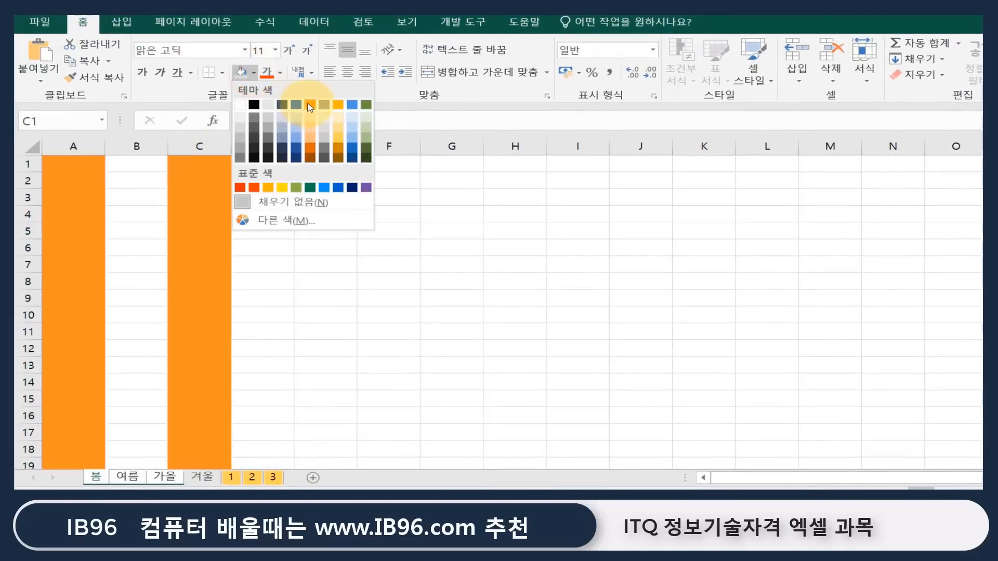
pyautogui.click(268, 189)
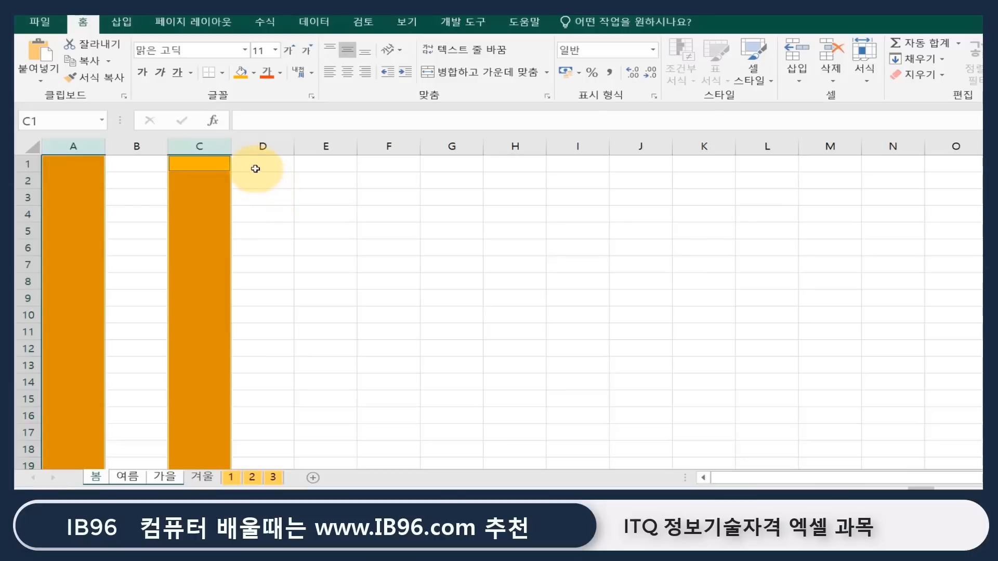
# Step: Set the width of columns A and C to 3 on the grouped sheets
pyautogui.rightClick(214, 149)
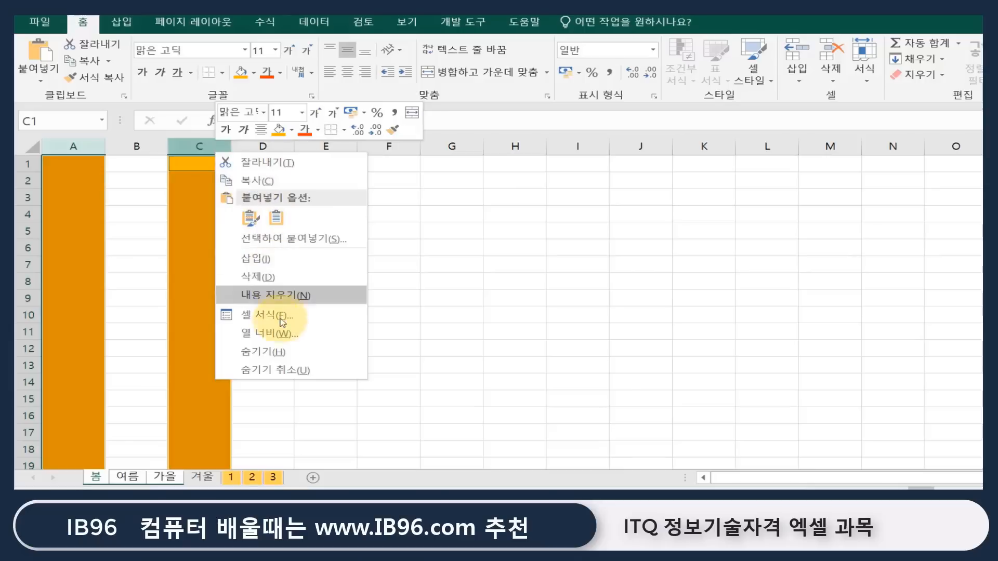
pyautogui.click(283, 335)
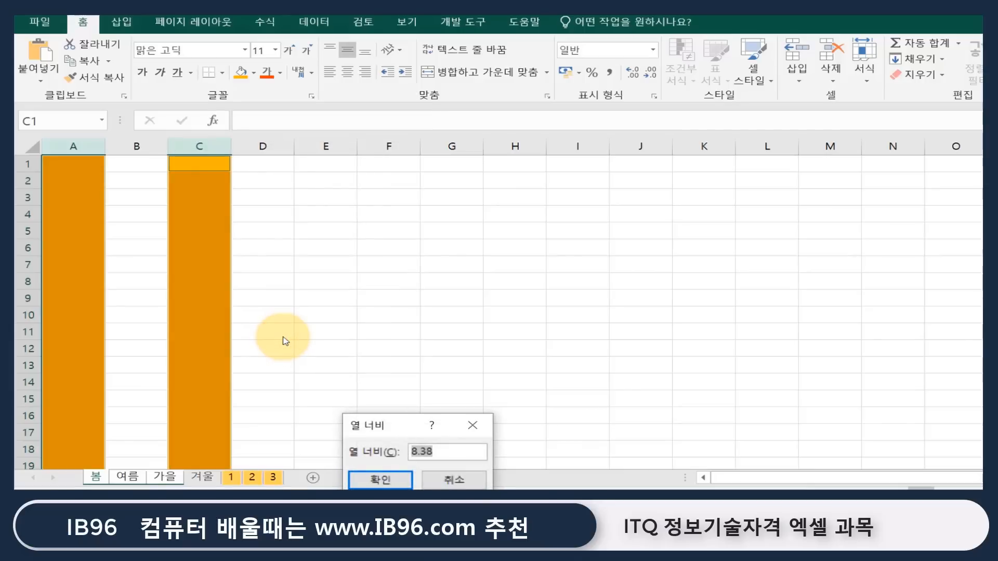
pyautogui.write('3')
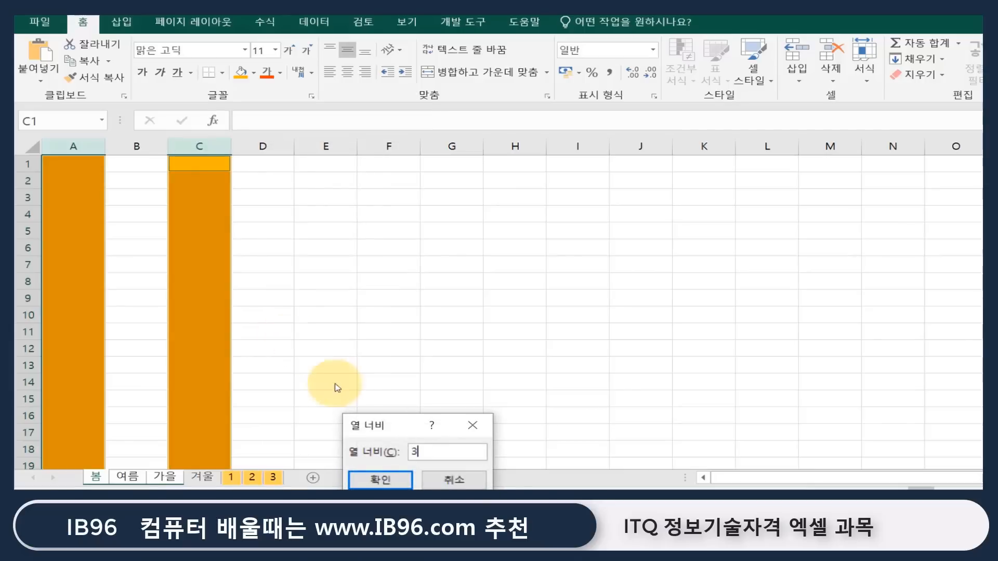
pyautogui.click(378, 479)
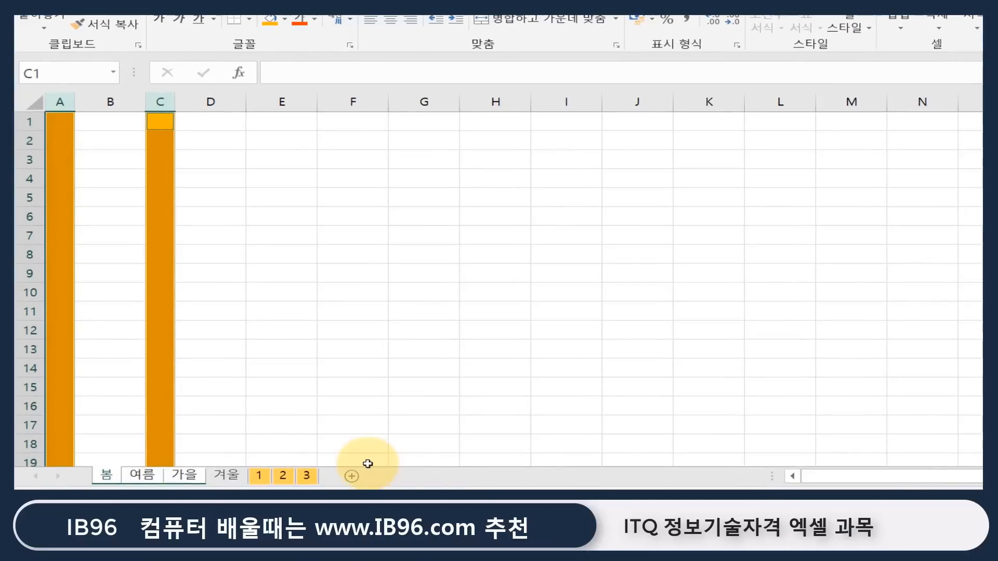
# Step: Ungroup the sheets by switching to 겨울, and compare columns A and C on 봄, 여름 and 가을
pyautogui.click(235, 477)
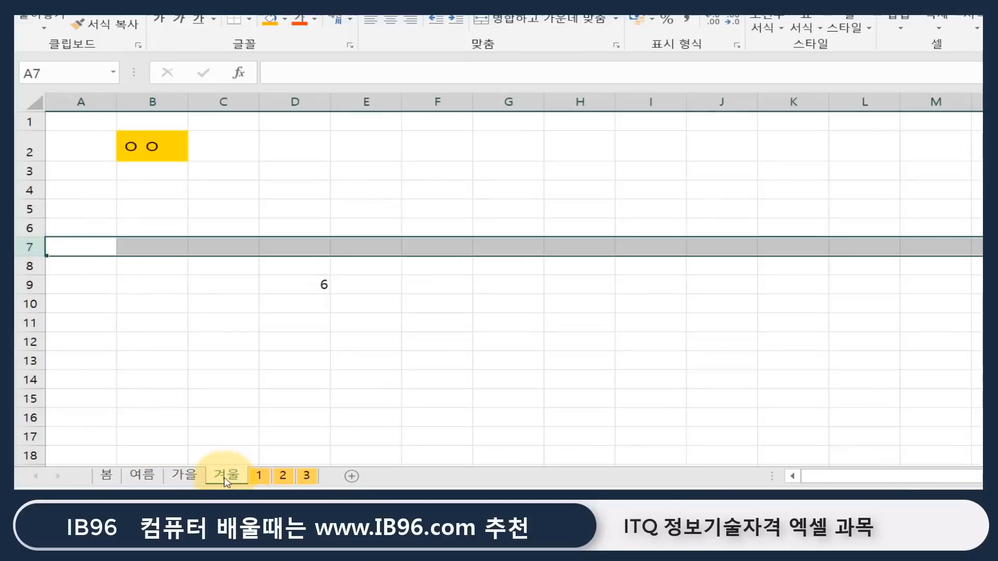
pyautogui.click(106, 476)
pyautogui.click(136, 475)
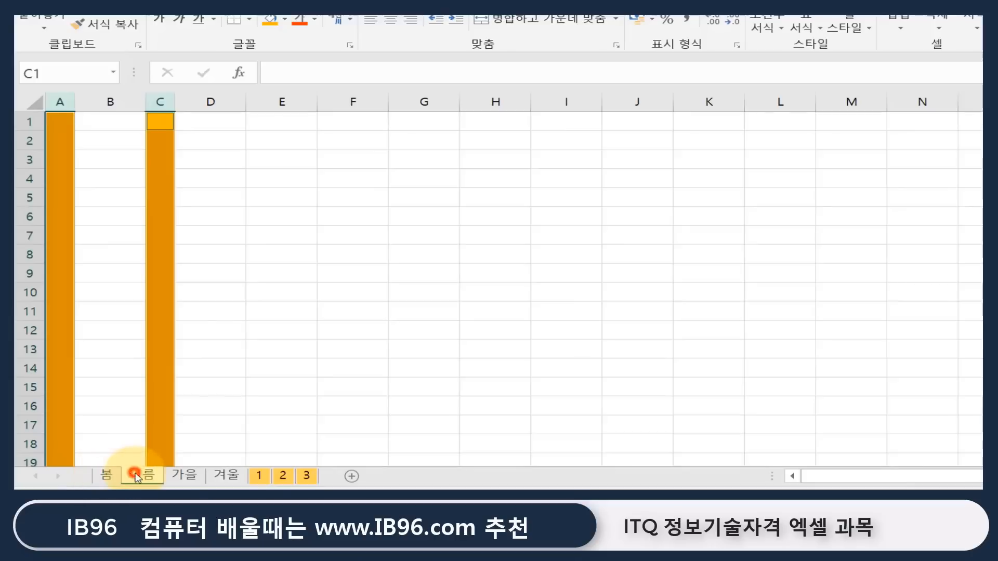
pyautogui.click(192, 476)
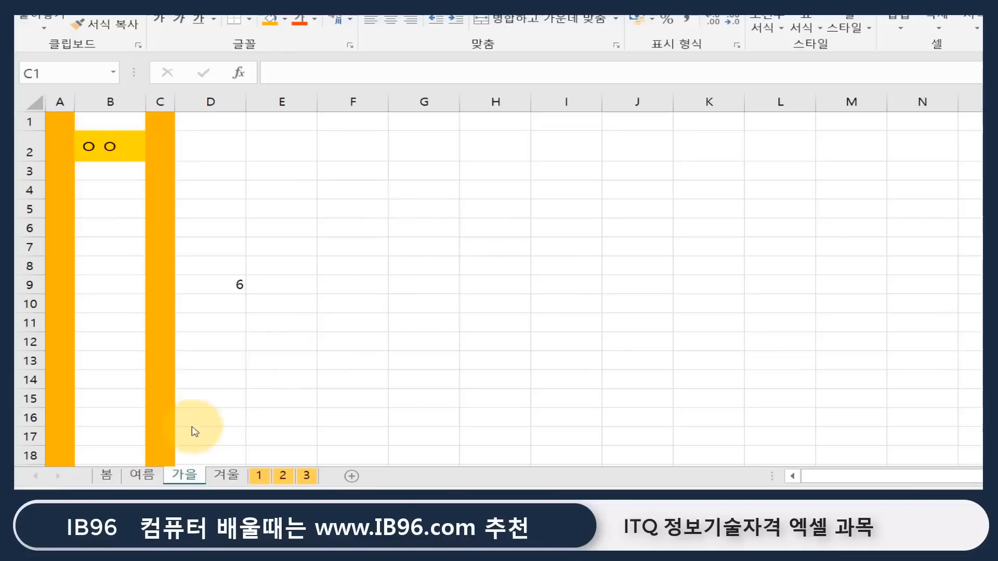
# Step: Delete the sheet 가을 permanently from the workbook
pyautogui.click(188, 476)
pyautogui.rightClick(190, 478)
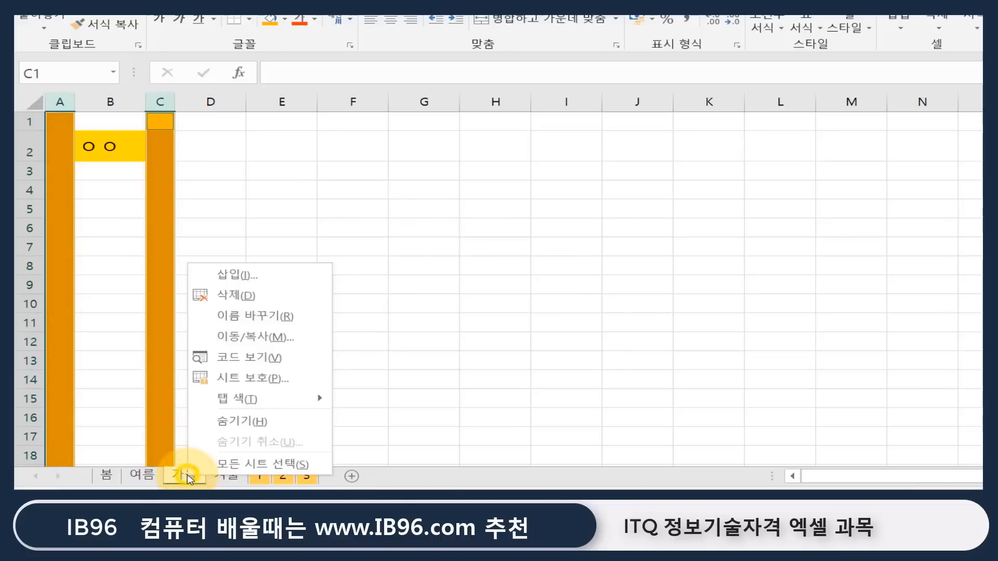
pyautogui.click(271, 294)
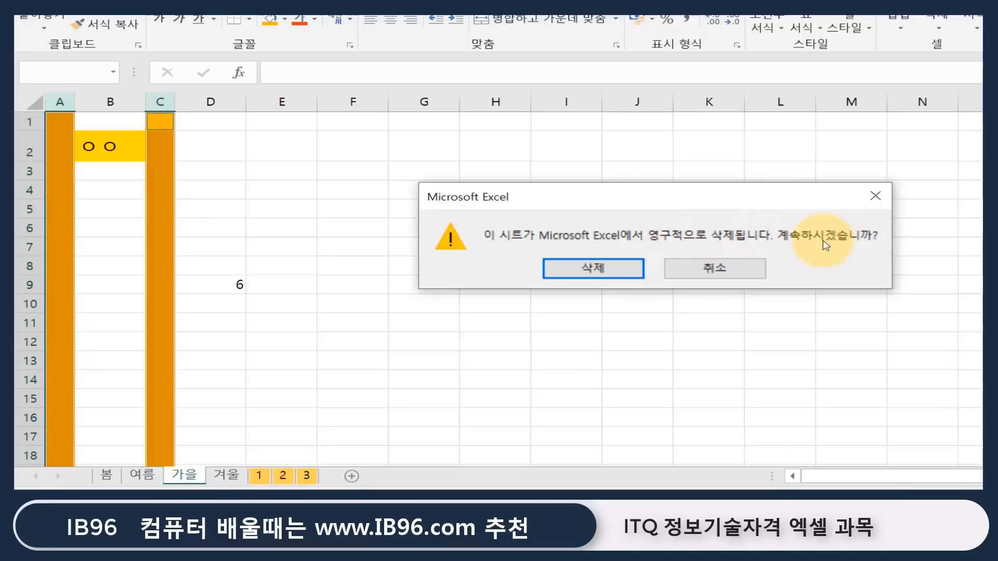
pyautogui.click(601, 274)
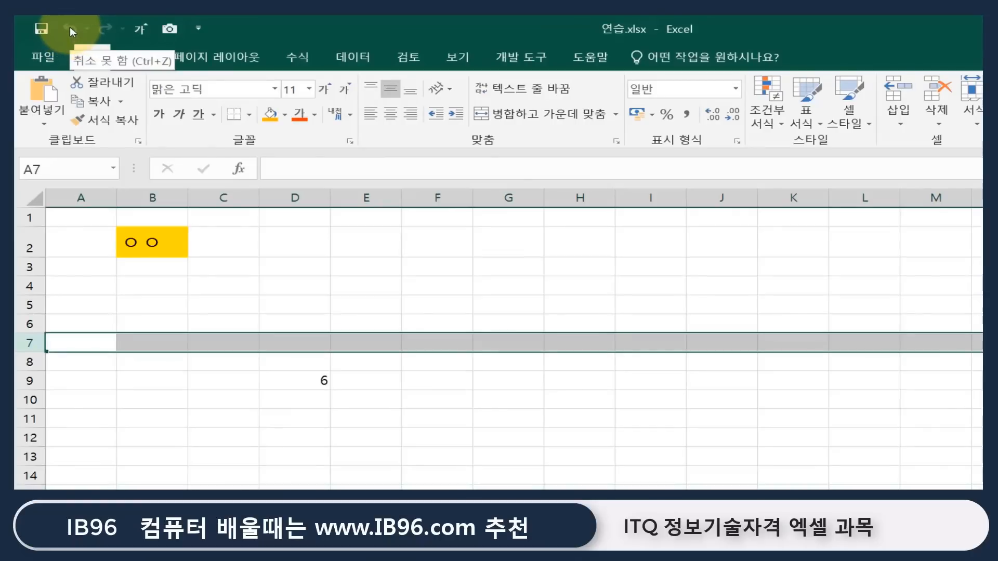
# Step: Enter 3 in cell C5 of the sheet 겨울
pyautogui.click(413, 381)
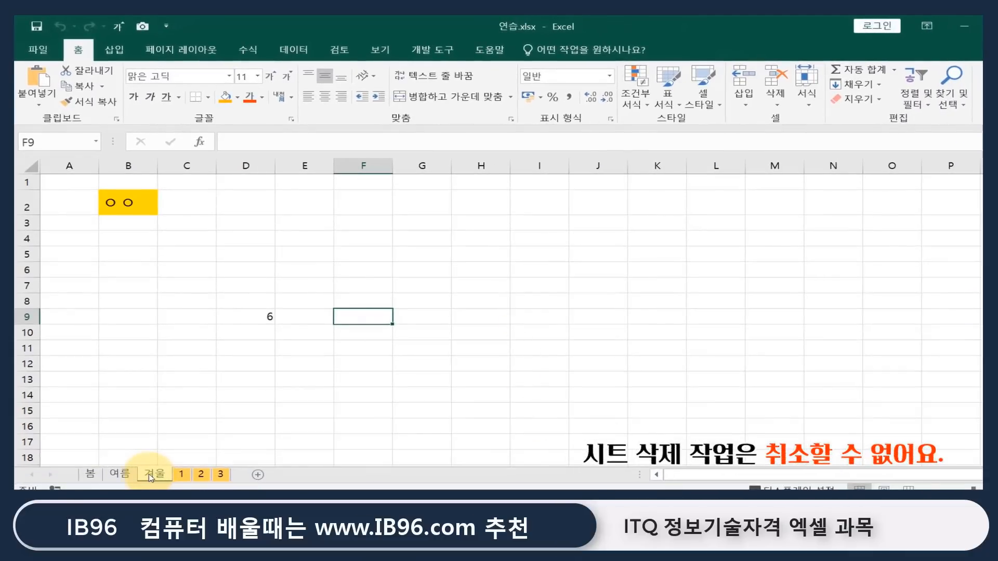
pyautogui.click(207, 253)
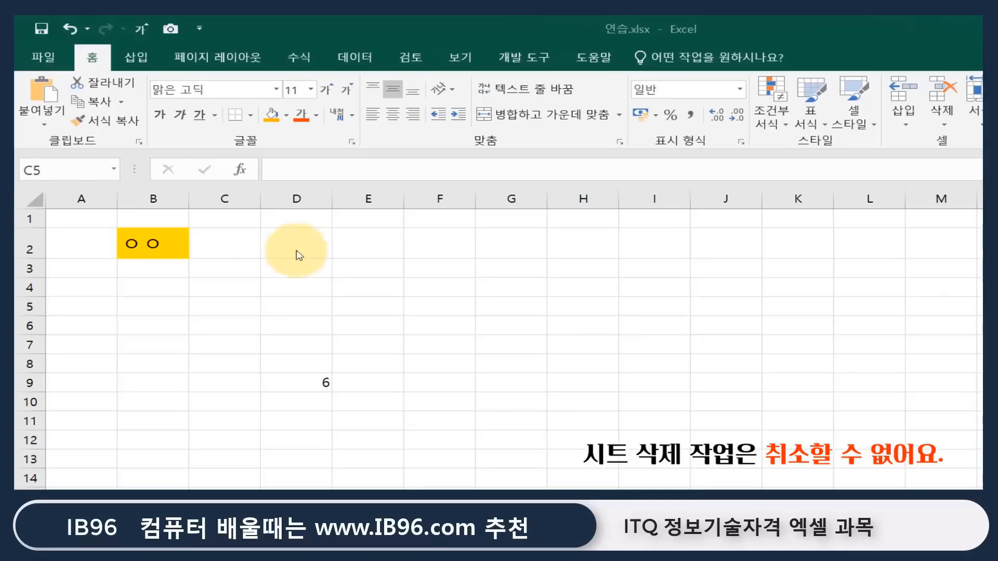
pyautogui.click(229, 308)
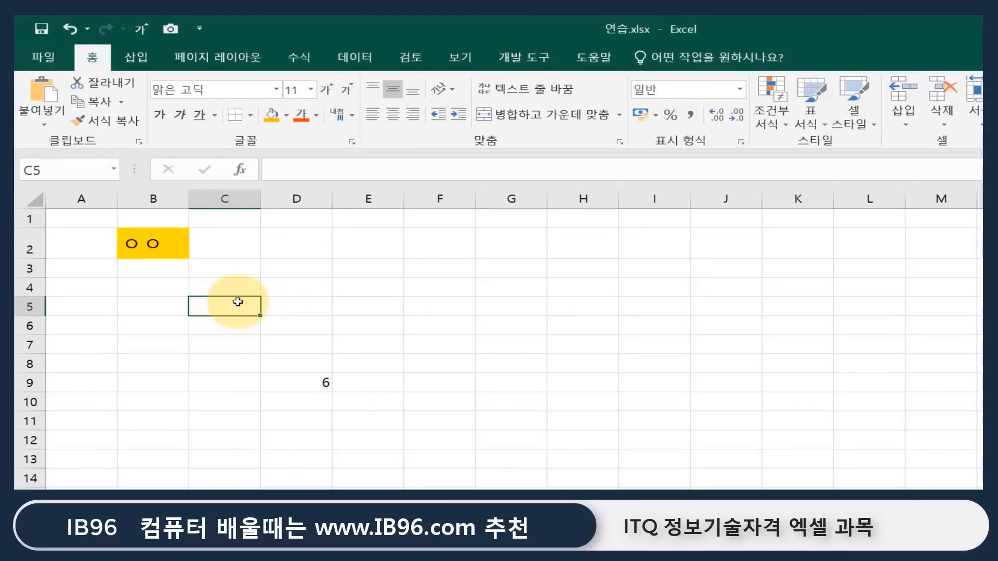
pyautogui.write('3')
pyautogui.press('Return')
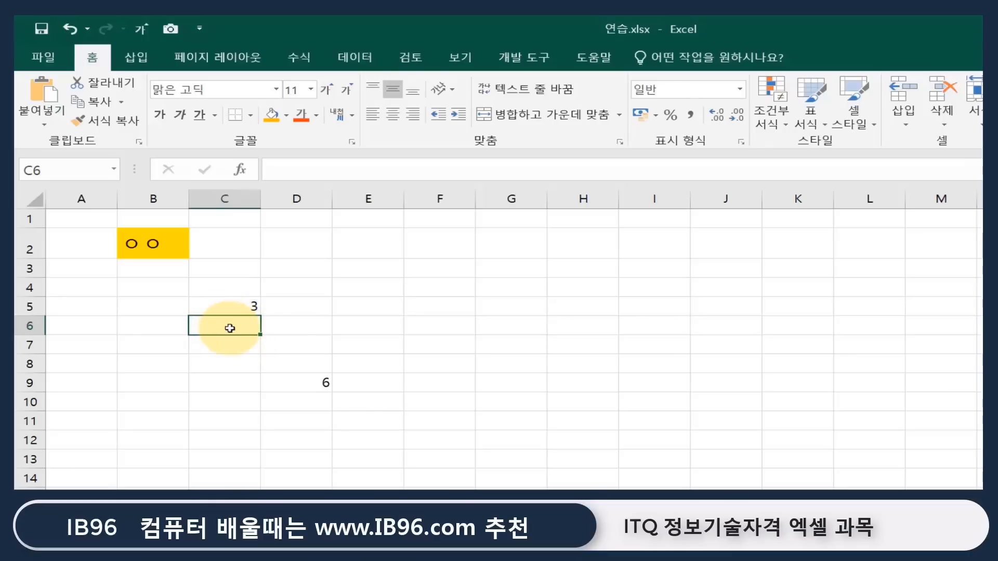
# Step: Enter 4 in cell C6 and 5 in cell C7 of the sheet 겨울
pyautogui.write('4')
pyautogui.press('Return')
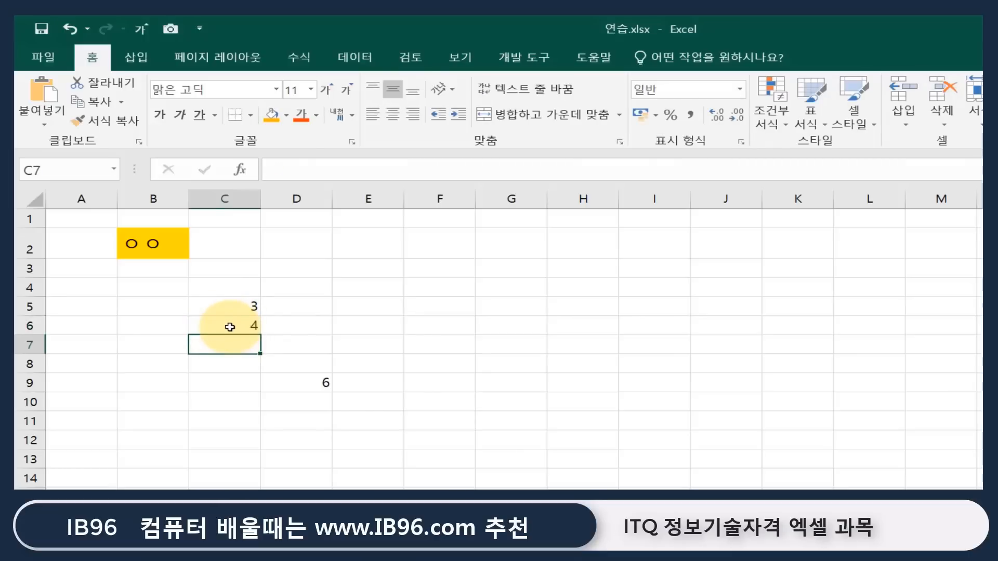
pyautogui.write('5')
pyautogui.press('Return')
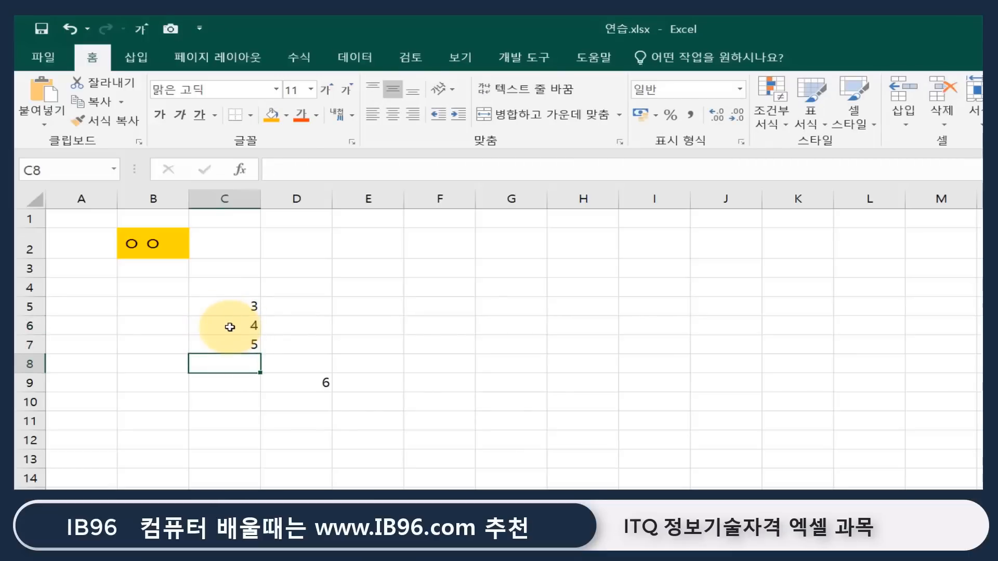
# Step: Apply an orange fill and a red-orange font color to cells C5:C7
pyautogui.moveTo(235, 305); pyautogui.dragTo(253, 343)
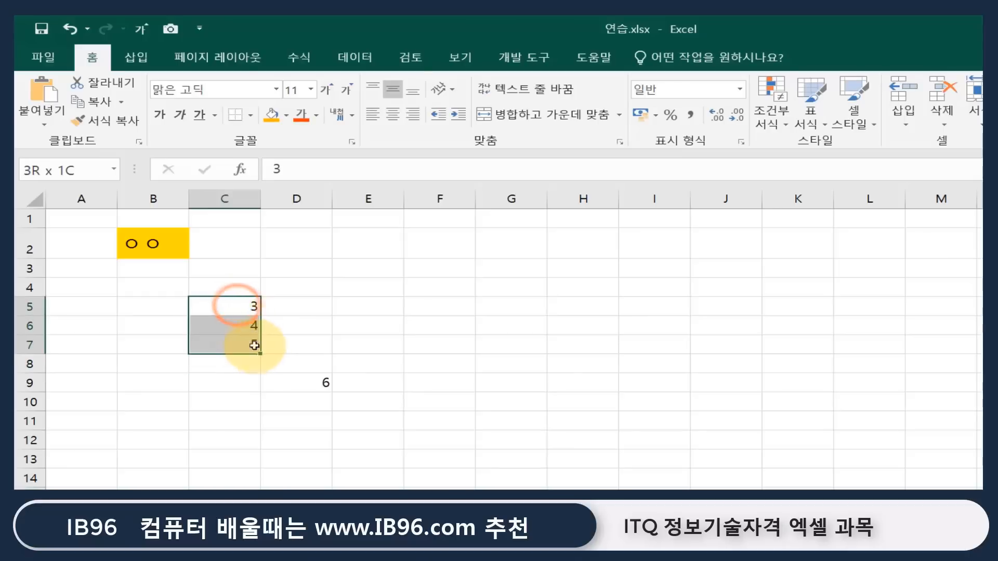
pyautogui.click(270, 114)
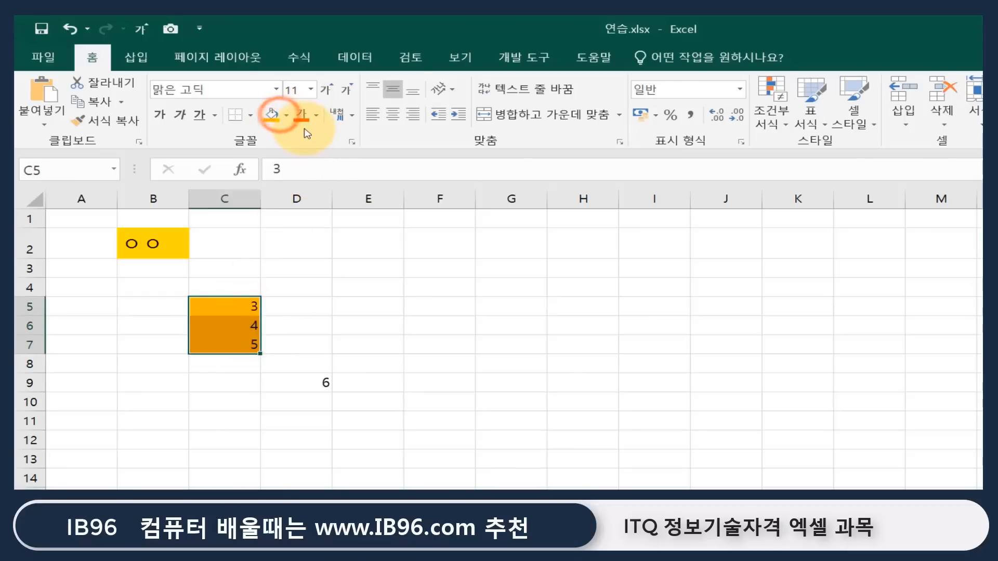
pyautogui.click(305, 115)
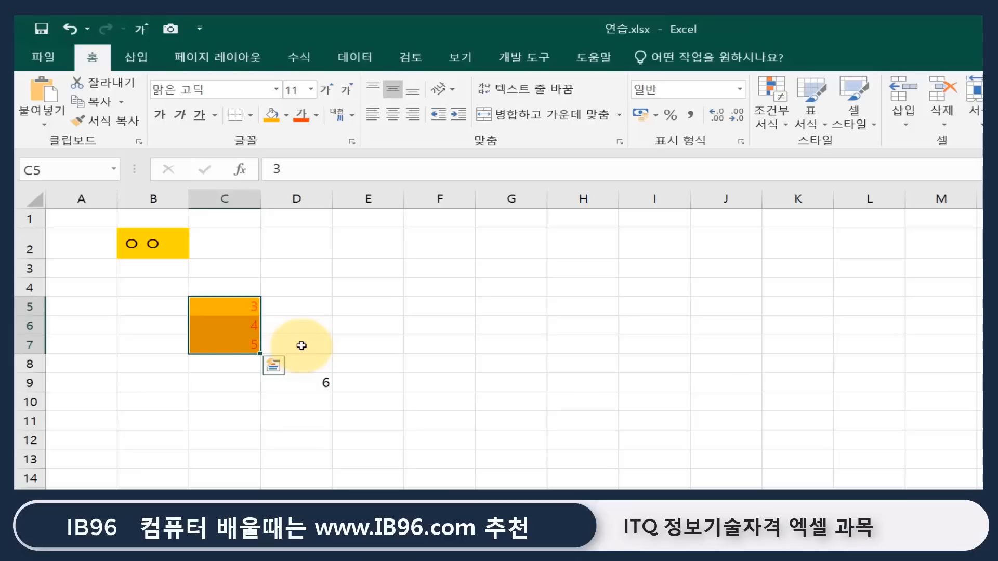
pyautogui.click(301, 346)
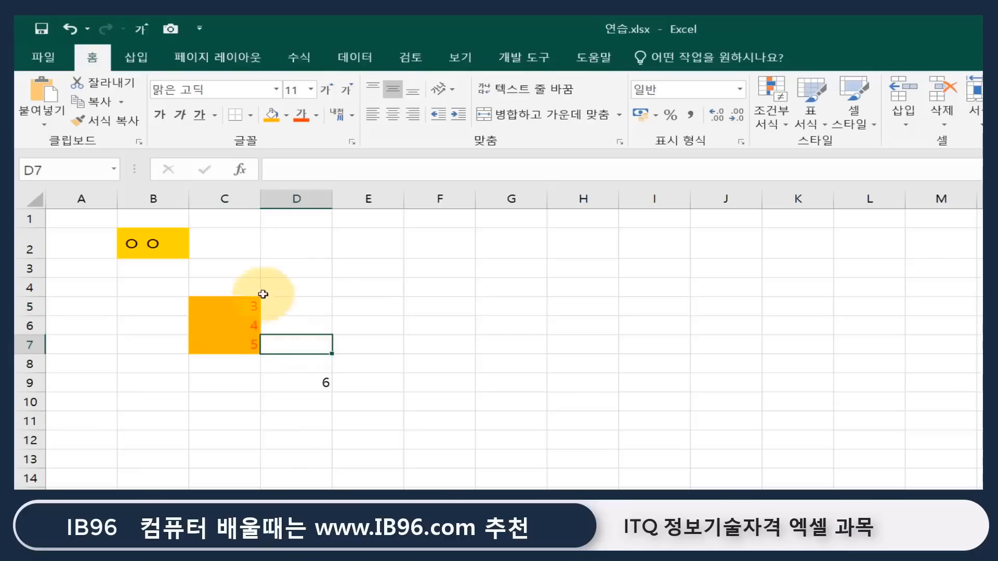
# Step: Undo the font color and fill of cells C5:C7, and redo both changes
pyautogui.click(71, 29)
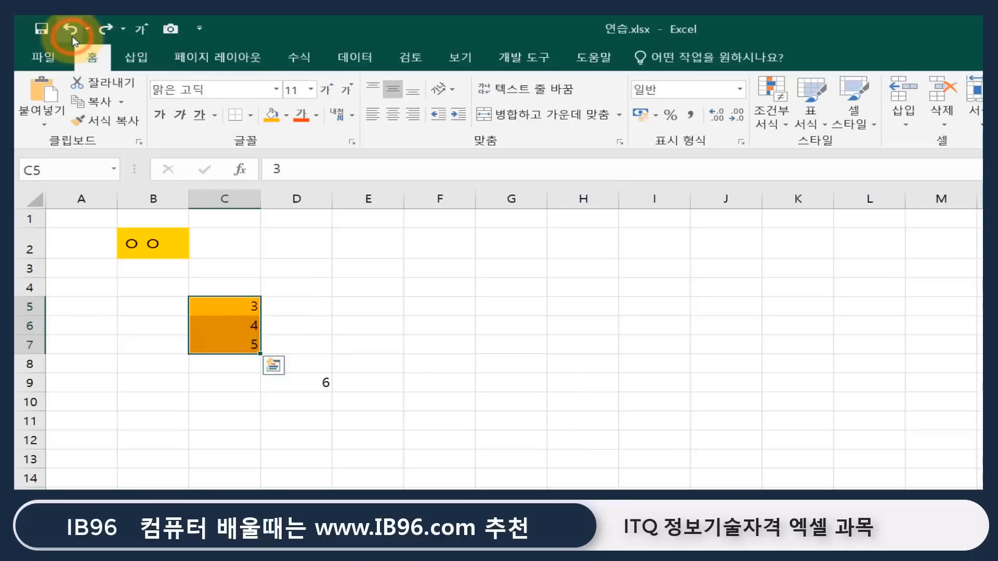
pyautogui.click(72, 38)
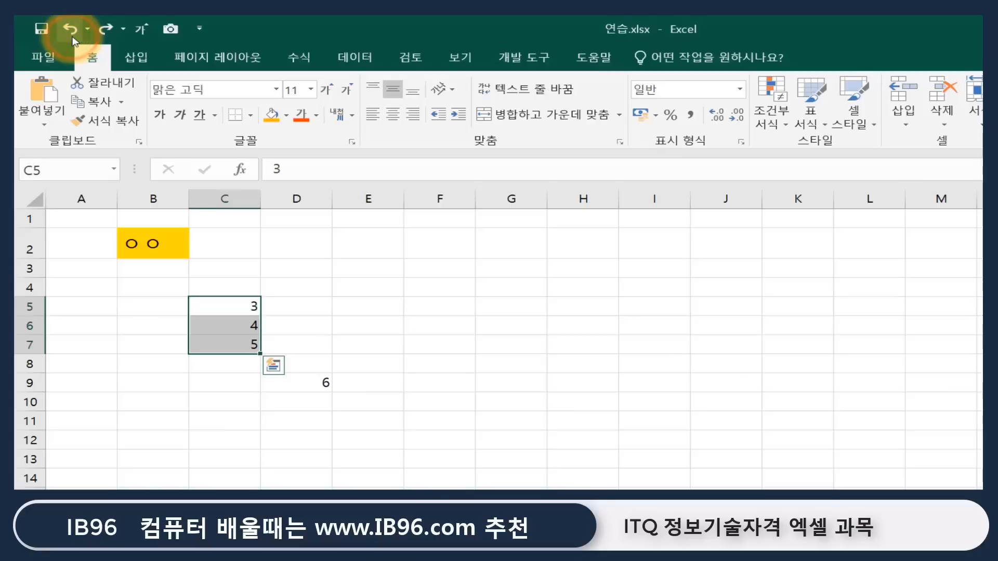
pyautogui.click(106, 29)
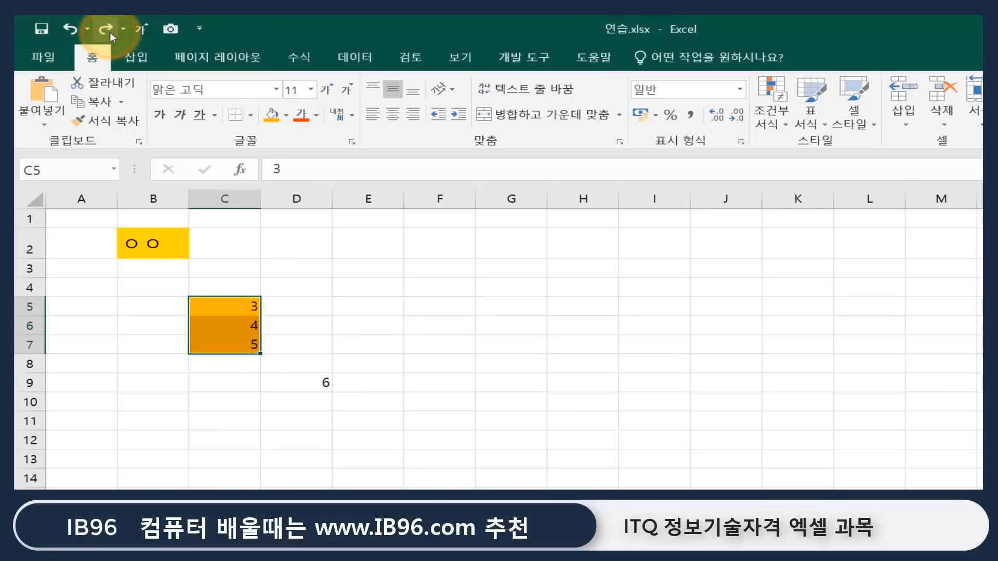
pyautogui.click(108, 30)
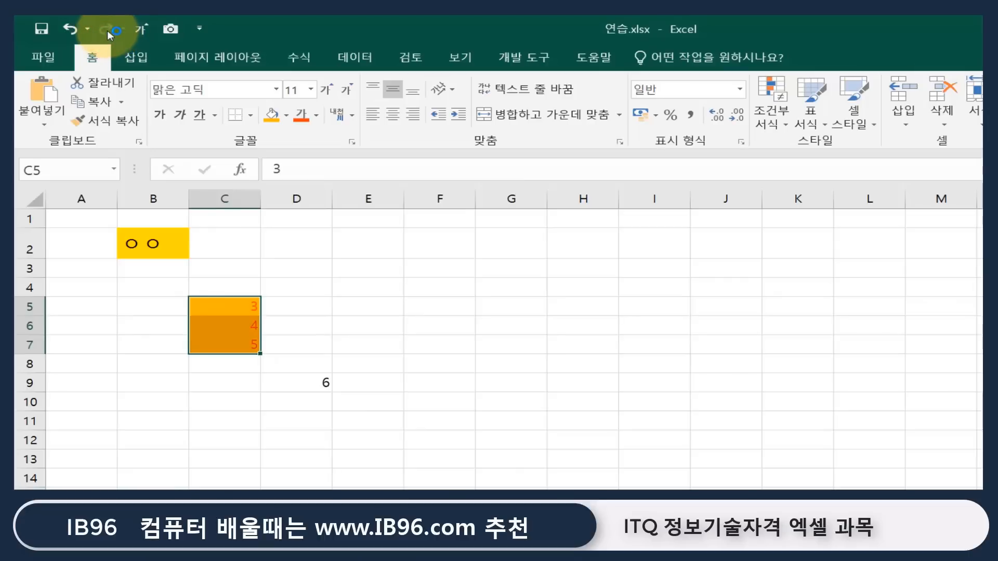
# Step: Undo the redone font color and fill of C5:C7 and select cell F3
pyautogui.click(71, 32)
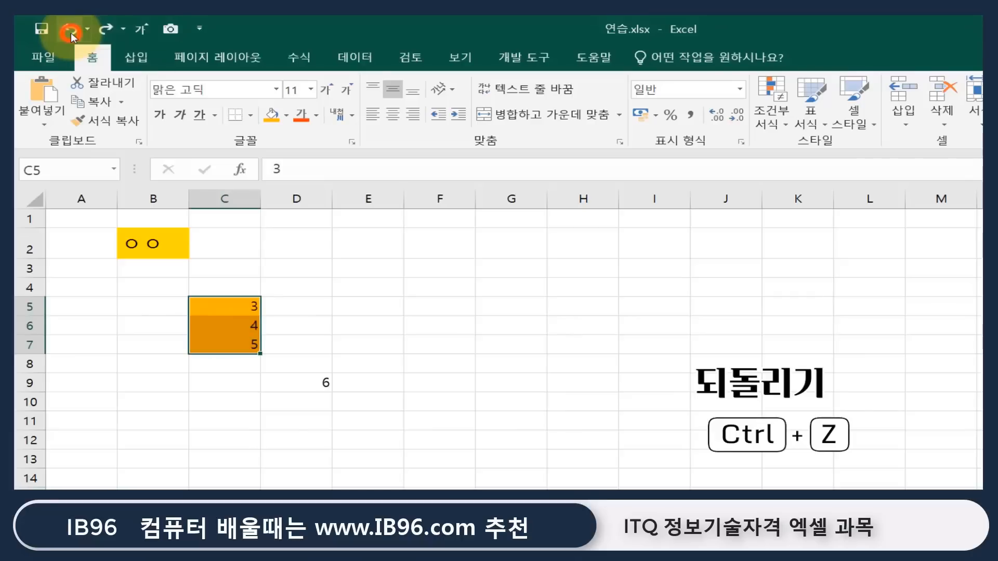
pyautogui.click(70, 33)
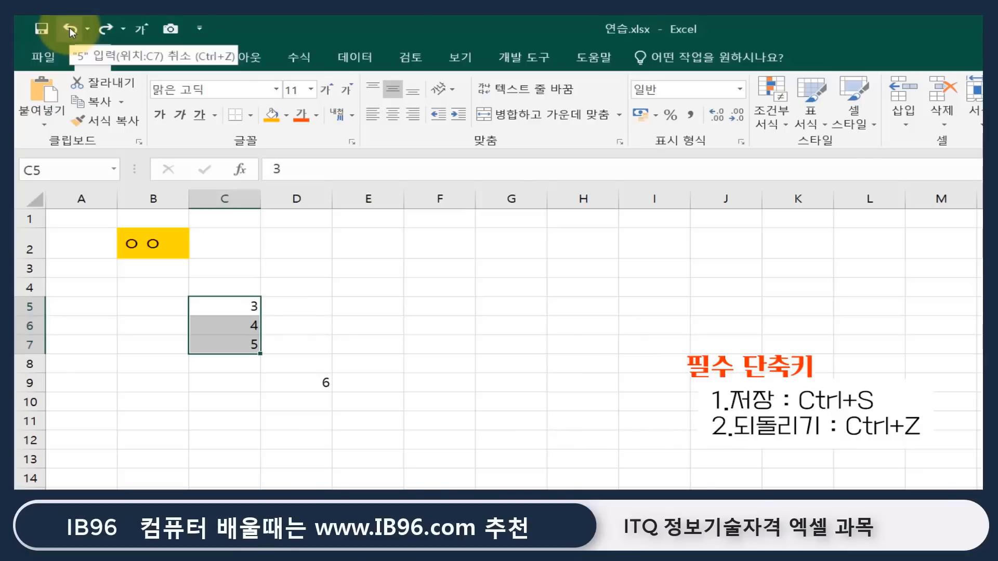
pyautogui.click(457, 270)
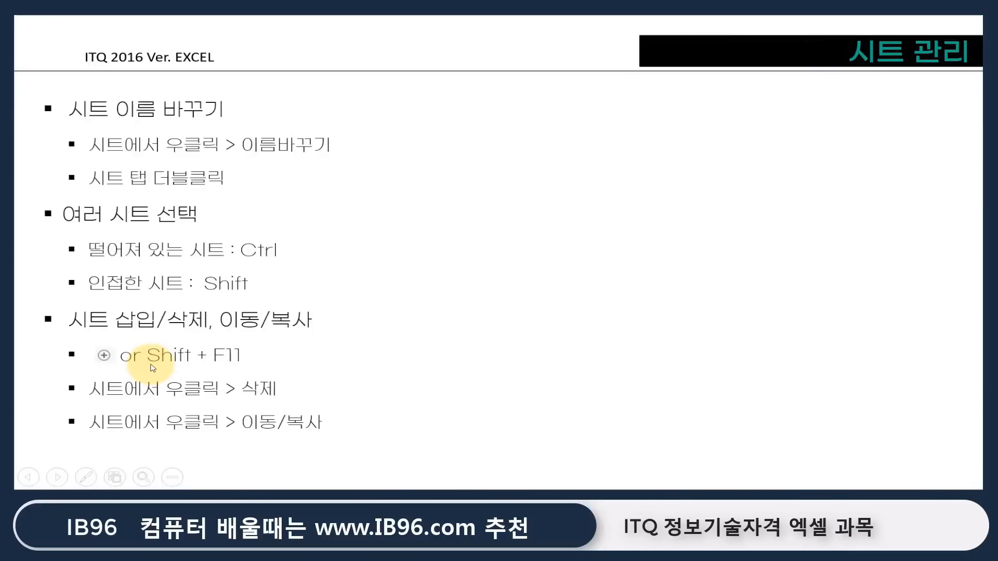
pyautogui.click(152, 368)
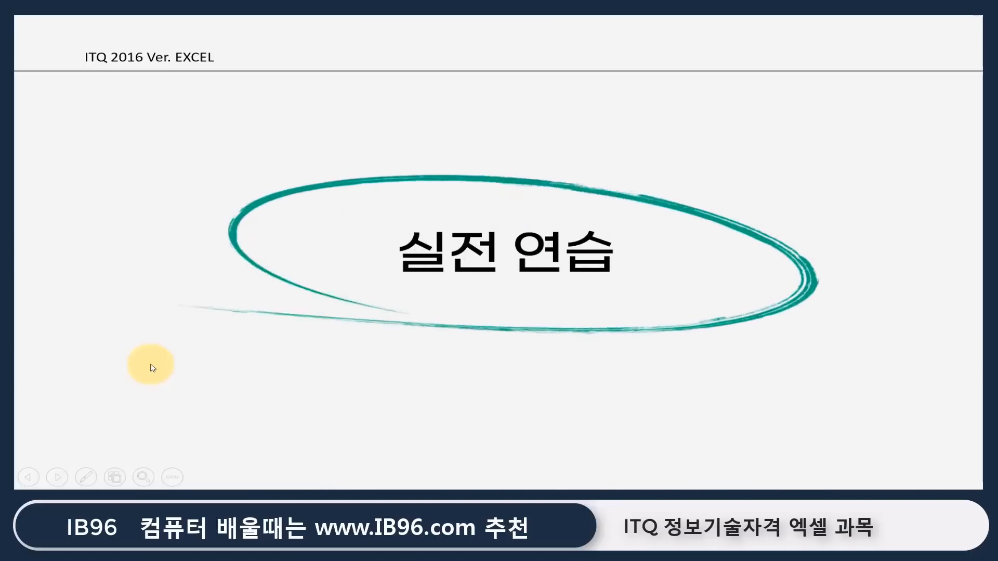
pyautogui.click(152, 367)
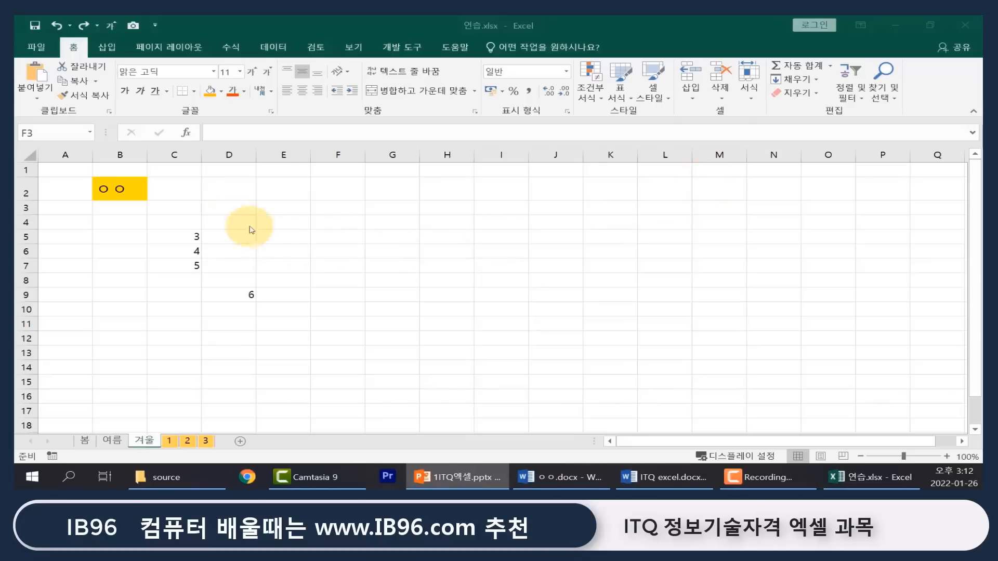
pyautogui.click(199, 205)
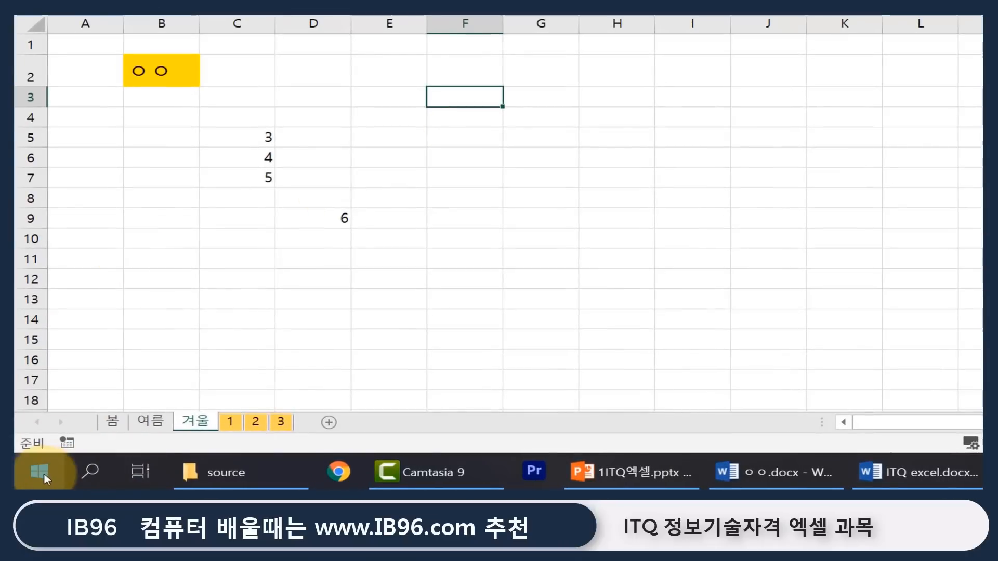
pyautogui.click(45, 474)
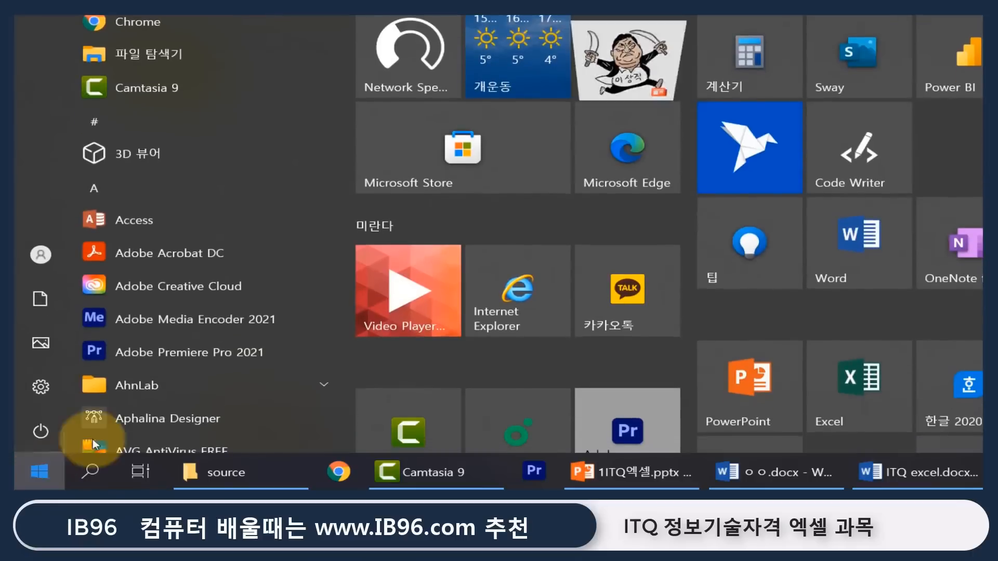
pyautogui.click(828, 376)
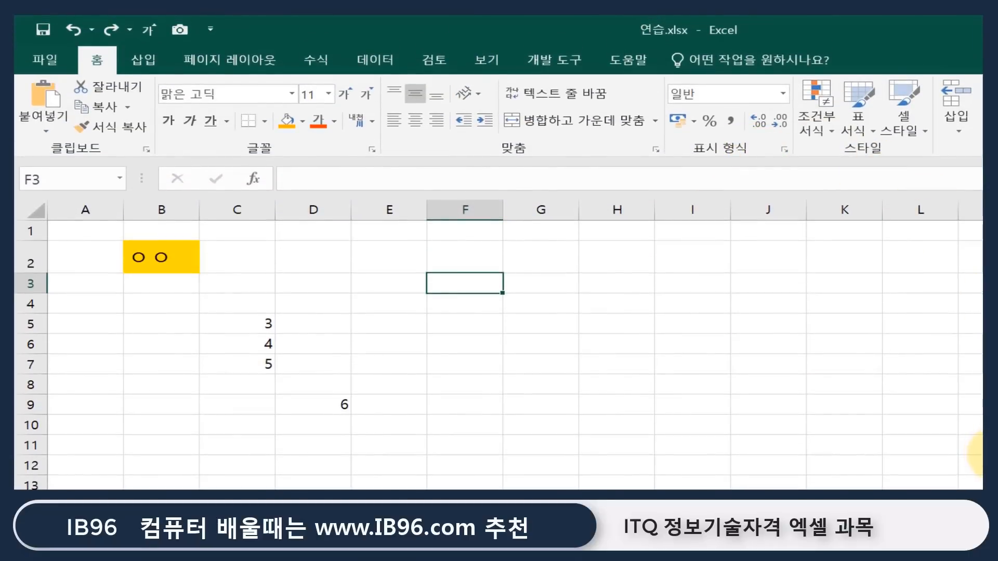
# Step: Create a new blank workbook
pyautogui.click(45, 57)
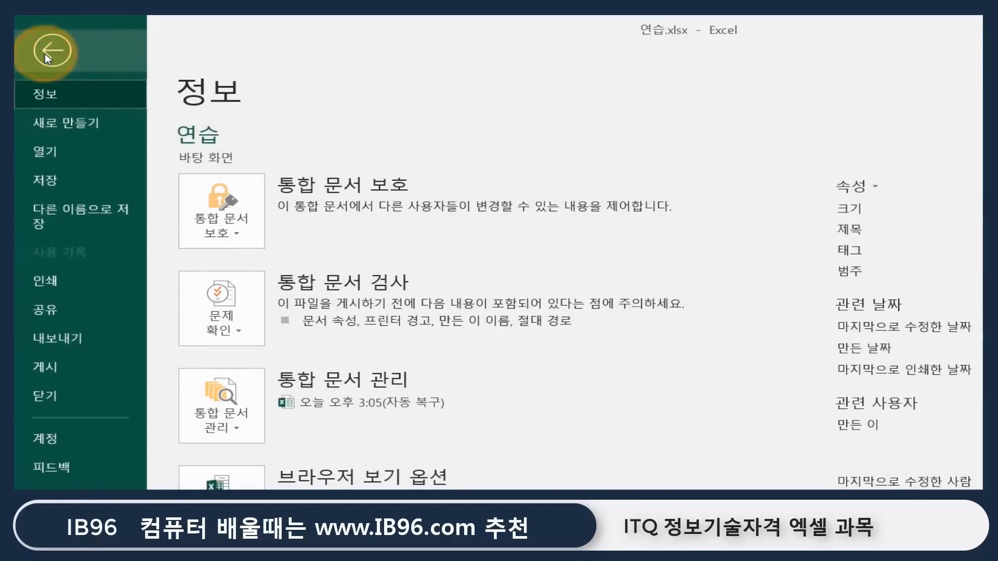
pyautogui.click(65, 125)
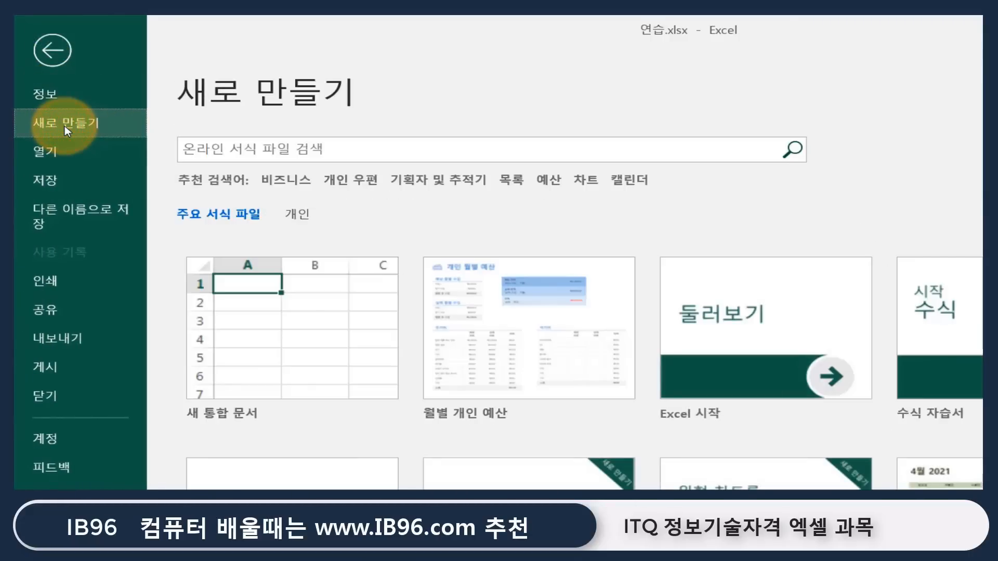
pyautogui.click(339, 371)
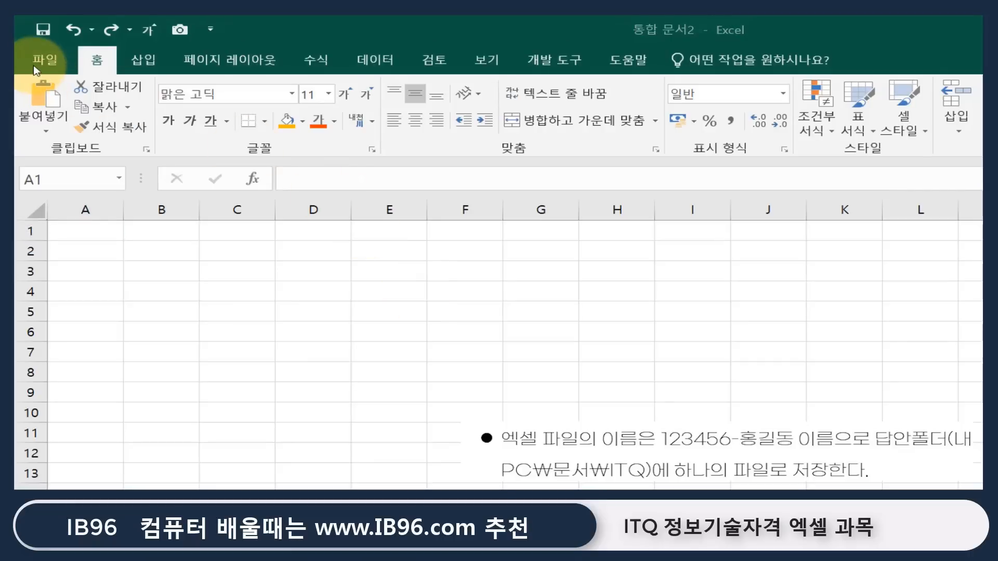
# Step: Start saving the new workbook and choose the ITQ folder inside 문서 on 내 PC as its location
pyautogui.click(42, 30)
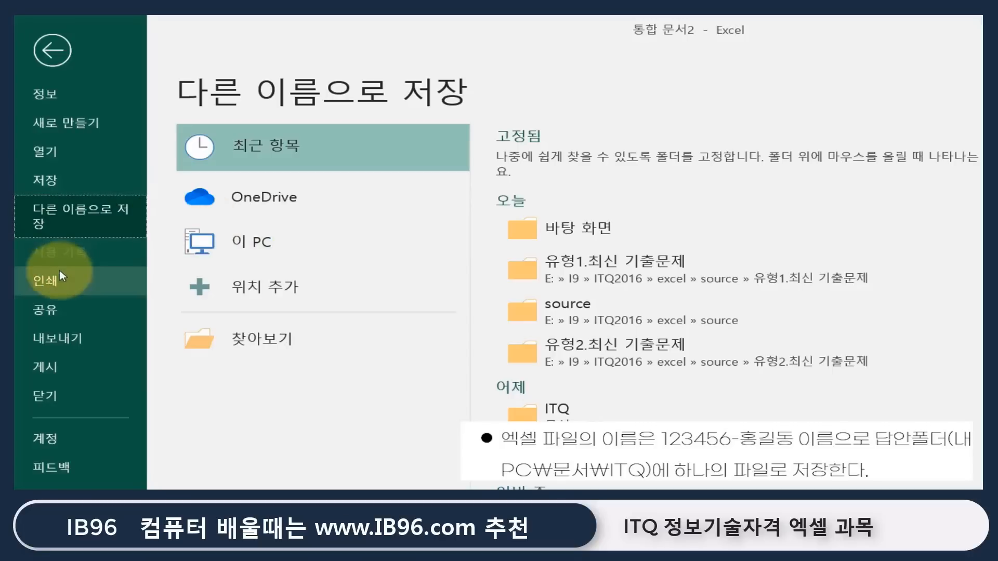
pyautogui.click(328, 337)
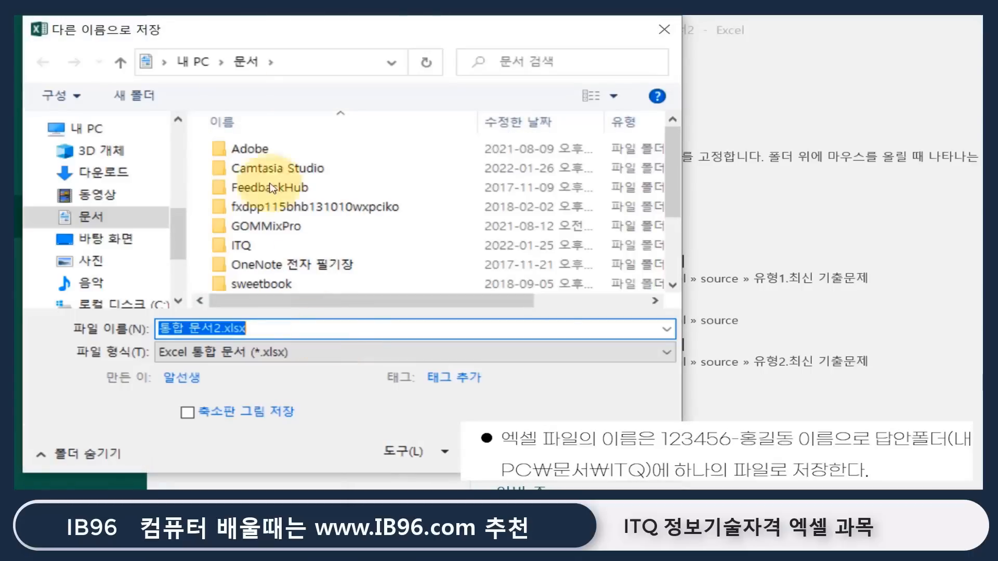
pyautogui.click(119, 218)
pyautogui.moveTo(234, 248)
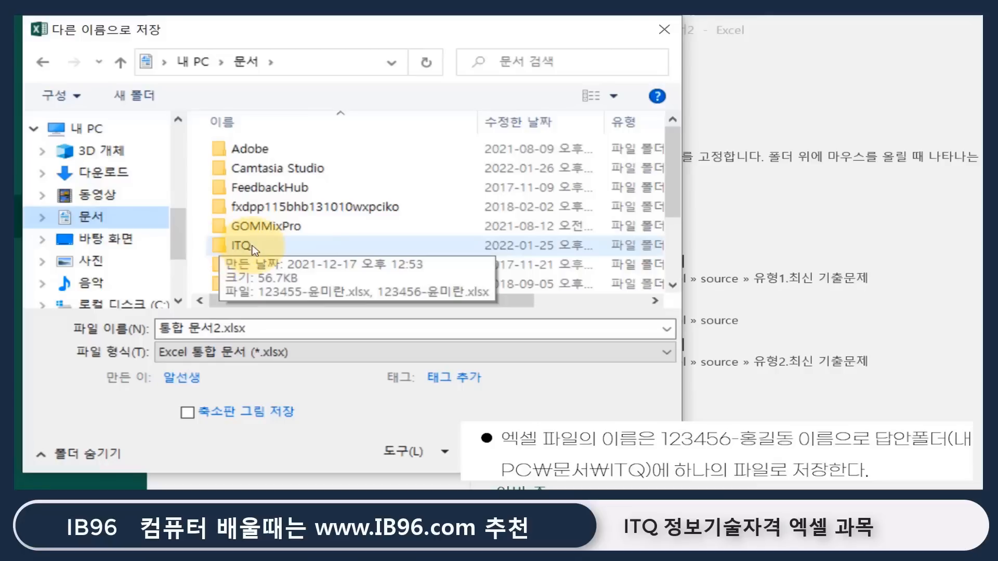
pyautogui.rightClick(456, 211)
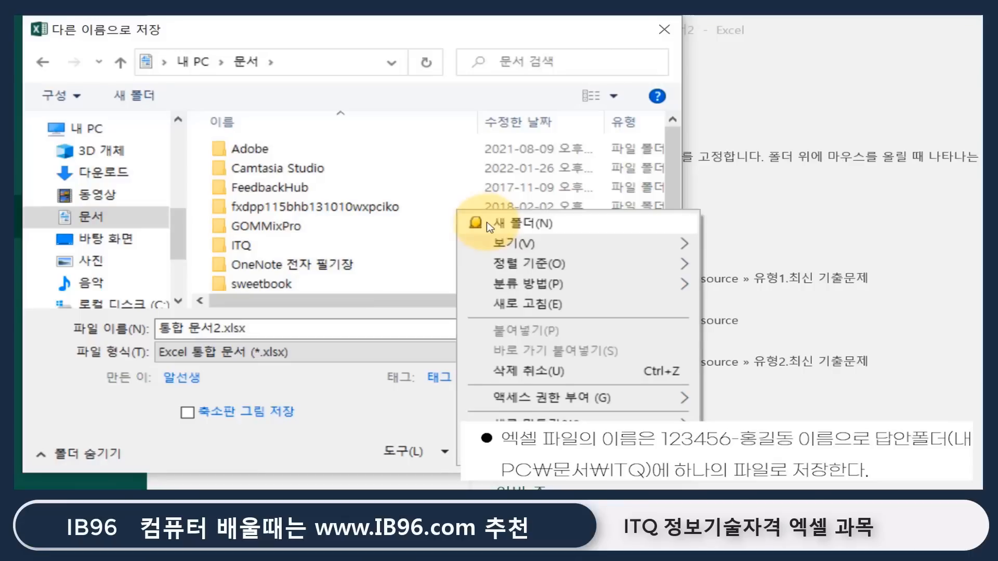
pyautogui.click(251, 248)
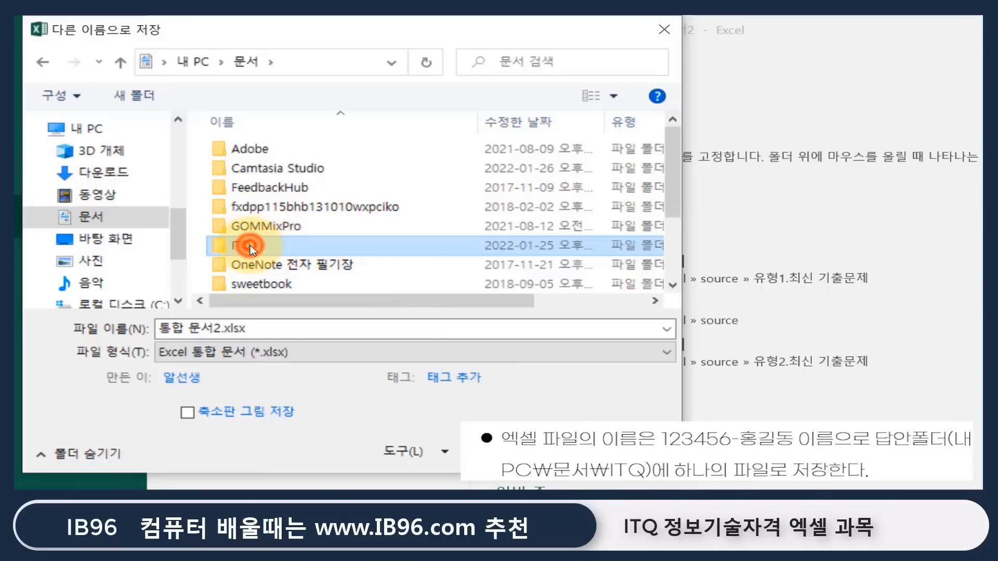
pyautogui.doubleClick(250, 248)
# Step: Name the file with the exam number and the examinee's full name joined by a hyphen, and save the workbook
pyautogui.click(304, 333)
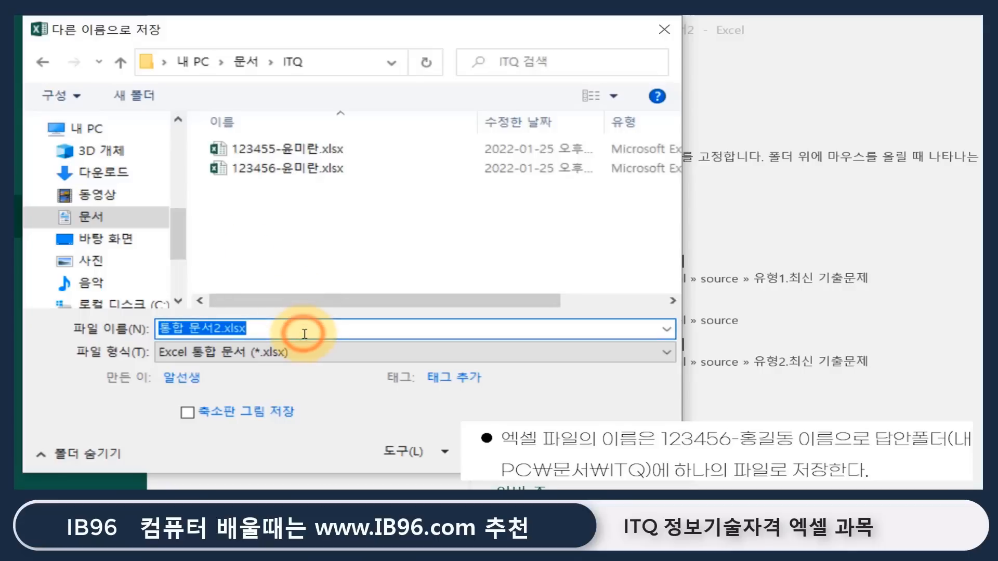
pyautogui.write('123')
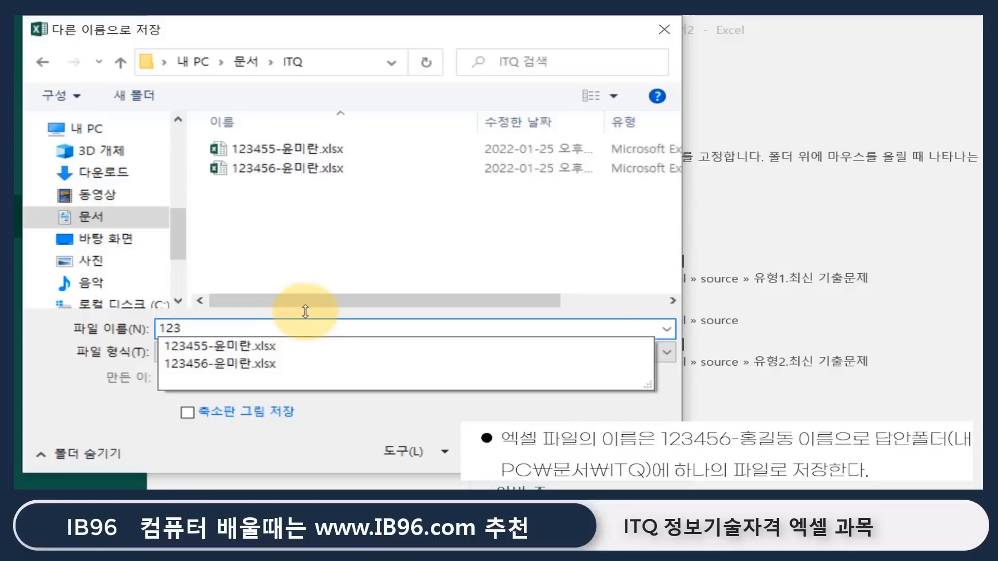
pyautogui.write('456-홍')
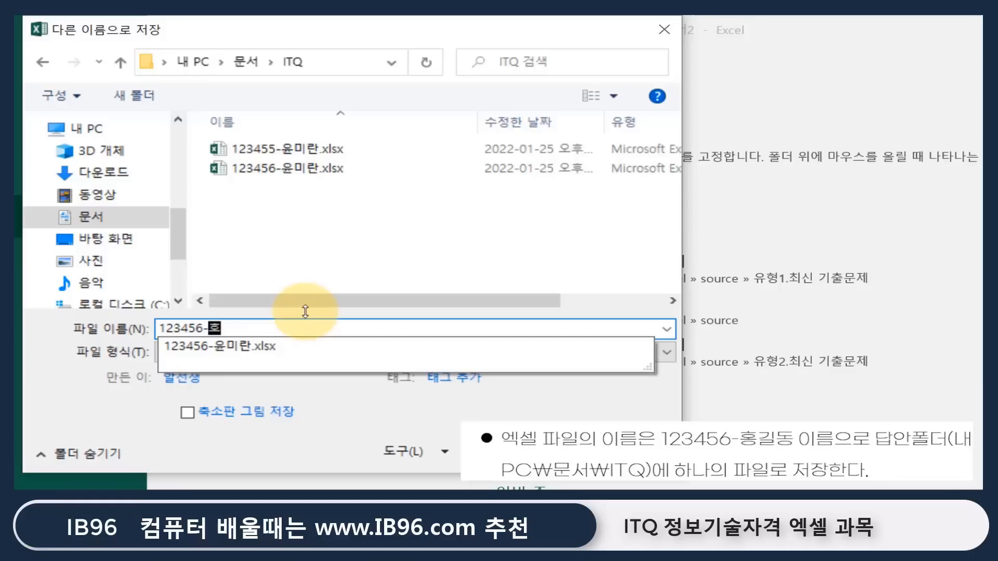
pyautogui.write('길동')
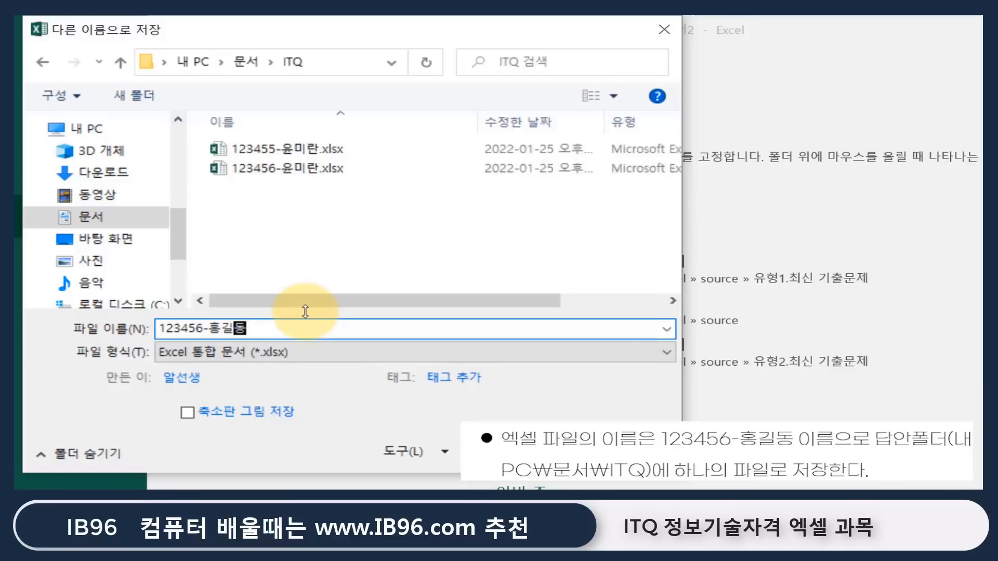
pyautogui.press('Return')
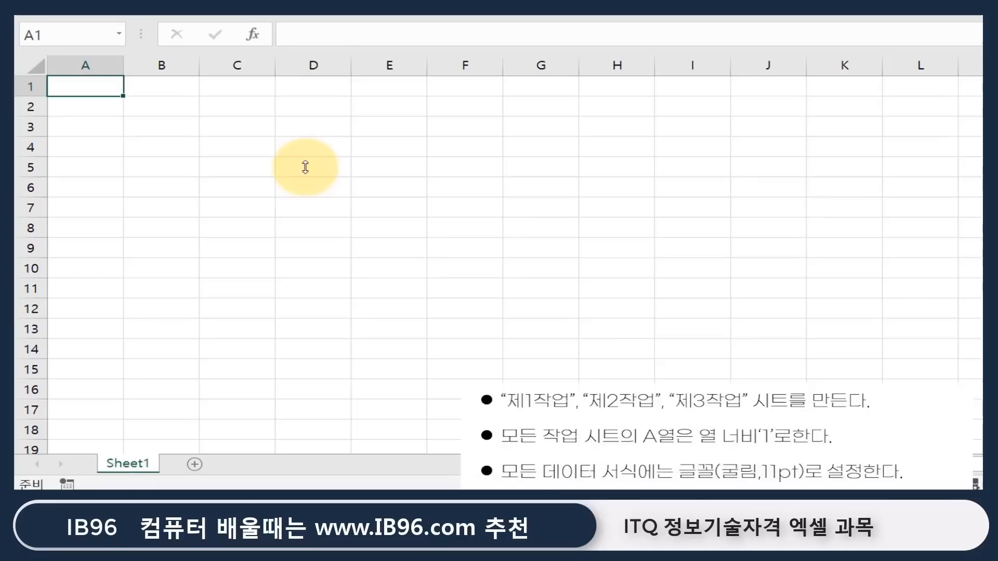
# Step: Rename the sheet Sheet1 as 제1작업 and add a new sheet after it
pyautogui.doubleClick(123, 465)
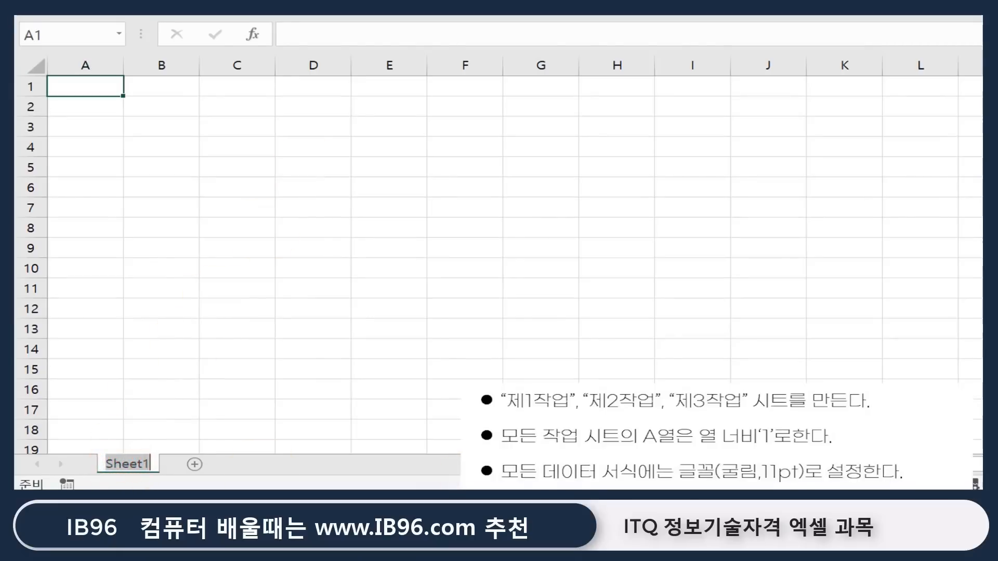
pyautogui.write('제1작업')
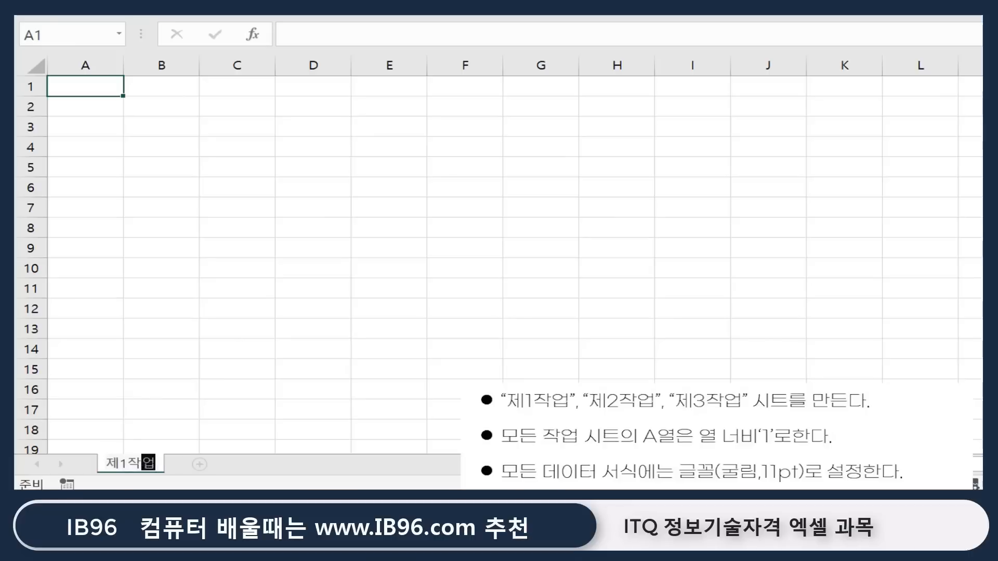
pyautogui.press('Return')
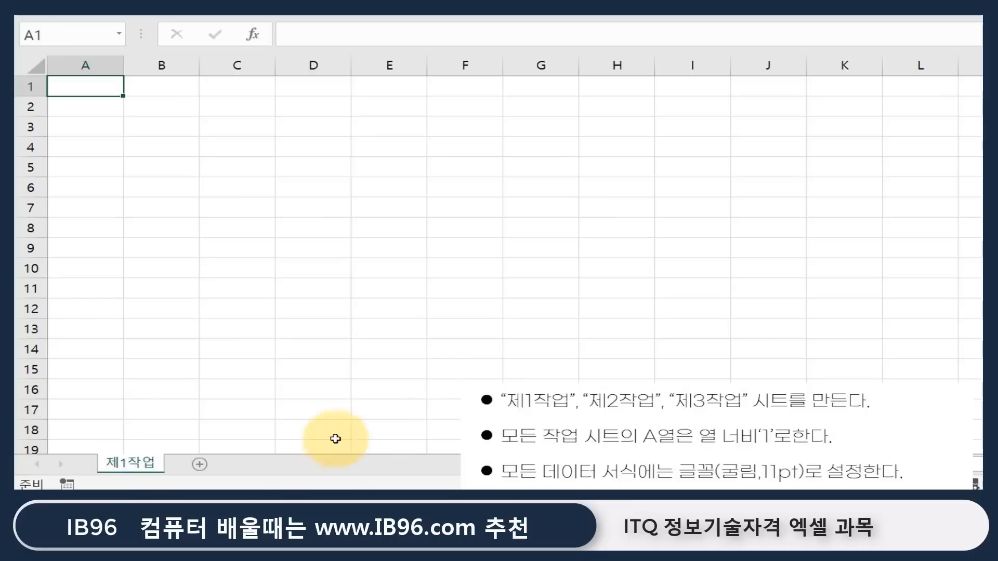
pyautogui.click(198, 465)
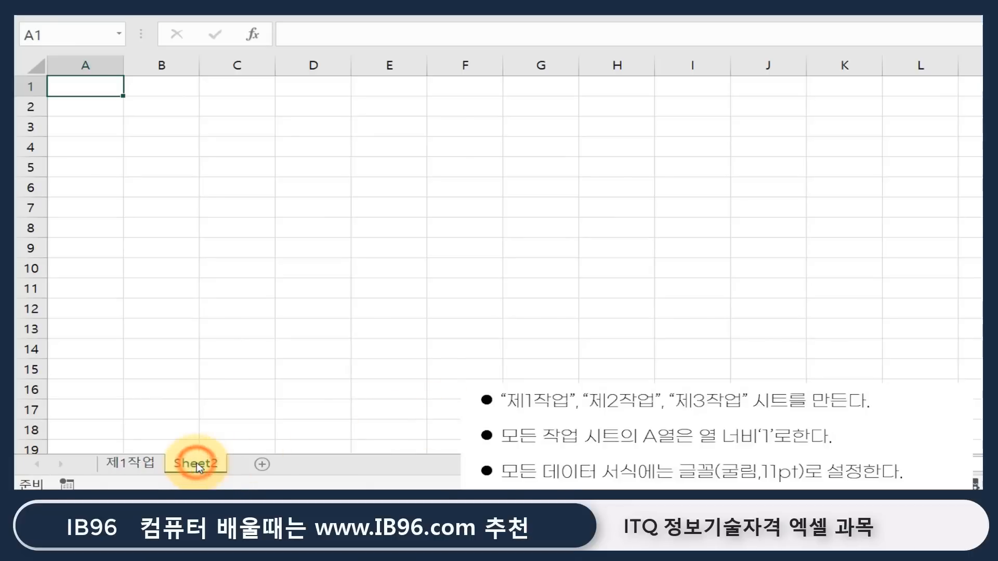
# Step: Rename the sheet Sheet2 as 제2작업
pyautogui.click(196, 463)
pyautogui.doubleClick(198, 465)
pyautogui.write('제2')
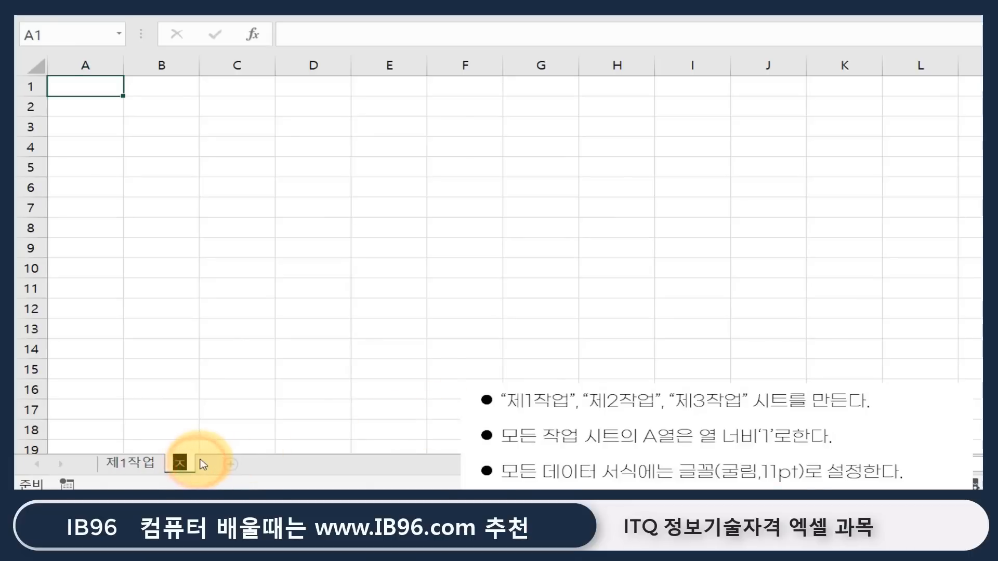
pyautogui.write('작업')
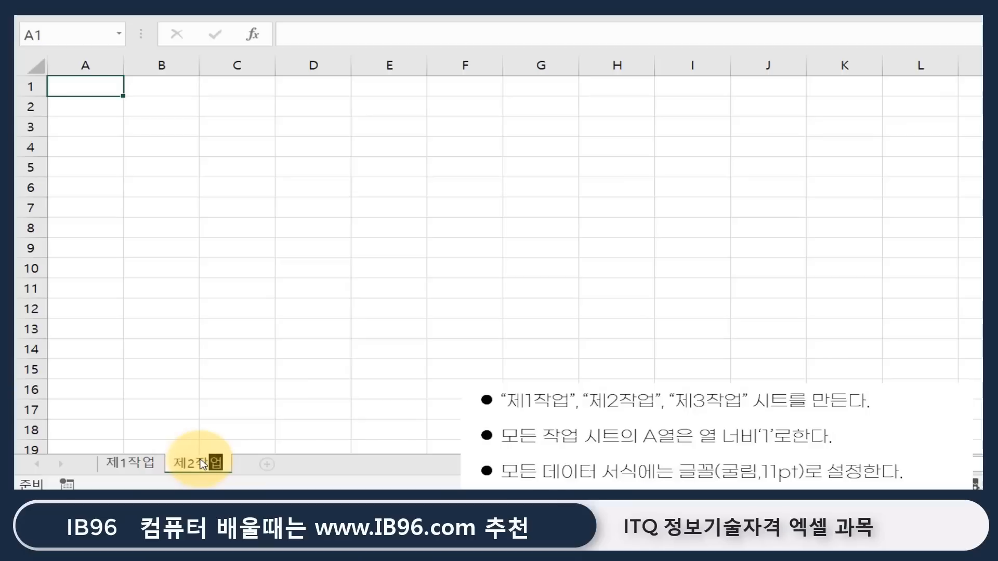
pyautogui.press('Return')
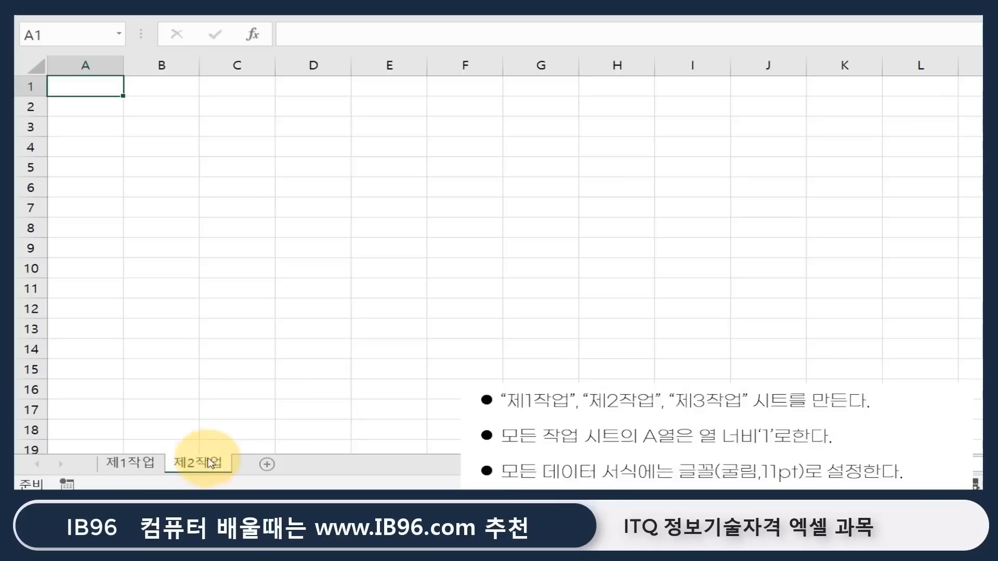
# Step: Add a third sheet after 제2작업 and name it 제3작업
pyautogui.click(266, 464)
pyautogui.doubleClick(258, 465)
pyautogui.write('제3ㅈ')
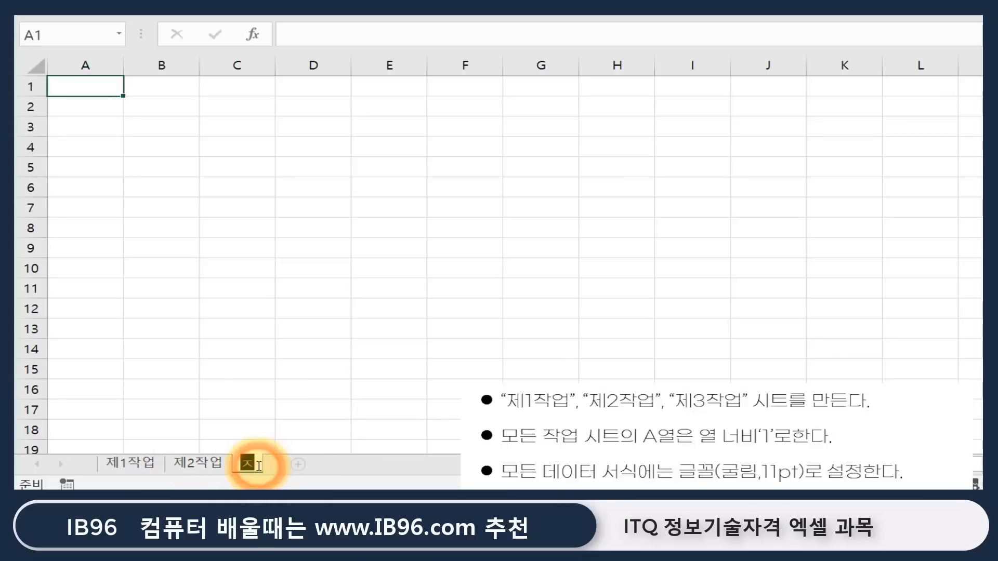
pyautogui.write('작업')
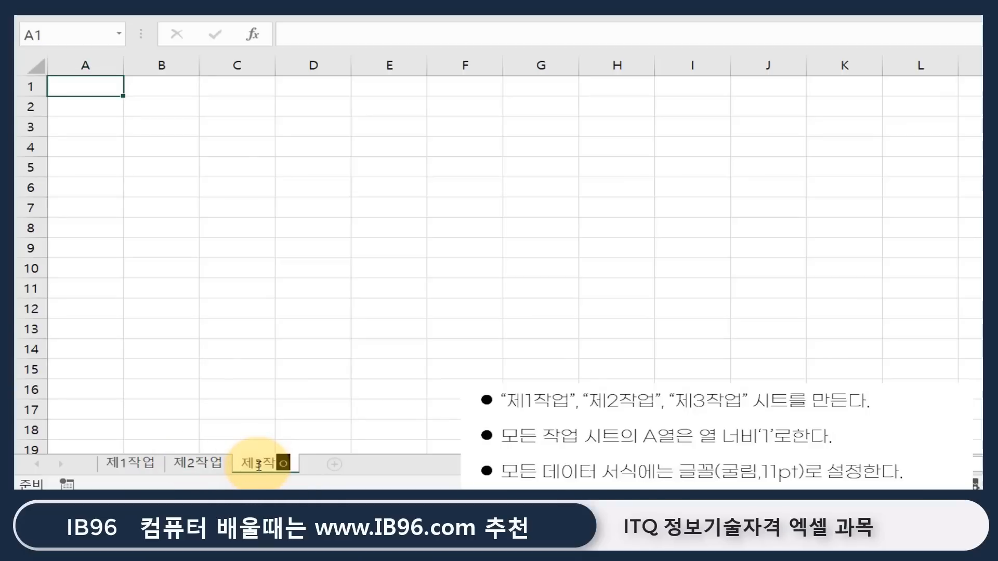
pyautogui.press('Return')
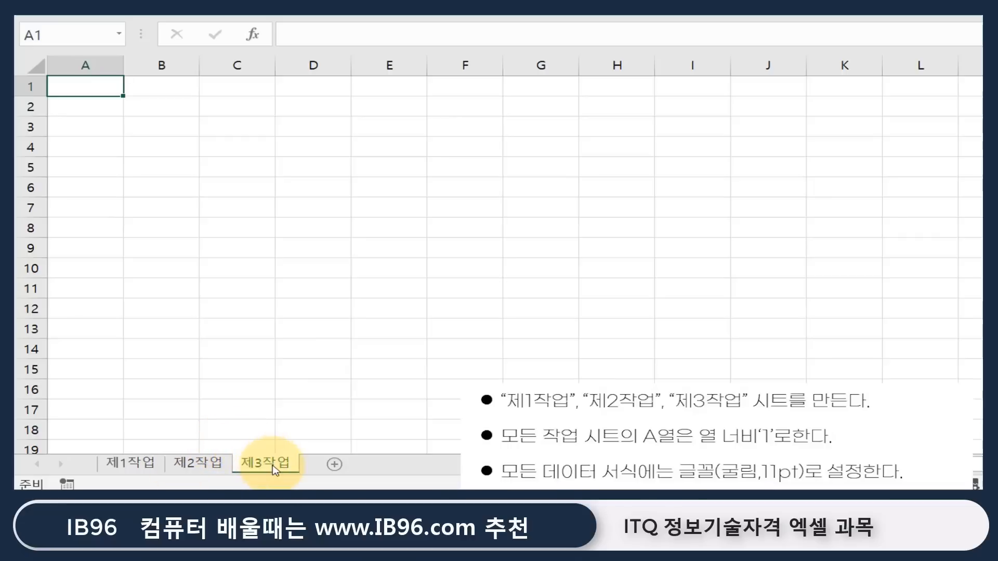
# Step: Group the sheets 제1작업 through 제3작업 and set the width of column A to 1
pyautogui.keyDown('shift'); pyautogui.click(138, 471); pyautogui.keyUp('shift')
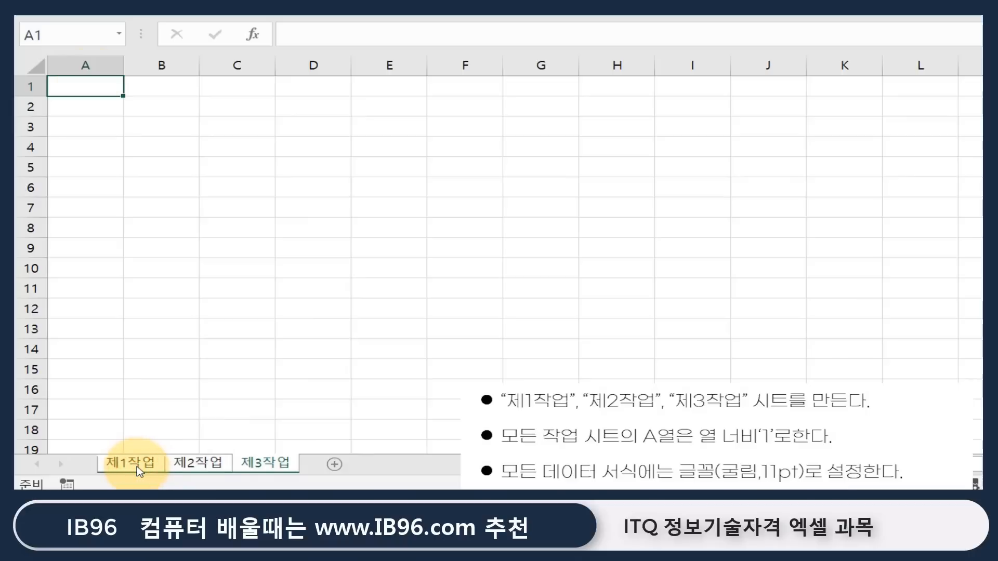
pyautogui.click(92, 63)
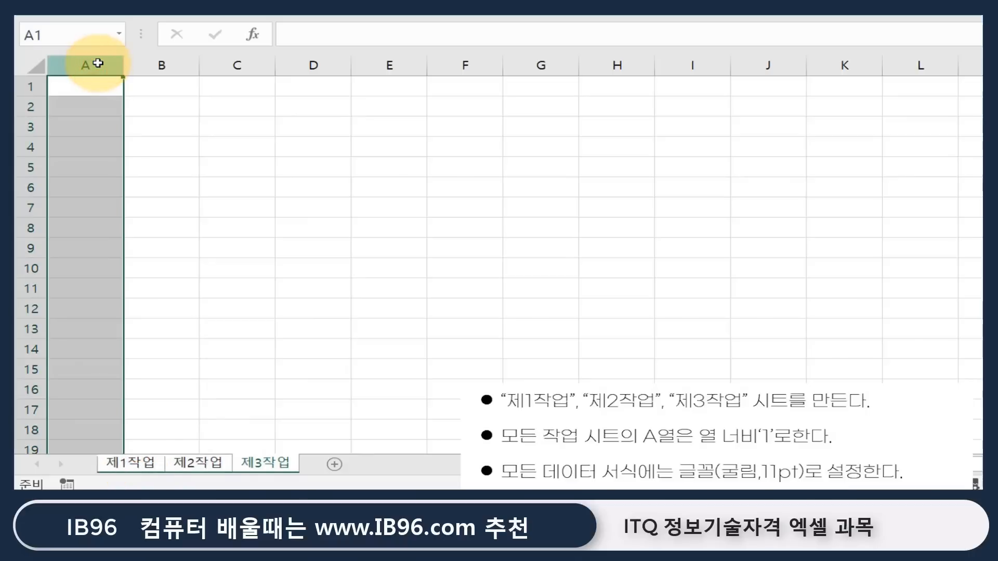
pyautogui.rightClick(97, 63)
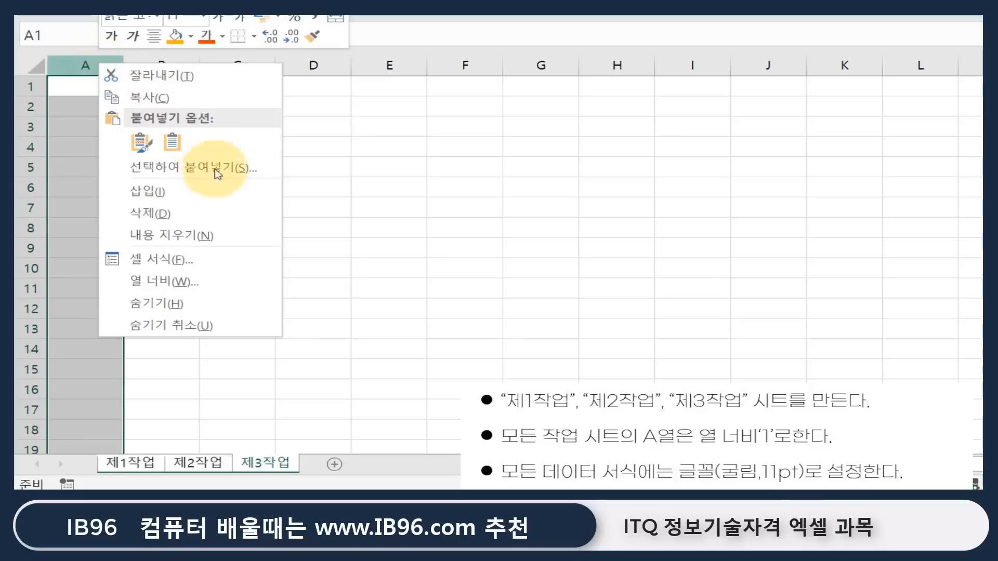
pyautogui.click(222, 281)
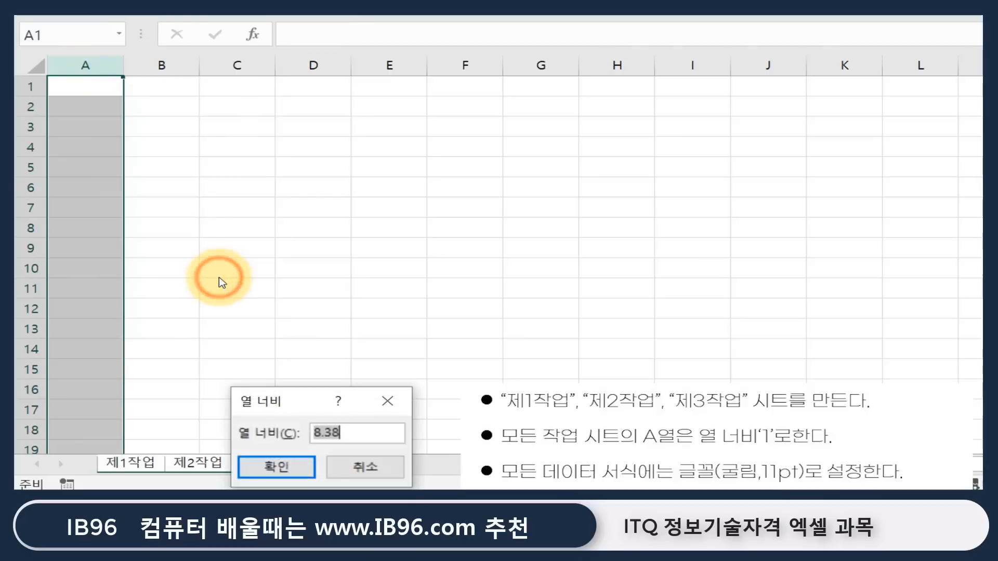
pyautogui.write('1')
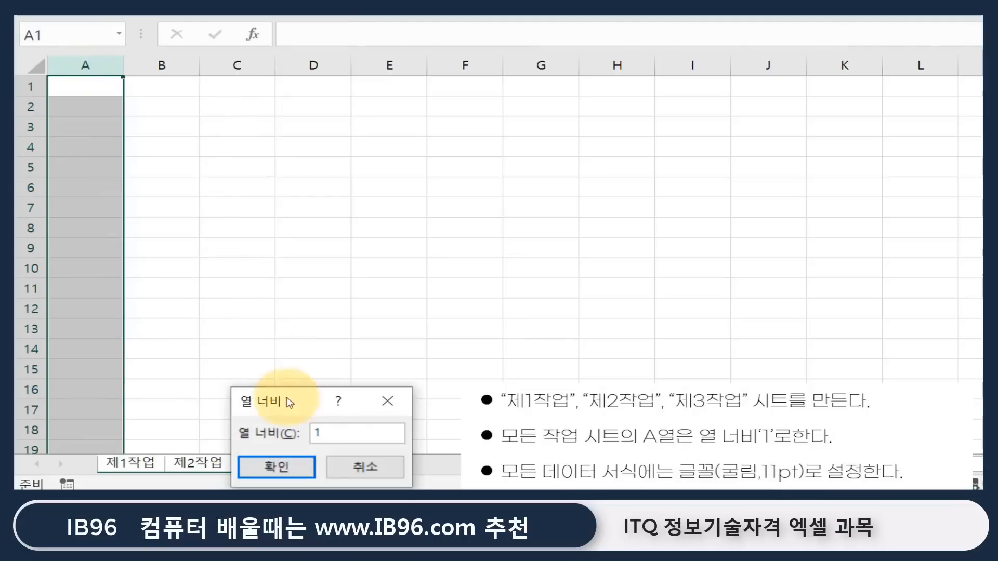
pyautogui.click(298, 463)
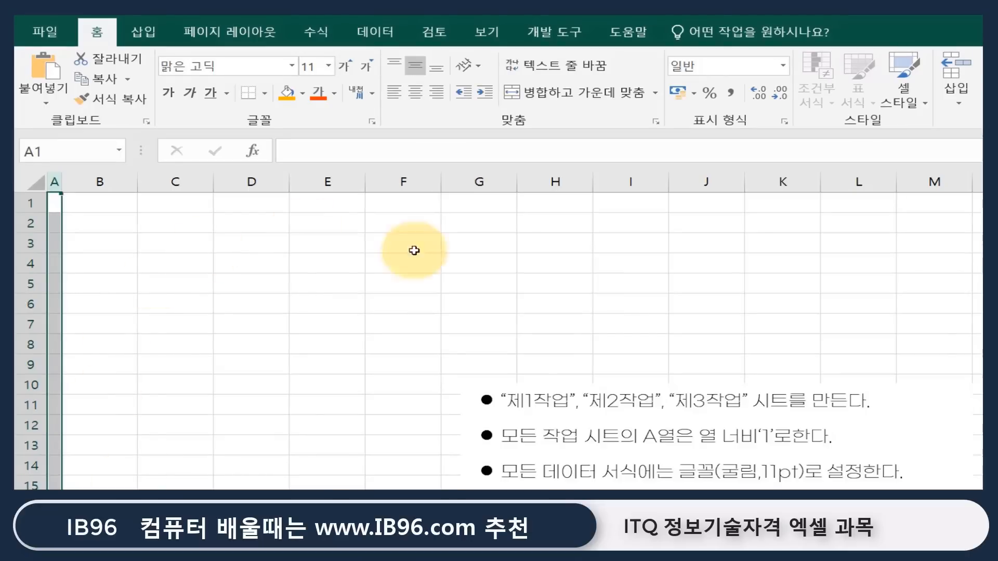
# Step: Select every cell on the grouped sheets
pyautogui.click(34, 182)
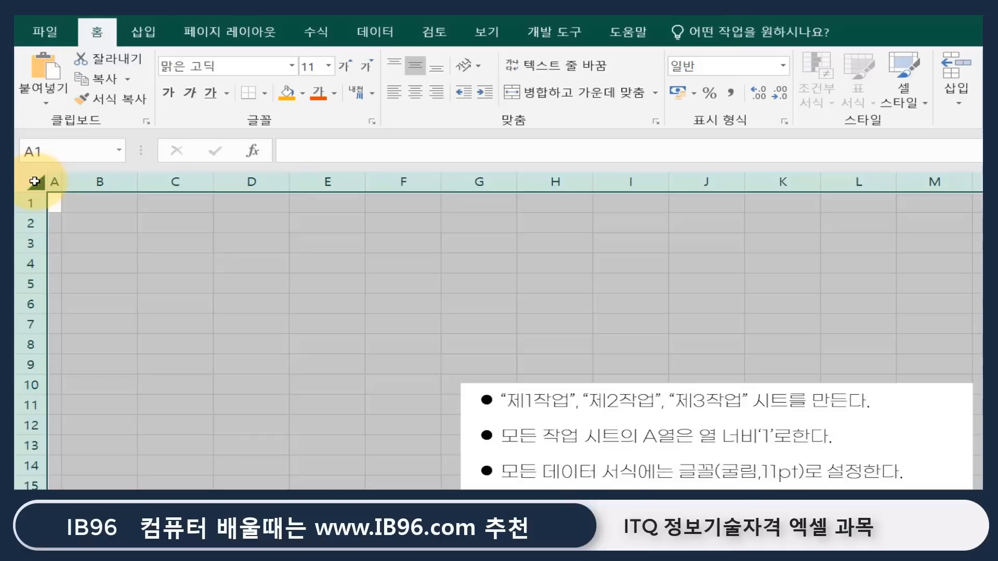
pyautogui.click(223, 64)
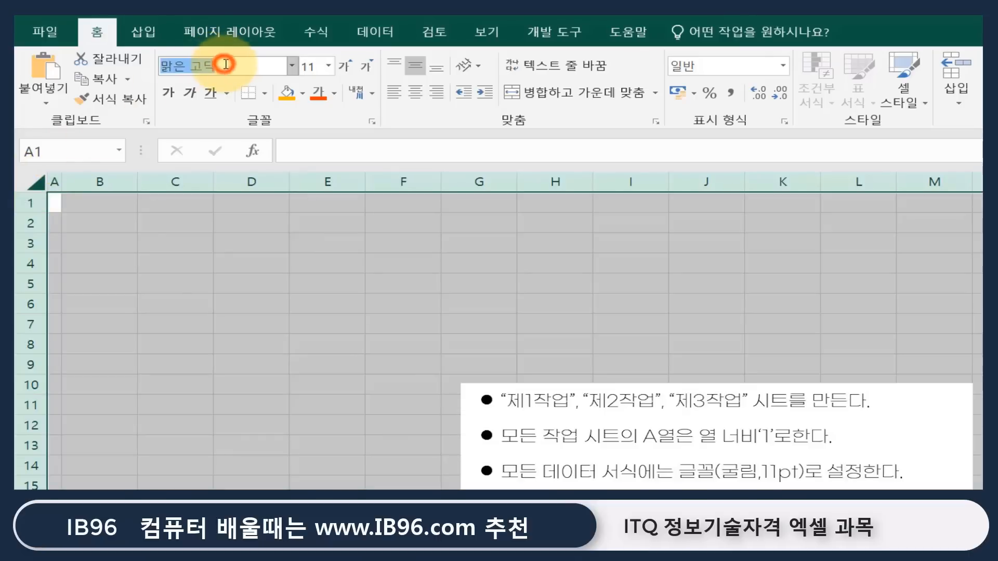
pyautogui.click(293, 67)
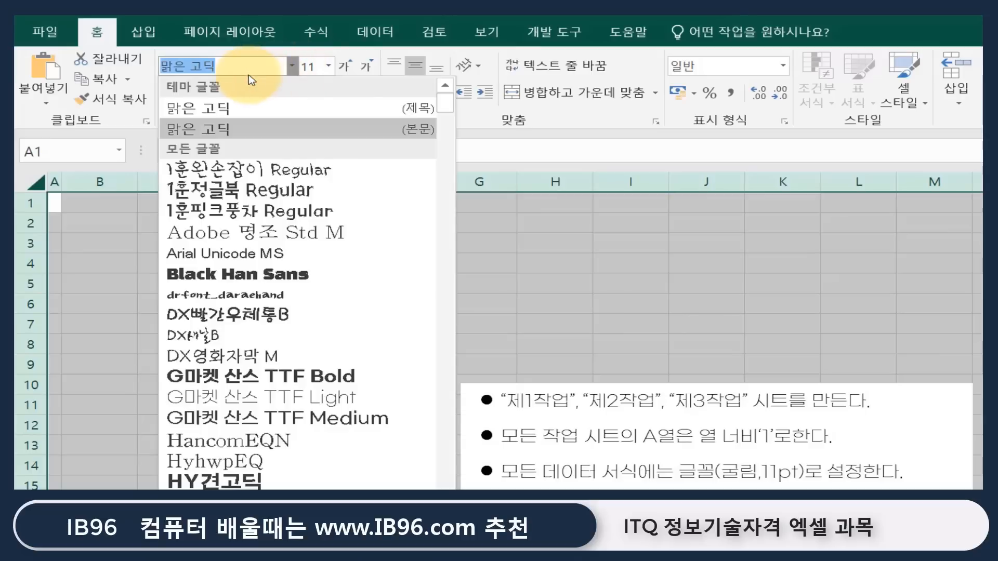
pyautogui.click(237, 71)
pyautogui.doubleClick(238, 65)
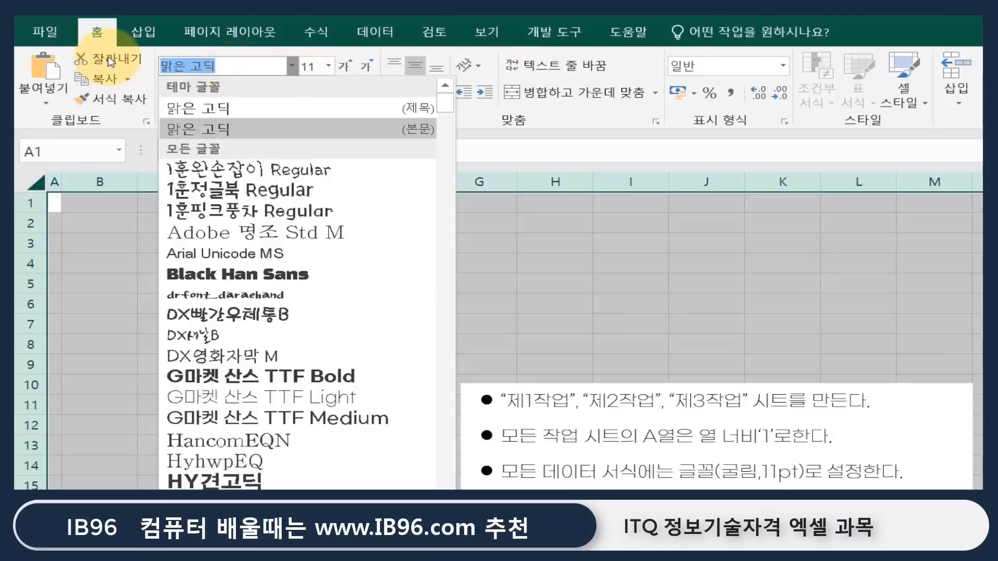
pyautogui.click(110, 61)
pyautogui.write('구')
pyautogui.press('Escape')
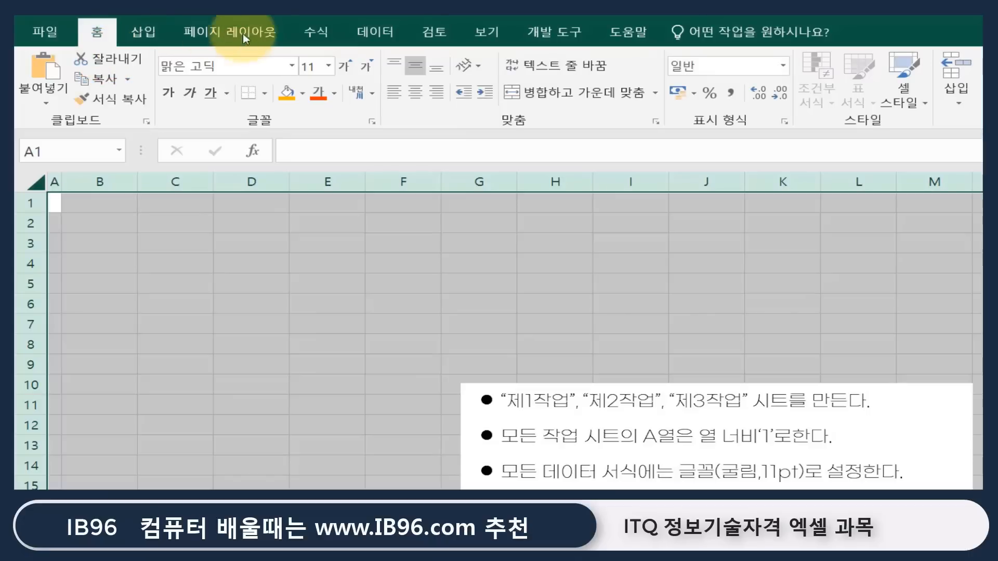
# Step: Set the font of all selected cells to 굴림 with size 11
pyautogui.click(239, 64)
pyautogui.write('굴리')
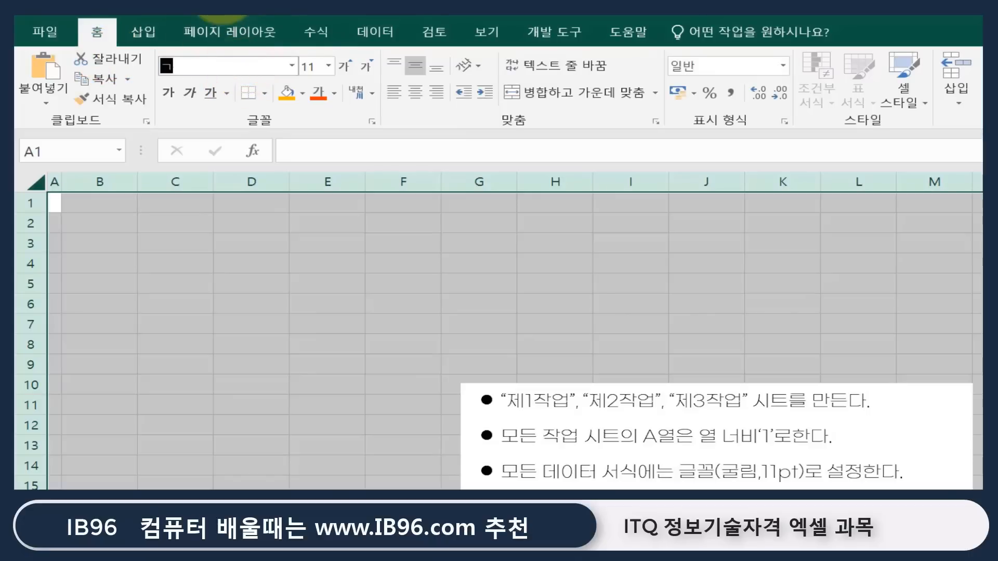
pyautogui.write('ㅁ')
pyautogui.press('Return')
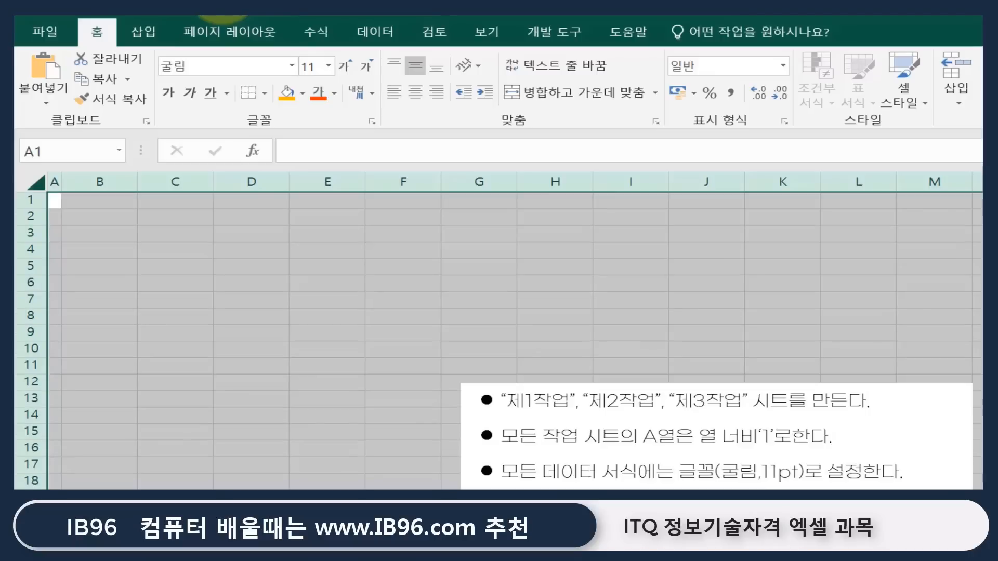
pyautogui.click(329, 66)
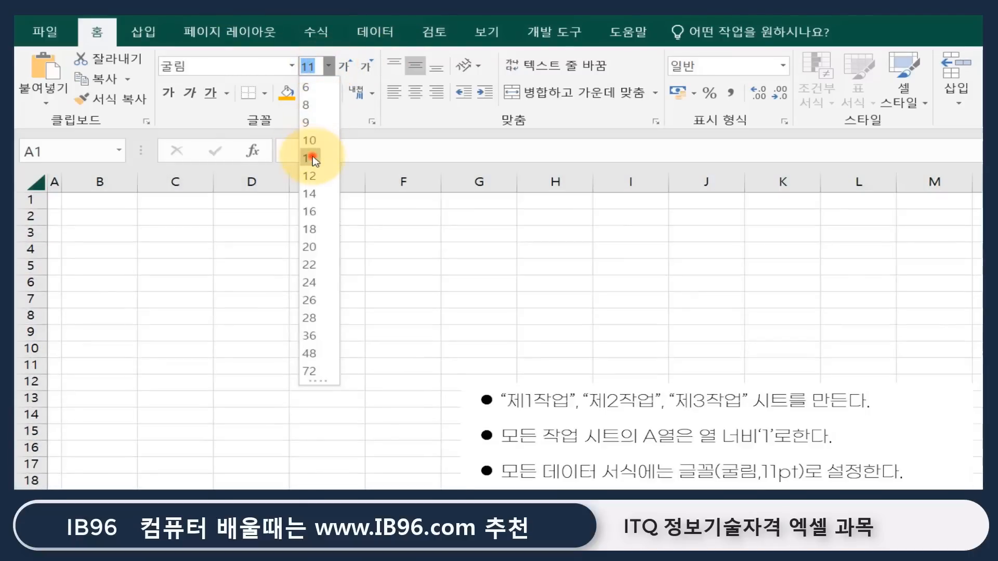
pyautogui.click(313, 156)
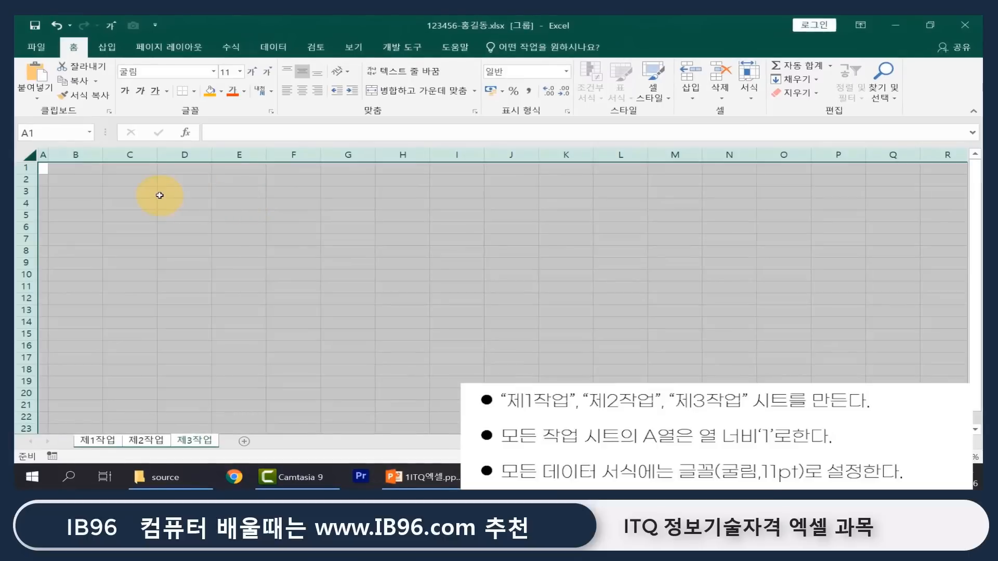
# Step: Save the workbook and ungroup the sheets, leaving 제1작업 active with cell B3 selected
pyautogui.click(31, 24)
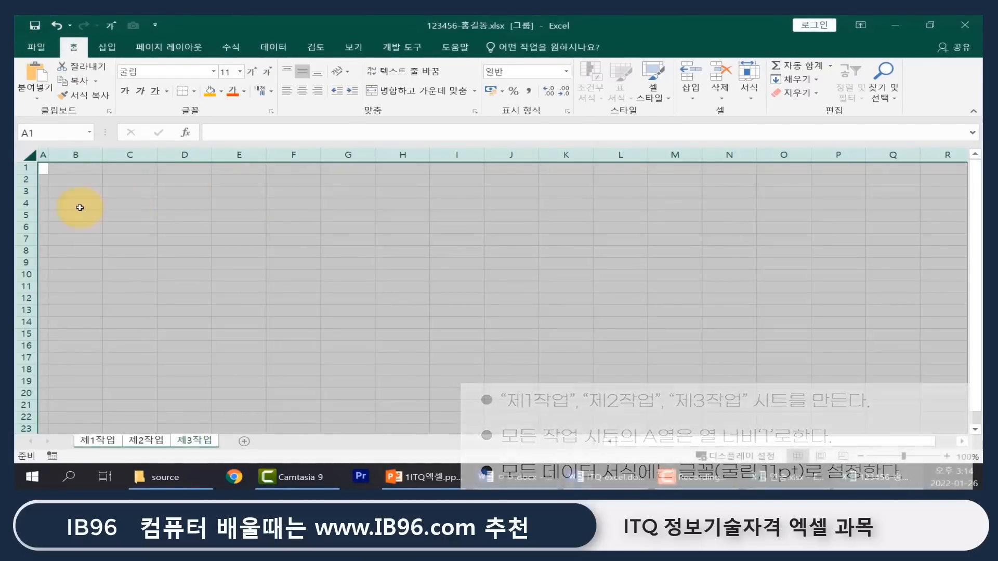
pyautogui.click(90, 190)
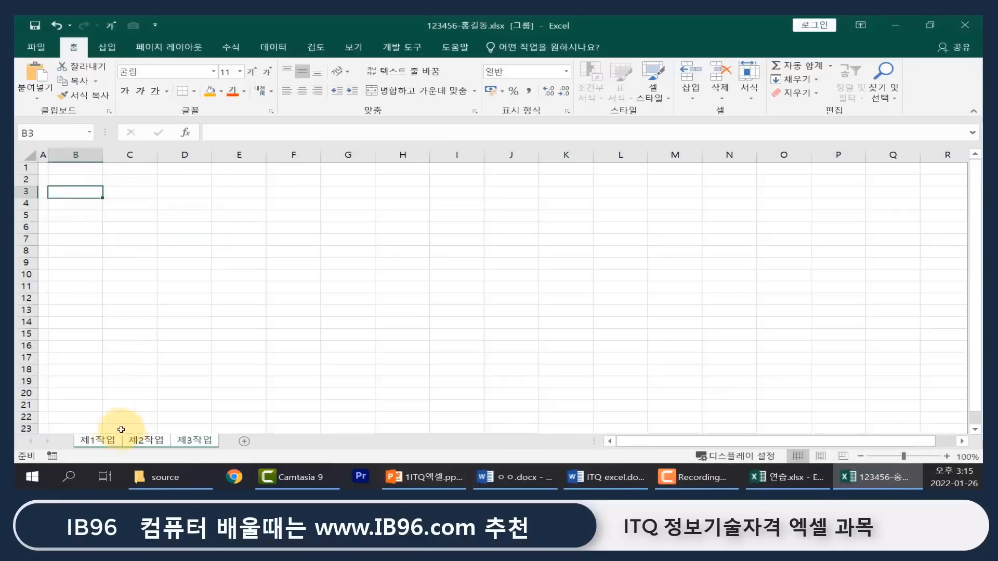
pyautogui.click(104, 441)
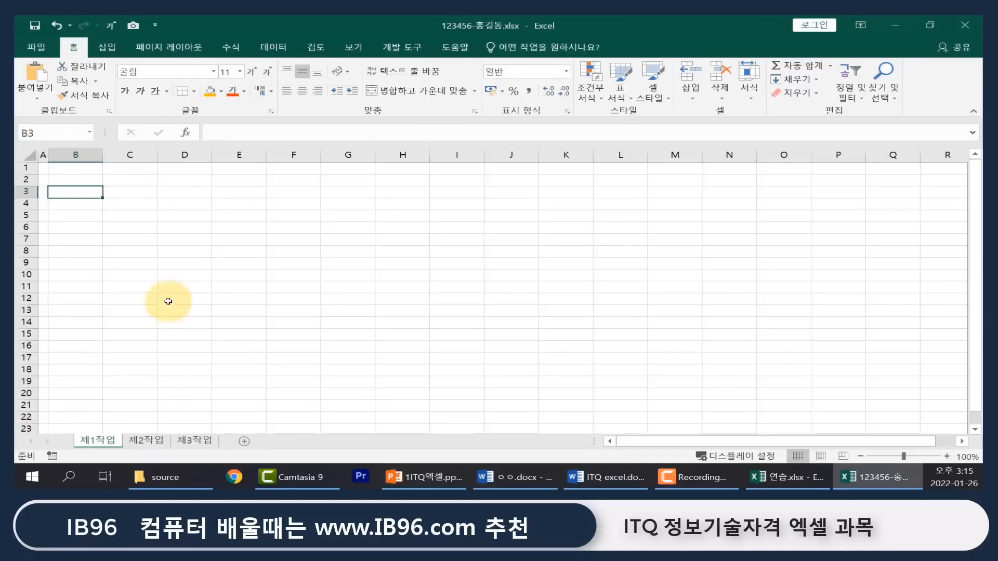
# Step: Check the column A width and the cell font on the sheets 제2작업 and 제3작업
pyautogui.click(150, 440)
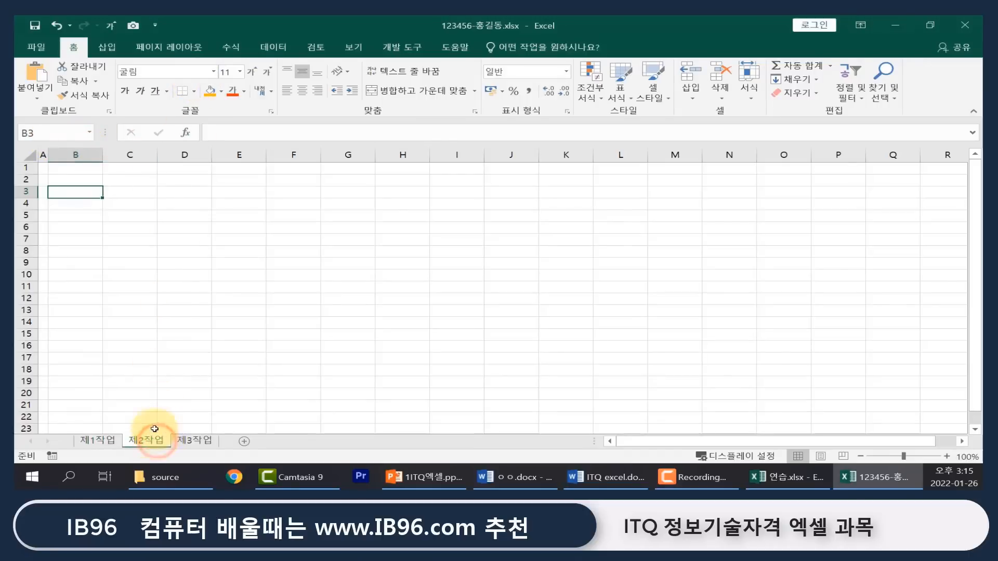
pyautogui.click(123, 195)
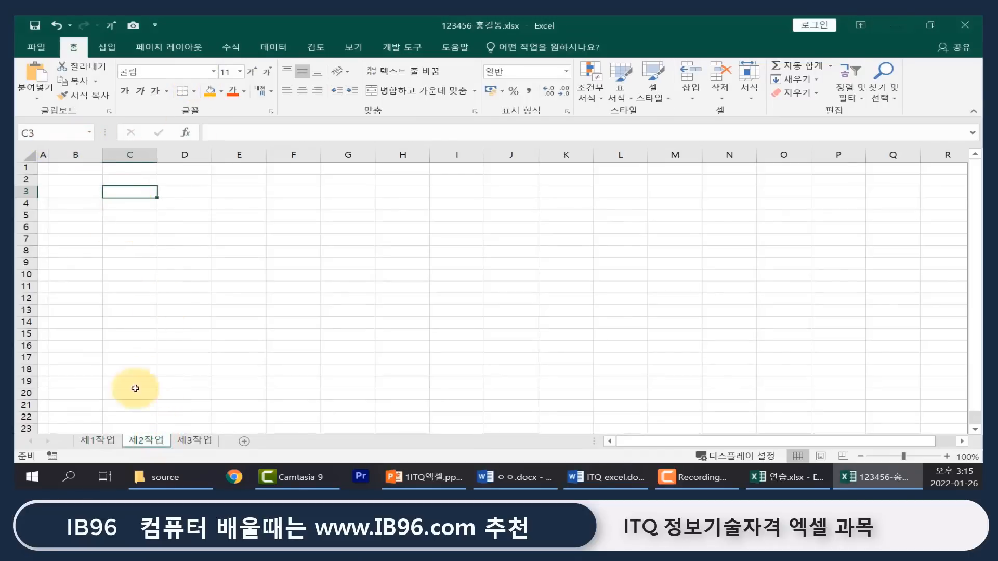
pyautogui.click(209, 440)
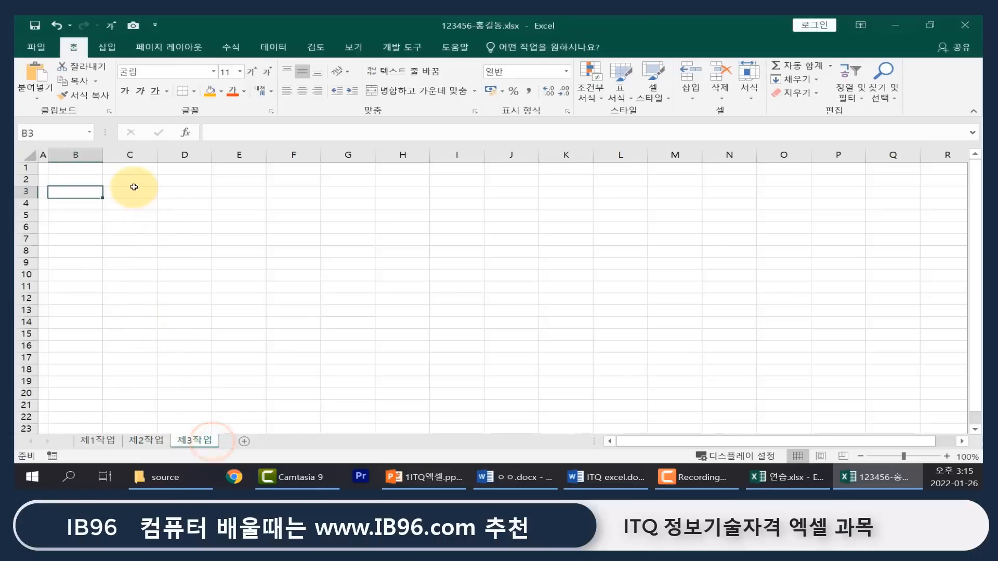
pyautogui.click(134, 189)
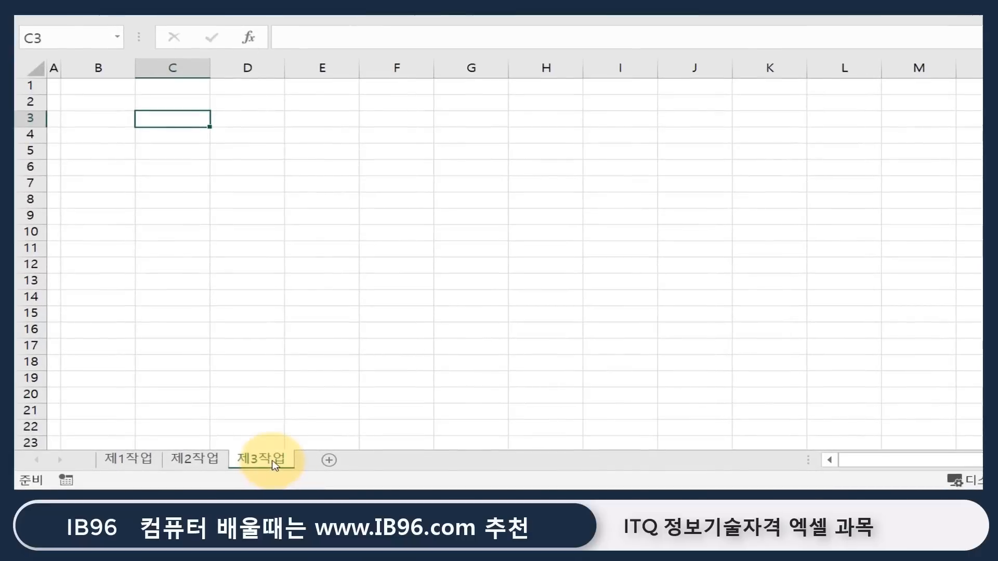
# Step: Delete the sheets 제3작업 and 제2작업 from the workbook
pyautogui.rightClick(274, 468)
pyautogui.click(359, 276)
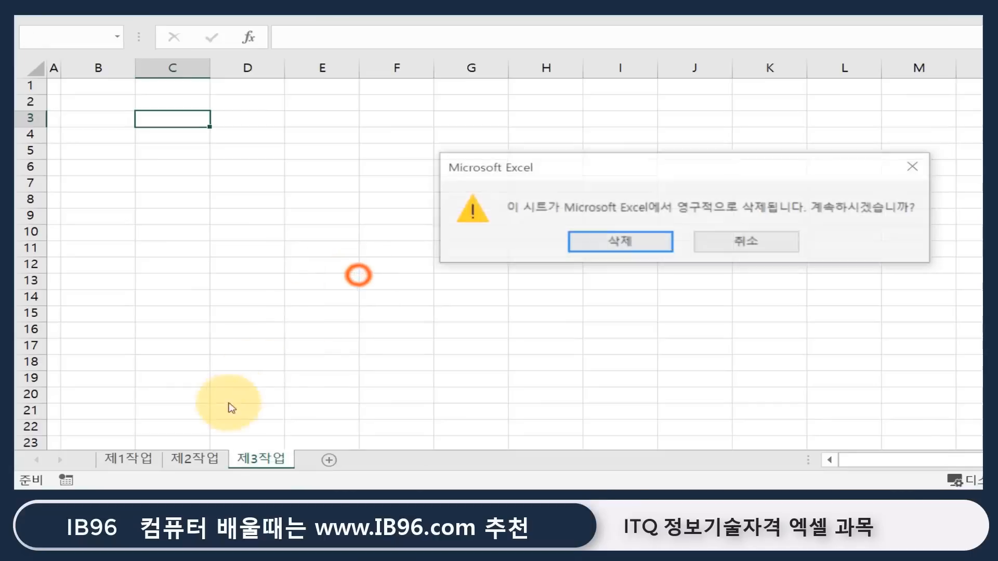
pyautogui.click(602, 238)
pyautogui.rightClick(215, 460)
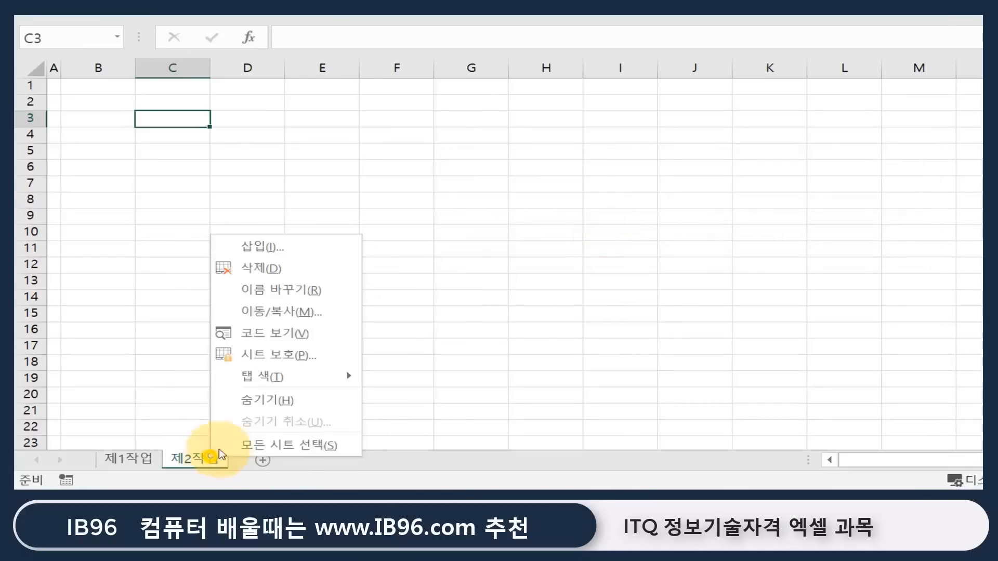
pyautogui.click(258, 268)
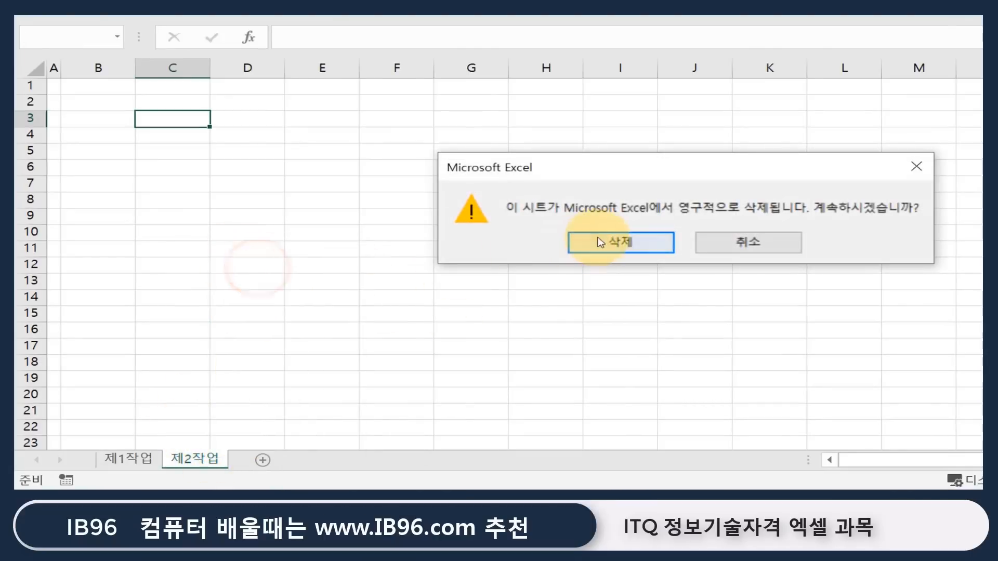
pyautogui.click(588, 241)
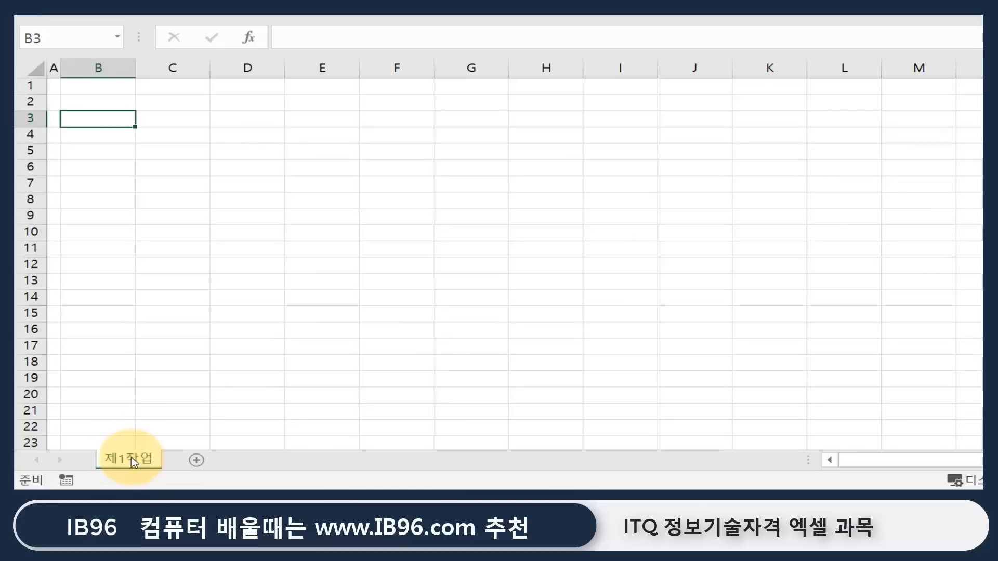
# Step: Select all cells of 제1작업 and duplicate the sheet twice, placing the copies after it
pyautogui.click(52, 67)
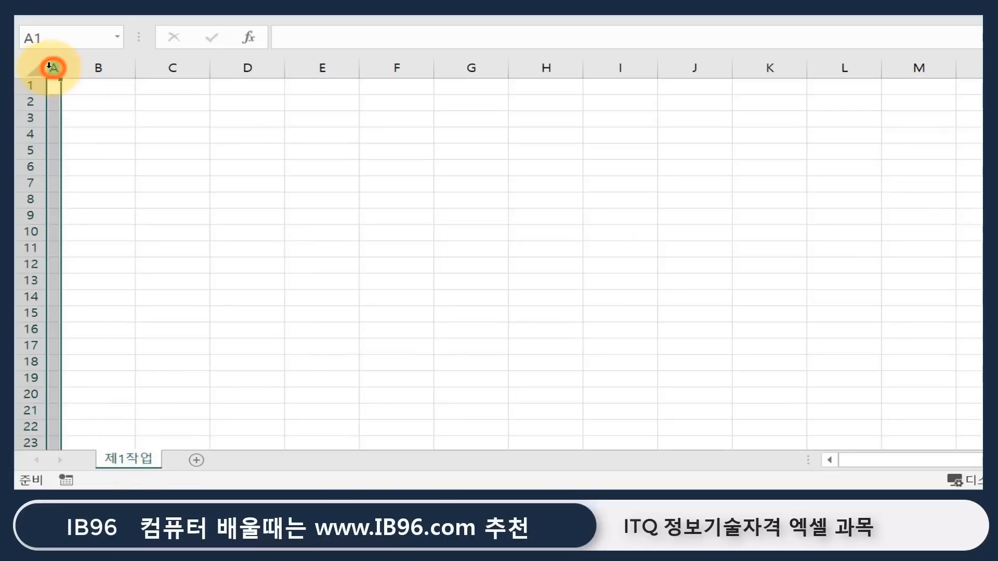
pyautogui.click(29, 68)
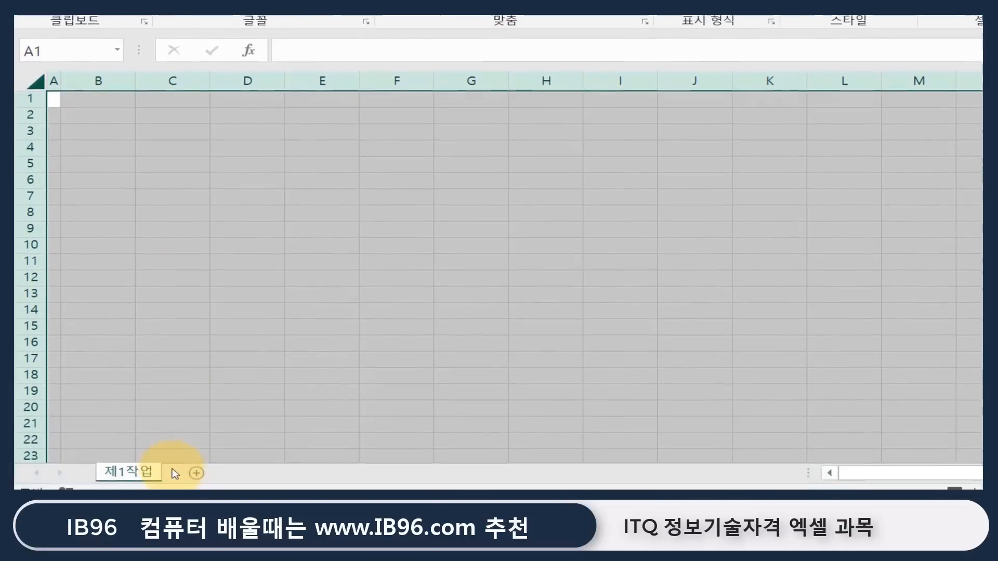
pyautogui.moveTo(136, 464); pyautogui.dragTo(257, 463)
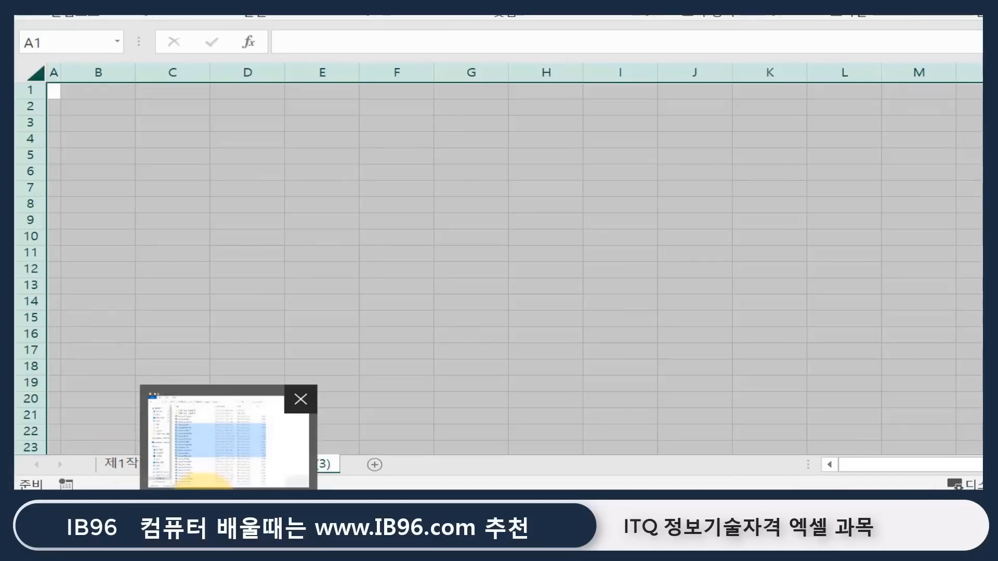
# Step: Deselect the cells on the last sheet copy and rename the sheet 제1작업 (2) as 제2작업
pyautogui.click(207, 345)
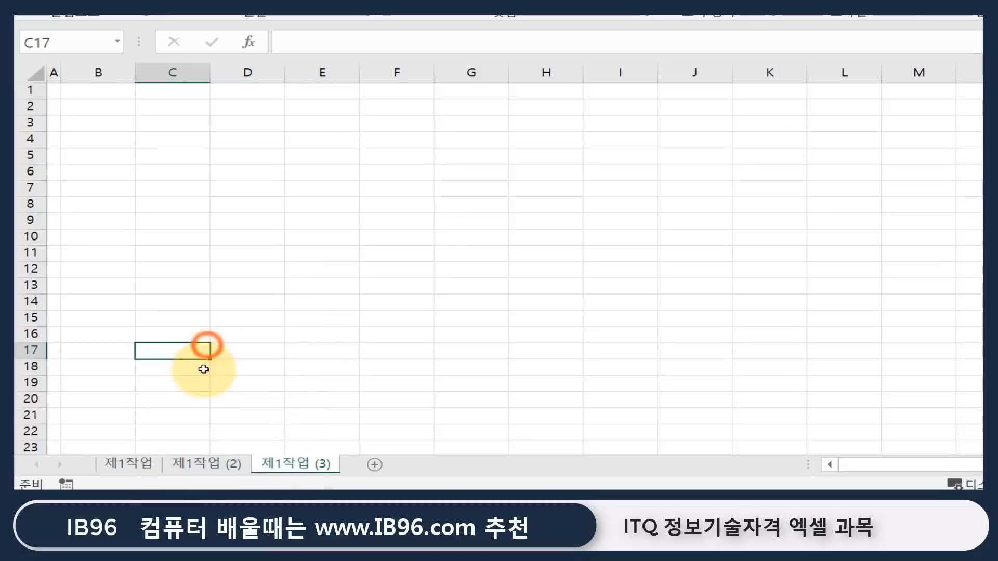
pyautogui.click(208, 465)
pyautogui.doubleClick(221, 455)
pyautogui.write('ㅈ')
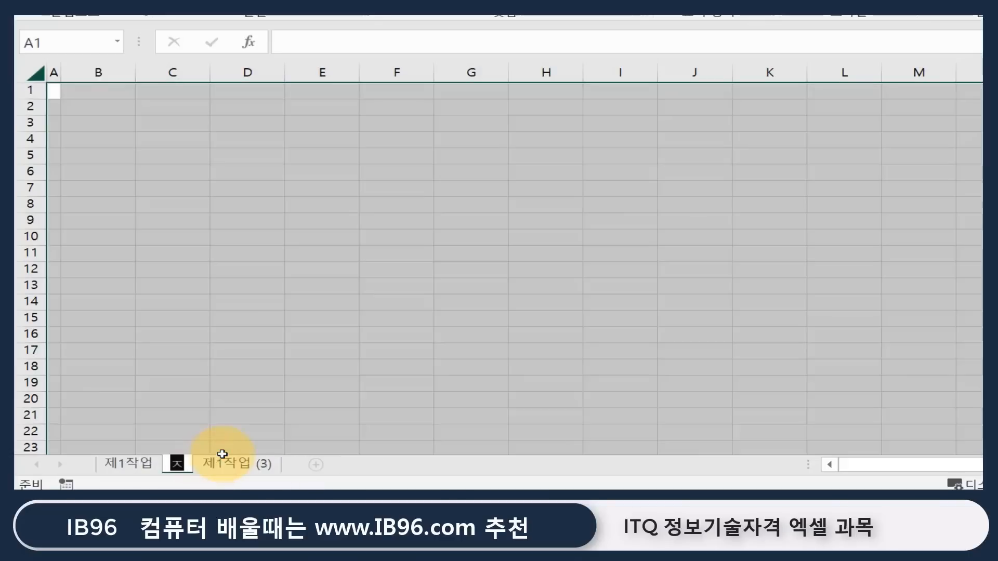
pyautogui.write('2작업')
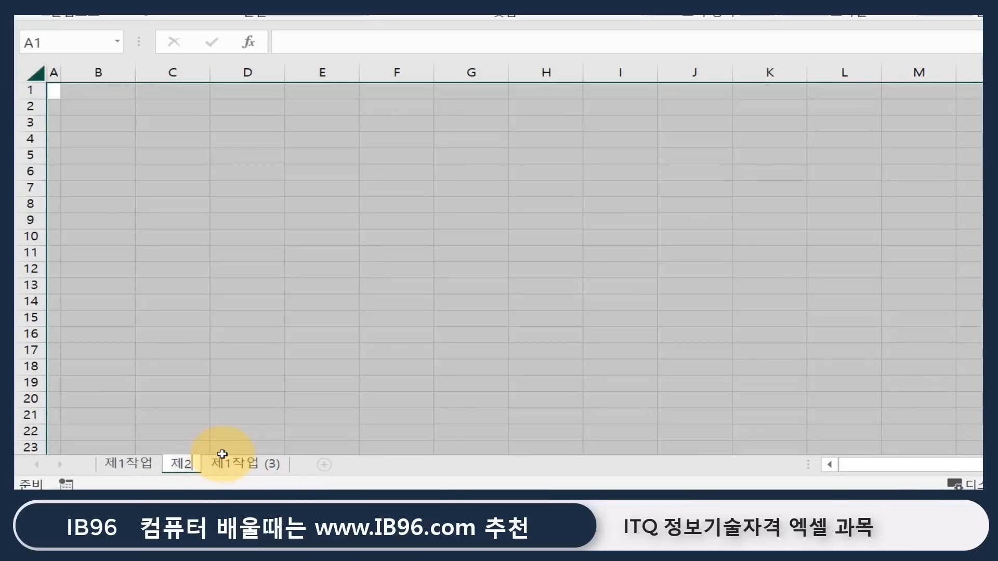
pyautogui.press('Return')
# Step: Rename the sheet 제1작업 (3) as 제3작업
pyautogui.doubleClick(281, 461)
pyautogui.write('제3작ㅇ')
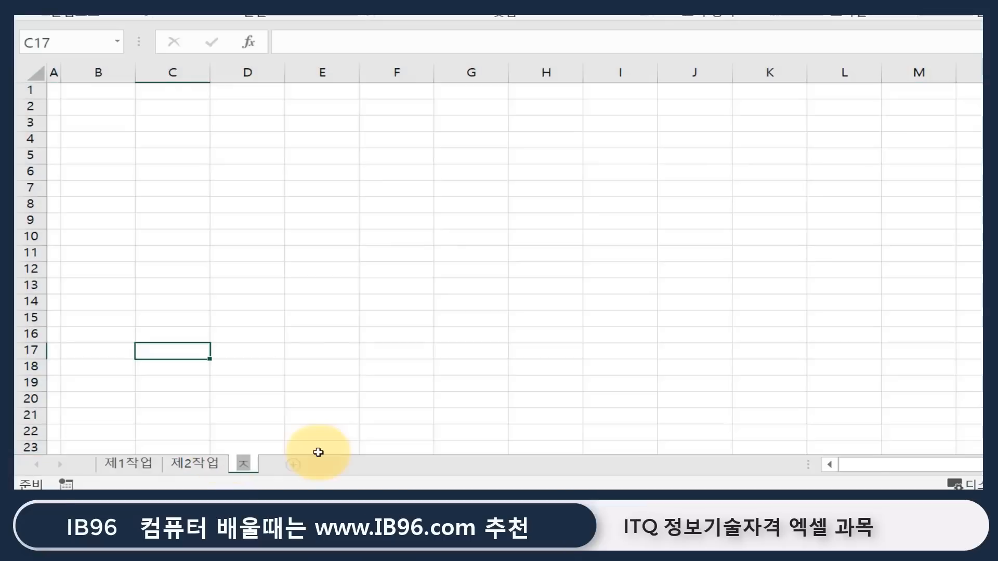
pyautogui.write('업')
pyautogui.press('Return')
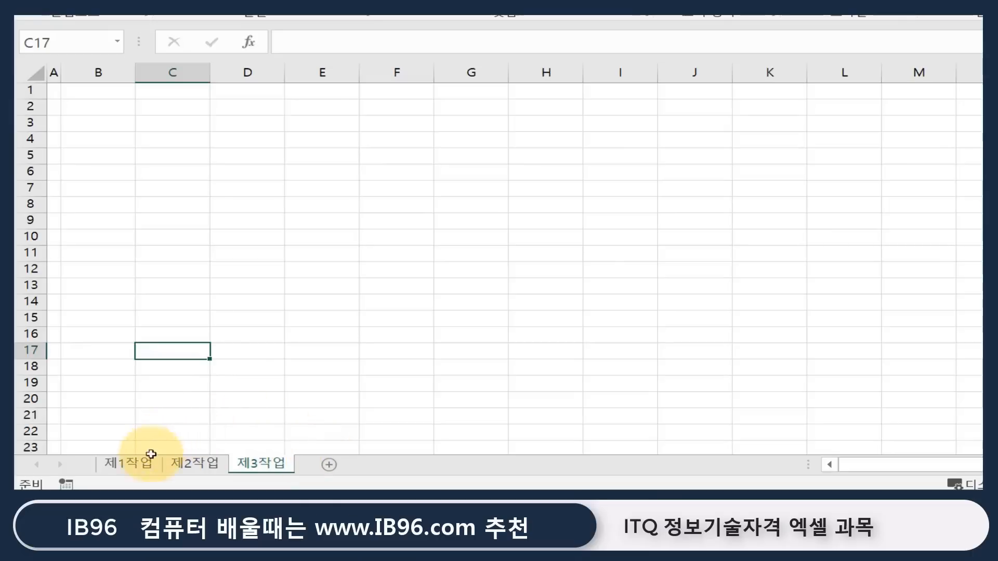
# Step: Look through the sheets 제1작업, 제2작업 and 제3작업, finishing on 제1작업
pyautogui.click(146, 470)
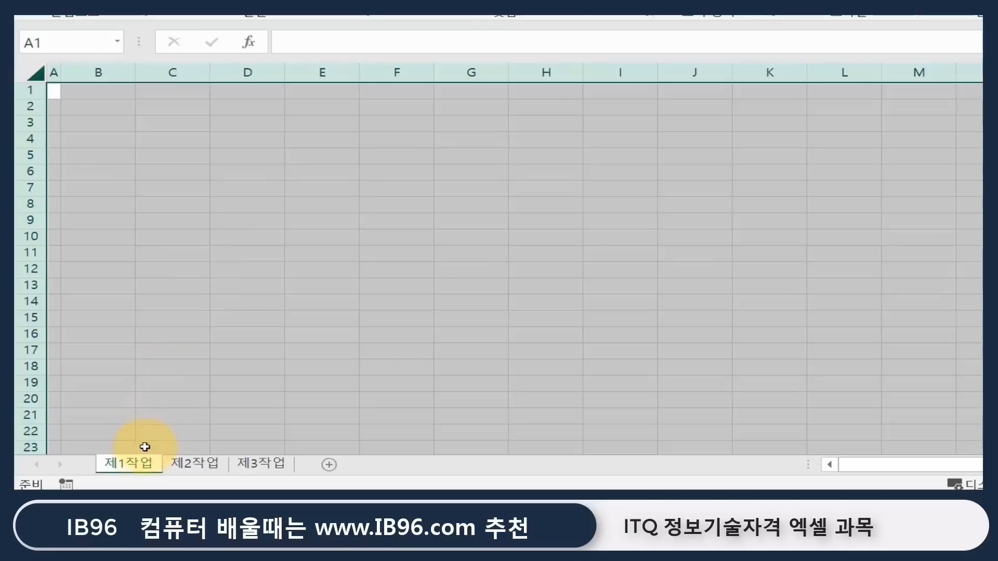
pyautogui.click(209, 464)
pyautogui.click(259, 462)
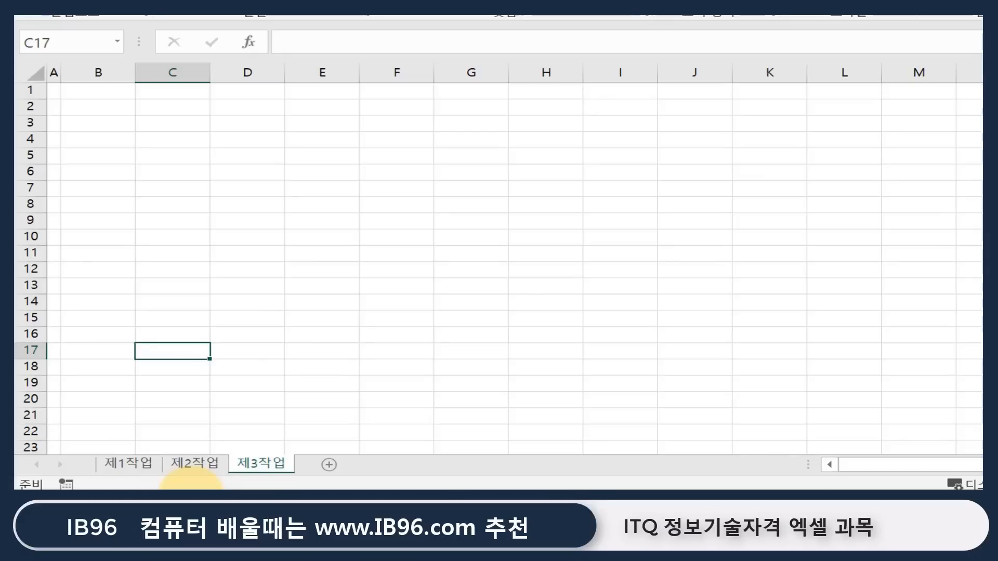
pyautogui.click(143, 468)
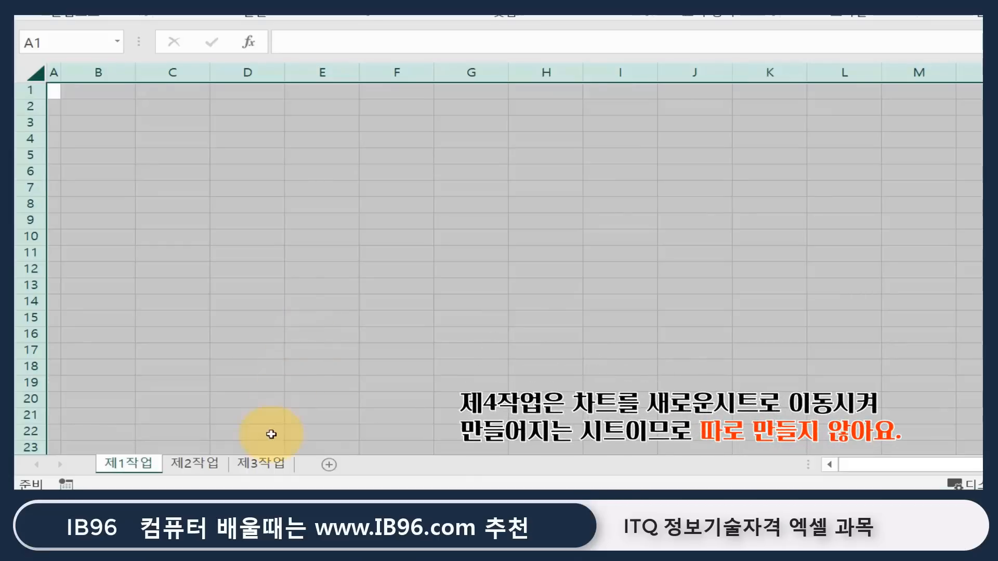
pyautogui.click(261, 463)
pyautogui.click(151, 466)
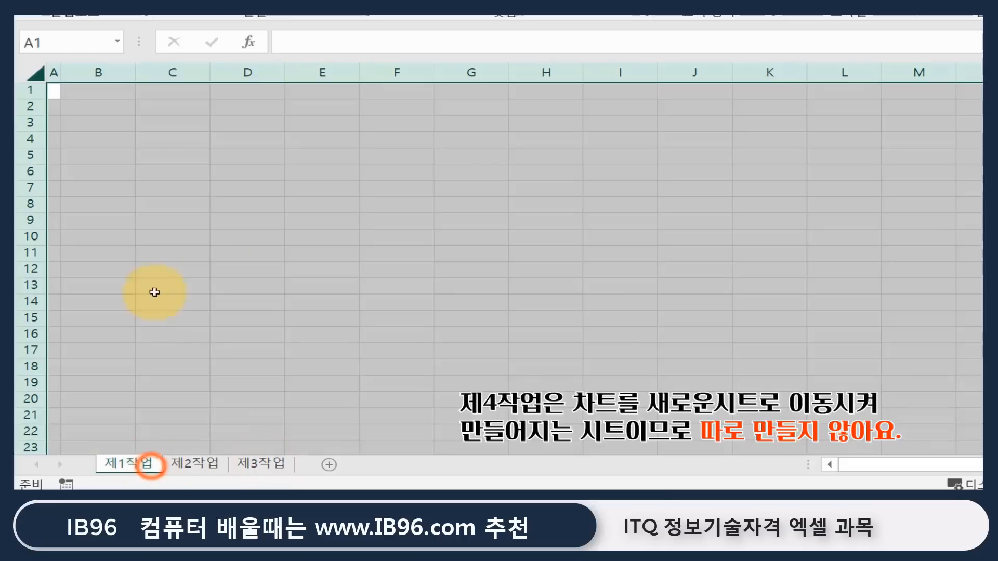
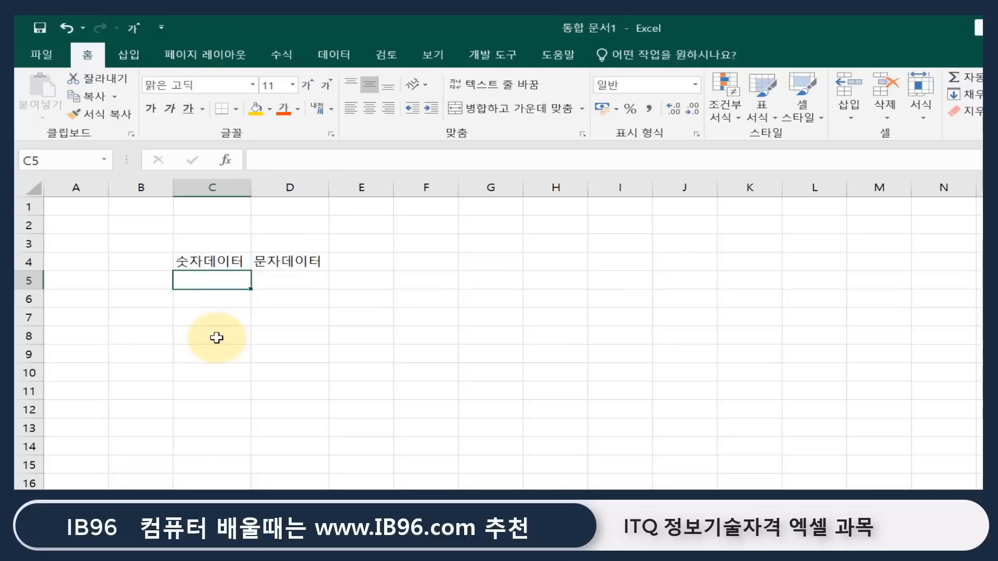
# Step: Enter 4000 in C5 under 숫자데이터 and 문자 in D5 under 문자데이터
pyautogui.write('4000')
pyautogui.press('Tab')
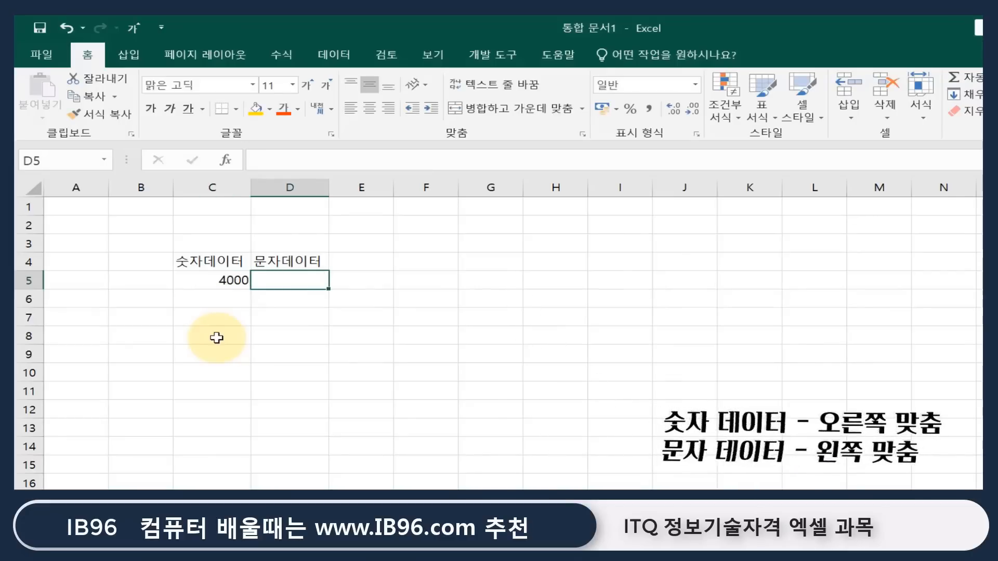
pyautogui.write('문자')
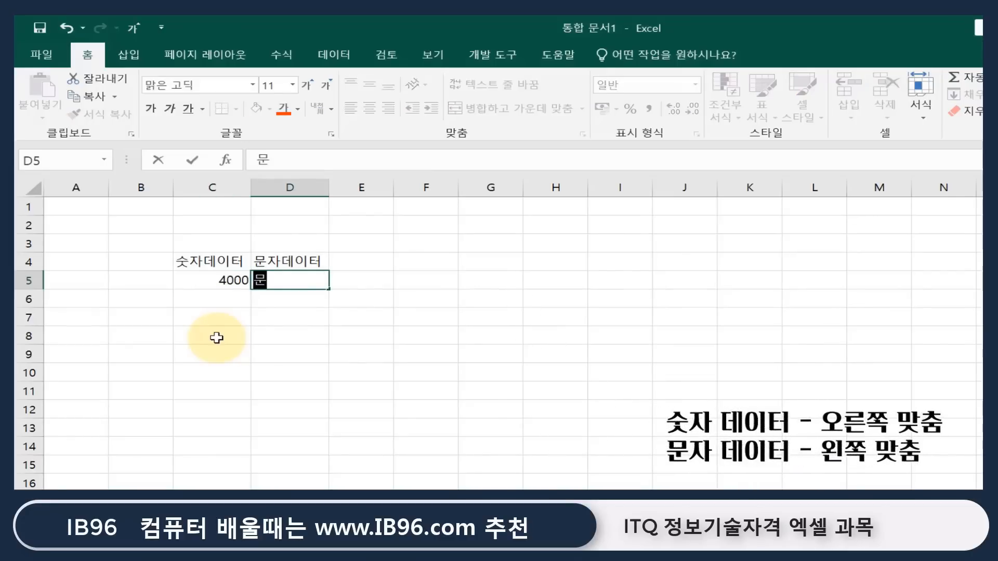
pyautogui.press('Return')
pyautogui.press('Return')
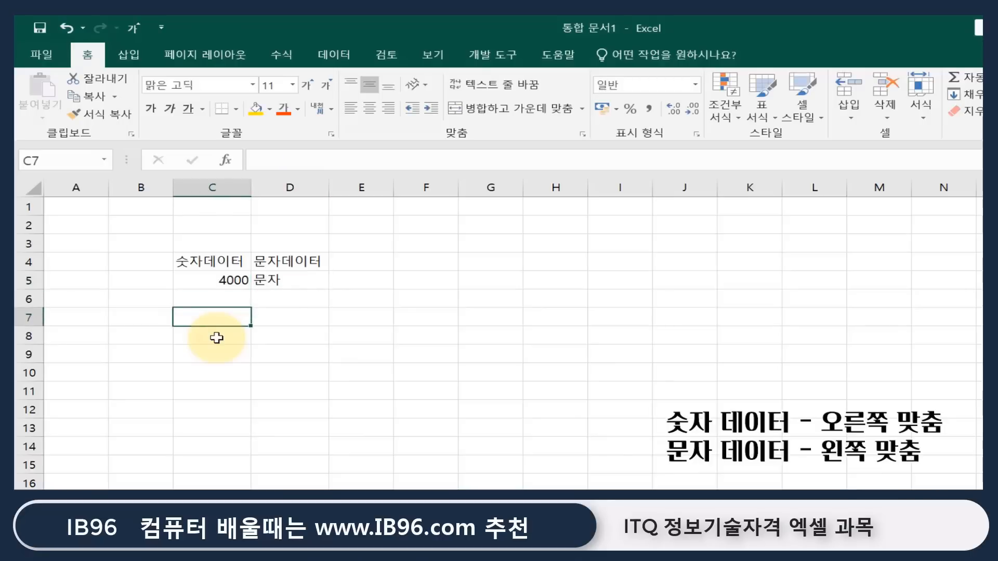
# Step: Fill C6 to C8 under 숫자데이터 with ₩3000, 3,900 and 35%
pyautogui.press('Up')
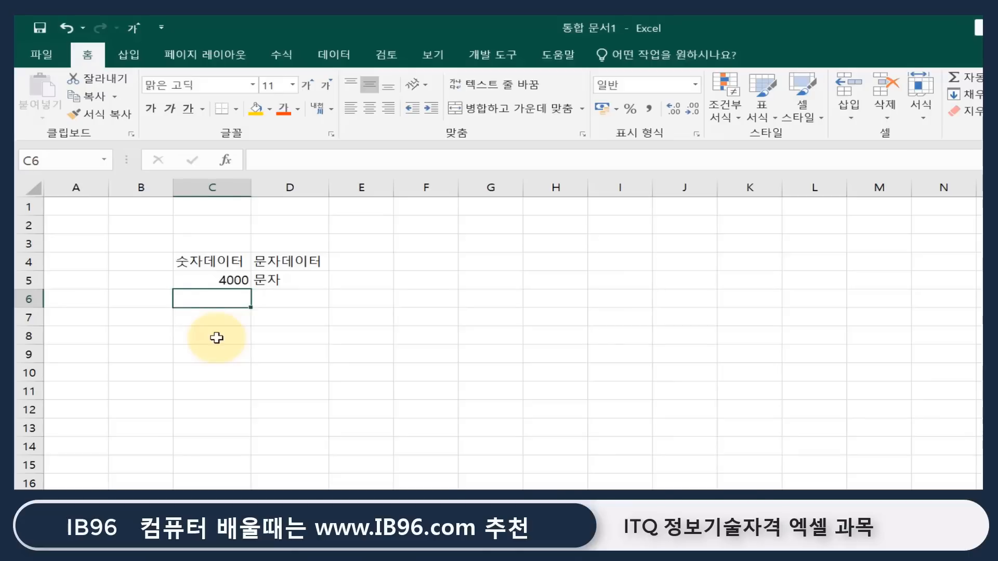
pyautogui.write('₩3000')
pyautogui.press('Return')
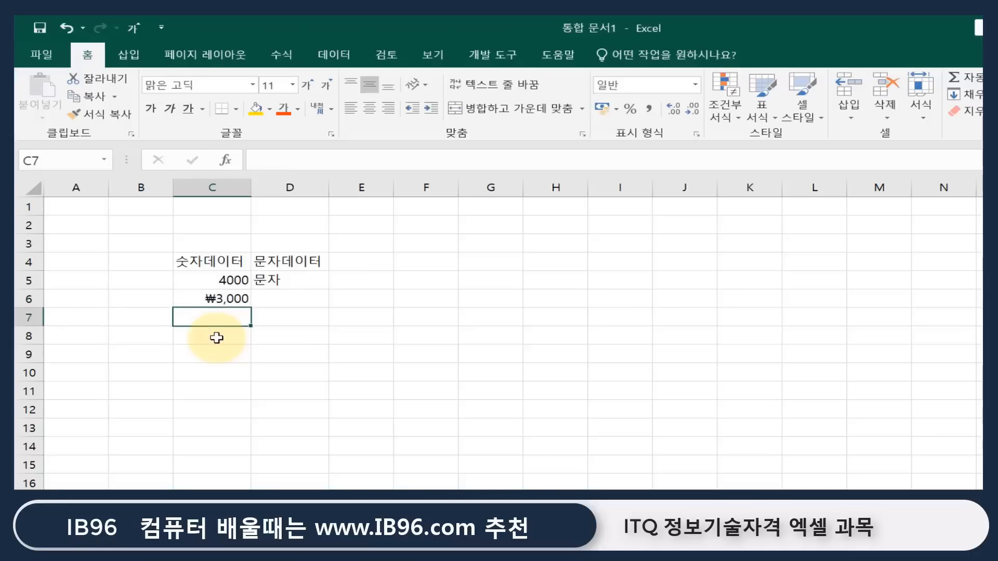
pyautogui.write('3,900')
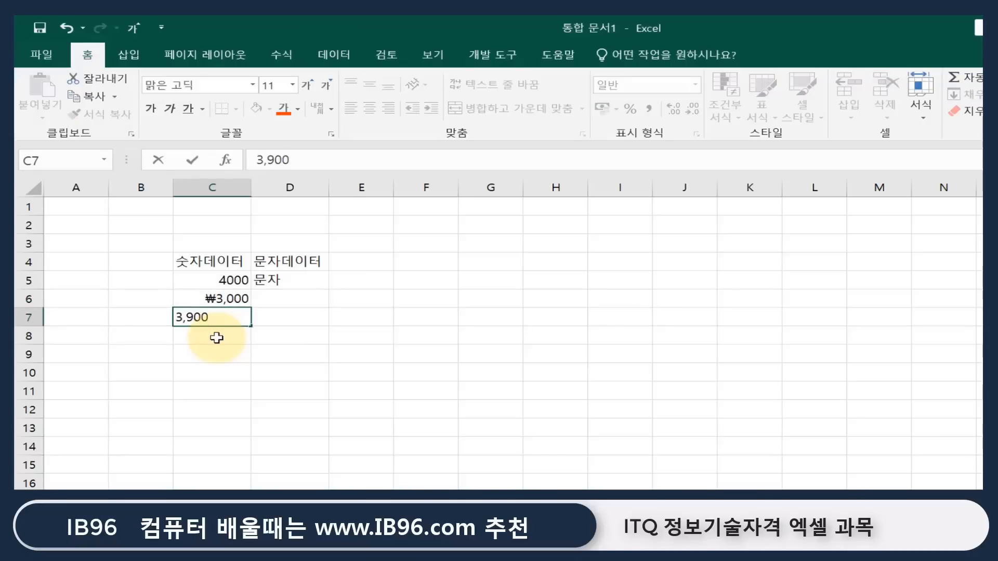
pyautogui.press('Return')
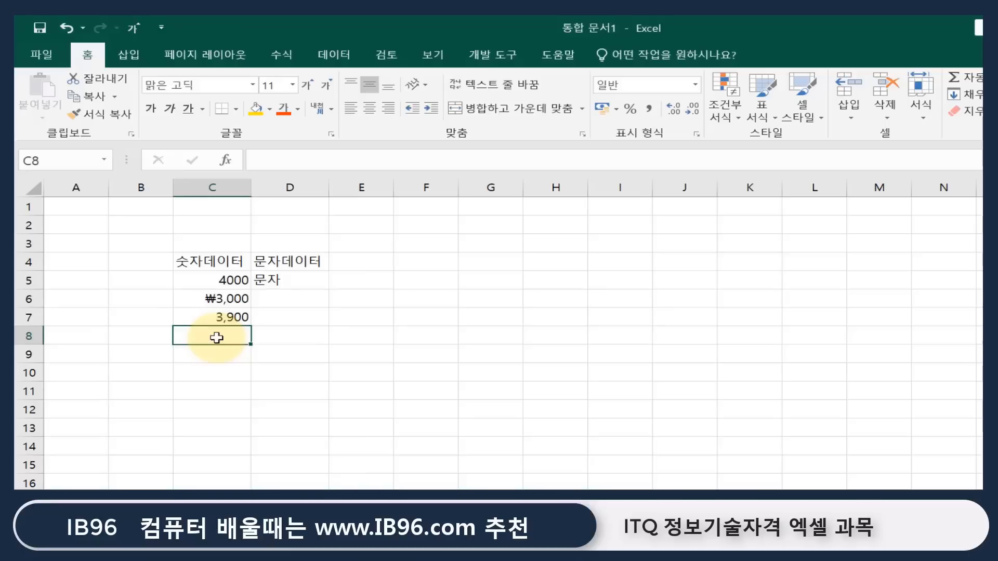
pyautogui.write('35%')
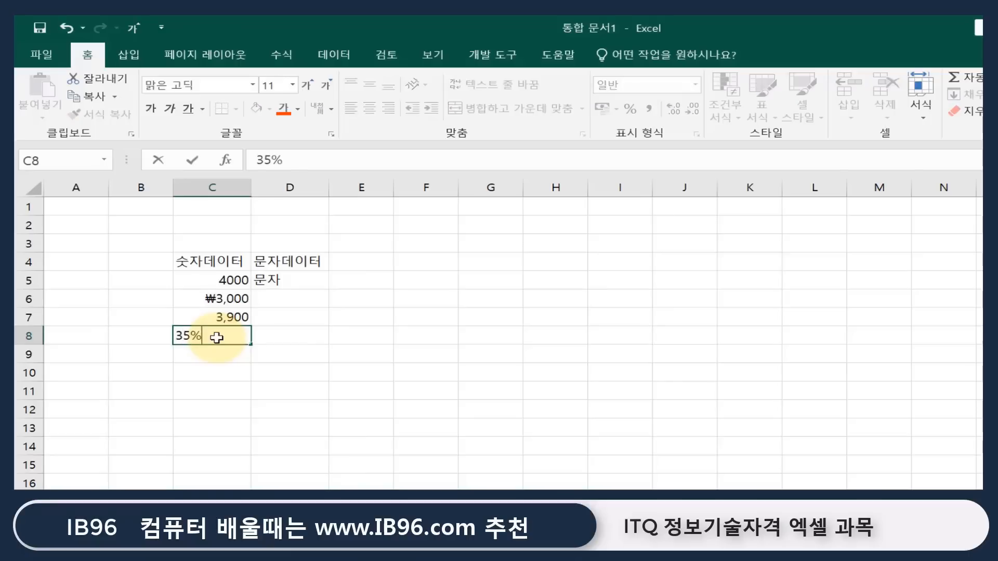
pyautogui.press('Return')
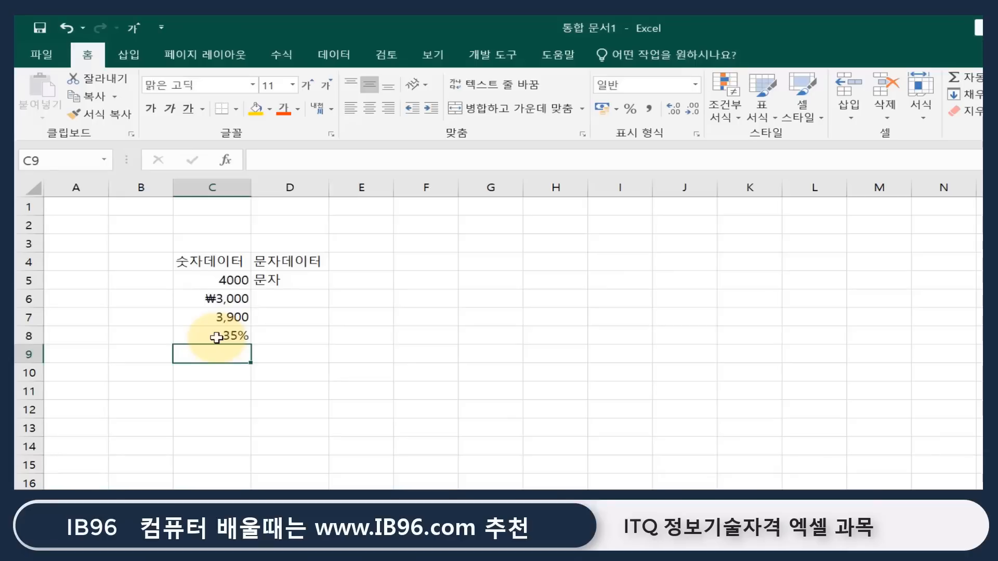
# Step: Enter the mixed letter-and-number text A3555 in cell D6 under 문자데이터
pyautogui.press('Right')
pyautogui.press('Up')
pyautogui.press('Up')
pyautogui.press('Up')
pyautogui.press('Up')
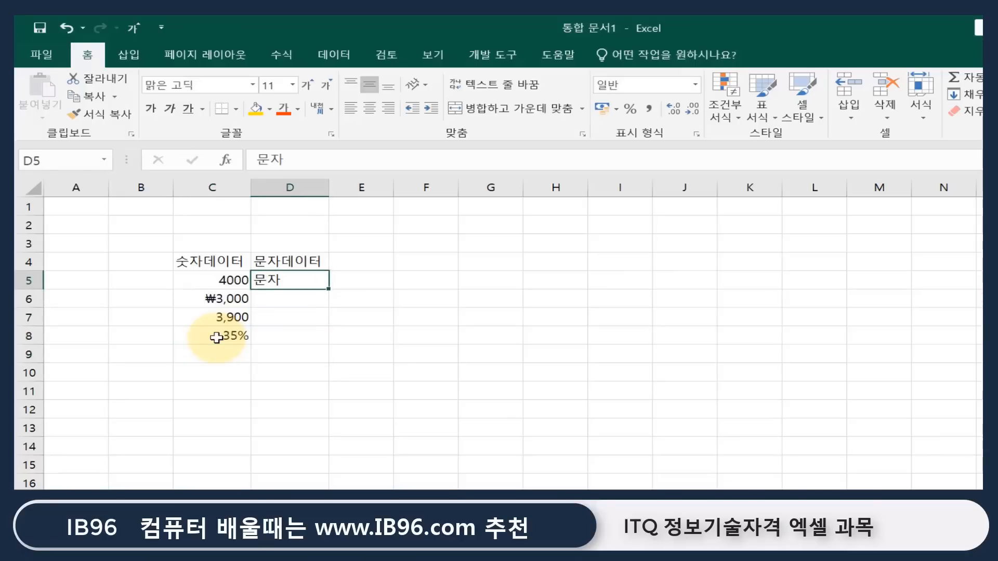
pyautogui.press('Down')
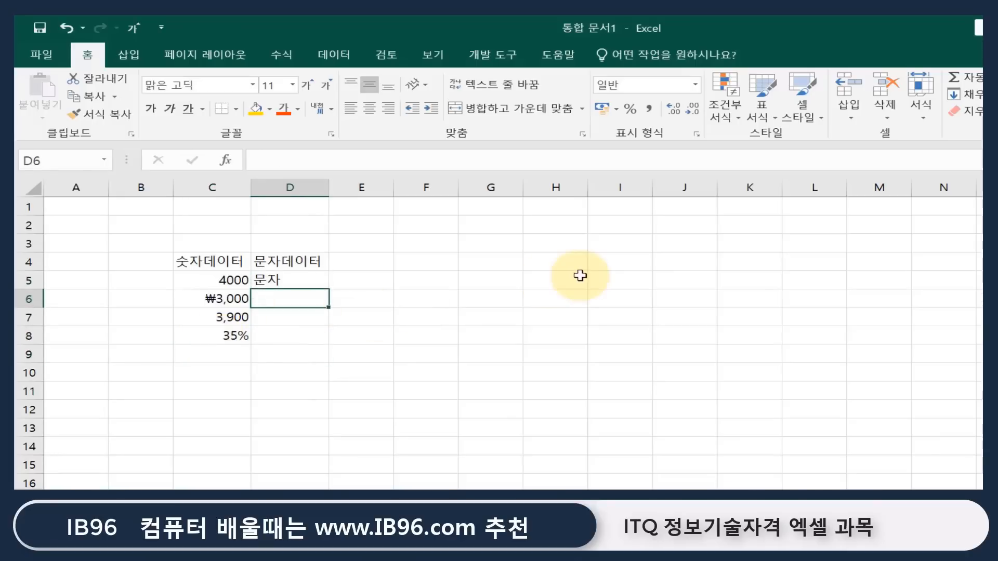
pyautogui.write('ㅁ')
pyautogui.press('BackSpace')
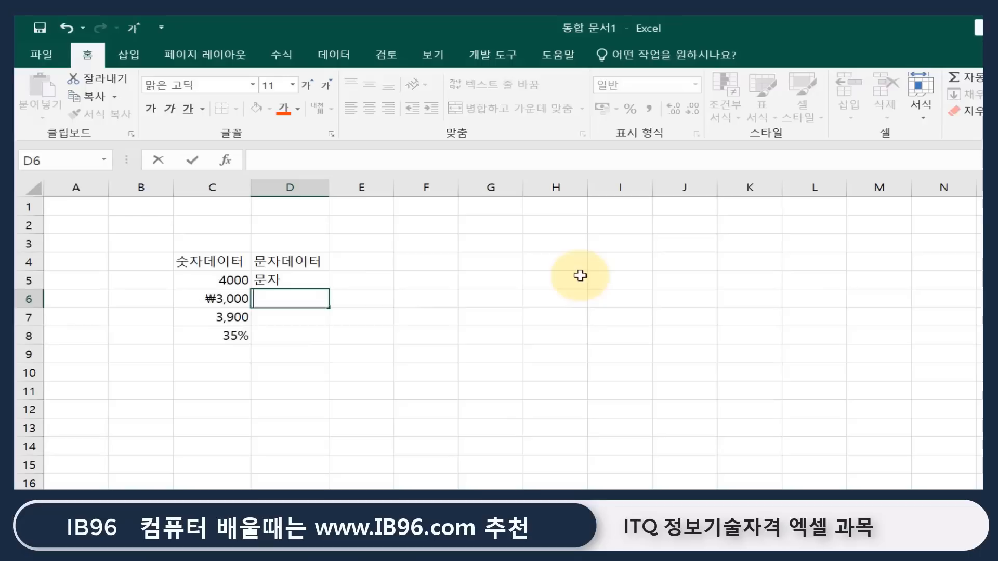
pyautogui.press('Hangul')
pyautogui.write('A3555')
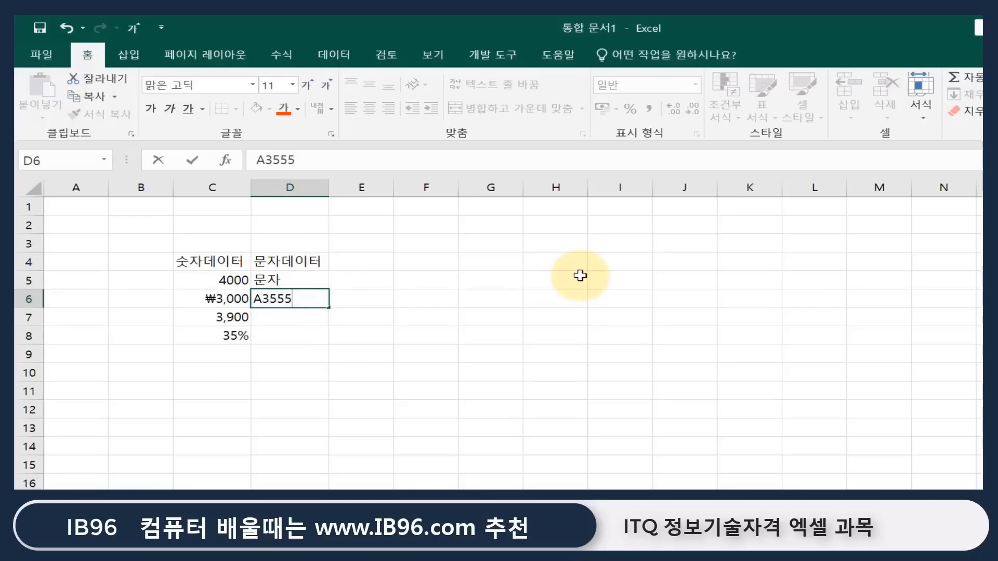
pyautogui.press('Return')
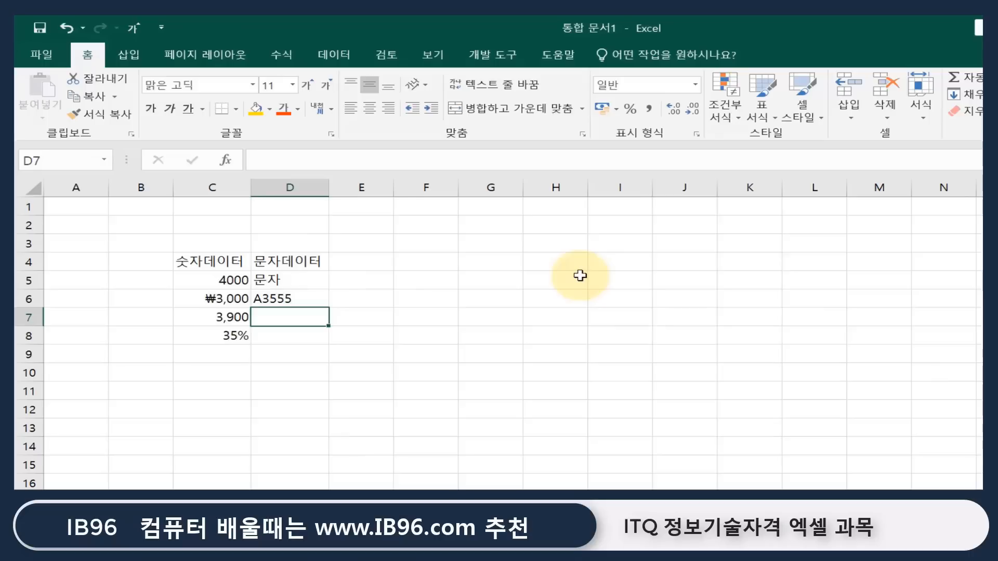
# Step: Enter 문자 in cell D7, replacing the mistyped Latin letters
pyautogui.write('an')
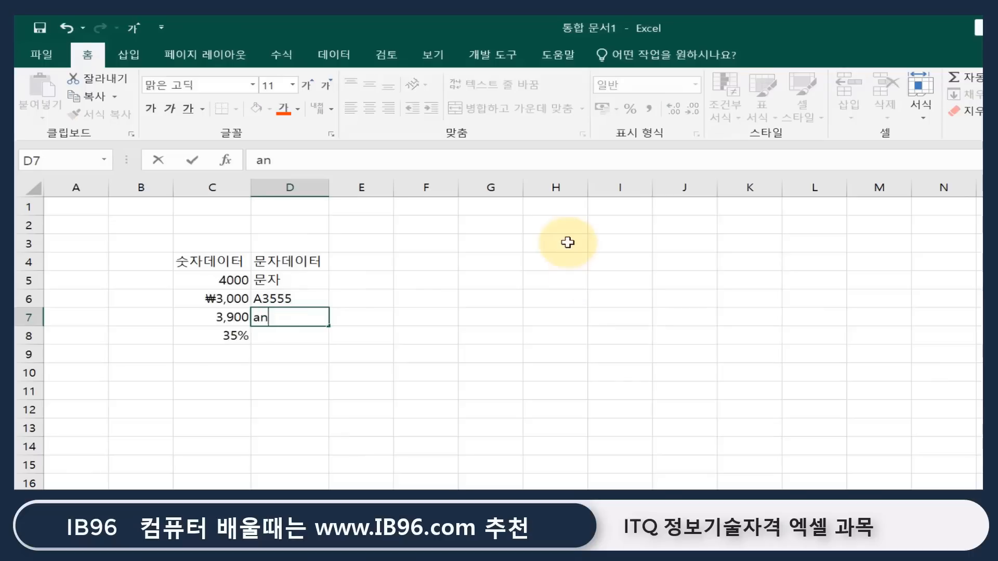
pyautogui.press('BackSpace')
pyautogui.press('BackSpace')
pyautogui.press('Hangul')
pyautogui.write('ㅁㅜㄴㅈㅏ')
pyautogui.press('Return')
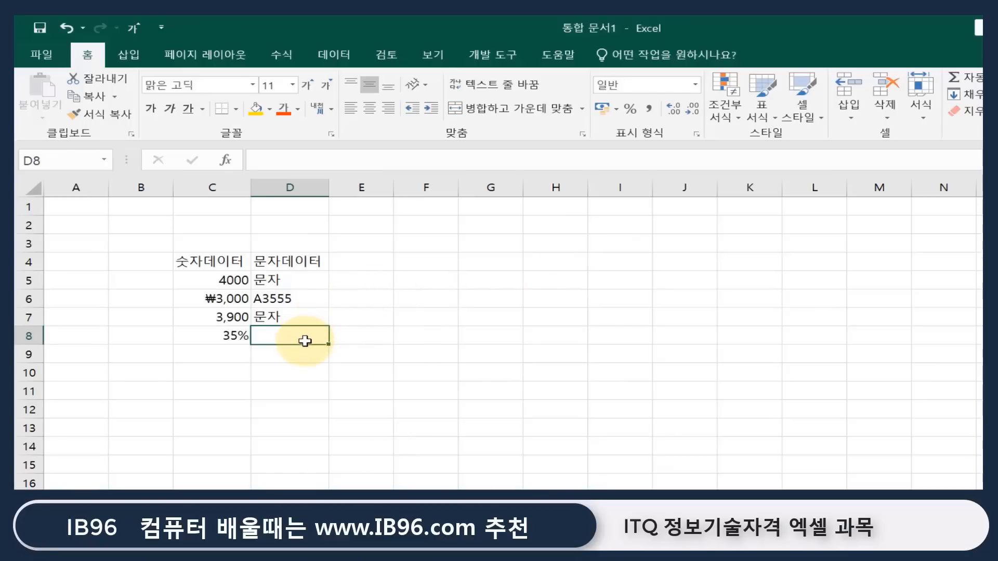
# Step: Enter 문자 and 데이터 on two separate lines inside cell D8, and select that cell again
pyautogui.click(289, 315)
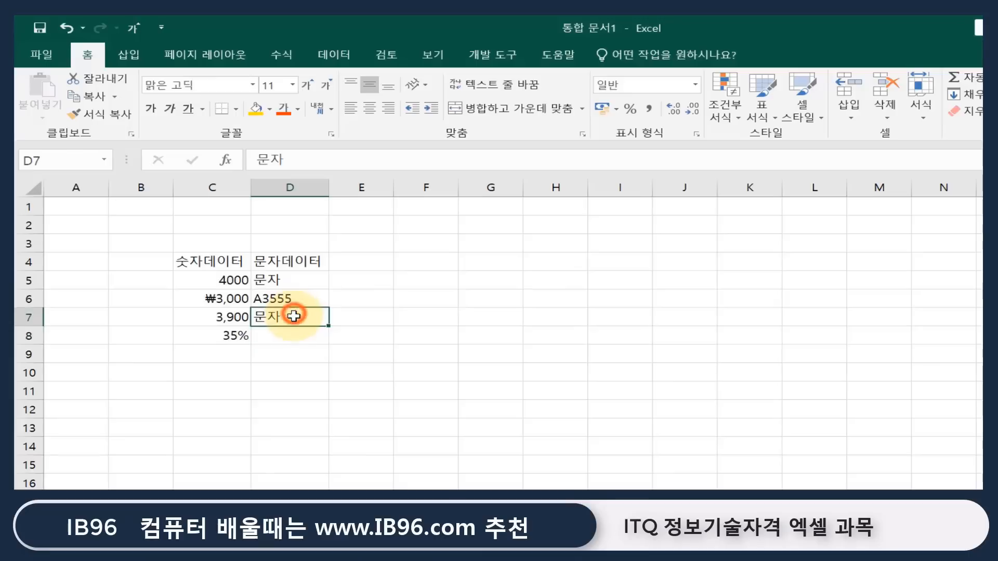
pyautogui.click(296, 334)
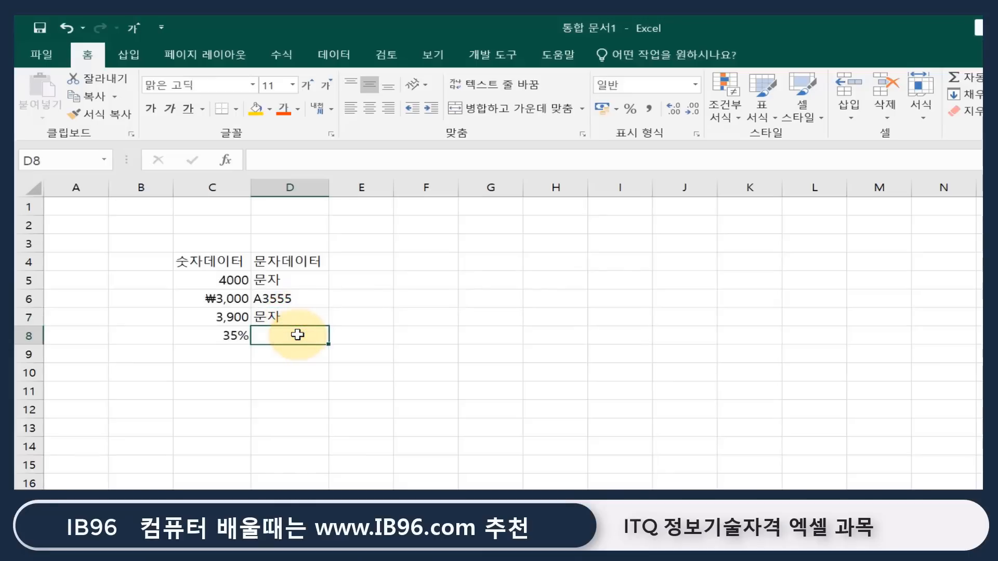
pyautogui.write('문자')
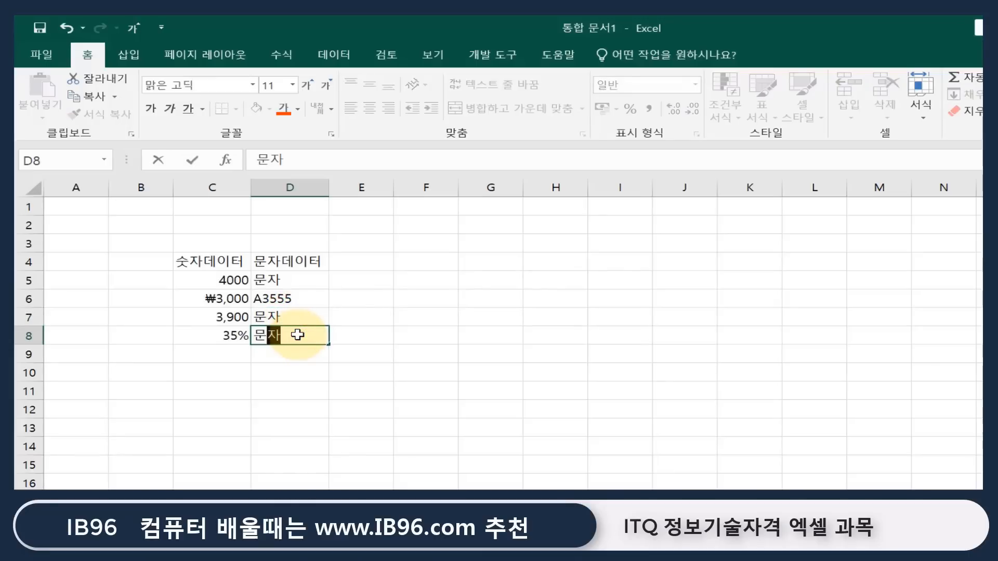
pyautogui.hotkey('alt', 'Return')
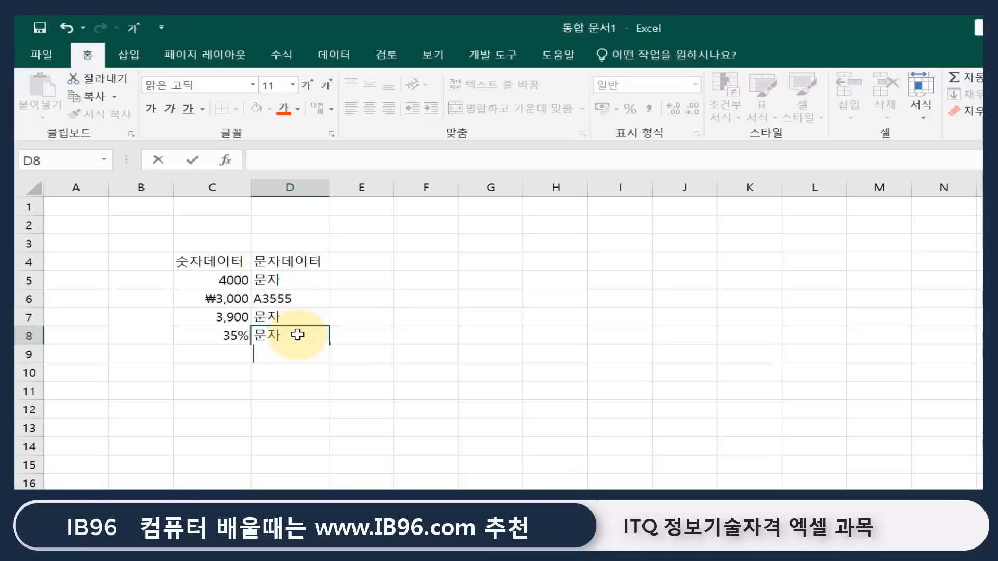
pyautogui.write('데이터')
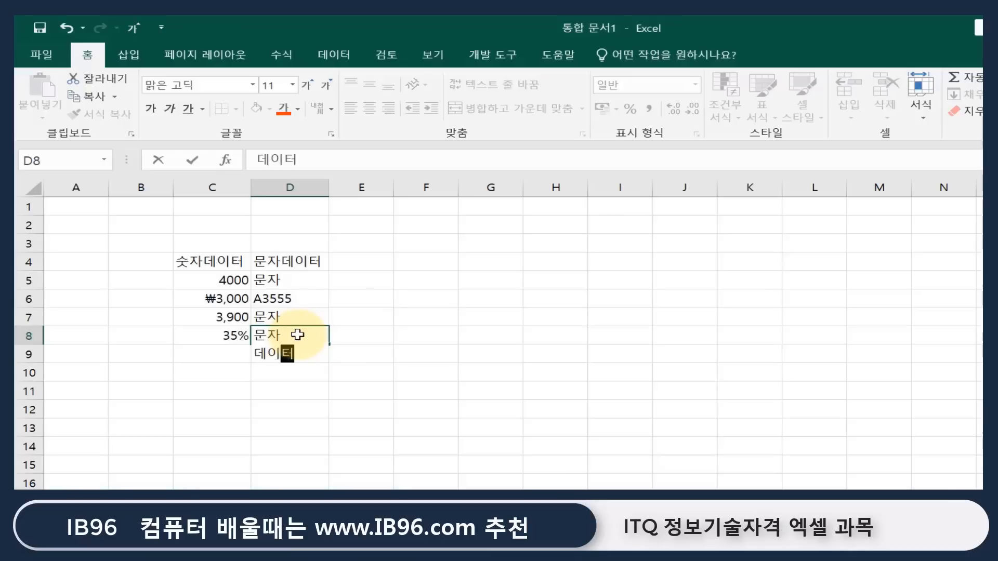
pyautogui.press('Return')
pyautogui.click(297, 335)
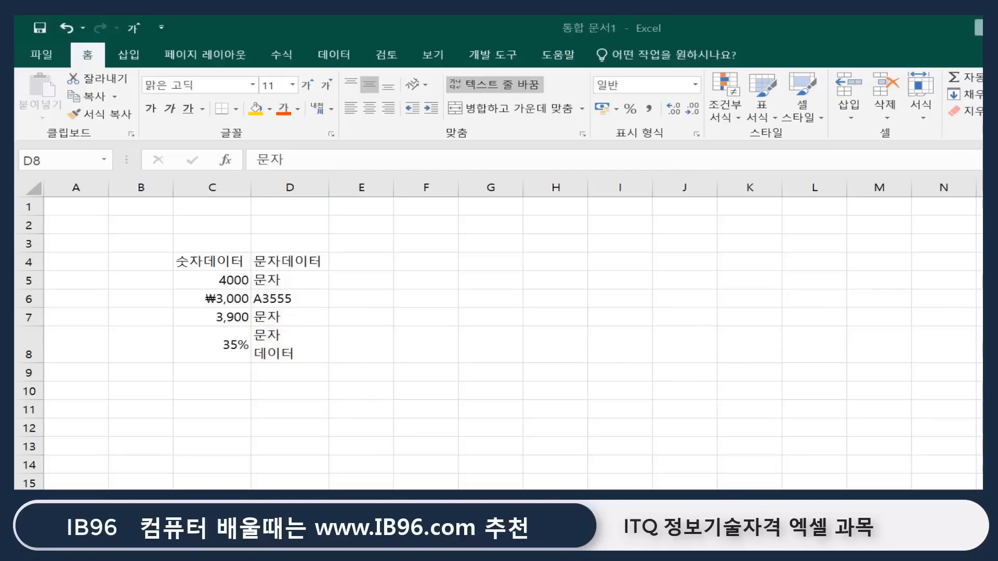
# Step: Enter the column heading 날짜/시간 in cell E4, beside 문자데이터
pyautogui.click(383, 256)
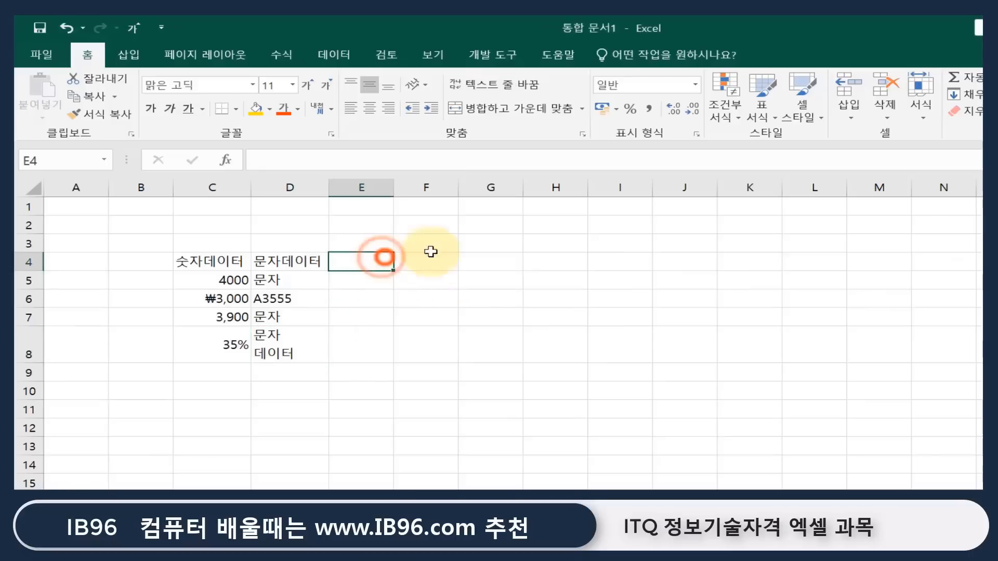
pyautogui.click(529, 245)
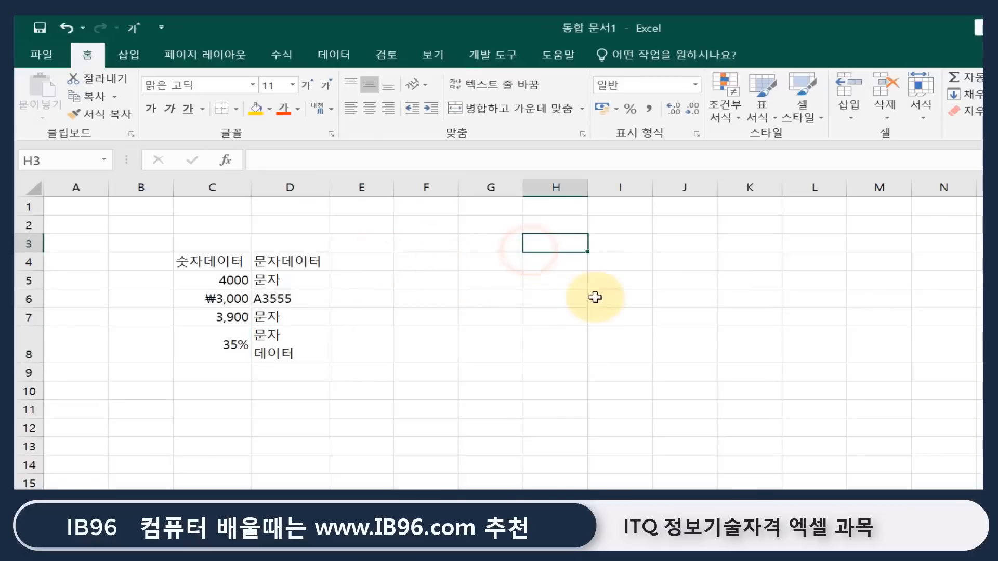
pyautogui.click(356, 261)
pyautogui.write('나')
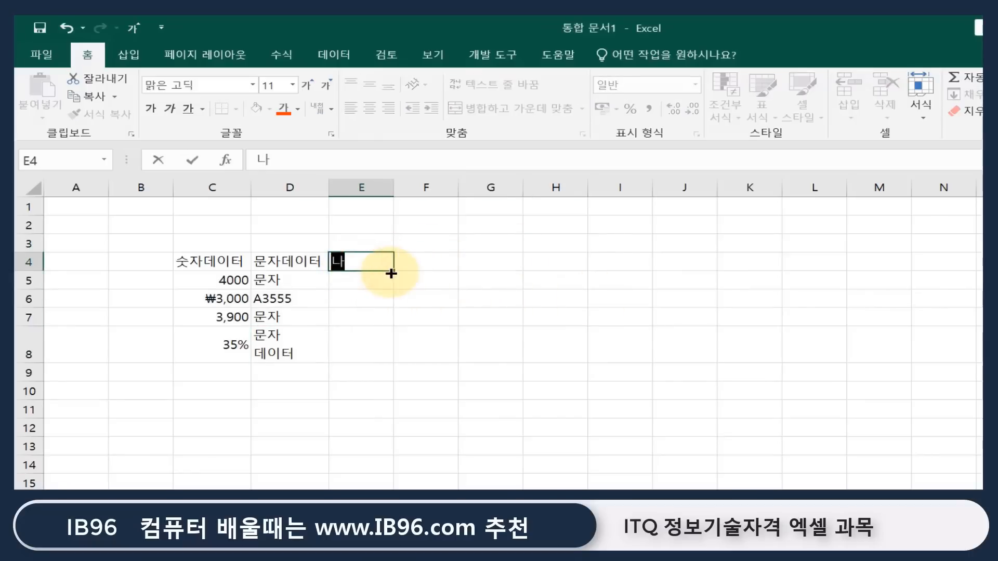
pyautogui.write('ㄹ짜/시간')
pyautogui.press('Return')
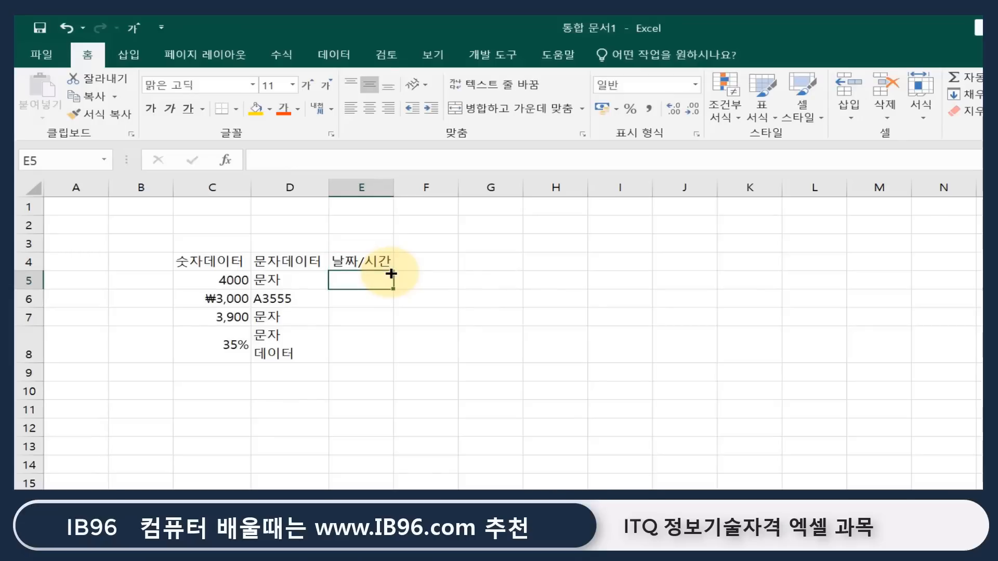
# Step: Enter the full date 2022-3-5 in cell E5 under 날짜/시간
pyautogui.write('-')
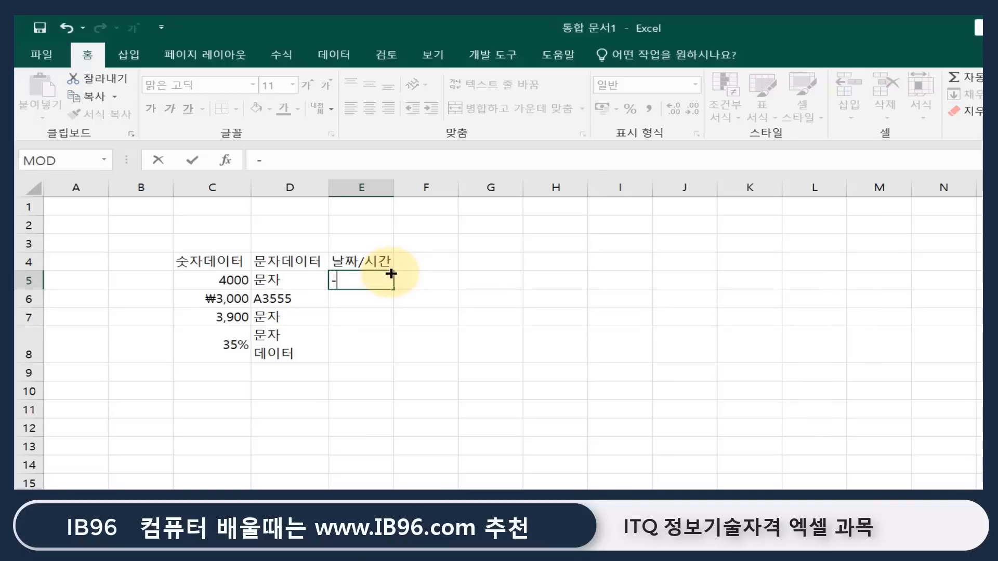
pyautogui.press('Escape')
pyautogui.write('201')
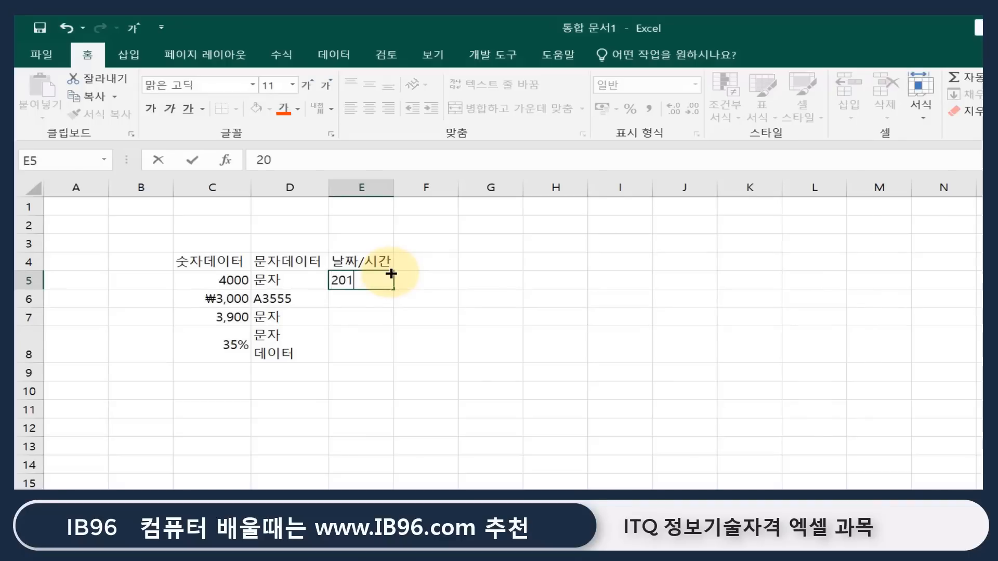
pyautogui.press('BackSpace')
pyautogui.write('22-3-5')
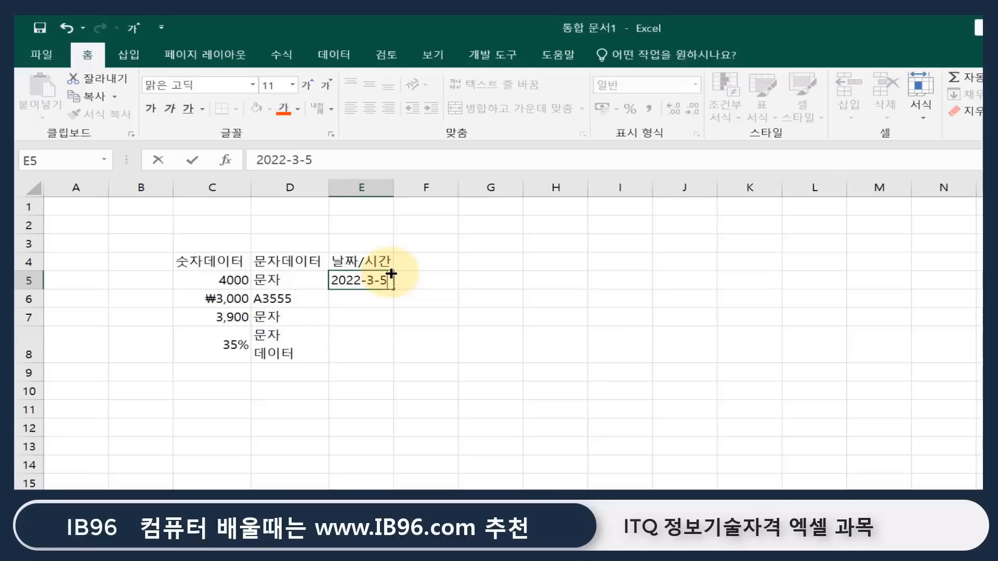
pyautogui.press('Return')
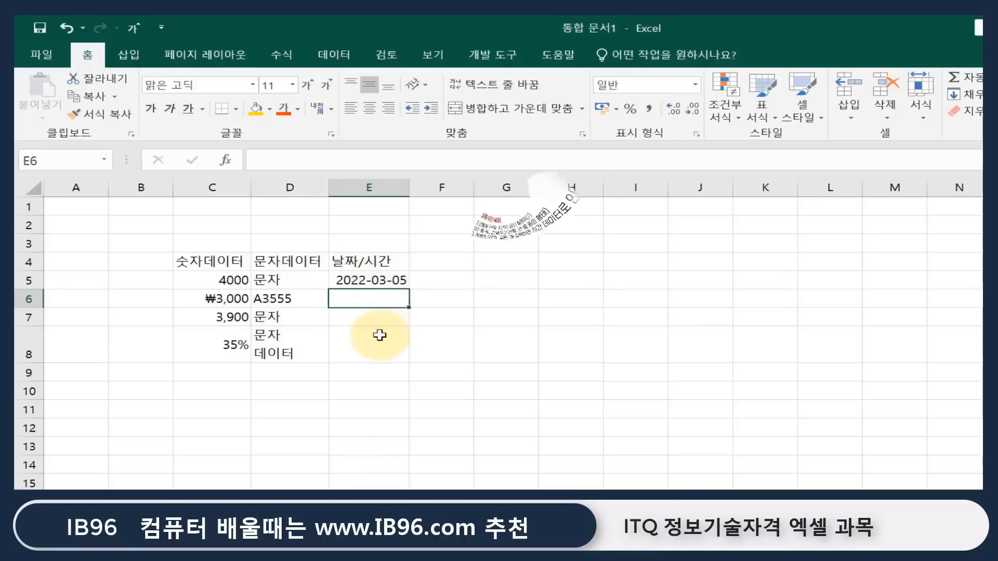
# Step: Enter the month-day dates 2-5 in E6 and 3/5 in E7, using a hyphen and a slash as separators
pyautogui.write('2-5')
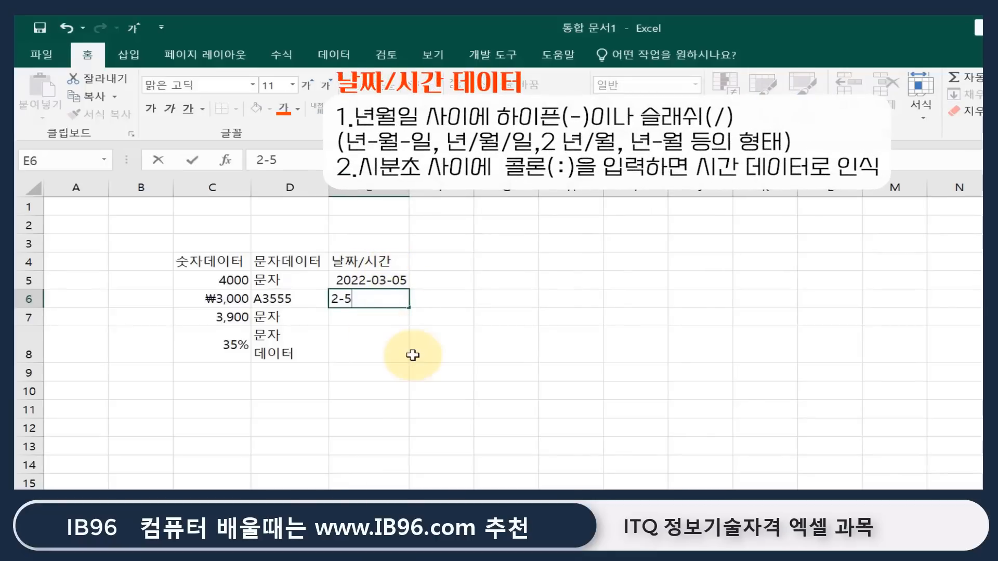
pyautogui.press('Return')
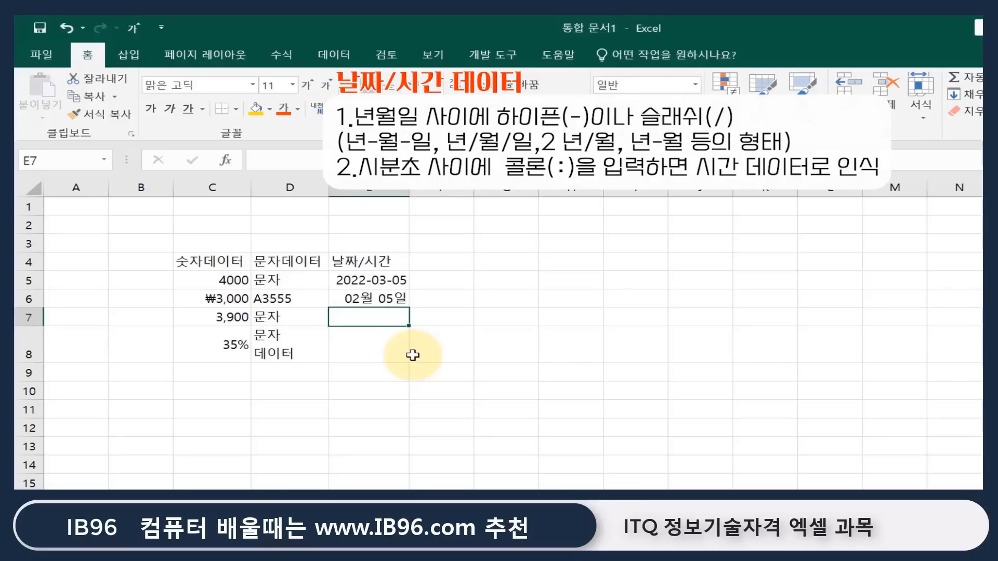
pyautogui.write('3')
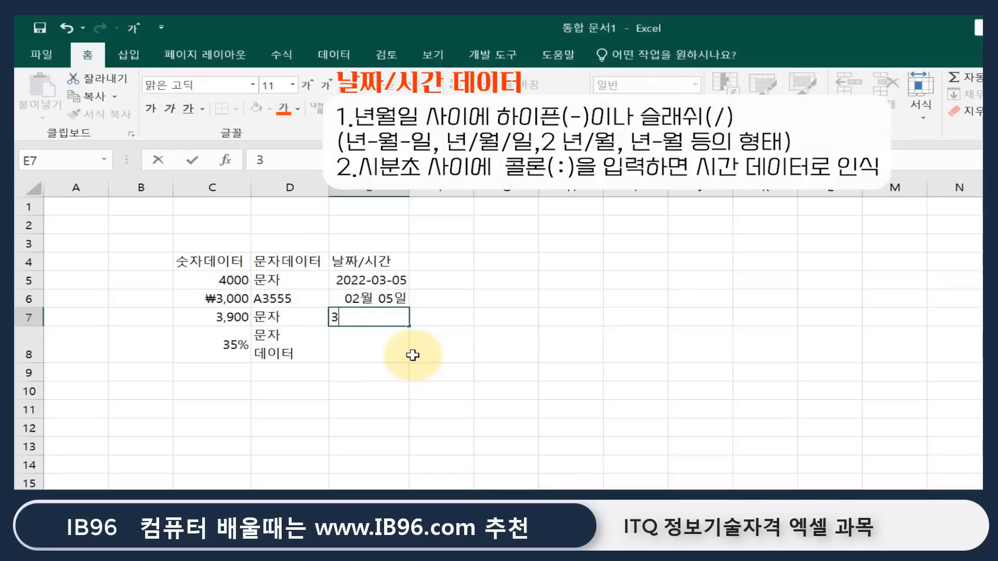
pyautogui.write('/5')
pyautogui.press('Return')
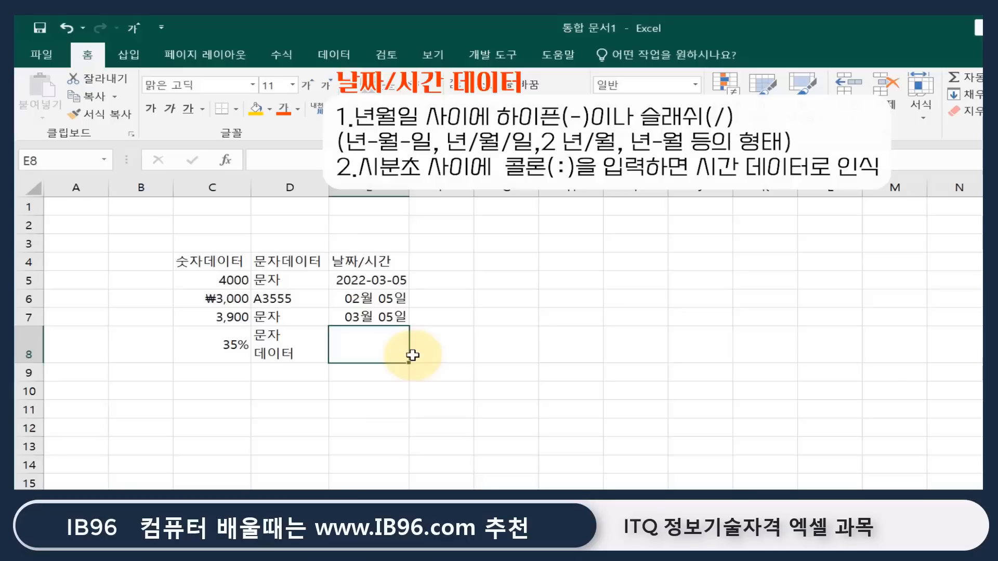
# Step: Enter the time 2:30:45 in cell E8 under 날짜/시간
pyautogui.write('2:3')
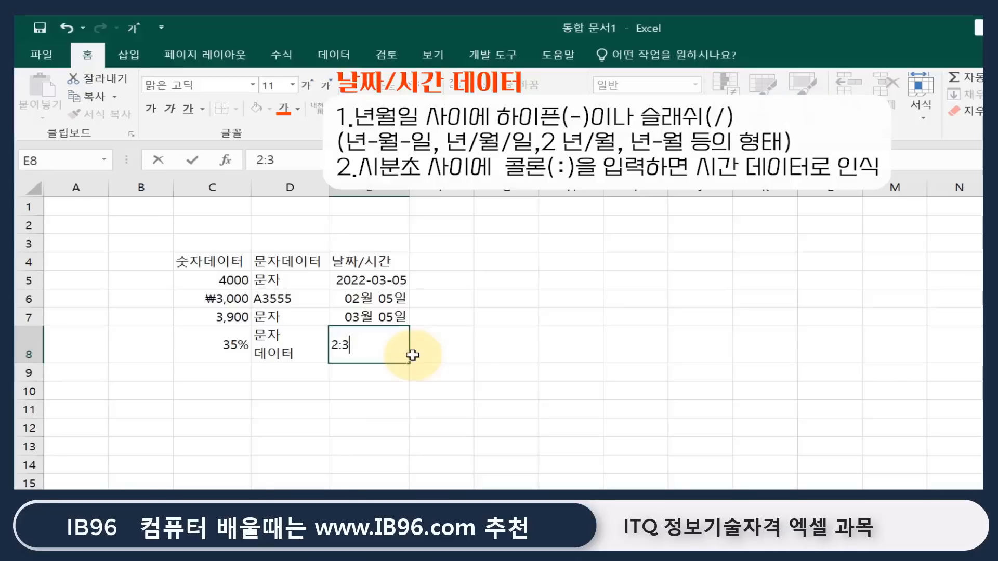
pyautogui.write('0:45')
pyautogui.press('Return')
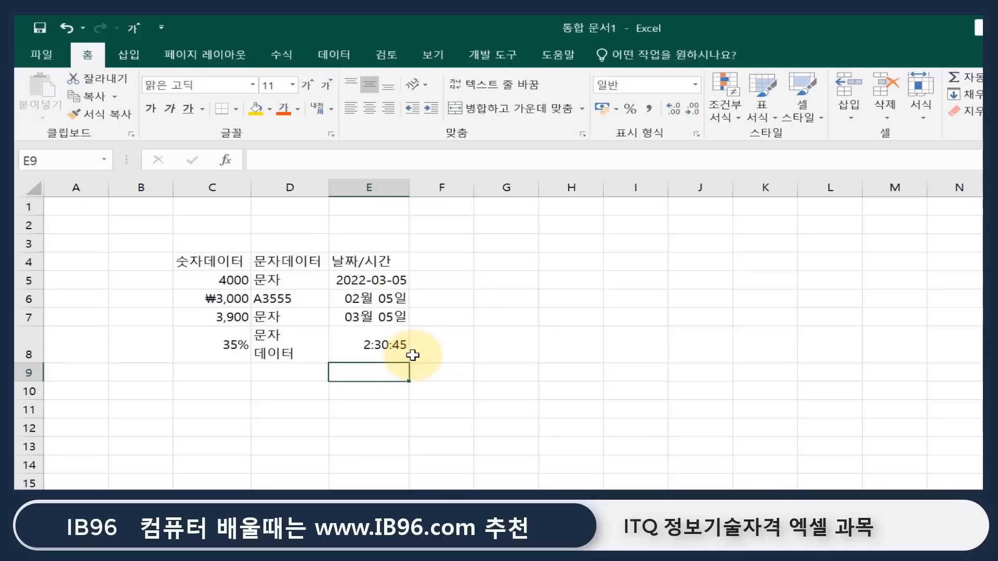
# Step: Enter the column heading 한자/특수문자 in cell F4
pyautogui.press('Right')
pyautogui.press('Up')
pyautogui.press('Up')
pyautogui.press('Up')
pyautogui.press('Up')
pyautogui.press('Up')
pyautogui.write('ㅎ')
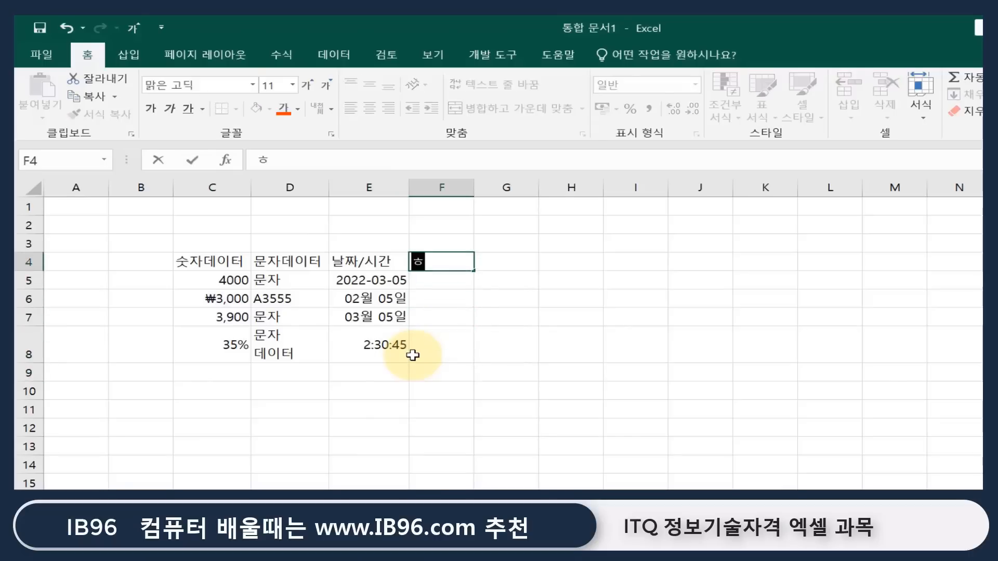
pyautogui.write('ㅏㄴㅈ')
pyautogui.press('BackSpace')
pyautogui.write('ㅈ')
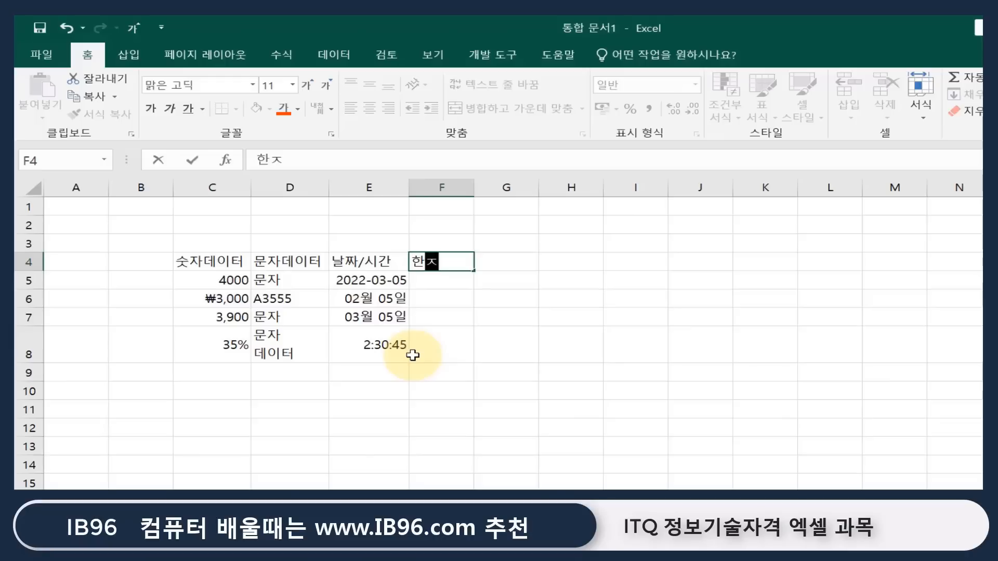
pyautogui.write('ㅏ/ㅌㅡㄱㅅㅜ')
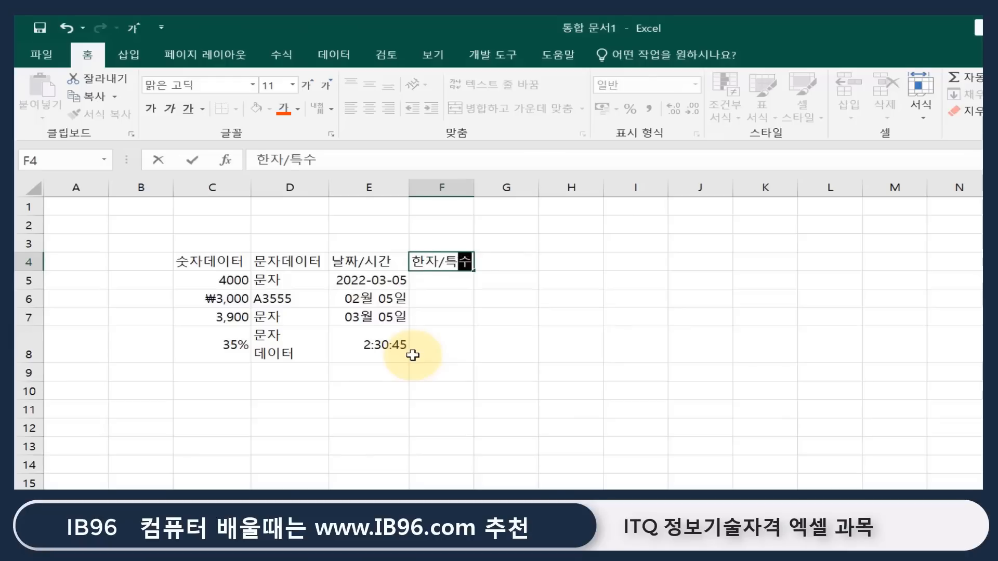
pyautogui.write('ㅁㅜㄴㅈㅏ')
pyautogui.press('Return')
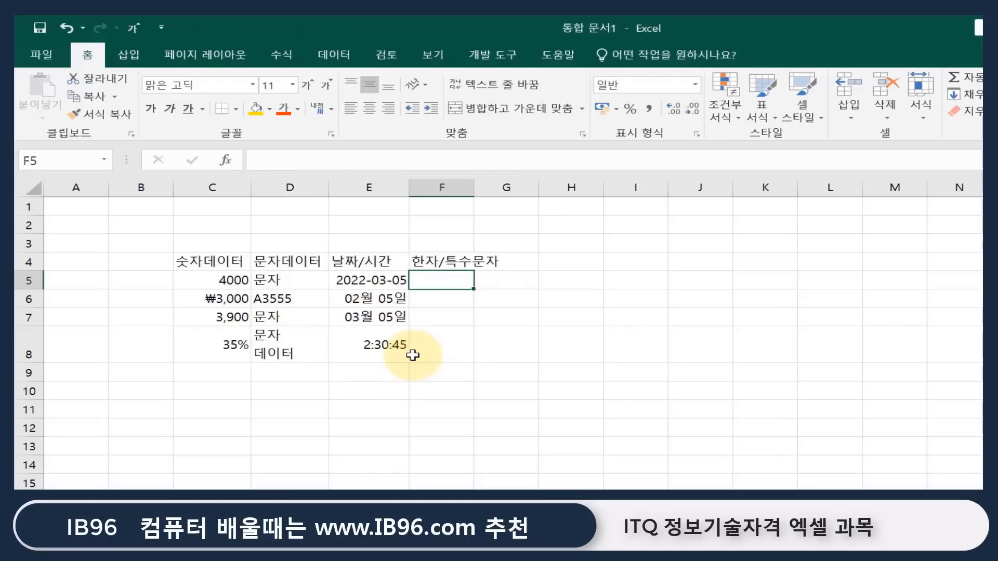
# Step: Enter 입 in cell F5 and convert it to the Hanja 入 (들 입)
pyautogui.write('ㅇㅣㅂ')
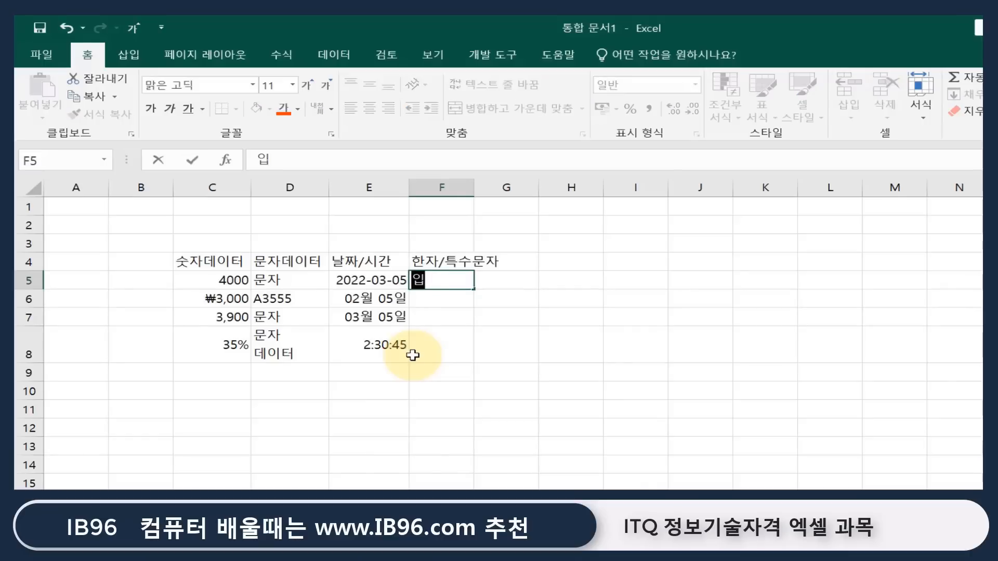
pyautogui.press('Hangul_Hanja')
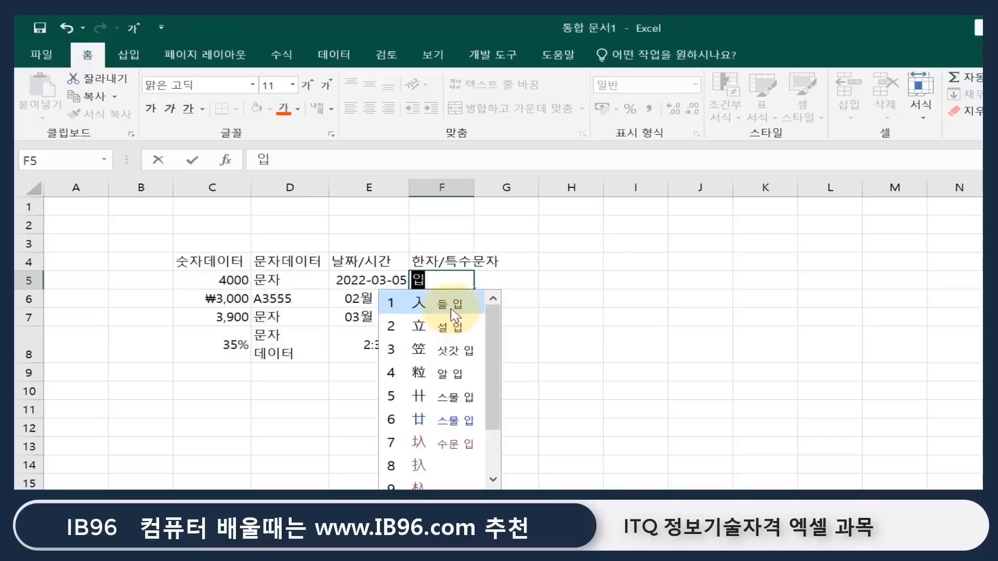
pyautogui.click(430, 303)
# Step: Insert the Wingdings smiley face symbol in cell F6 and confirm the entry
pyautogui.click(441, 299)
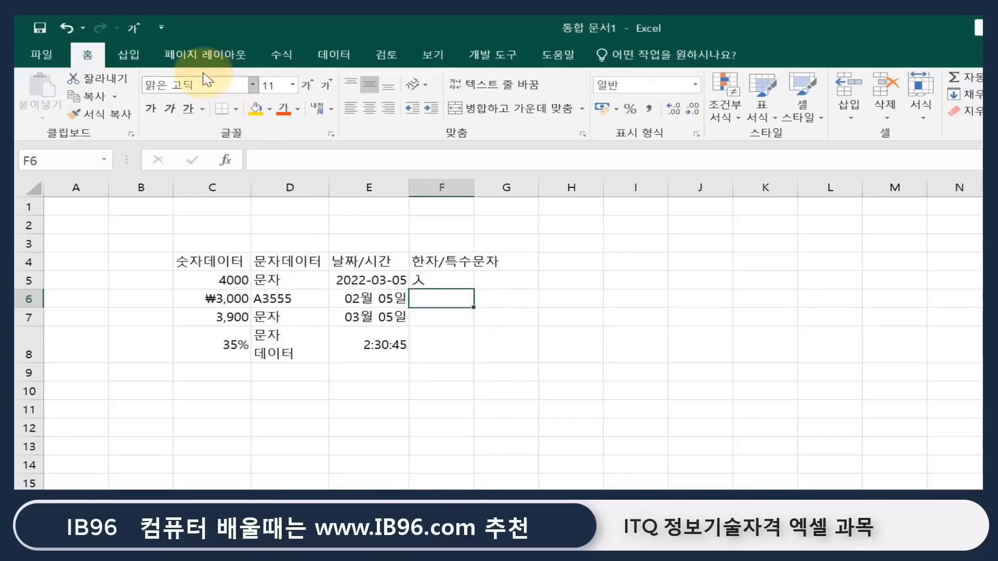
pyautogui.click(121, 54)
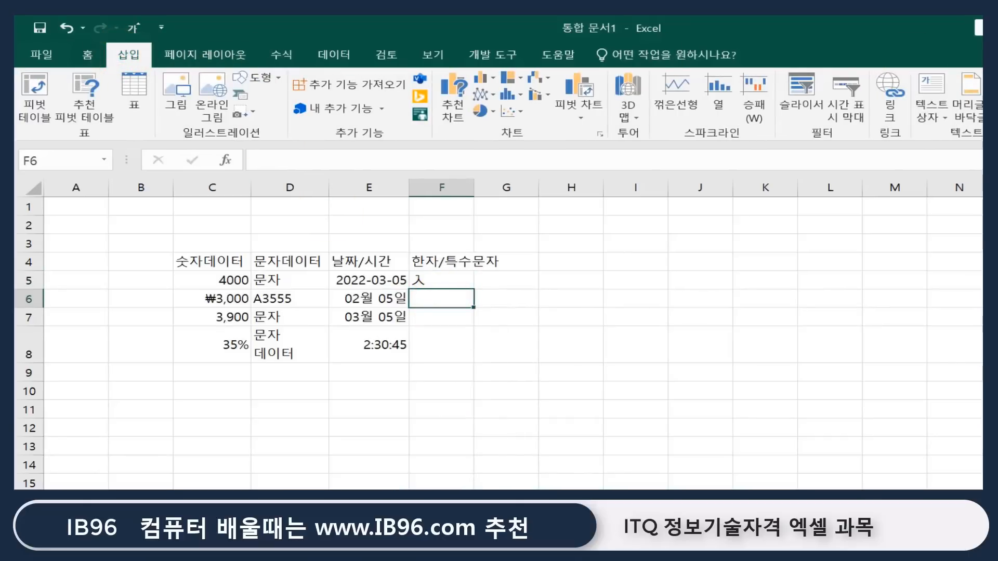
pyautogui.click(987, 99)
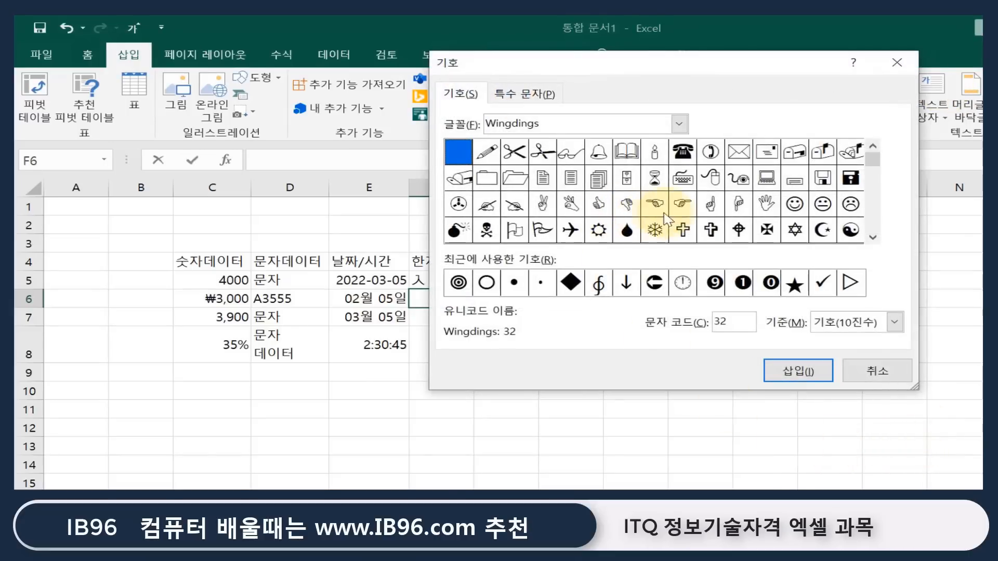
pyautogui.doubleClick(795, 208)
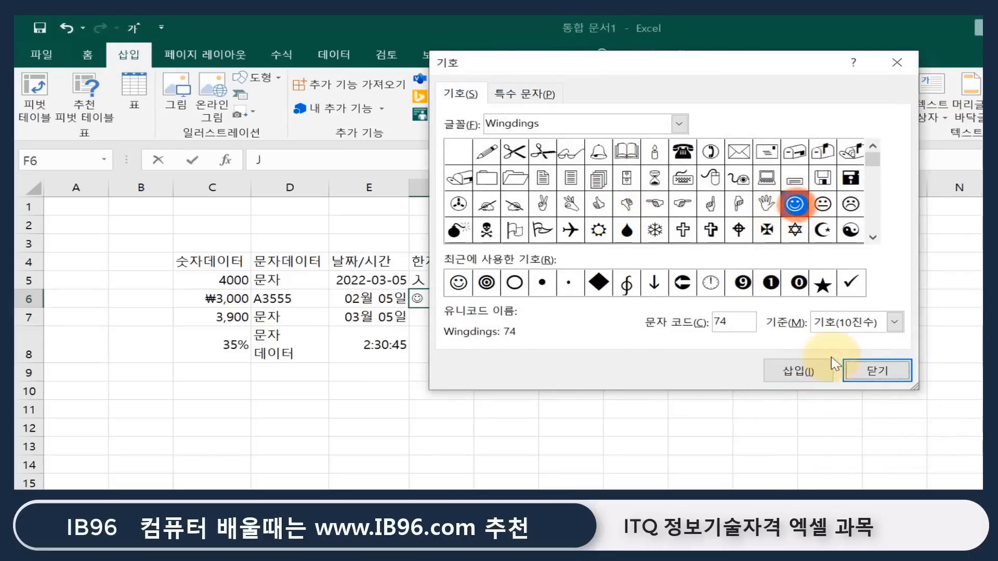
pyautogui.click(883, 370)
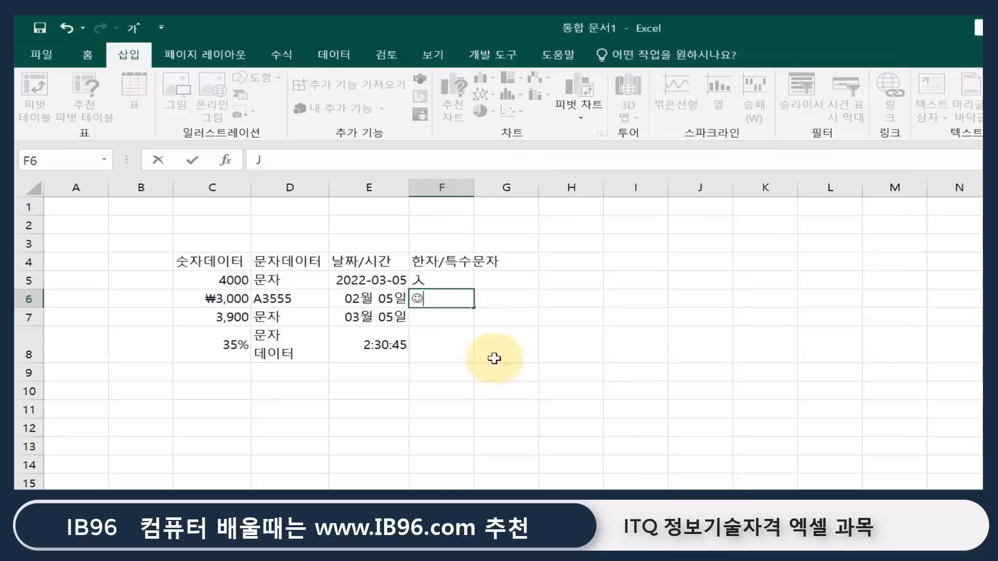
pyautogui.click(439, 315)
# Step: Enter the column heading 수식 in G4 and widen column F to fit its 한자/특수문자 heading
pyautogui.click(508, 259)
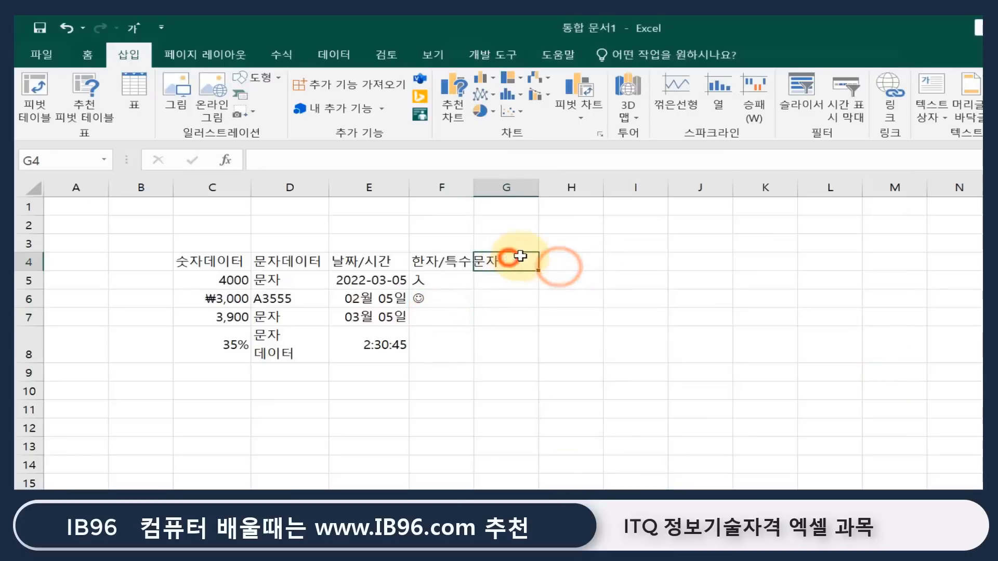
pyautogui.write('수식')
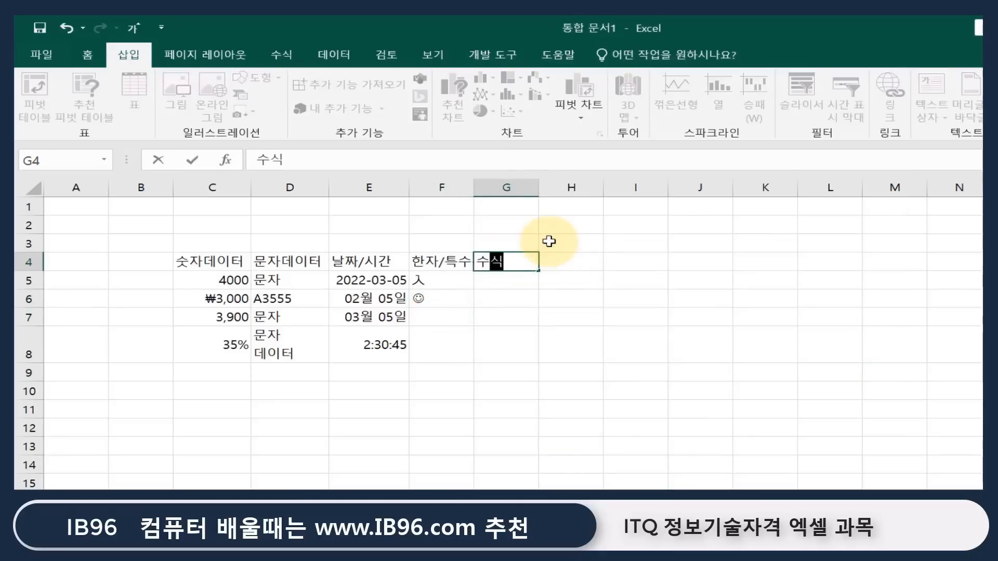
pyautogui.press('Return')
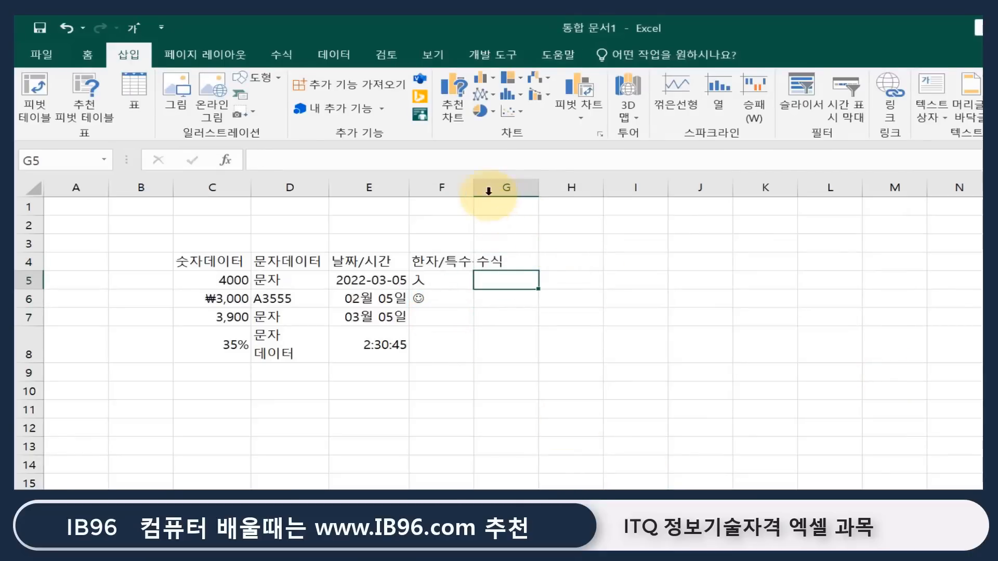
pyautogui.moveTo(473, 188); pyautogui.dragTo(502, 192)
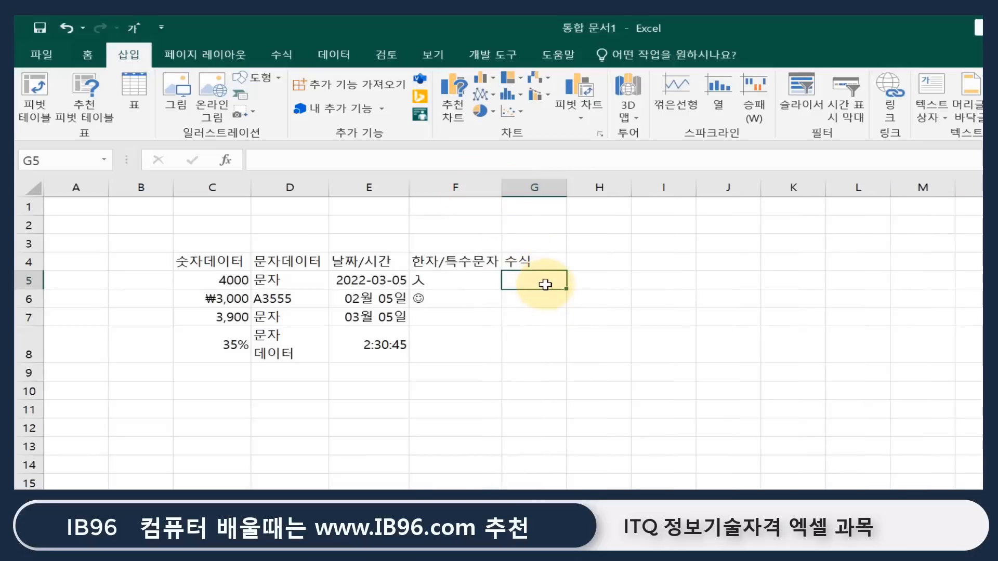
# Step: Enter the formula =4-2 in cell G5 under 수식
pyautogui.write('=')
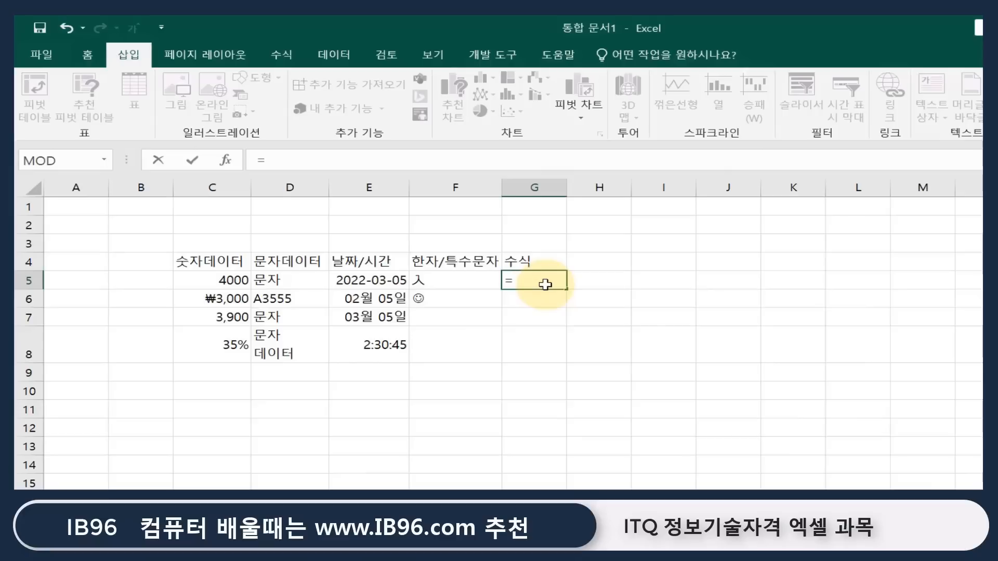
pyautogui.write('4-2')
pyautogui.press('Return')
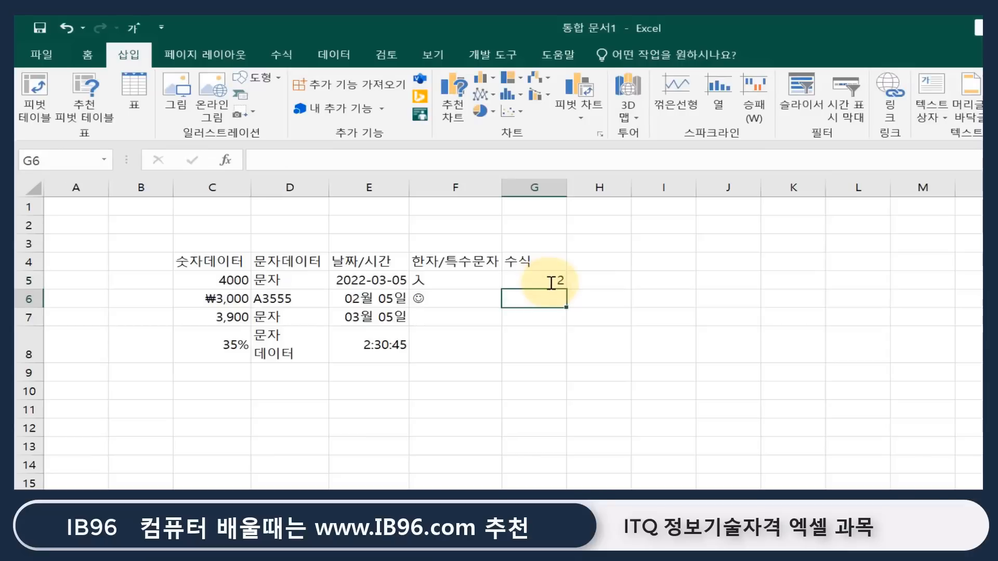
# Step: Examine the formula behind the result in G5, both in the formula bar and inside the cell
pyautogui.click(551, 281)
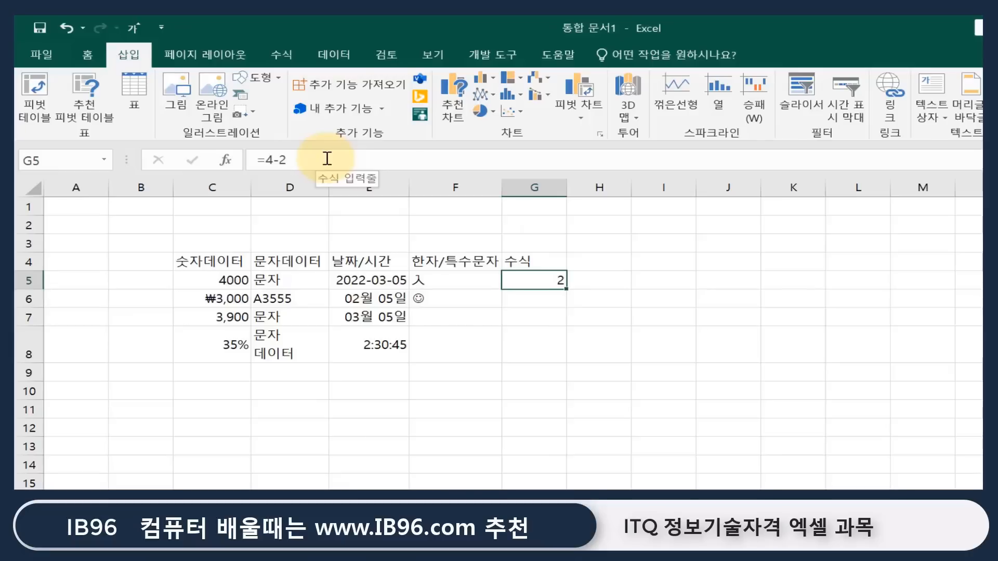
pyautogui.doubleClick(531, 283)
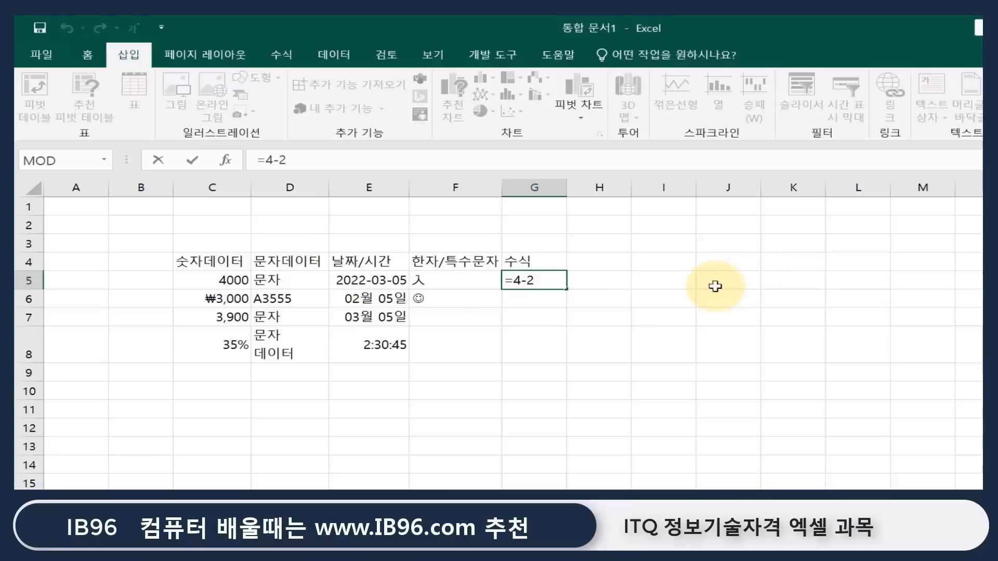
pyautogui.hotkey('ctrl', 'Return')
# Step: Enter the multiplication formula =4*4 in cell G6 under 수식
pyautogui.click(545, 298)
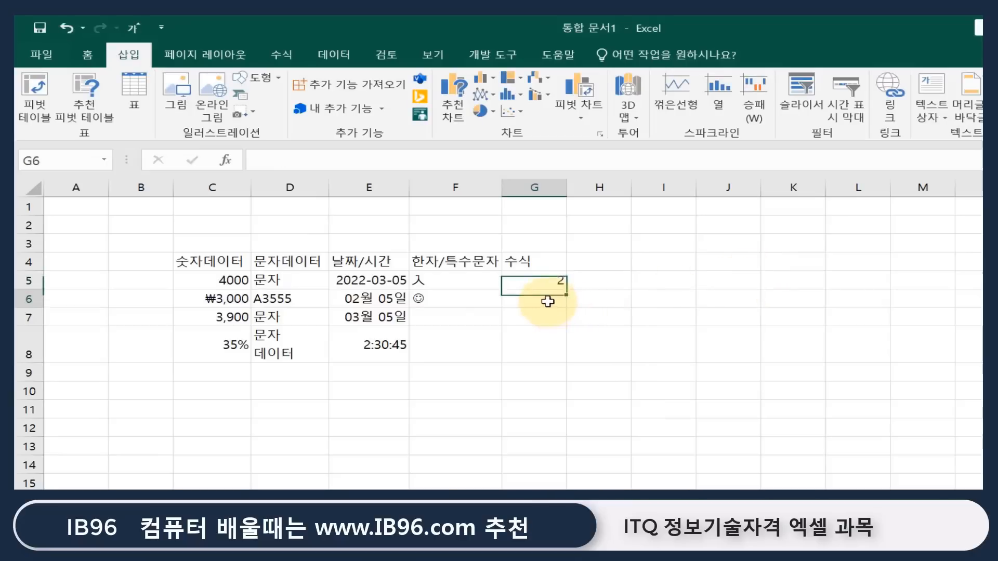
pyautogui.write('=')
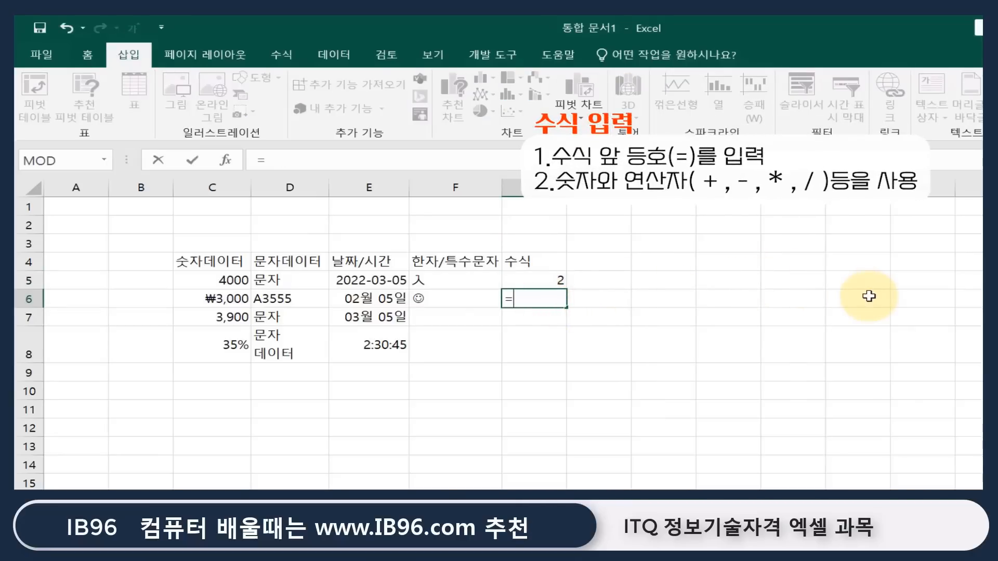
pyautogui.write('4*4')
pyautogui.press('Return')
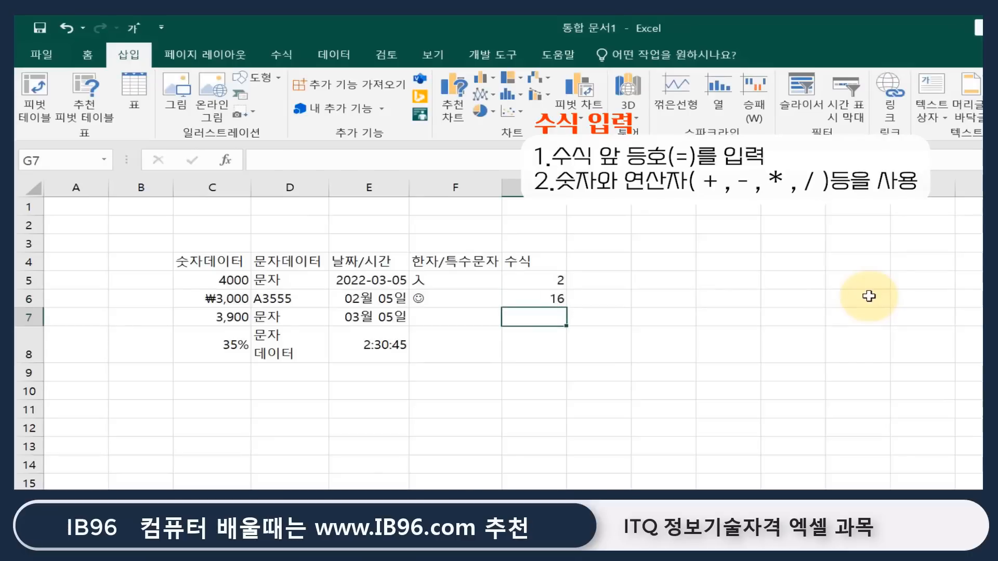
# Step: Enter the addition formula =3+2 in cell G7 and check it in the formula bar
pyautogui.write('=')
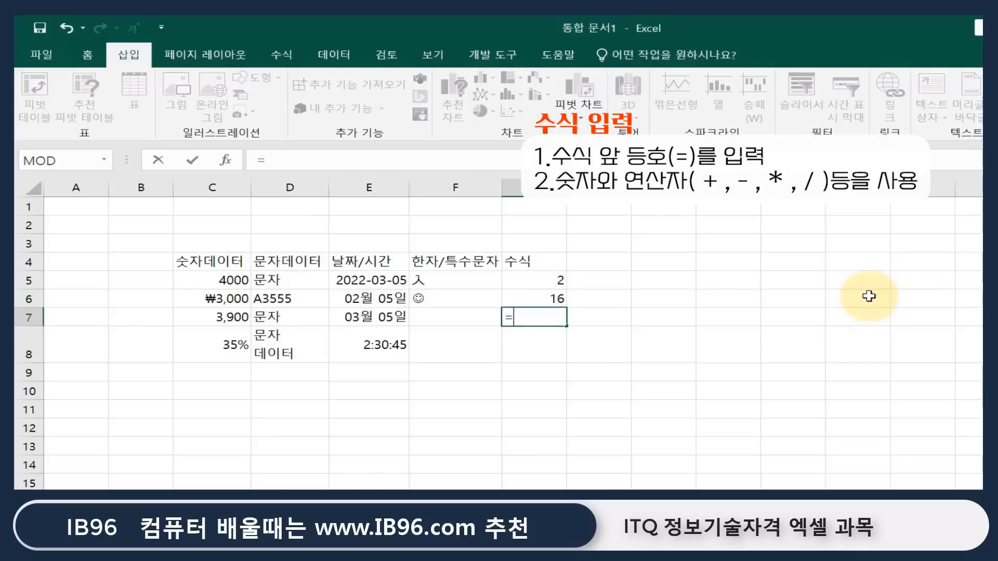
pyautogui.write('3+2')
pyautogui.press('Return')
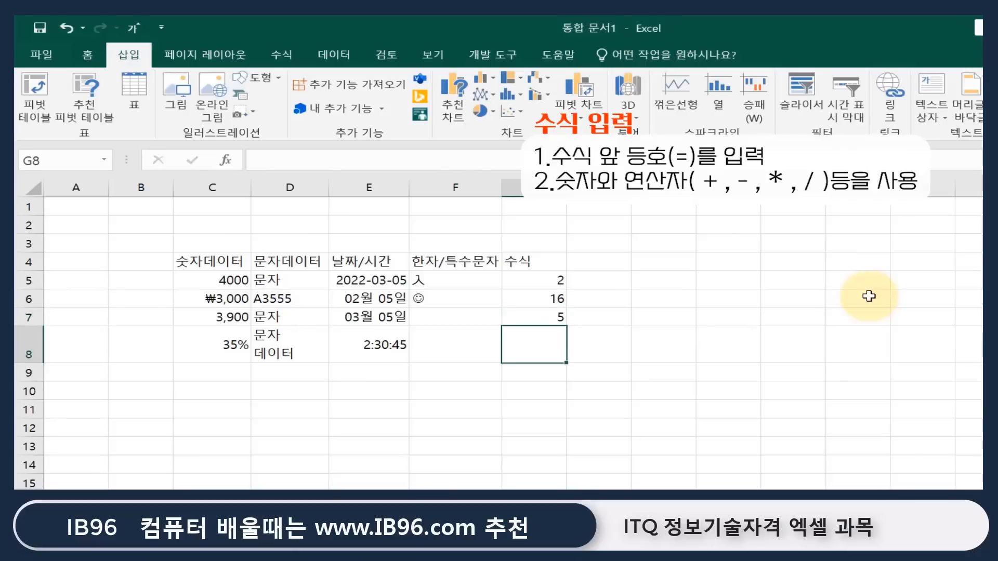
pyautogui.press('Up')
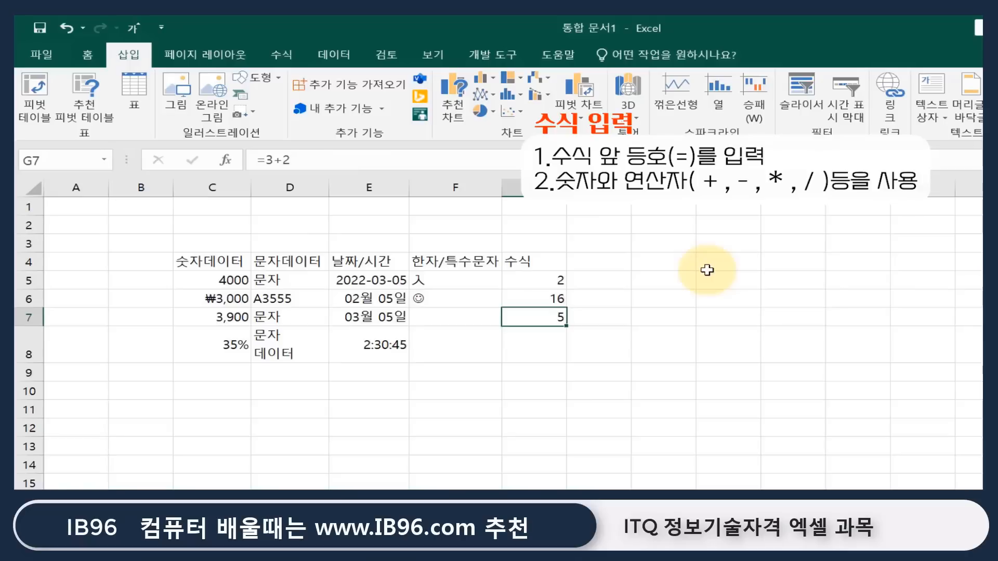
# Step: Start a formula in cell G8 with a reference to cell G5
pyautogui.click(551, 341)
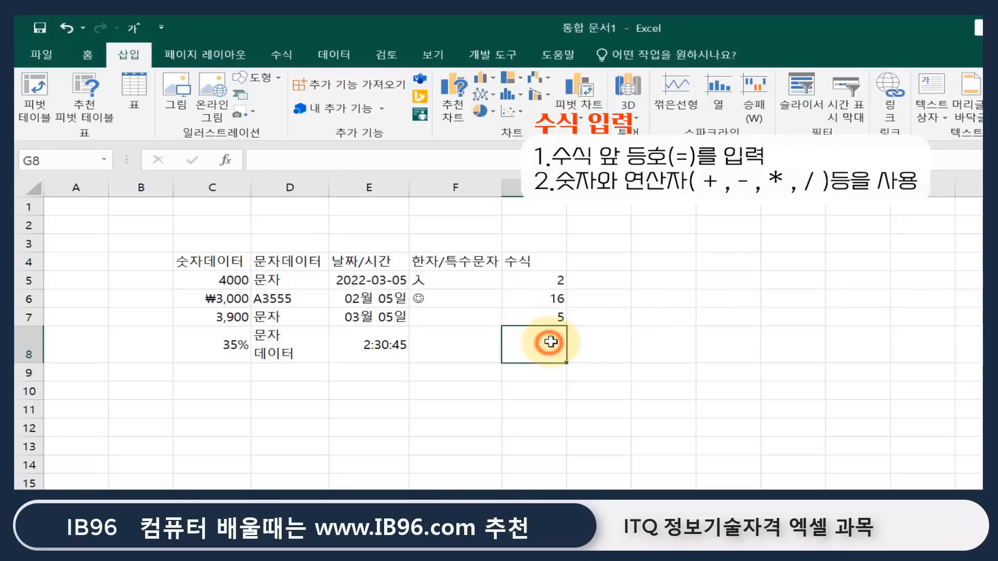
pyautogui.write('=')
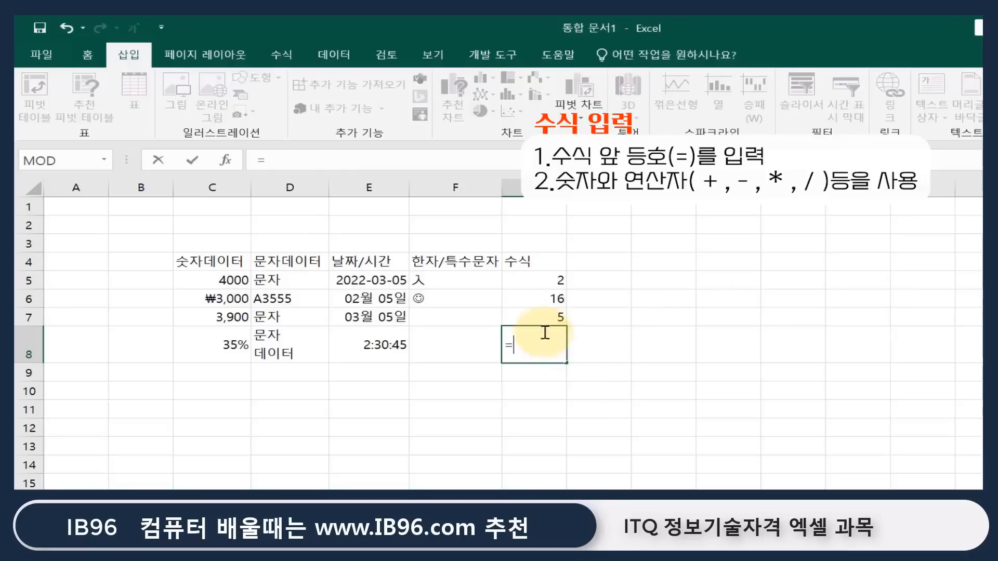
pyautogui.click(529, 282)
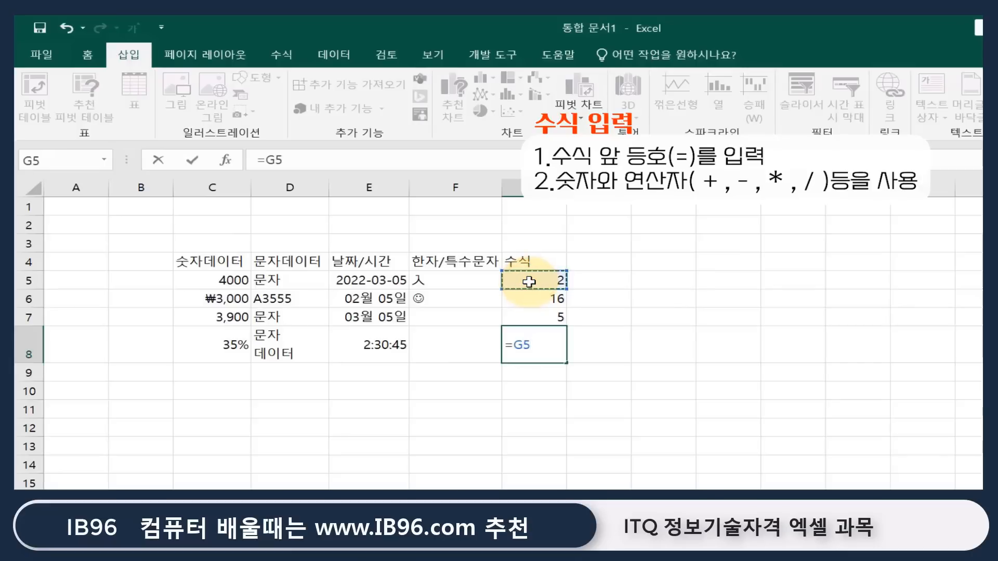
# Step: Complete the formula in cell G8 as =G5-G7
pyautogui.write('-')
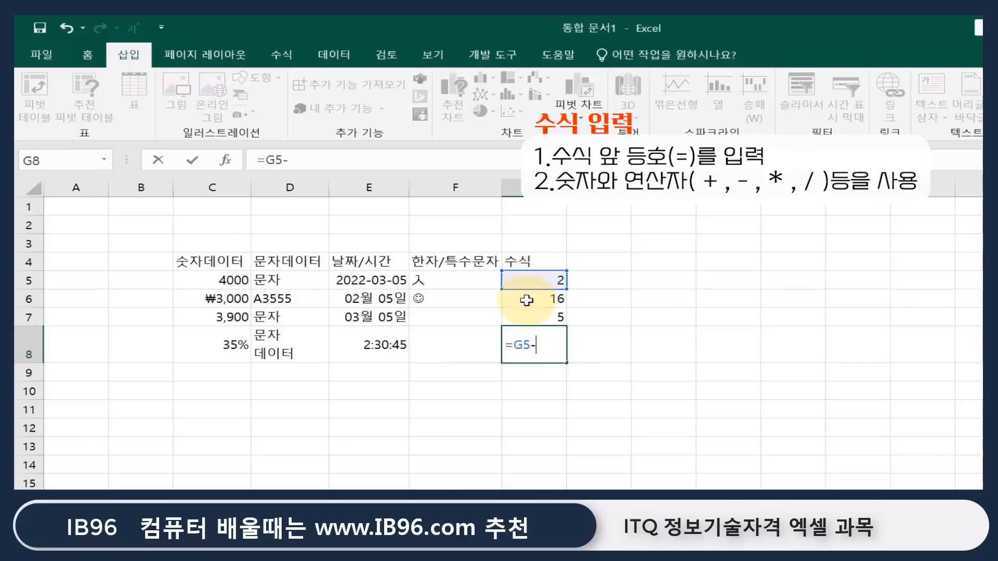
pyautogui.click(527, 321)
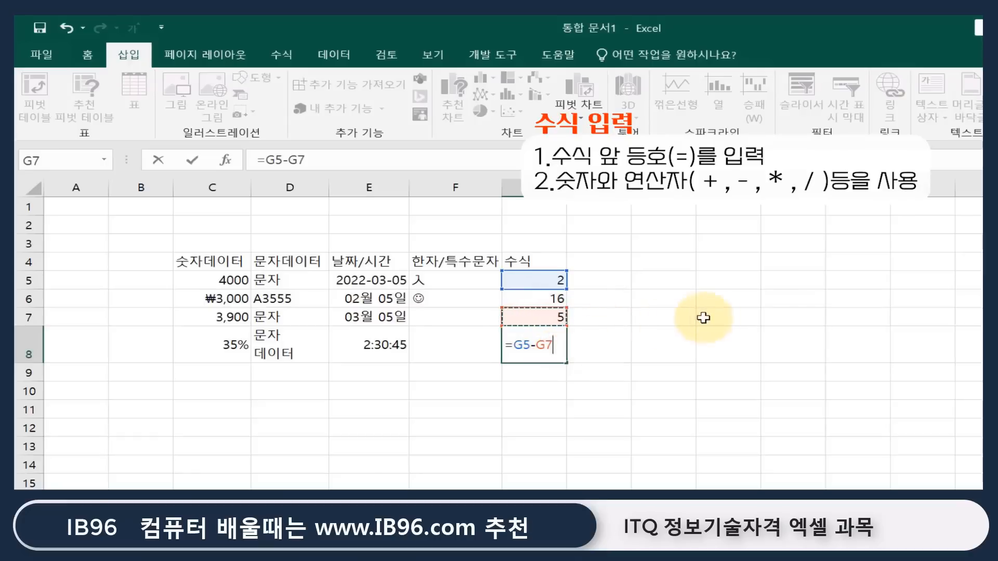
pyautogui.press('Return')
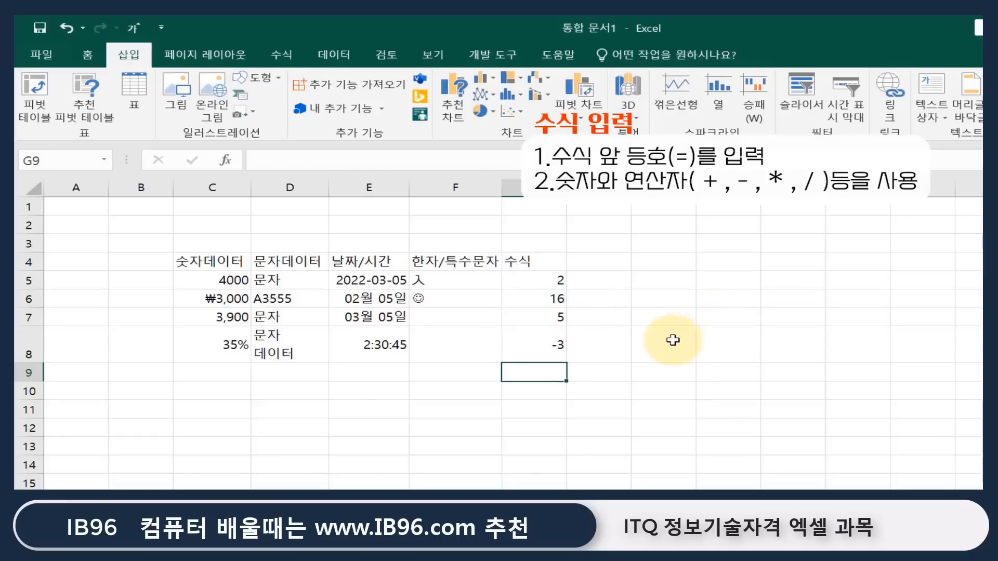
pyautogui.click(516, 355)
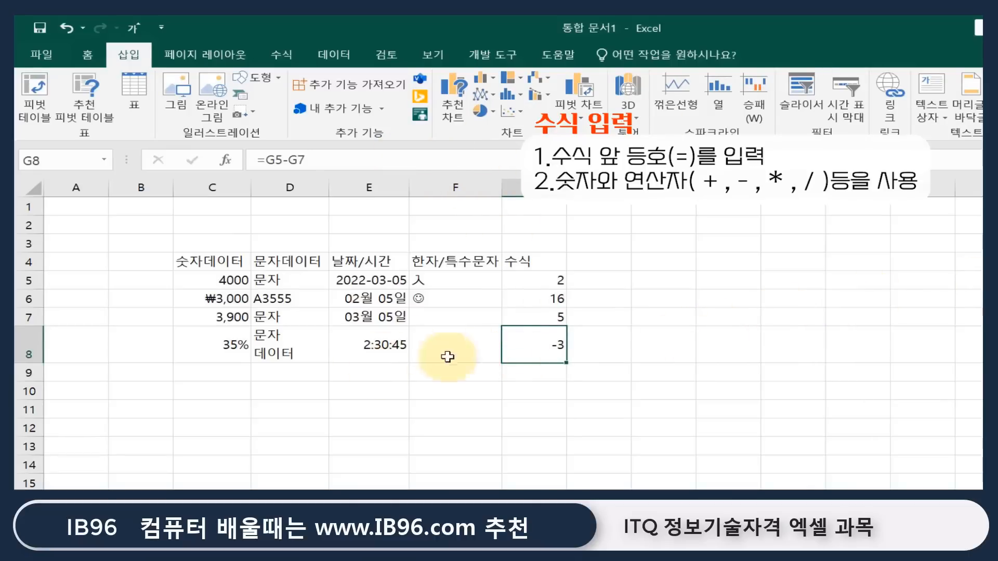
pyautogui.click(548, 373)
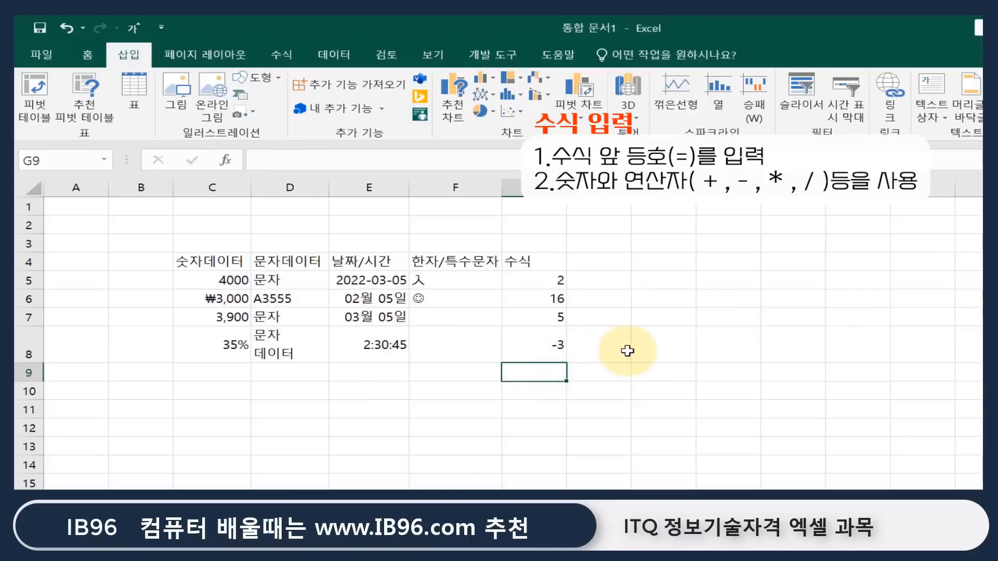
pyautogui.press('F2')
pyautogui.write('+ - ')
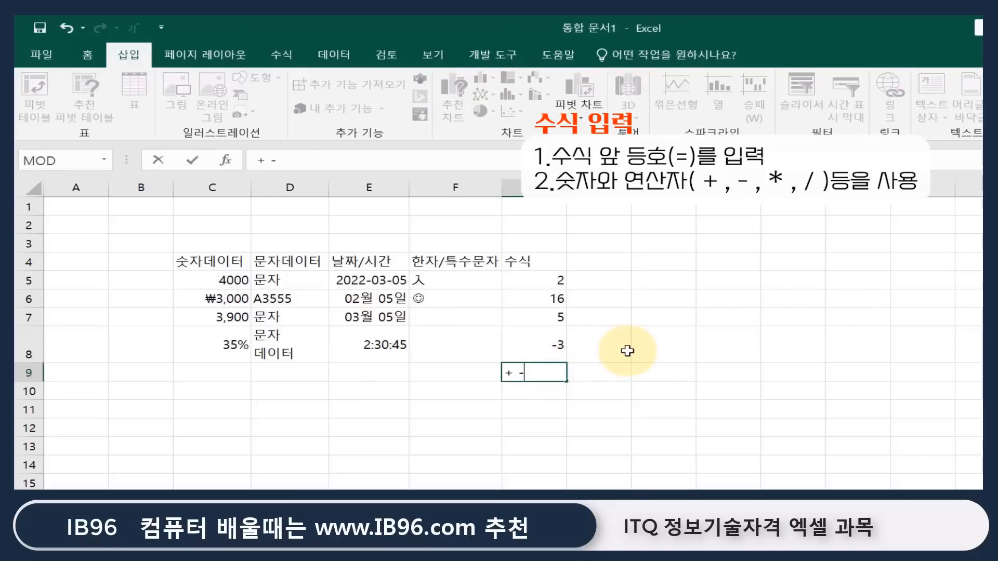
pyautogui.write('/ * ^')
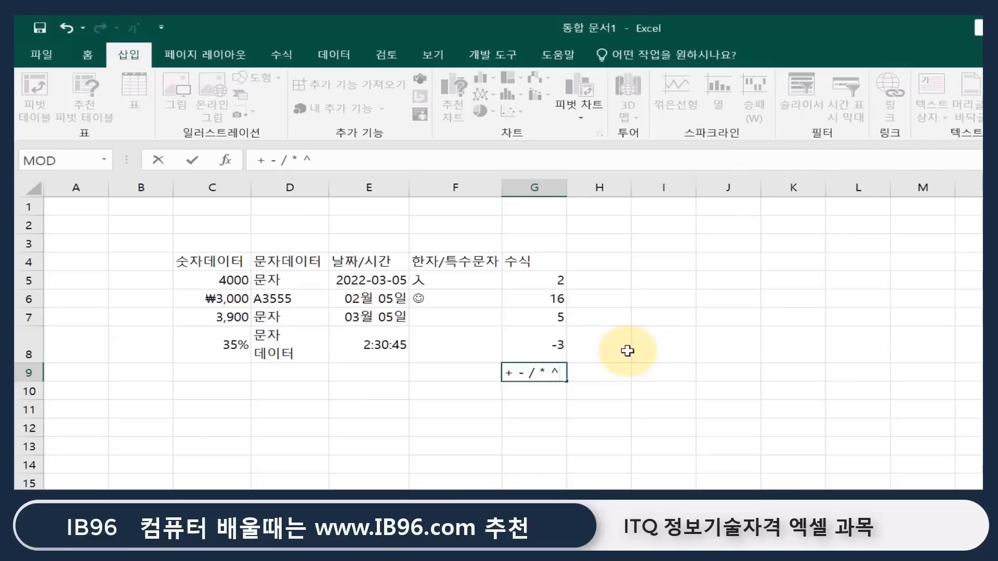
pyautogui.click(627, 351)
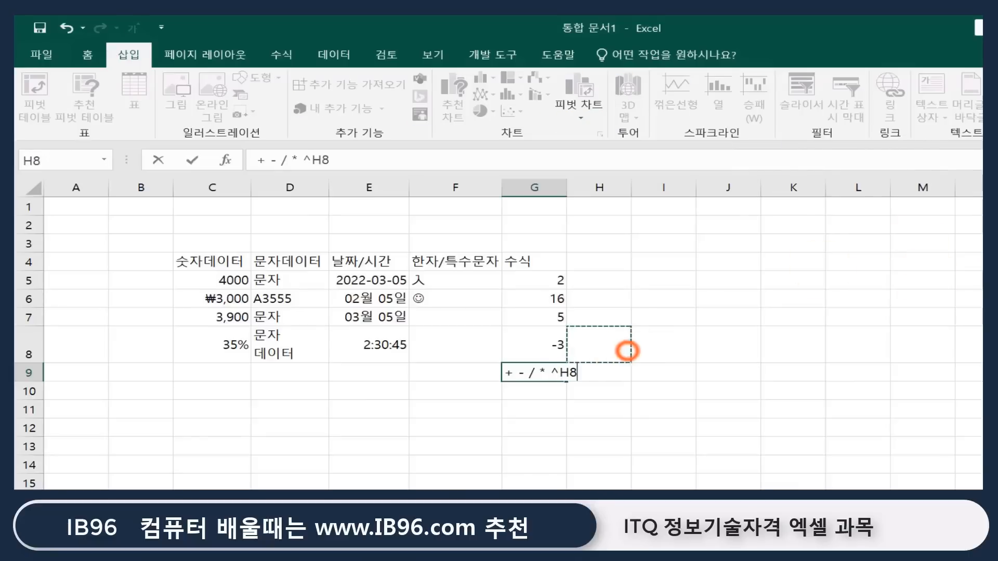
pyautogui.press('Escape')
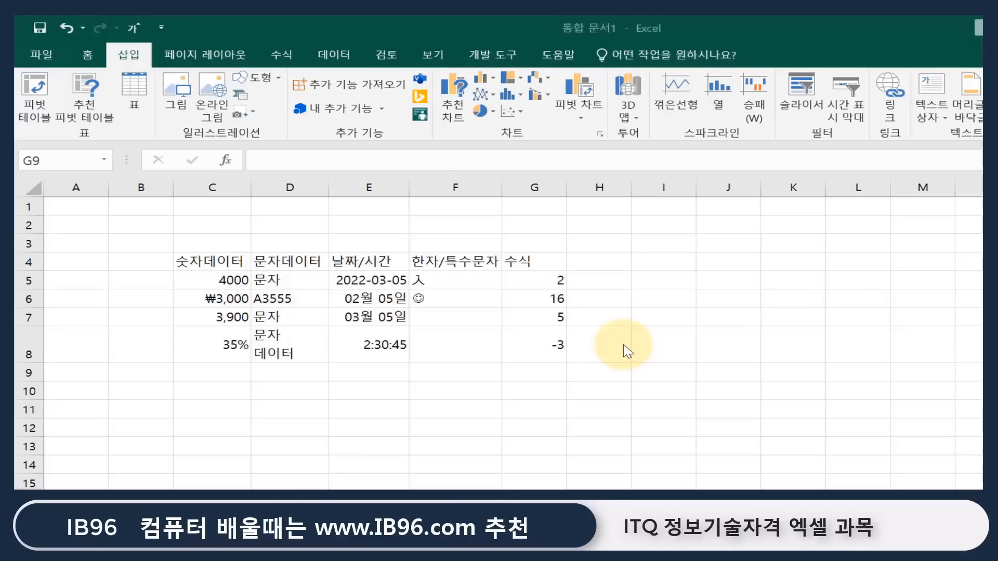
# Step: Replace the two-line text in cell D8 with 입력
pyautogui.click(301, 342)
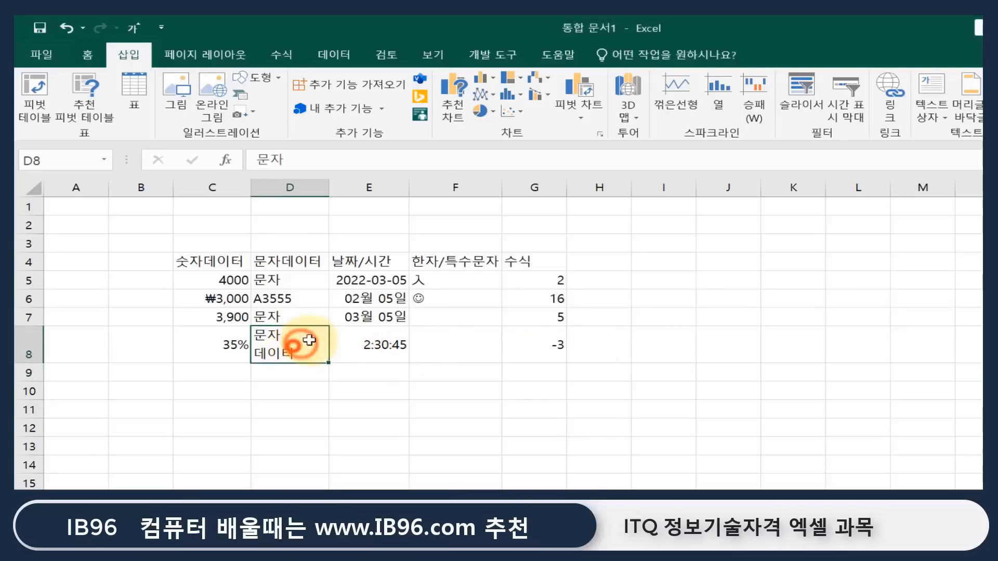
pyautogui.write('ㅇ')
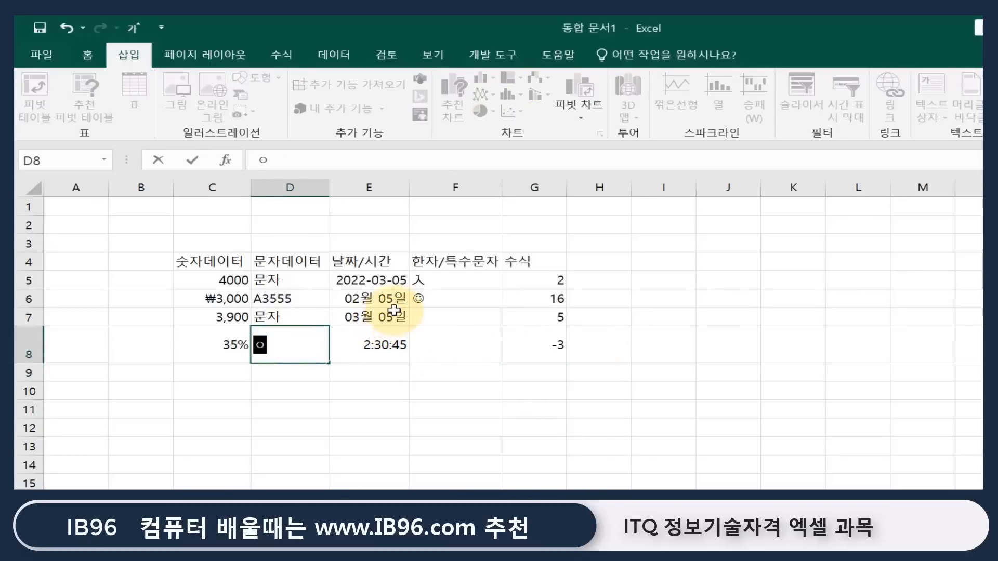
pyautogui.write('입력')
pyautogui.press('Return')
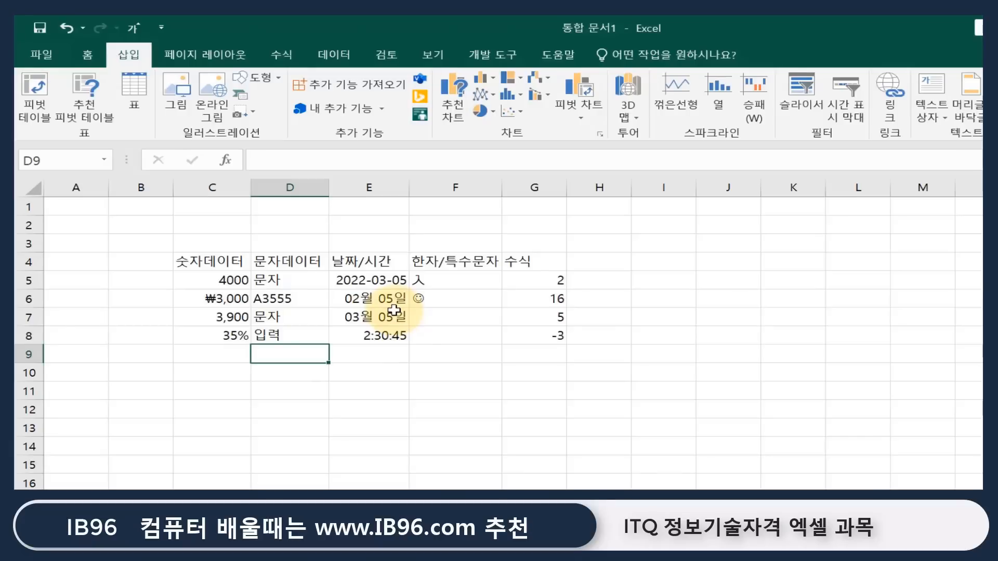
pyautogui.press('Up')
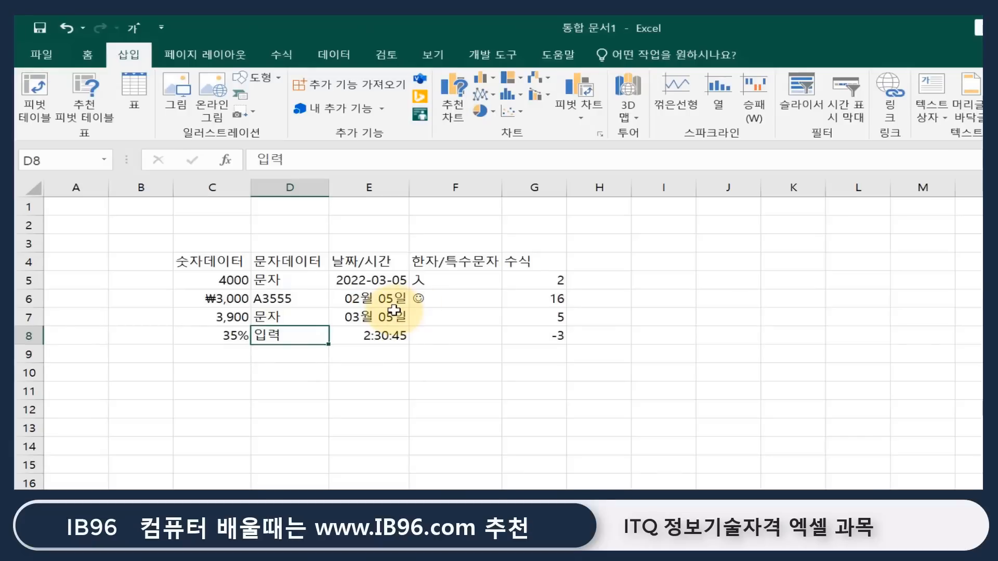
# Step: Edit the text inside cell D8, shortening it to 입
pyautogui.doubleClick(294, 332)
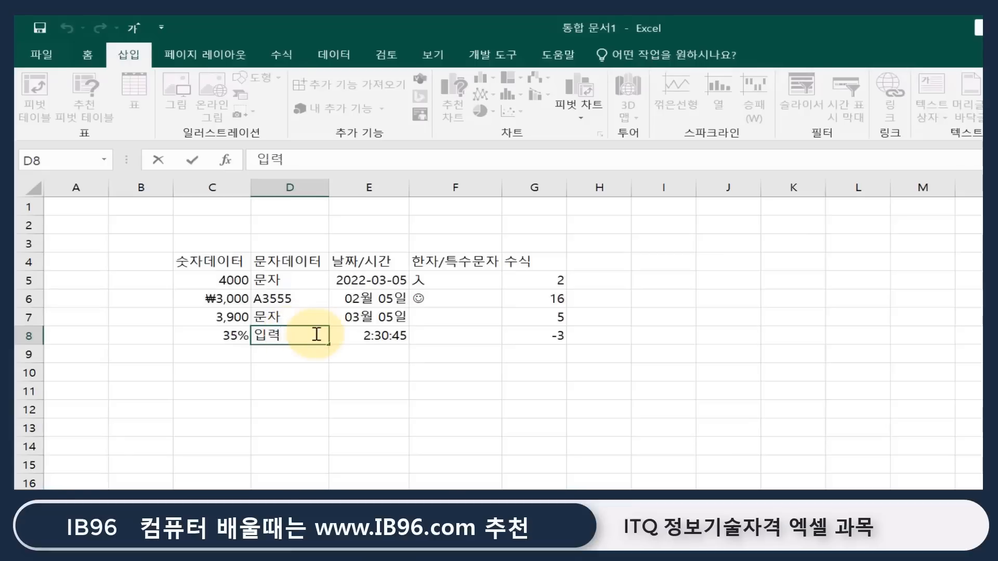
pyautogui.press('BackSpace')
pyautogui.press('Return')
# Step: Shorten the text in cell D7 to 문, and open the content of cell D8 for editing
pyautogui.press('Up')
pyautogui.press('Up')
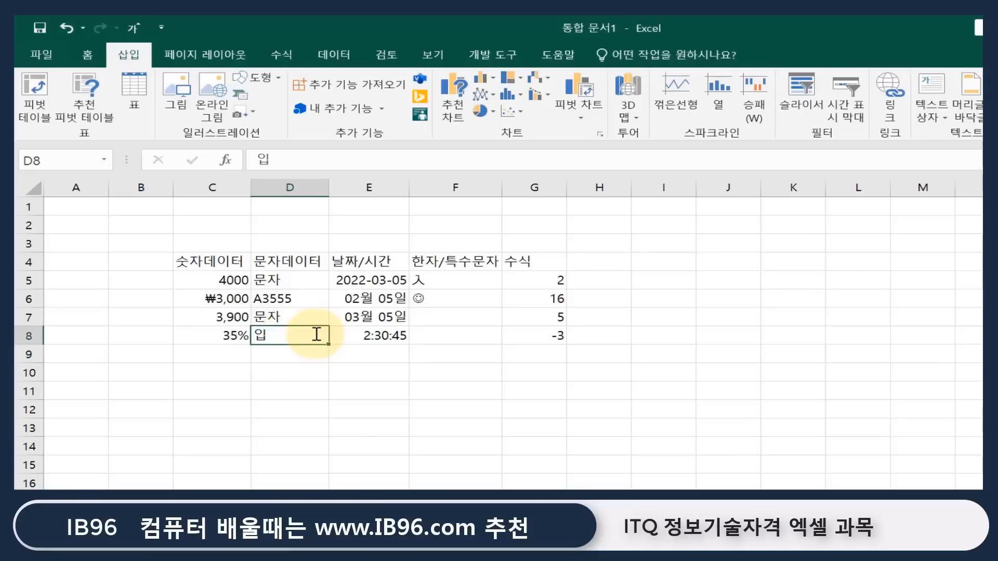
pyautogui.press('F2')
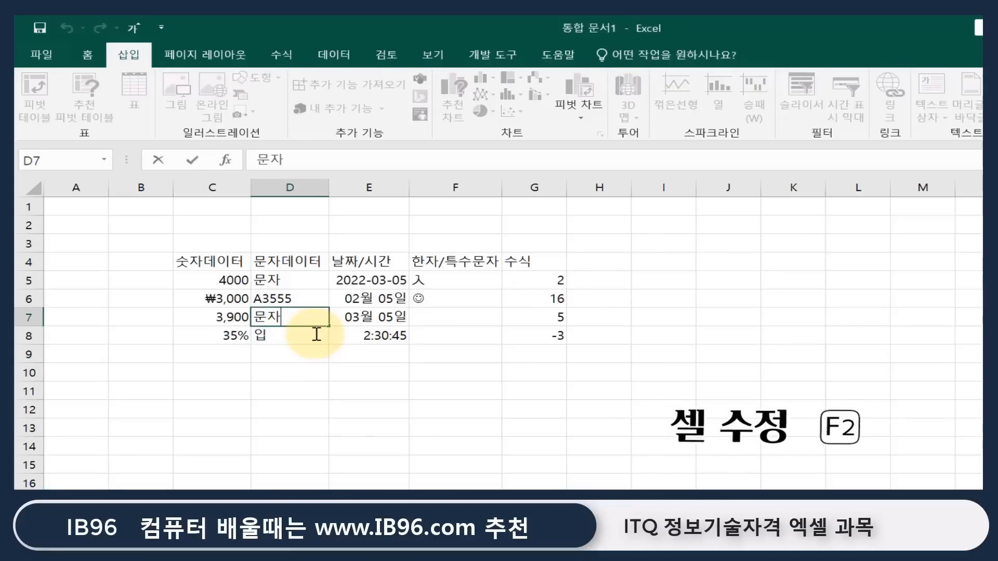
pyautogui.press('BackSpace')
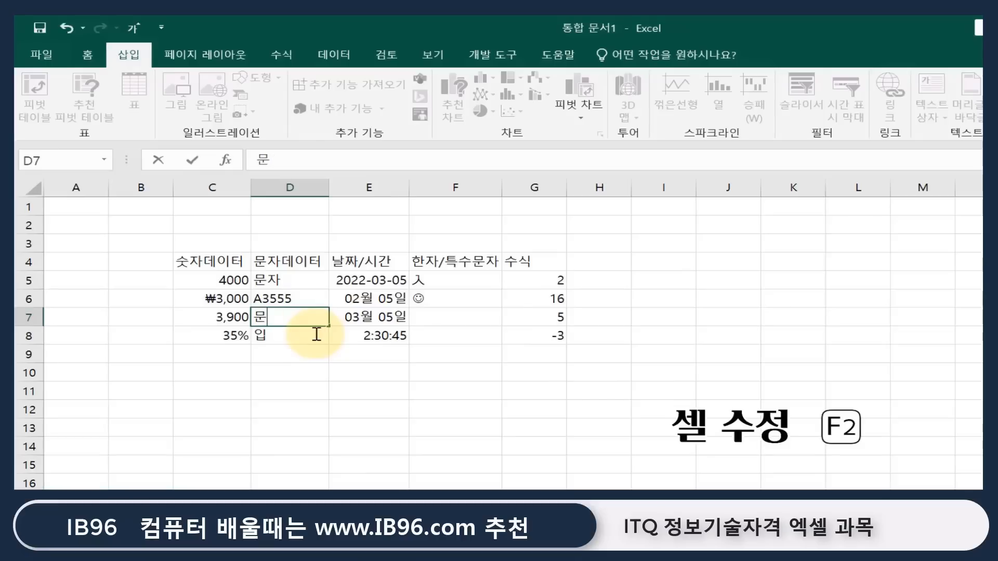
pyautogui.press('Return')
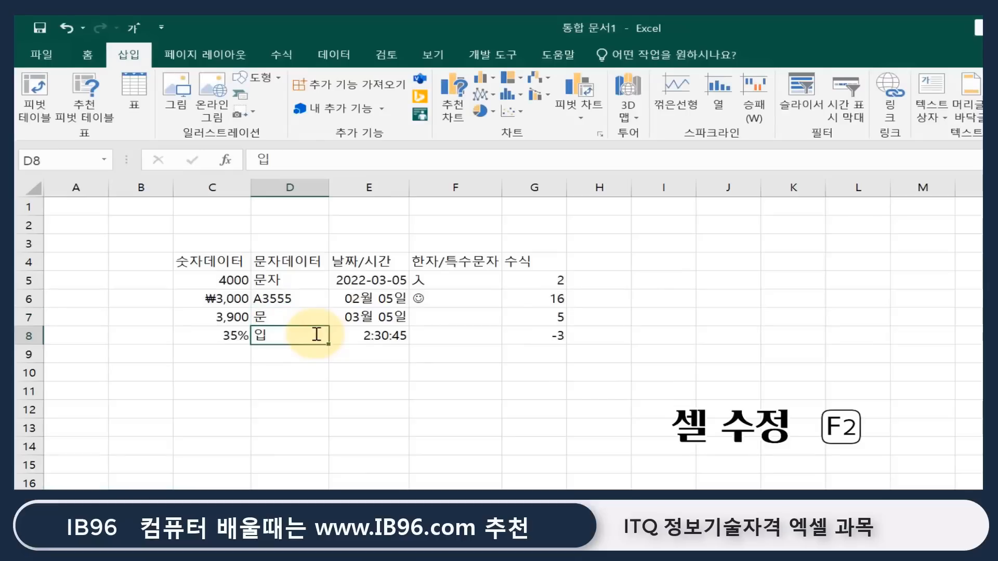
pyautogui.click(291, 161)
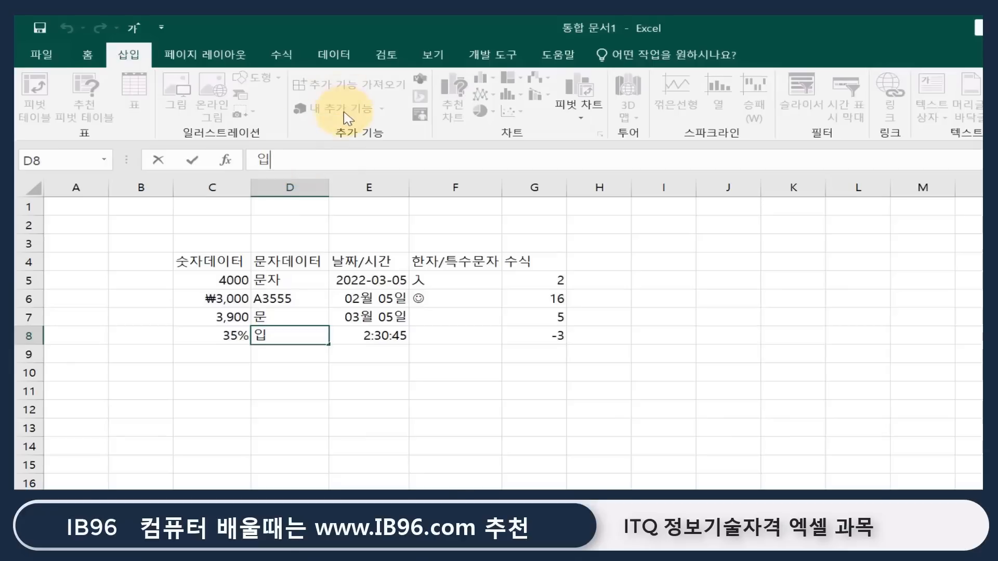
pyautogui.click(466, 383)
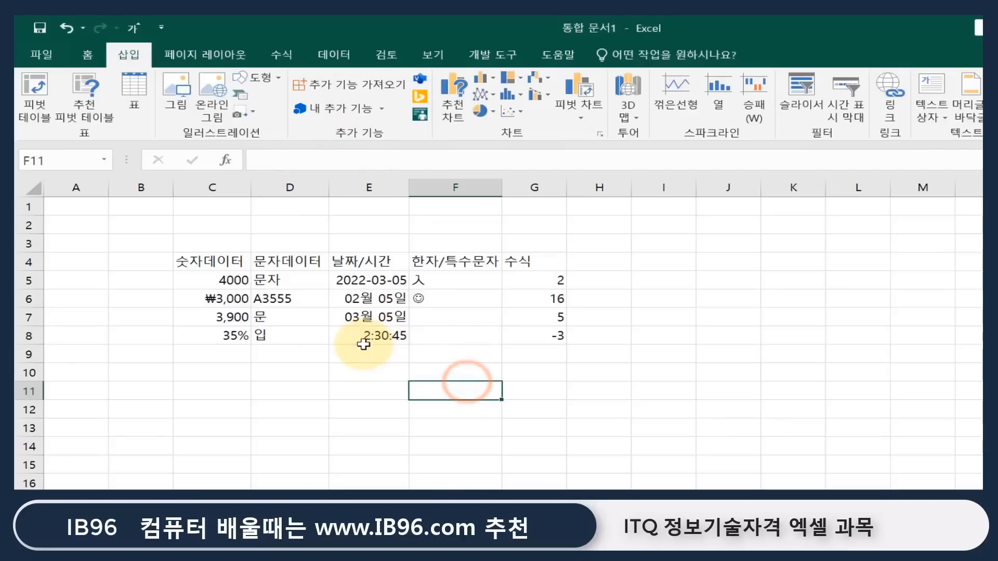
# Step: Clear the contents of cells D7:D8
pyautogui.moveTo(314, 319); pyautogui.dragTo(303, 335)
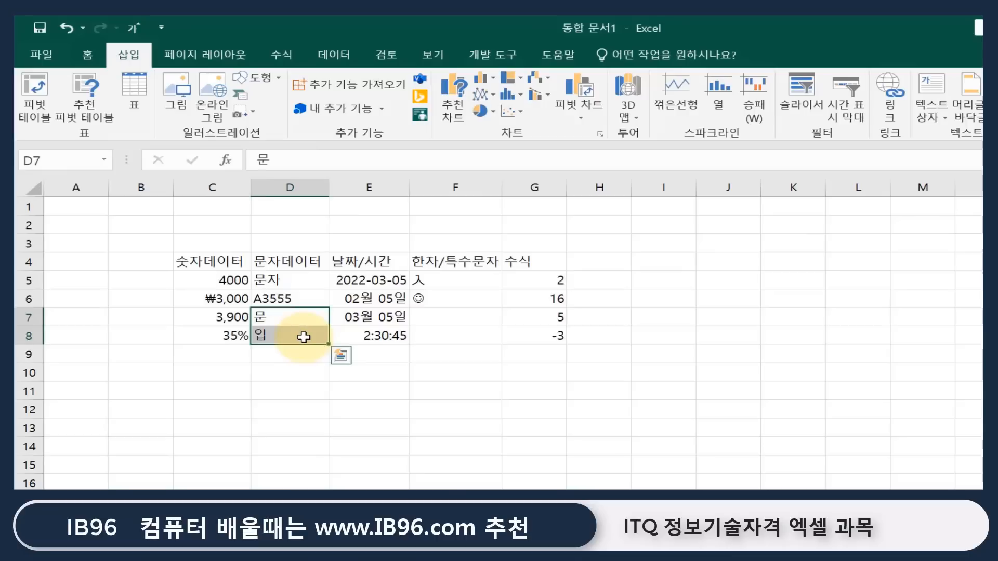
pyautogui.press('Delete')
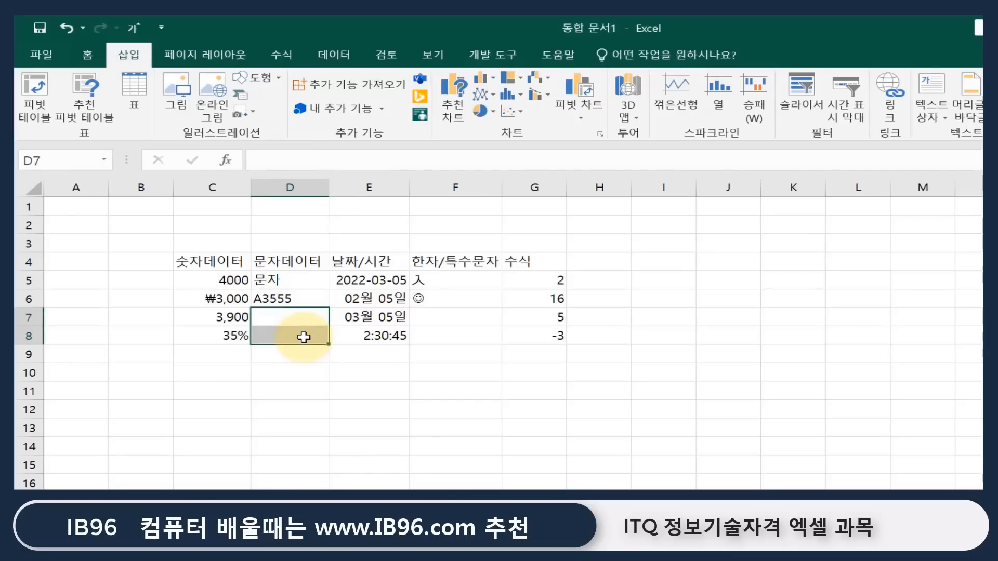
# Step: Delete the entire rows containing the selected cells D7:D8, and undo the deletion
pyautogui.rightClick(302, 338)
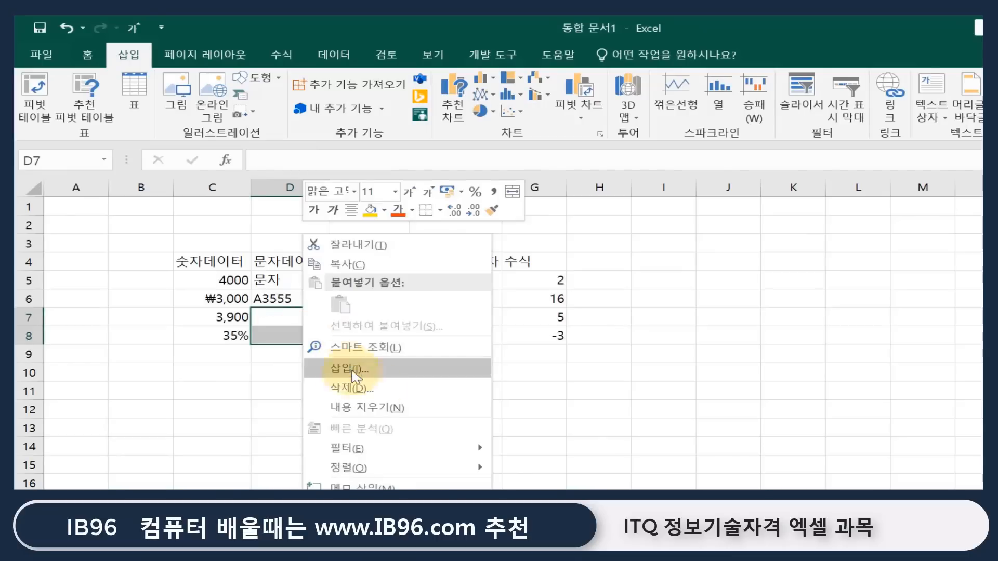
pyautogui.click(383, 391)
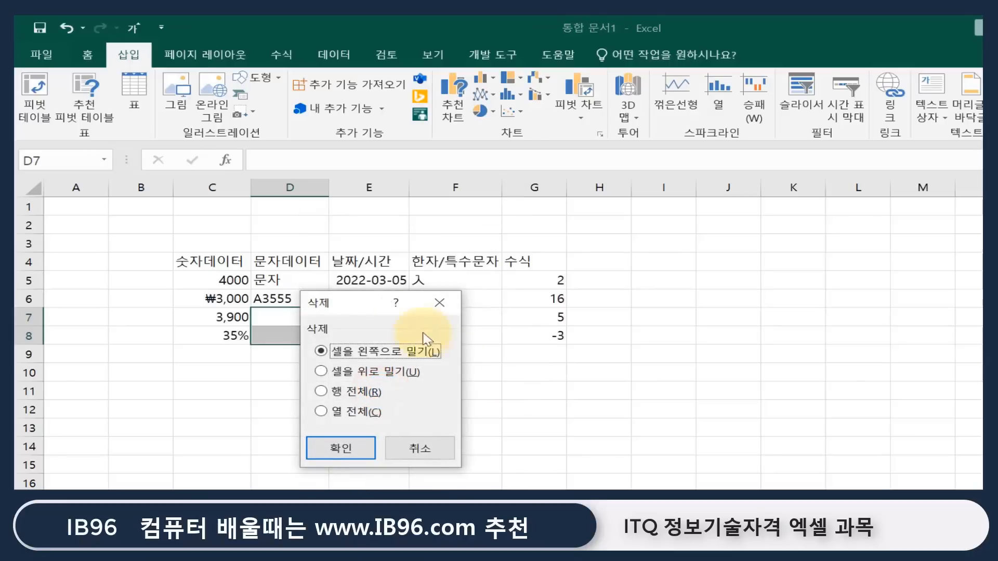
pyautogui.moveTo(368, 305); pyautogui.dragTo(712, 239)
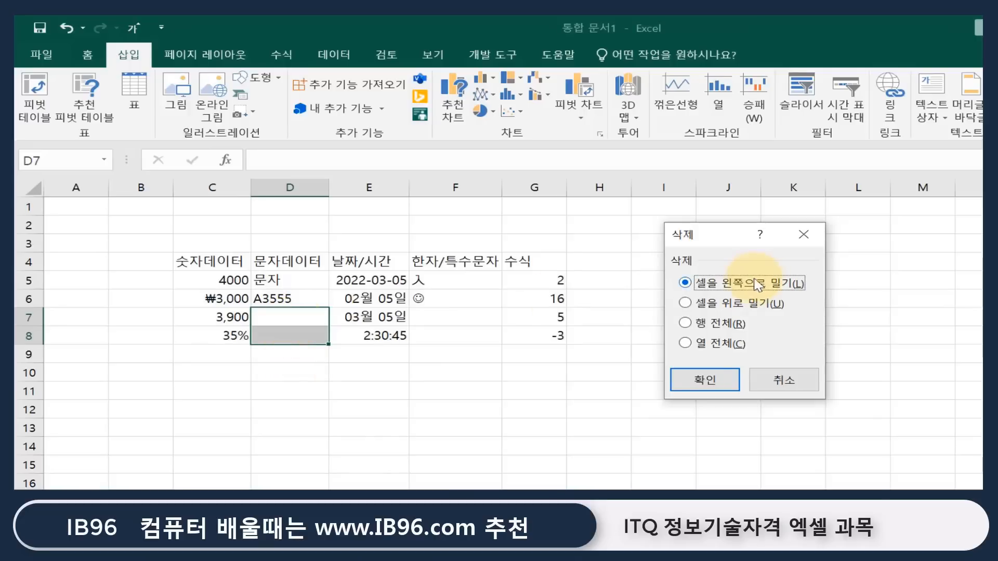
pyautogui.click(709, 323)
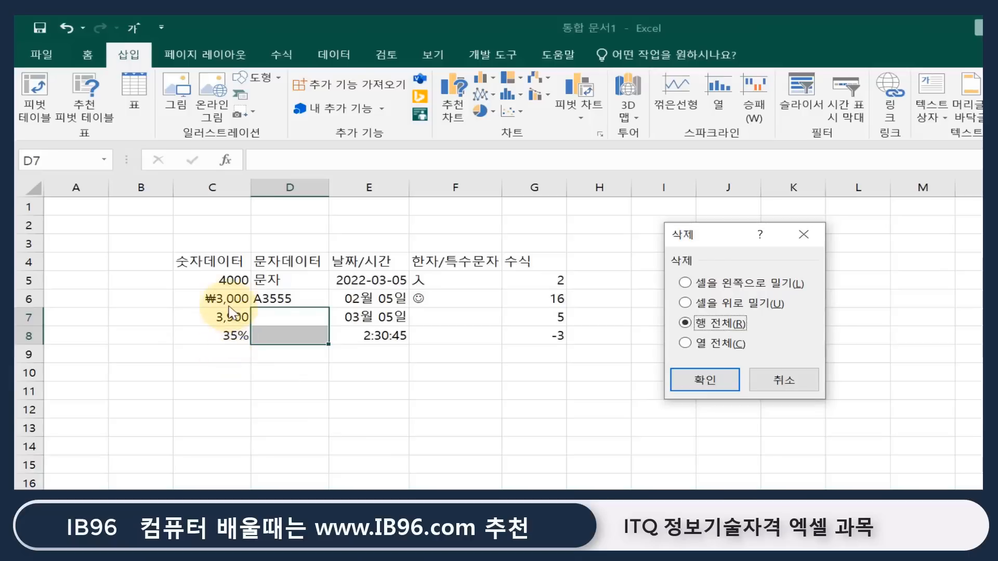
pyautogui.click(697, 379)
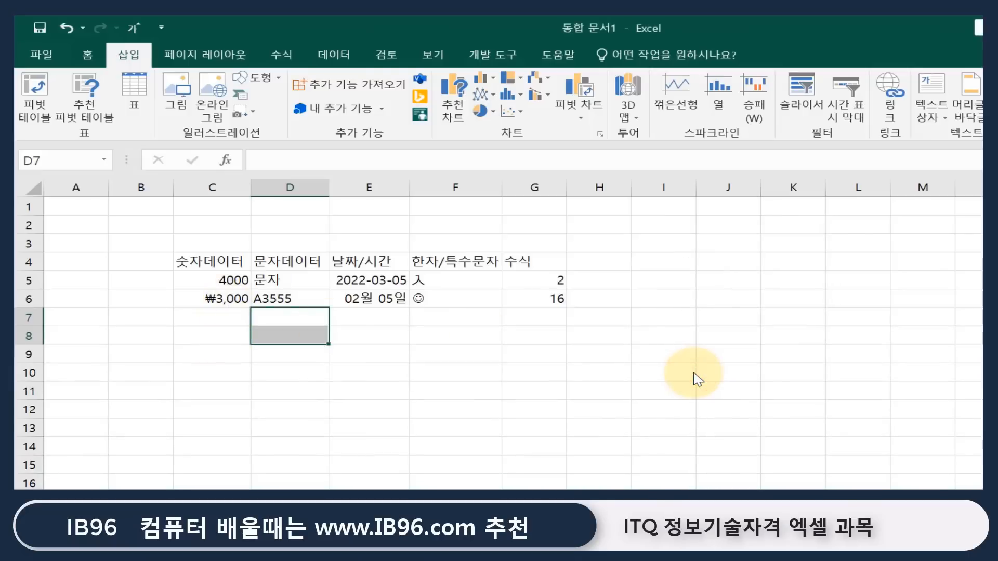
pyautogui.click(67, 27)
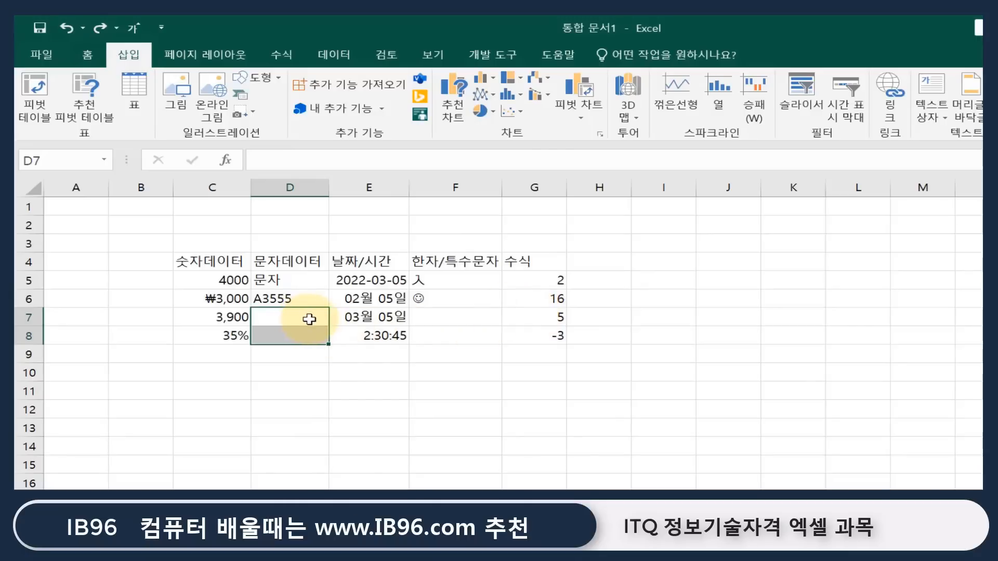
# Step: Give cells D7:D8 a gold fill and enter 2 in both cells at once
pyautogui.moveTo(307, 318); pyautogui.dragTo(303, 334)
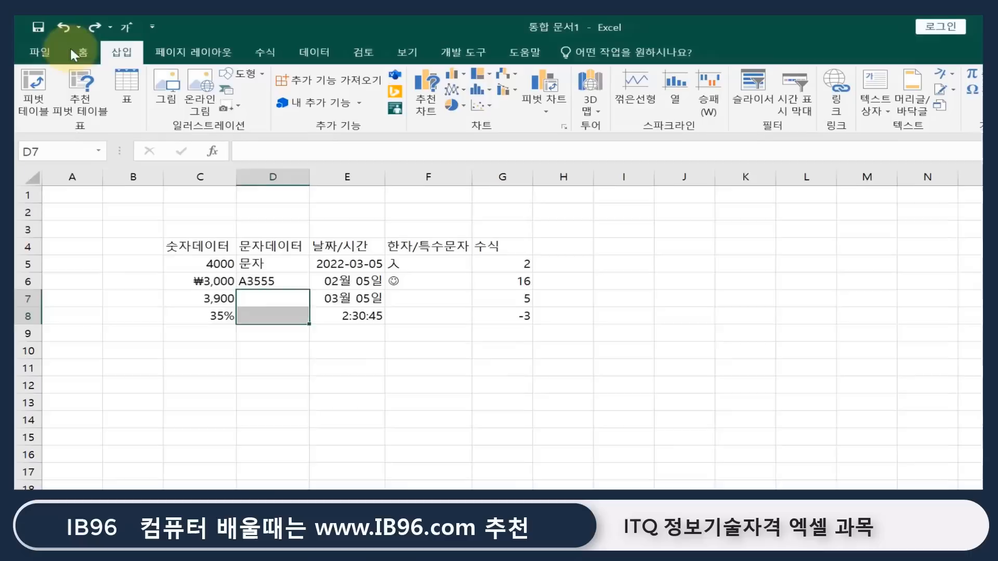
pyautogui.click(74, 52)
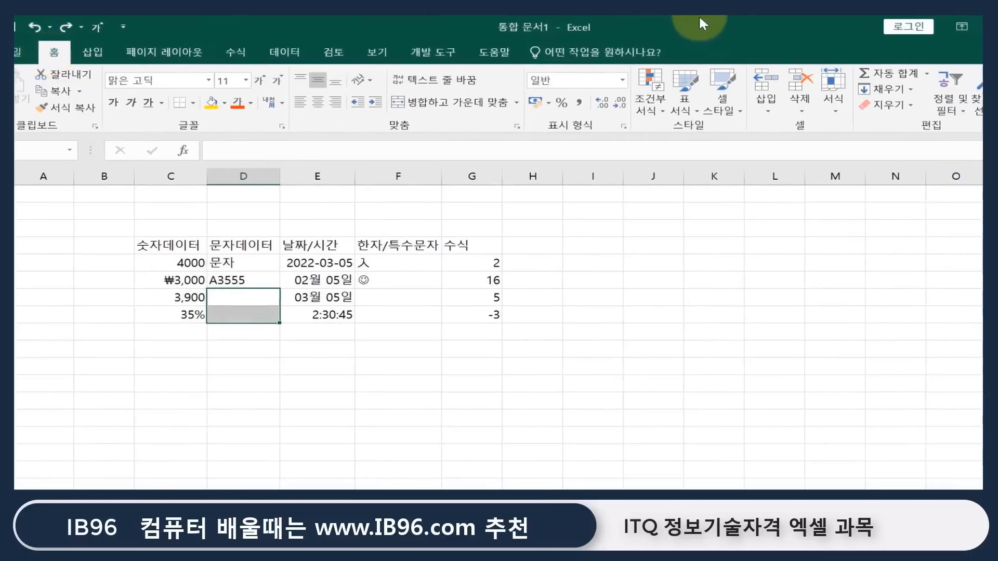
pyautogui.click(810, 105)
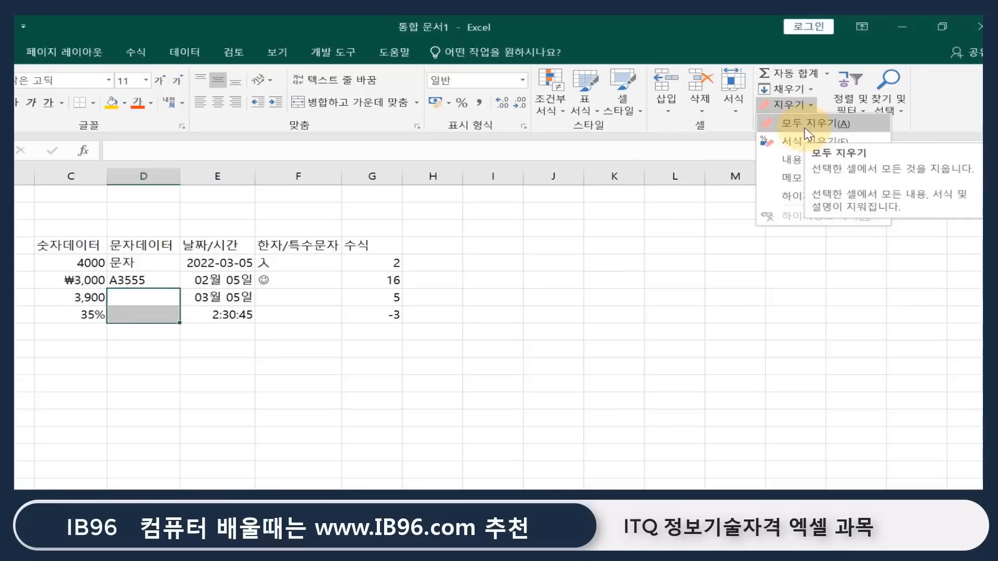
pyautogui.click(111, 104)
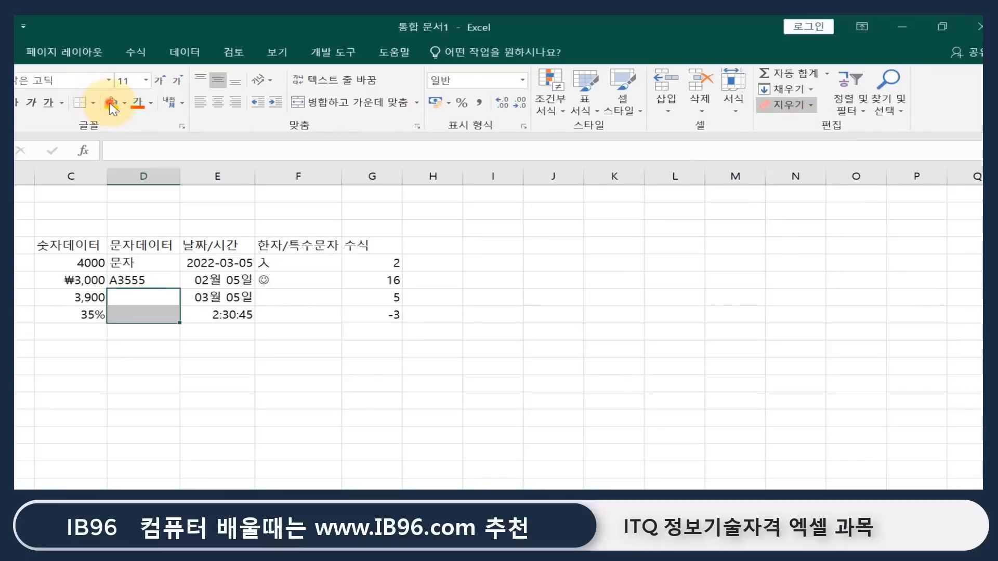
pyautogui.click(112, 104)
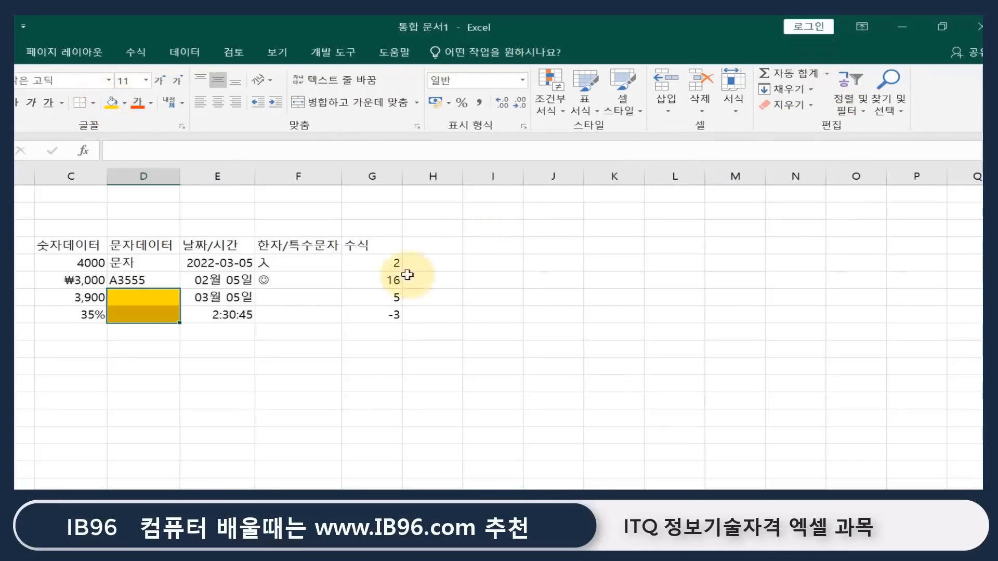
pyautogui.write('2')
pyautogui.hotkey('ctrl', 'Return')
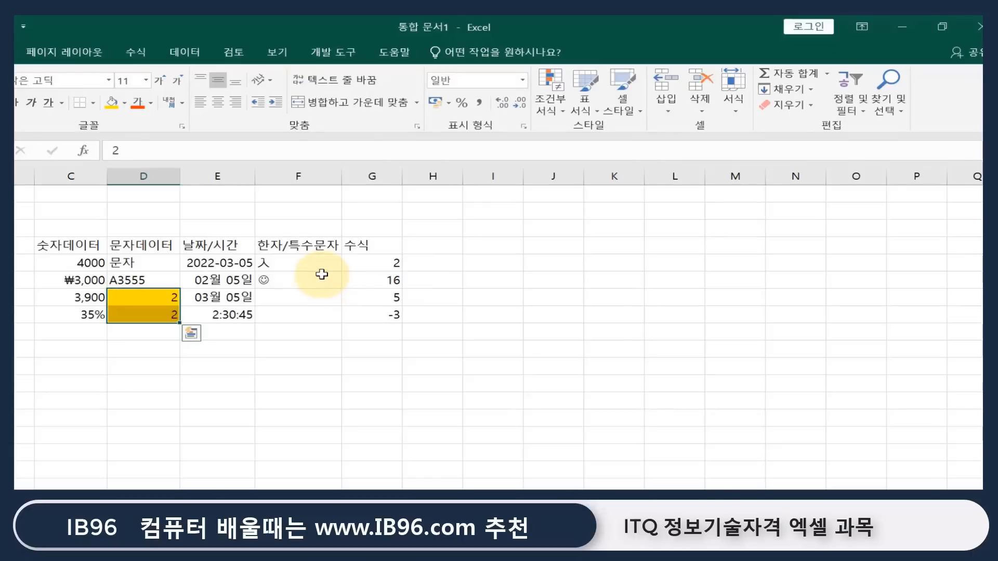
# Step: Clear everything from cells D7:D8, including both contents and formatting
pyautogui.click(787, 104)
pyautogui.click(800, 128)
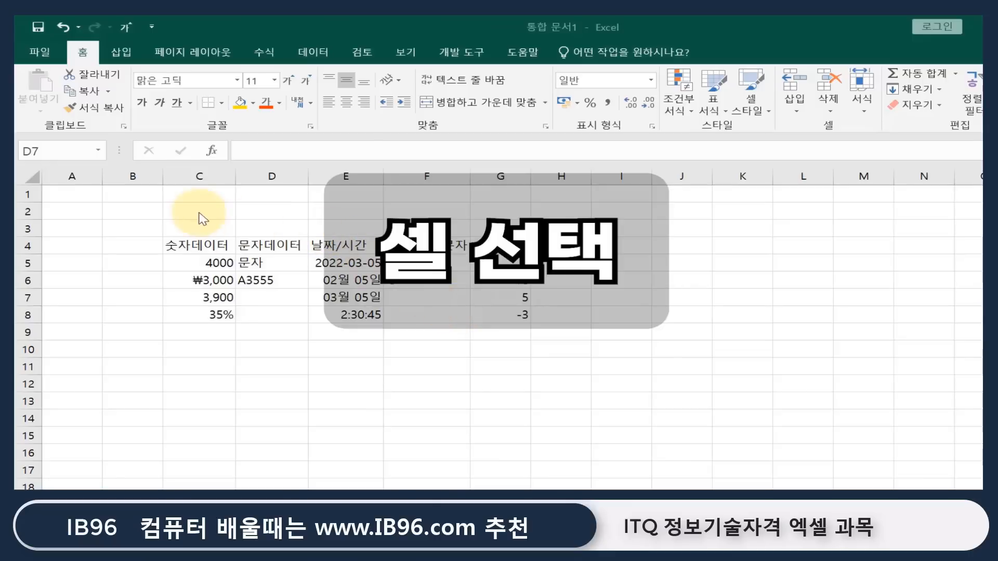
# Step: Select the separate ranges K1:O10, B11:D14, F10:H14 and J14:L17 together and enter 12 in all of them at once
pyautogui.hotkey('shift', 'Down')
pyautogui.moveTo(173, 238); pyautogui.dragTo(534, 339)
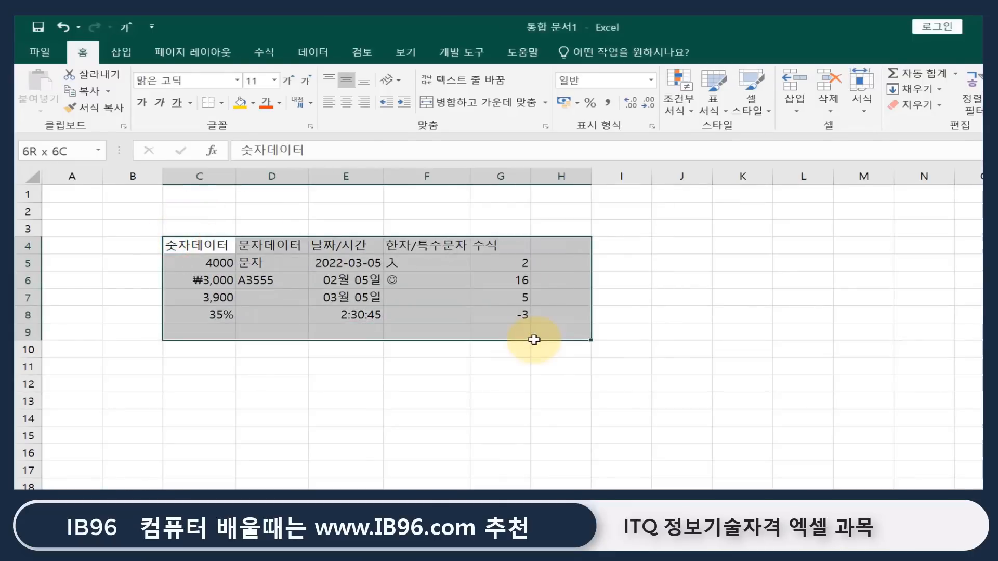
pyautogui.moveTo(730, 198); pyautogui.dragTo(963, 351)
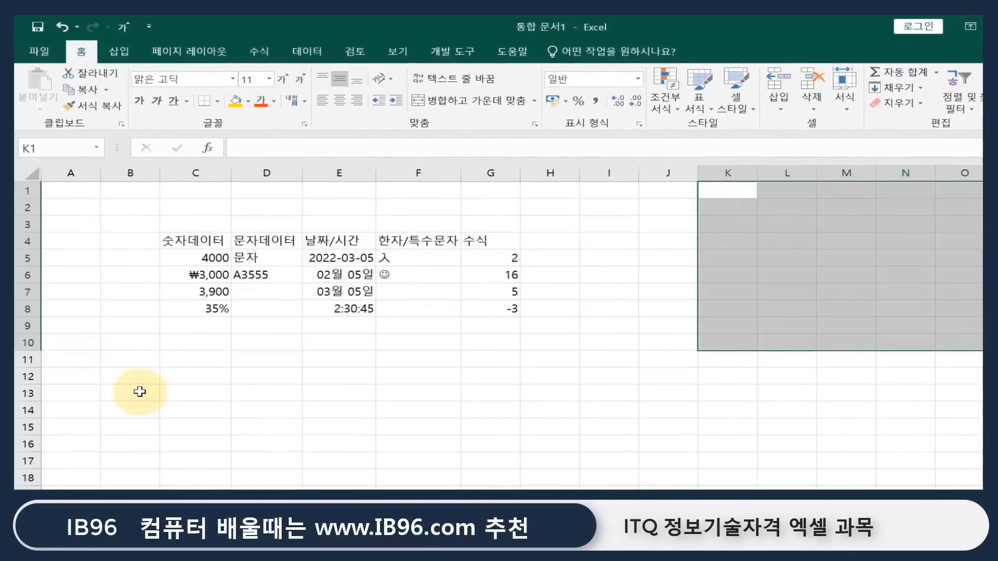
pyautogui.moveTo(135, 358); pyautogui.dragTo(264, 418)
pyautogui.moveTo(446, 345); pyautogui.dragTo(556, 412)
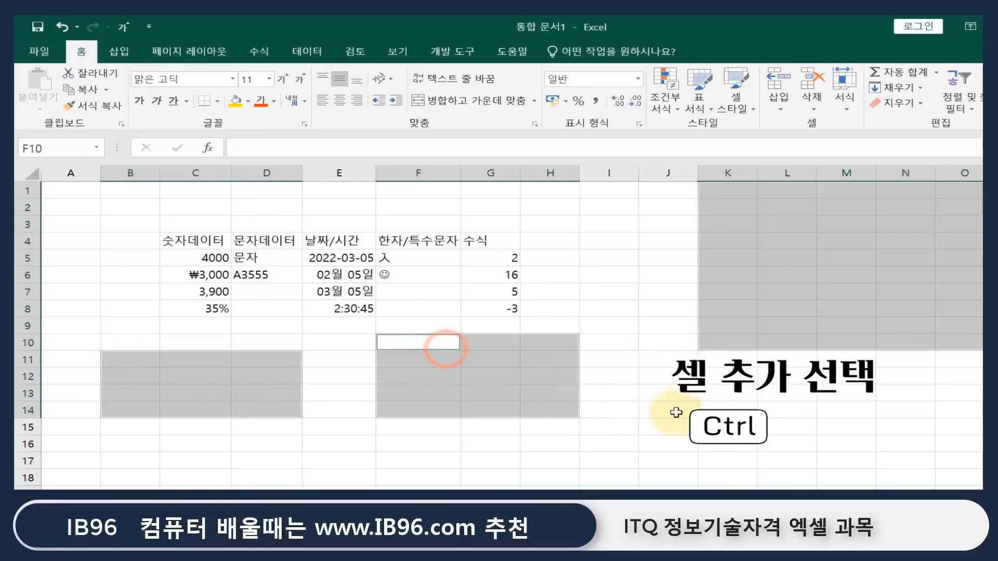
pyautogui.moveTo(681, 402); pyautogui.dragTo(790, 452)
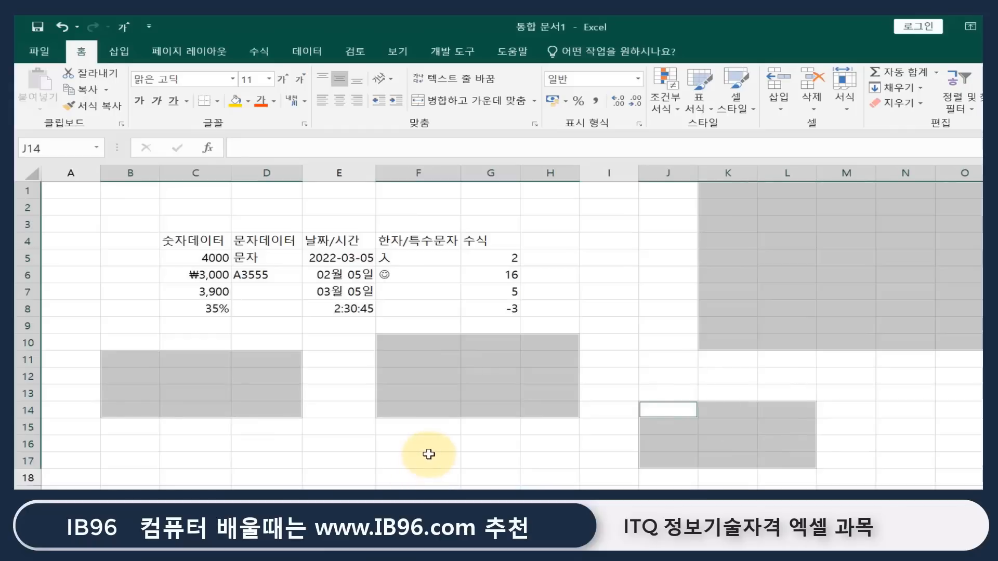
pyautogui.write('12')
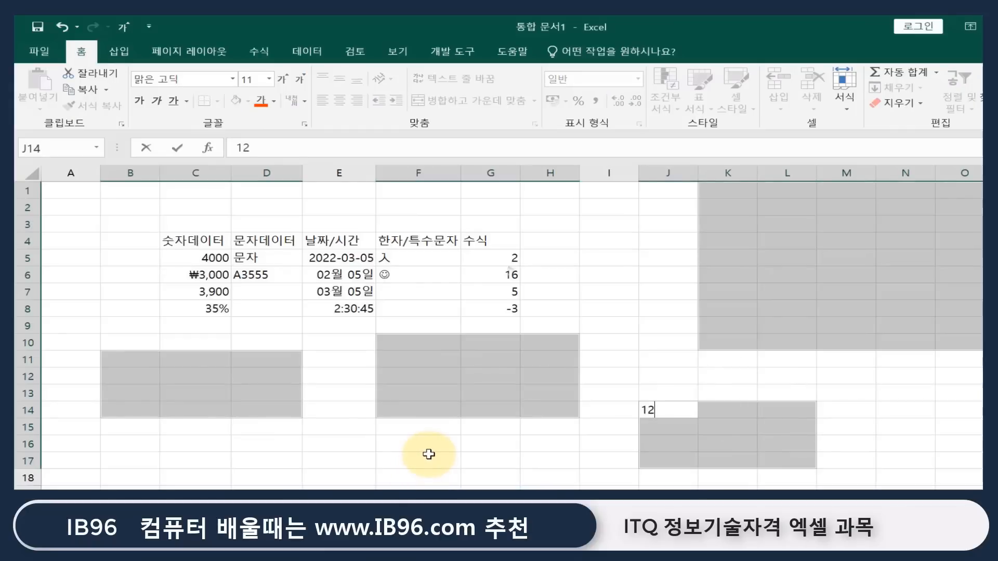
pyautogui.hotkey('ctrl', 'Return')
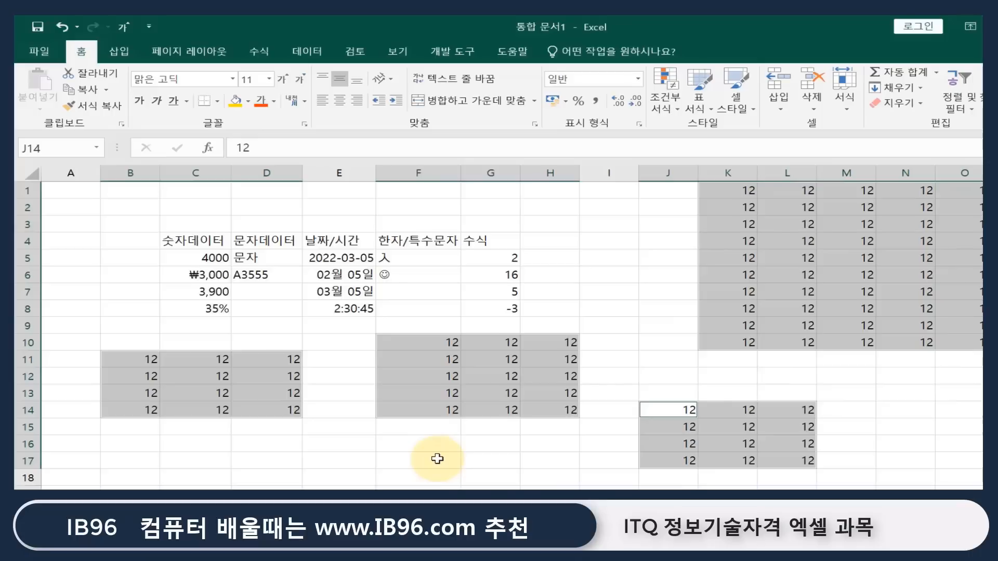
# Step: Go to K1 and move the active cell one cell at a time back and forth across the upper rows of the K1:O10 block
pyautogui.click(573, 358)
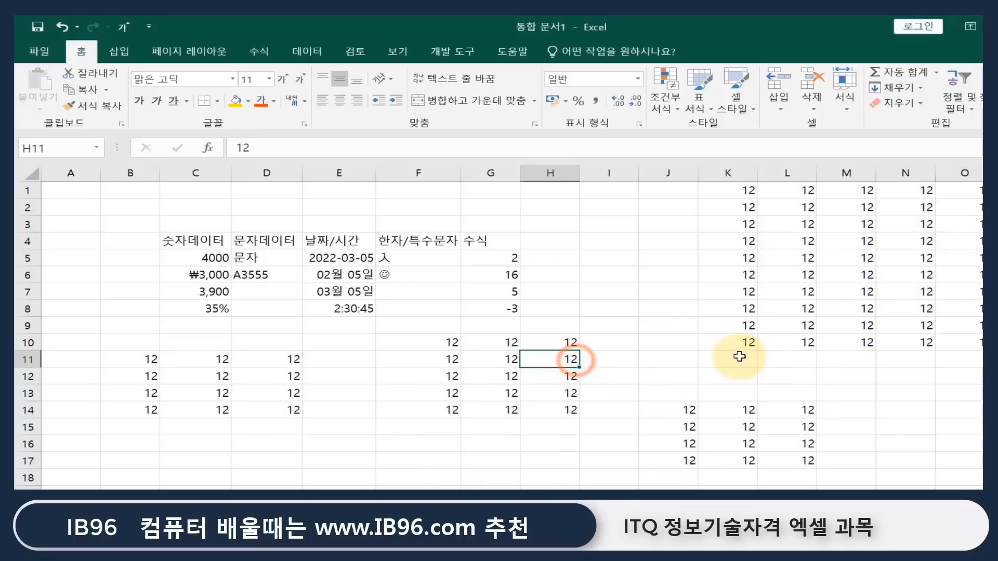
pyautogui.click(746, 190)
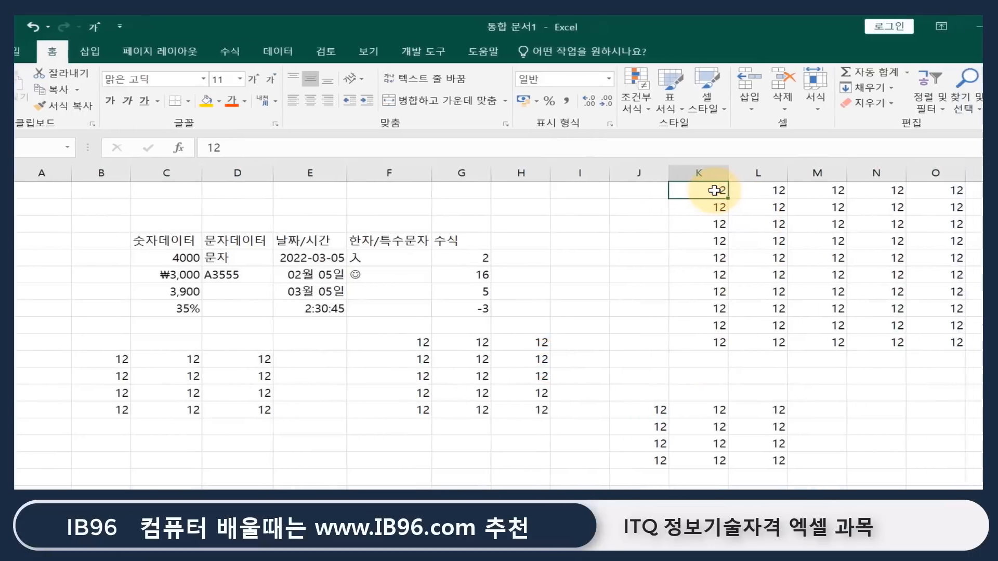
pyautogui.press('Right')
pyautogui.press('Right')
pyautogui.press('Right')
pyautogui.press('Right')
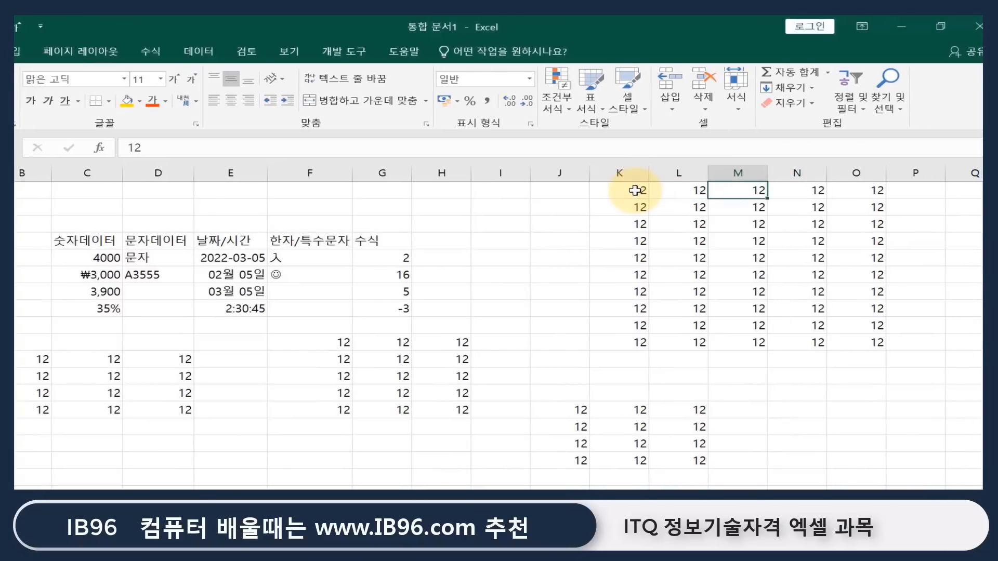
pyautogui.press('Down')
pyautogui.press('Left')
pyautogui.press('Left')
pyautogui.press('Left')
pyautogui.press('Left')
pyautogui.press('Down')
pyautogui.press('Right')
pyautogui.press('Right')
pyautogui.press('Right')
pyautogui.press('Right')
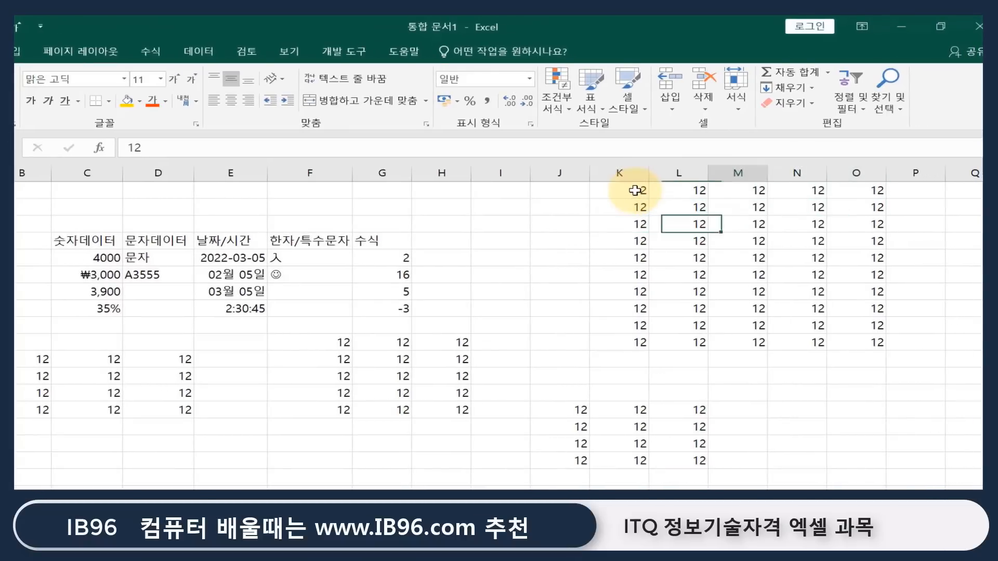
pyautogui.press('Down')
pyautogui.press('Left')
pyautogui.press('Left')
pyautogui.press('Left')
pyautogui.press('Left')
pyautogui.press('Down')
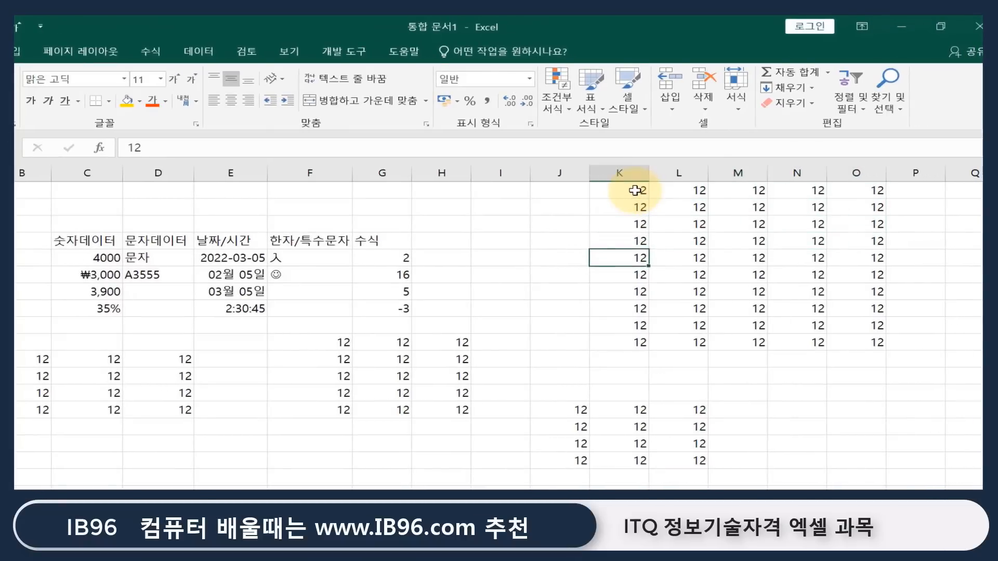
# Step: Move the active cell one cell at a time around the block's upper-left area and past its left edge, returning to K4
pyautogui.press('Up')
pyautogui.press('Up')
pyautogui.press('Up')
pyautogui.press('Right')
pyautogui.press('Down')
pyautogui.press('Left')
pyautogui.press('Down')
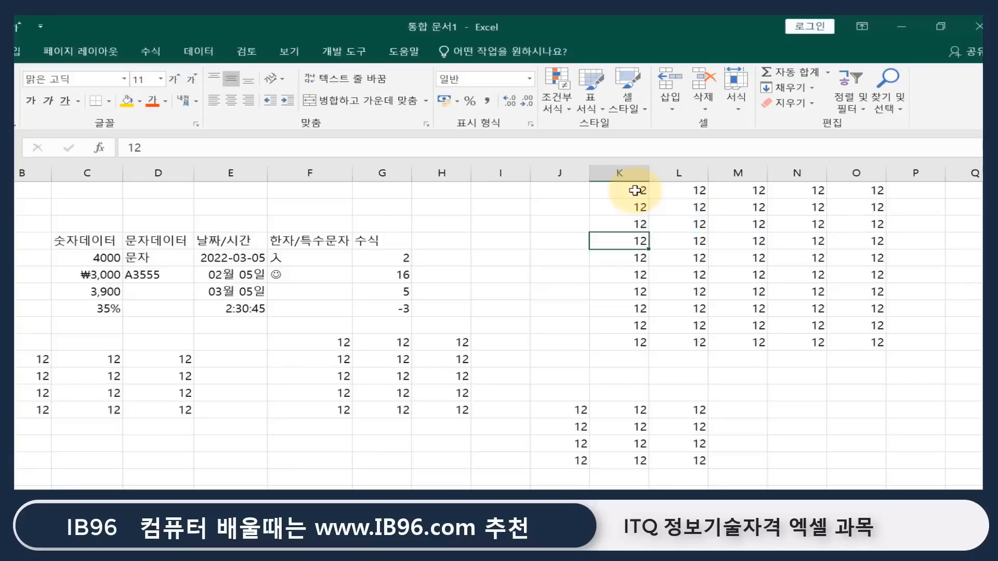
pyautogui.press('Right')
pyautogui.press('Left')
pyautogui.press('Right')
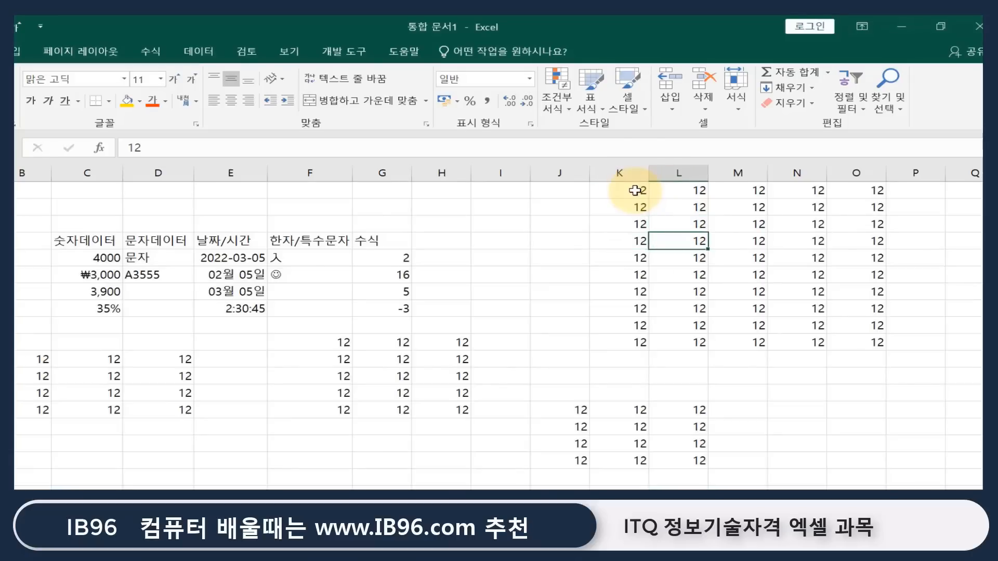
pyautogui.press('Left')
pyautogui.press('Left')
pyautogui.press('Left')
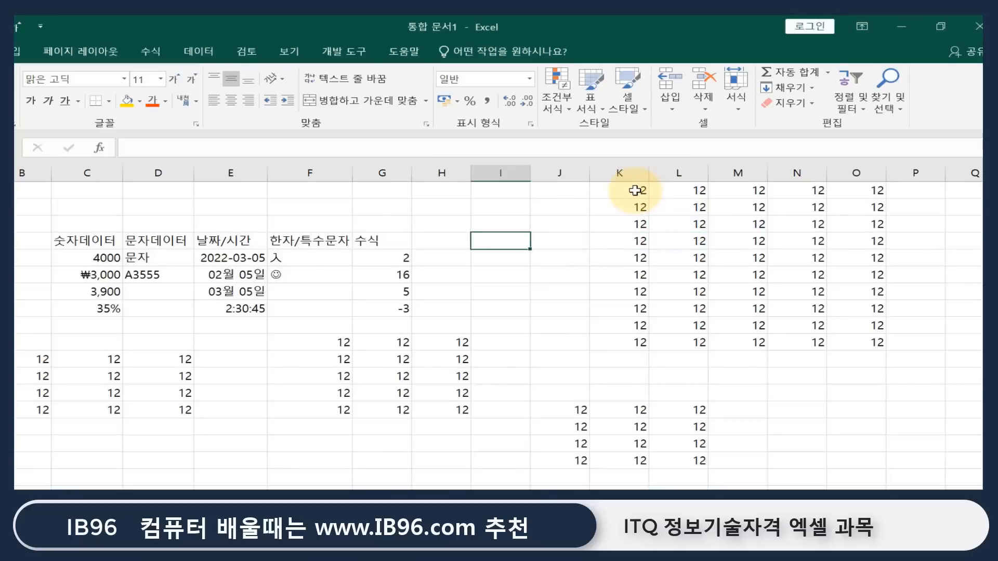
pyautogui.press('Right')
pyautogui.press('Right')
pyautogui.press('Right')
pyautogui.press('Left')
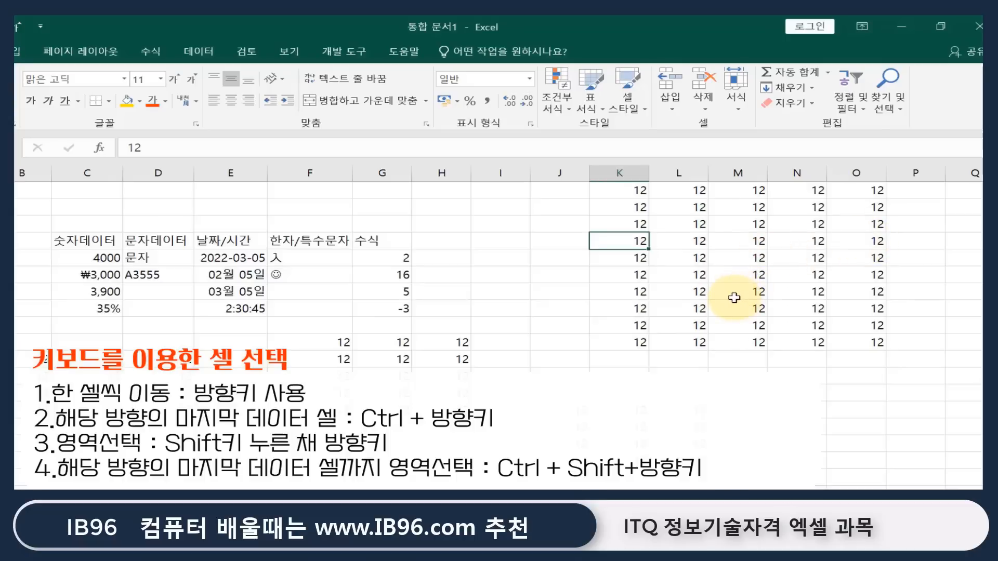
# Step: Jump the active cell from K4 to the last data cell in each direction, circling the block's corners and ending at K1
pyautogui.hotkey('ctrl', 'Right')
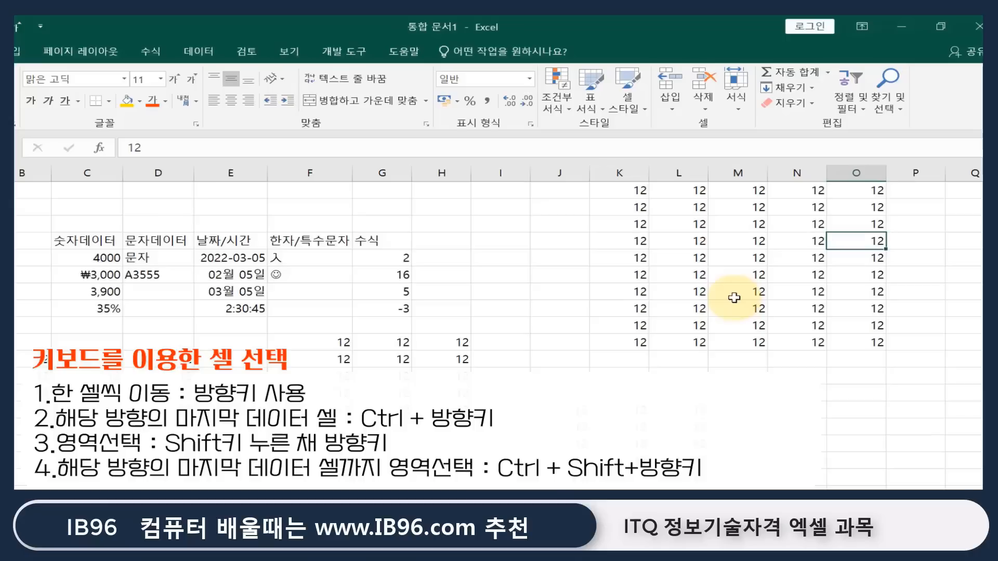
pyautogui.hotkey('ctrl', 'Down')
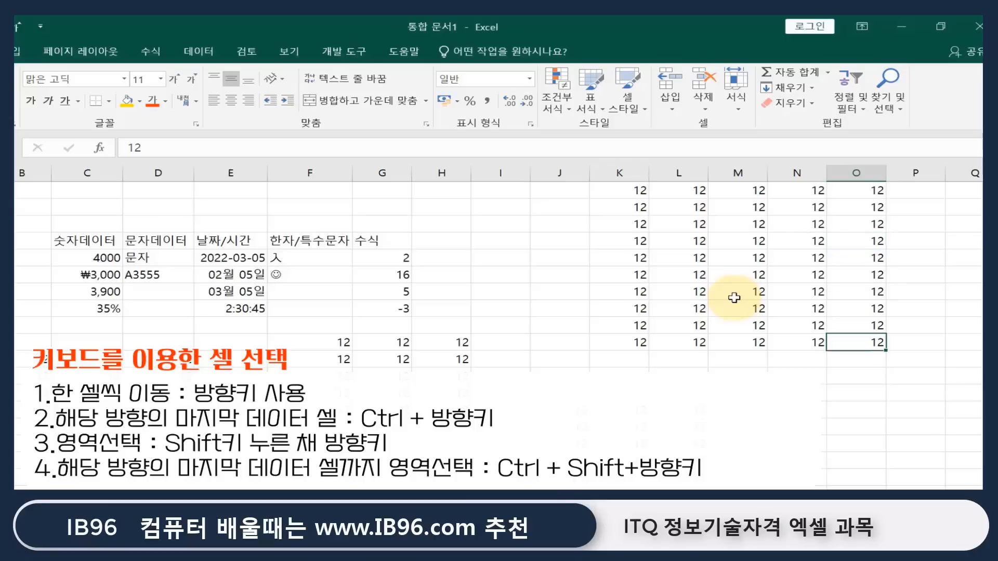
pyautogui.hotkey('ctrl', 'Left')
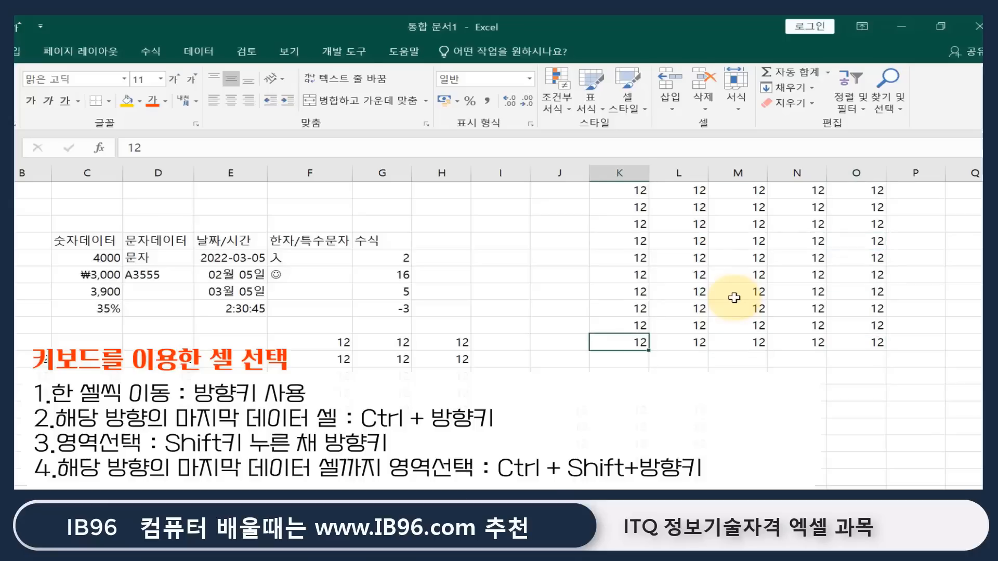
pyautogui.hotkey('ctrl', 'Up')
pyautogui.hotkey('ctrl', 'Right')
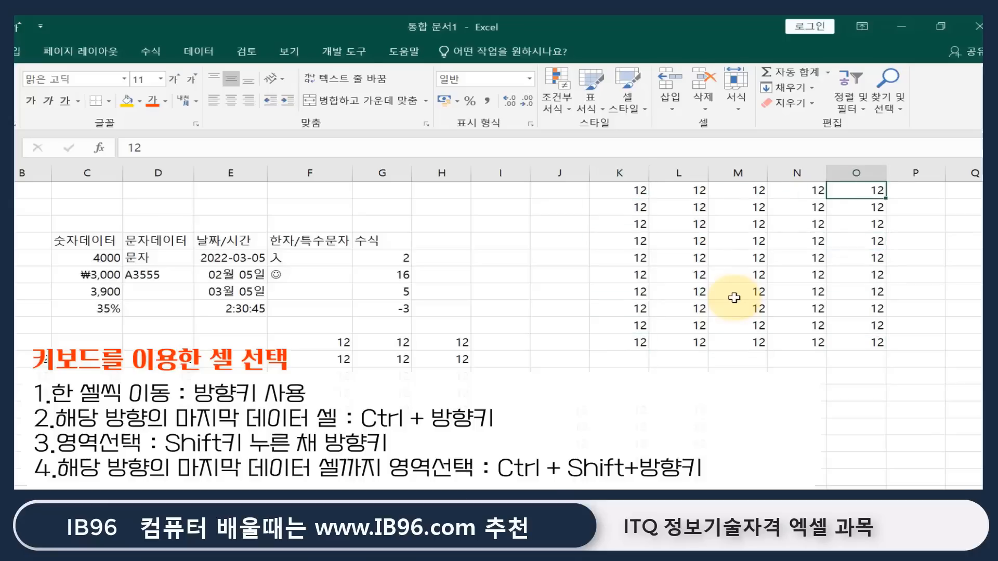
pyautogui.hotkey('ctrl', 'Down')
pyautogui.hotkey('ctrl', 'Left')
pyautogui.hotkey('ctrl', 'Up')
pyautogui.hotkey('ctrl', 'Right')
pyautogui.hotkey('ctrl', 'Down')
pyautogui.hotkey('ctrl', 'Left')
pyautogui.hotkey('ctrl', 'Up')
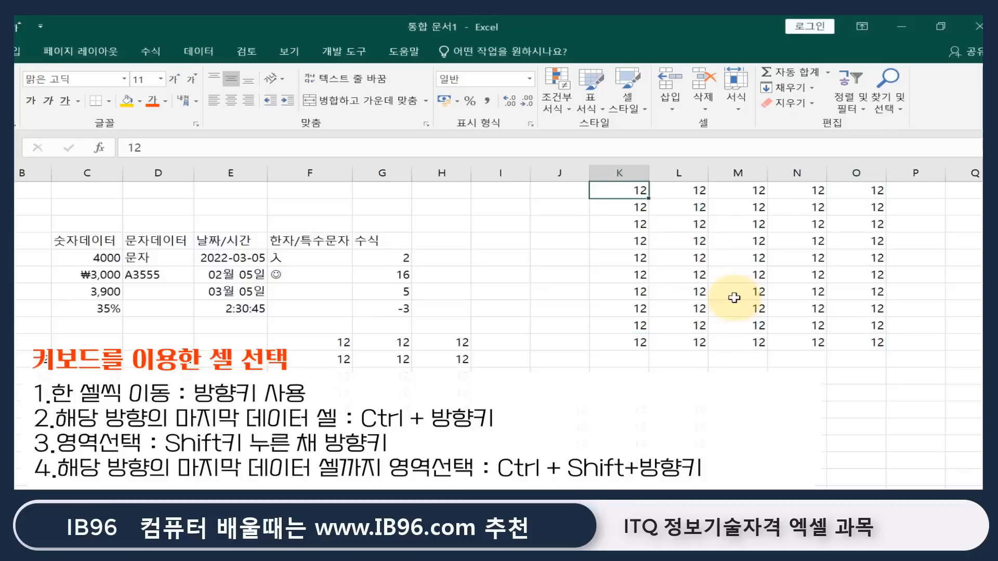
# Step: Select the whole K1:O10 block, and select its corner cells O1, O10, K10 and K1 one after another
pyautogui.moveTo(618, 190); pyautogui.dragTo(877, 342)
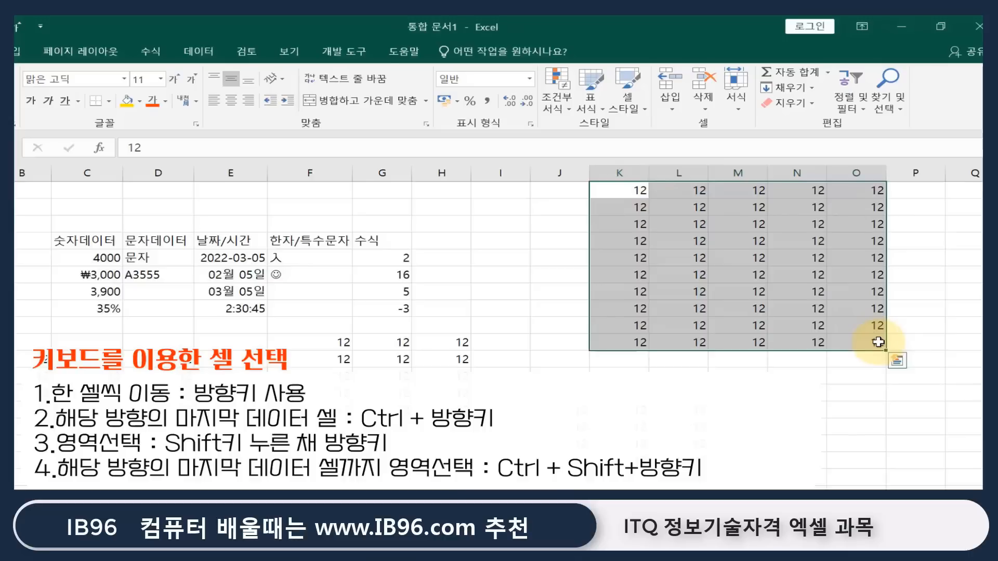
pyautogui.click(861, 190)
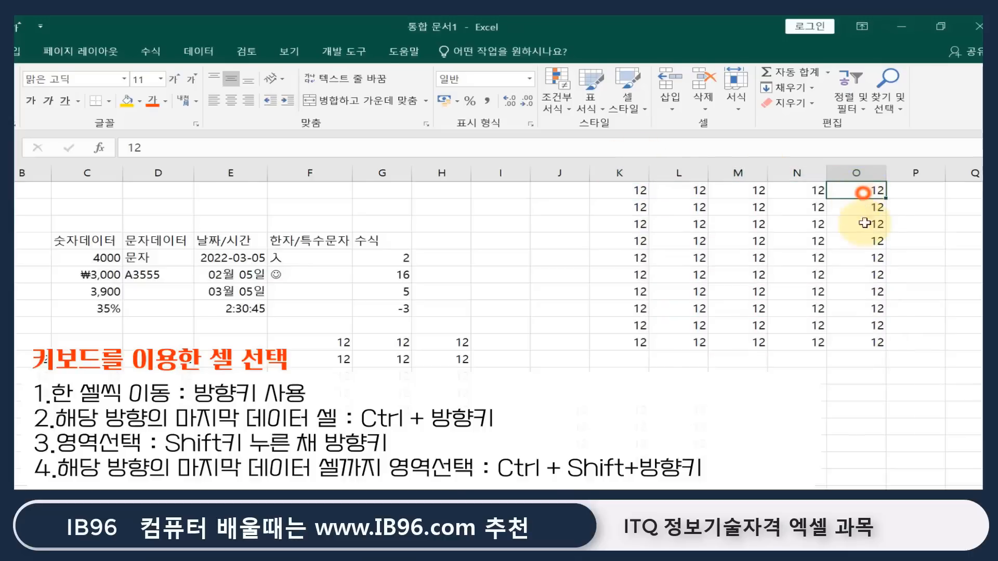
pyautogui.click(875, 343)
pyautogui.click(635, 342)
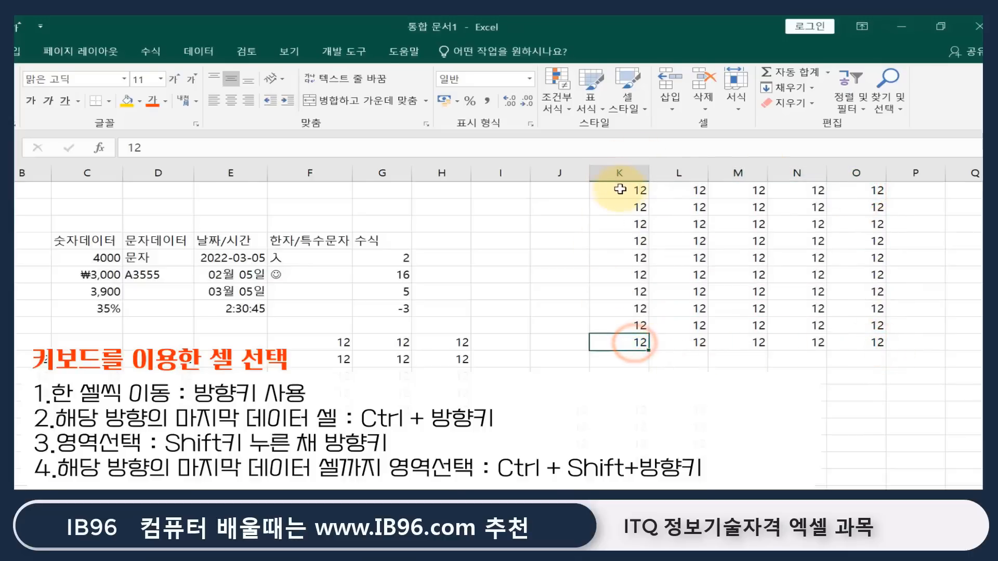
pyautogui.click(620, 189)
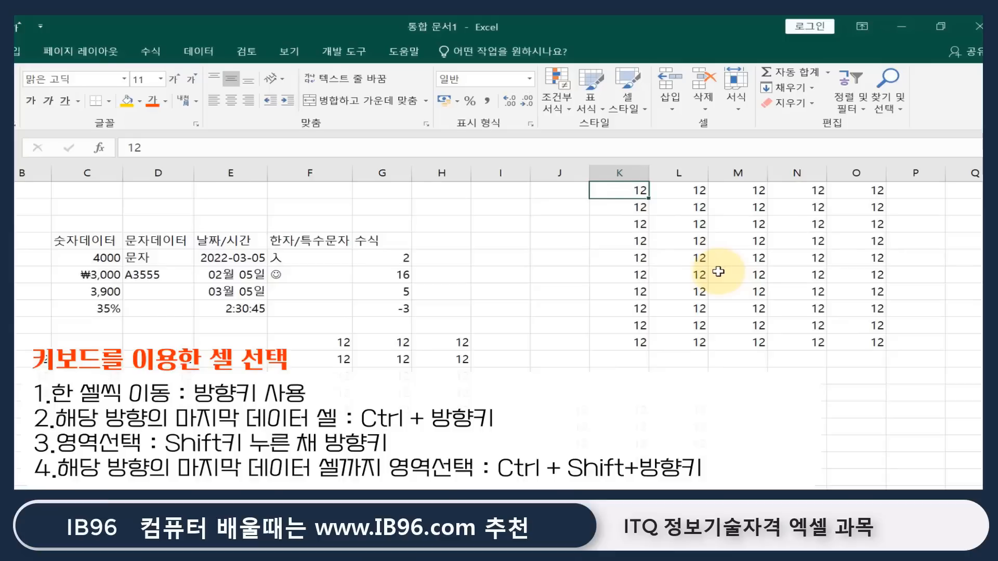
# Step: Extend the selection from K1 one cell at a time to cover K1:O6
pyautogui.hotkey('shift', 'Right')
pyautogui.hotkey('shift', 'Right')
pyautogui.hotkey('shift', 'Right')
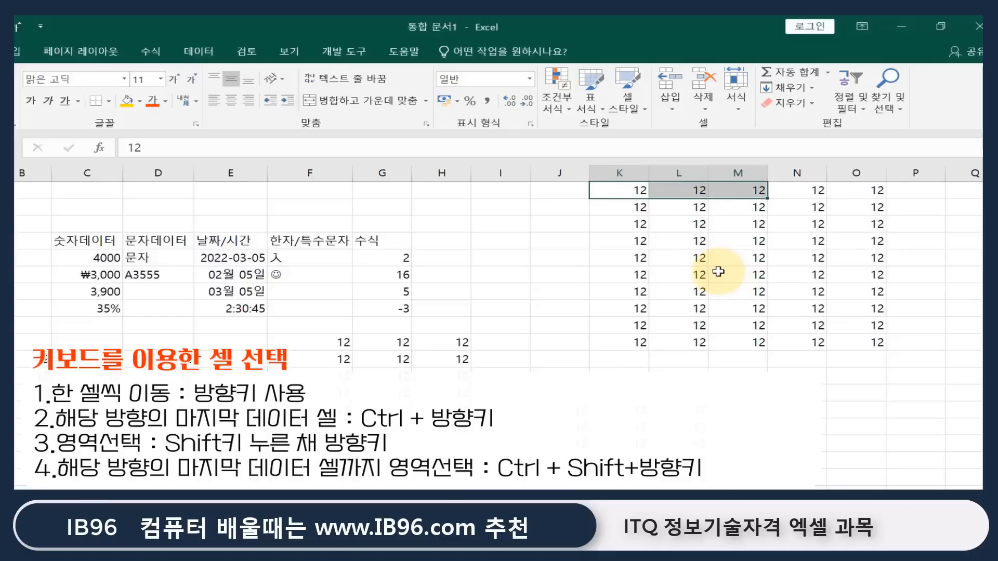
pyautogui.hotkey('shift', 'Down')
pyautogui.hotkey('shift', 'Down')
pyautogui.hotkey('shift', 'Down')
pyautogui.hotkey('shift', 'Down')
pyautogui.hotkey('shift', 'Right')
pyautogui.hotkey('shift', 'Down')
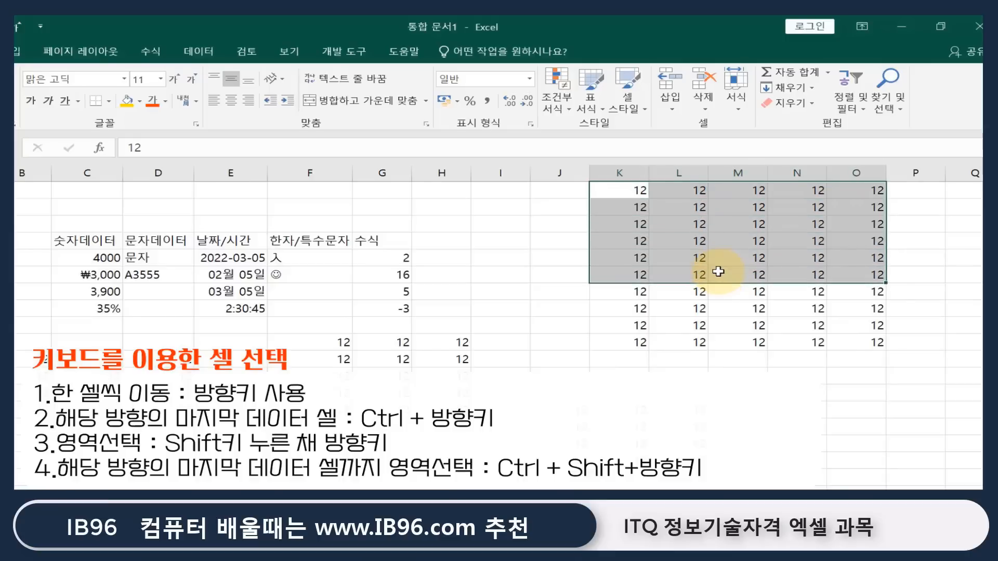
# Step: Shrink and re-extend the selection anchored at K1 cell by cell down to K1:L5, and return to cell K1 alone
pyautogui.hotkey('shift', 'Down')
pyautogui.hotkey('shift', 'Left')
pyautogui.hotkey('shift', 'Left')
pyautogui.hotkey('shift', 'Up')
pyautogui.hotkey('shift', 'Up')
pyautogui.hotkey('shift', 'Up')
pyautogui.hotkey('shift', 'Up')
pyautogui.hotkey('shift', 'Up')
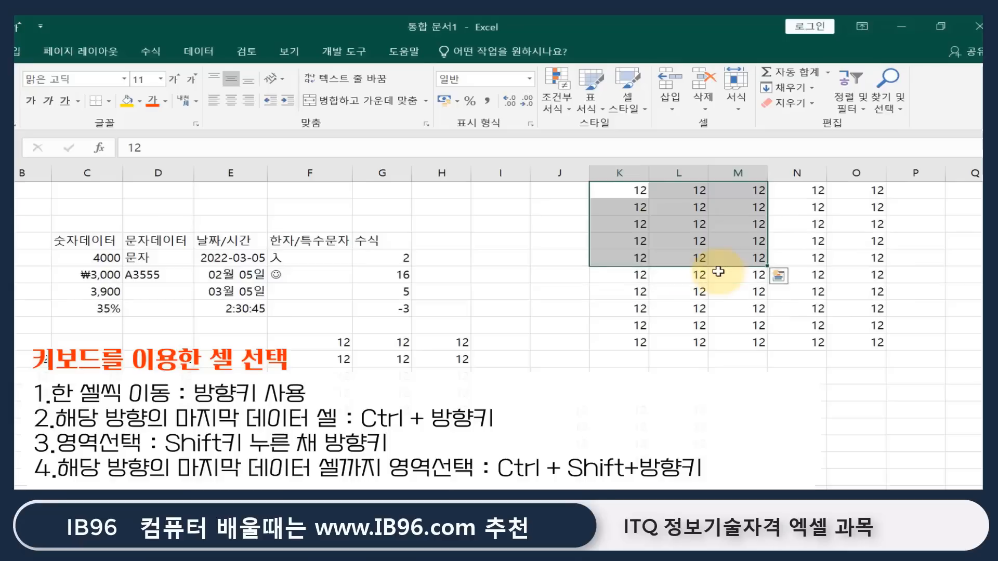
pyautogui.hotkey('shift', 'Right')
pyautogui.hotkey('shift', 'Right')
pyautogui.hotkey('shift', 'Down')
pyautogui.hotkey('shift', 'Down')
pyautogui.hotkey('shift', 'Down')
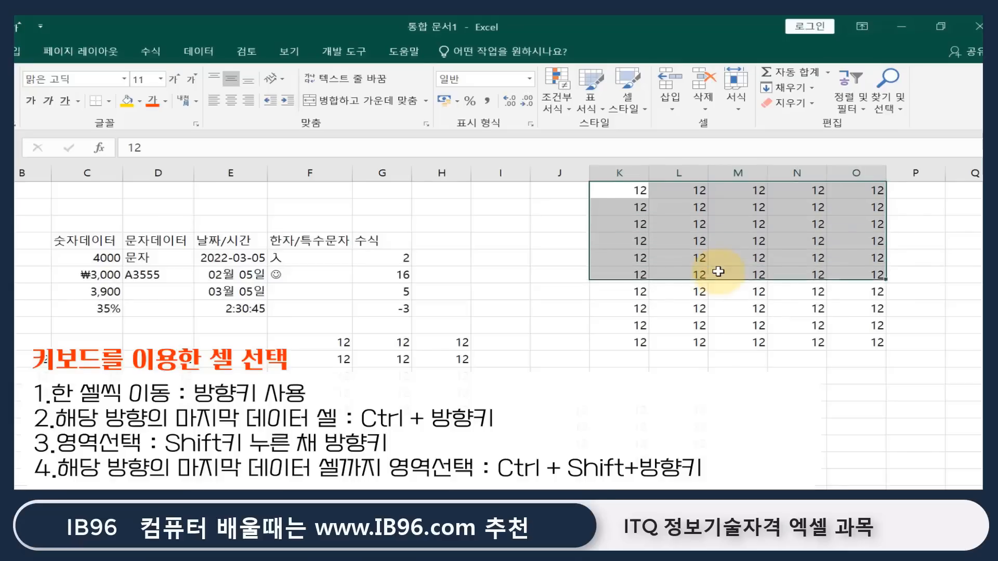
pyautogui.hotkey('shift', 'Left')
pyautogui.hotkey('shift', 'Left')
pyautogui.hotkey('shift', 'Left')
pyautogui.hotkey('shift', 'Right')
pyautogui.hotkey('shift', 'Left')
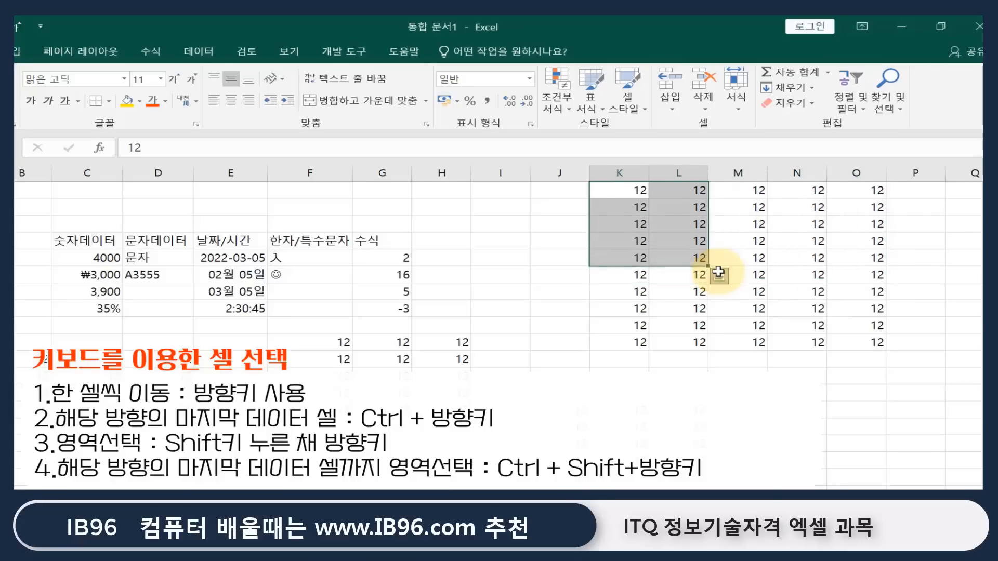
pyautogui.press('Up')
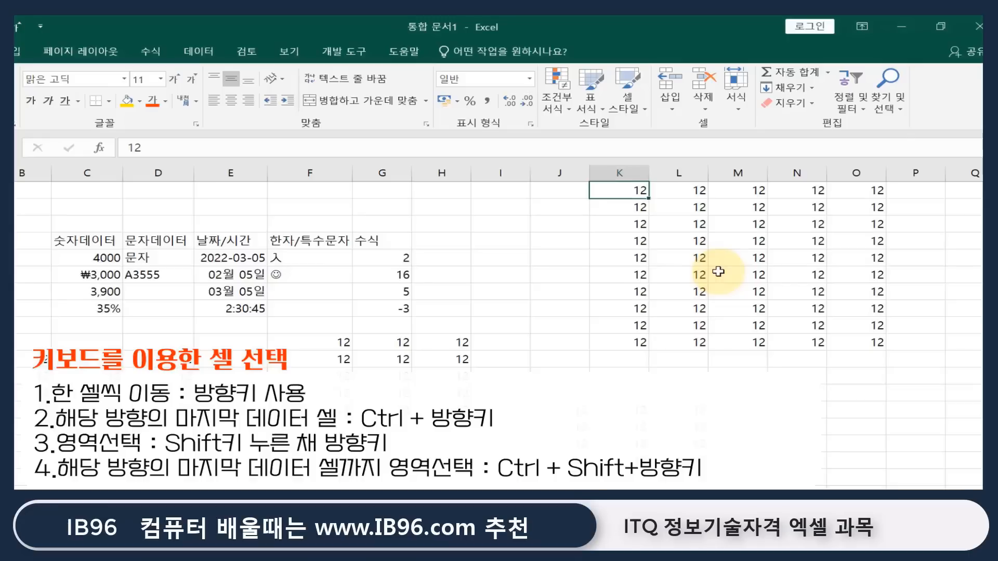
# Step: Extend the selection from K1 to the last data cells to cover K1:O10, and reselect the same block from O10 back to K1
pyautogui.hotkey('ctrl', 'shift', 'Right')
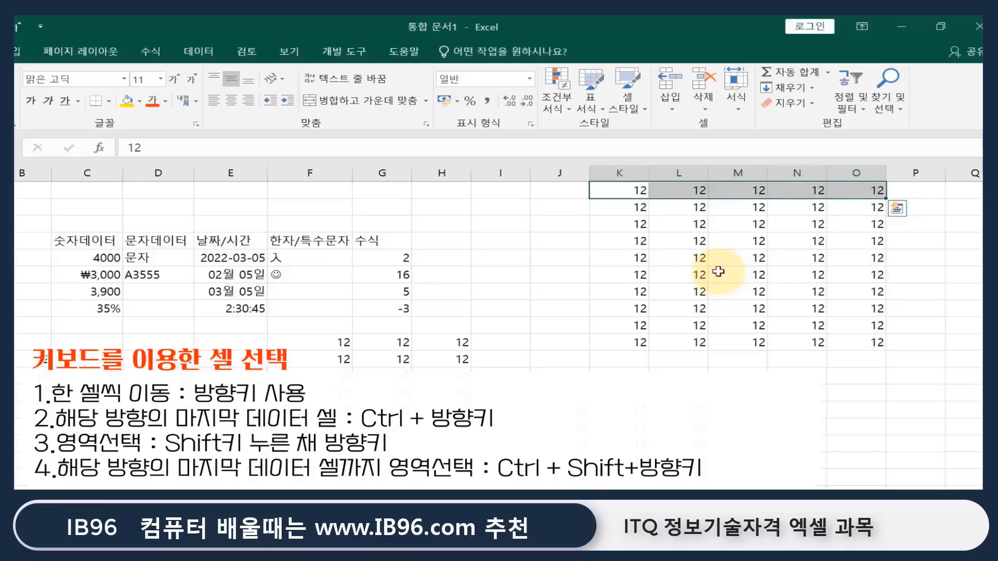
pyautogui.hotkey('ctrl', 'shift', 'Down')
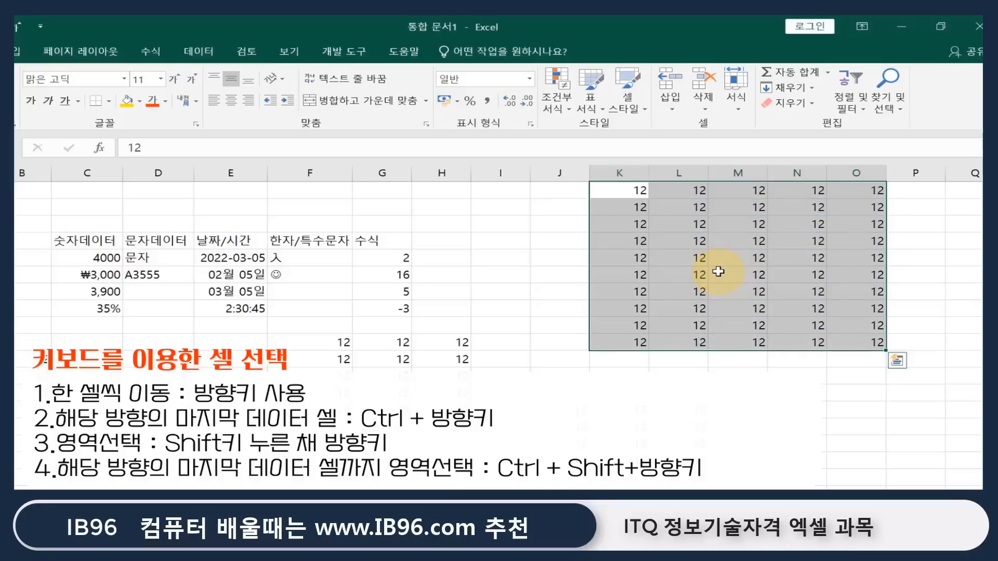
pyautogui.hotkey('ctrl', 'End')
pyautogui.keyDown('shift'); pyautogui.click(639, 189); pyautogui.keyUp('shift')
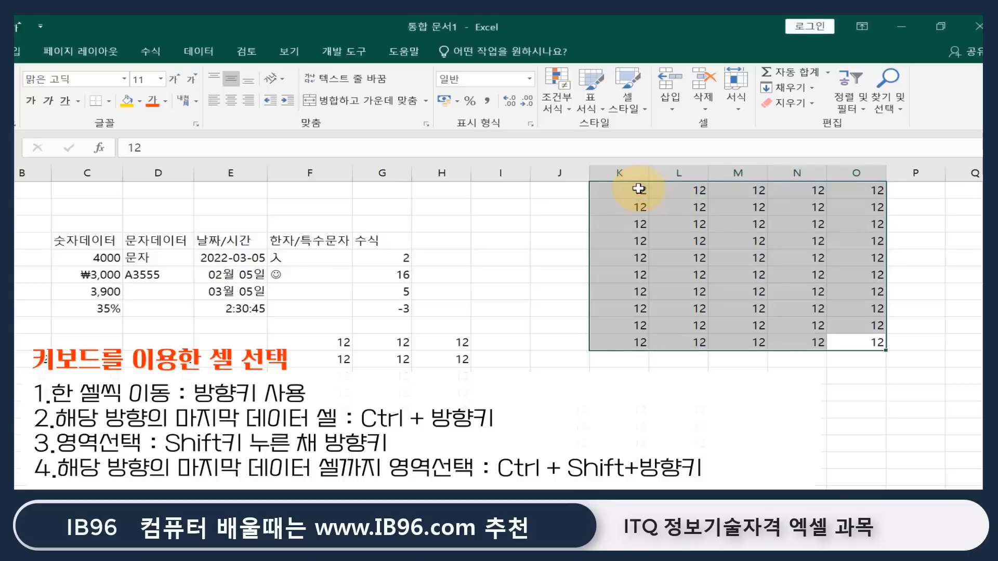
pyautogui.moveTo(638, 189); pyautogui.dragTo(641, 190)
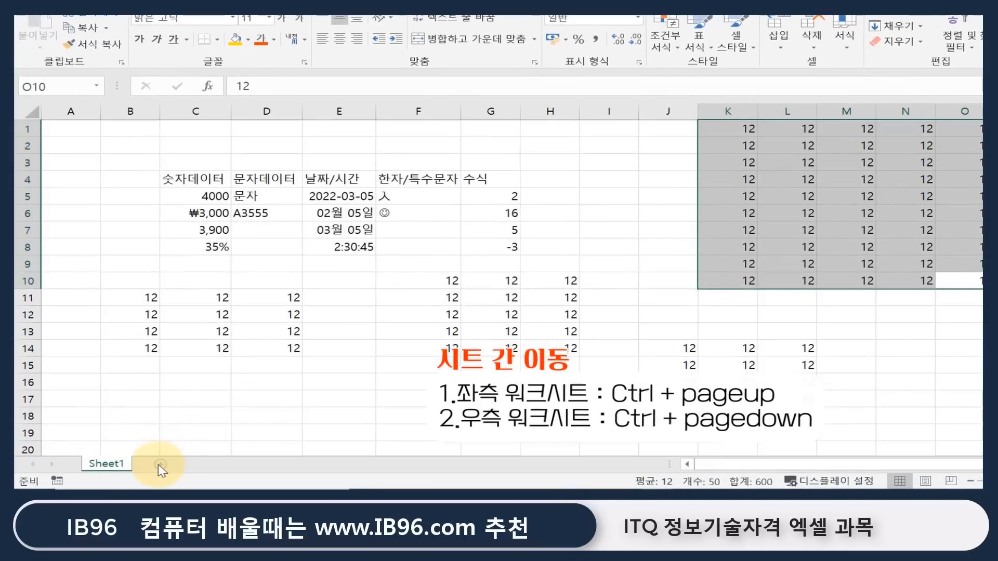
# Step: Add two new worksheets after Sheet1
pyautogui.click(159, 464)
pyautogui.click(206, 463)
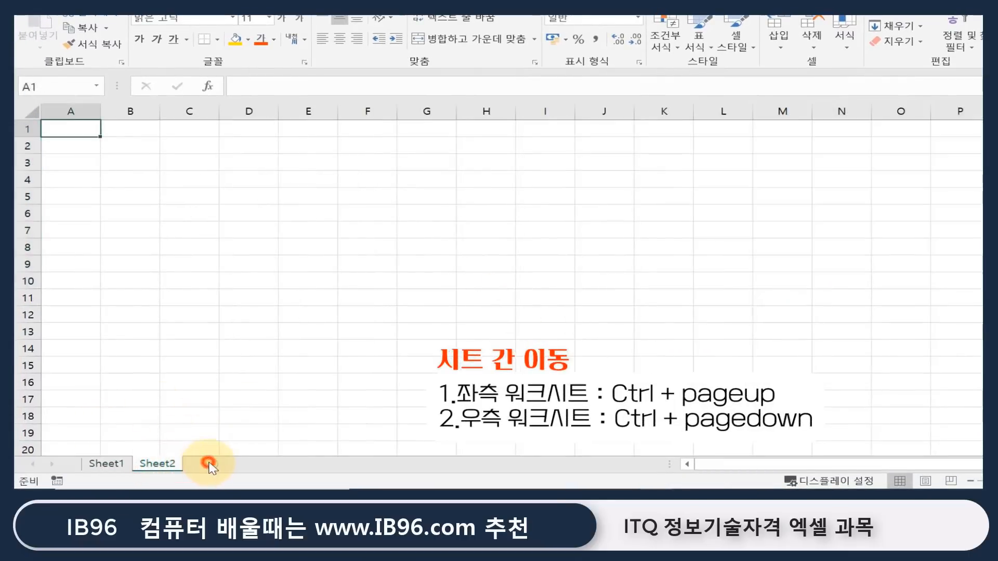
# Step: Switch from Sheet1 through Sheet2 to Sheet3 and back to Sheet1 one worksheet at a time, repeating the round trip
pyautogui.click(112, 464)
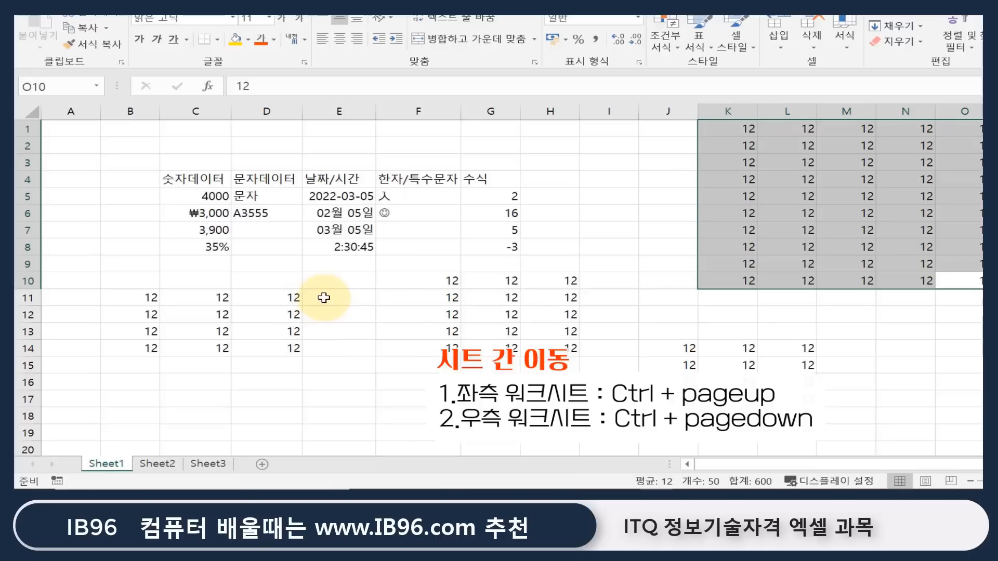
pyautogui.hotkey('ctrl', 'pagedown')
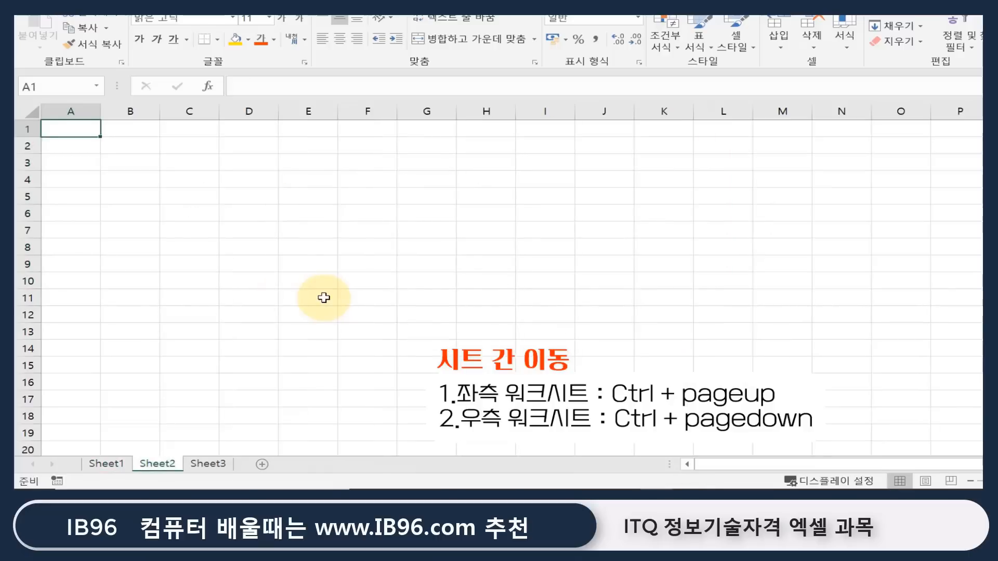
pyautogui.hotkey('ctrl', 'pagedown')
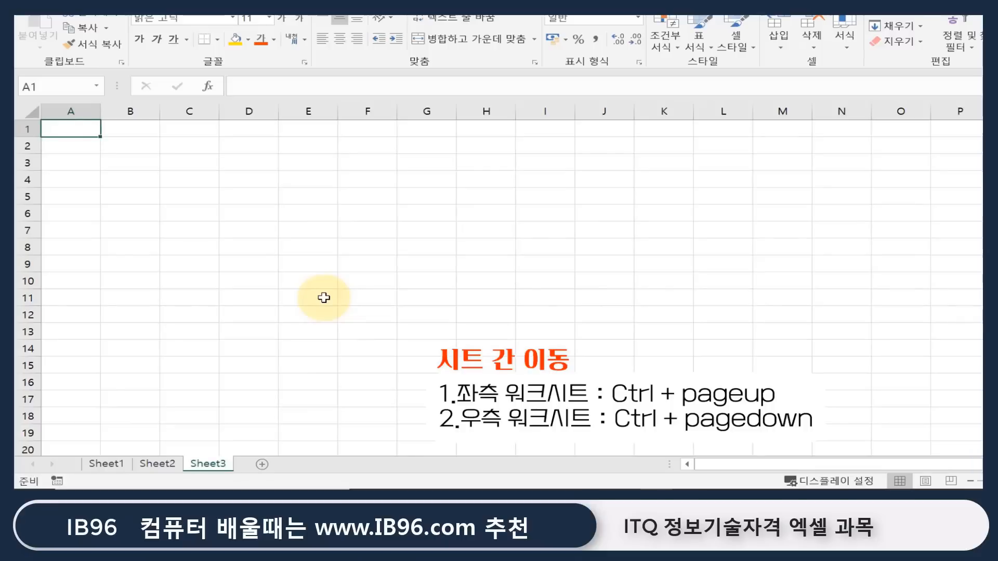
pyautogui.hotkey('ctrl', 'pageup')
pyautogui.hotkey('ctrl', 'pageup')
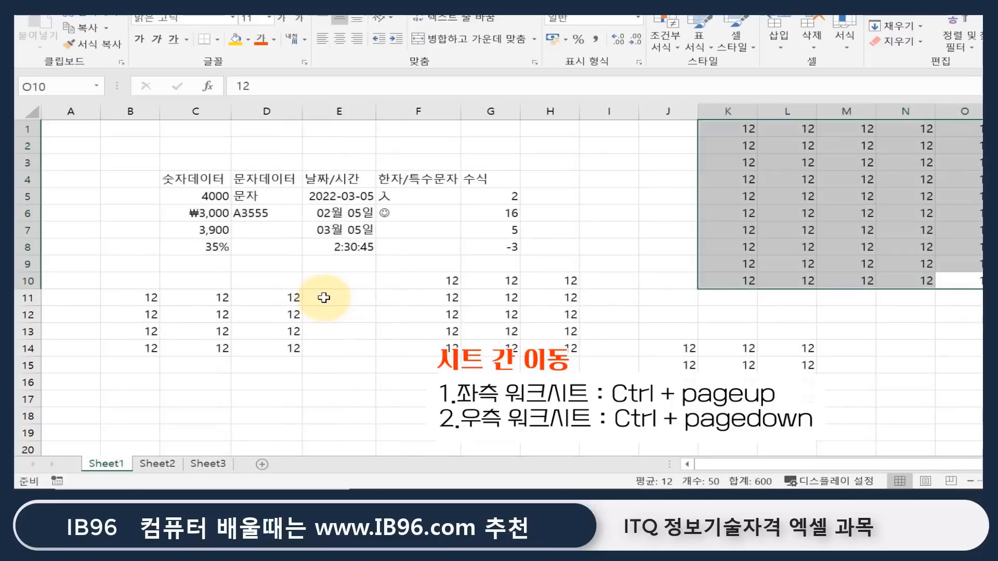
pyautogui.hotkey('ctrl', 'pagedown')
pyautogui.hotkey('ctrl', 'pagedown')
pyautogui.hotkey('ctrl', 'pageup')
pyautogui.hotkey('ctrl', 'pageup')
# Step: Select the data block K1:O10 by extending from K1 to its edges, and select the range H3:L11
pyautogui.click(680, 262)
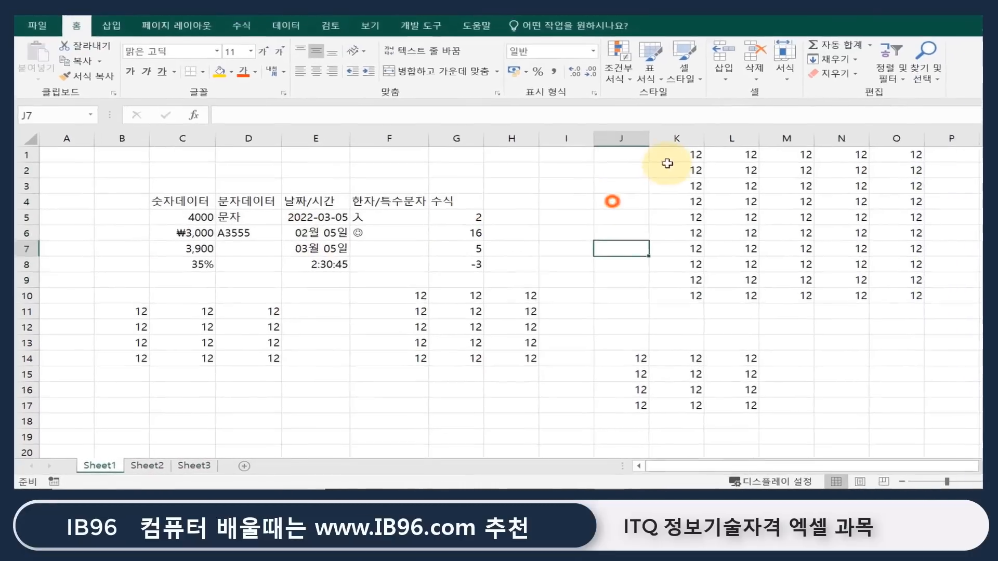
pyautogui.click(733, 126)
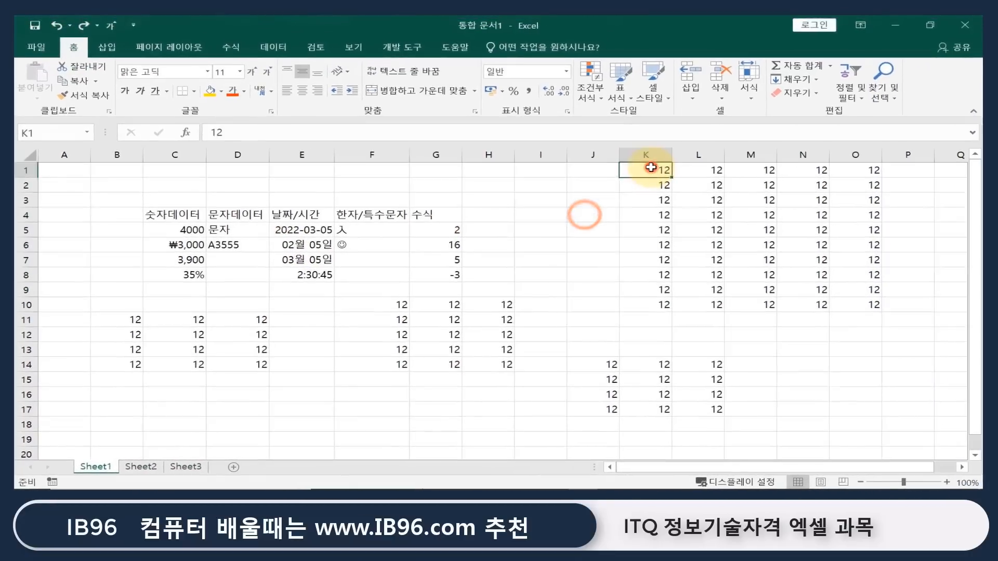
pyautogui.hotkey('ctrl', 'shift', 'Right')
pyautogui.hotkey('ctrl', 'shift', 'Down')
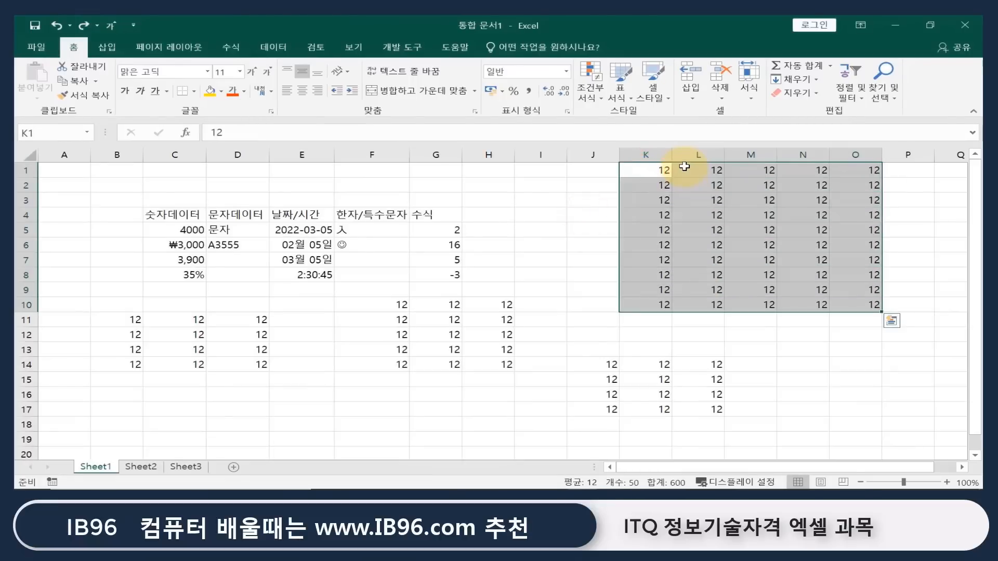
pyautogui.moveTo(498, 202); pyautogui.dragTo(708, 317)
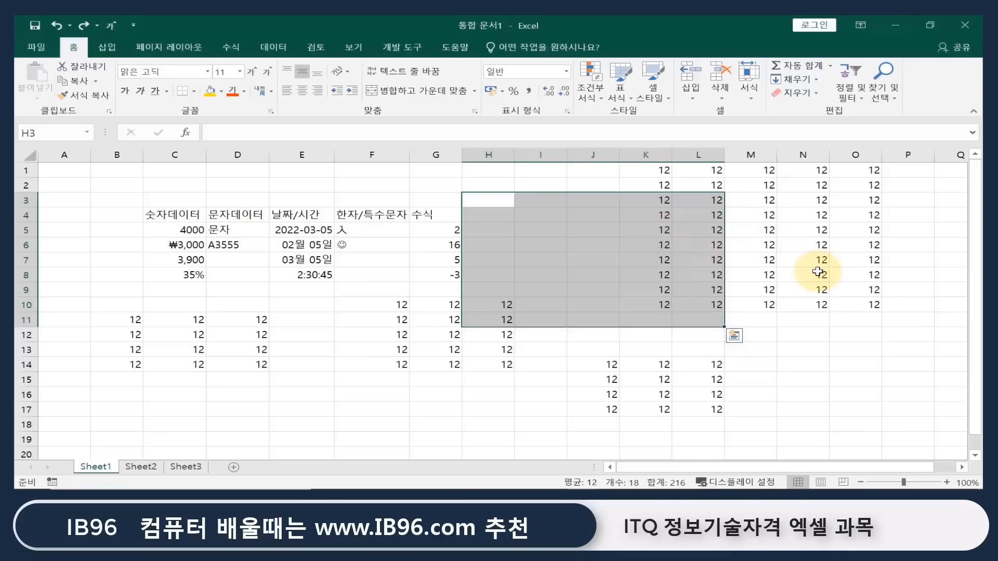
pyautogui.click(763, 289)
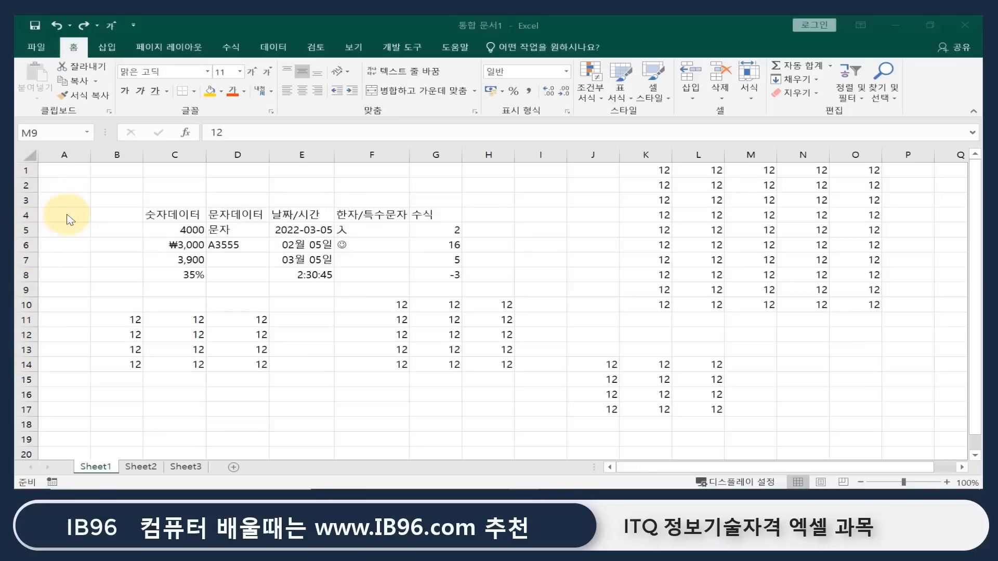
# Step: Select columns C to G, I to J and L to N together as one non-adjacent selection
pyautogui.click(176, 154)
pyautogui.moveTo(176, 154); pyautogui.dragTo(412, 152)
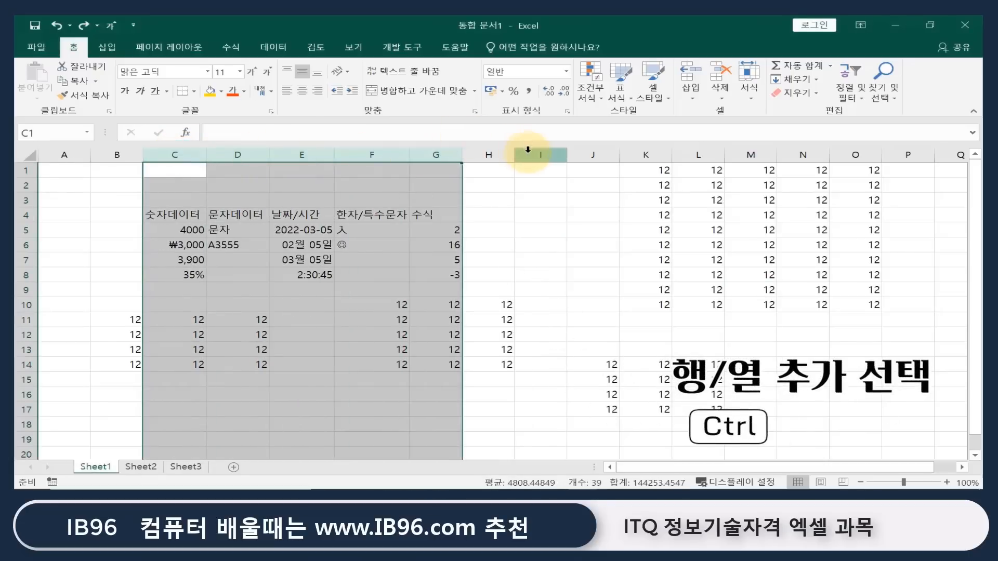
pyautogui.moveTo(526, 152); pyautogui.dragTo(619, 155)
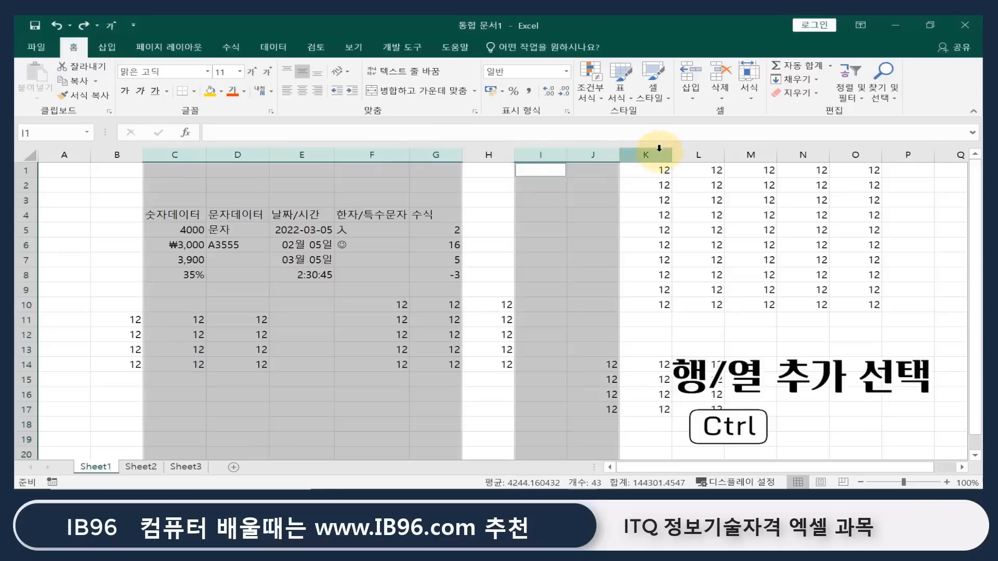
pyautogui.moveTo(699, 155); pyautogui.dragTo(784, 152)
pyautogui.scroll(-5, 296, 338)
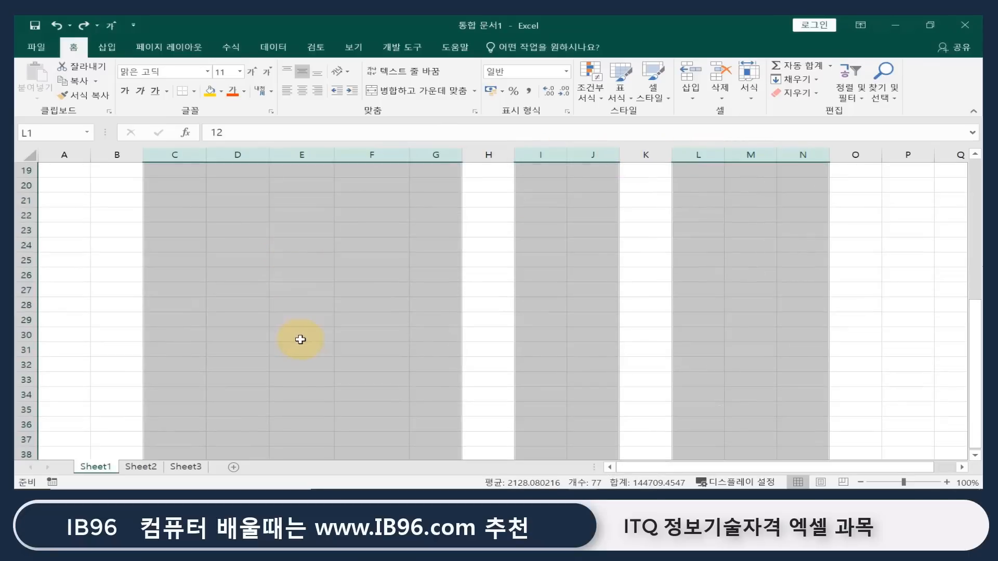
pyautogui.scroll(5, 297, 339)
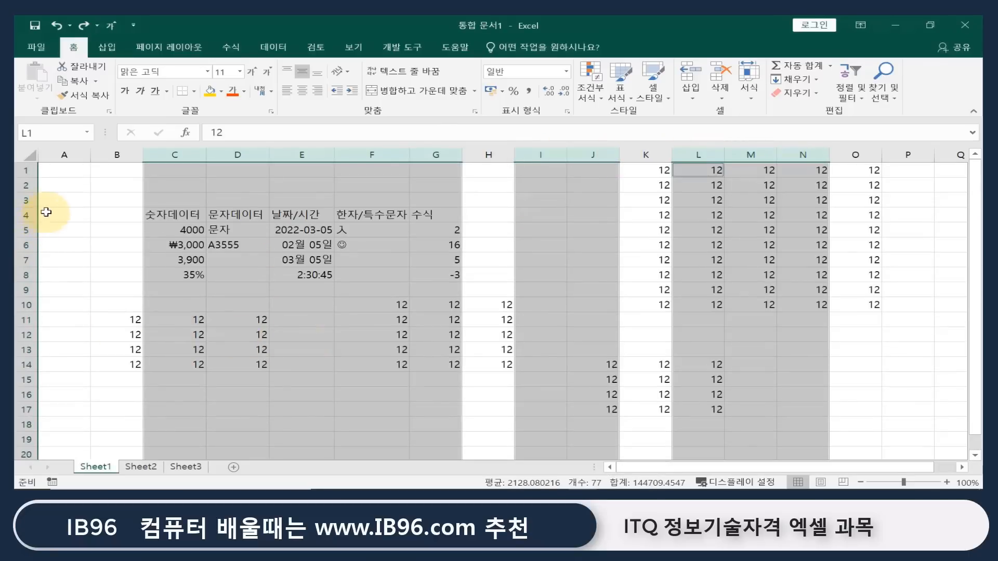
# Step: Select rows 4 to 8 and 10 to 14 together and increase their height to about 23.5
pyautogui.moveTo(22, 215); pyautogui.dragTo(16, 276)
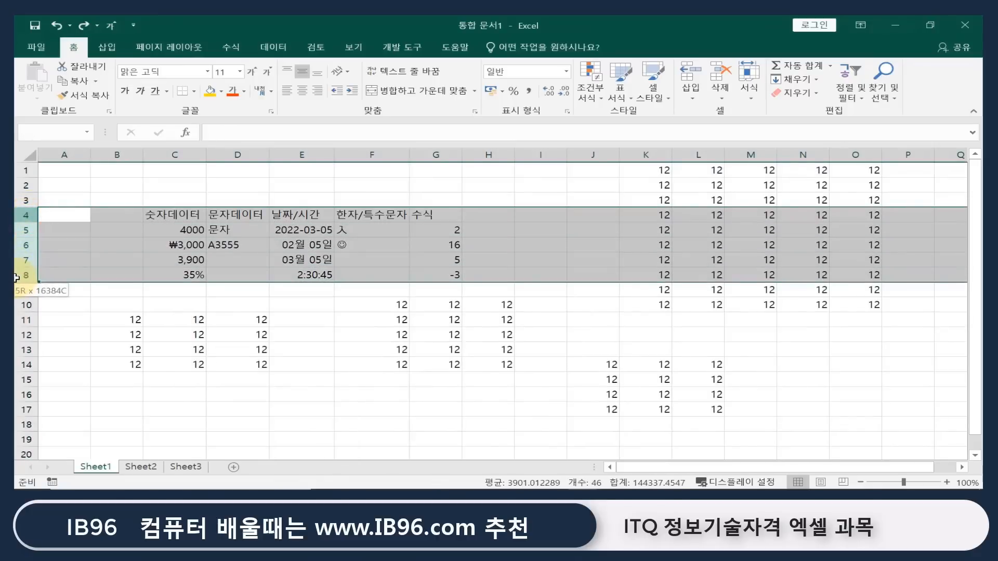
pyautogui.keyDown('ctrl'); pyautogui.click(29, 307); pyautogui.keyUp('ctrl')
pyautogui.moveTo(30, 307); pyautogui.dragTo(44, 367)
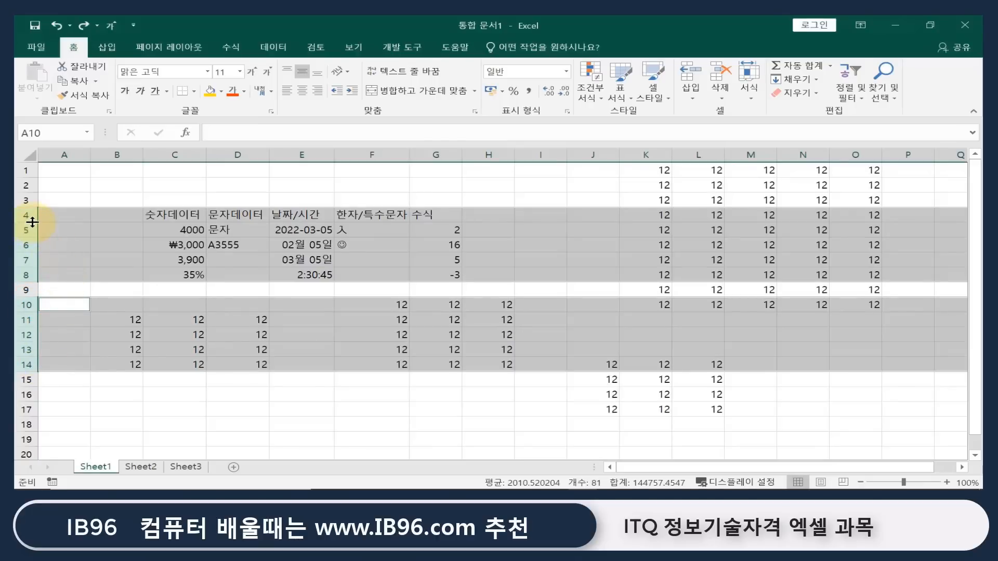
pyautogui.moveTo(32, 223)
pyautogui.mouseDown()
pyautogui.moveTo(25, 290)
pyautogui.moveTo(25, 270)
pyautogui.mouseUp()
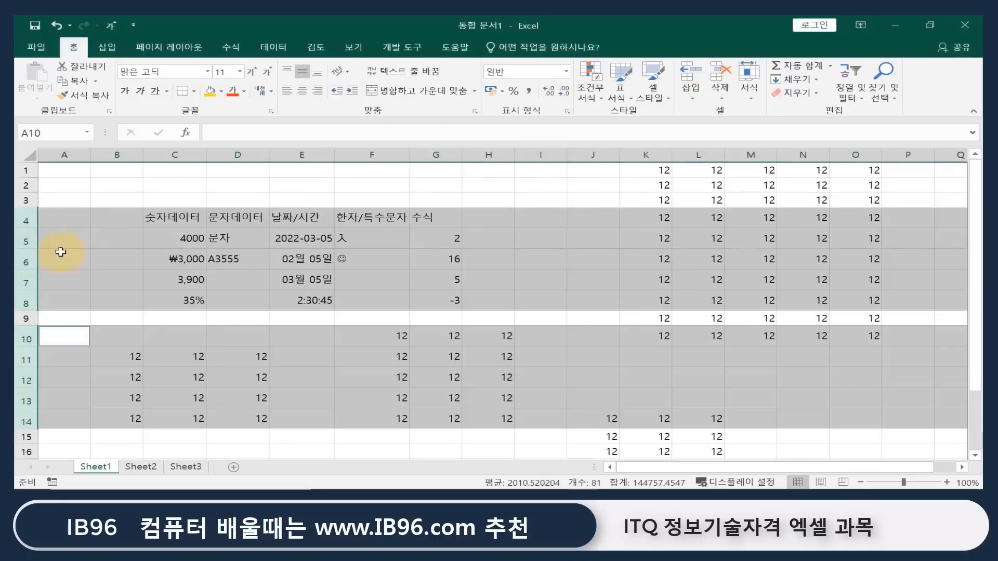
# Step: Examine the row height setting of the selected rows in the Row Height dialog, leaving it without changes
pyautogui.rightClick(19, 233)
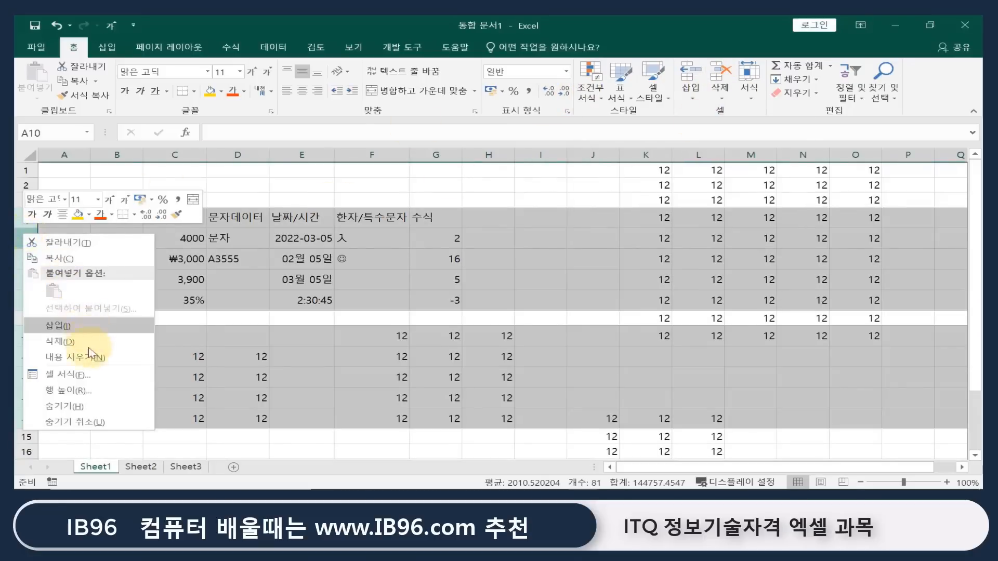
pyautogui.click(80, 395)
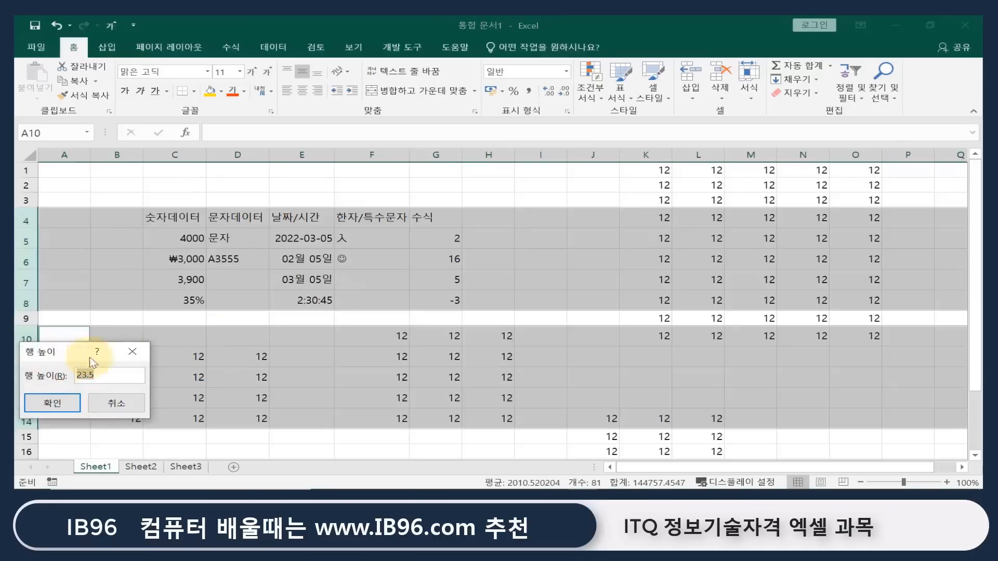
pyautogui.click(133, 357)
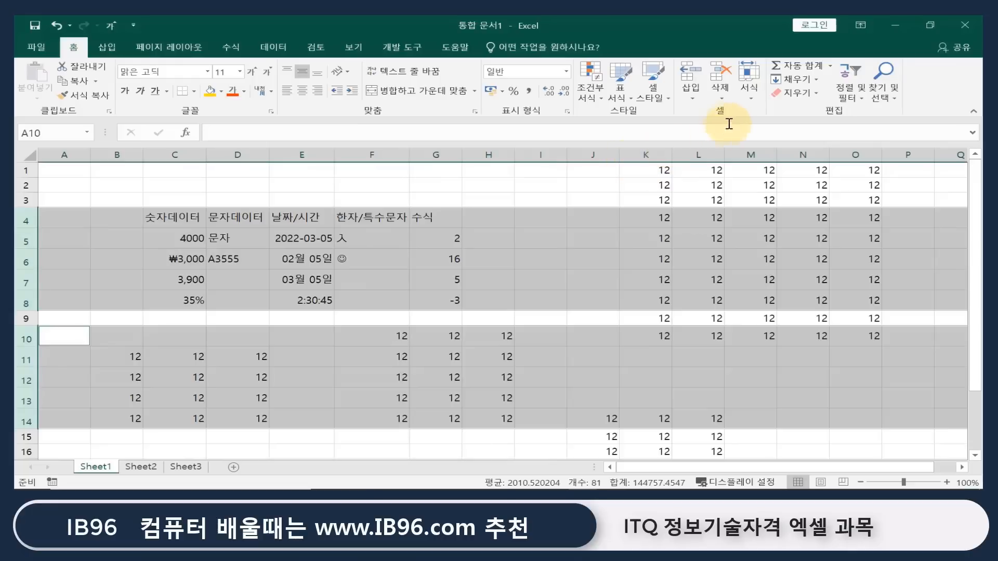
pyautogui.click(748, 97)
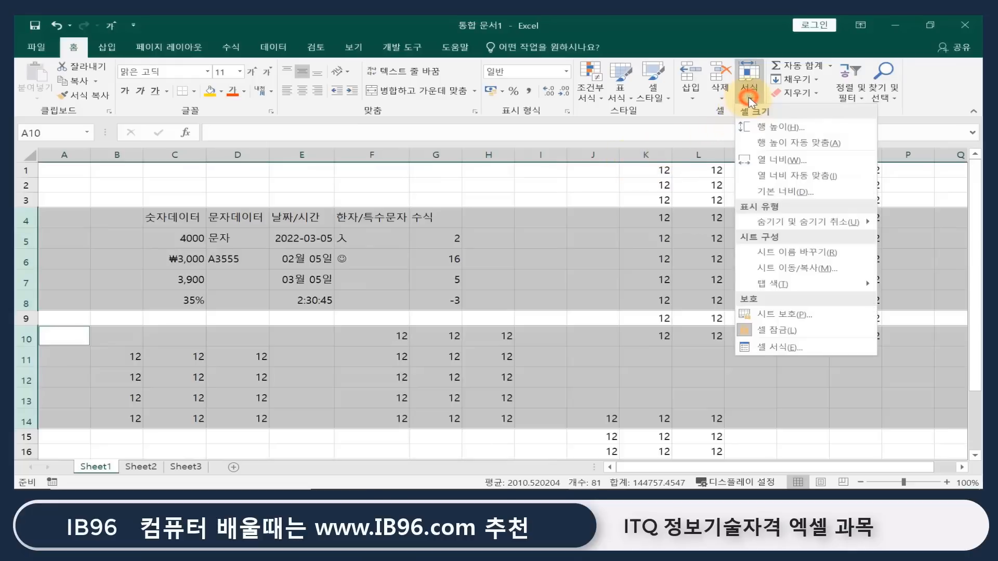
pyautogui.click(764, 126)
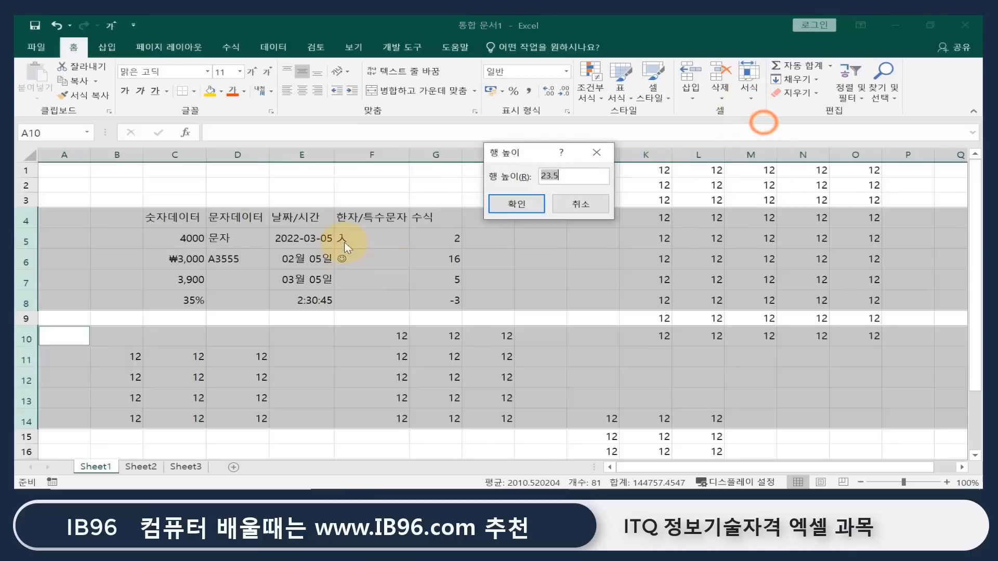
pyautogui.click(576, 206)
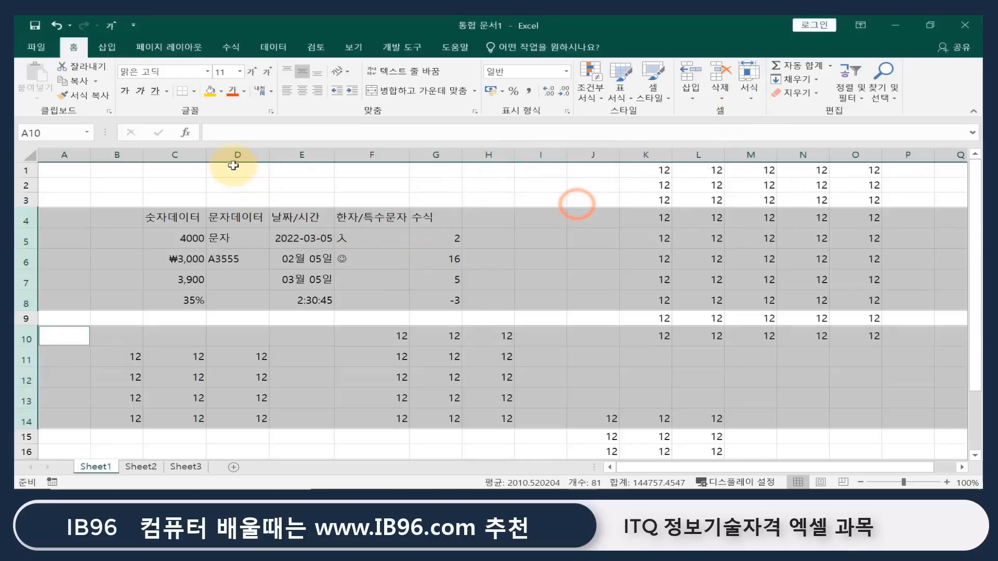
# Step: Widen columns D to G together, and auto-fit their widths to the contents
pyautogui.moveTo(238, 154); pyautogui.dragTo(426, 150)
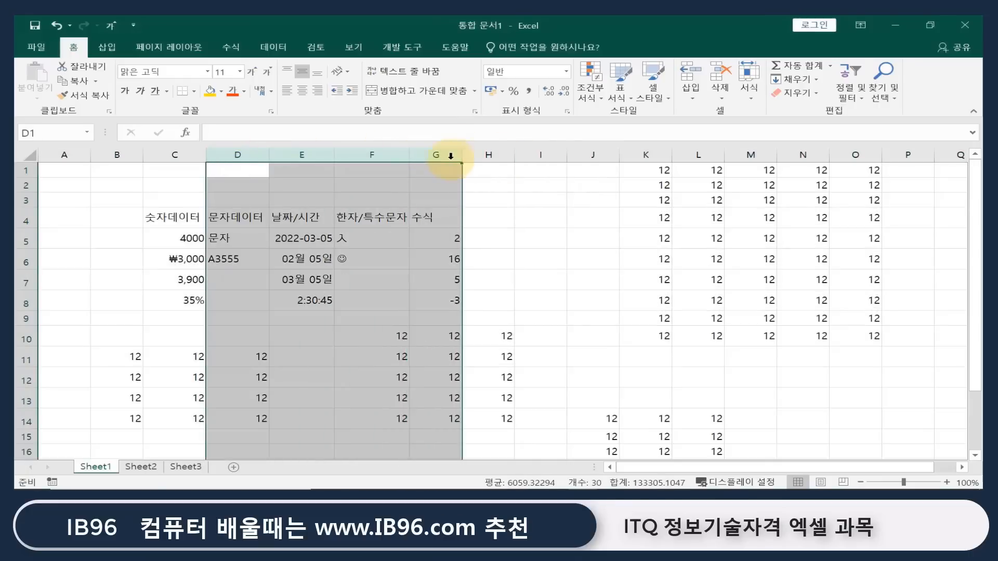
pyautogui.rightClick(434, 157)
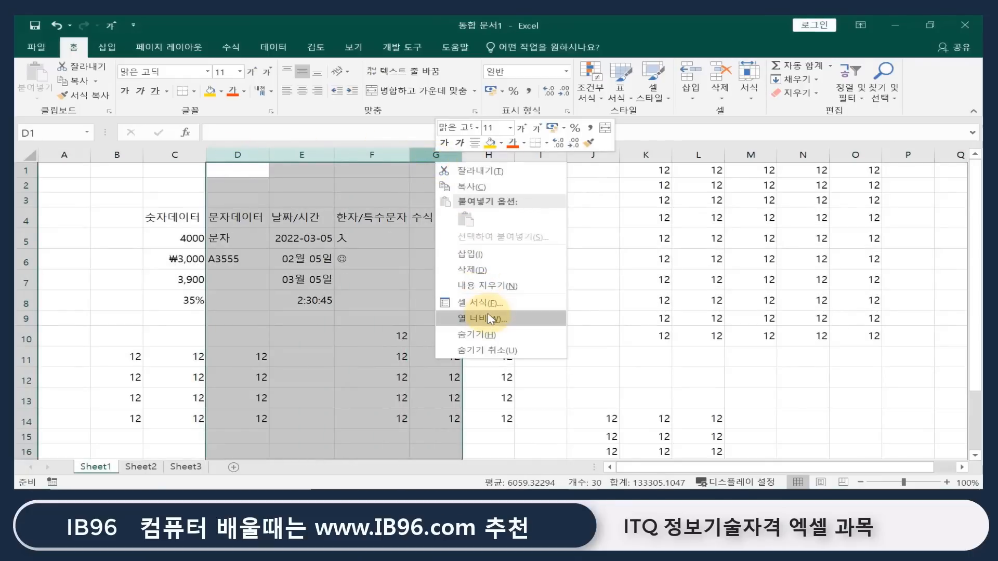
pyautogui.click(411, 152)
pyautogui.moveTo(411, 153); pyautogui.dragTo(486, 151)
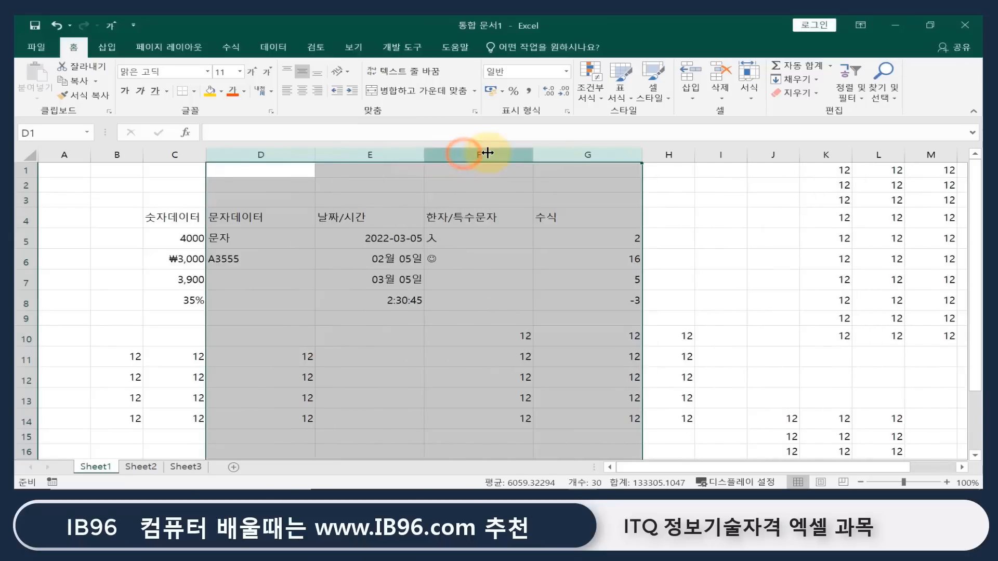
pyautogui.doubleClick(533, 151)
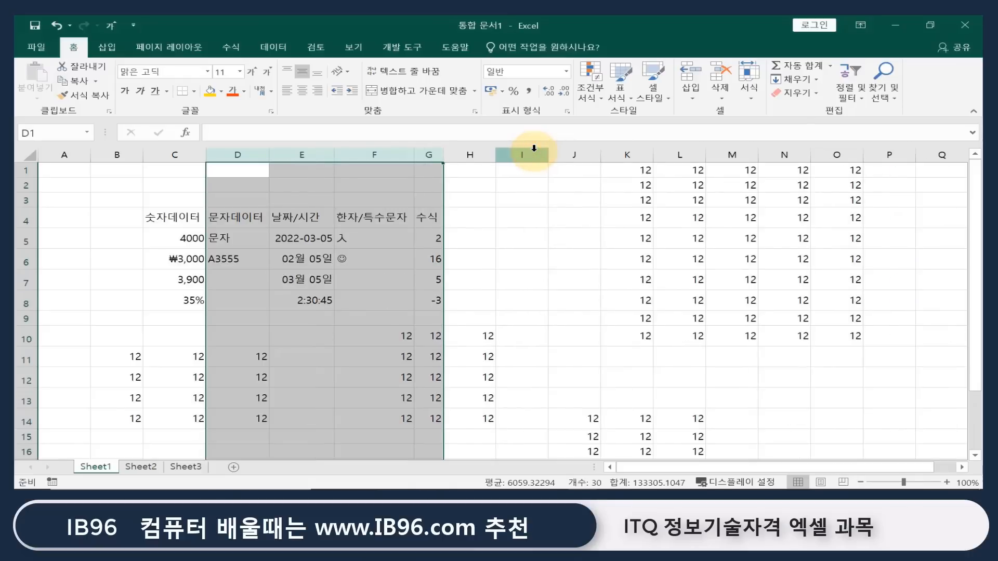
# Step: Enter 1334566 in cell I6, and narrow column I before auto-fitting it to its contents
pyautogui.click(529, 264)
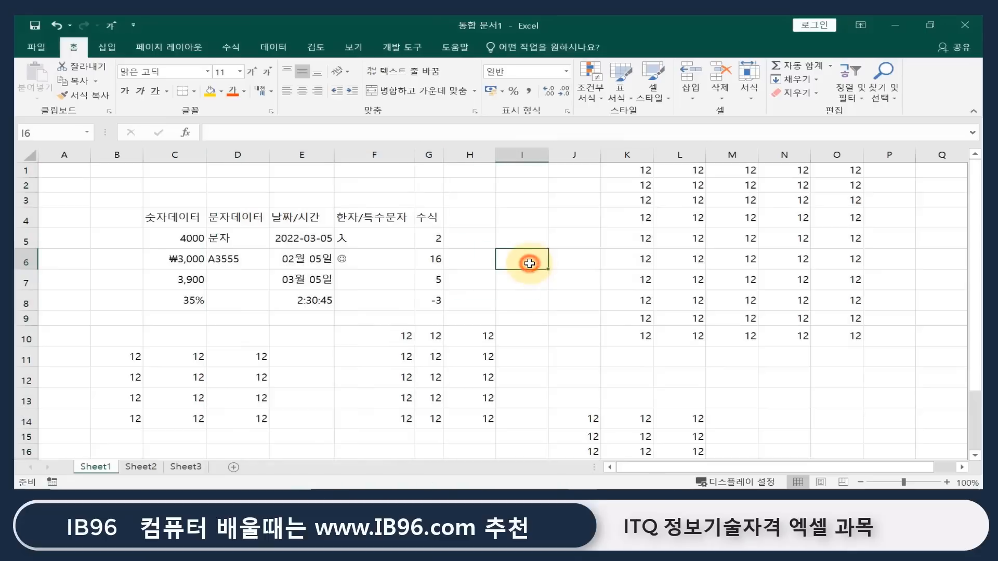
pyautogui.write('1334566')
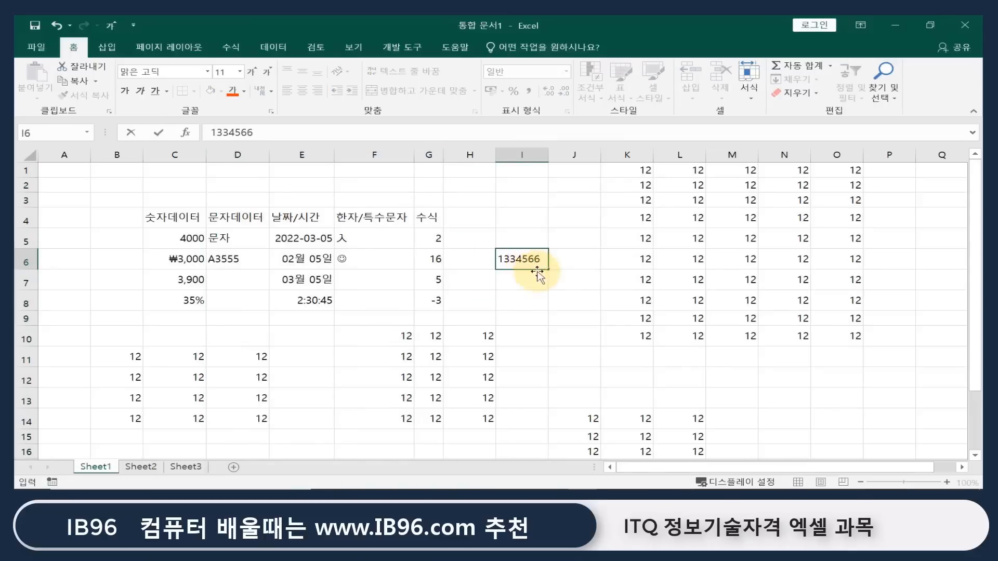
pyautogui.click(544, 151)
pyautogui.moveTo(543, 157); pyautogui.dragTo(519, 158)
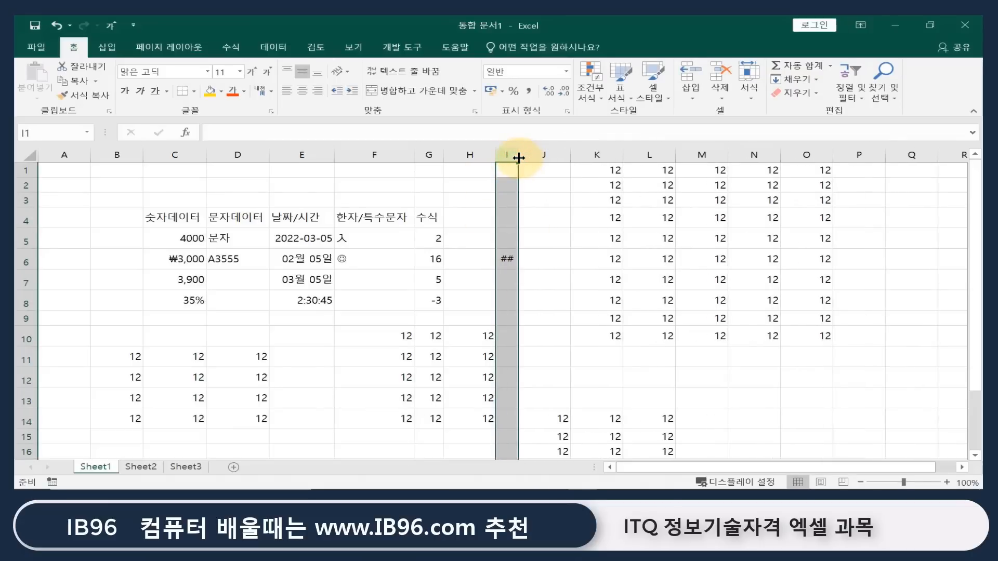
pyautogui.doubleClick(519, 158)
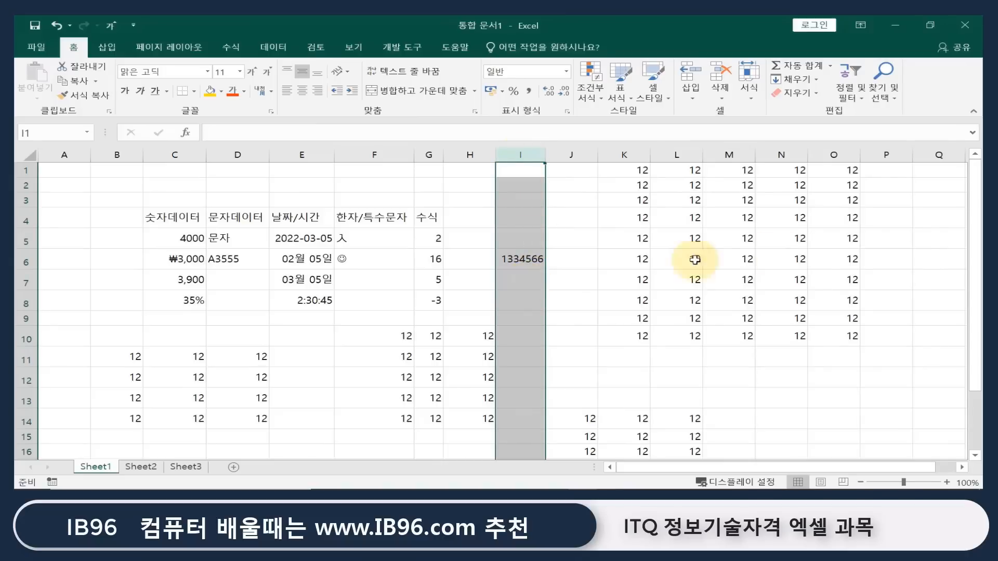
# Step: Insert three blank columns before the 한자/특수문자 column by selecting columns F to H
pyautogui.click(380, 157)
pyautogui.moveTo(380, 160); pyautogui.dragTo(454, 152)
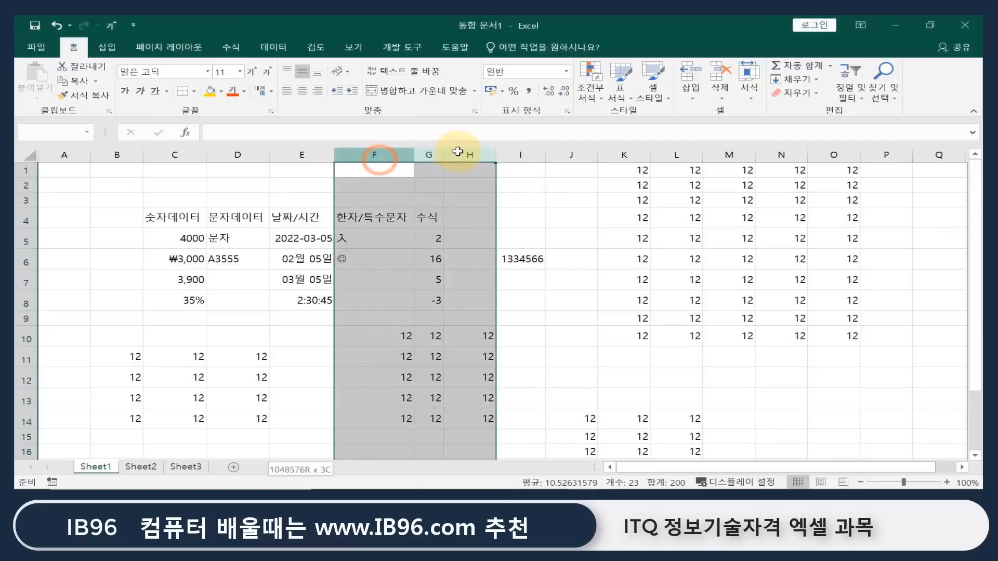
pyautogui.rightClick(459, 152)
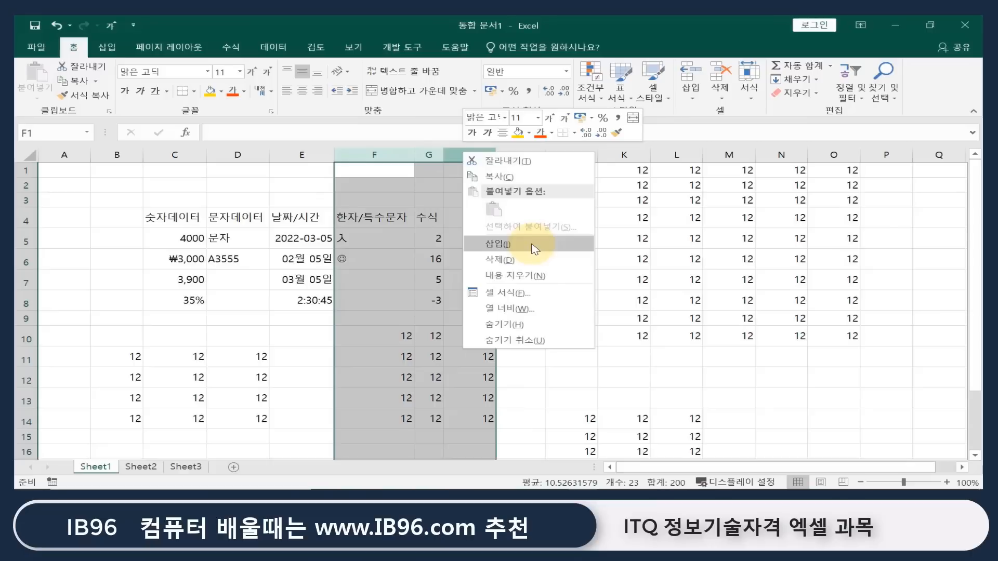
pyautogui.click(533, 245)
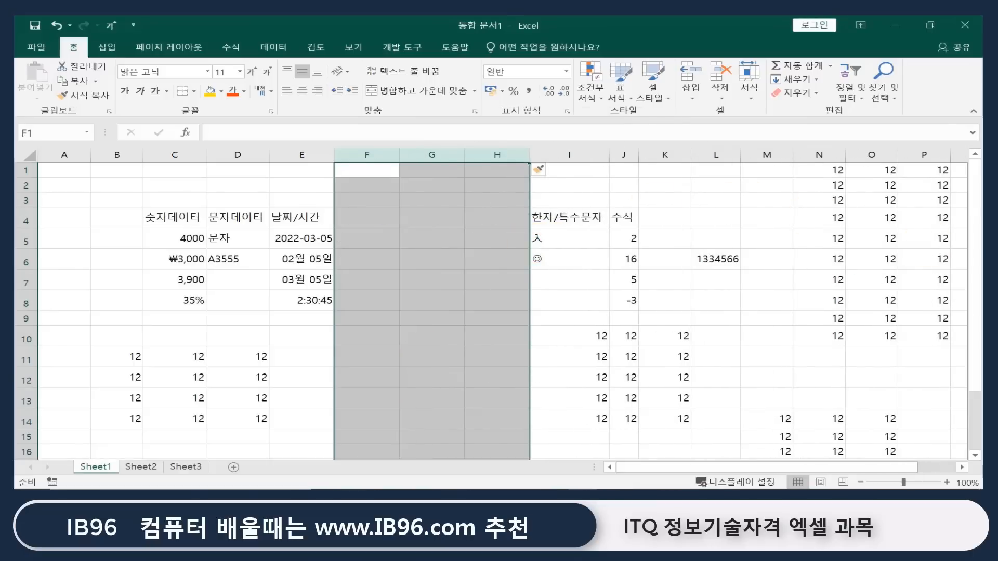
pyautogui.hotkey('alt', 'Tab')
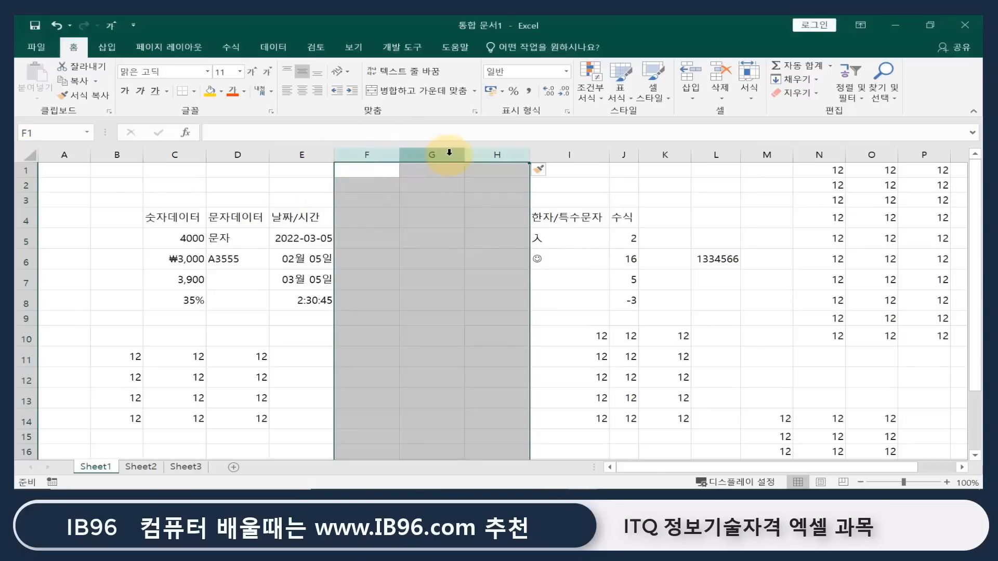
# Step: Insert a blank column before each of the 숫자데이터, 문자데이터 and 날짜/시간 columns by selecting C, D and E individually
pyautogui.click(178, 155)
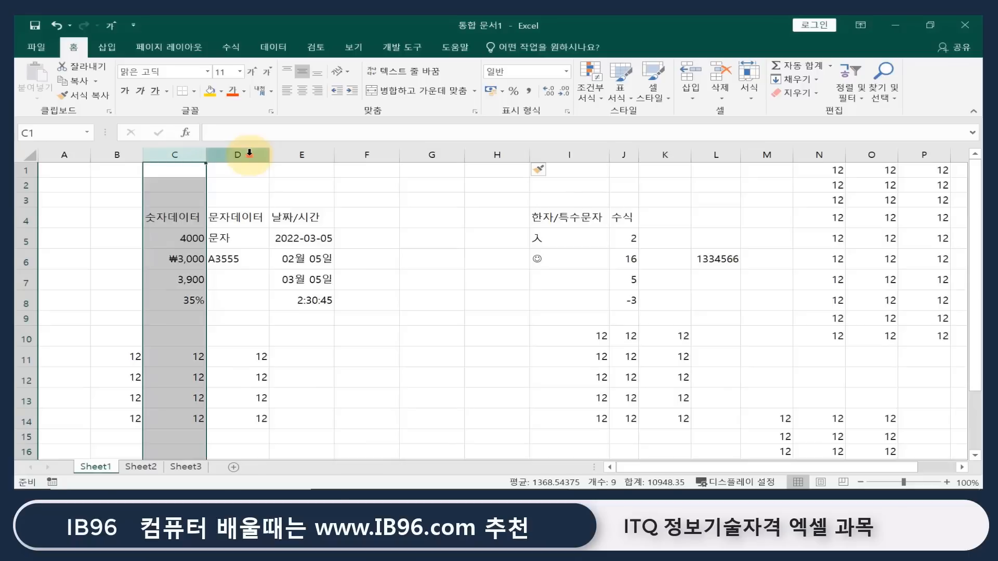
pyautogui.keyDown('ctrl'); pyautogui.click(249, 155); pyautogui.keyUp('ctrl')
pyautogui.keyDown('ctrl'); pyautogui.click(301, 155); pyautogui.keyUp('ctrl')
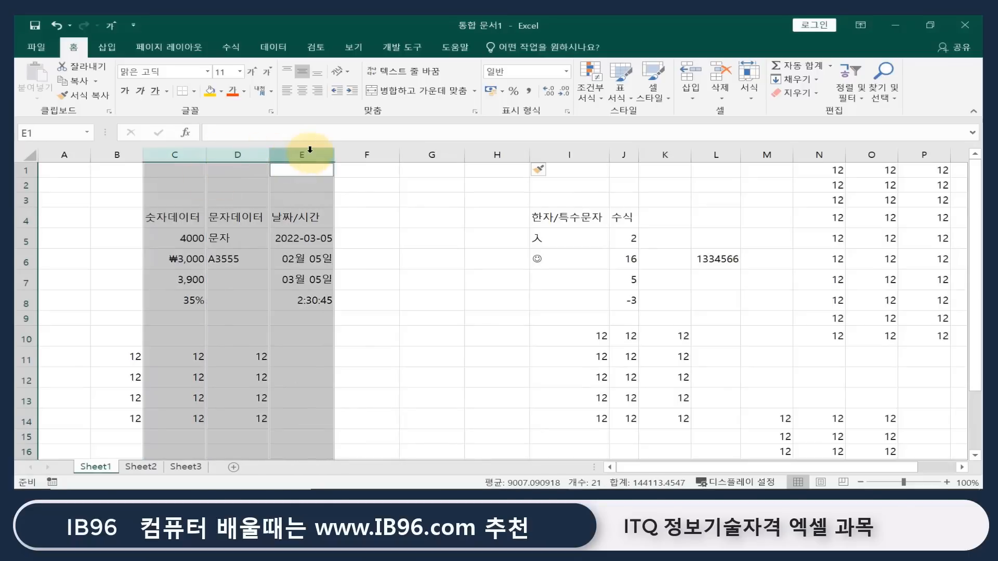
pyautogui.rightClick(311, 151)
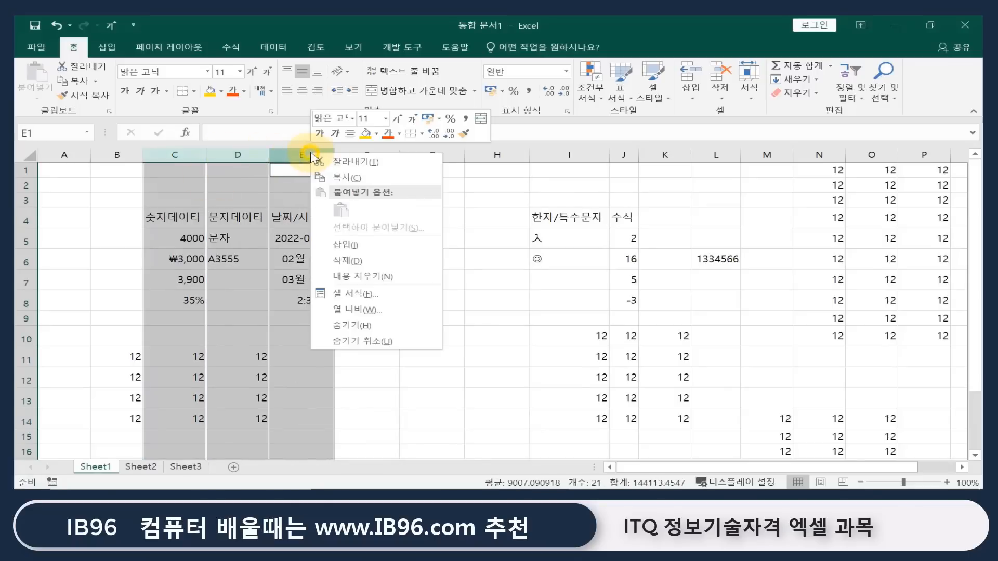
pyautogui.click(406, 254)
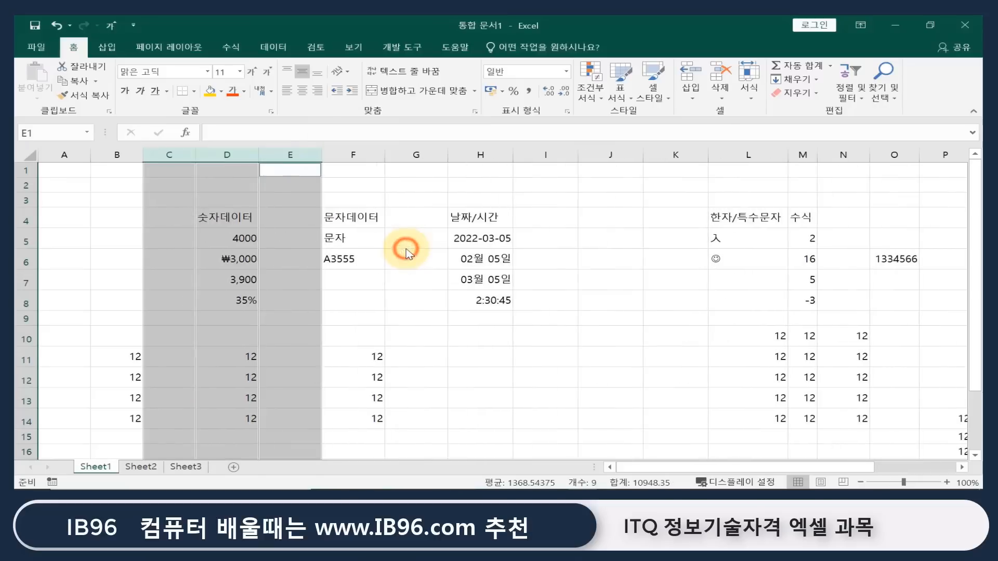
# Step: Delete the blank columns E and G on either side of the 문자데이터 column together
pyautogui.click(182, 152)
pyautogui.click(290, 153)
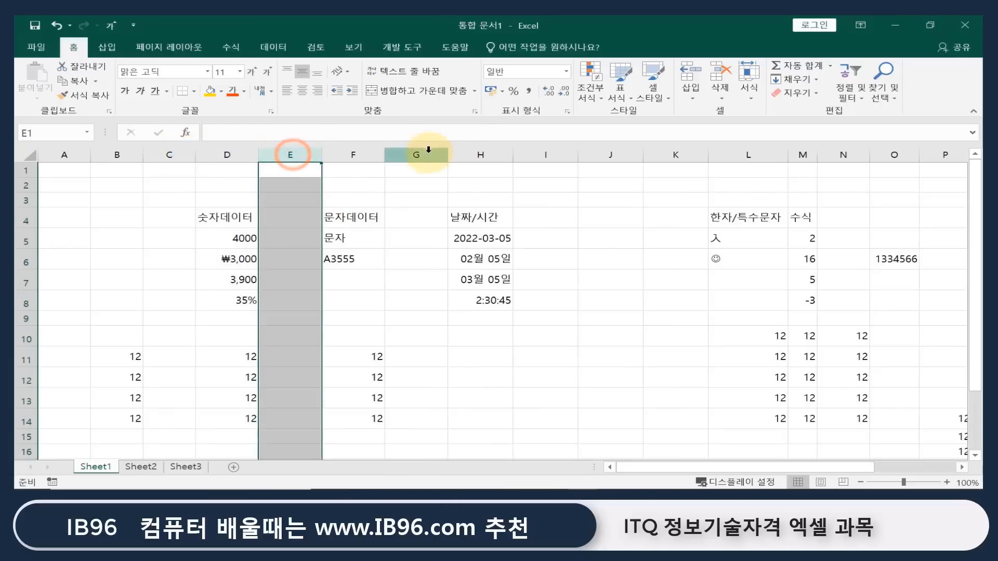
pyautogui.click(428, 151)
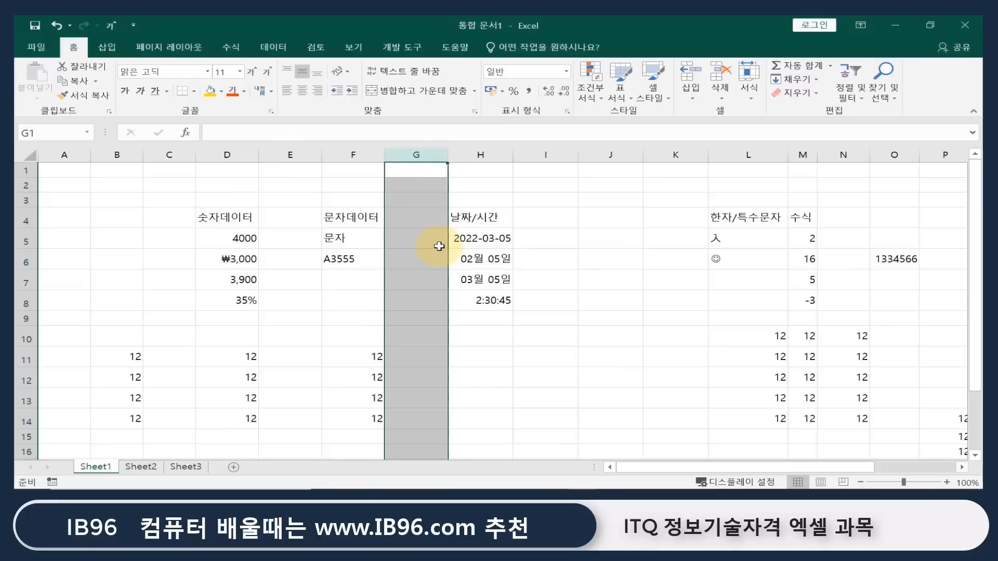
pyautogui.keyDown('ctrl'); pyautogui.click(305, 155); pyautogui.keyUp('ctrl')
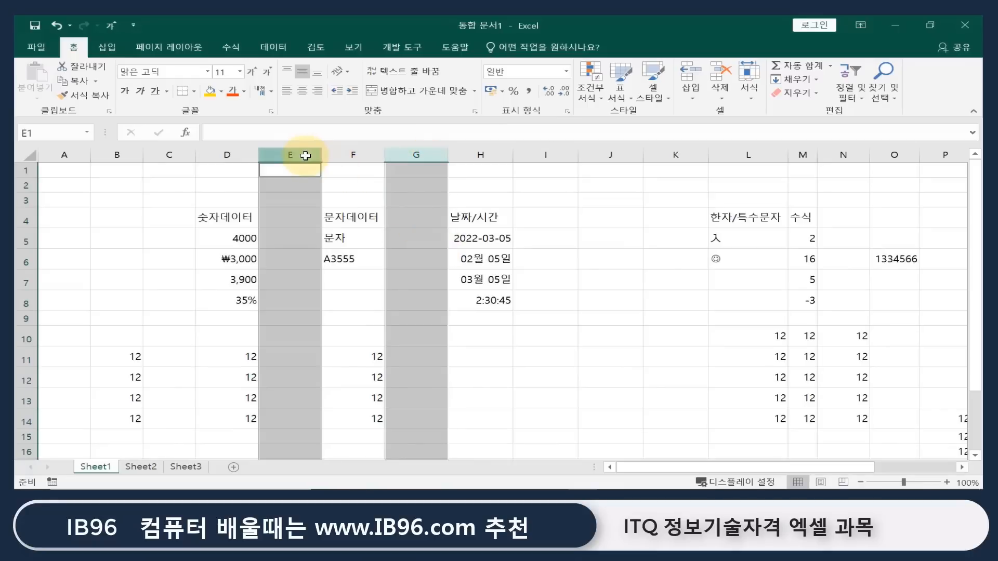
pyautogui.rightClick(305, 155)
pyautogui.click(365, 264)
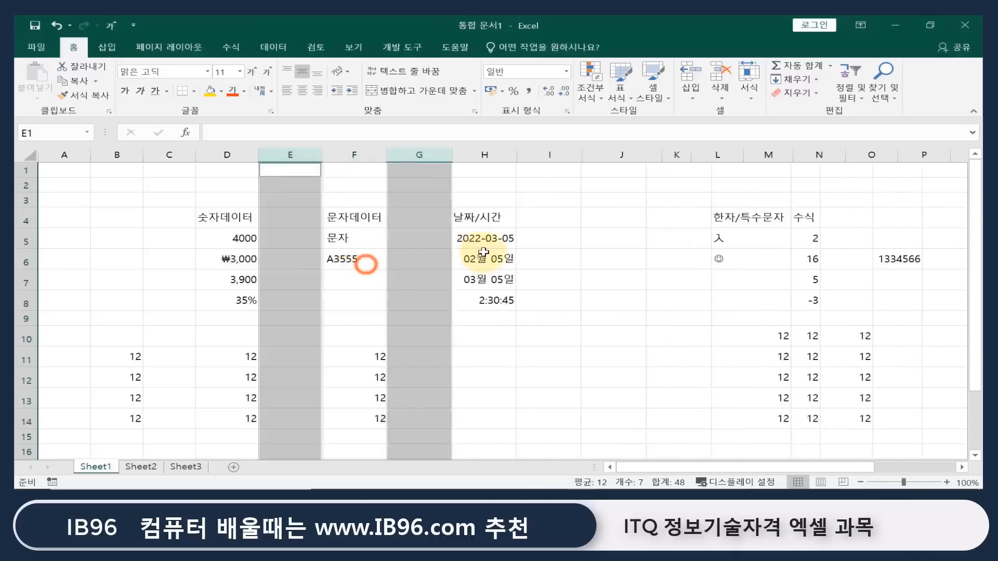
# Step: Delete the blank columns G and H together, and delete the remaining blank column G before 한자/특수문자
pyautogui.click(417, 157)
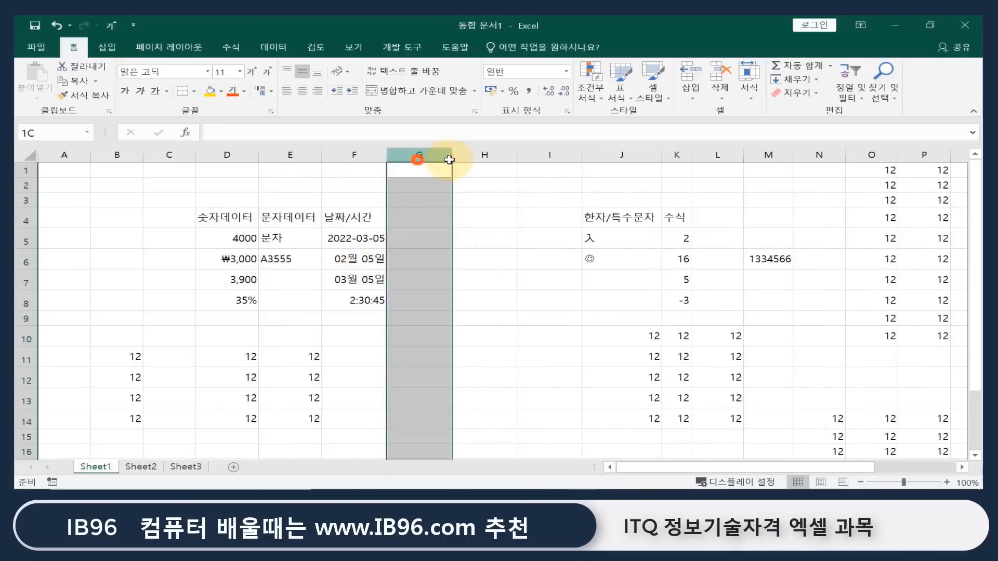
pyautogui.moveTo(449, 159); pyautogui.dragTo(473, 155)
pyautogui.rightClick(473, 156)
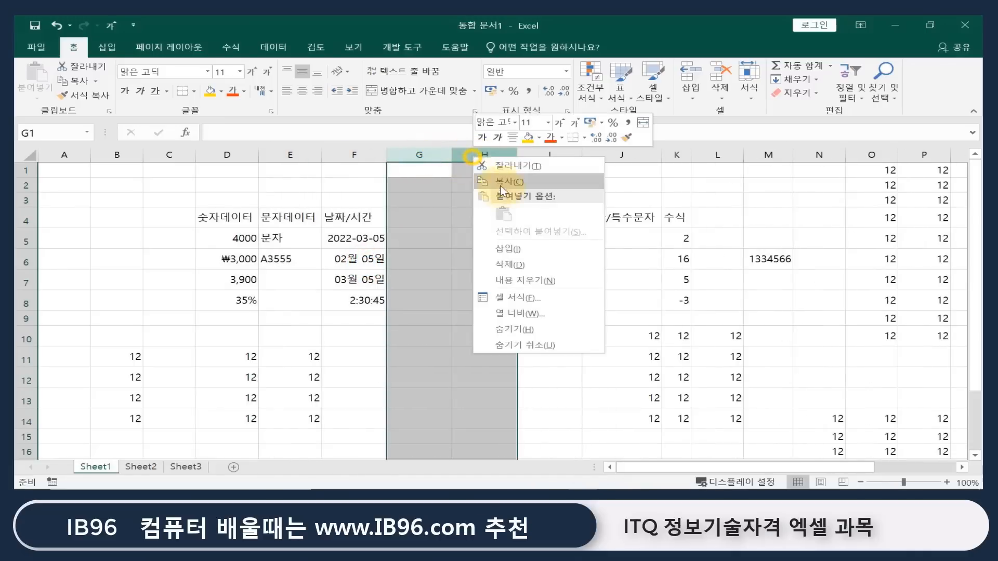
pyautogui.click(524, 265)
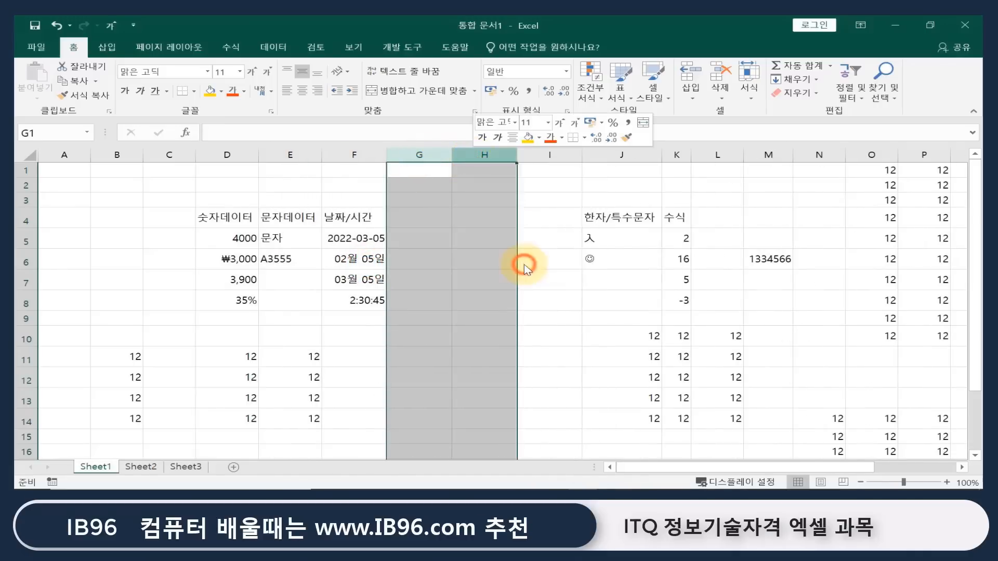
pyautogui.click(429, 158)
pyautogui.rightClick(428, 156)
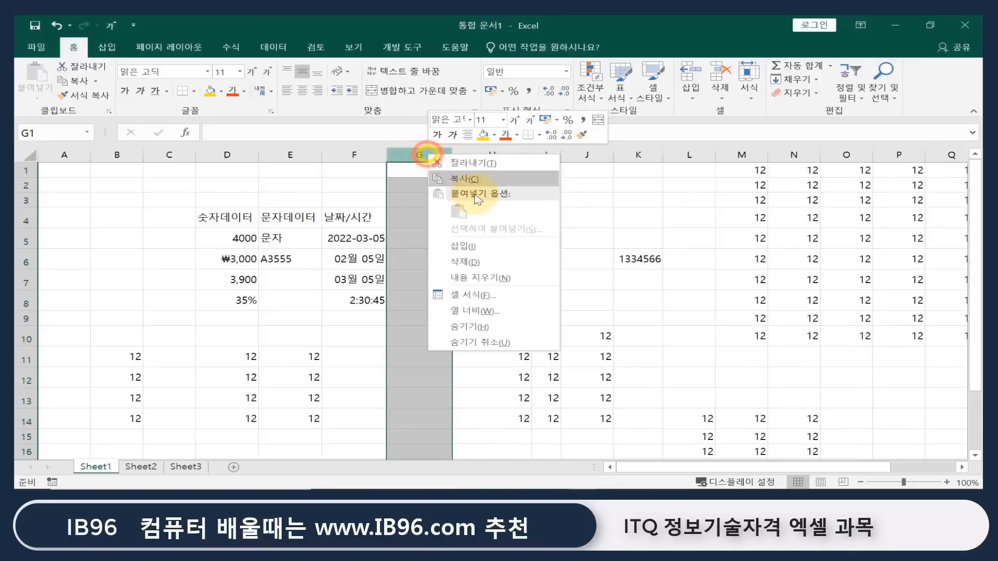
pyautogui.click(487, 262)
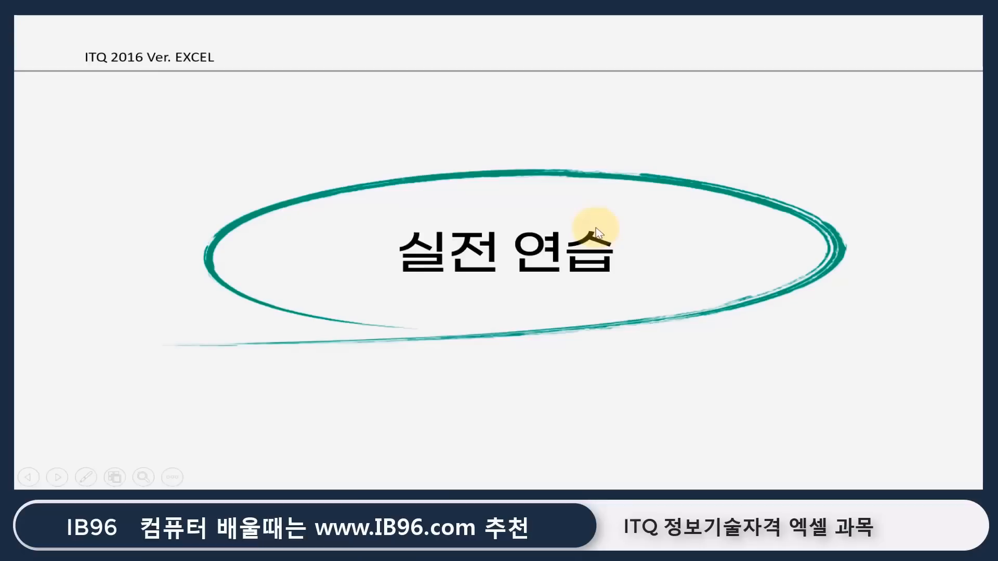
pyautogui.click(597, 231)
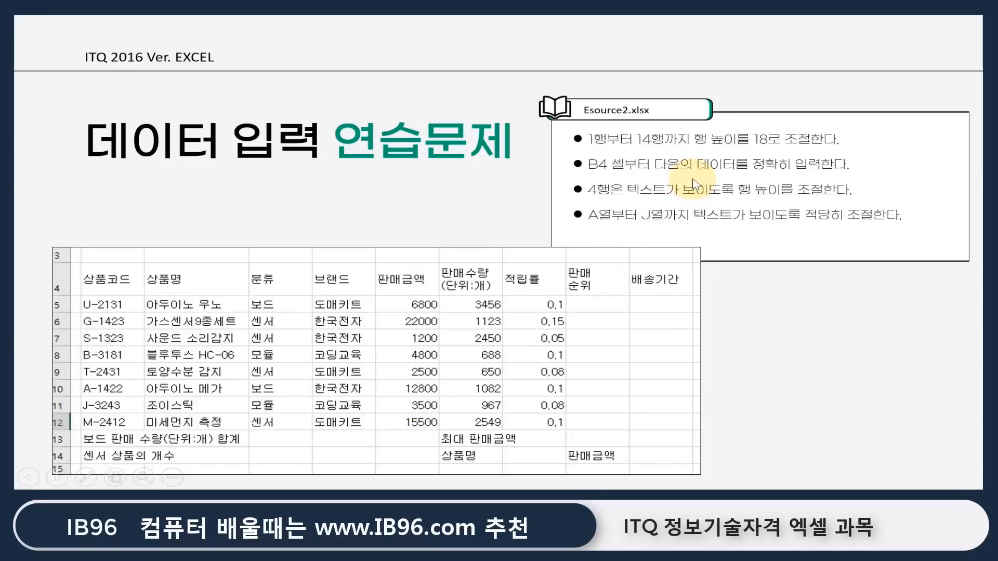
pyautogui.click(812, 245)
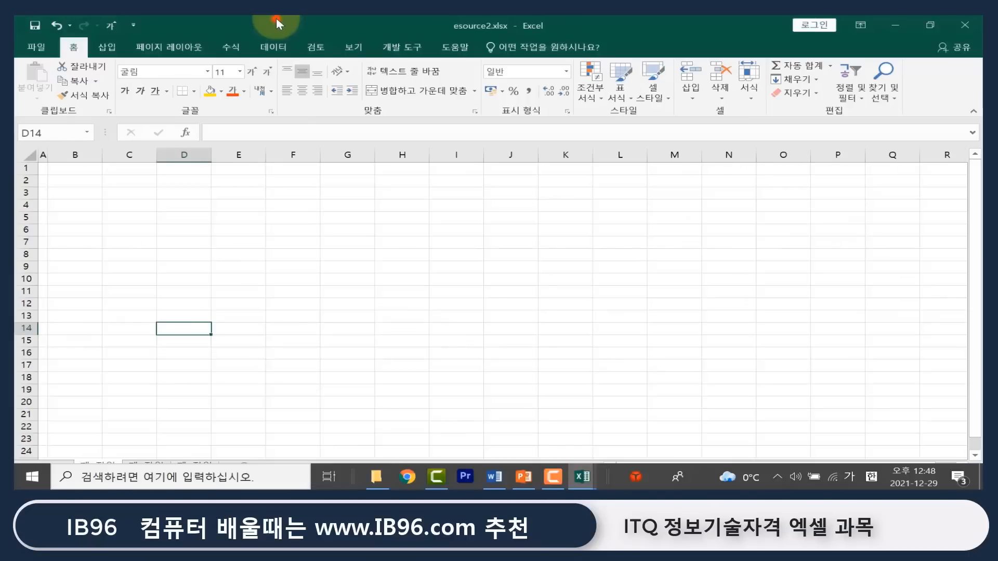
pyautogui.doubleClick(276, 18)
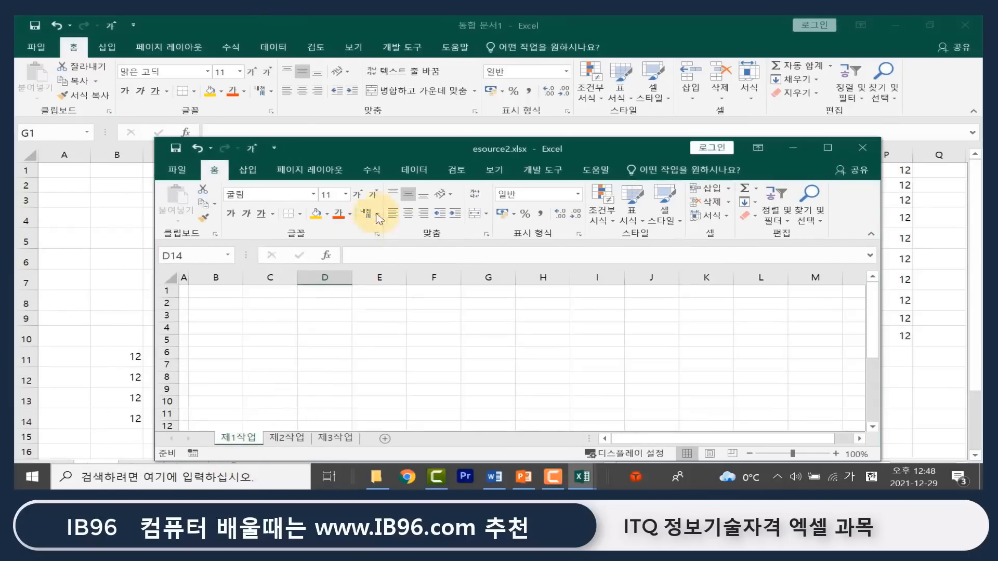
pyautogui.doubleClick(440, 148)
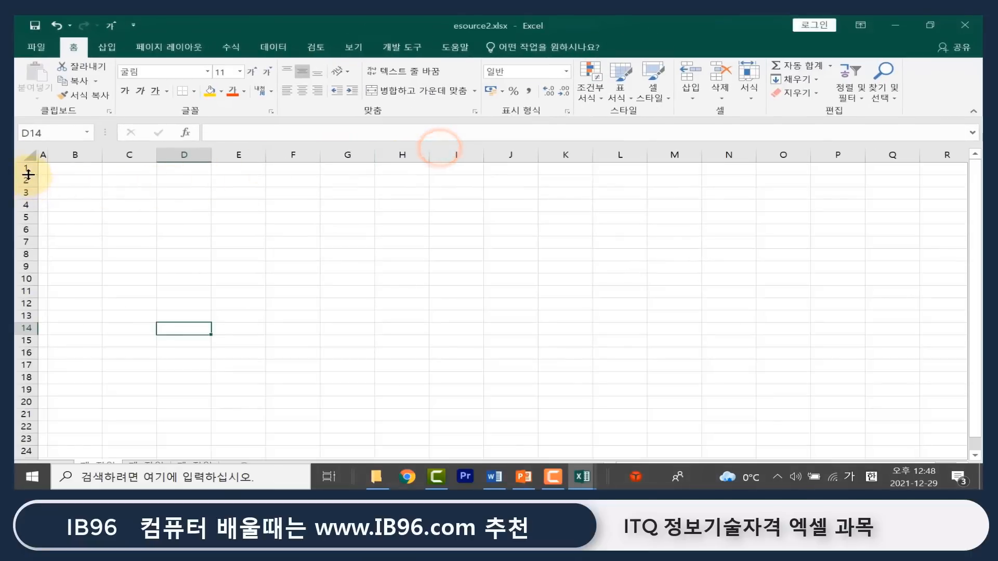
# Step: Set the height of rows 1 to 18 in esource2.xlsx to 18
pyautogui.moveTo(27, 167); pyautogui.dragTo(17, 380)
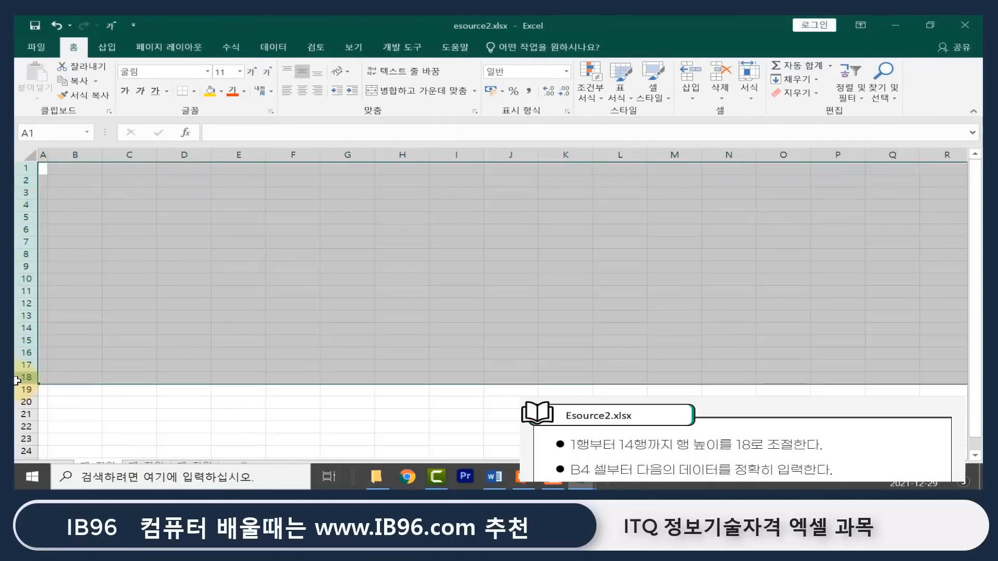
pyautogui.rightClick(32, 246)
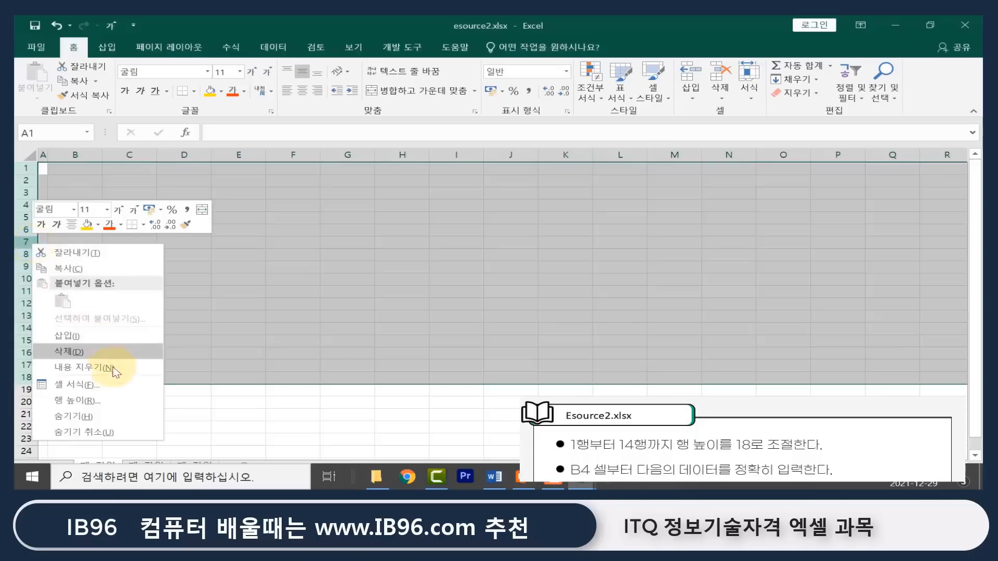
pyautogui.click(118, 402)
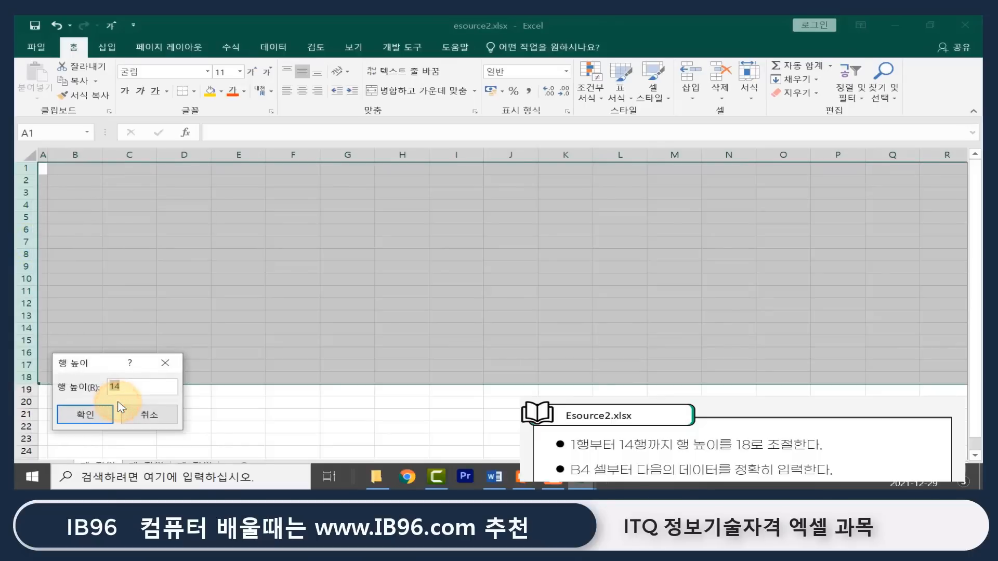
pyautogui.write('18')
pyautogui.press('Return')
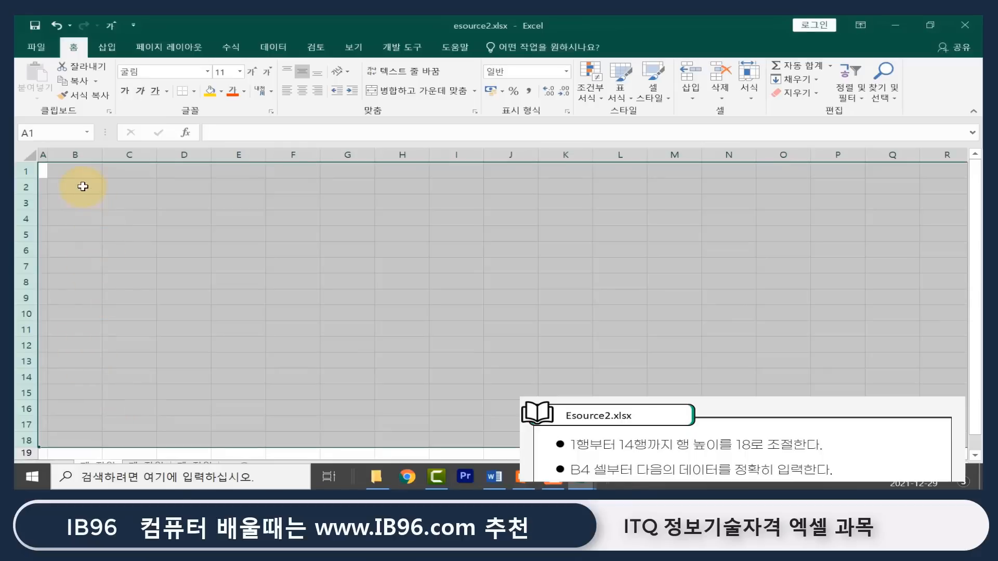
# Step: Enter the headings 상품코드 in cell B4 and 상품명 in cell C4
pyautogui.click(81, 218)
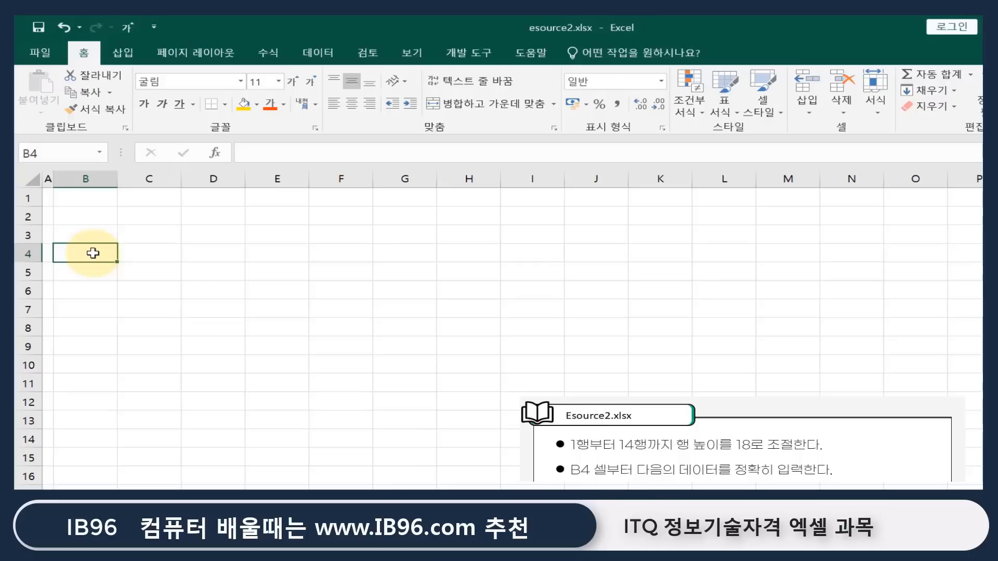
pyautogui.doubleClick(92, 253)
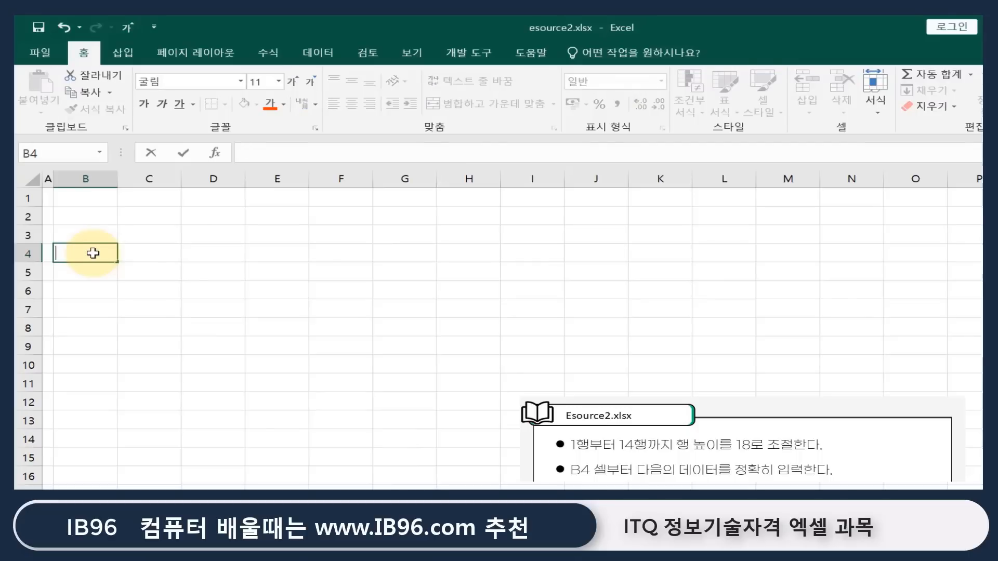
pyautogui.write('상품코드')
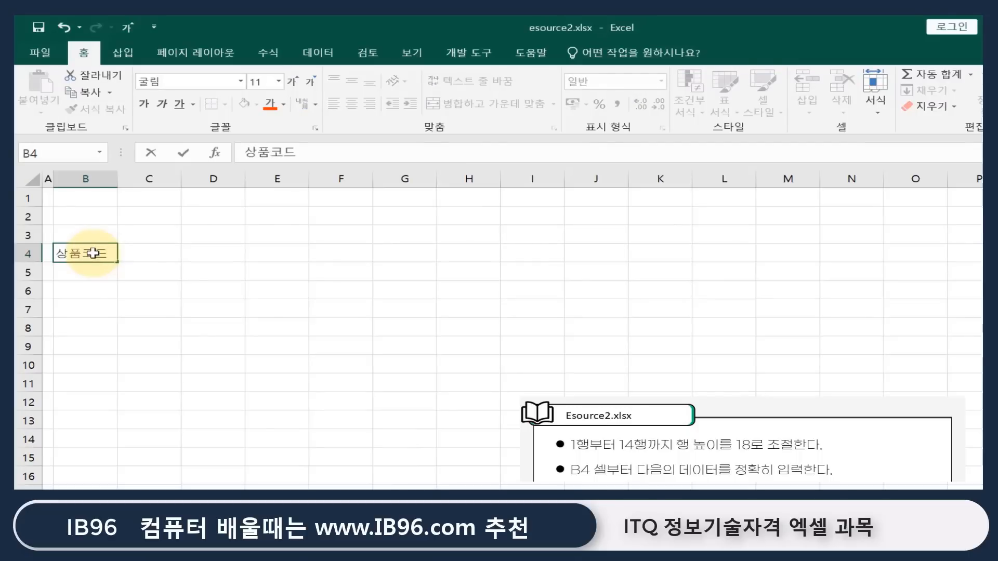
pyautogui.press('Tab')
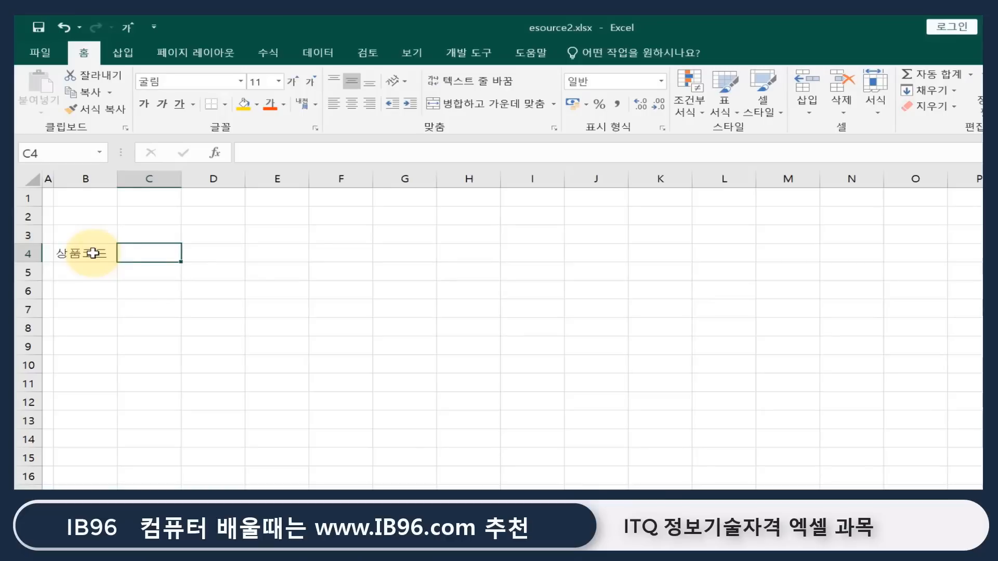
pyautogui.write('상품')
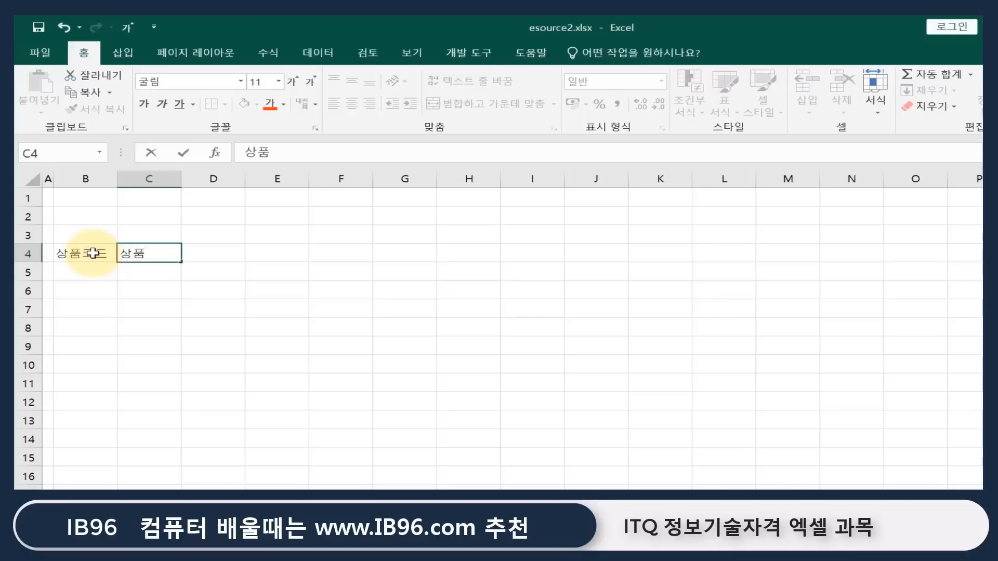
pyautogui.write('명')
pyautogui.press('Tab')
# Step: Enter the headings 분류, 브랜드 and 판매금액 in cells D4 to F4
pyautogui.write('분')
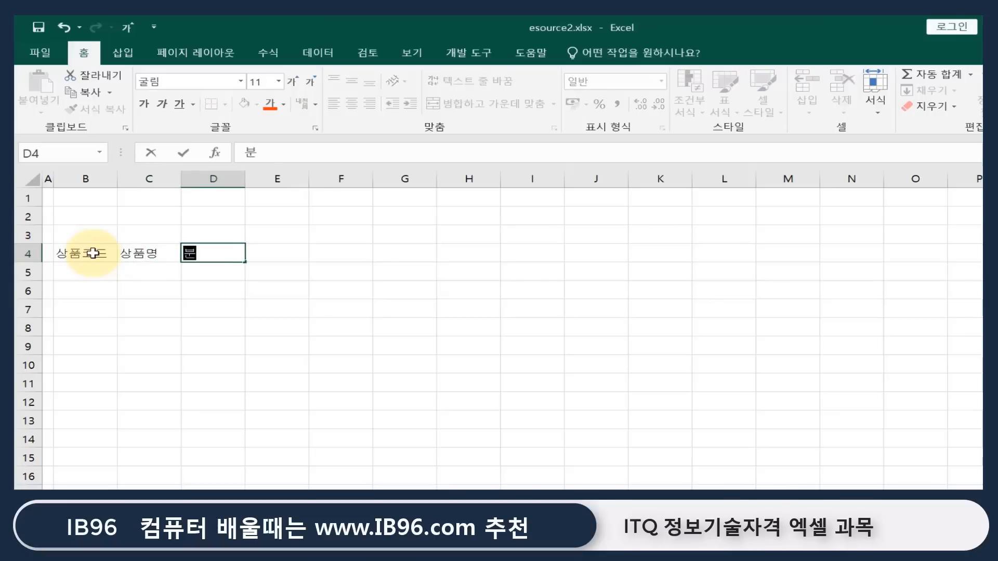
pyautogui.write('류')
pyautogui.press('Tab')
pyautogui.write('브랜드')
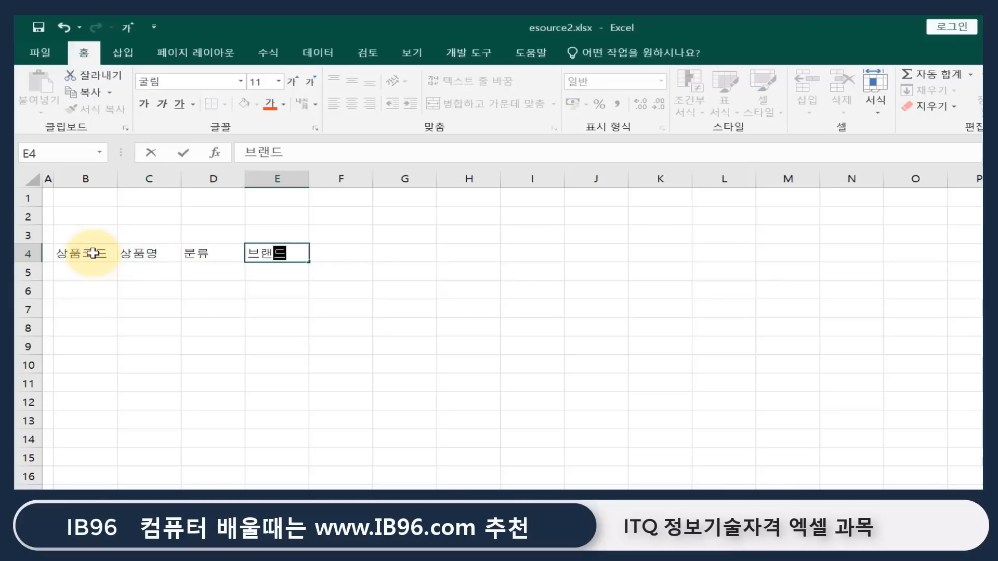
pyautogui.press('Tab')
pyautogui.write('판매금애')
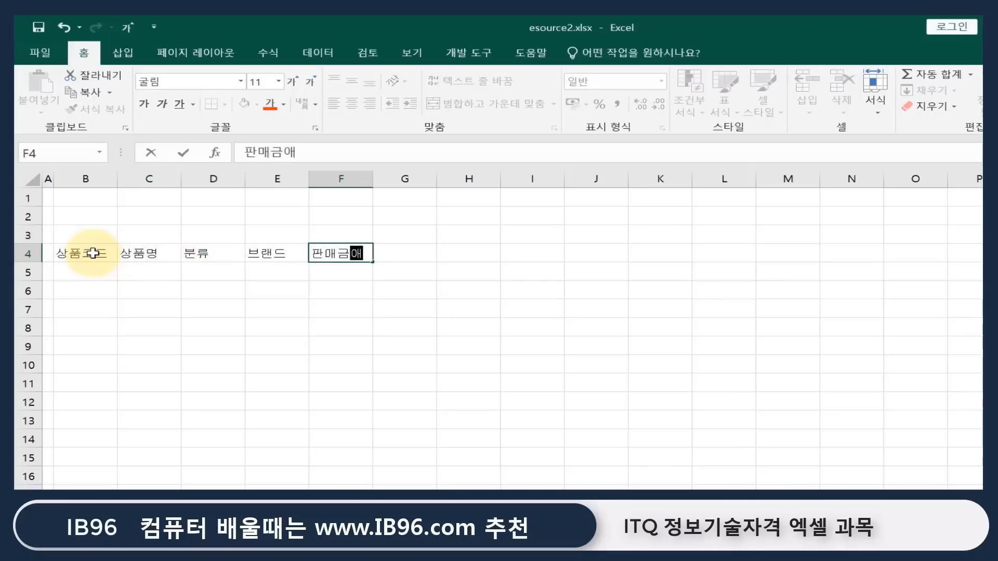
pyautogui.write('ㄱ')
pyautogui.press('Tab')
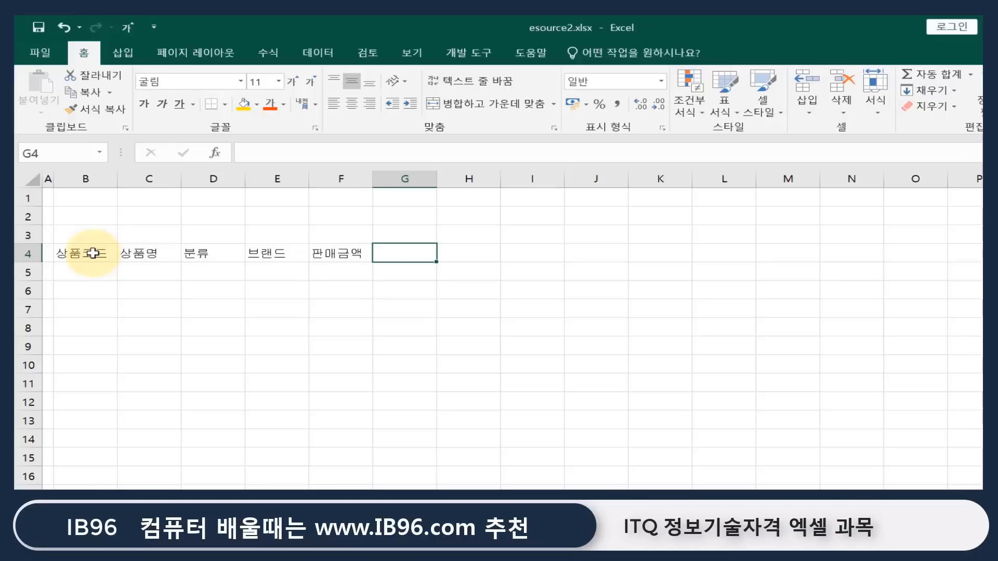
# Step: Enter a two-line heading in cell G4, with 판매수량 on the first line and (단위:개) on the second
pyautogui.write('판매')
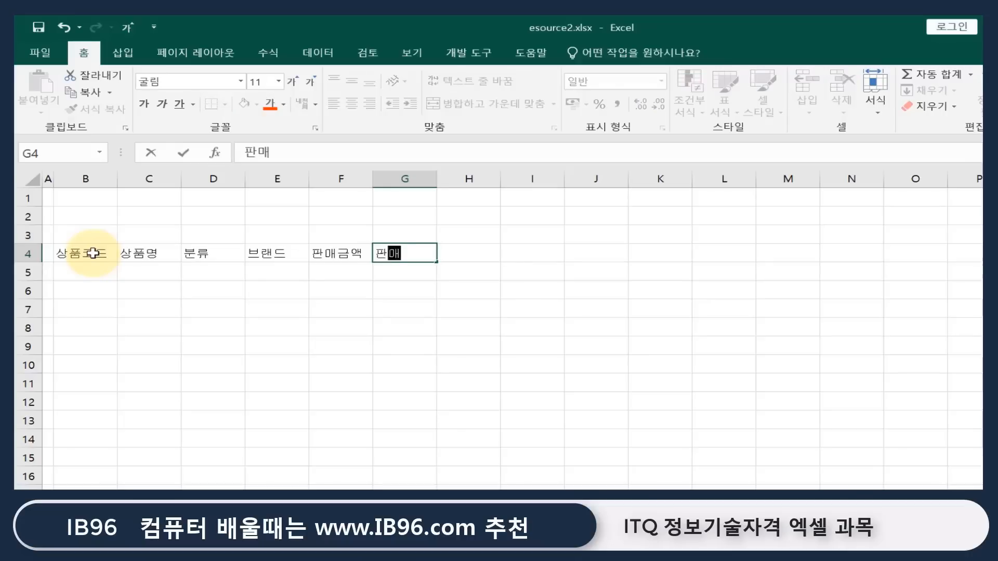
pyautogui.write('술량')
pyautogui.hotkey('alt', 'Return')
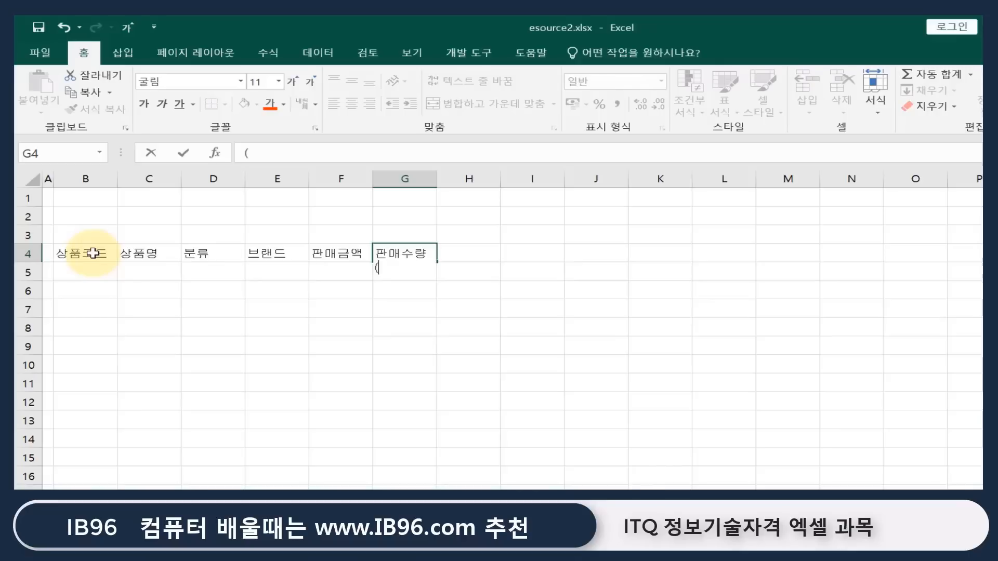
pyautogui.write('(단위:개')
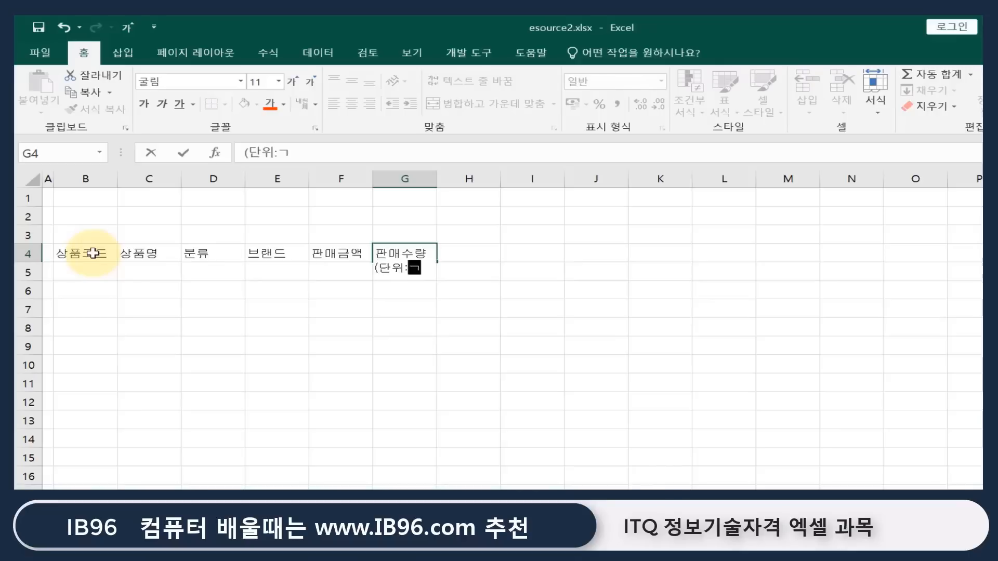
pyautogui.write(')')
pyautogui.press('Tab')
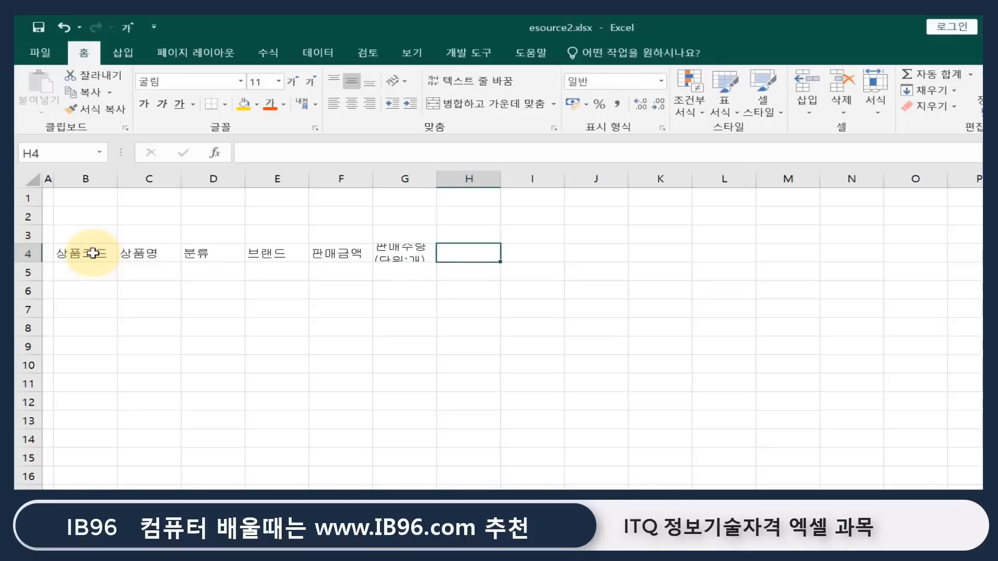
# Step: Enter the headings 적립률 in H4, 판매 and 순쉬 on two lines in I4, and 배송기간 in J4
pyautogui.write('적립률')
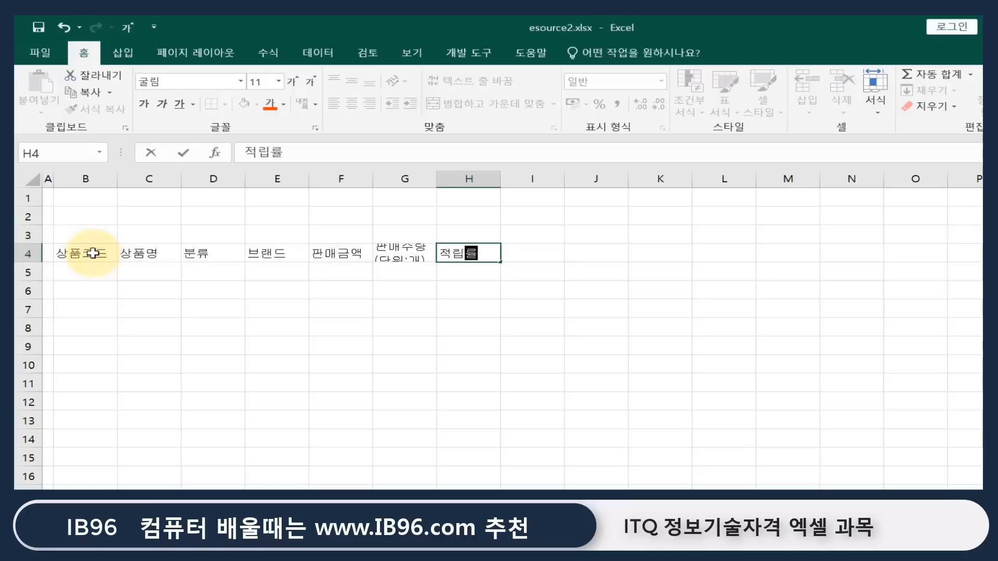
pyautogui.press('Tab')
pyautogui.write('판매')
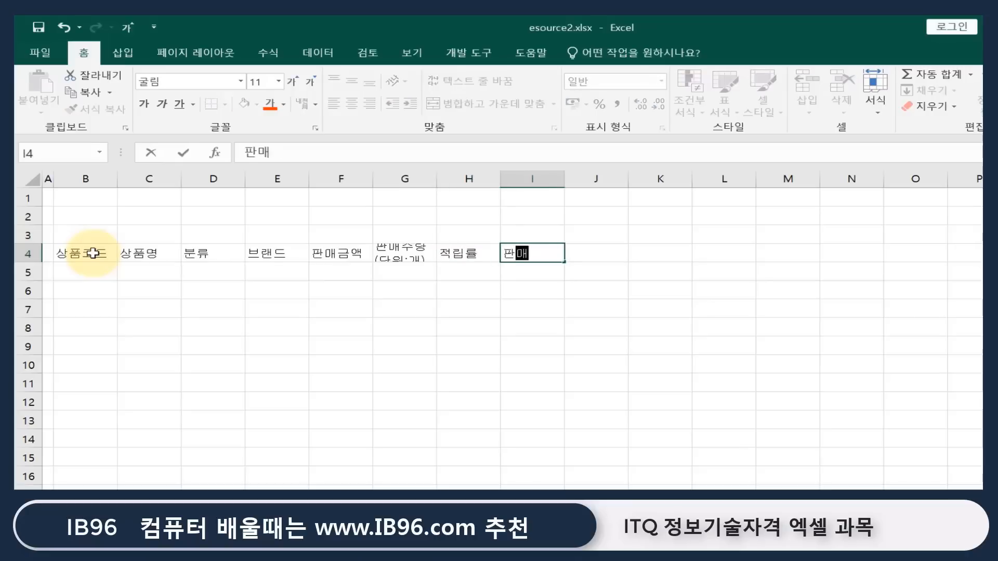
pyautogui.hotkey('alt', 'Return')
pyautogui.write('순위')
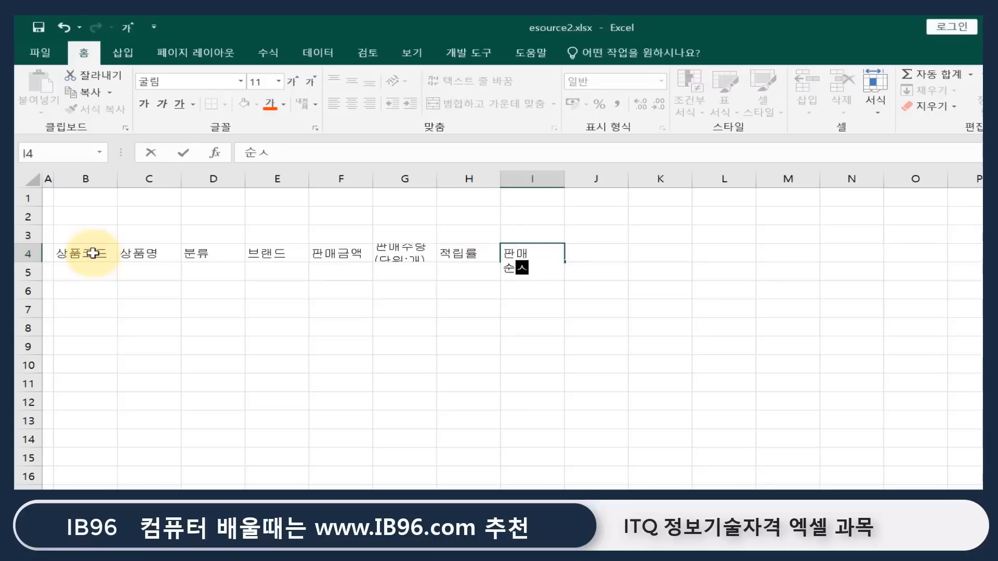
pyautogui.press('Tab')
pyautogui.write('배송')
pyautogui.write('기간')
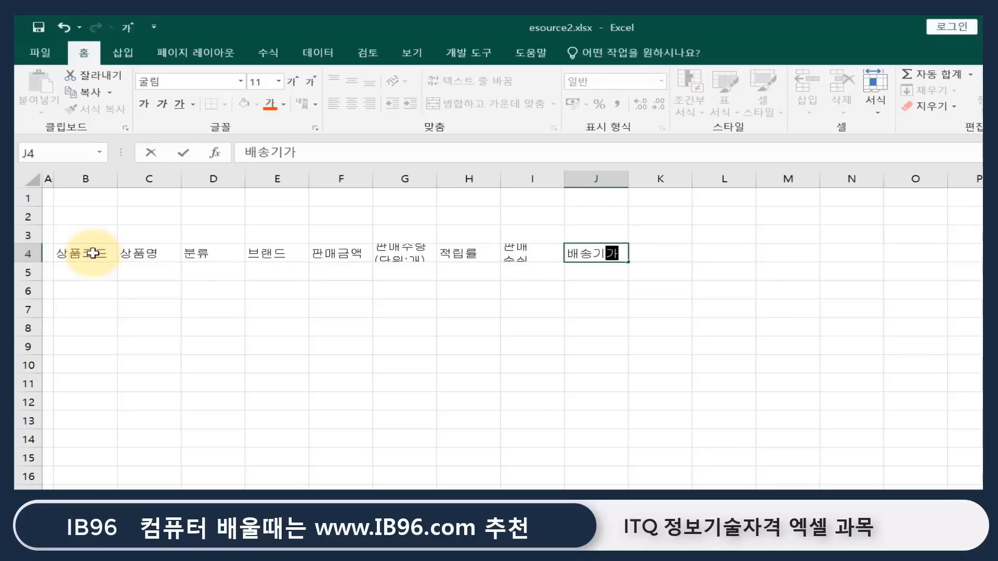
pyautogui.press('Return')
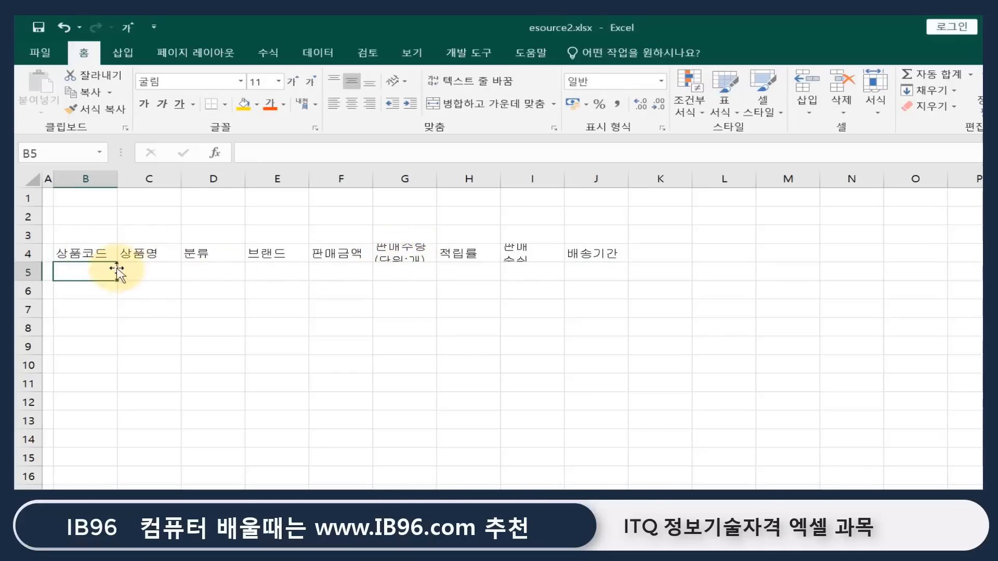
# Step: Auto-fit the height of row 4 to its two-line headings and select the row
pyautogui.doubleClick(35, 261)
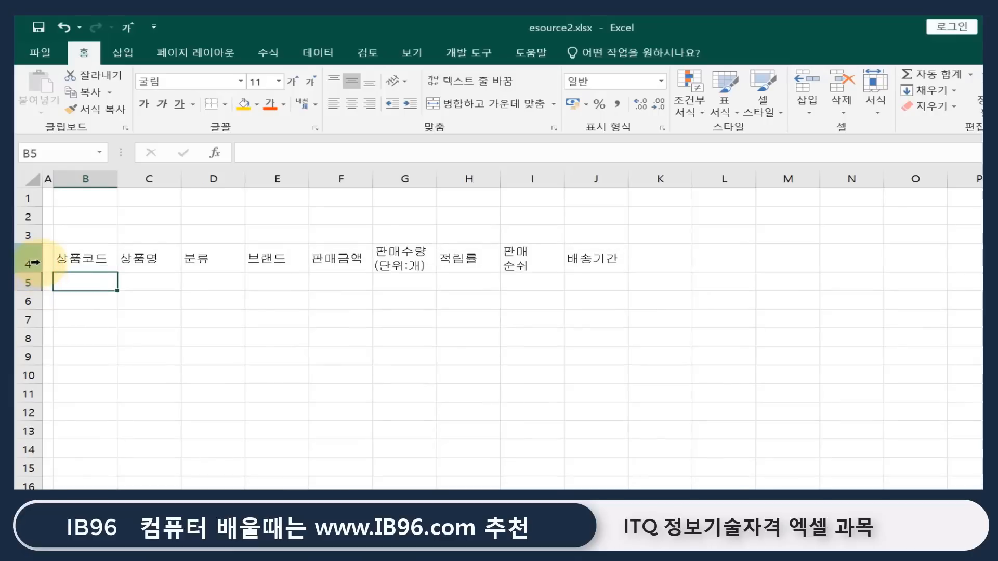
pyautogui.click(29, 261)
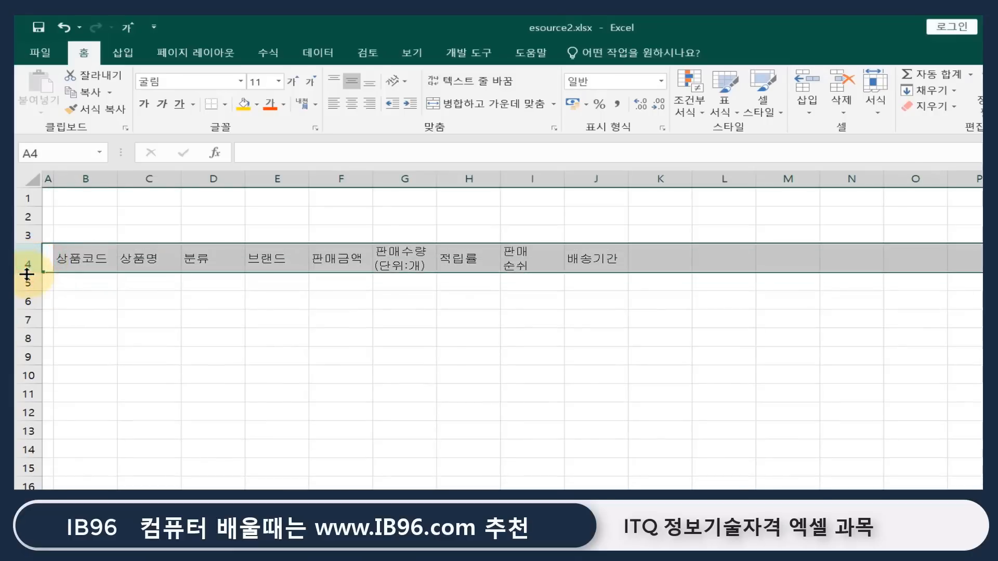
# Step: Enter the product codes U-2131 in cell B5 and G-1423 in cell B6
pyautogui.click(68, 278)
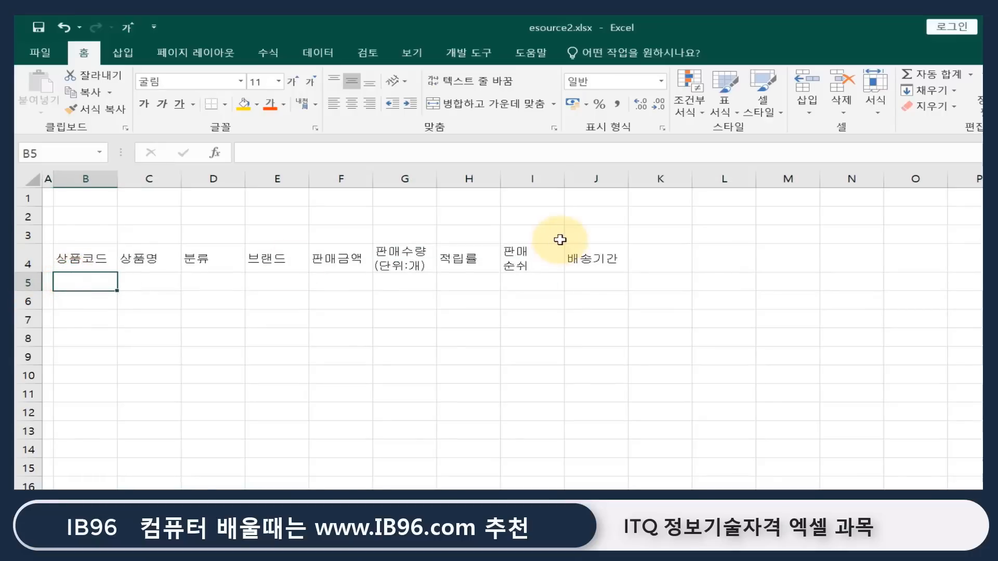
pyautogui.press('F2')
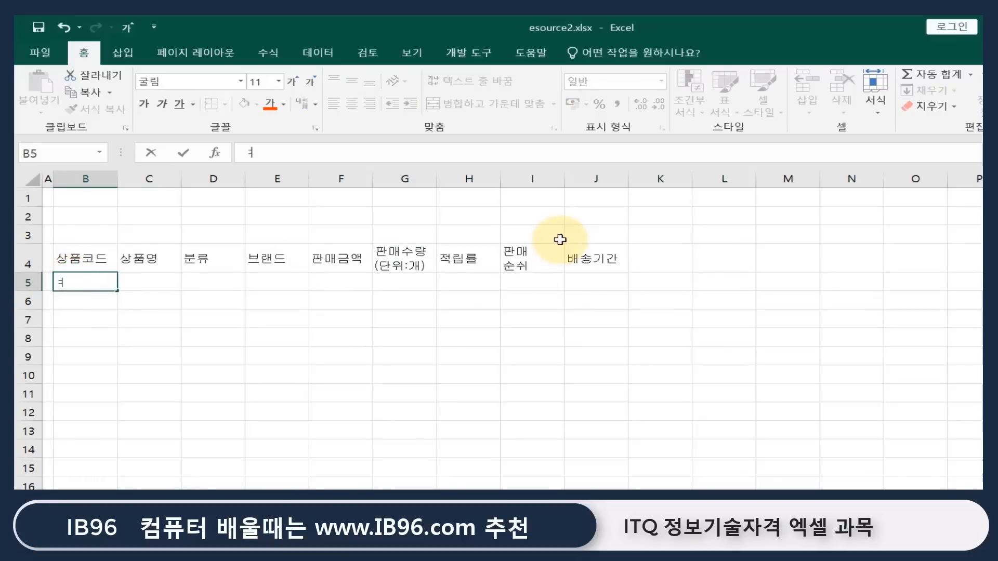
pyautogui.write('U-2131')
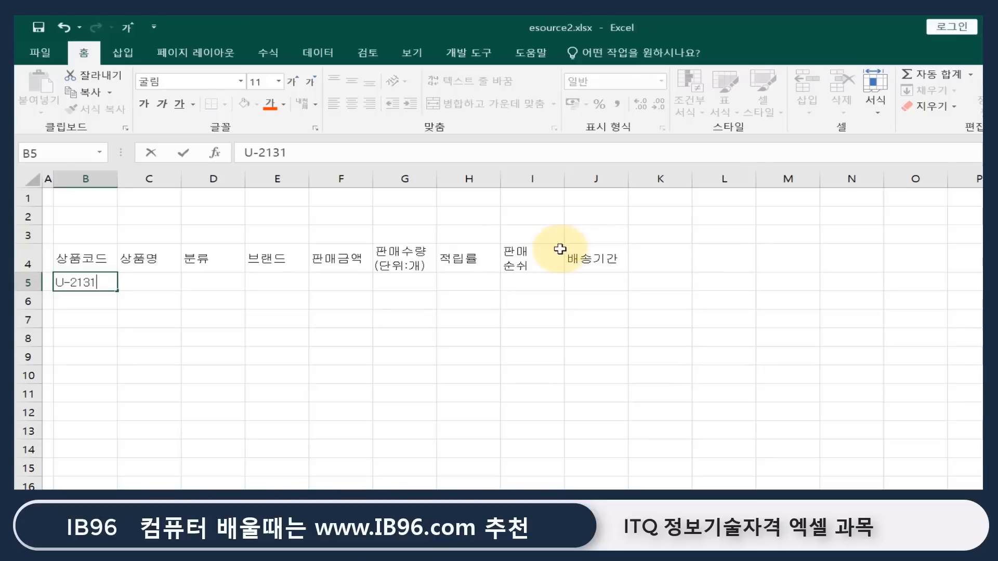
pyautogui.press('Return')
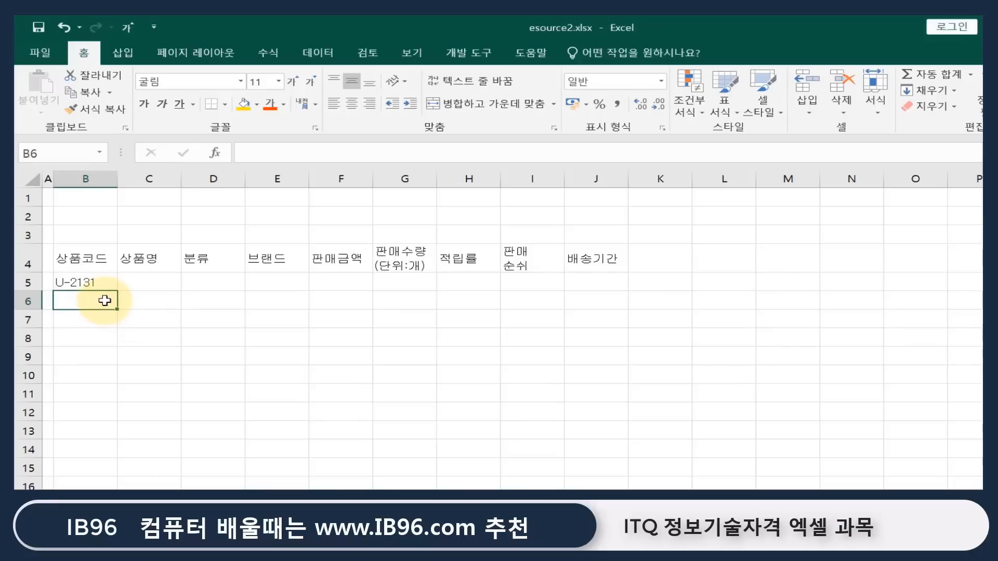
pyautogui.write('G')
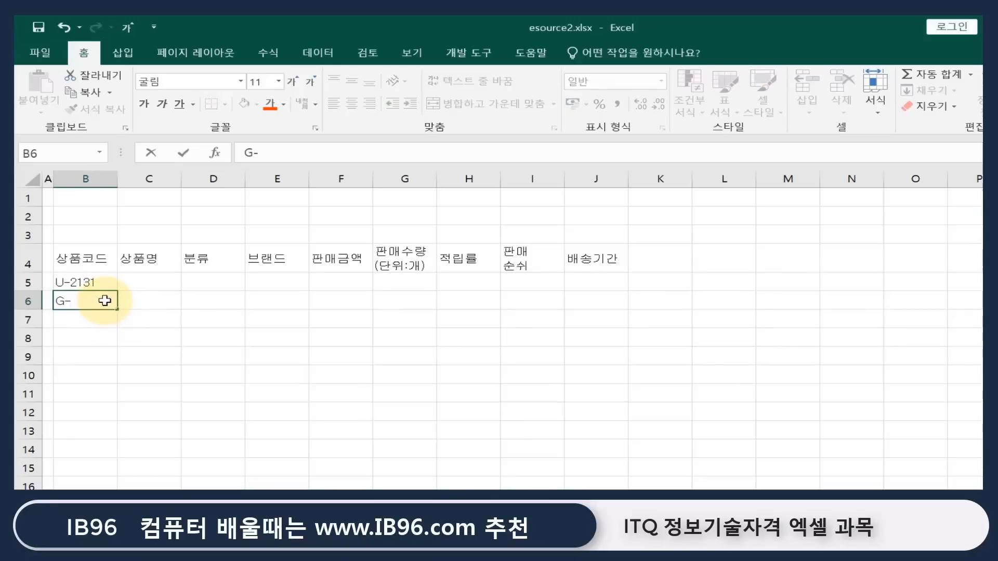
pyautogui.write('-1423')
pyautogui.press('Return')
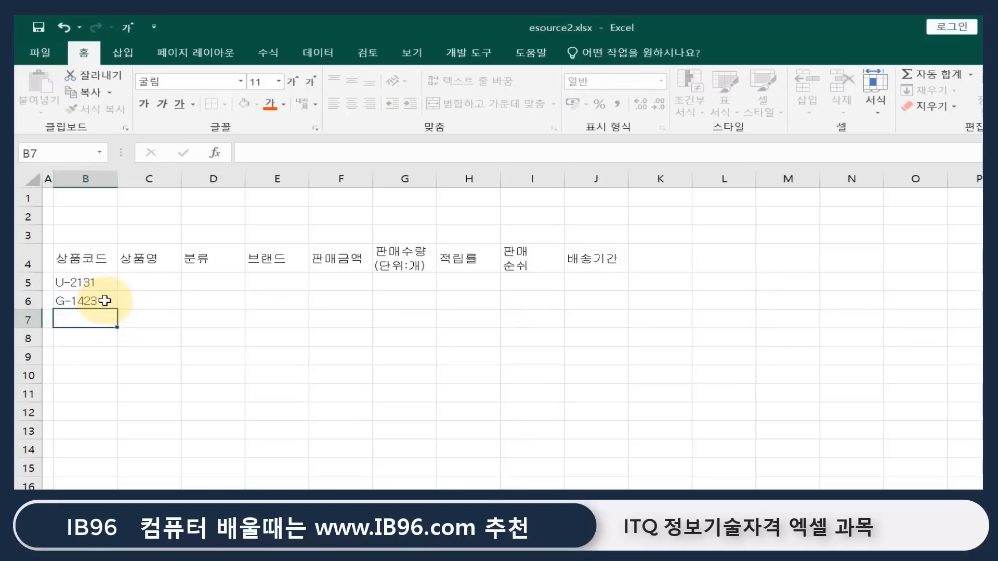
# Step: Enter the product codes S-1323 in cell B7 and B-3181 in cell B8
pyautogui.write('S')
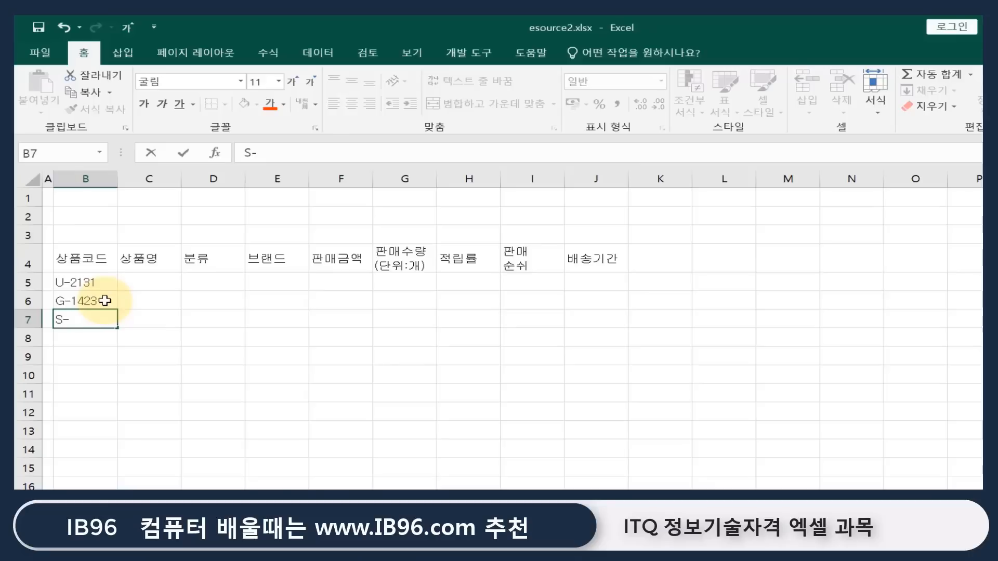
pyautogui.write('-1323')
pyautogui.press('Return')
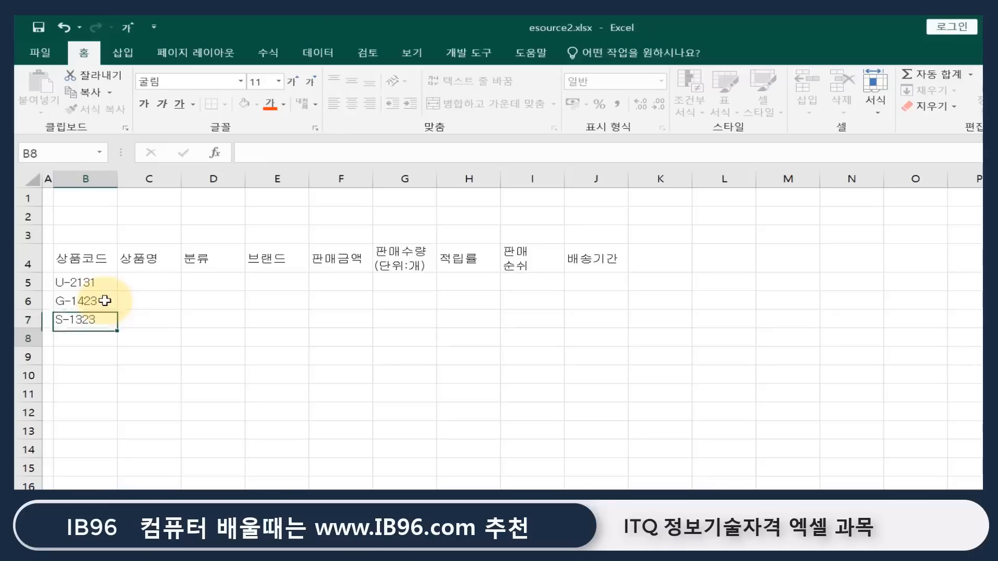
pyautogui.write('B')
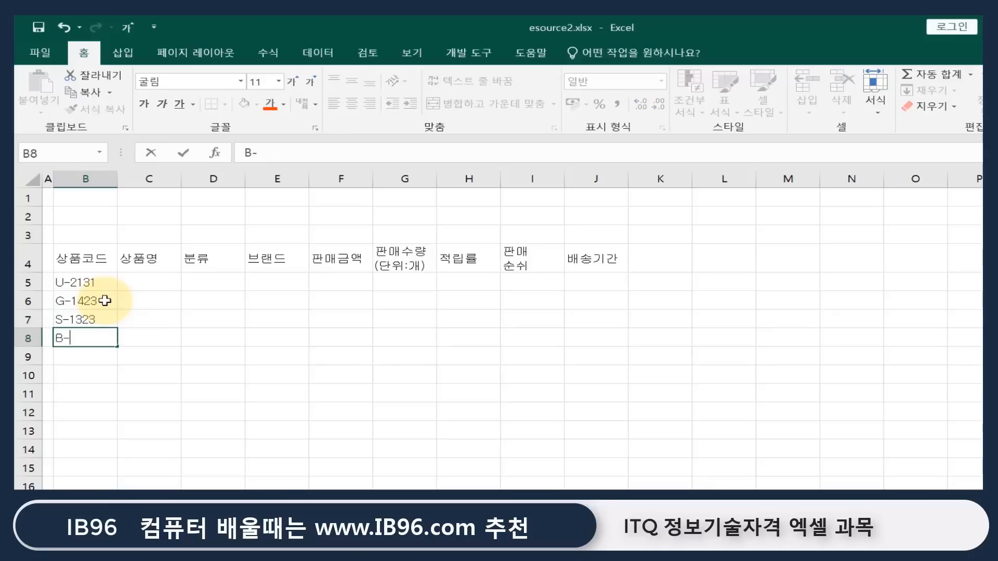
pyautogui.write('-3181')
pyautogui.press('Return')
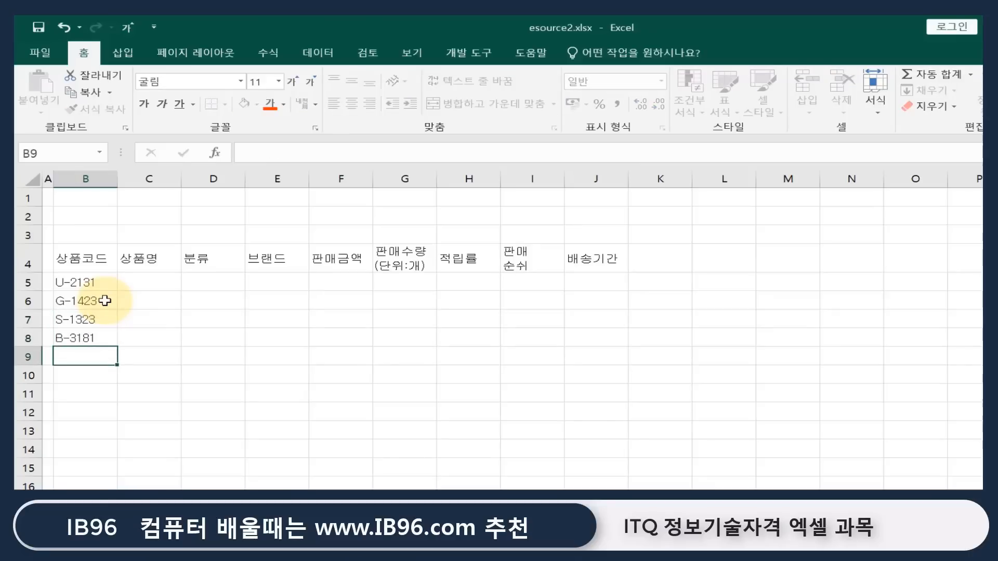
# Step: Enter the product codes T-2431 in cell B9 and A-1422 in cell B10
pyautogui.write('T-')
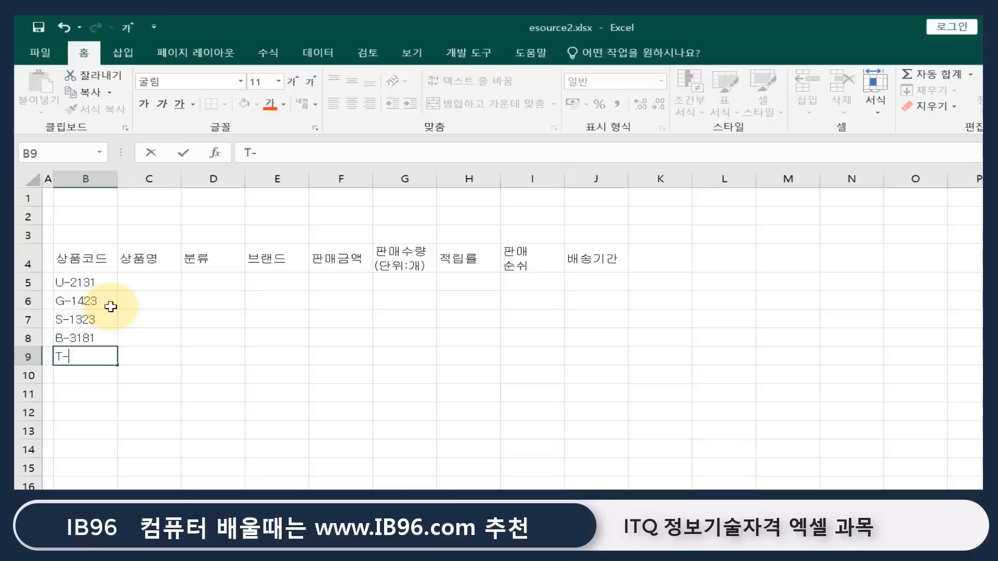
pyautogui.write('2431')
pyautogui.press('Return')
pyautogui.write('A-')
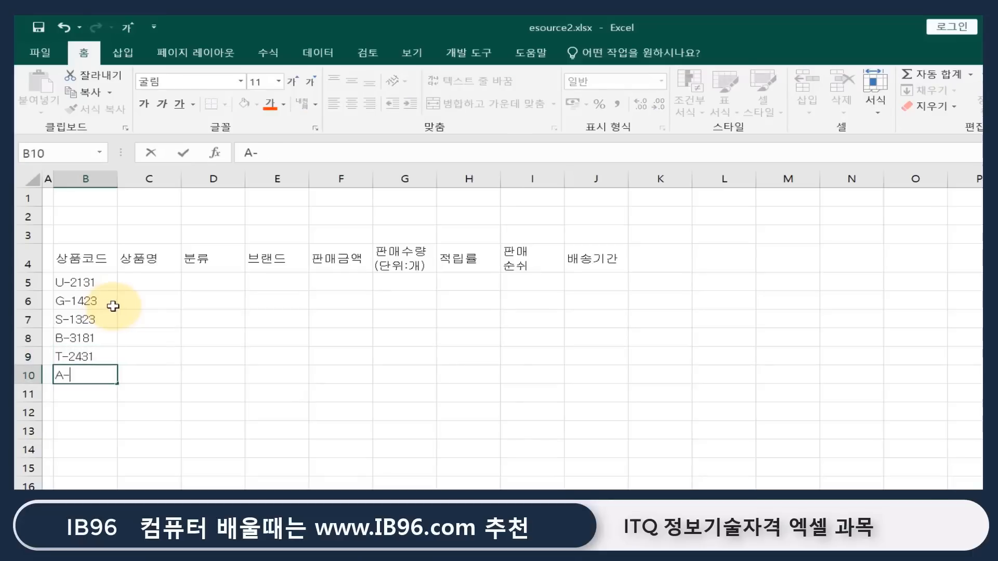
pyautogui.write('1422')
pyautogui.press('Return')
# Step: Enter the product codes J-3243 in cell B11 and M-2412 in cell B12
pyautogui.write('J')
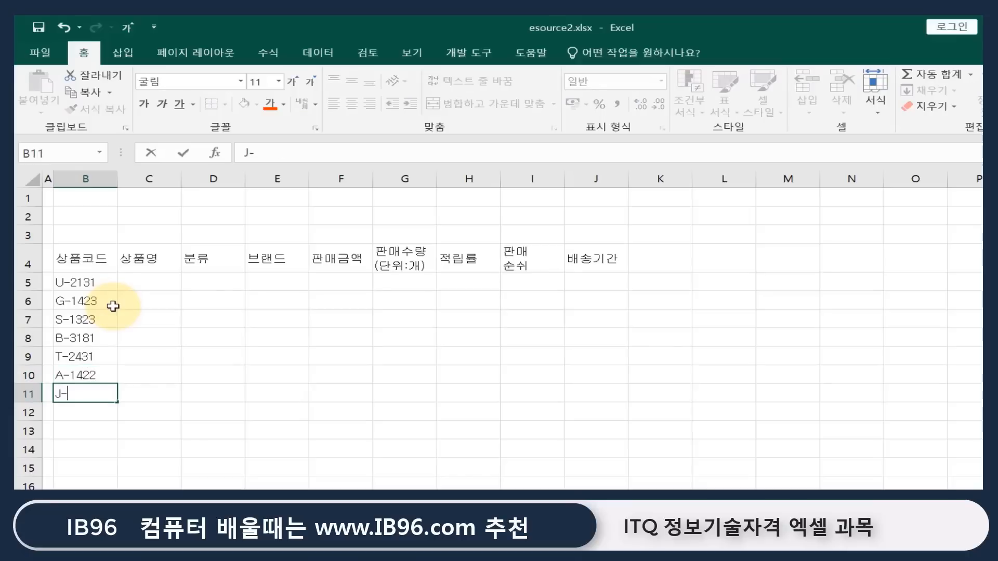
pyautogui.write('-3243')
pyautogui.press('Return')
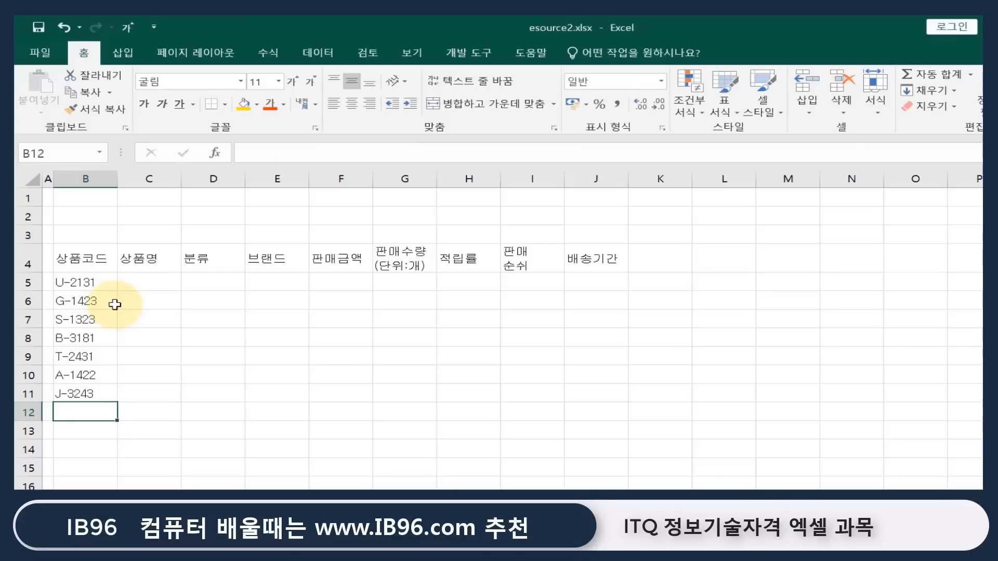
pyautogui.write('M-2412')
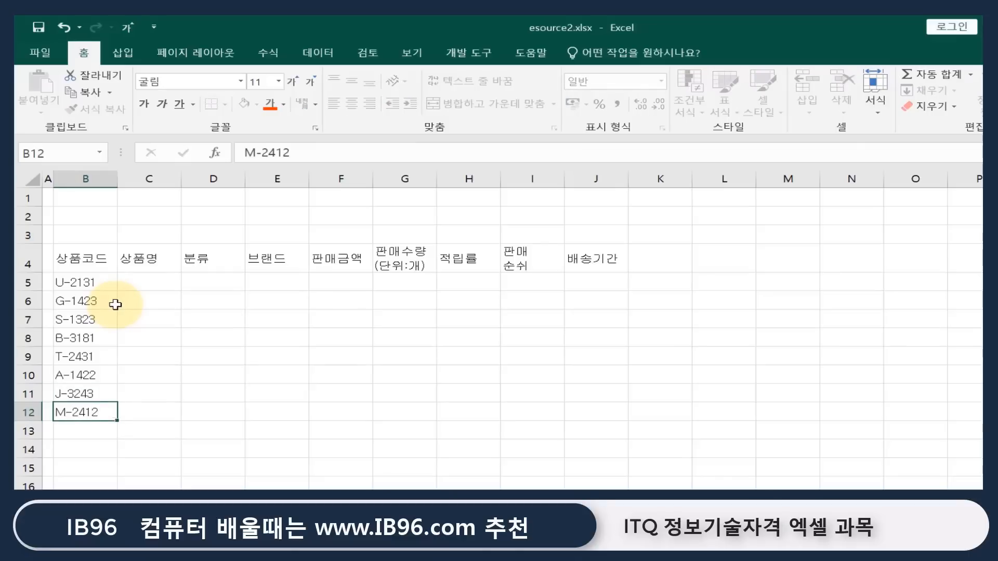
pyautogui.press('Return')
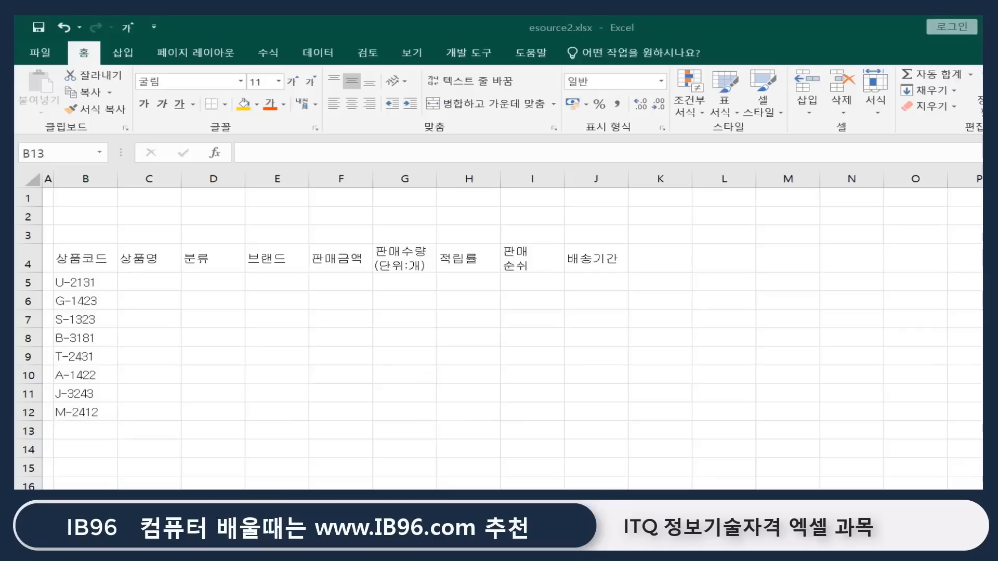
# Step: Enter the summary label 보드판매수량(단위:개) 합계 in cell B13, replacing the stray letter
pyautogui.click(75, 423)
pyautogui.write('q')
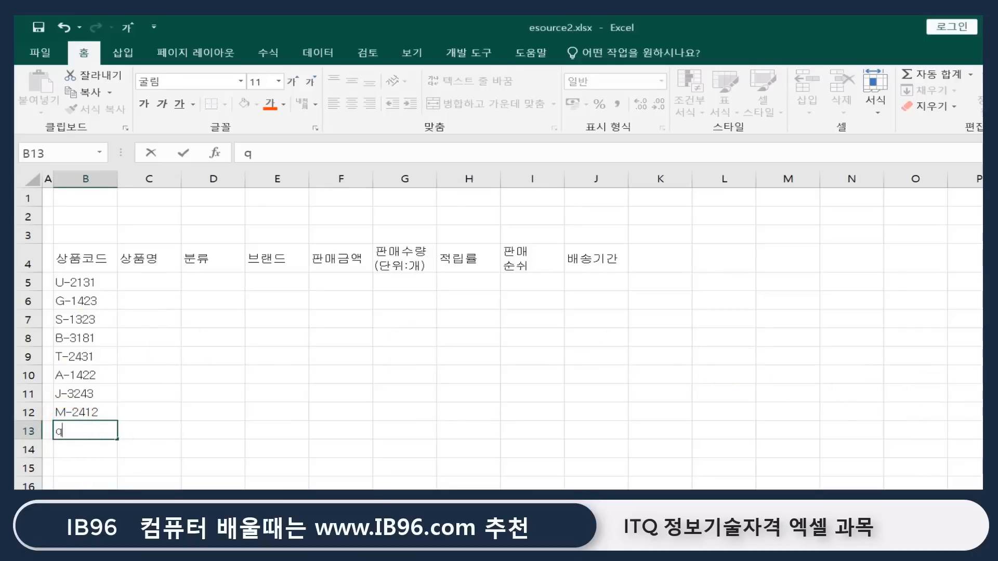
pyautogui.write('보드판')
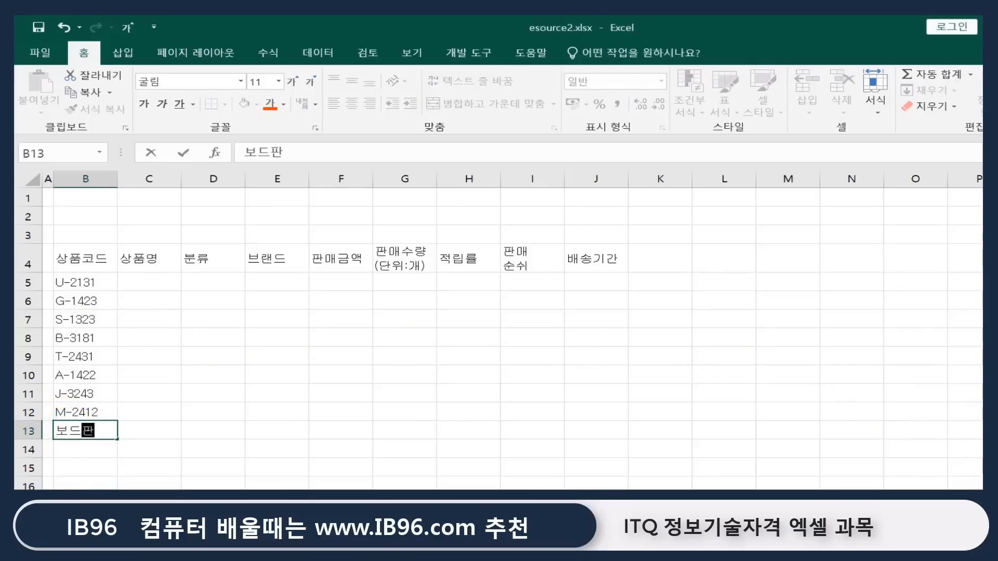
pyautogui.write('매수량(')
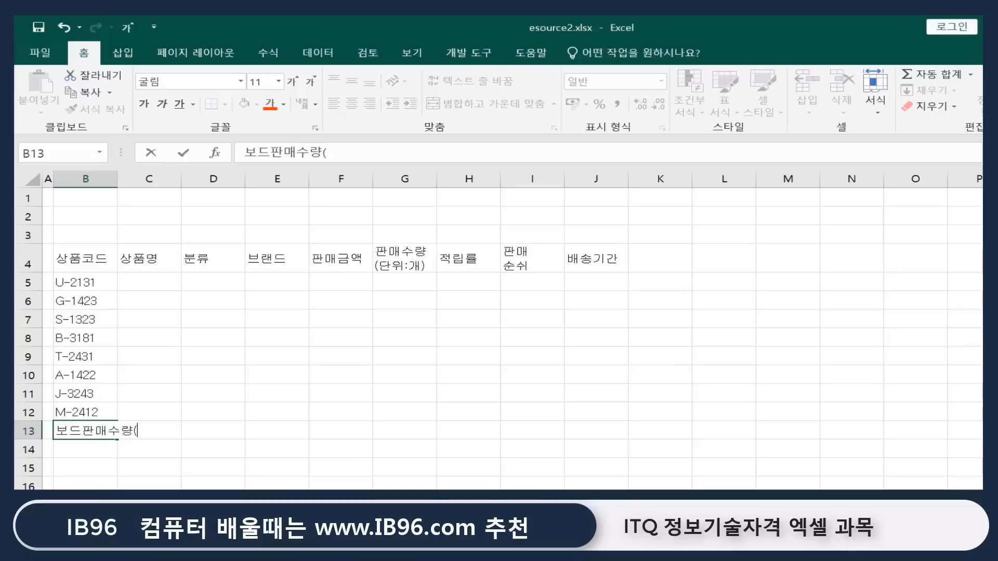
pyautogui.write('단위:개')
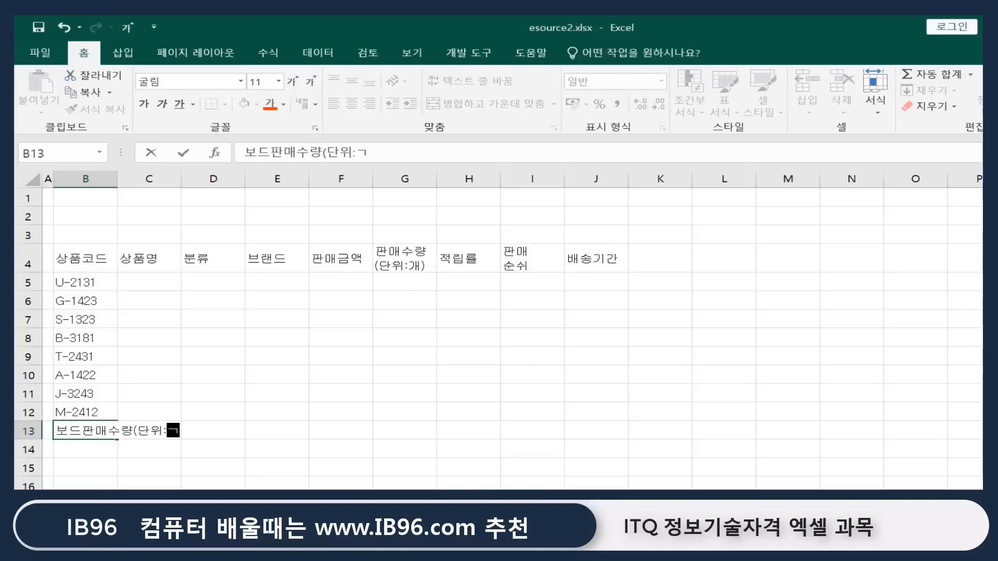
pyautogui.write(') 합계')
pyautogui.hotkey('ctrl', 'Return')
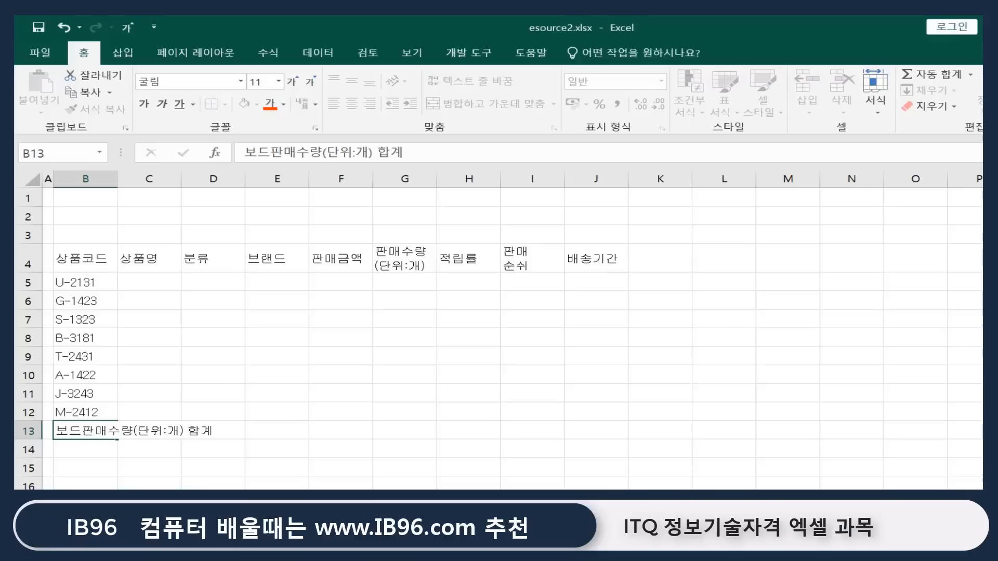
# Step: Enter the summary label 센서 상품의 개수 in cell B14 and return to the first product code in B5
pyautogui.press('Return')
pyautogui.write('센서 상품')
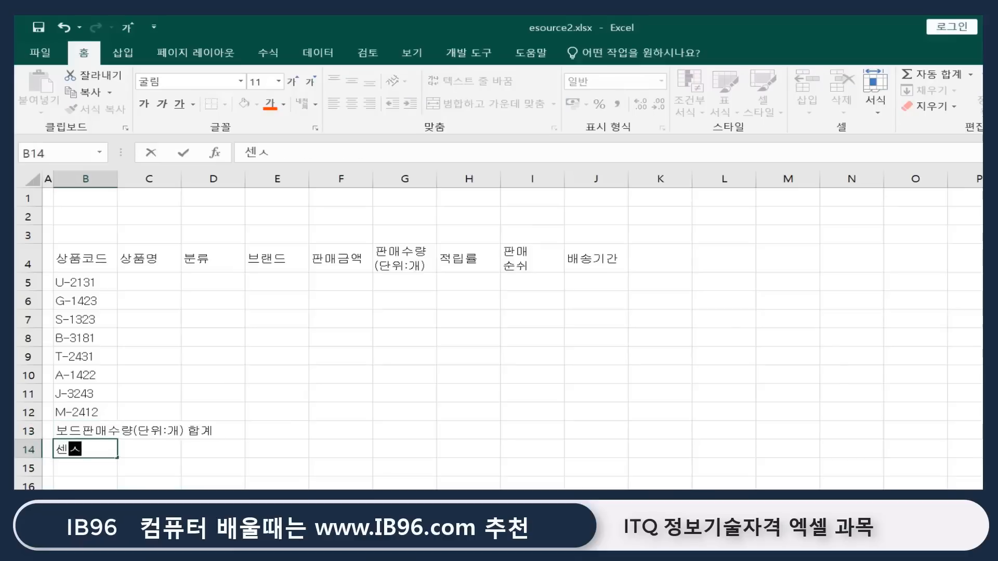
pyautogui.write('의 개수')
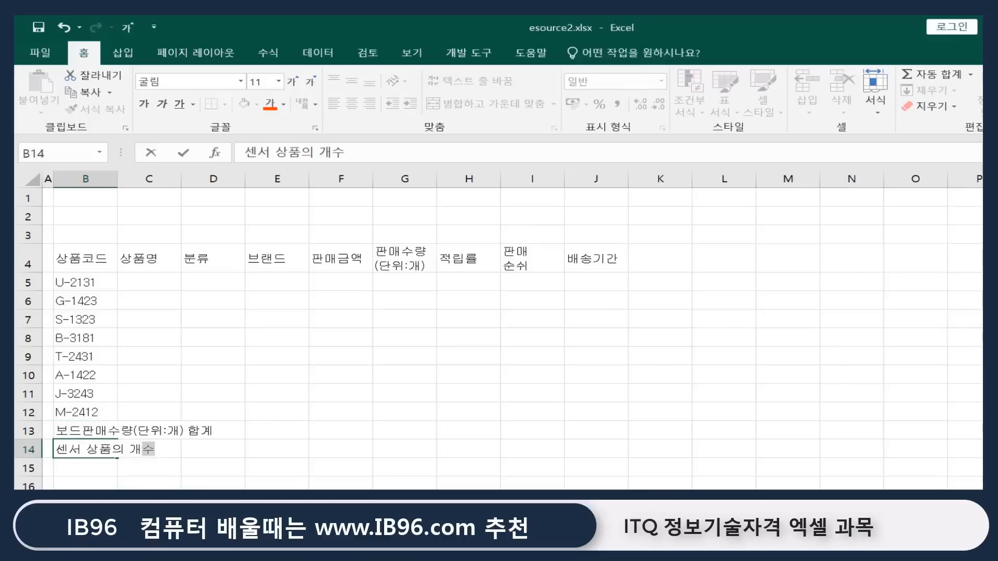
pyautogui.press('Up')
pyautogui.press('Up')
pyautogui.press('Up')
pyautogui.press('Up')
pyautogui.press('Up')
pyautogui.press('Up')
pyautogui.press('Up')
pyautogui.press('Up')
pyautogui.press('Up')
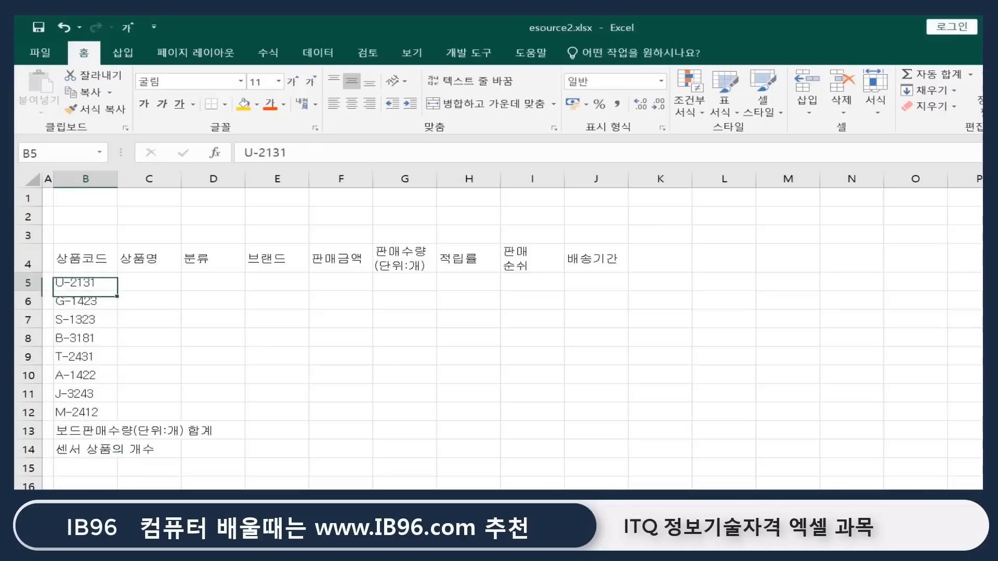
# Step: Enter the product name 아두이노 우노 in cell C5
pyautogui.press('Right')
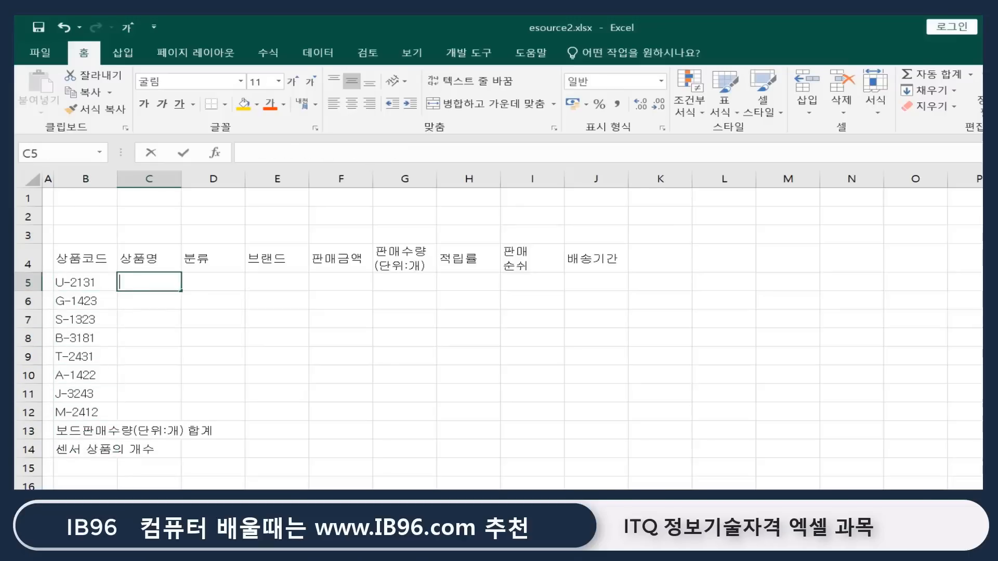
pyautogui.write('아두이노')
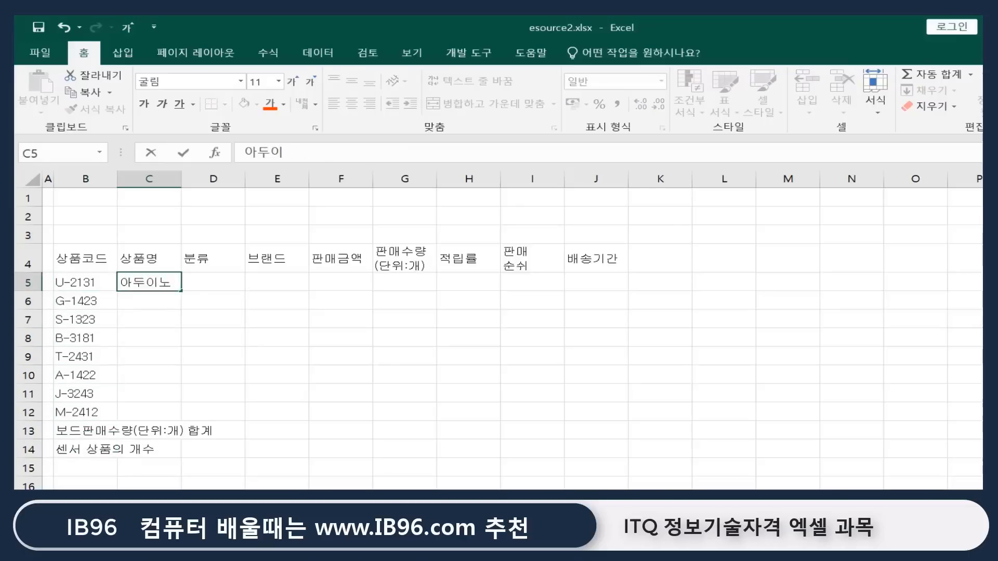
pyautogui.write(' 우노')
pyautogui.press('Return')
# Step: Enter the product name 가스센서9종세트 in cell C6, correcting its mistyped last syllable
pyautogui.write('가')
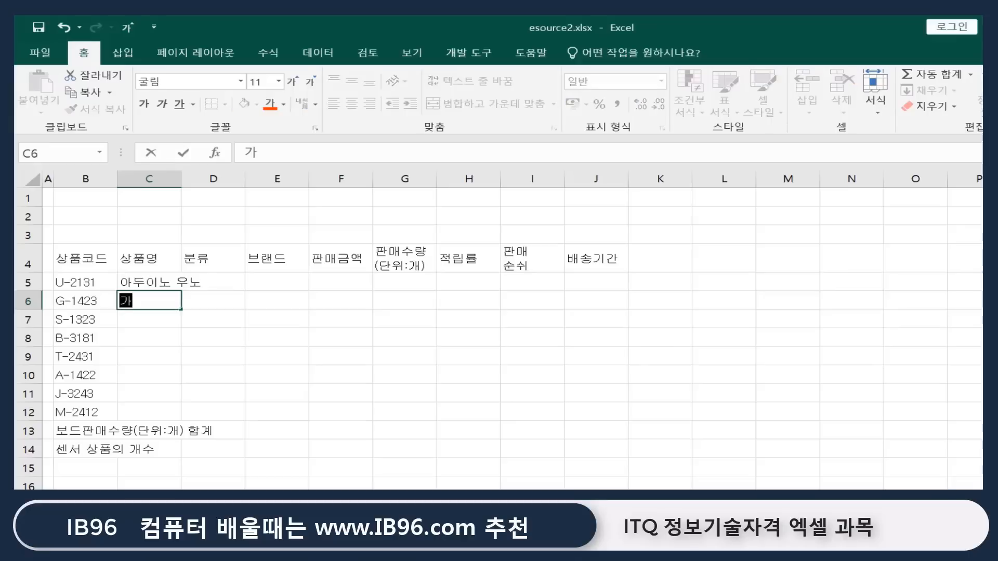
pyautogui.write('스센서')
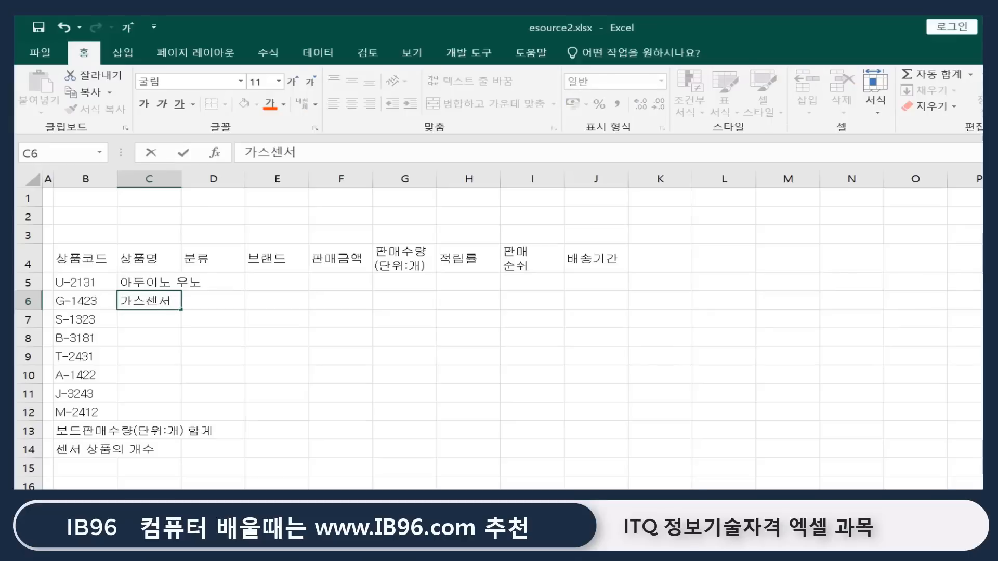
pyautogui.write('9종세터')
pyautogui.press('Return')
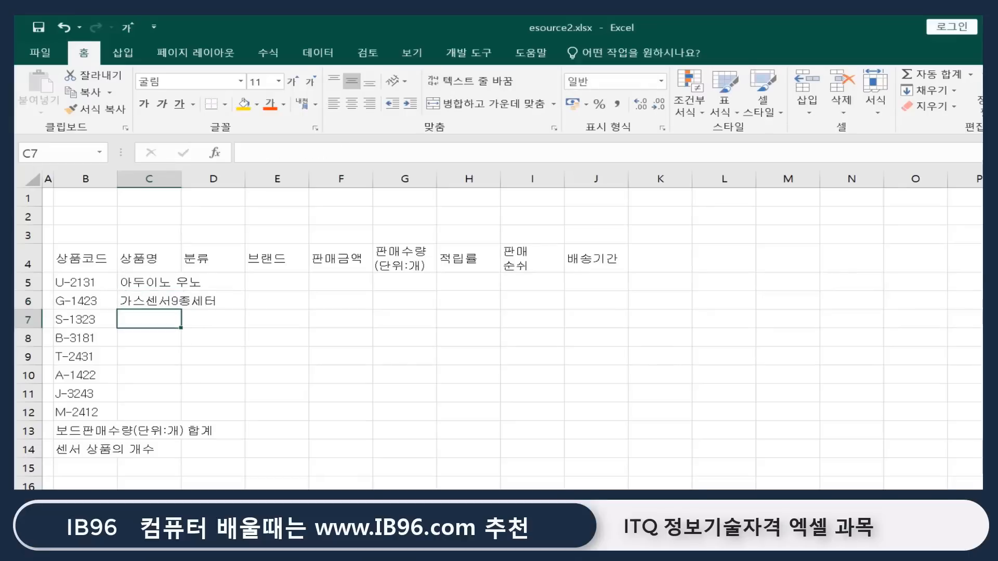
pyautogui.click(149, 301)
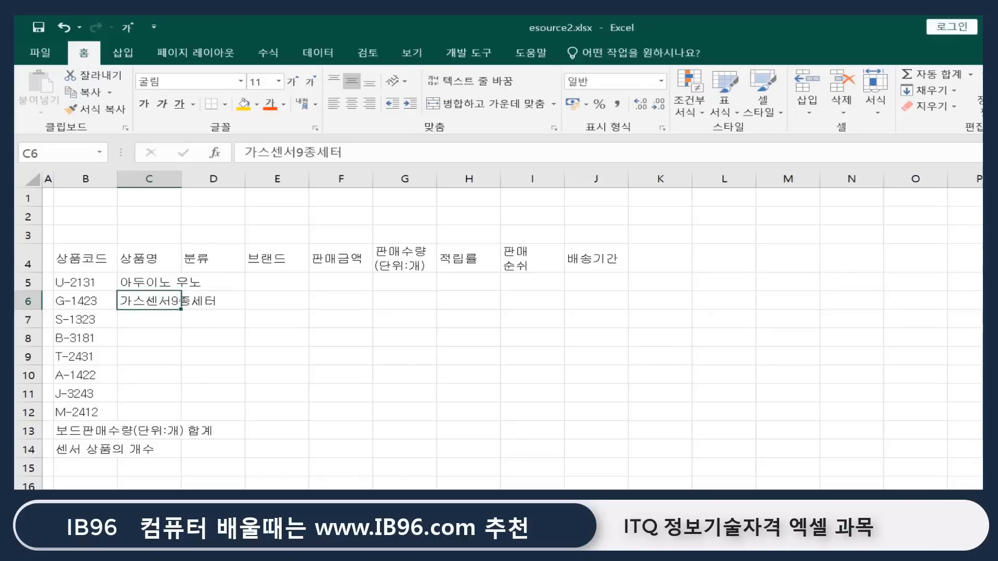
pyautogui.press('F2')
pyautogui.press('BackSpace')
pyautogui.write('트')
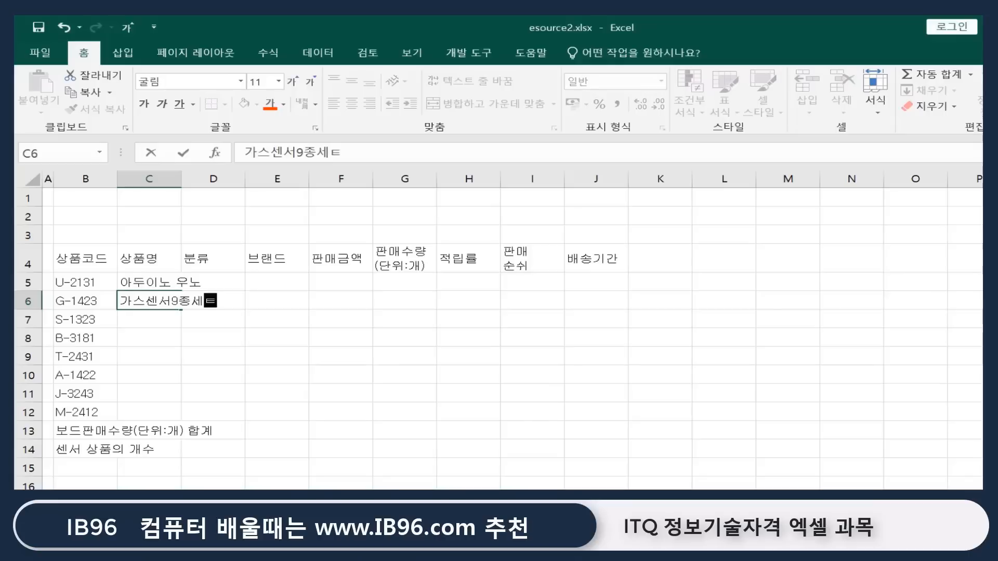
pyautogui.press('Return')
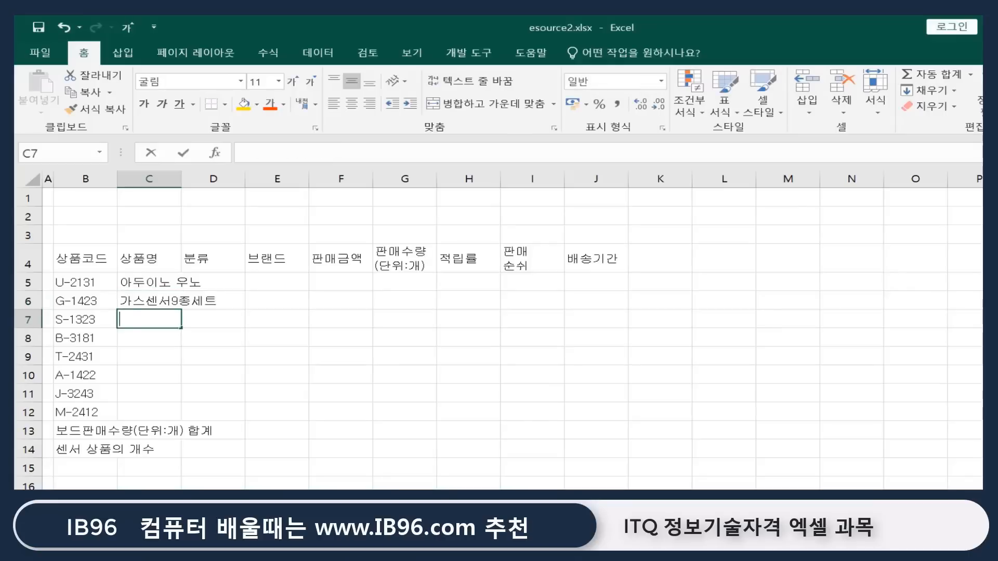
# Step: Enter the product names 사운드 소리감지 in cell C7 and 블루투스 HC-06 in cell C8
pyautogui.write('사운드 소리감ㅈ')
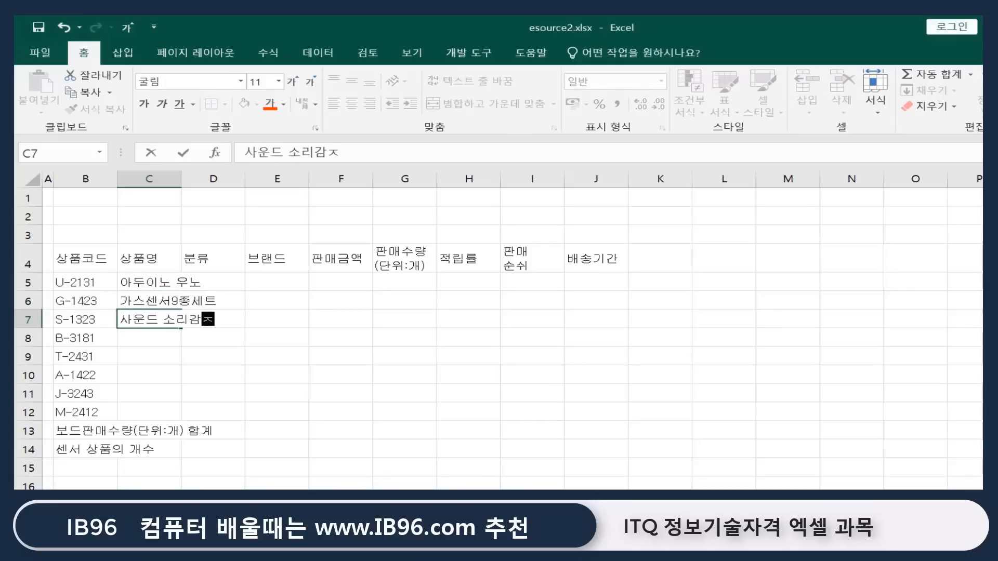
pyautogui.write('ㅣ')
pyautogui.press('Return')
pyautogui.write('블루투스')
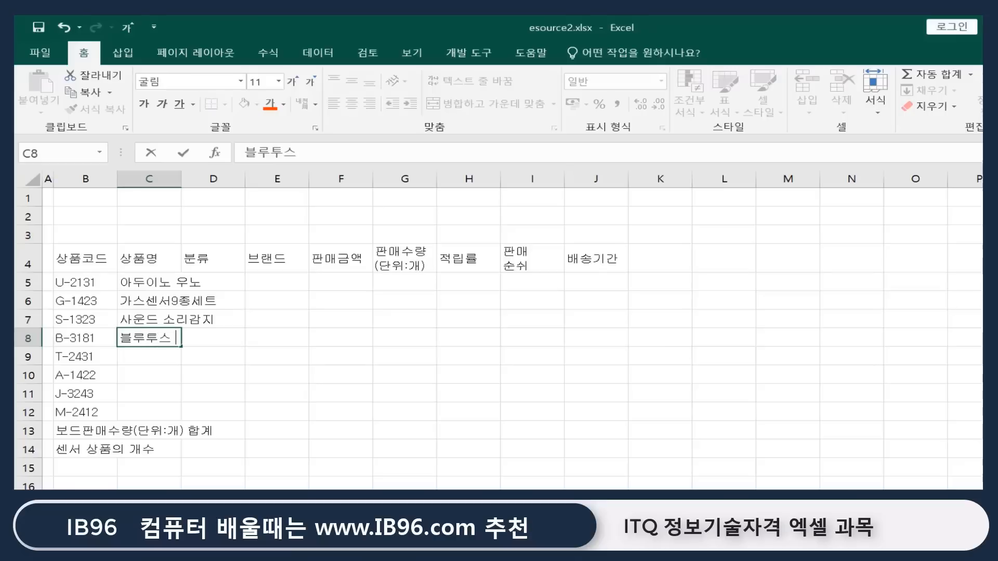
pyautogui.write(' HC-06')
pyautogui.press('Return')
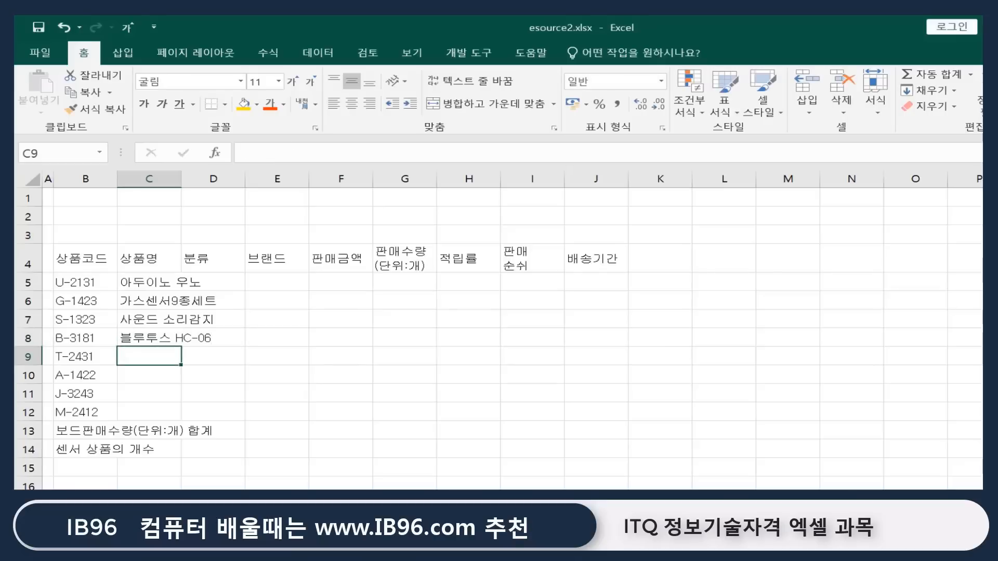
# Step: Enter the product names 토양수분 감지 in cell C9 and 아두이노 메가 in cell C10
pyautogui.write('xhdidtnq분 감지')
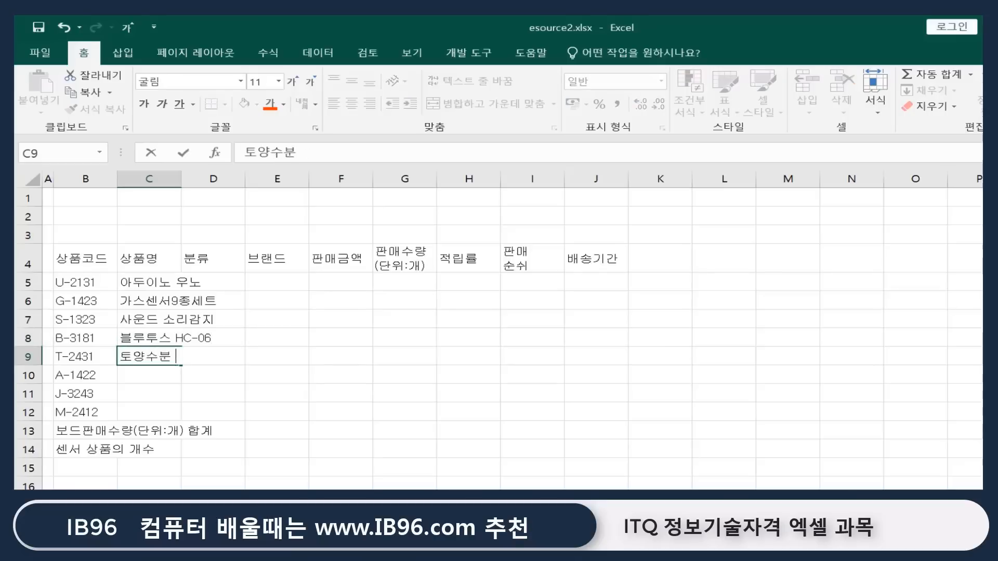
pyautogui.press('Return')
pyautogui.write('ㅇㅏ두이노 ㅁ')
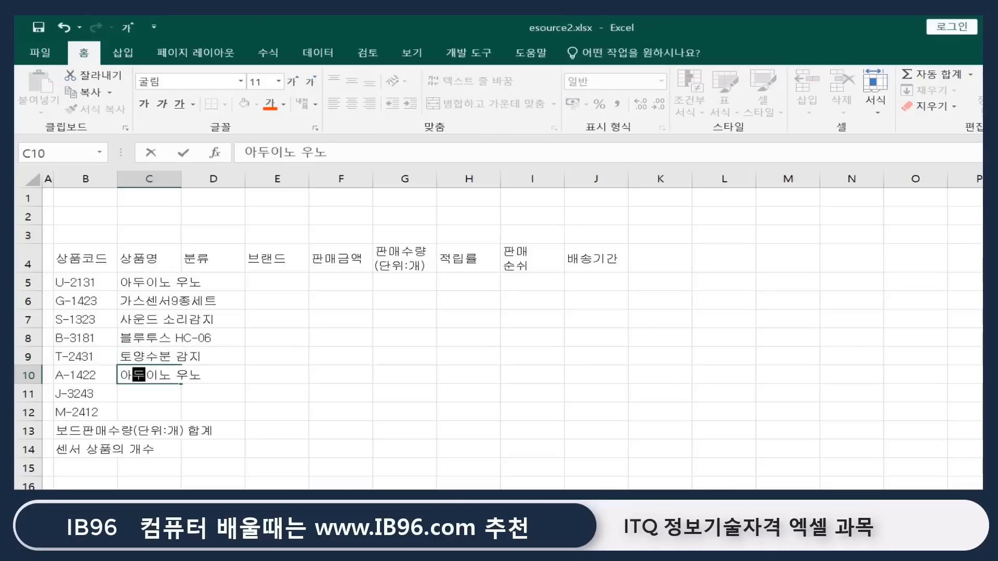
pyautogui.write('ㅔ가')
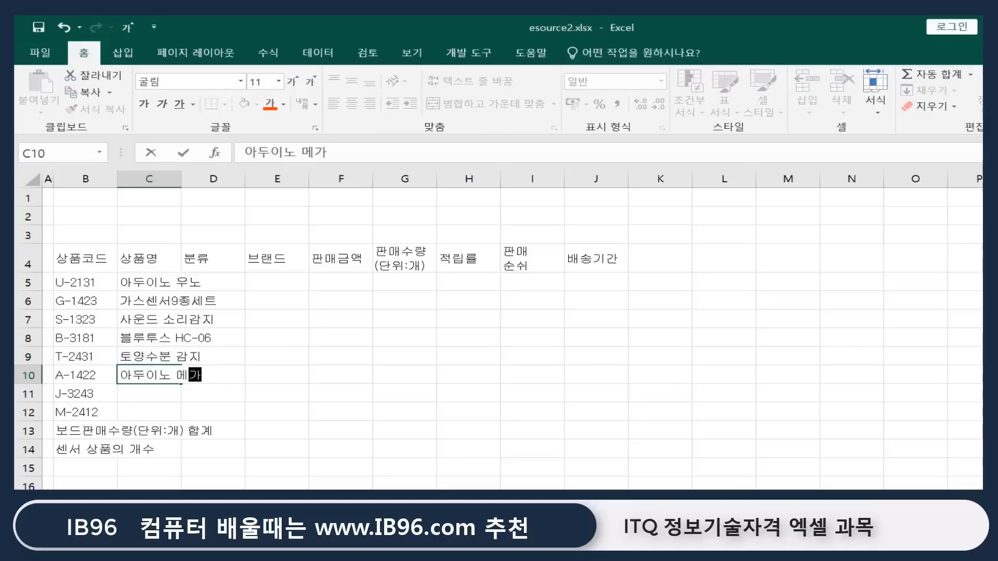
pyautogui.press('Return')
# Step: Enter the product names 조이스틱 in cell C11 and 미세먼지 측정 in cell C12
pyautogui.write('조이스틱')
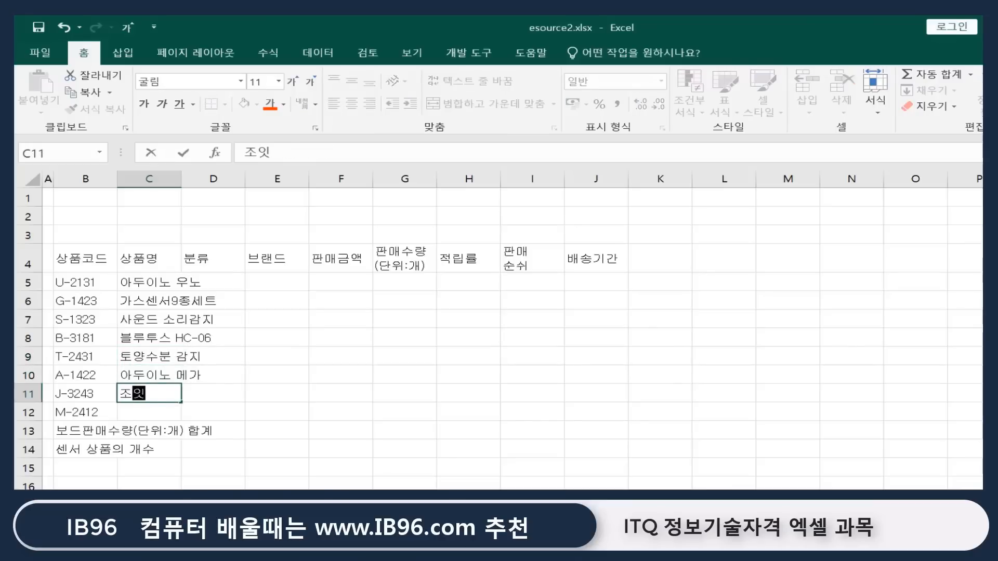
pyautogui.press('Return')
pyautogui.write('미세먼지 측저')
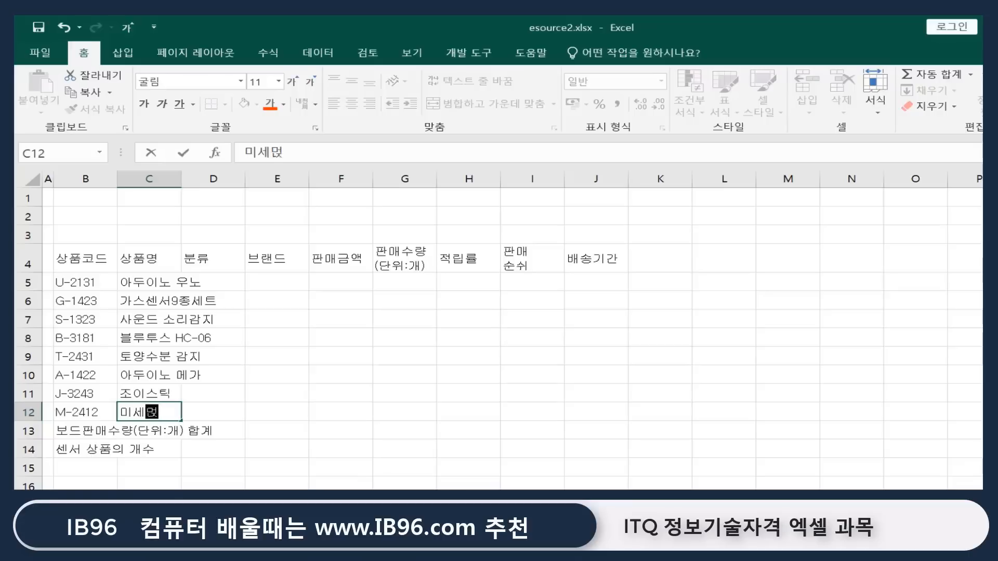
pyautogui.write('ㅇ')
pyautogui.press('Return')
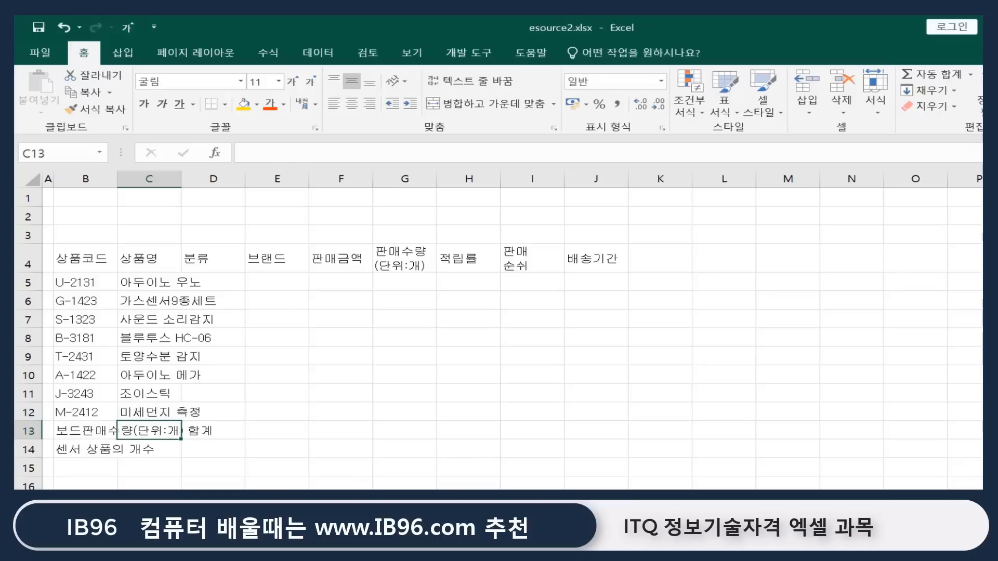
# Step: Select cell D5 and fit the width of column C to the product names
pyautogui.press('Right')
pyautogui.press('Up')
pyautogui.press('Up')
pyautogui.press('Up')
pyautogui.press('Up')
pyautogui.press('Up')
pyautogui.press('Up')
pyautogui.press('Up')
pyautogui.press('Up')
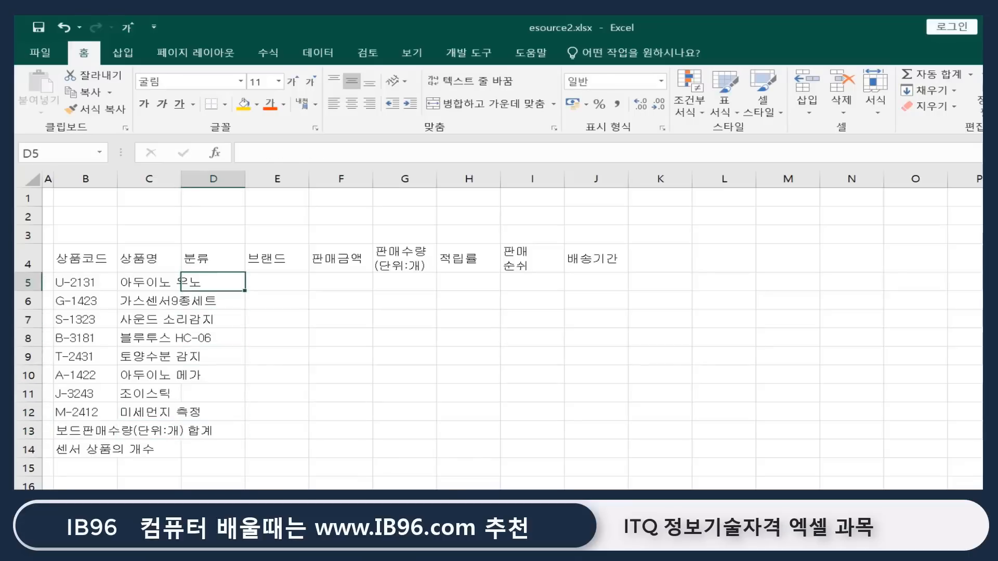
pyautogui.doubleClick(178, 183)
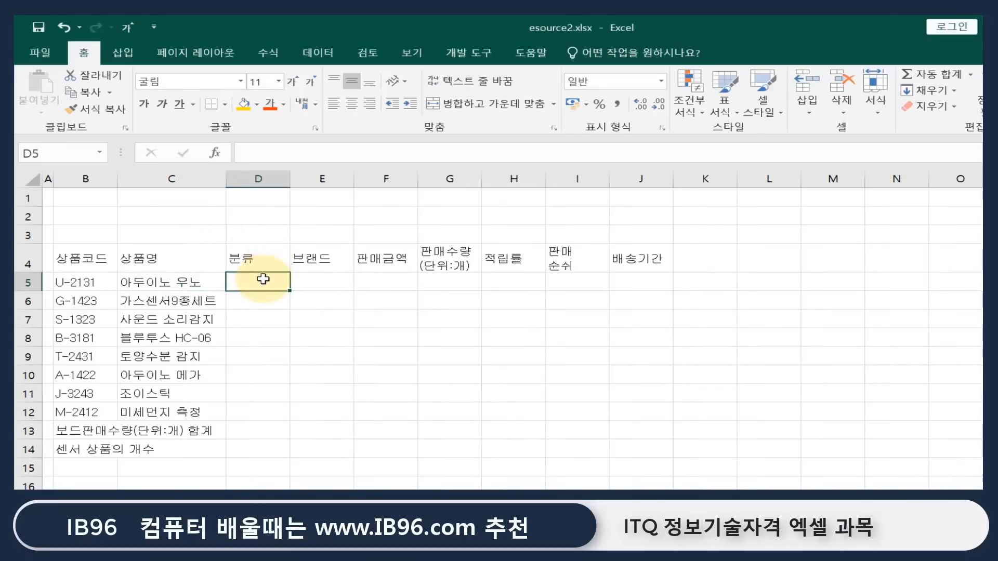
# Step: Enter the categories 보드 in cell D5 and 센서 in cells D6 and D7
pyautogui.write('보드')
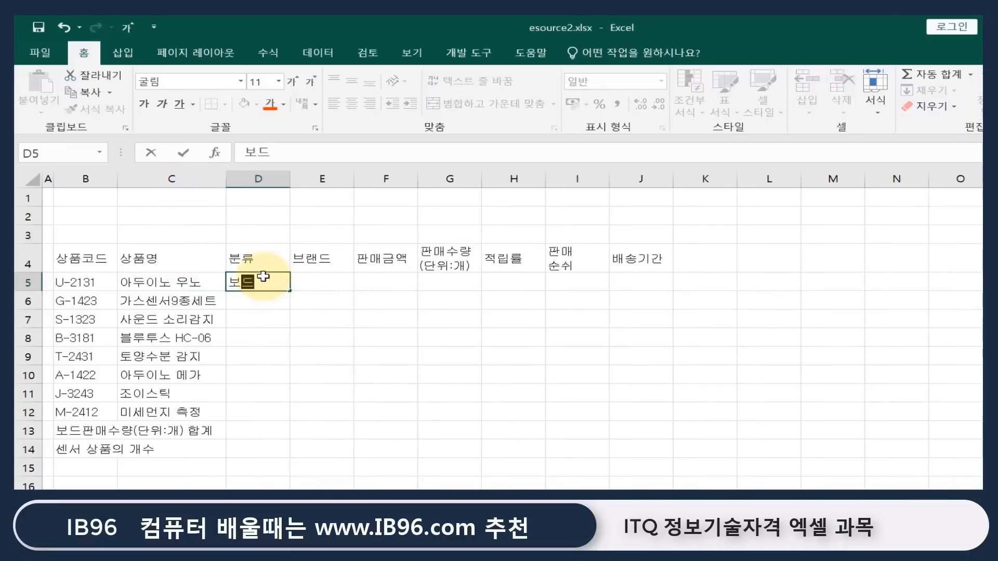
pyautogui.press('Return')
pyautogui.write('센서')
pyautogui.press('Return')
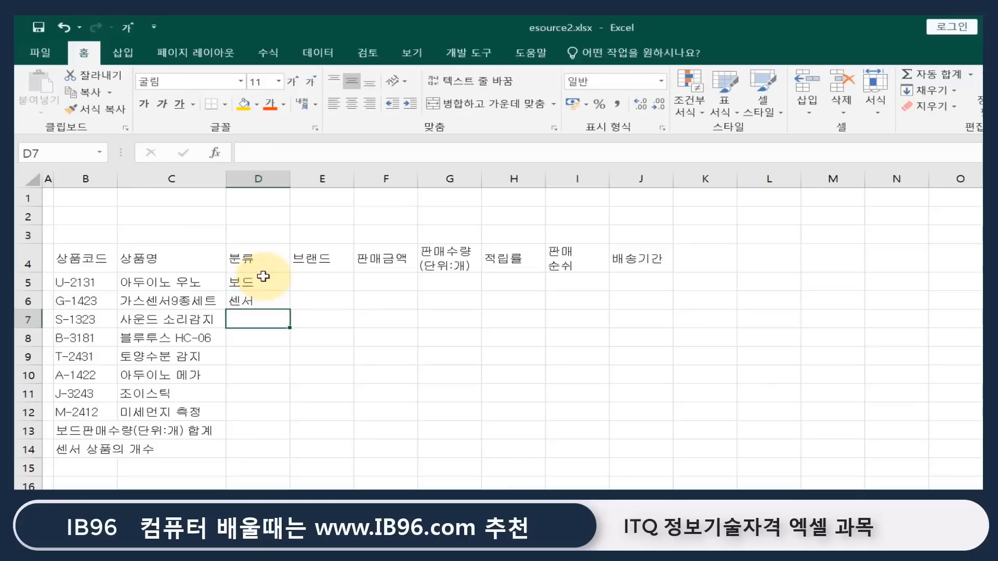
pyautogui.write('센서')
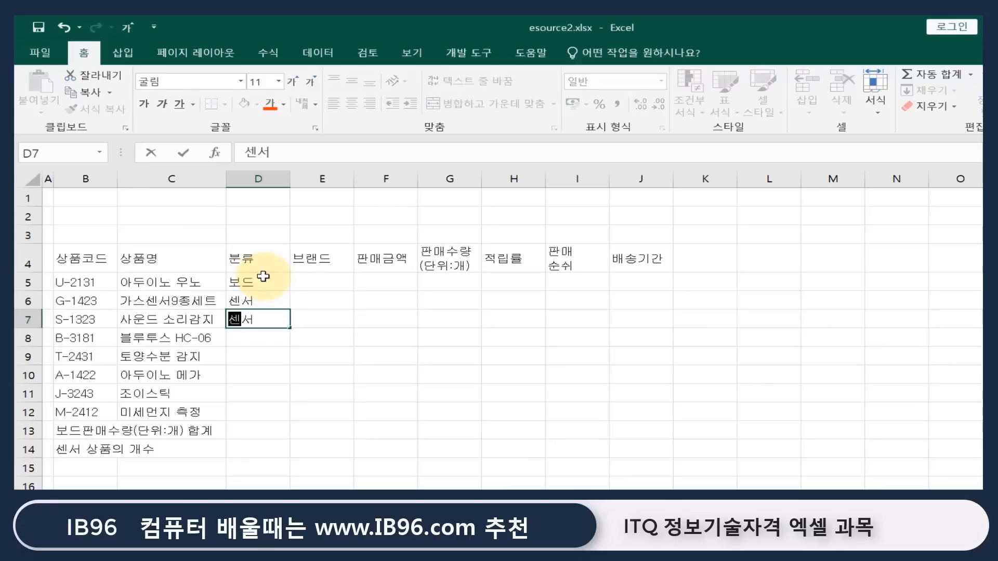
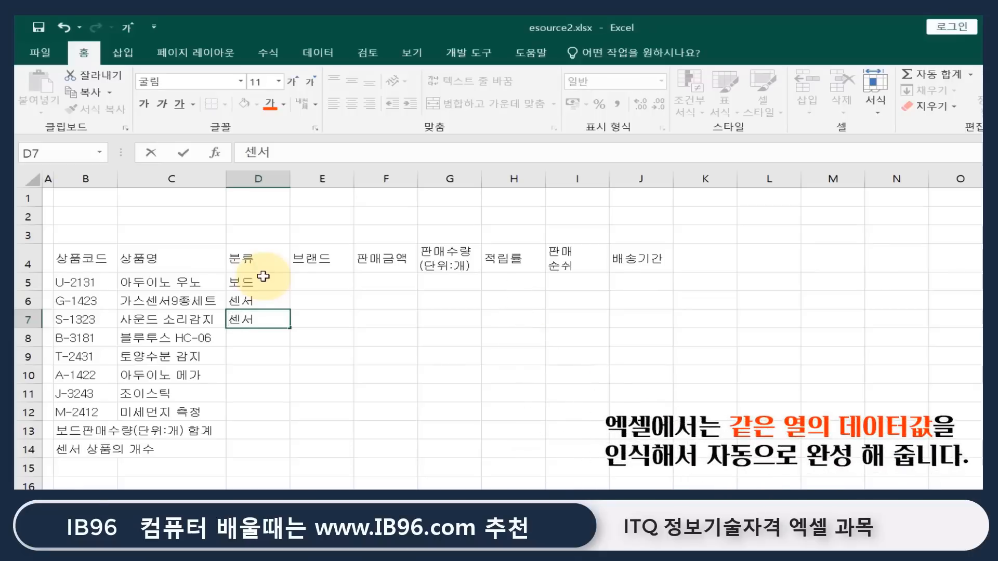
pyautogui.press('Return')
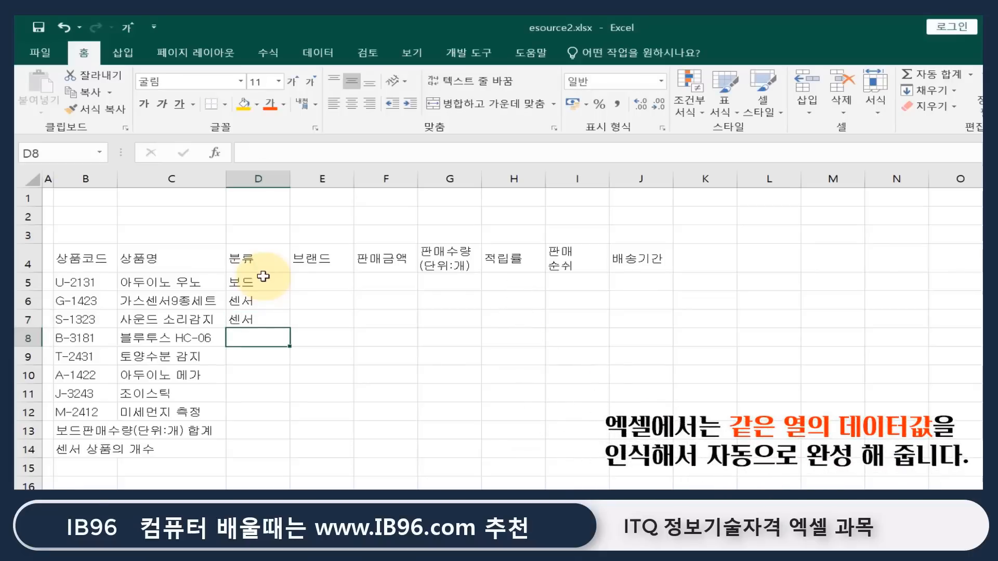
# Step: Enter the categories 모듈 in cell D8, 센서 in D9 and 보드 in D10
pyautogui.write('모듈')
pyautogui.press('Return')
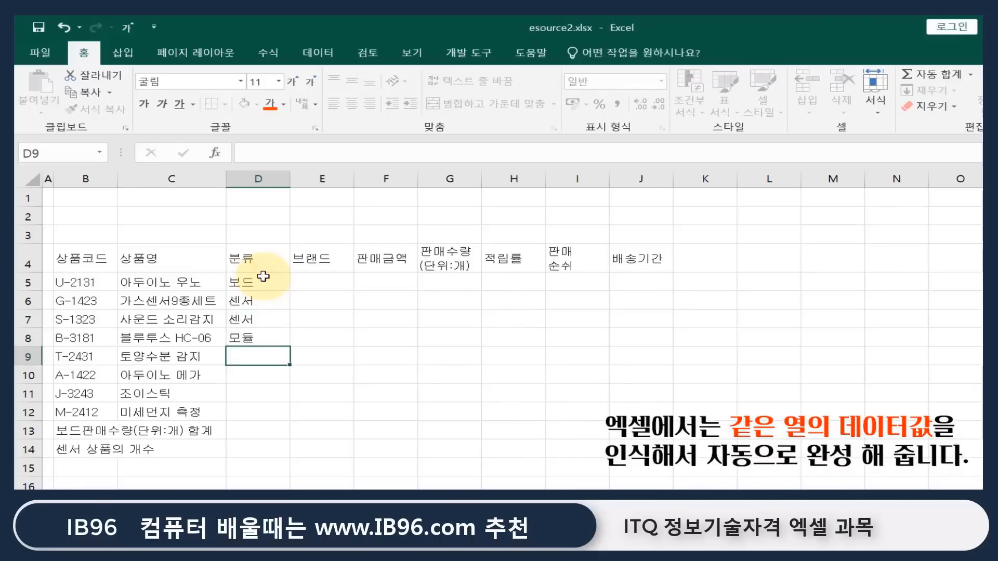
pyautogui.write('세ㄴ')
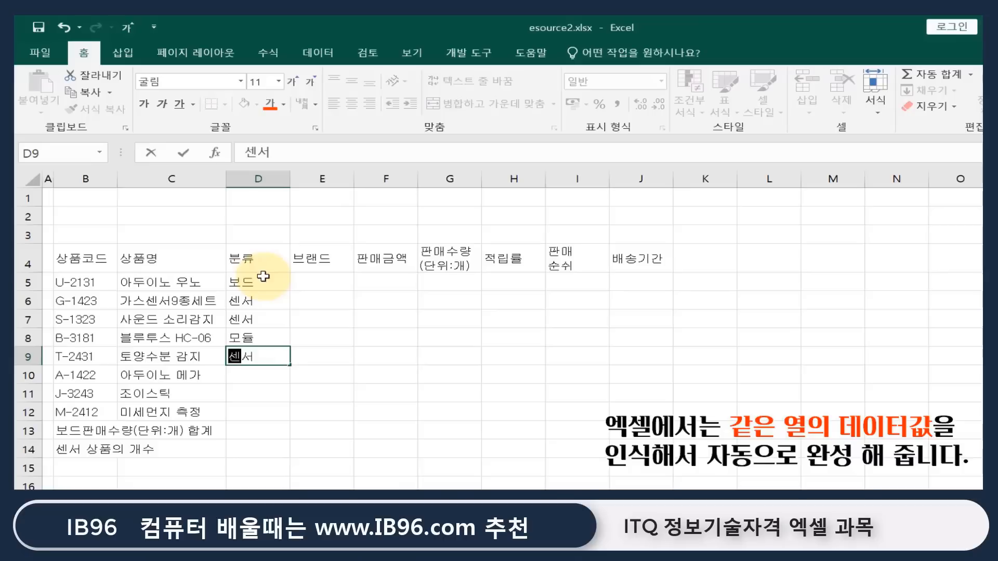
pyautogui.press('Return')
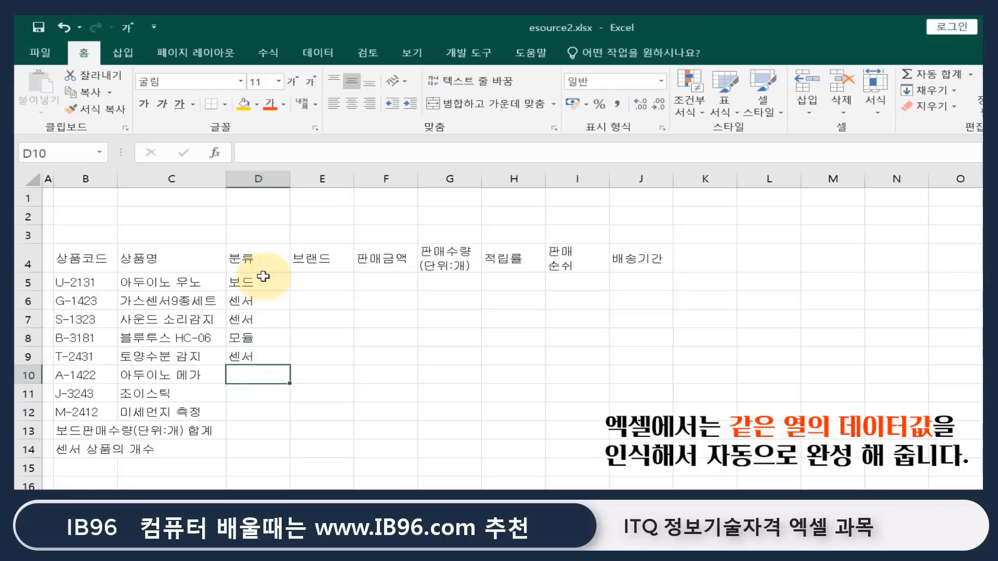
pyautogui.write('보드')
pyautogui.press('Return')
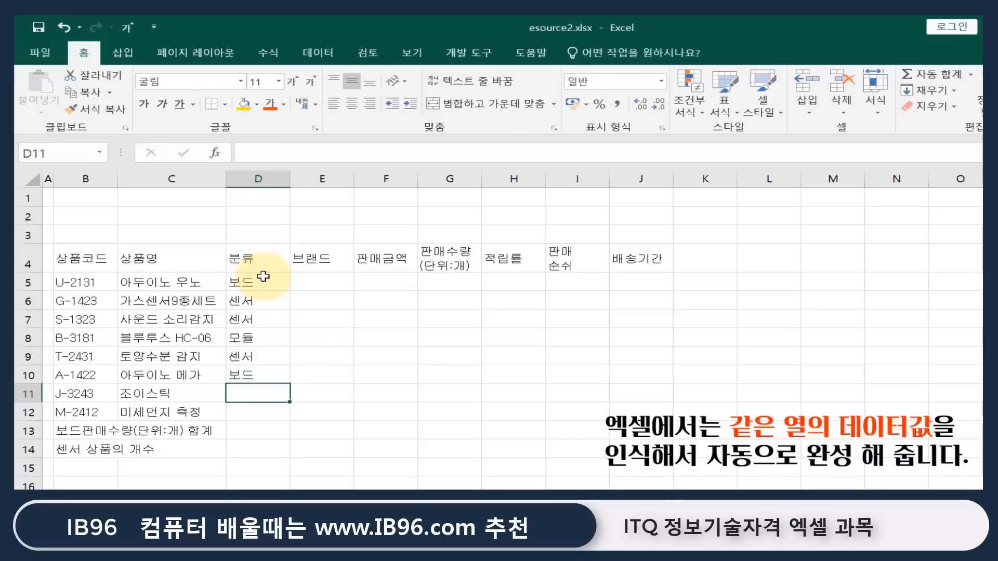
# Step: Enter the categories 모듈 in cell D11 and 센서 in cell D12
pyautogui.write('ㅁㅗ')
pyautogui.press('Return')
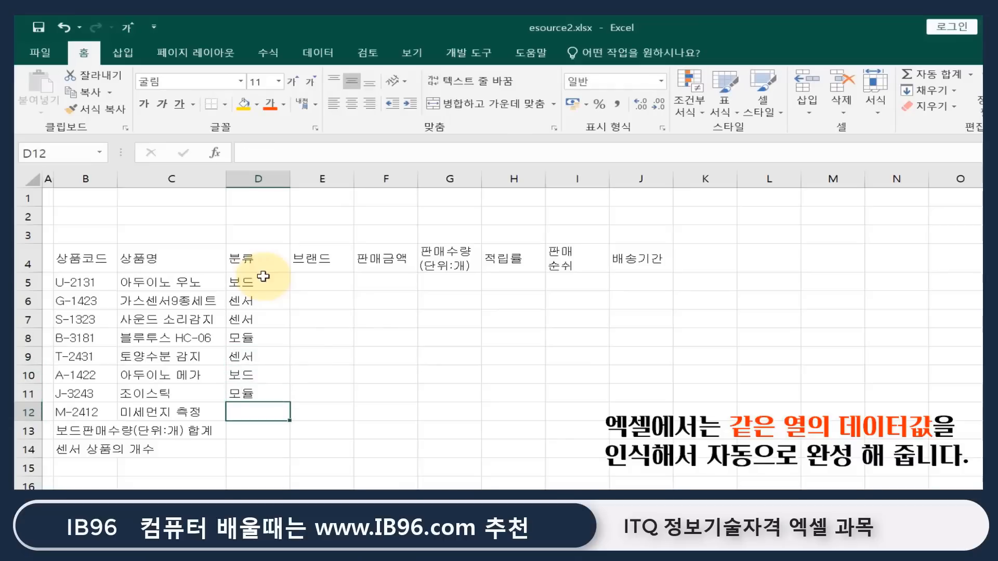
pyautogui.write('센서')
pyautogui.press('Return')
# Step: Enter the brand 도매키트 in cell E5, the first row of the 브랜드 column
pyautogui.press('Up')
pyautogui.press('Right')
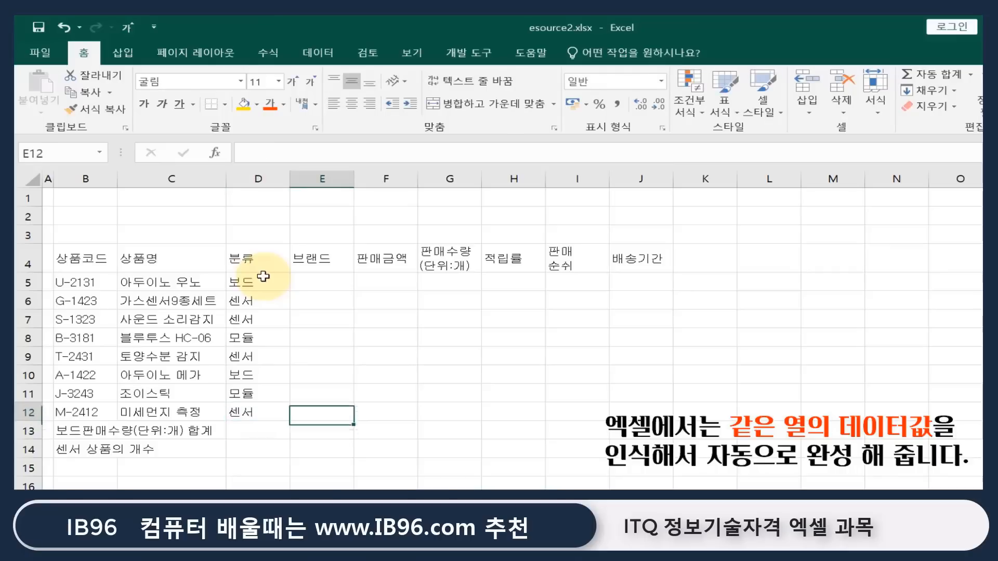
pyautogui.press('Up')
pyautogui.press('Up')
pyautogui.press('Up')
pyautogui.press('Up')
pyautogui.press('Up')
pyautogui.press('Up')
pyautogui.press('Up')
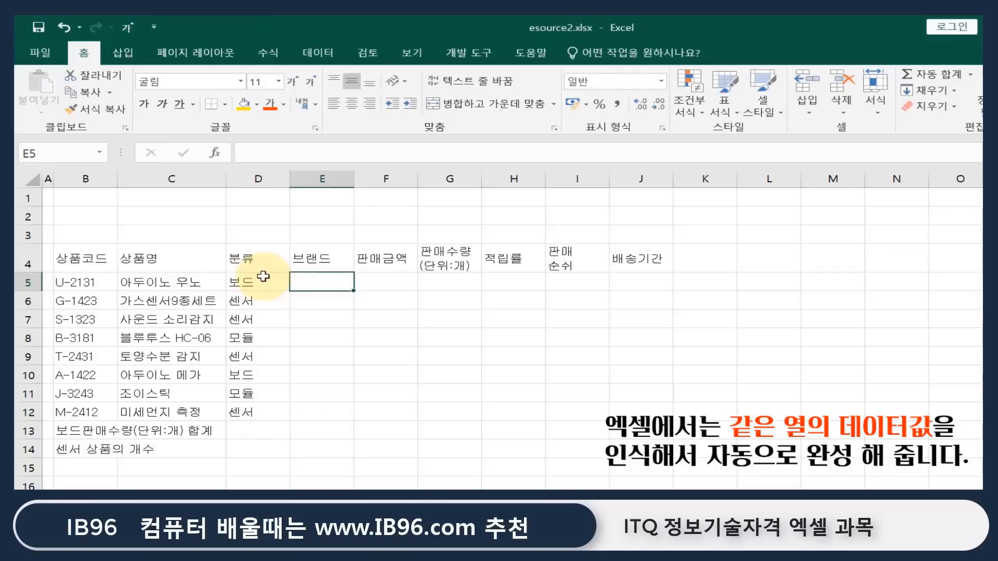
pyautogui.write('도매키')
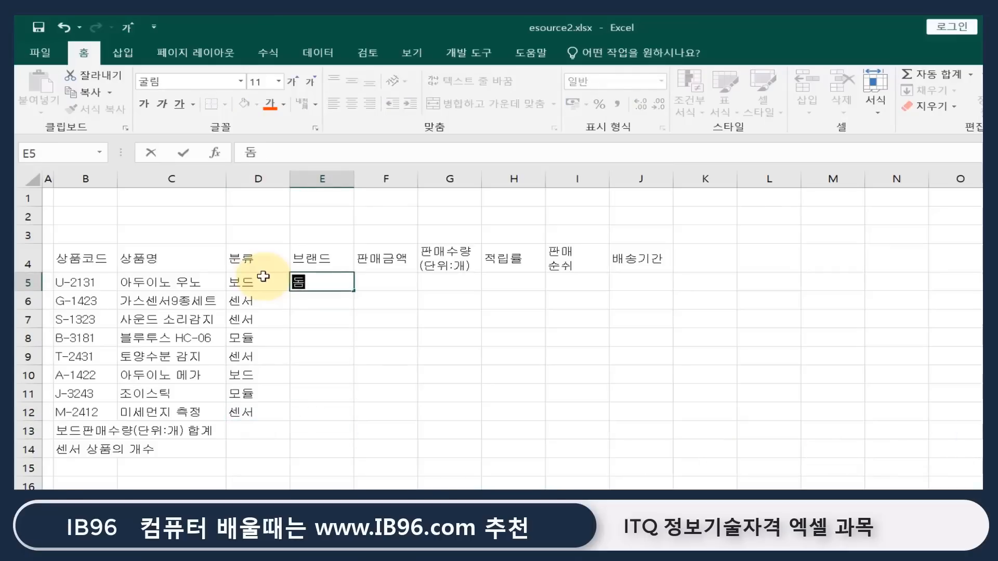
pyautogui.write('트')
pyautogui.press('Return')
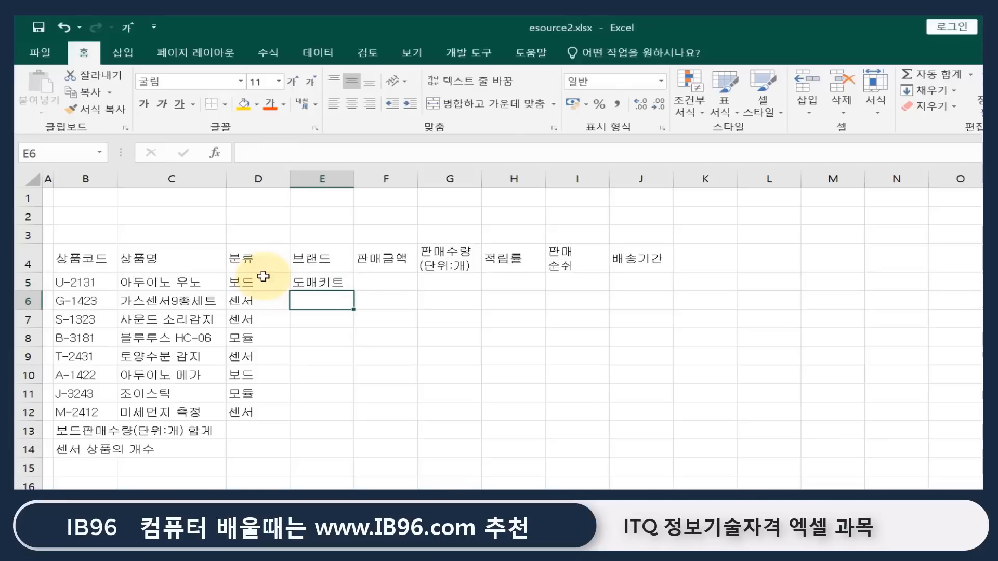
# Step: Enter the brands 한국전자 in cells E6 and E7 and 코딩교육 in cell E8
pyautogui.write('한국ㅈ자')
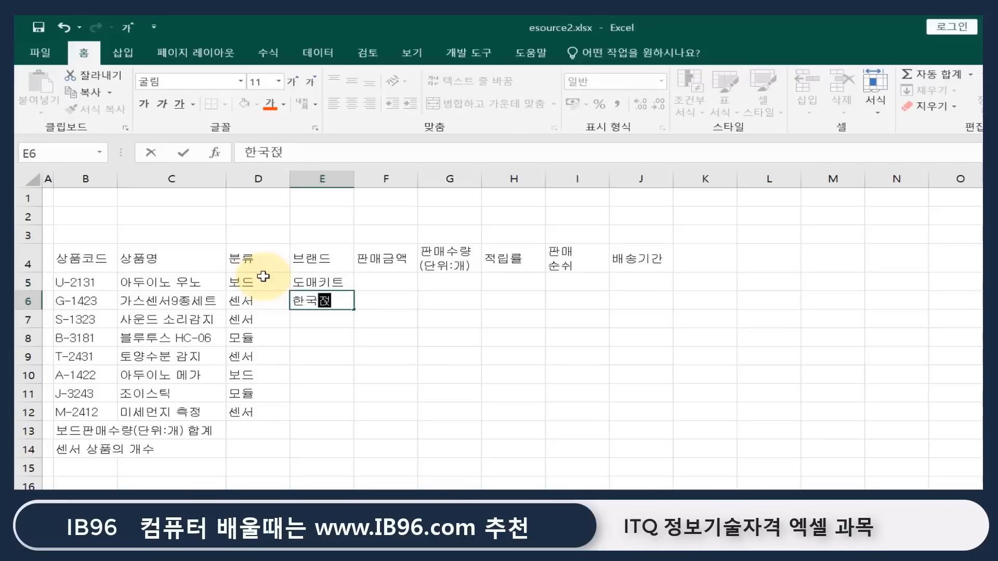
pyautogui.press('Return')
pyautogui.write('한국전자')
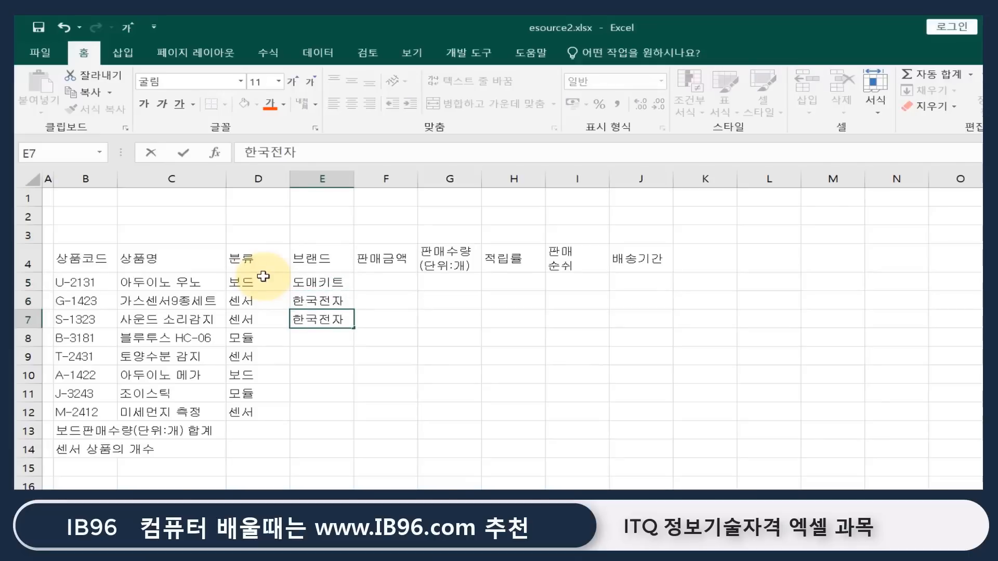
pyautogui.press('Return')
pyautogui.write('코딩교육')
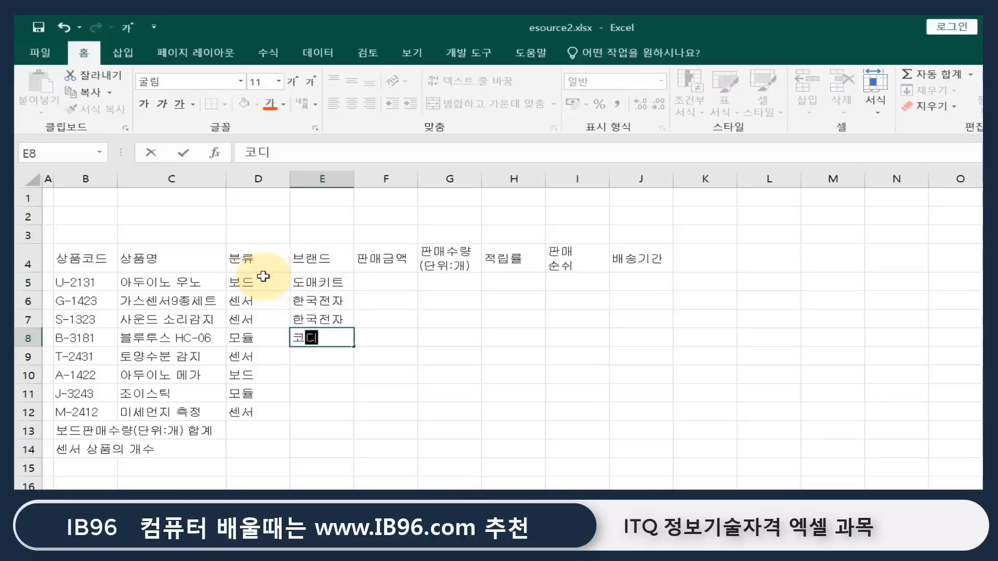
pyautogui.press('Return')
# Step: Enter the brands 도매키트 in cell E9, 한국전자 in E10, 코딩교육 in E11 and 도매키트 in E12
pyautogui.write('도매키트')
pyautogui.press('Return')
pyautogui.write('한')
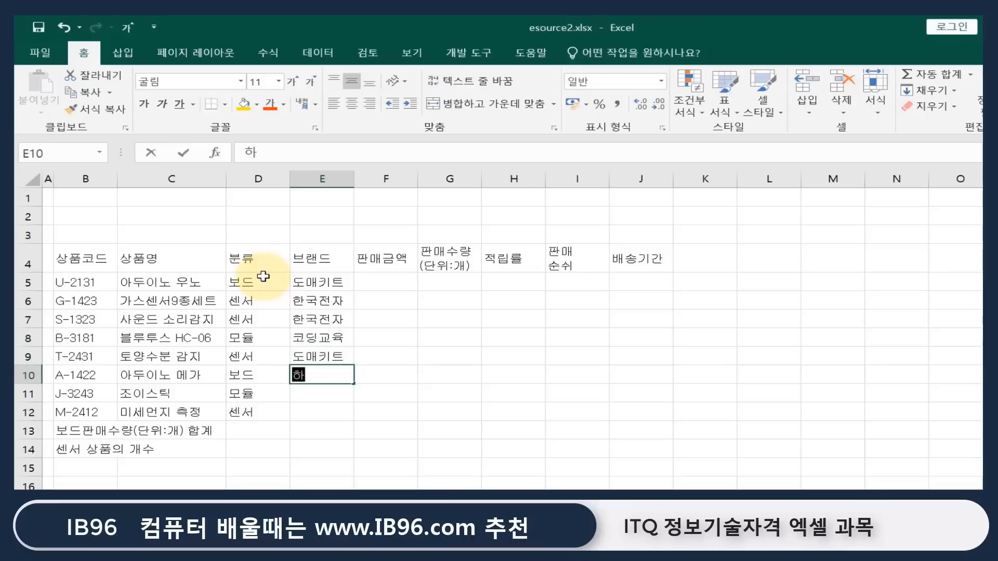
pyautogui.press('Return')
pyautogui.write('코딩교육')
pyautogui.press('Return')
pyautogui.write('도매키트')
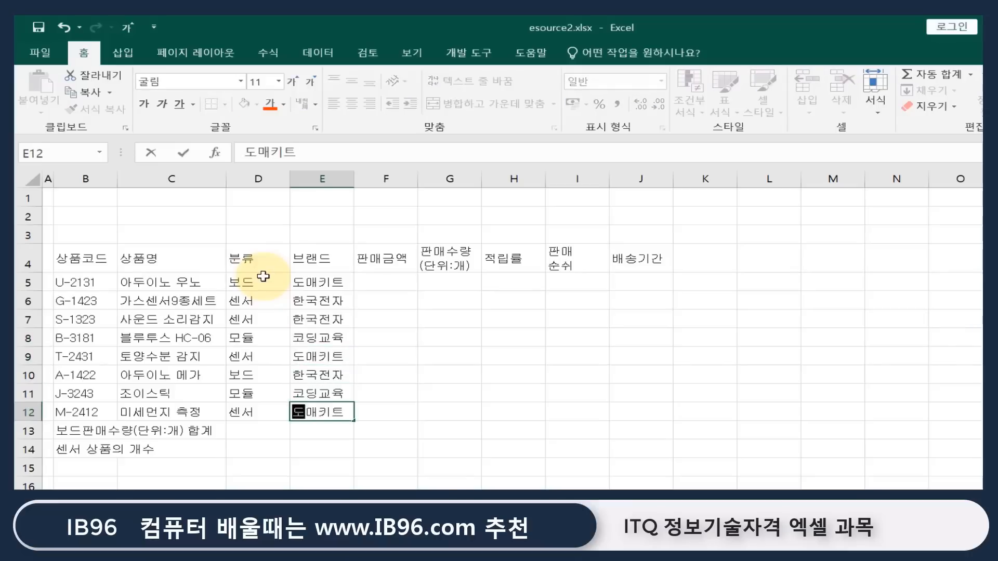
pyautogui.press('Return')
# Step: Enter the 판매금액 values 6800 in cell F5, 22000 in F6 and 1200 in F7
pyautogui.press('Up')
pyautogui.press('Right')
pyautogui.hotkey('ctrl', 'Up')
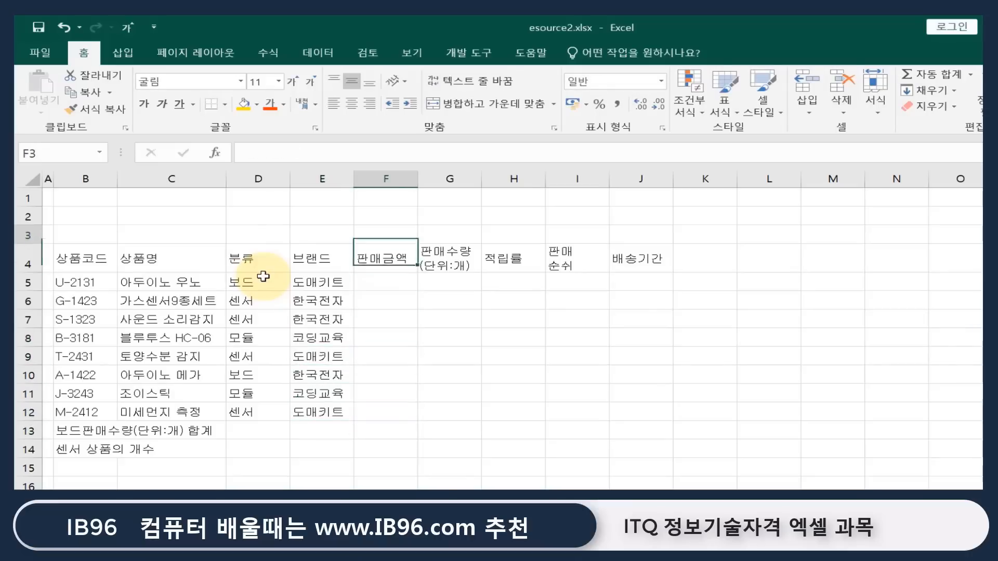
pyautogui.press('Down')
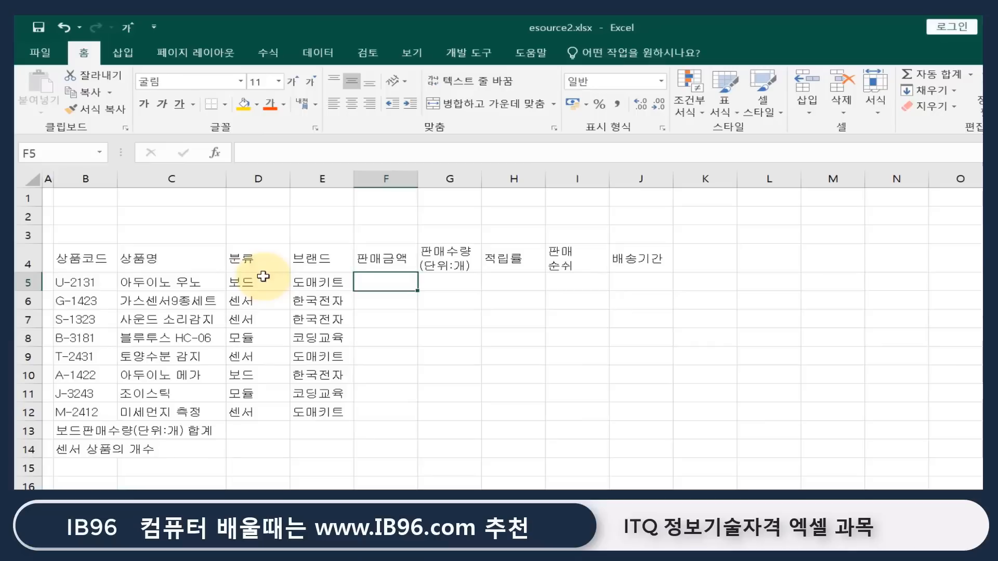
pyautogui.write('6')
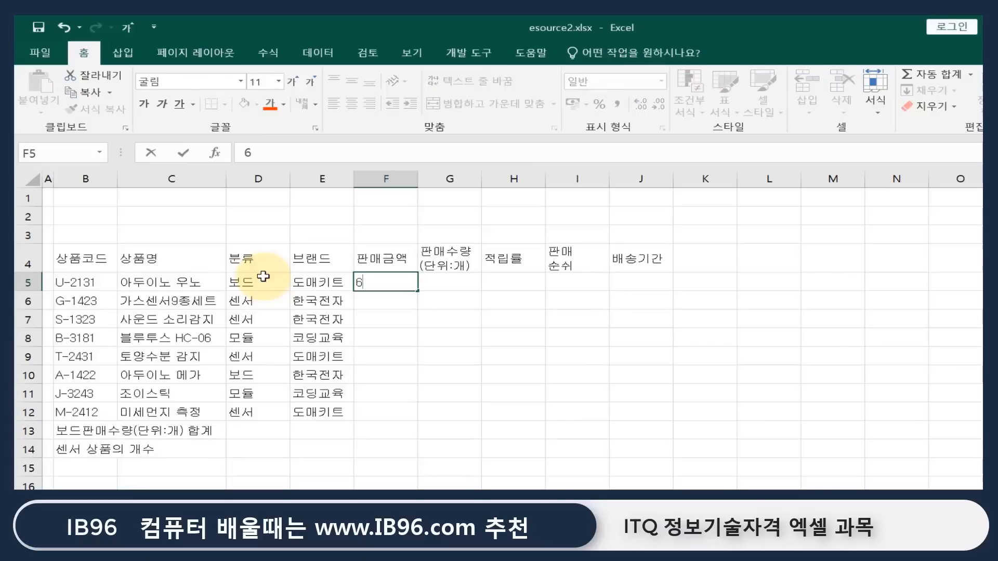
pyautogui.write('800')
pyautogui.press('Return')
pyautogui.write('22')
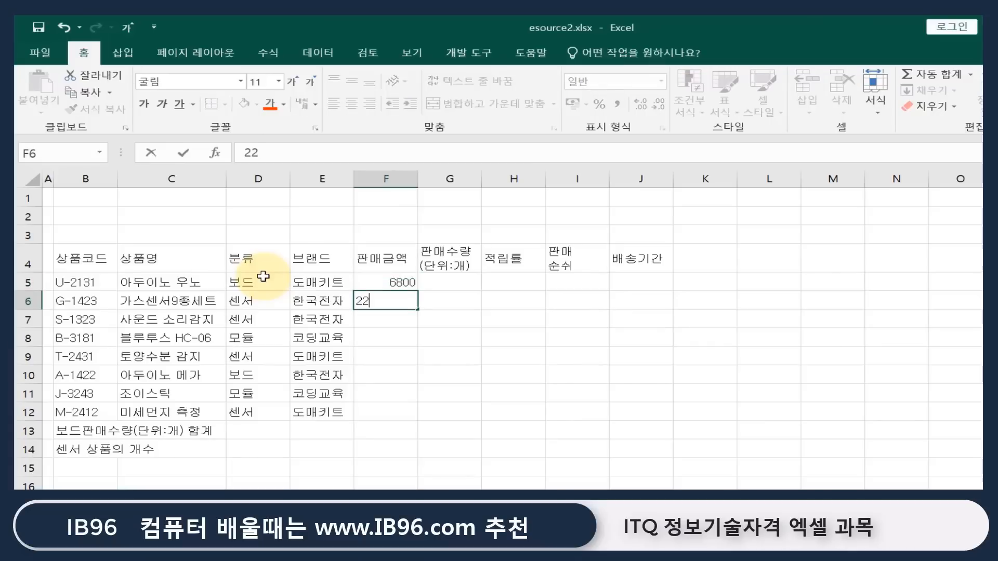
pyautogui.write('000')
pyautogui.press('Return')
pyautogui.write('1200')
pyautogui.press('Return')
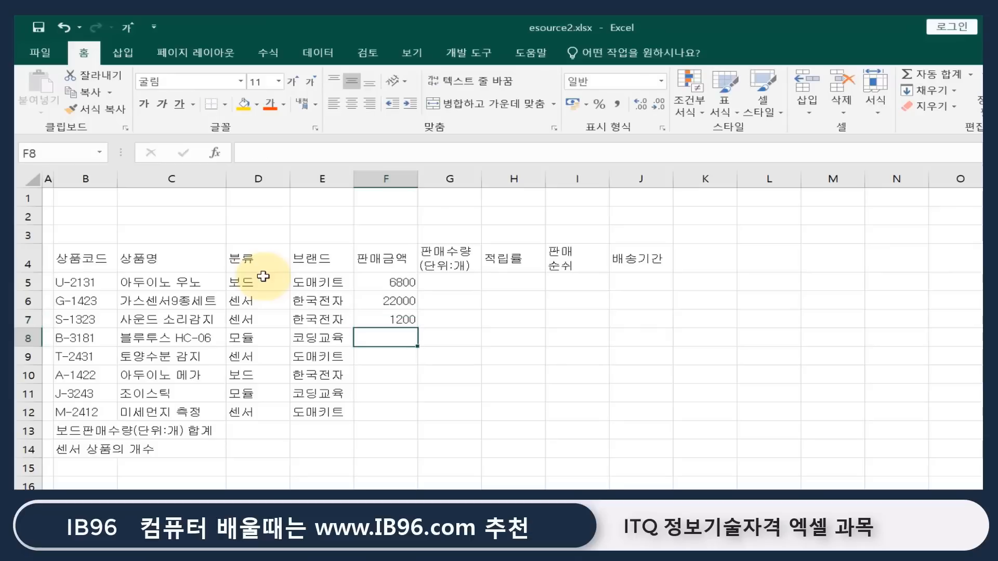
# Step: Enter the 판매금액 values 4800 in cell F8, 2500 in F9 and 12800 in F10
pyautogui.write('4800')
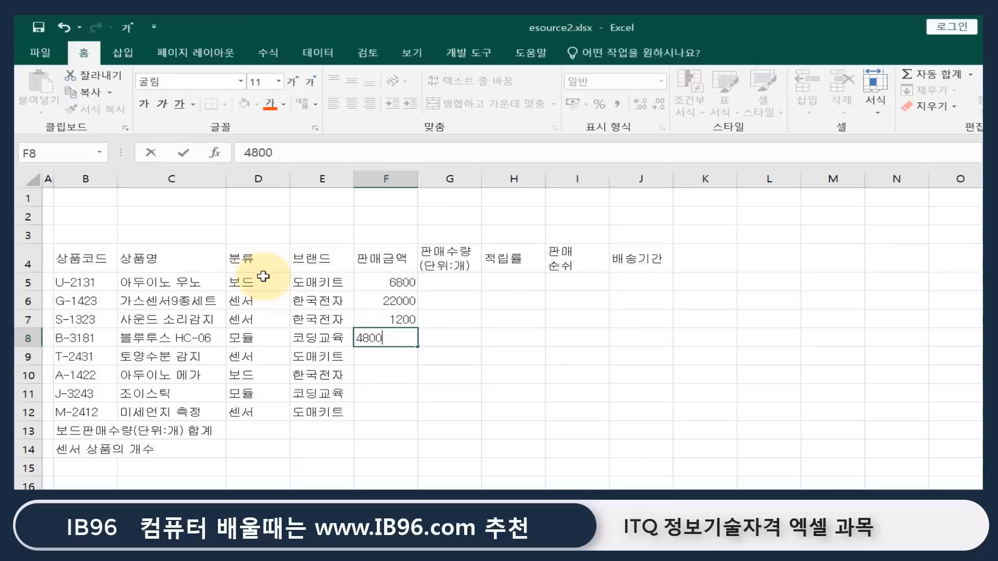
pyautogui.press('Return')
pyautogui.write('2500')
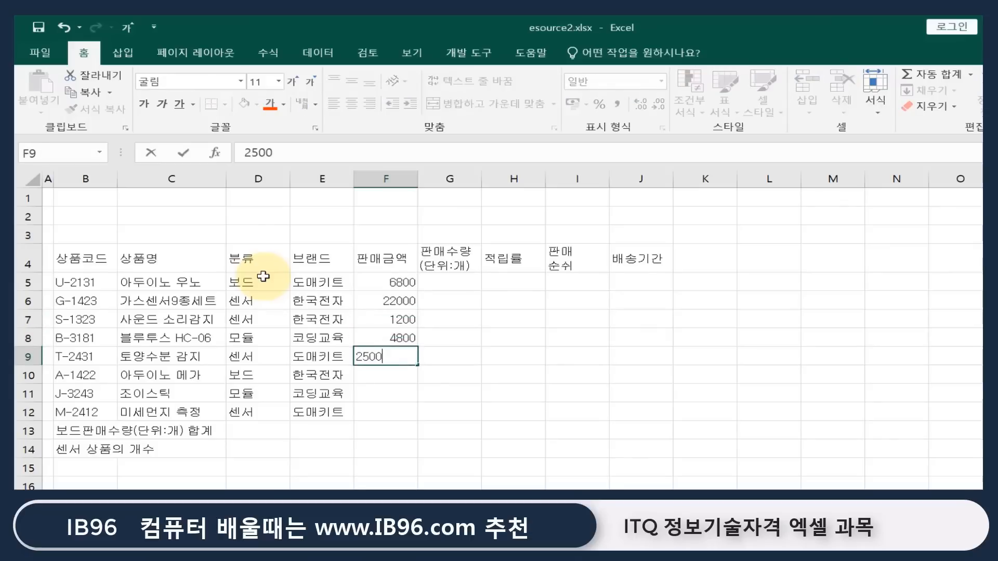
pyautogui.press('Return')
pyautogui.write('12')
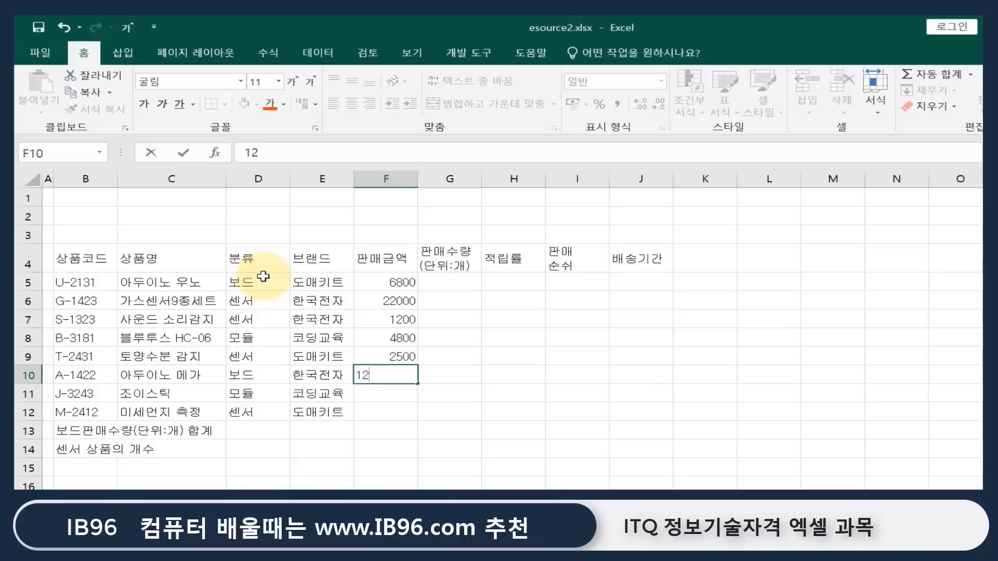
pyautogui.write('800')
pyautogui.press('Return')
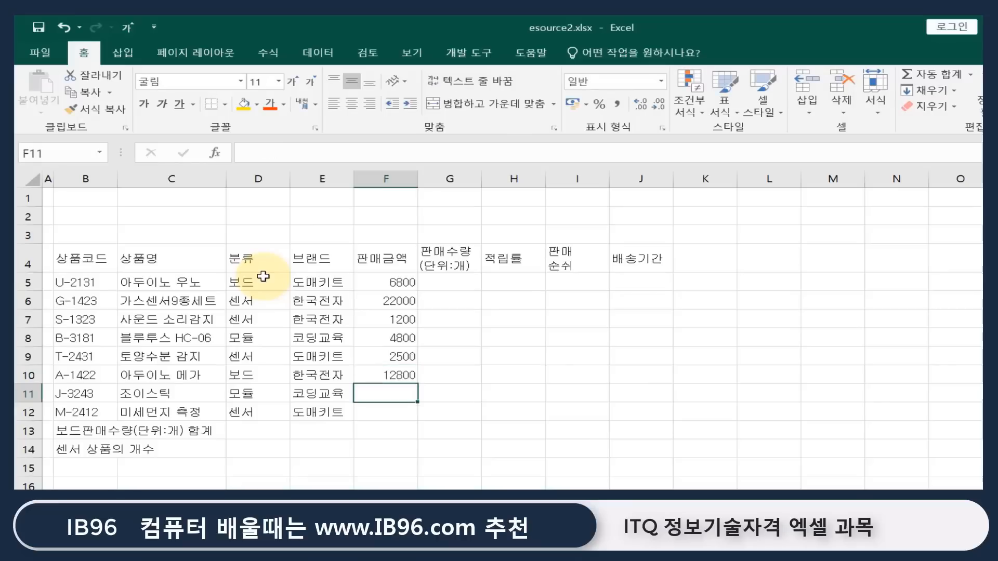
# Step: Enter the 판매금액 values 3500 in cell F11 and 15500 in cell F12
pyautogui.write('3500')
pyautogui.press('Return')
pyautogui.write('1')
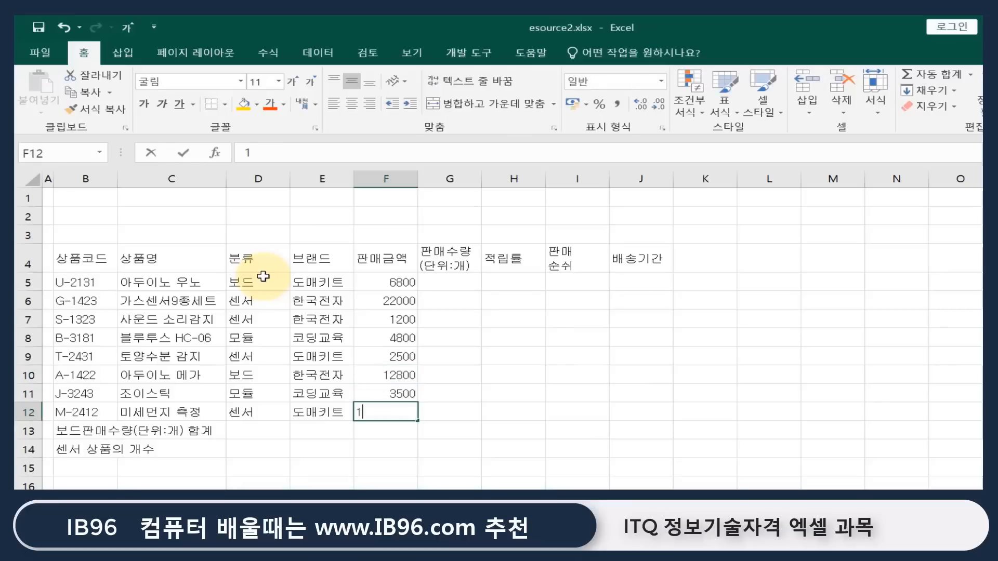
pyautogui.write('5')
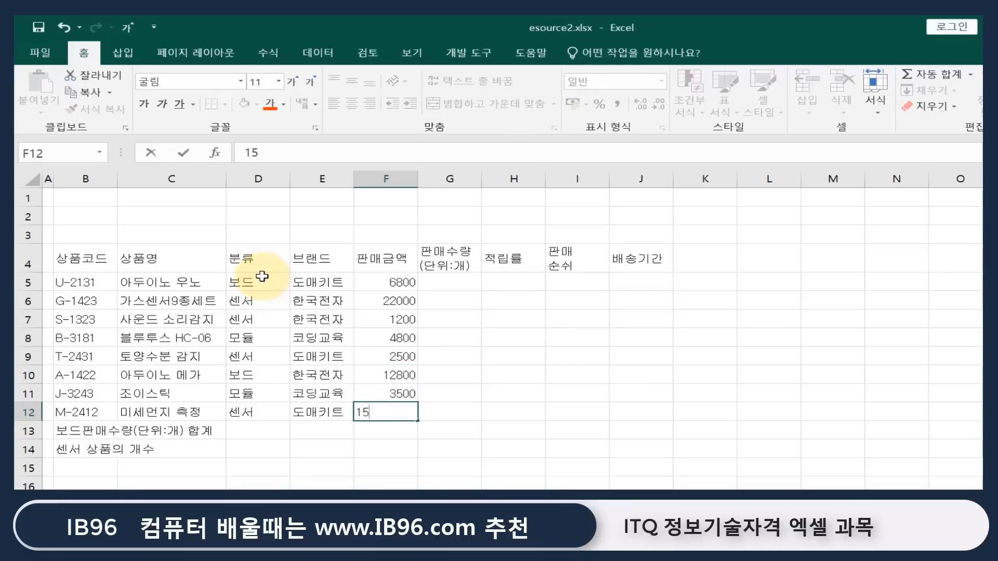
pyautogui.write('500')
pyautogui.press('Return')
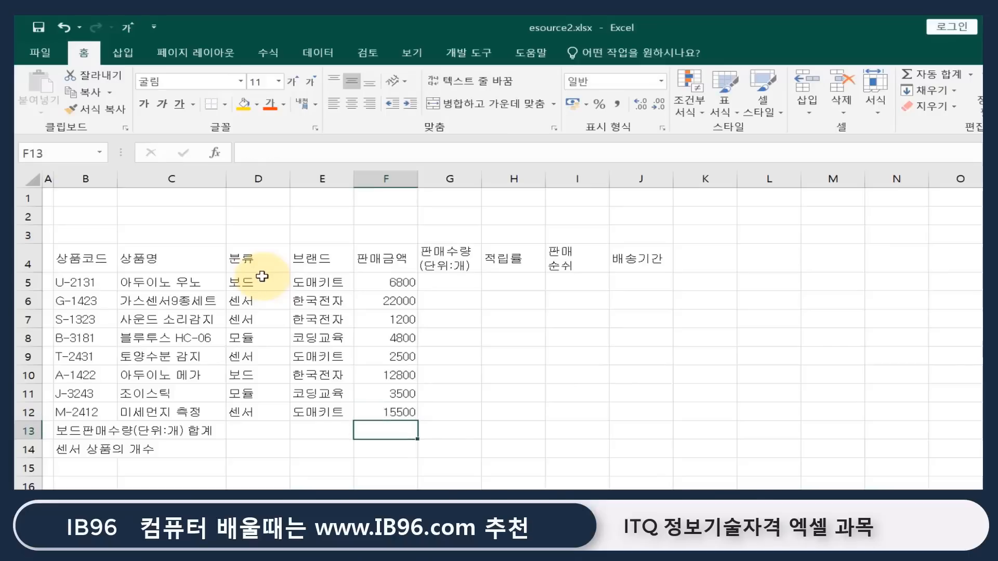
# Step: Enter 3456 in cell G5, the first row of the 판매수량(단위:개) column
pyautogui.press('Up')
pyautogui.press('Up')
pyautogui.press('Up')
pyautogui.press('Up')
pyautogui.press('Up')
pyautogui.press('Up')
pyautogui.press('Up')
pyautogui.press('Up')
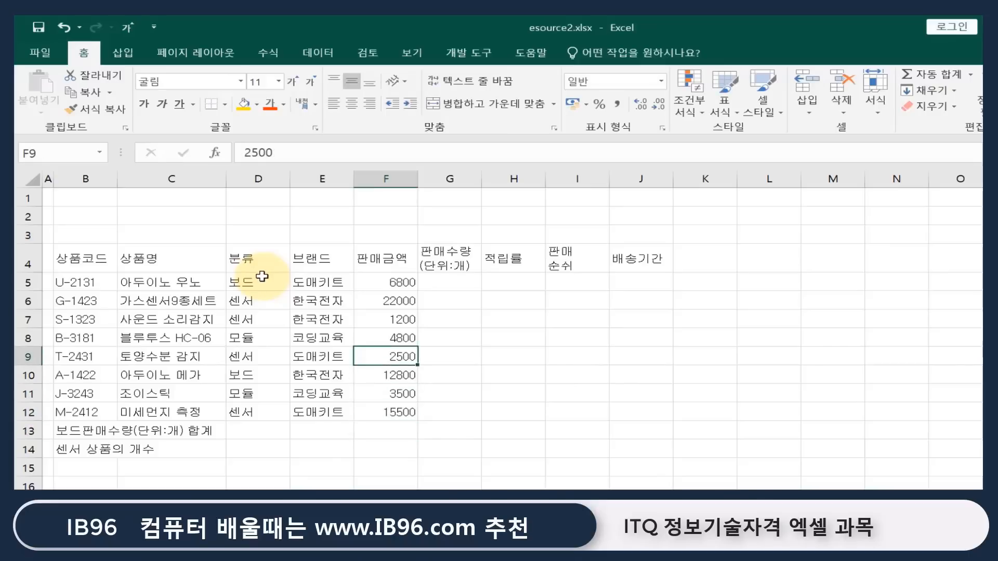
pyautogui.press('Right')
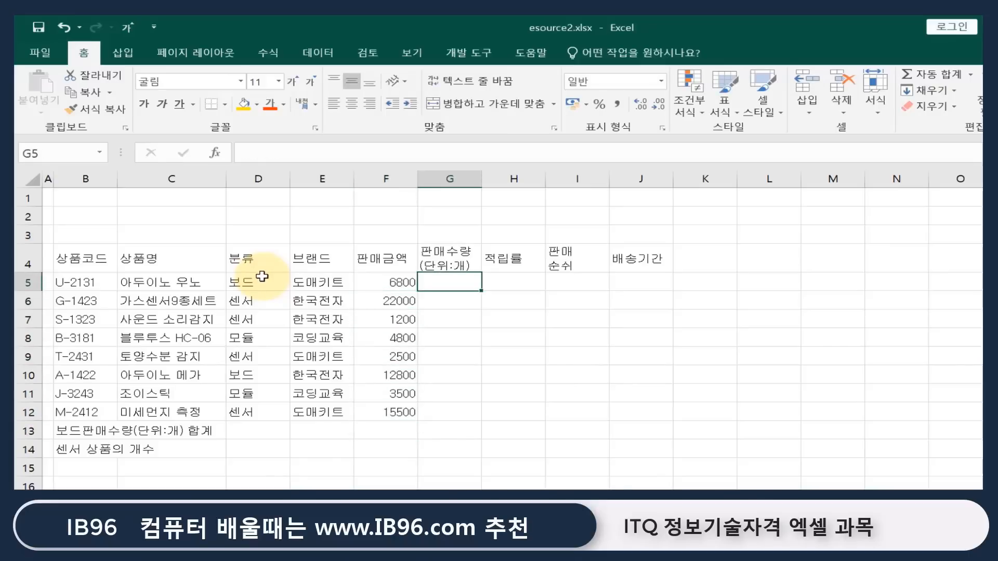
pyautogui.write('34')
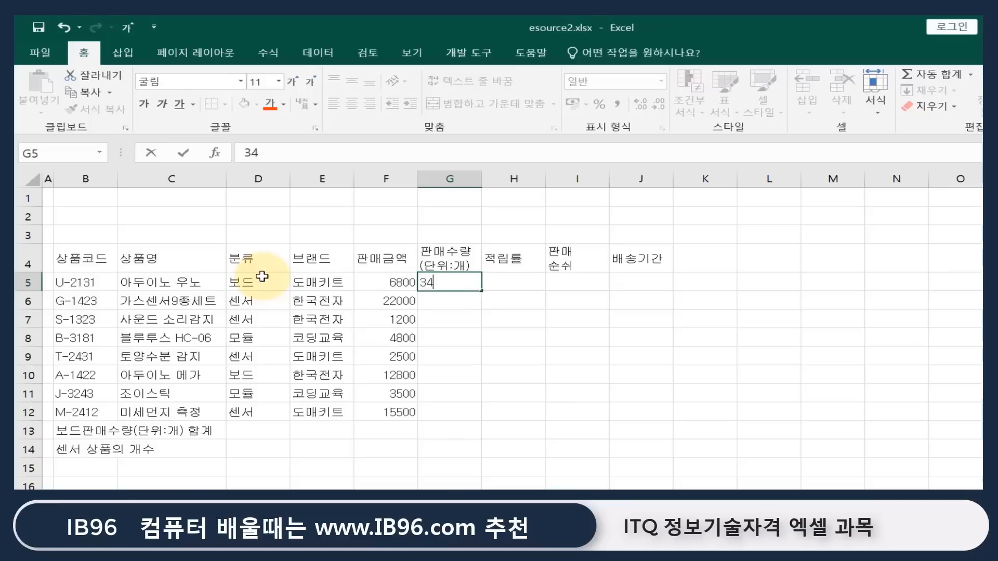
pyautogui.write('56')
pyautogui.press('Return')
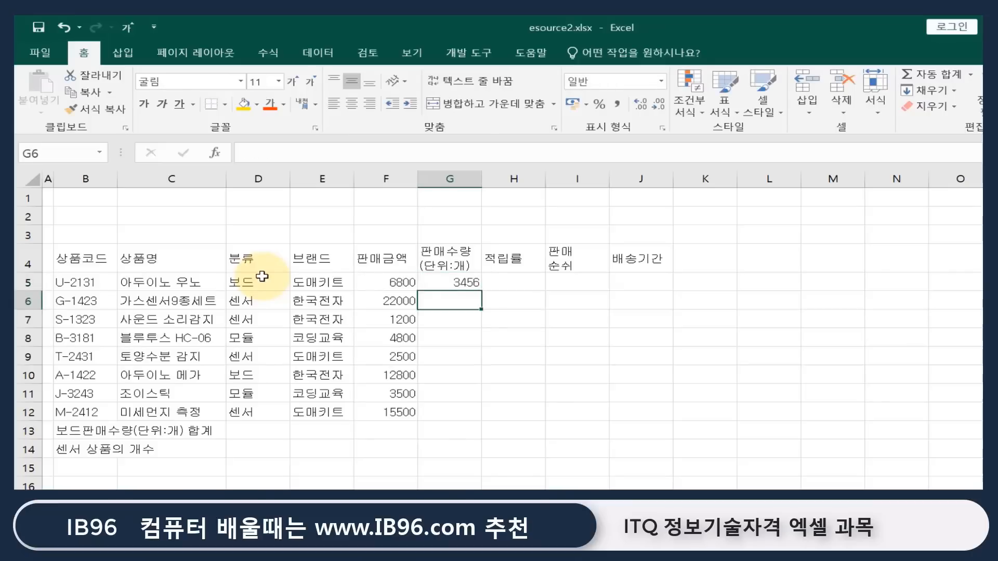
# Step: Enter the sales quantities 1123 in cell G6, 2450 in G7 and 688 in G8
pyautogui.write('1123')
pyautogui.press('Return')
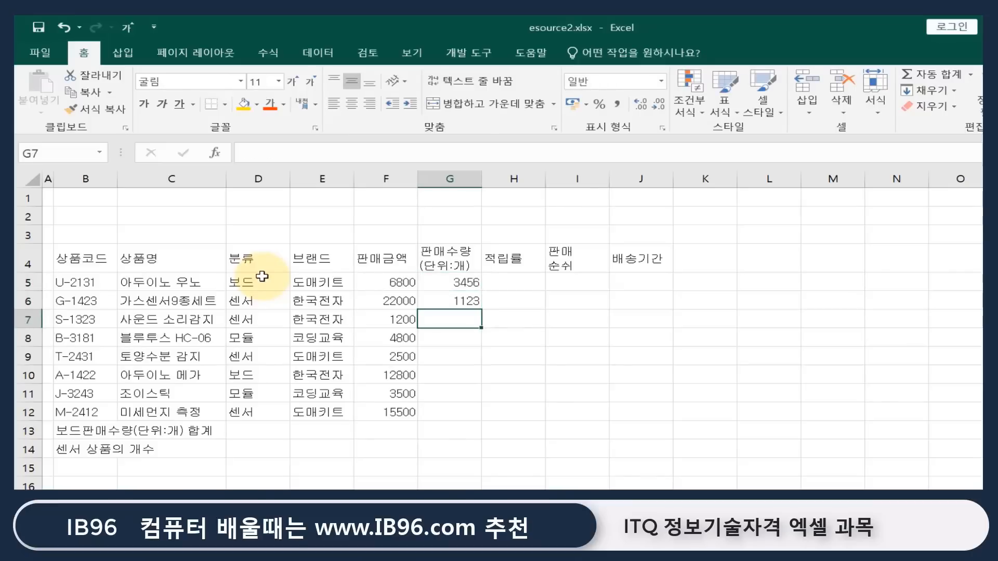
pyautogui.write('2')
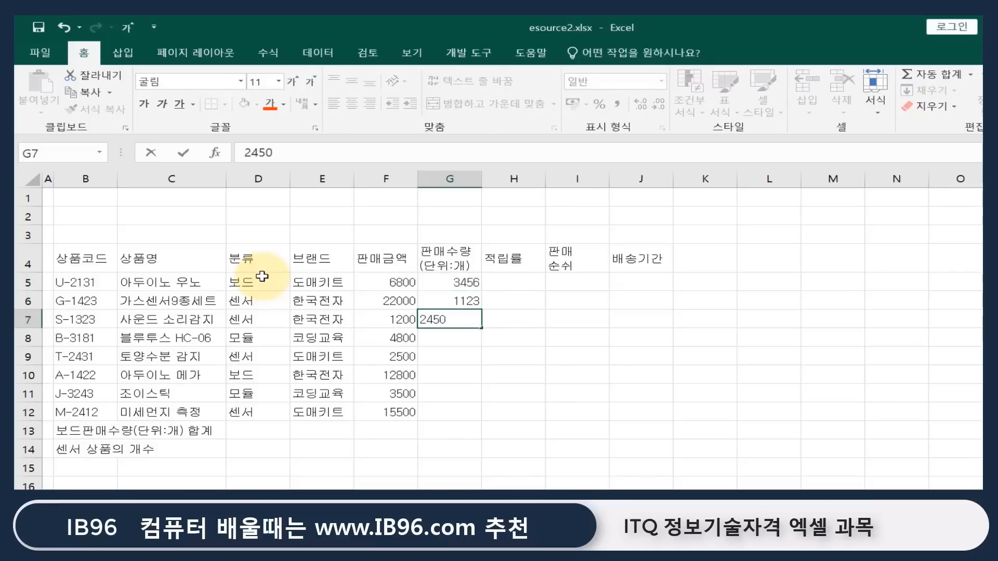
pyautogui.write('450')
pyautogui.press('Return')
pyautogui.write('68')
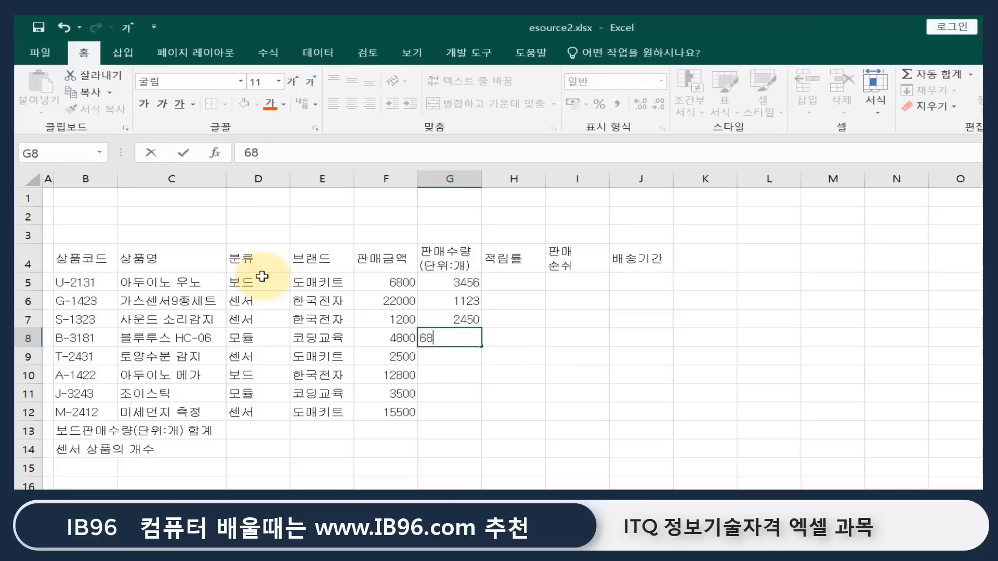
pyautogui.write('8')
pyautogui.press('Return')
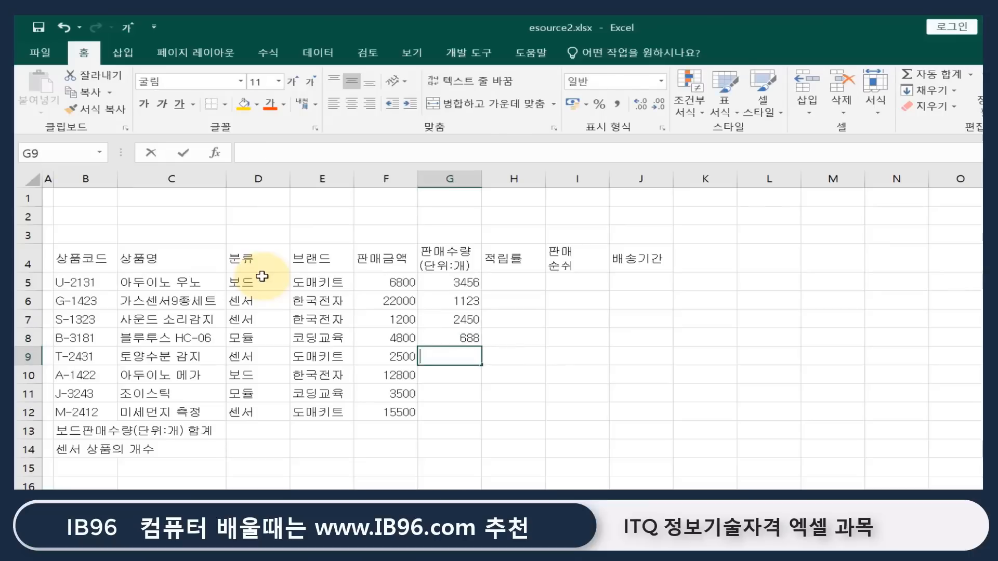
# Step: Enter the sales quantities 650 in cell G9, 1082 in G10, 967 in G11 and 2549 in G12
pyautogui.write('650')
pyautogui.press('Return')
pyautogui.write('1')
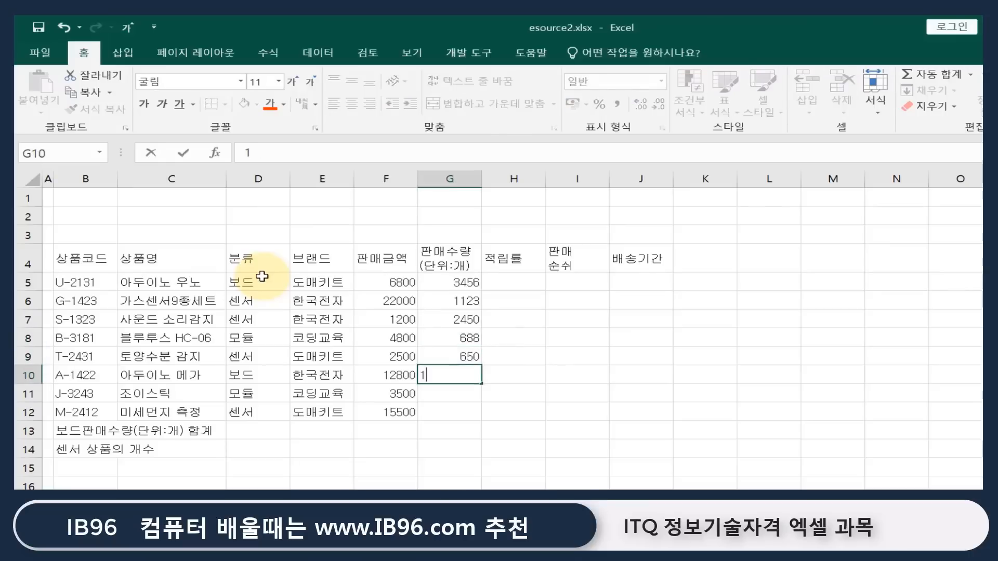
pyautogui.write('082')
pyautogui.press('Return')
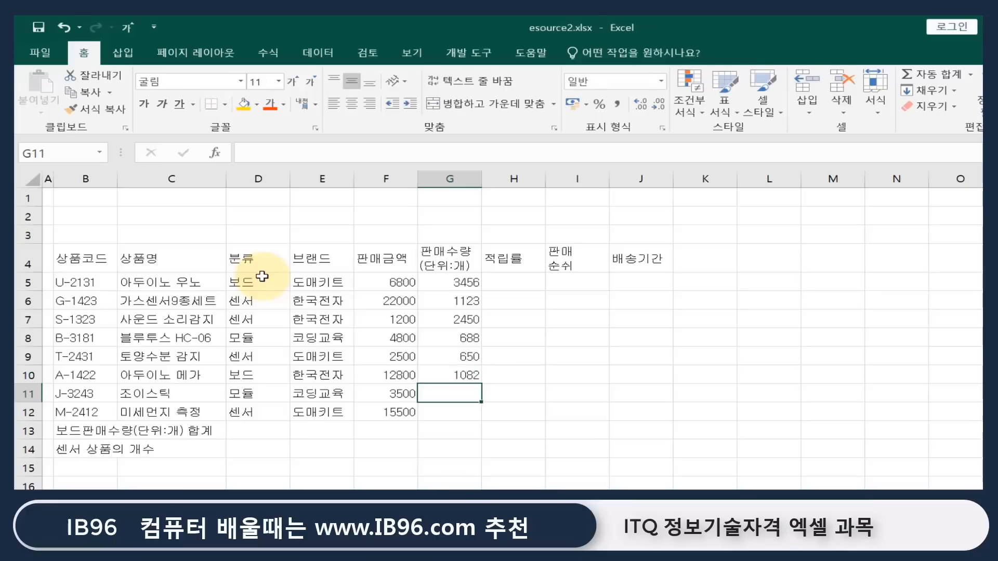
pyautogui.write('967')
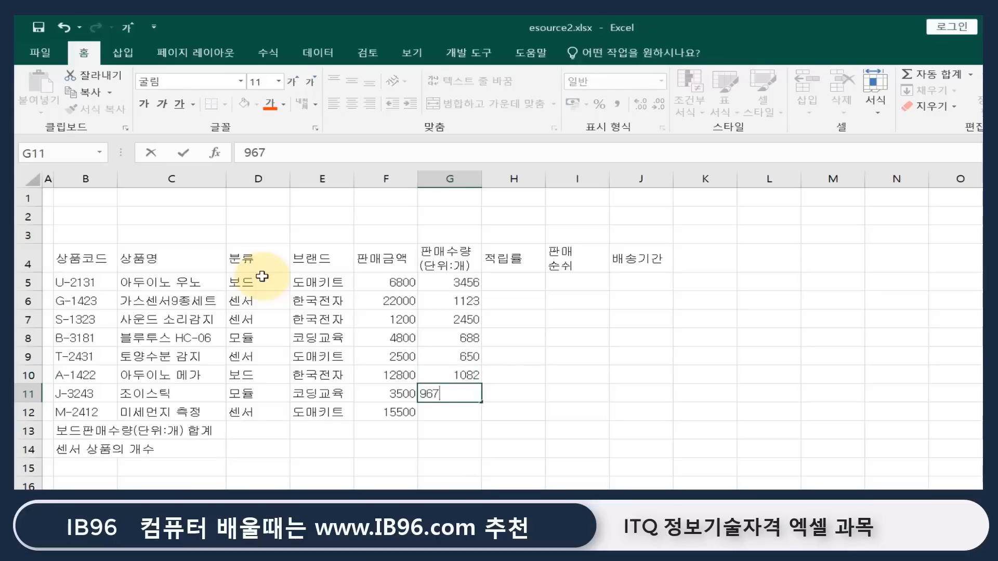
pyautogui.press('Return')
pyautogui.write('2')
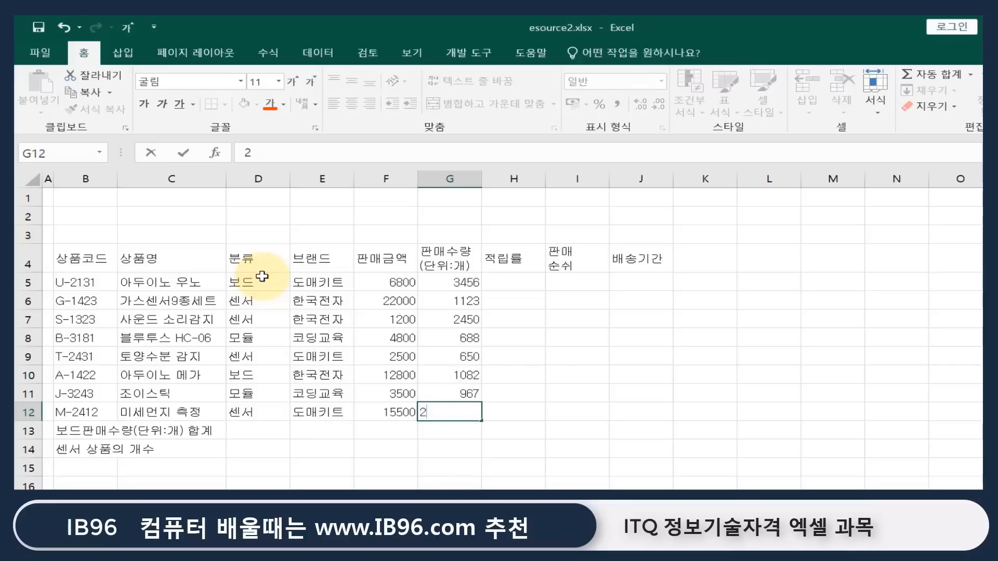
pyautogui.write('549')
pyautogui.press('Return')
# Step: Enter the summary labels 최대 판매금액 in cell G13 and 상품명 in cell G14
pyautogui.write('최대ㅍ')
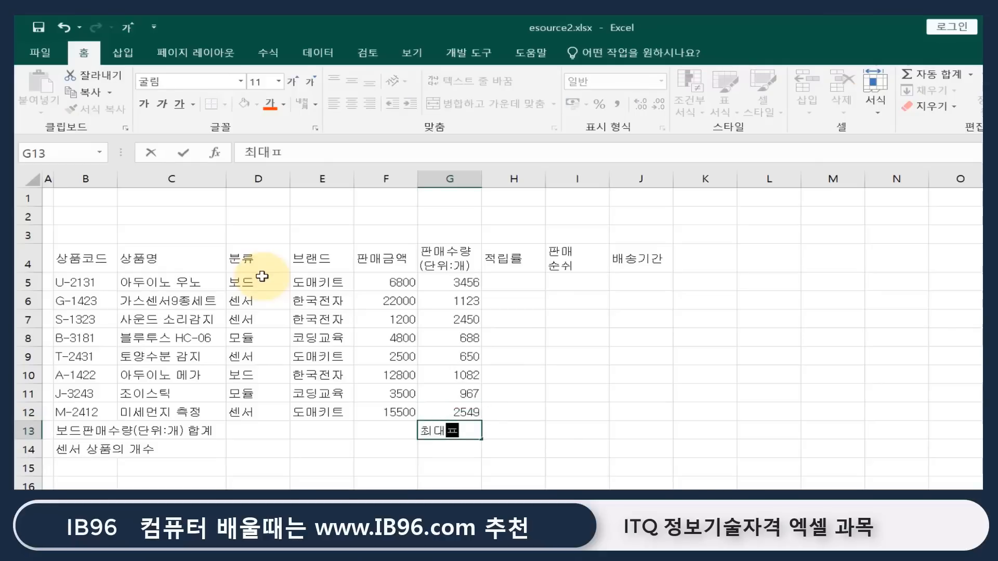
pyautogui.press('BackSpace')
pyautogui.write('판매금액')
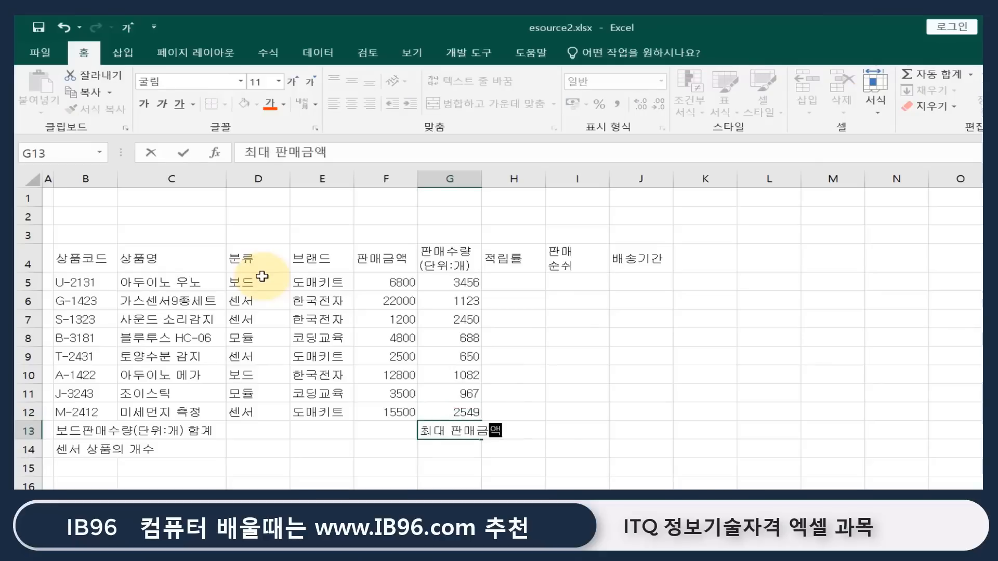
pyautogui.press('Return')
pyautogui.write('상품명')
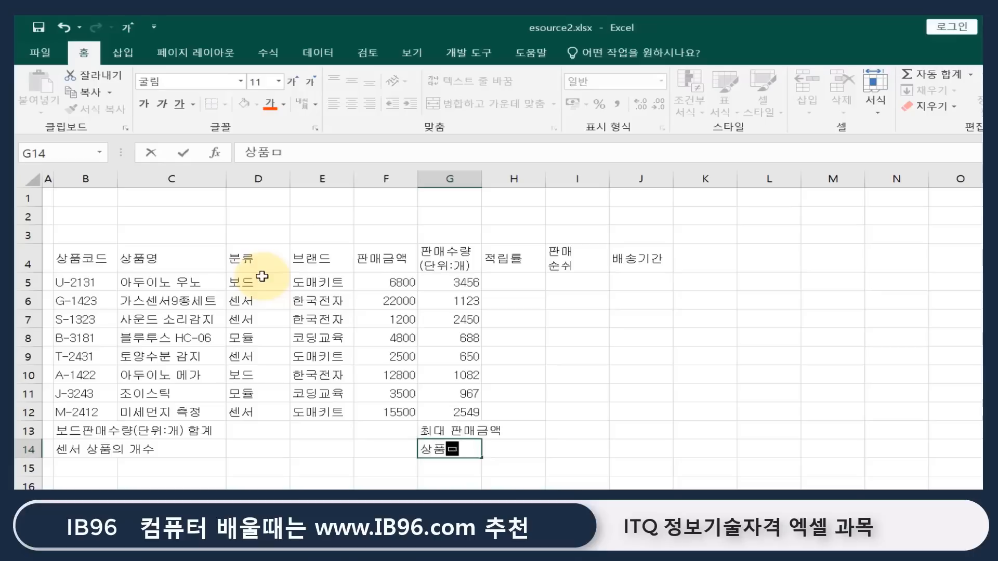
pyautogui.press('Tab')
pyautogui.press('Tab')
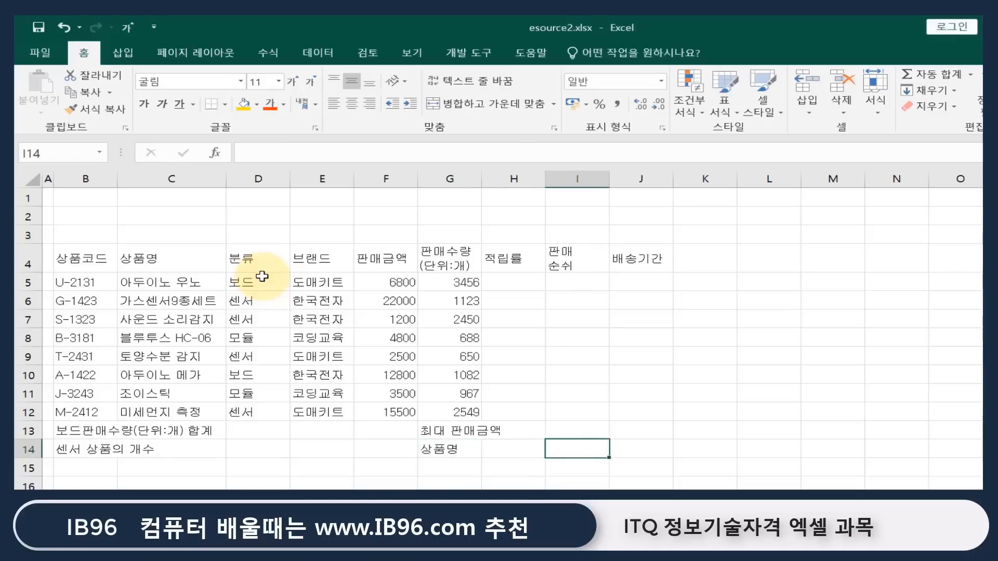
# Step: Enter the label 판매금액 in cell I14 of the last summary row
pyautogui.write('판매금액')
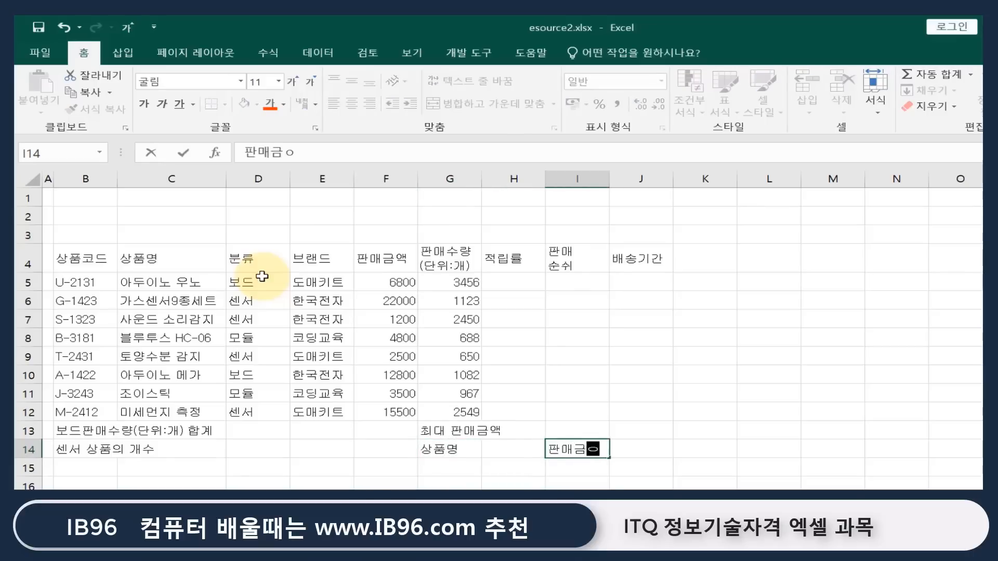
pyautogui.press('Up')
pyautogui.press('Up')
pyautogui.press('Up')
pyautogui.press('Up')
pyautogui.press('Up')
pyautogui.press('Up')
pyautogui.press('Up')
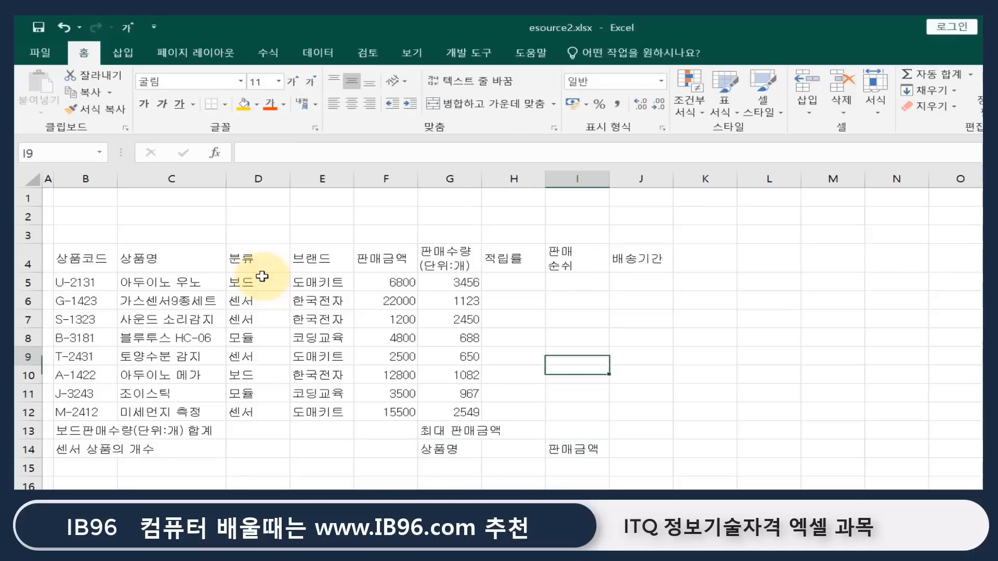
# Step: Enter the 적립률 values 0.1 in cell H5 and 0.15 in cell H6
pyautogui.press('Up')
pyautogui.press('Up')
pyautogui.press('Left')
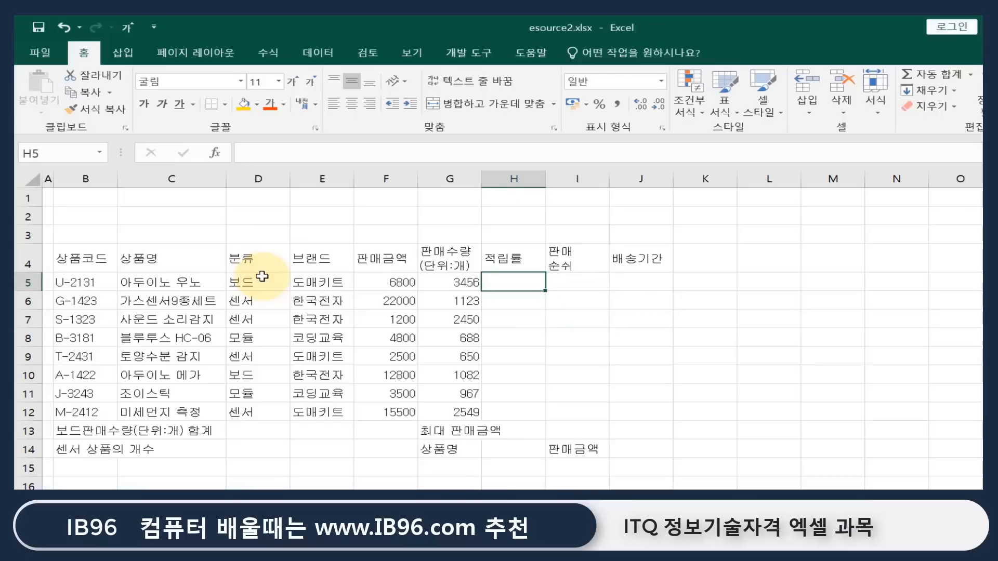
pyautogui.write('0')
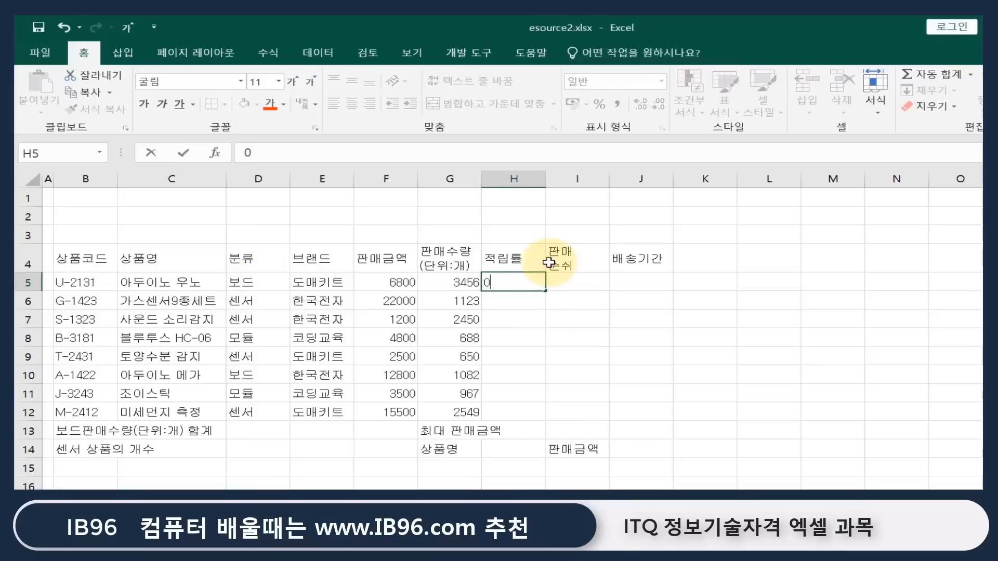
pyautogui.write('.1')
pyautogui.press('Return')
pyautogui.write('0')
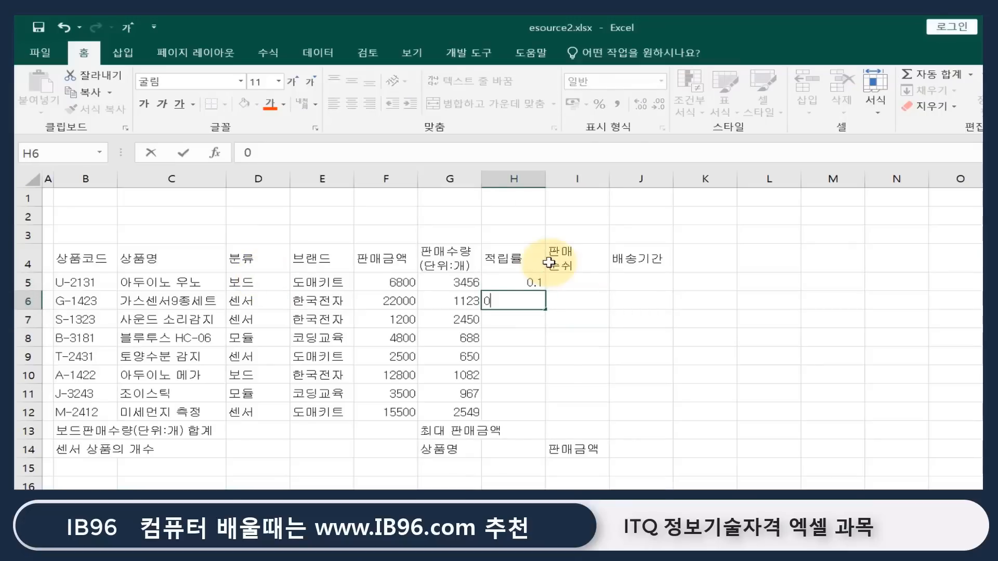
pyautogui.press('Return')
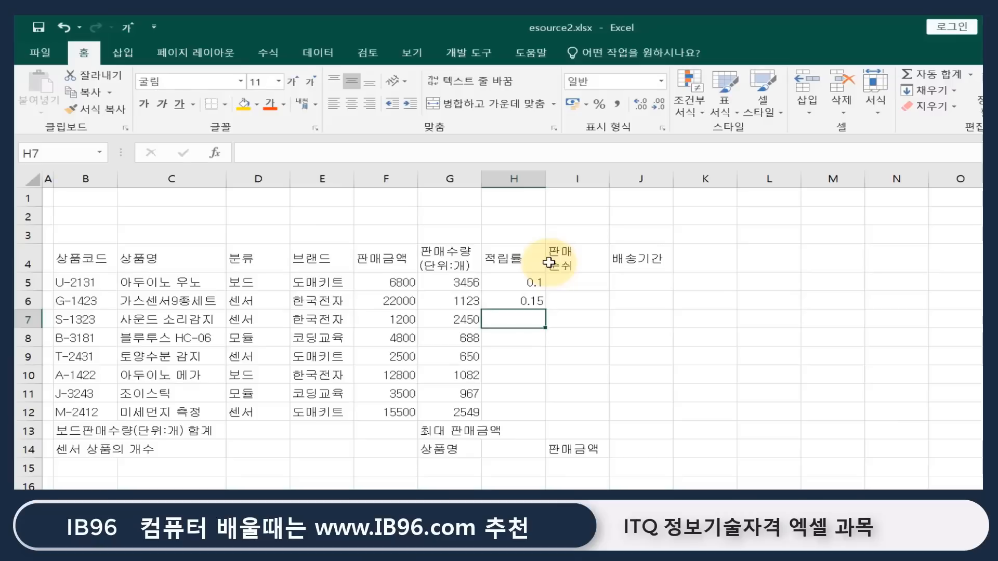
# Step: Enter the 적립률 values 0.05 in cell H7, 0.1 in H8 and 0.08 in H9
pyautogui.write('0.05')
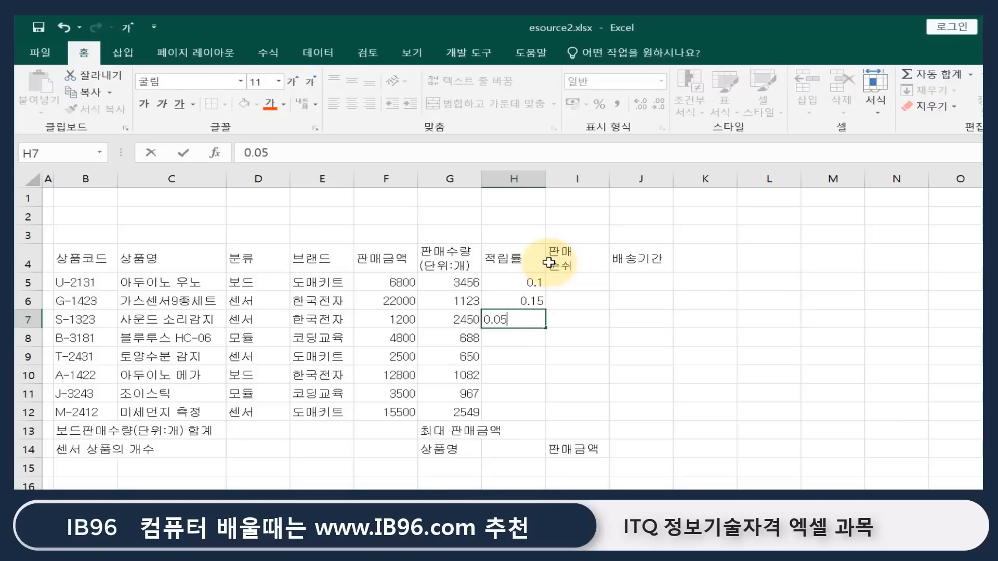
pyautogui.press('Return')
pyautogui.write('0.1')
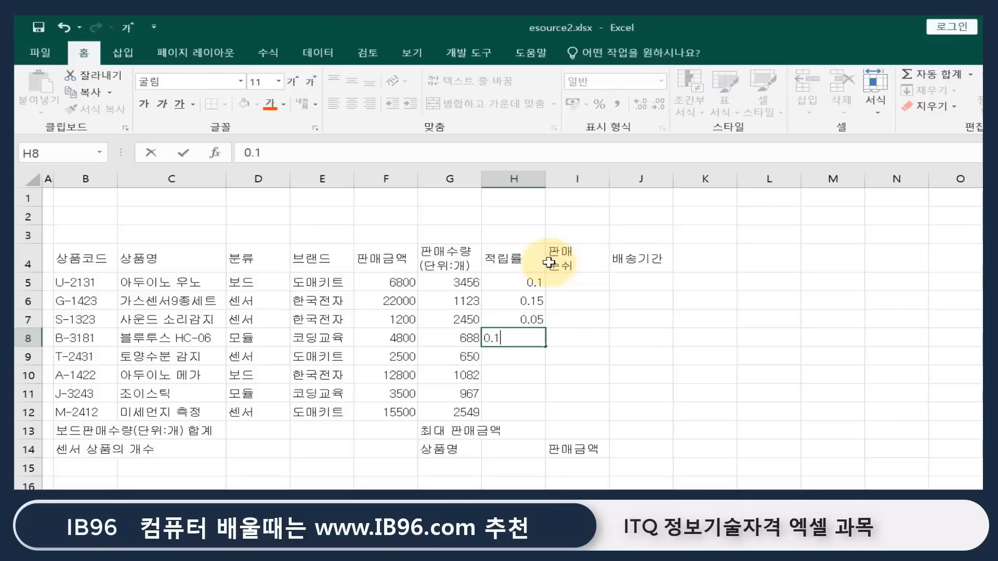
pyautogui.press('Return')
pyautogui.write('0.')
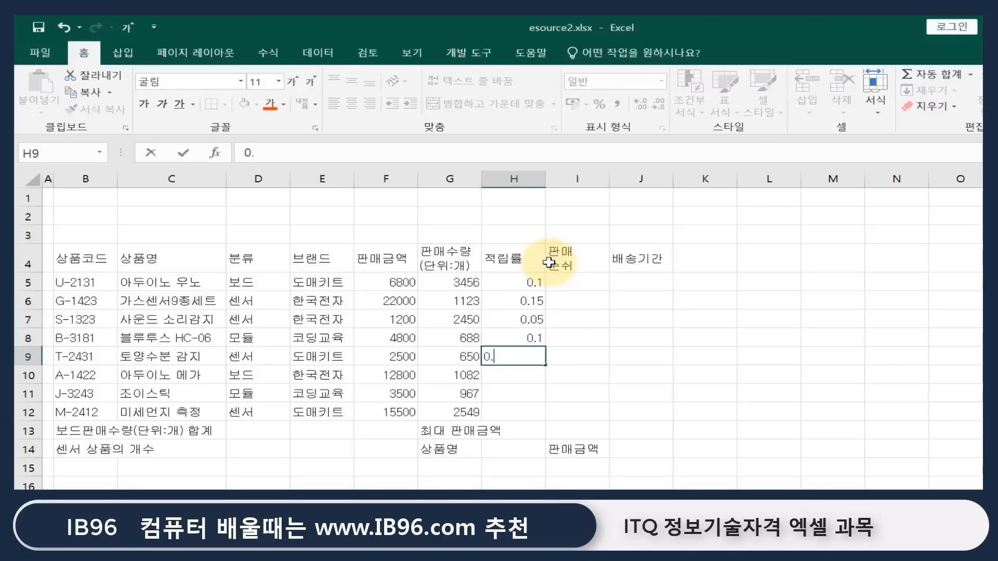
pyautogui.write('08')
pyautogui.press('Return')
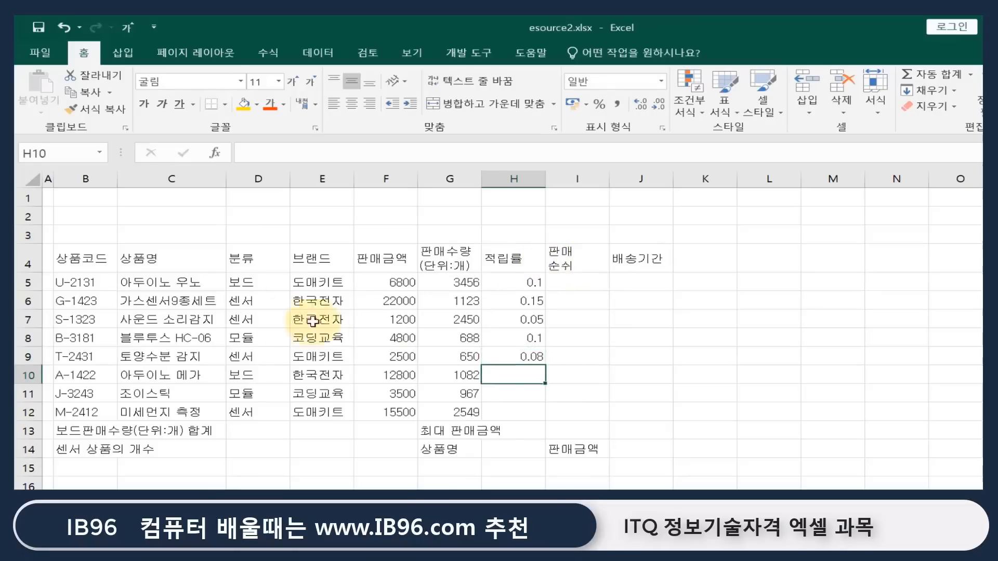
# Step: Fill the values of H8:H9 down through H12 as copied cells instead of a continued series
pyautogui.moveTo(491, 342); pyautogui.dragTo(496, 357)
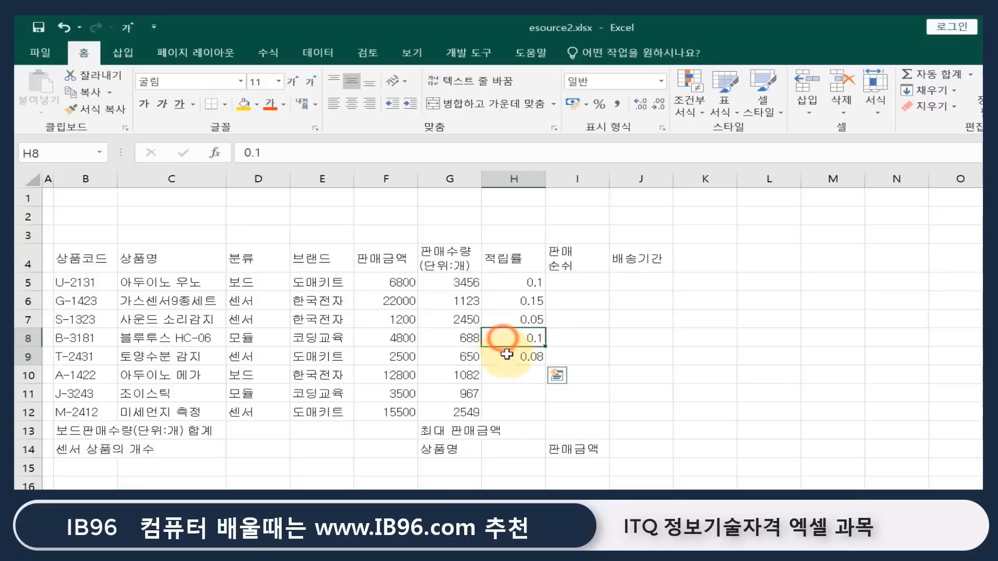
pyautogui.moveTo(504, 338); pyautogui.dragTo(508, 357)
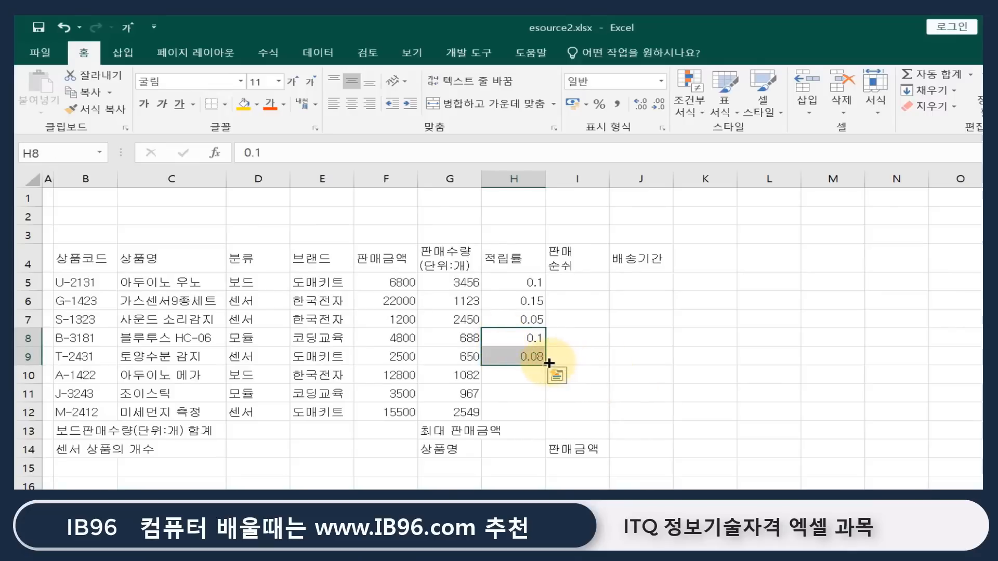
pyautogui.moveTo(544, 364); pyautogui.dragTo(540, 419)
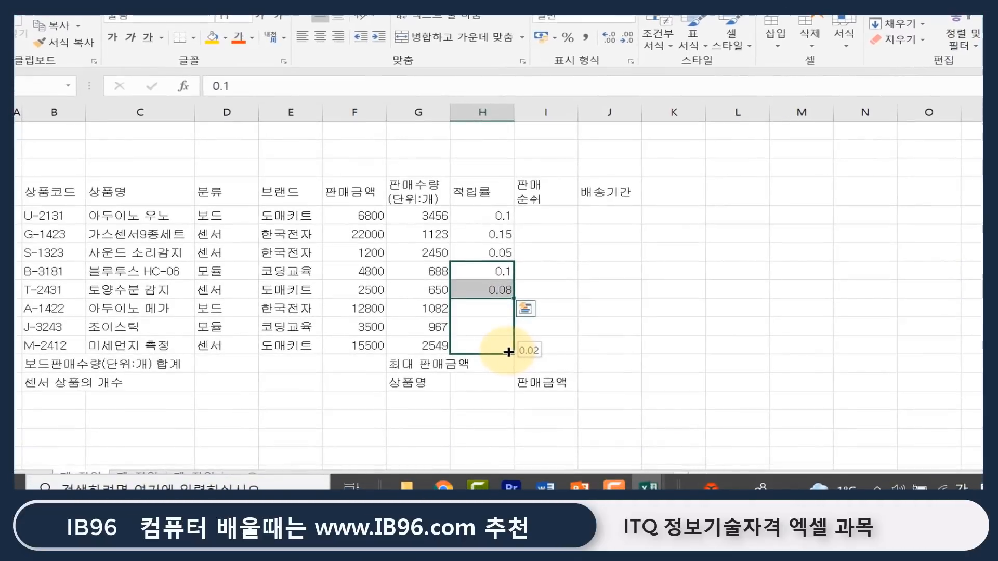
pyautogui.moveTo(509, 352); pyautogui.dragTo(508, 351)
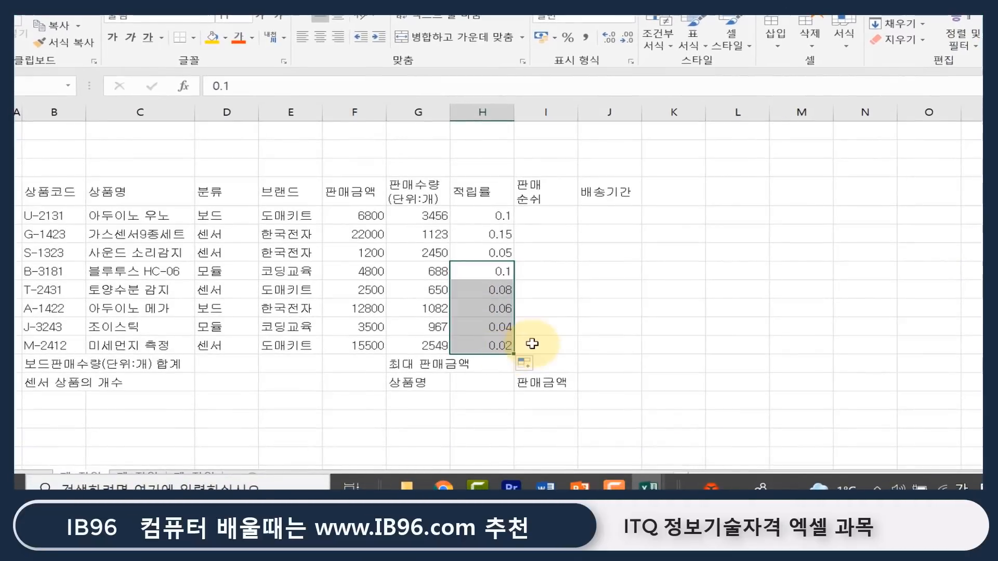
pyautogui.click(530, 365)
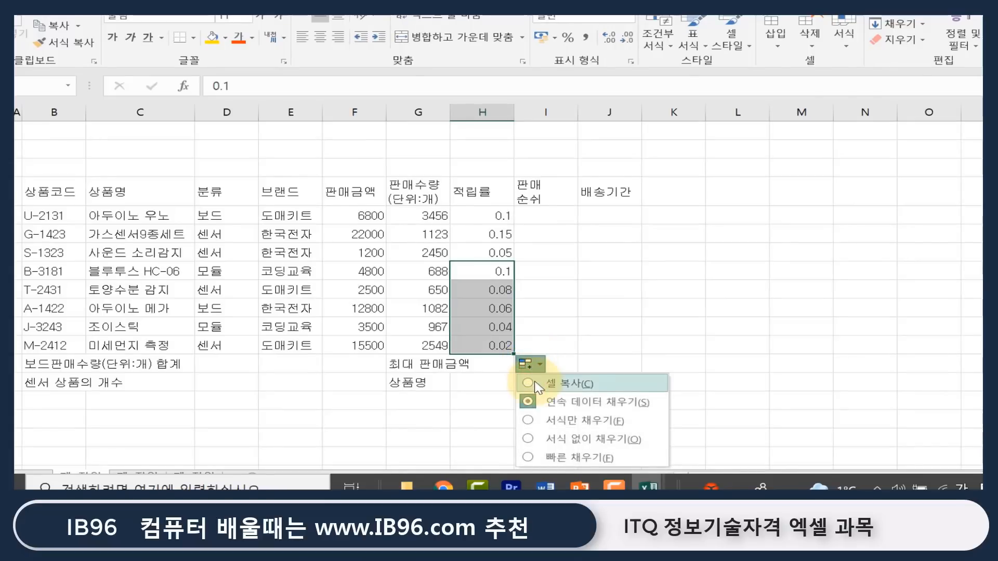
pyautogui.click(535, 385)
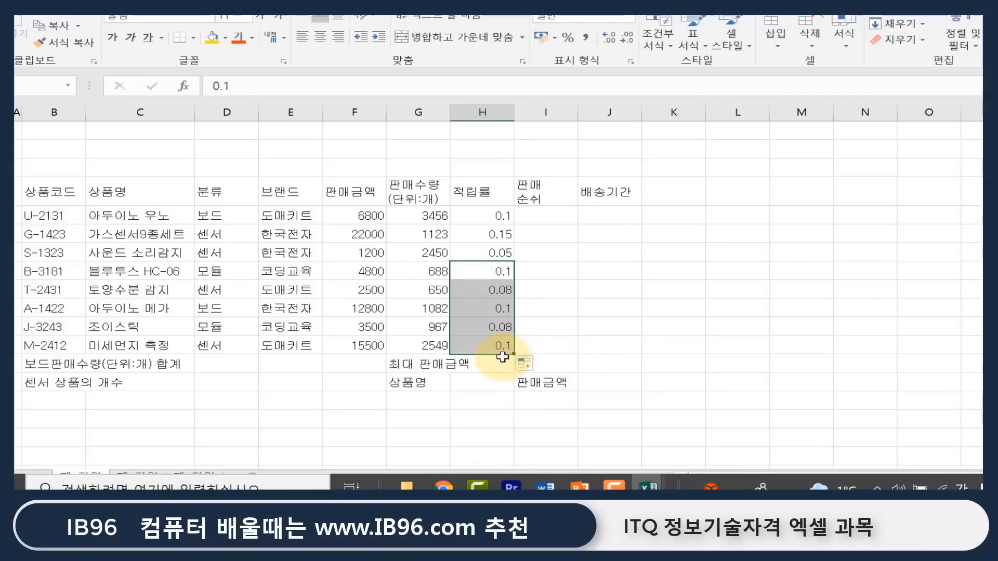
pyautogui.hotkey('alt', 'Tab')
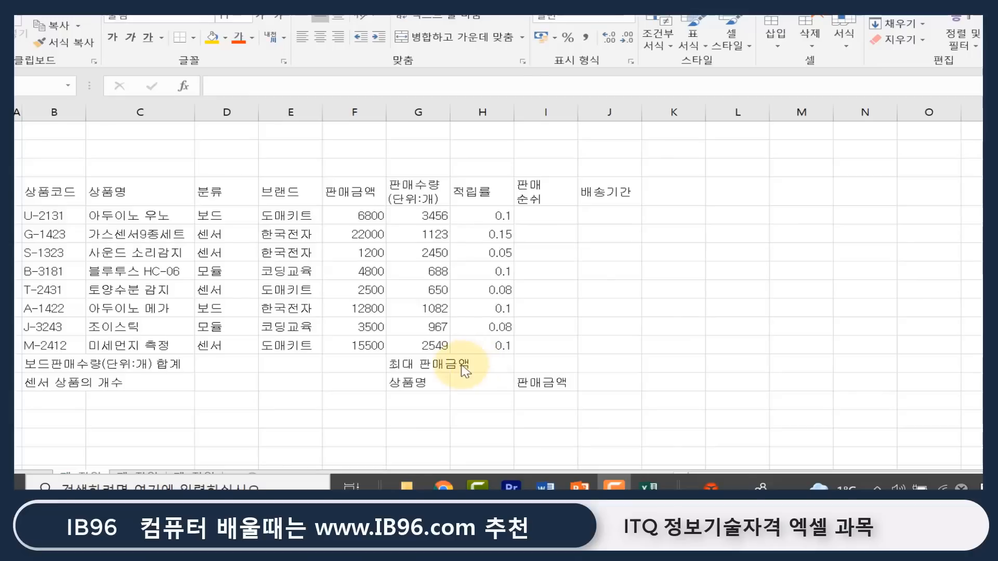
# Step: Add inner borders and a thicker outline to the table range B4:J14 in esource3.xlsx
pyautogui.click(218, 214)
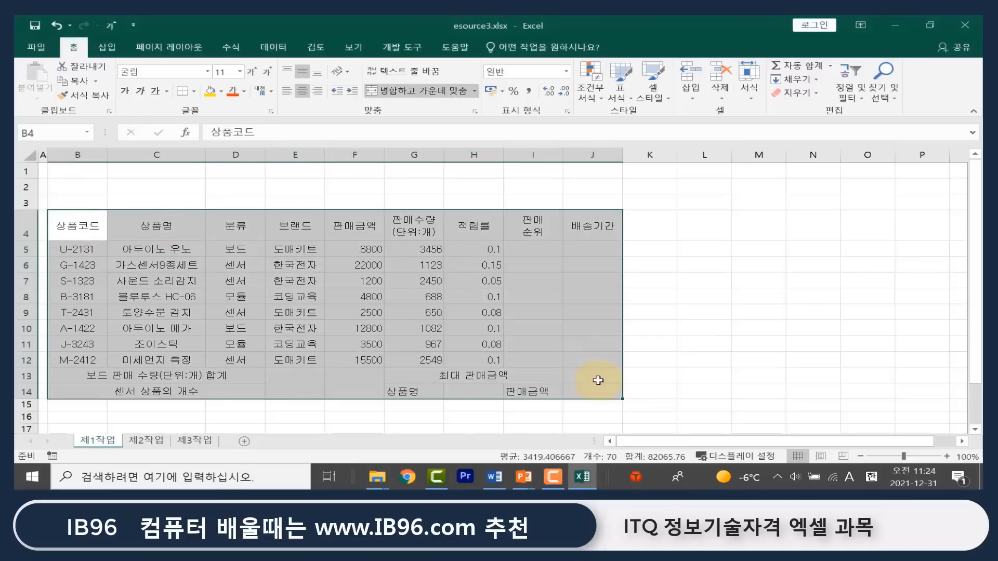
pyautogui.hotkey('ctrl', '1')
pyautogui.click(156, 223)
pyautogui.click(412, 361)
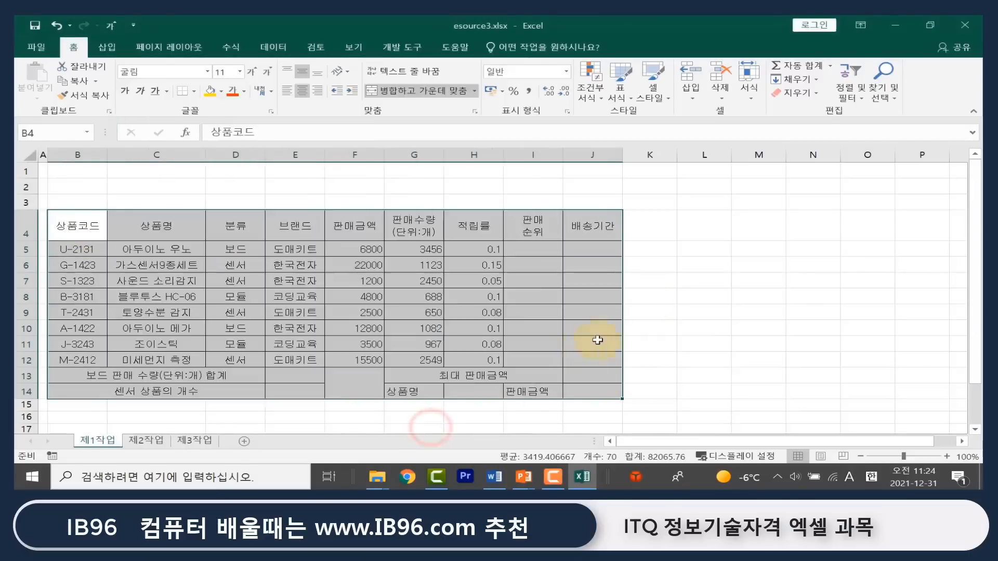
# Step: Hide the gridlines of the 제1작업 worksheet
pyautogui.click(649, 297)
pyautogui.click(353, 46)
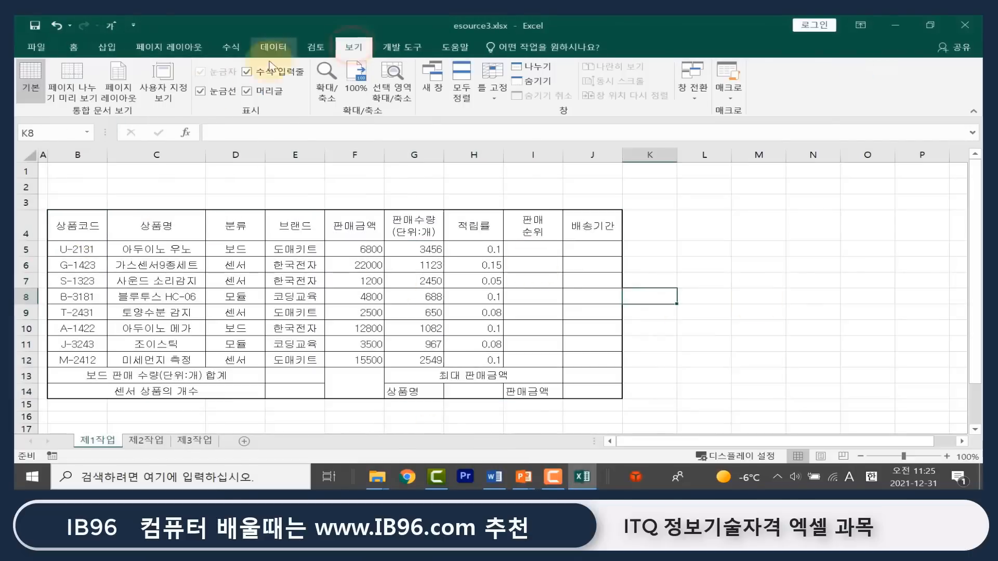
pyautogui.click(211, 93)
# Step: Apply a thick outline border to the header row B4:J4 and the summary rows B13:J14
pyautogui.moveTo(76, 225); pyautogui.dragTo(593, 225)
pyautogui.moveTo(78, 375); pyautogui.dragTo(593, 391)
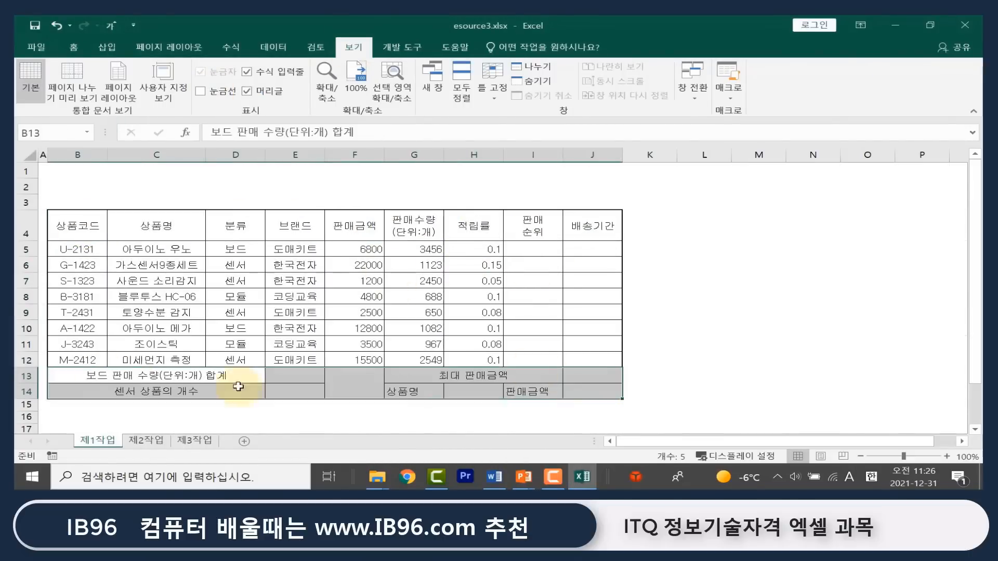
pyautogui.moveTo(76, 225); pyautogui.dragTo(593, 225)
pyautogui.hotkey('ctrl', '1')
pyautogui.click(363, 140)
pyautogui.click(437, 423)
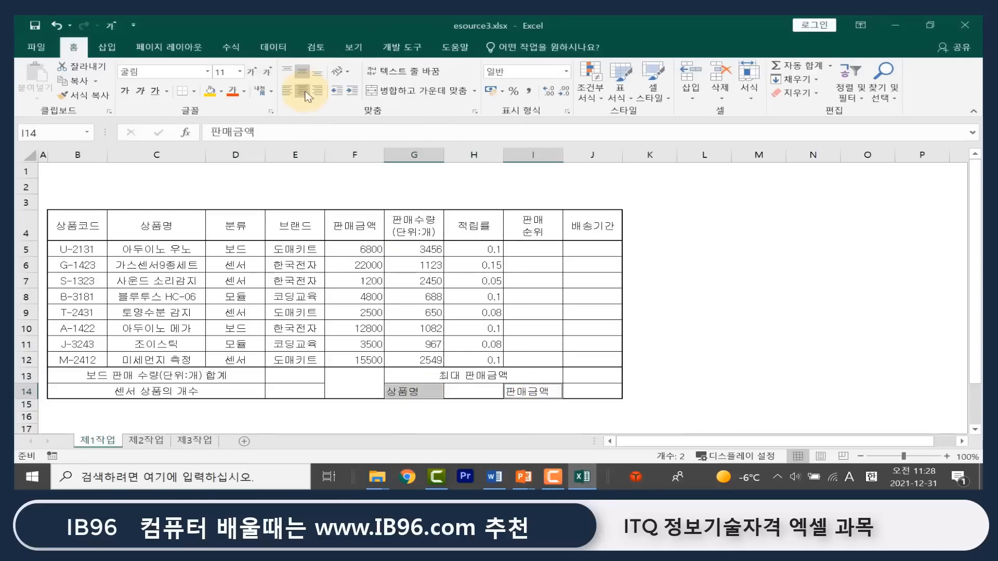
# Step: Center the labels in G14 and I14, and cross out the merged cell F13:F14 with two diagonal borders
pyautogui.click(354, 383)
pyautogui.hotkey('ctrl', '1')
pyautogui.click(278, 94)
pyautogui.click(252, 291)
pyautogui.click(416, 291)
pyautogui.click(431, 426)
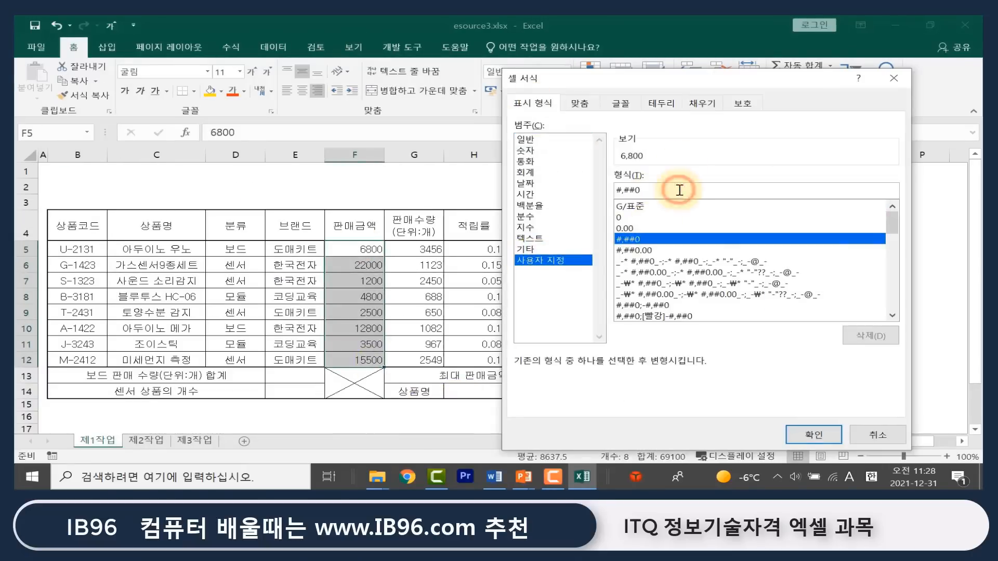
# Step: Format the sales amounts F5:F12 as #,##0 followed by 원, and the quantities G5:G12 with comma style
pyautogui.press('Return')
pyautogui.moveTo(414, 249); pyautogui.dragTo(414, 360)
pyautogui.click(529, 91)
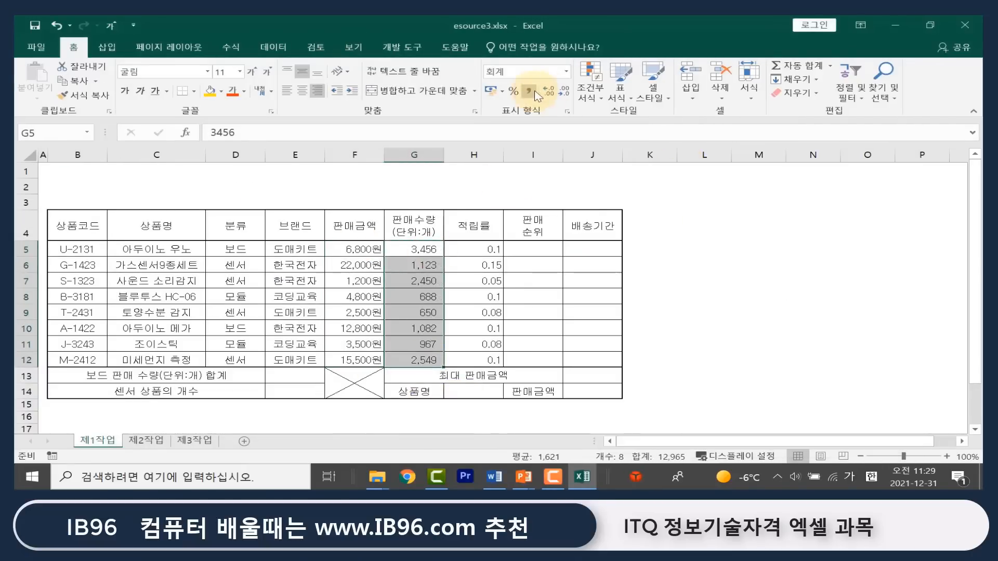
# Step: Format the 적립률 values in H5:H12 as percentages
pyautogui.moveTo(473, 249); pyautogui.dragTo(474, 360)
pyautogui.click(513, 90)
# Step: Write the range notes B4:J4 in cell L2 and B3:M15 in cell L3
pyautogui.click(704, 187)
pyautogui.write('B4:J4')
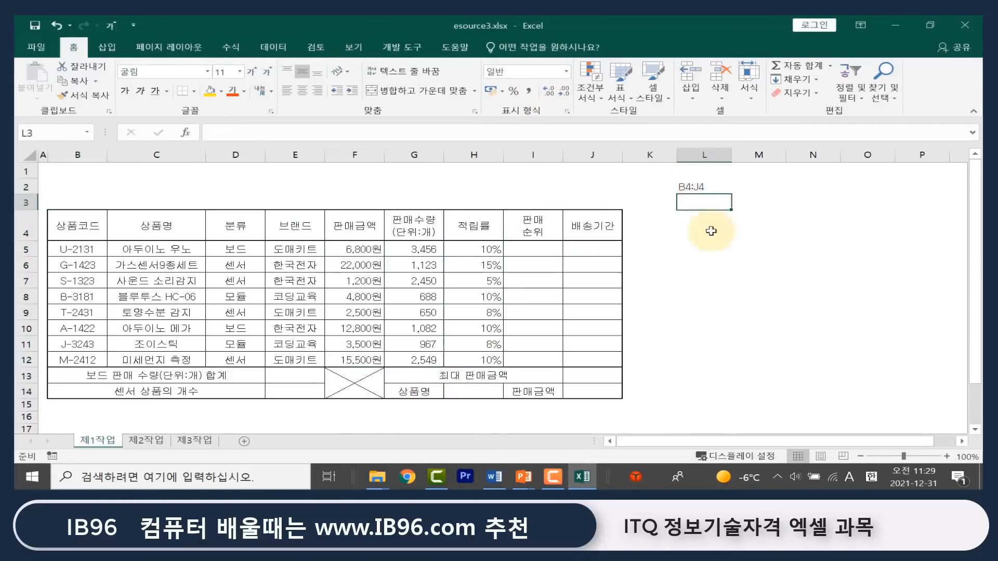
pyautogui.click(686, 202)
pyautogui.write('B3:M5')
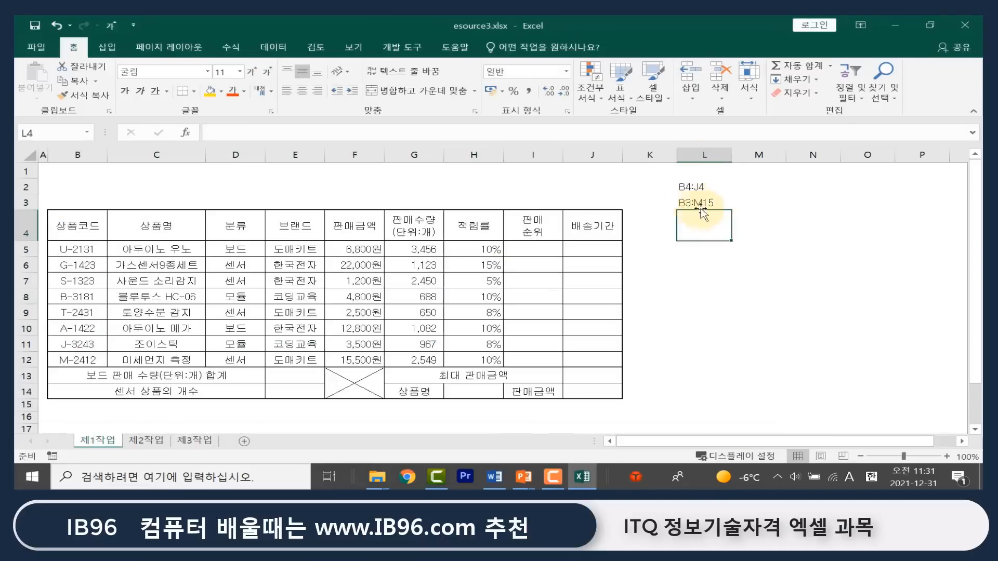
# Step: Apply a background fill color to the header cells B4:J4 and the label cells G14 and I14
pyautogui.click(78, 225)
pyautogui.moveTo(78, 226); pyautogui.dragTo(592, 225)
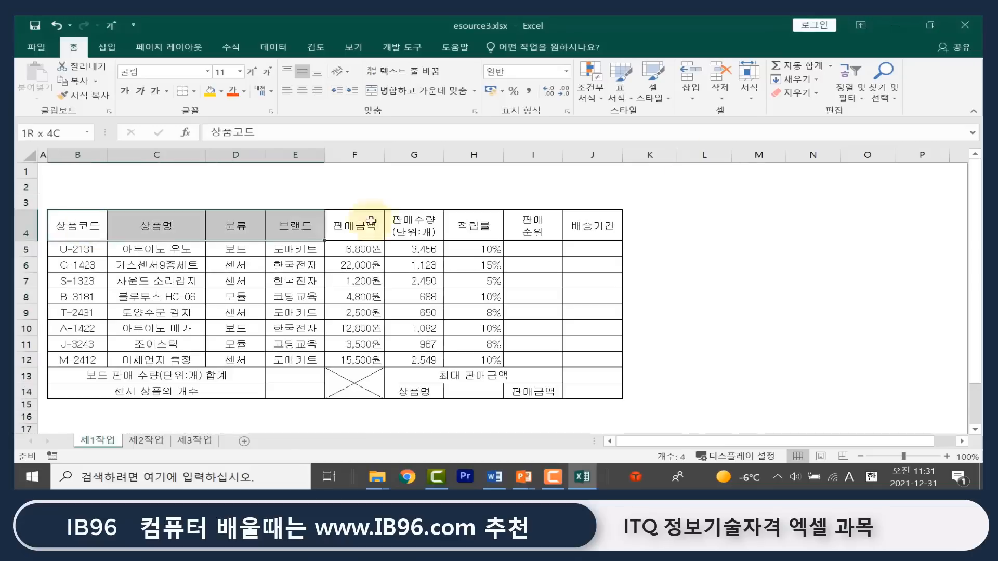
pyautogui.keyDown('ctrl'); pyautogui.click(414, 390); pyautogui.keyUp('ctrl')
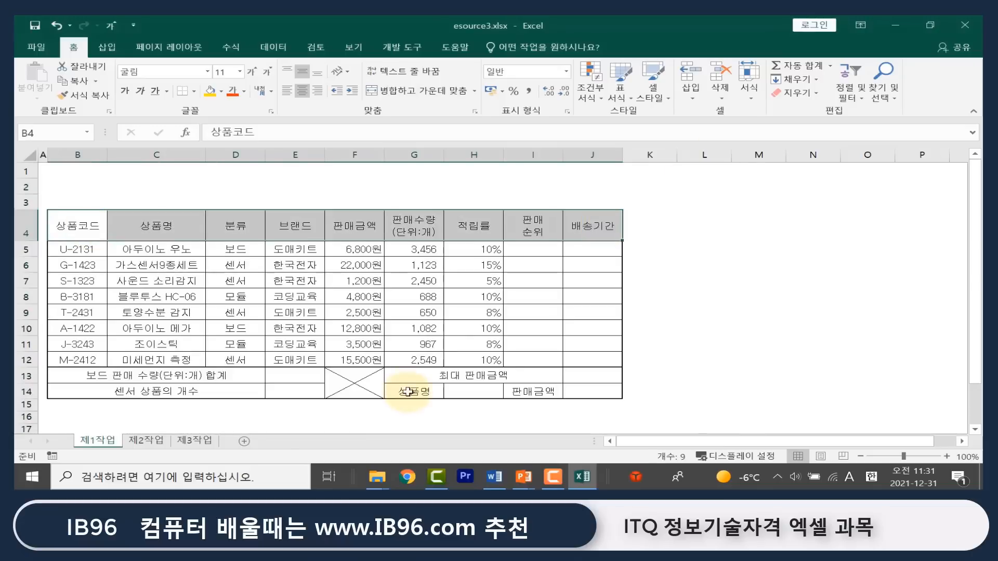
pyautogui.keyDown('ctrl'); pyautogui.click(532, 391); pyautogui.keyUp('ctrl')
pyautogui.click(221, 91)
pyautogui.click(242, 192)
pyautogui.hotkey('ctrl', '1')
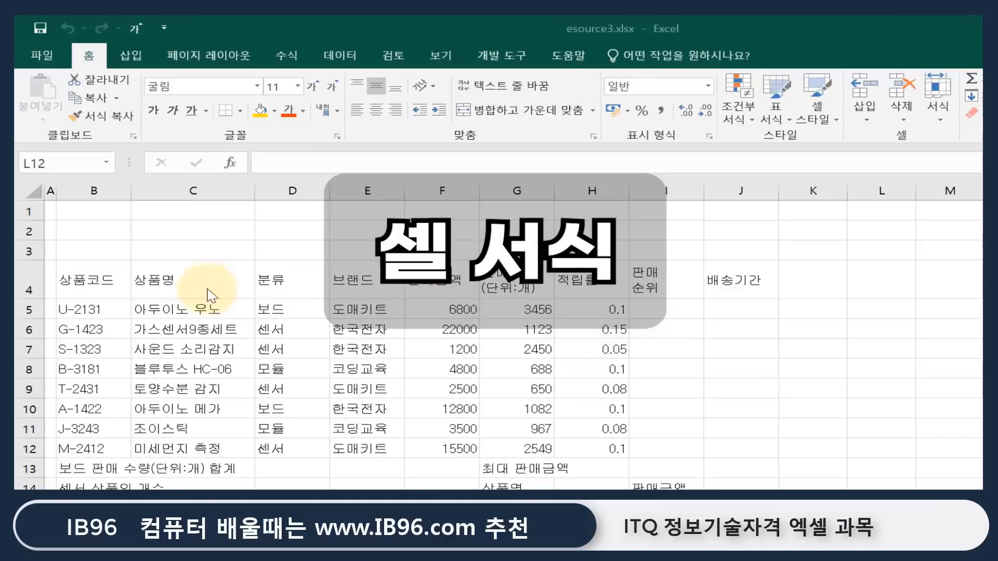
# Step: Open the Format Cells (셀 서식) dialog for the header cells B4:J4
pyautogui.click(107, 285)
pyautogui.moveTo(107, 284); pyautogui.dragTo(750, 284)
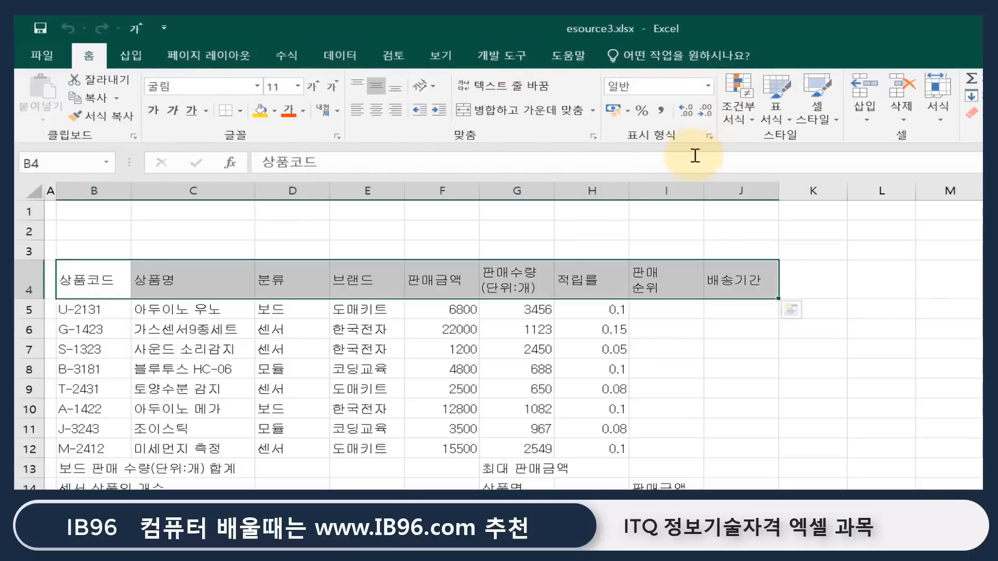
pyautogui.rightClick(767, 279)
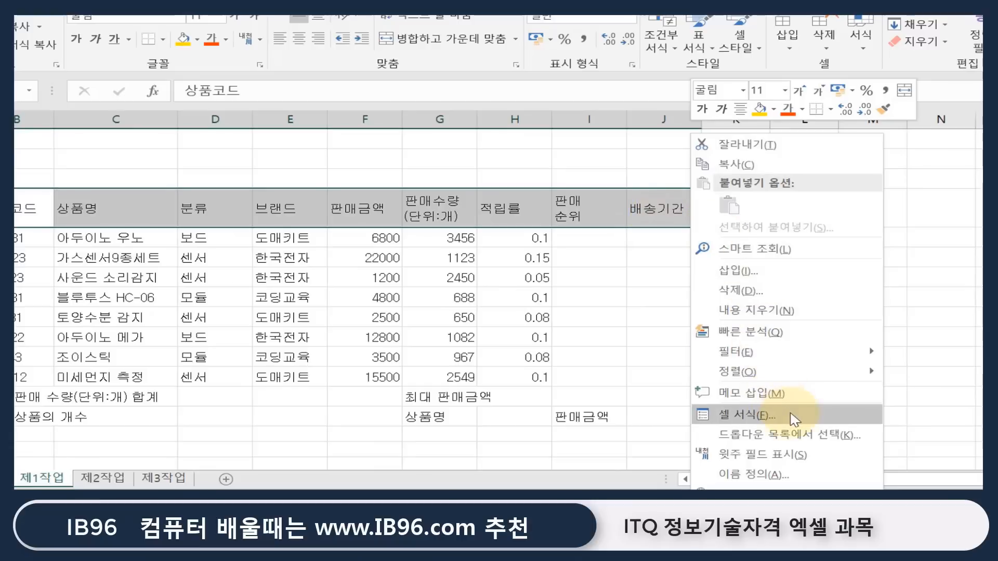
pyautogui.click(790, 416)
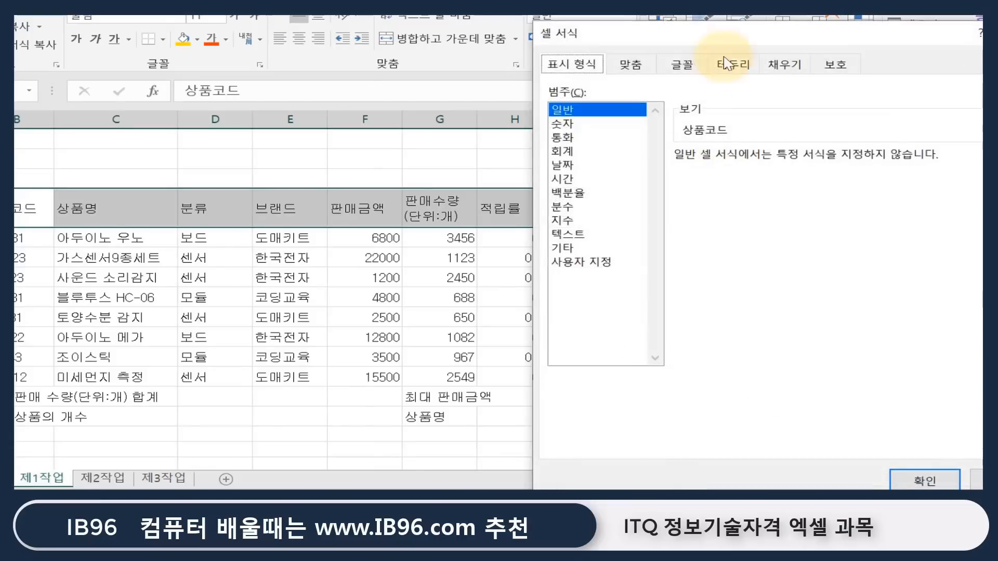
pyautogui.moveTo(743, 38); pyautogui.dragTo(728, 54)
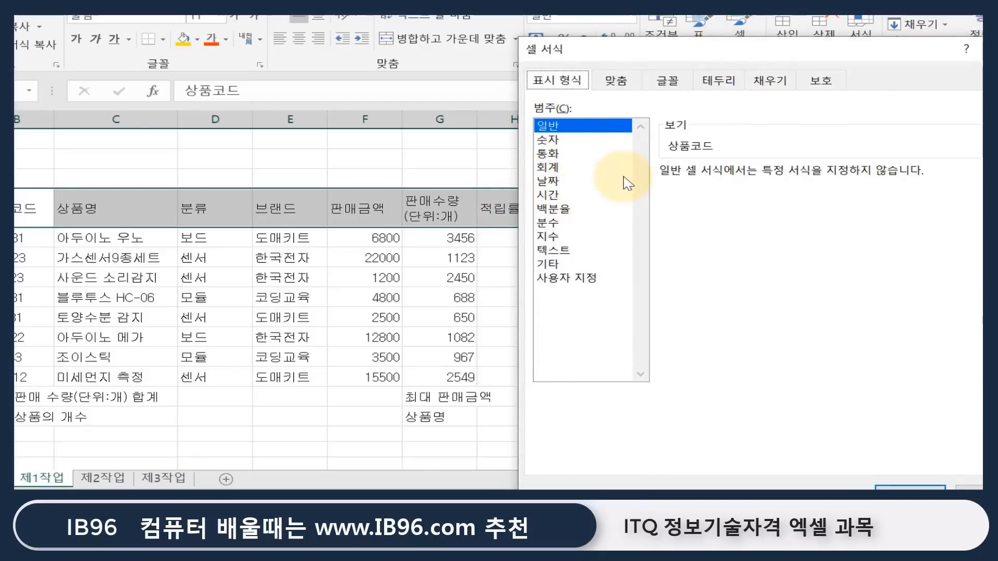
# Step: Examine the alignment, font, border, fill and number format settings available in the Format Cells dialog
pyautogui.click(615, 80)
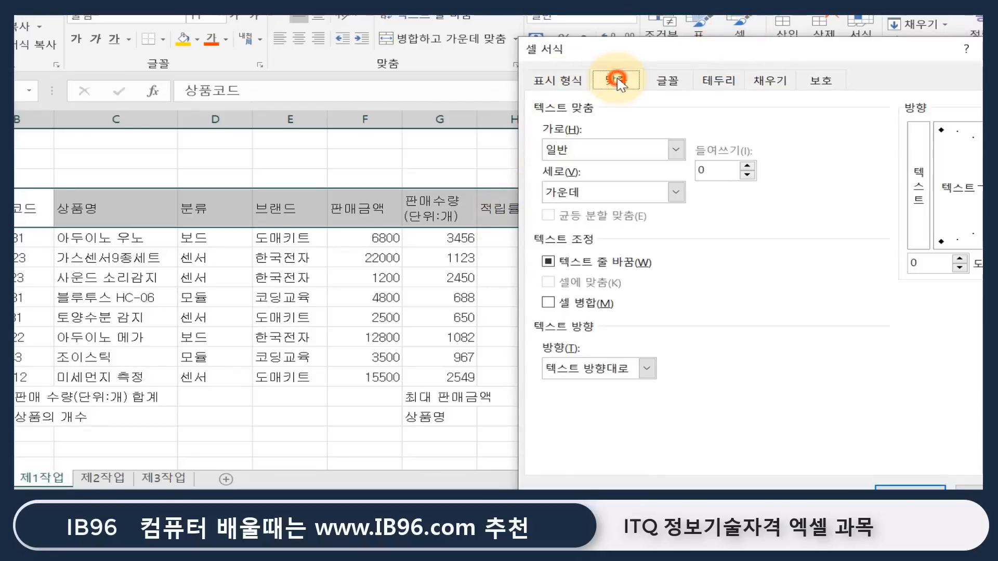
pyautogui.click(672, 82)
pyautogui.click(719, 82)
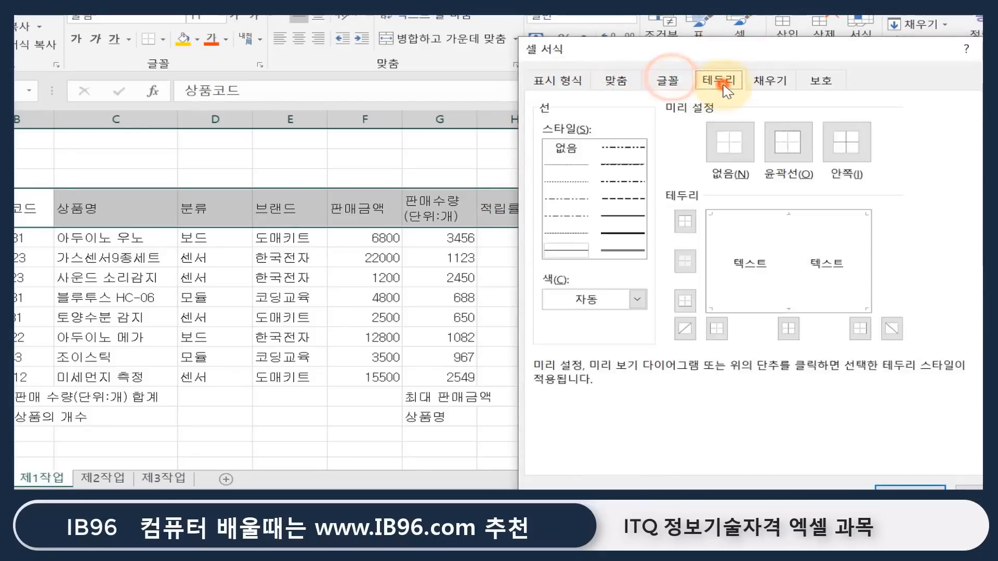
pyautogui.click(783, 83)
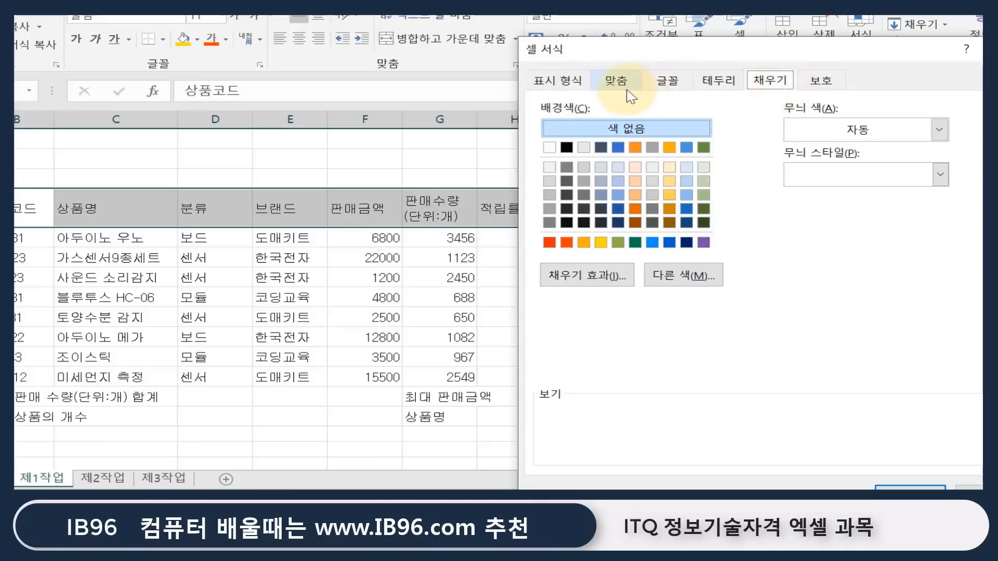
pyautogui.click(570, 83)
pyautogui.click(609, 84)
pyautogui.click(667, 81)
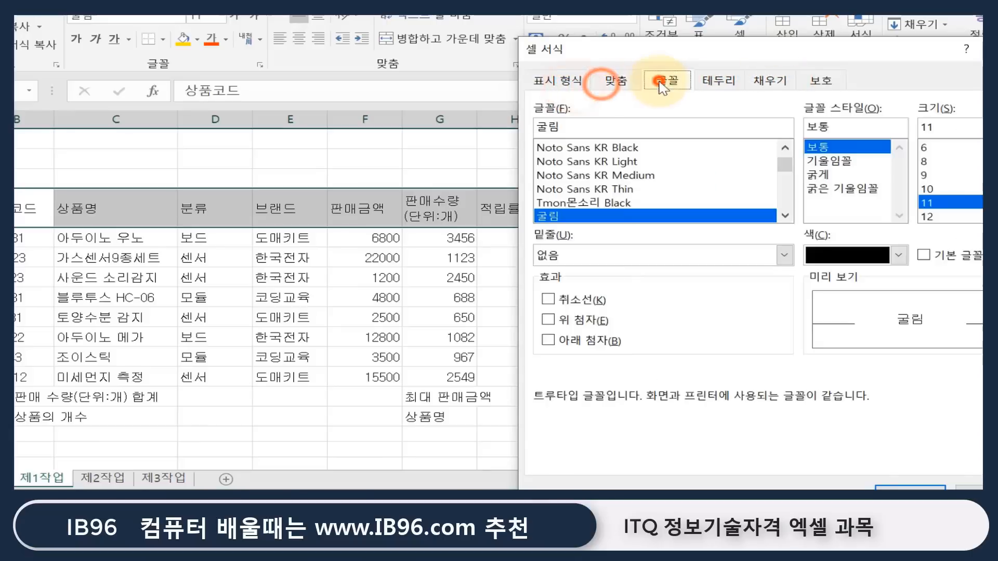
pyautogui.press('Return')
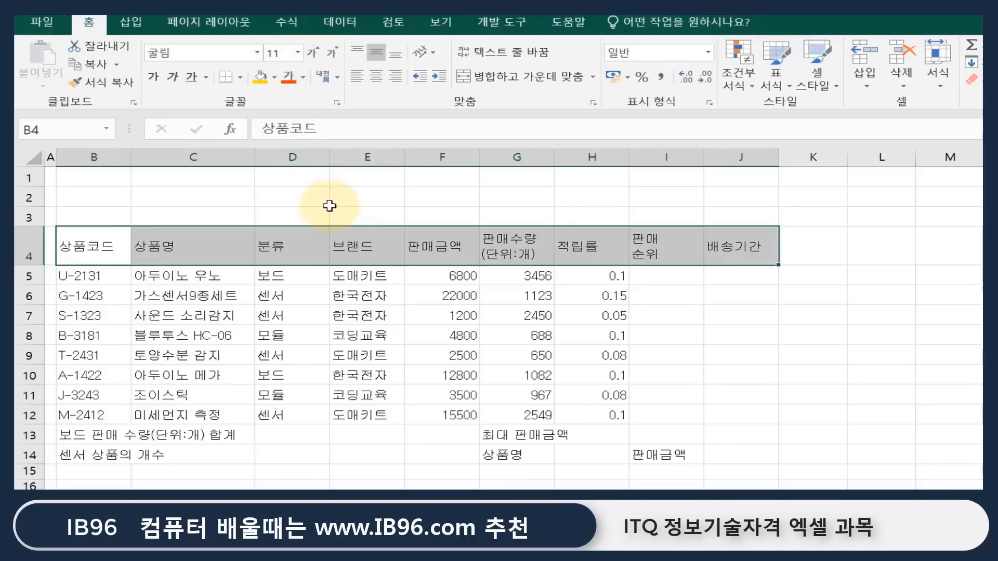
pyautogui.rightClick(482, 254)
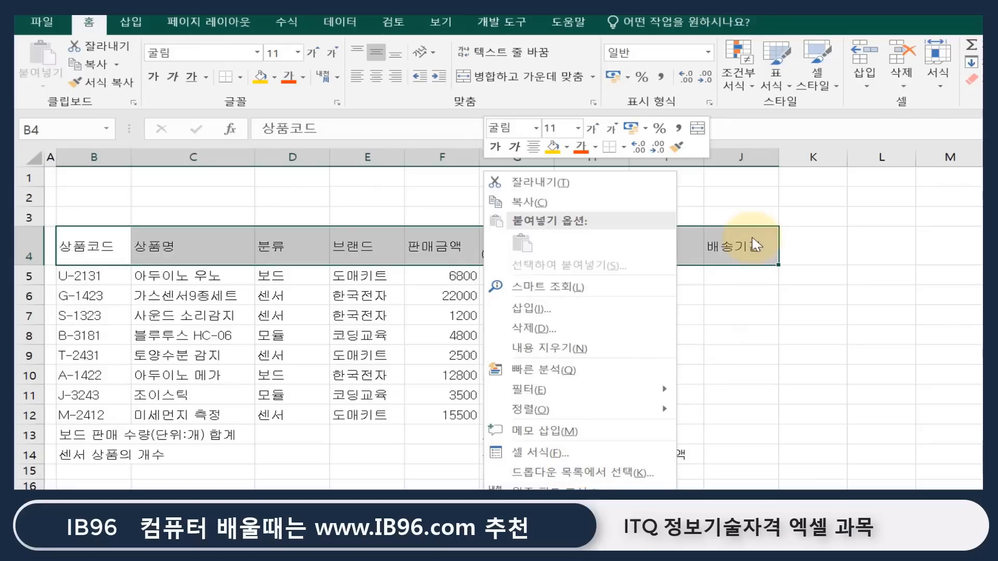
pyautogui.press('Escape')
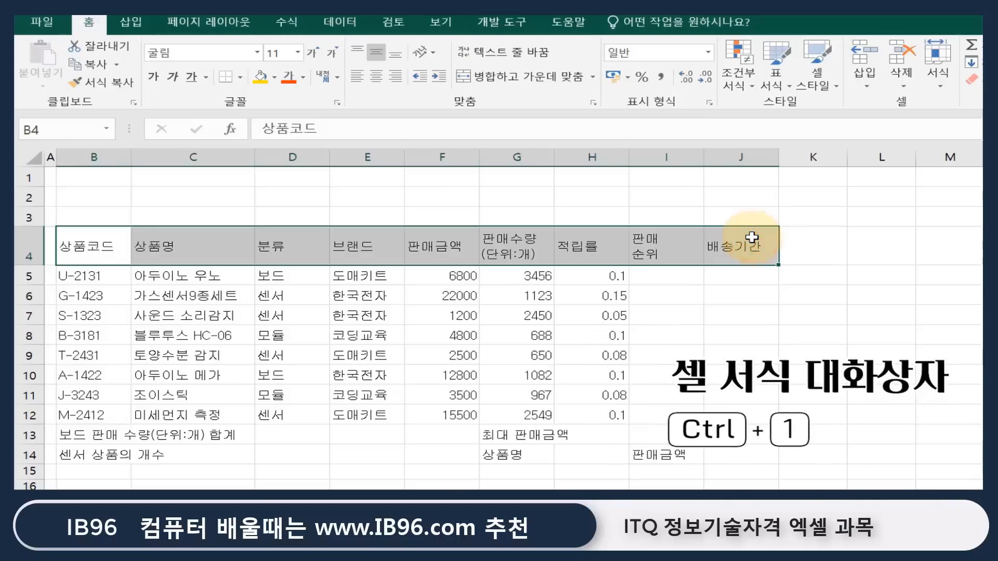
# Step: Set the horizontal text alignment of the header cells B4:J4 to center (가운데) in the Format Cells dialog
pyautogui.hotkey('ctrl', '1')
pyautogui.moveTo(680, 12); pyautogui.dragTo(660, 175)
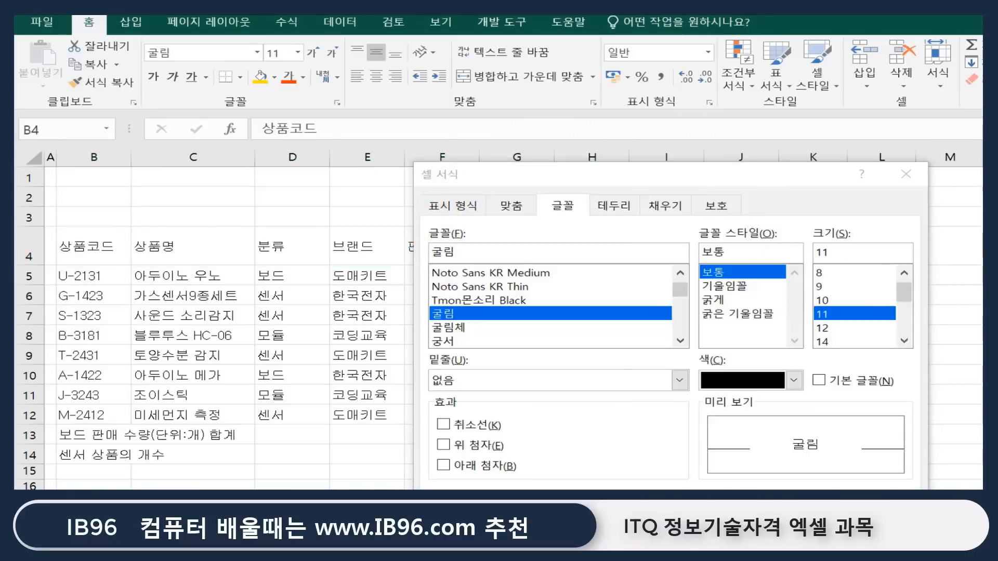
pyautogui.click(520, 218)
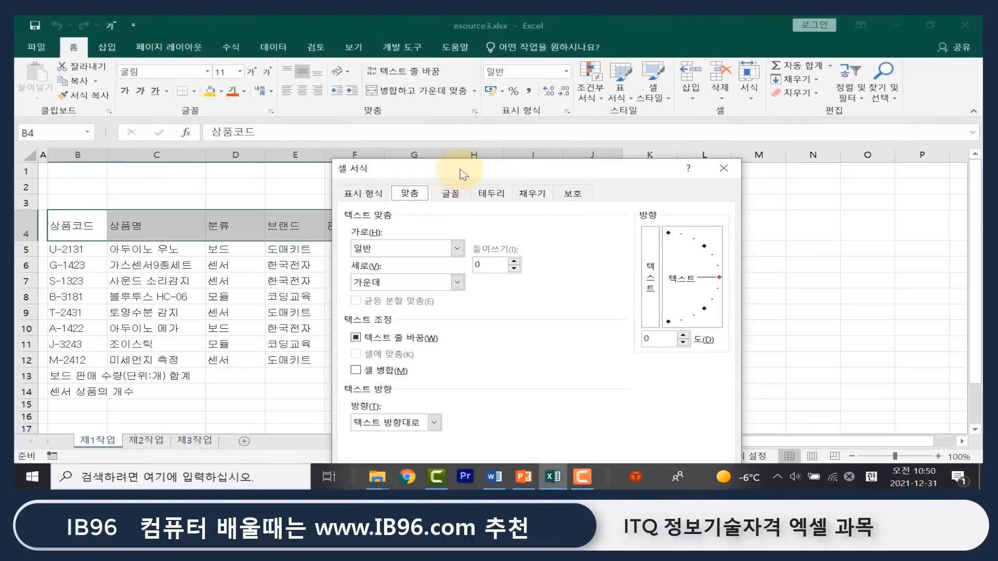
pyautogui.moveTo(462, 174); pyautogui.dragTo(695, 143)
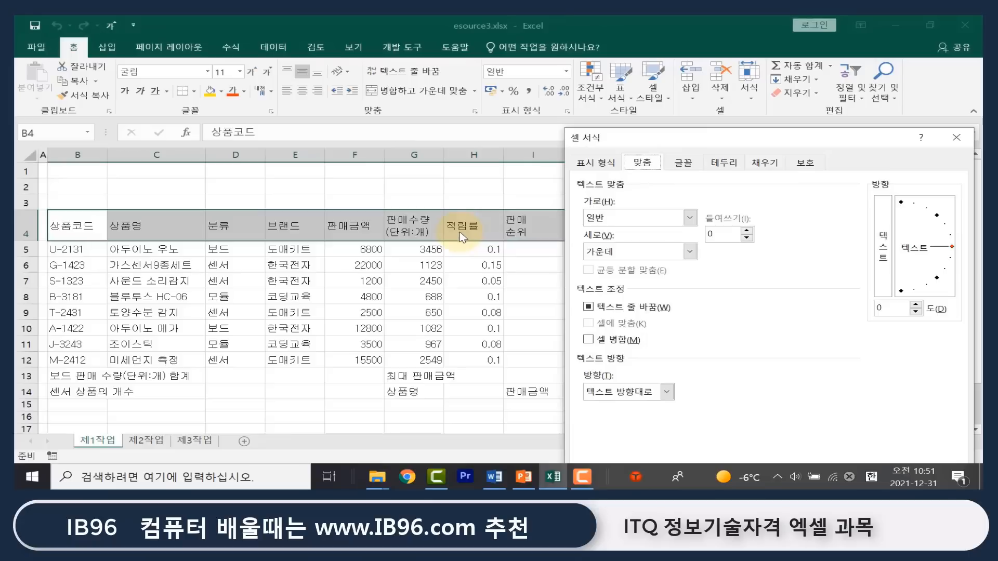
pyautogui.click(598, 218)
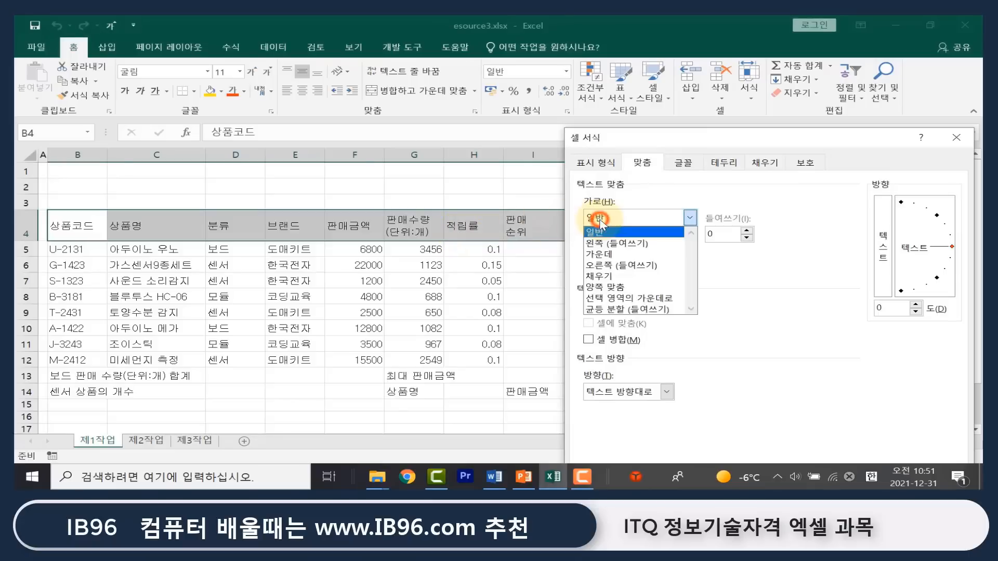
pyautogui.click(621, 256)
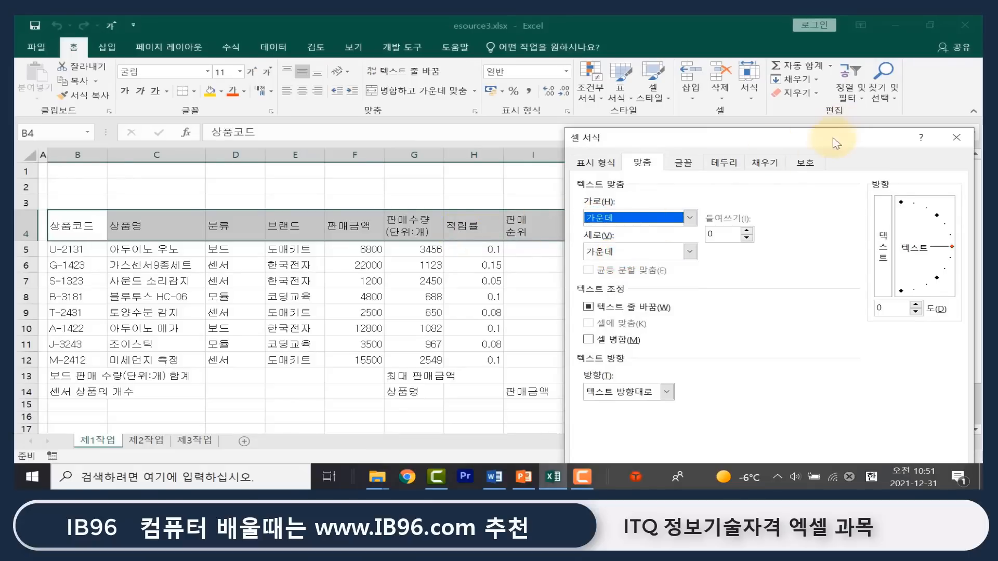
pyautogui.moveTo(831, 141); pyautogui.dragTo(633, 110)
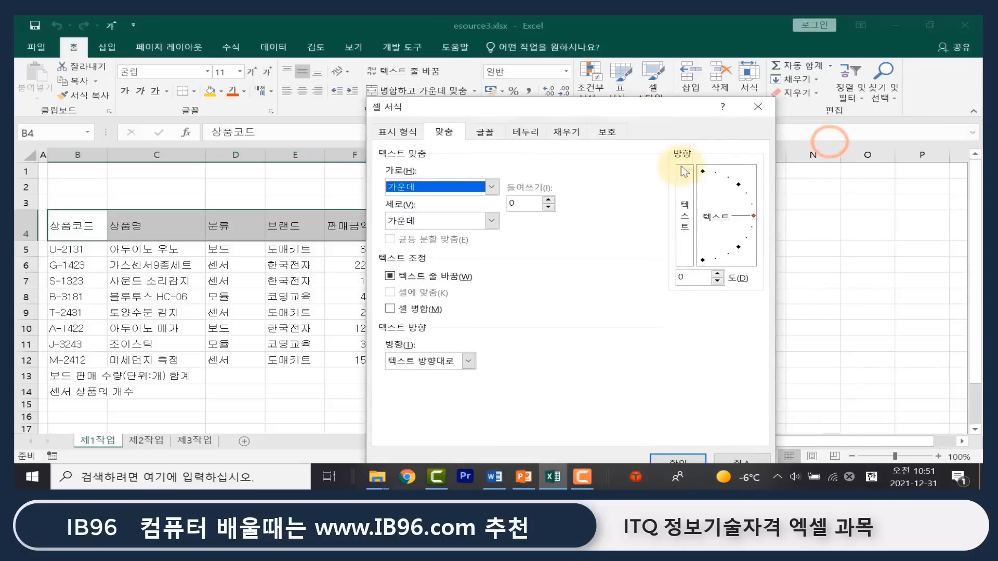
pyautogui.click(678, 461)
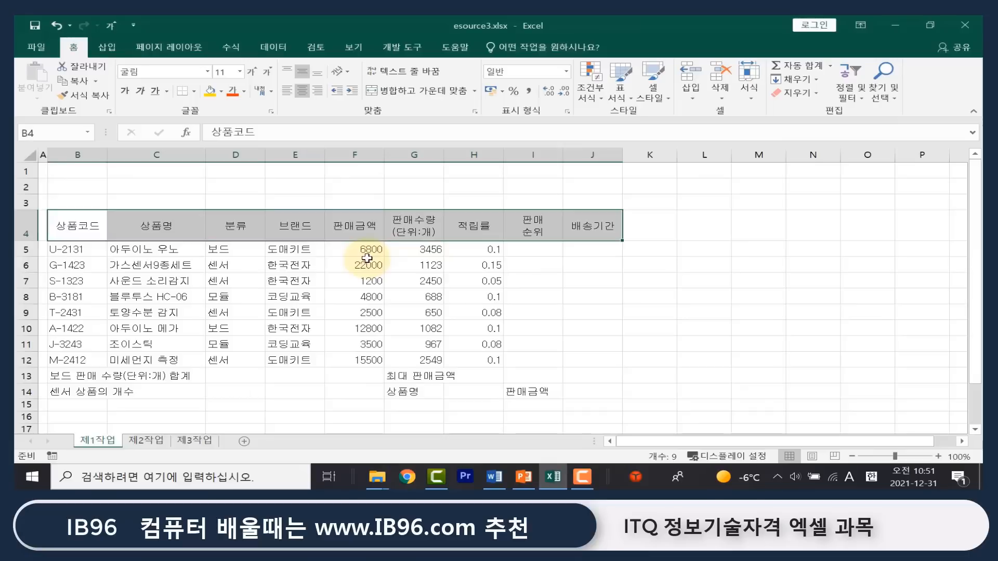
# Step: Open the Format Cells (셀 서식) alignment settings for the 판매 순위 header cell I4
pyautogui.click(555, 228)
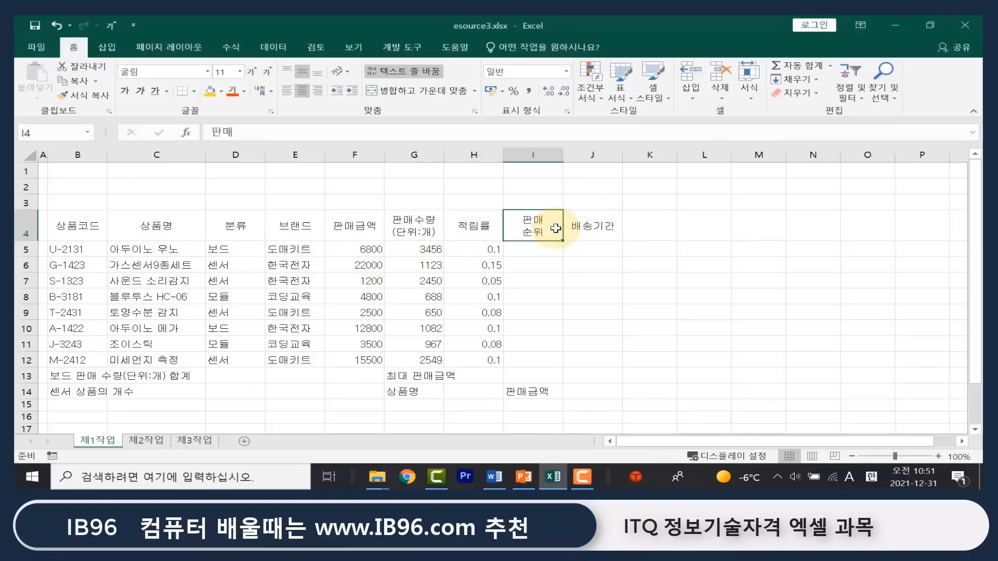
pyautogui.hotkey('ctrl', '1')
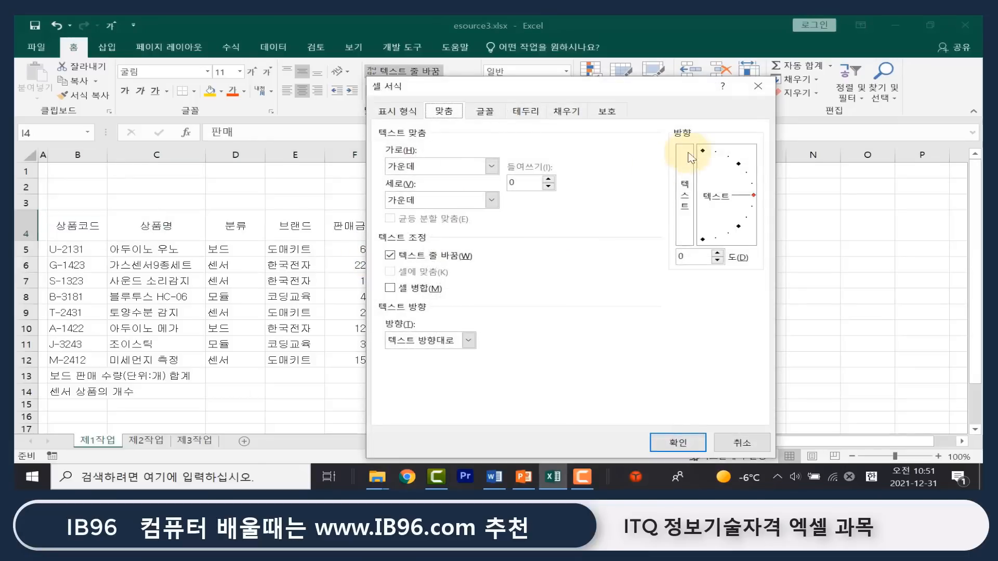
# Step: Rotate the text of header cell I4 to 45 degrees
pyautogui.click(738, 165)
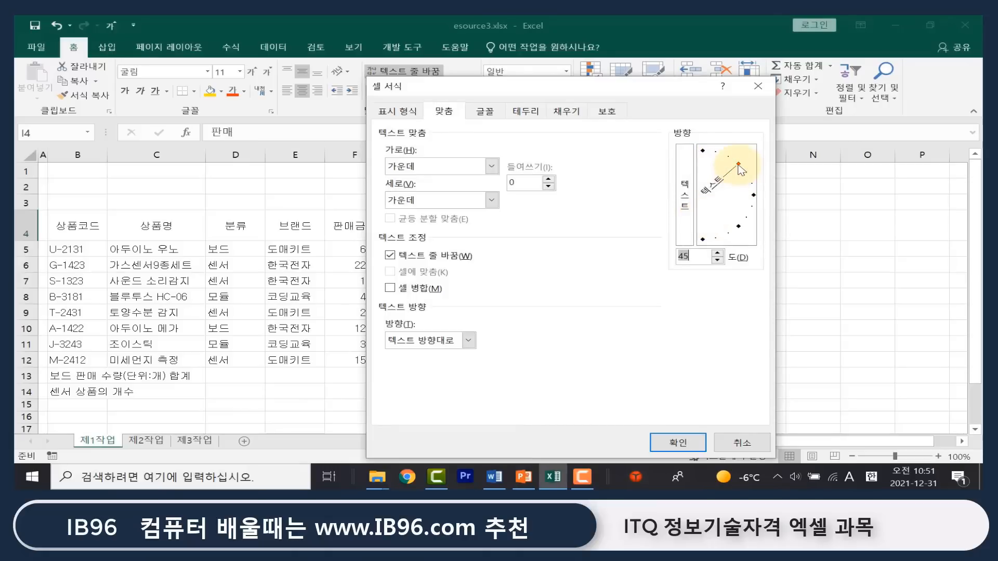
pyautogui.click(674, 438)
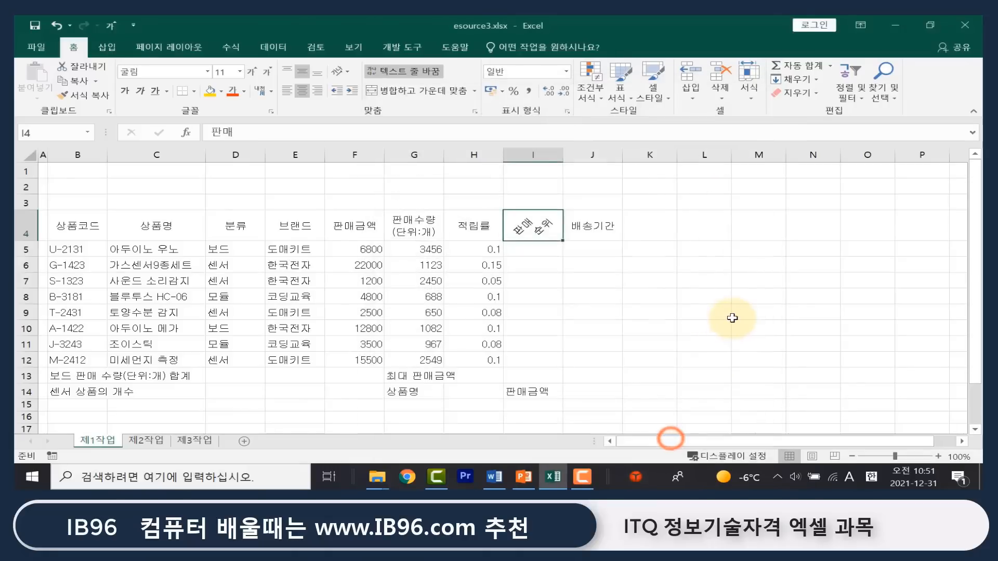
pyautogui.click(635, 299)
# Step: Merge cells J4:J12 into a single cell through the cell alignment settings
pyautogui.moveTo(592, 228); pyautogui.dragTo(606, 368)
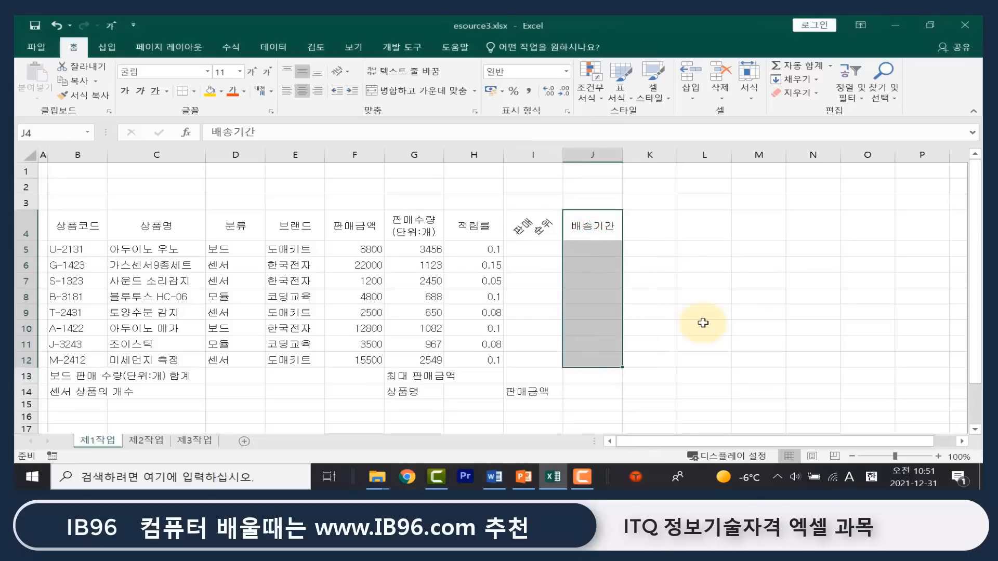
pyautogui.hotkey('ctrl', '1')
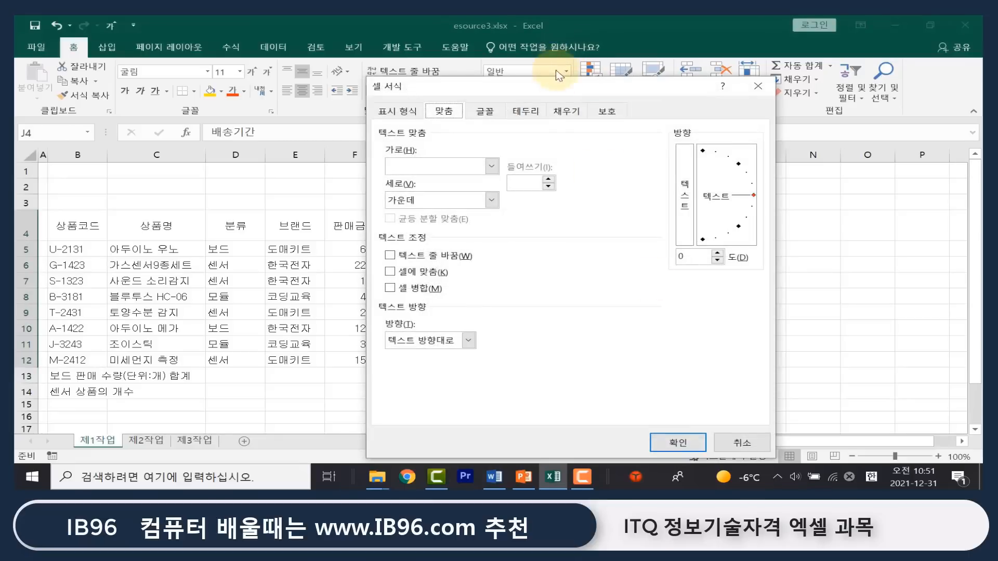
pyautogui.moveTo(555, 84); pyautogui.dragTo(526, 87)
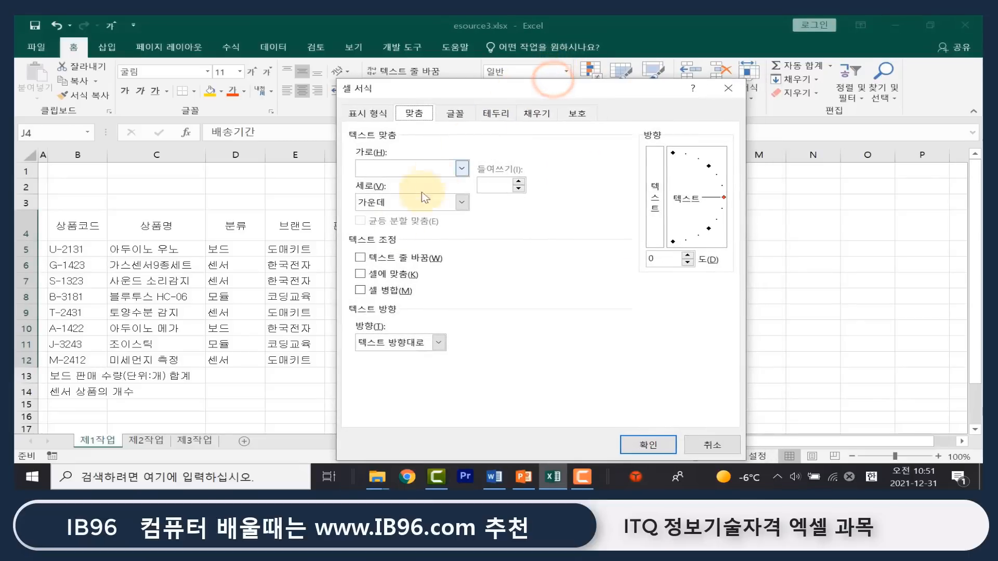
pyautogui.click(398, 299)
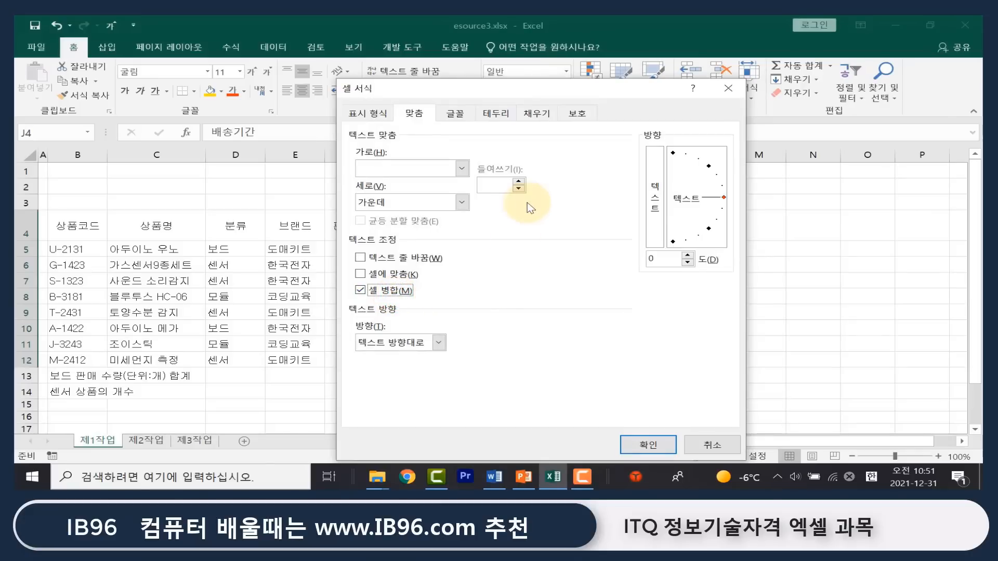
pyautogui.click(648, 445)
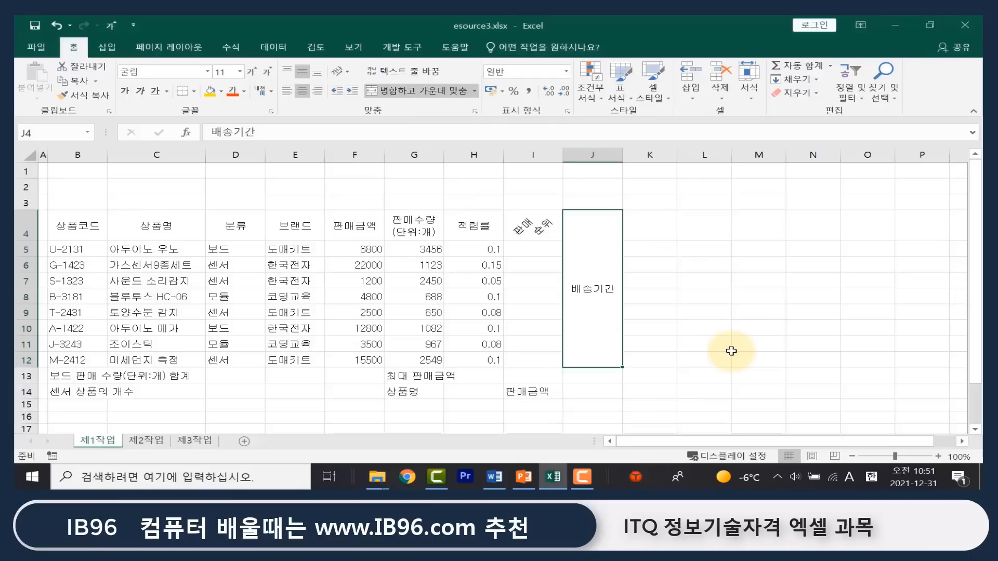
# Step: Unmerge the 배송기간 cell so that J4:J12 are separate cells again
pyautogui.hotkey('ctrl', '1')
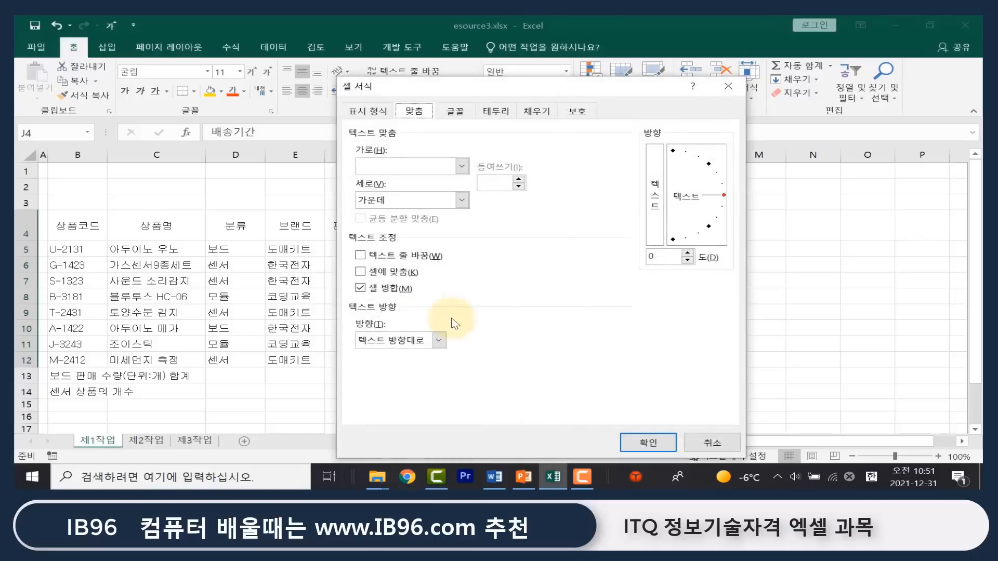
pyautogui.click(405, 297)
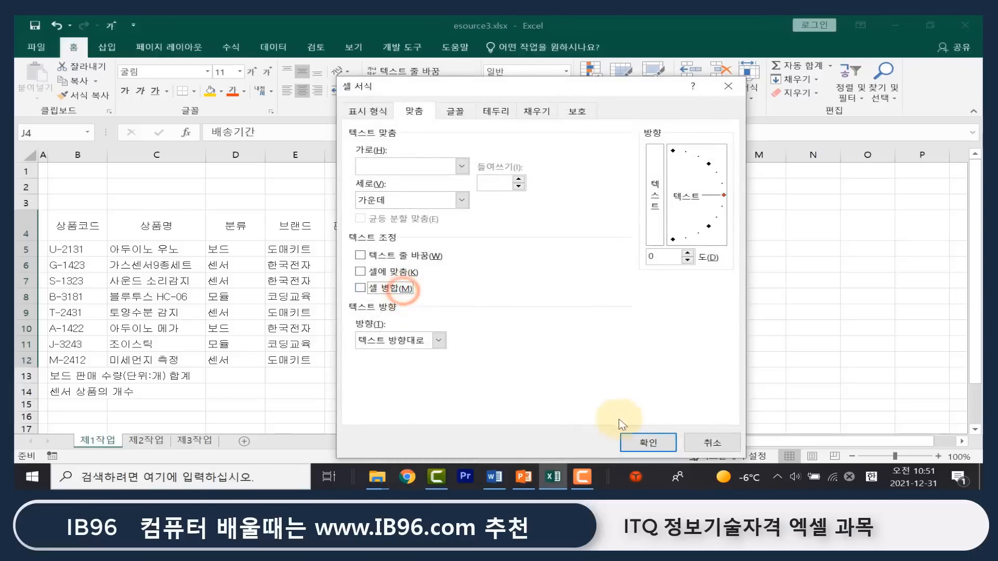
pyautogui.click(642, 441)
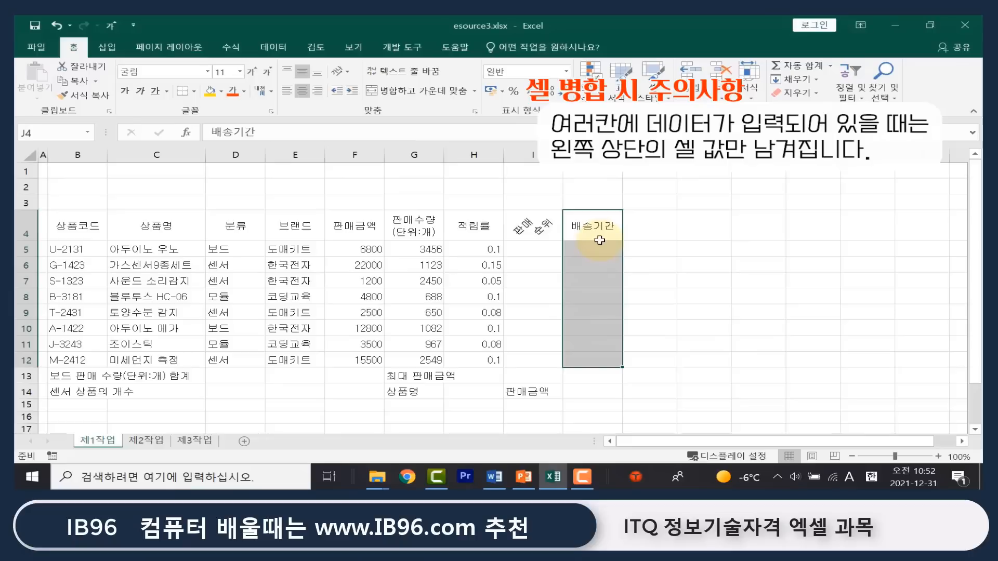
# Step: Try merging cells I4:K8, keeping only the upper-left value, and undo the merge
pyautogui.moveTo(531, 226); pyautogui.dragTo(634, 303)
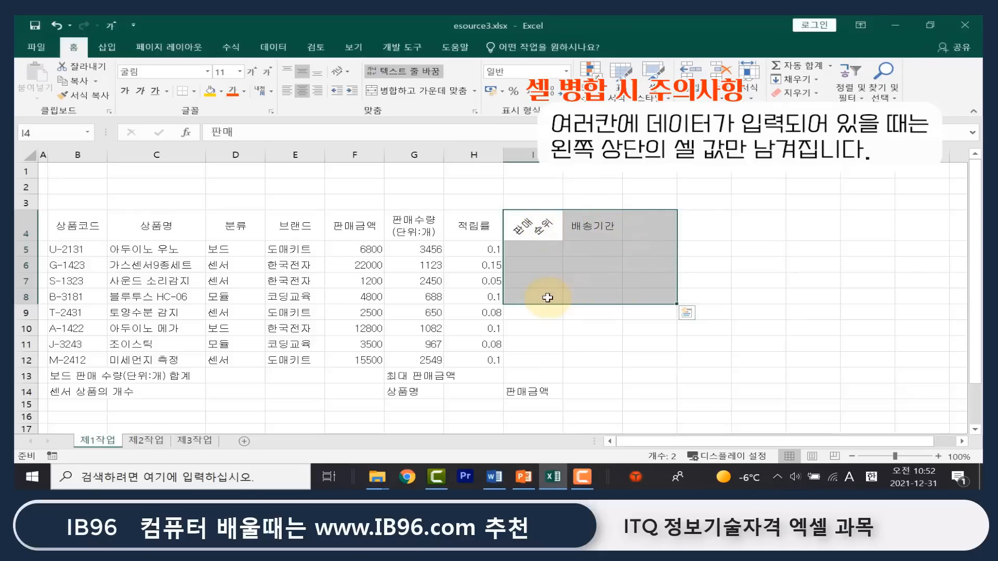
pyautogui.hotkey('ctrl', '1')
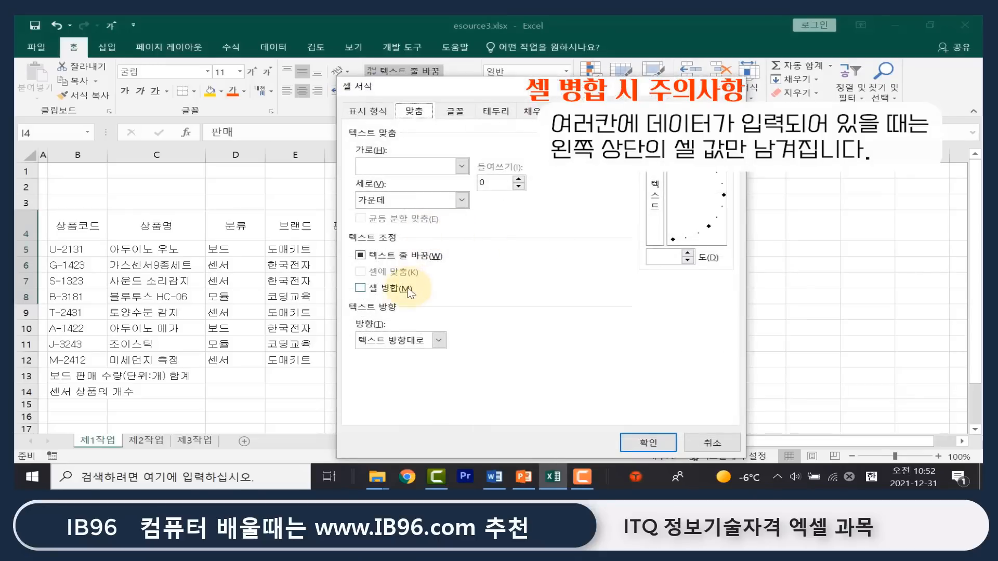
pyautogui.click(644, 441)
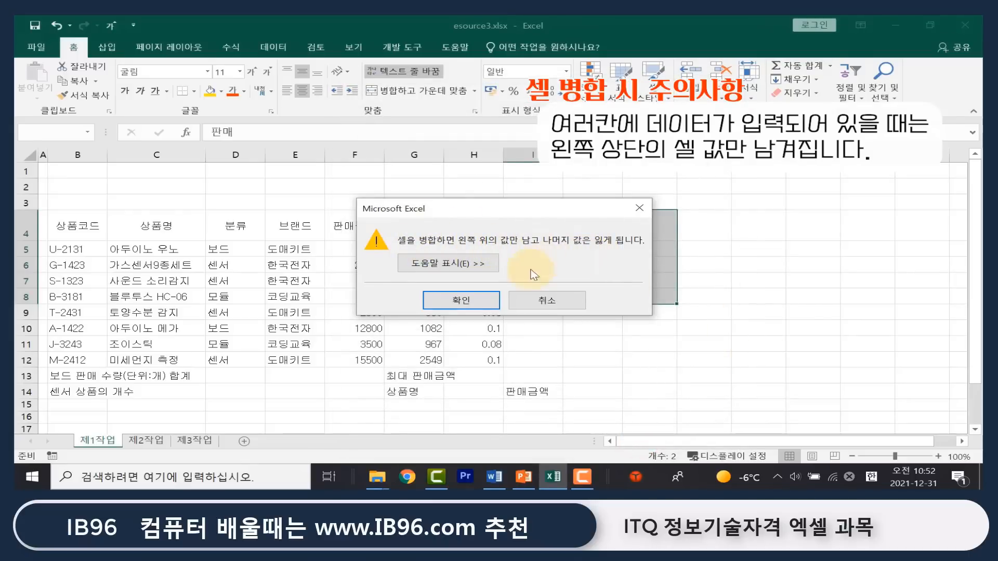
pyautogui.click(457, 299)
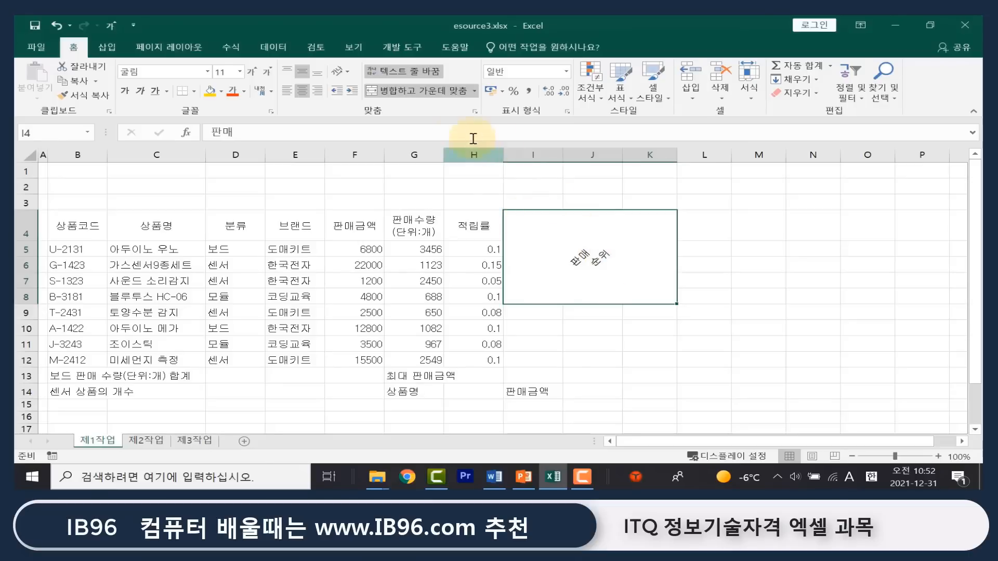
pyautogui.click(56, 27)
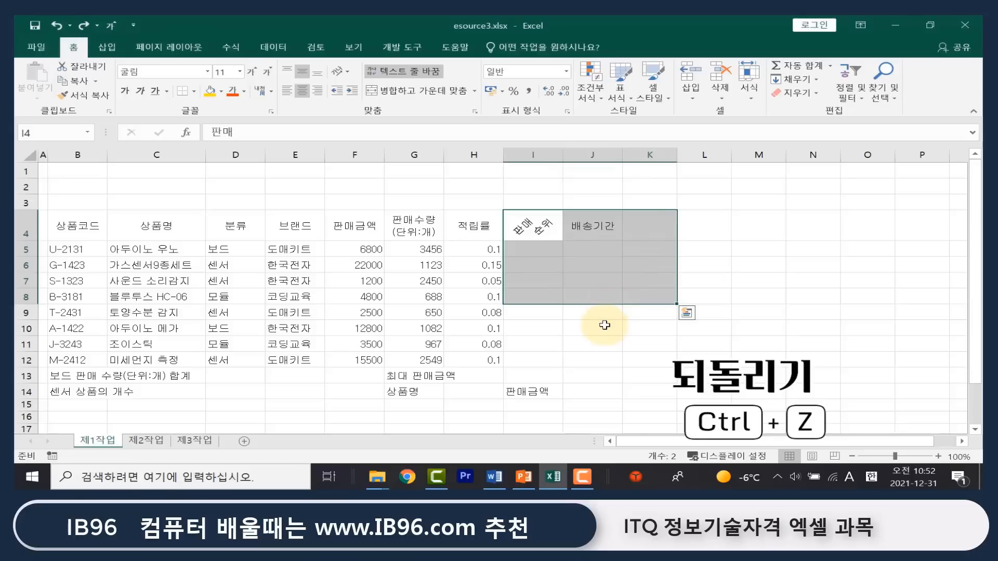
# Step: Set the font of cells I4:K8 to bold italic (굵은 기울임꼴) and orange
pyautogui.hotkey('ctrl', '1')
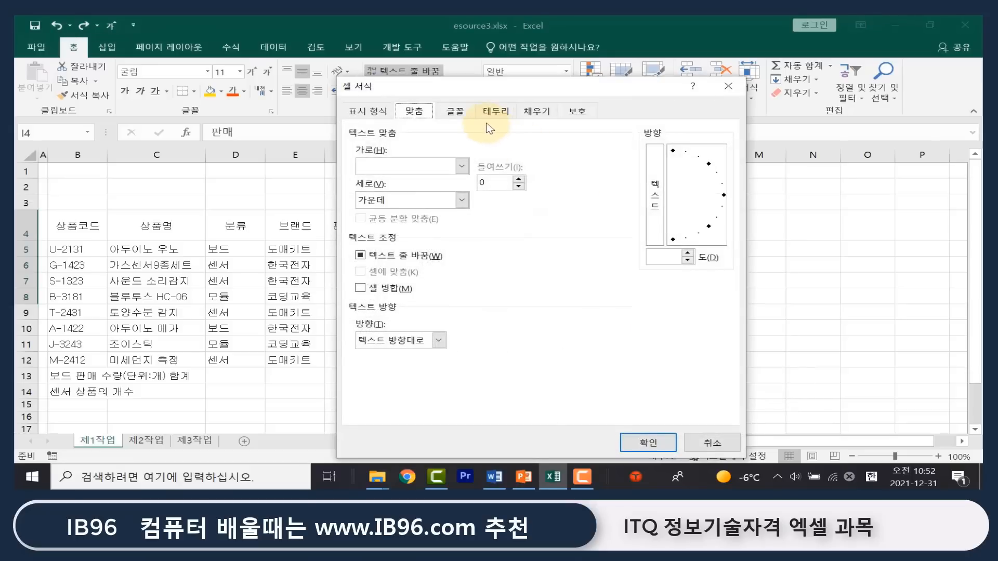
pyautogui.click(457, 111)
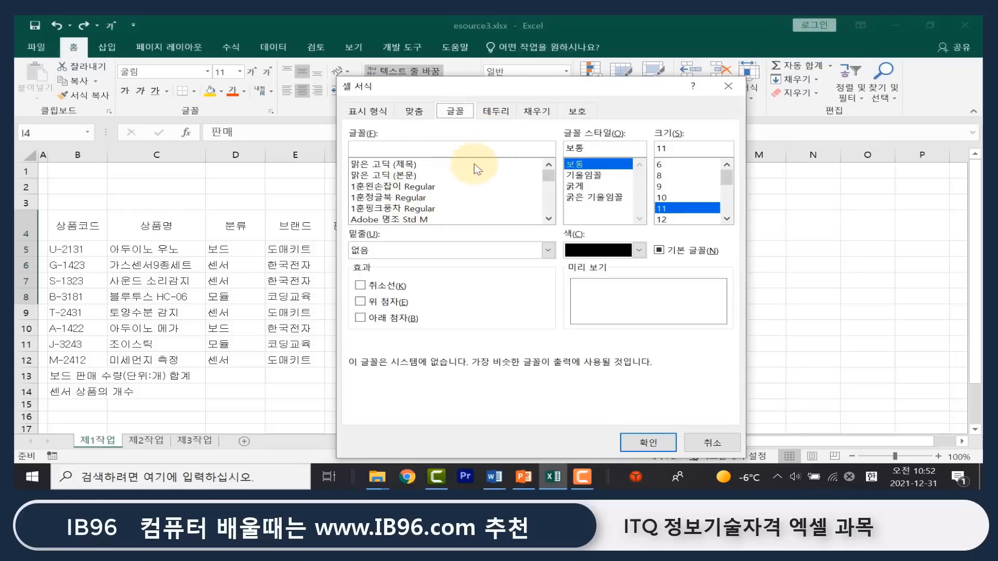
pyautogui.click(604, 197)
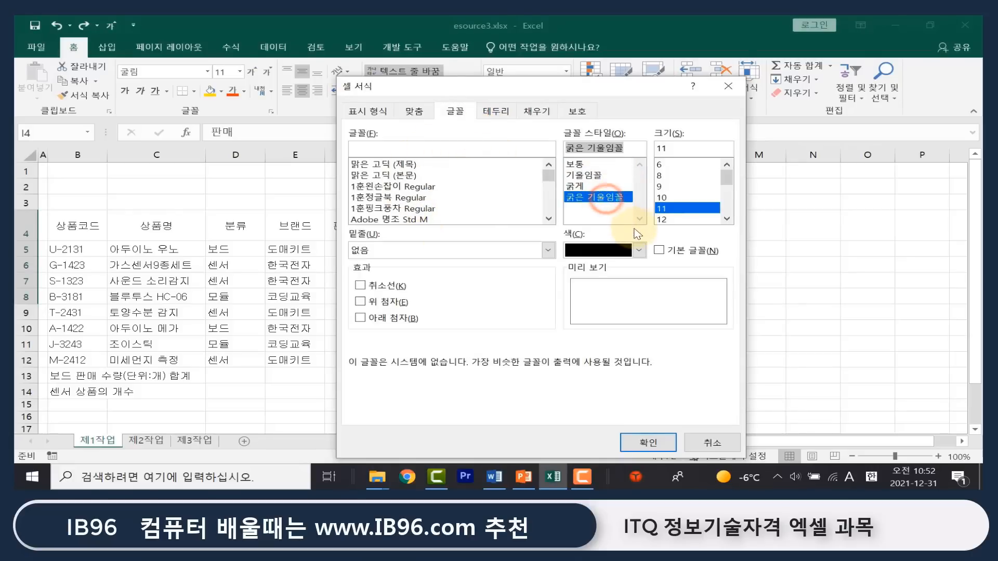
pyautogui.click(639, 251)
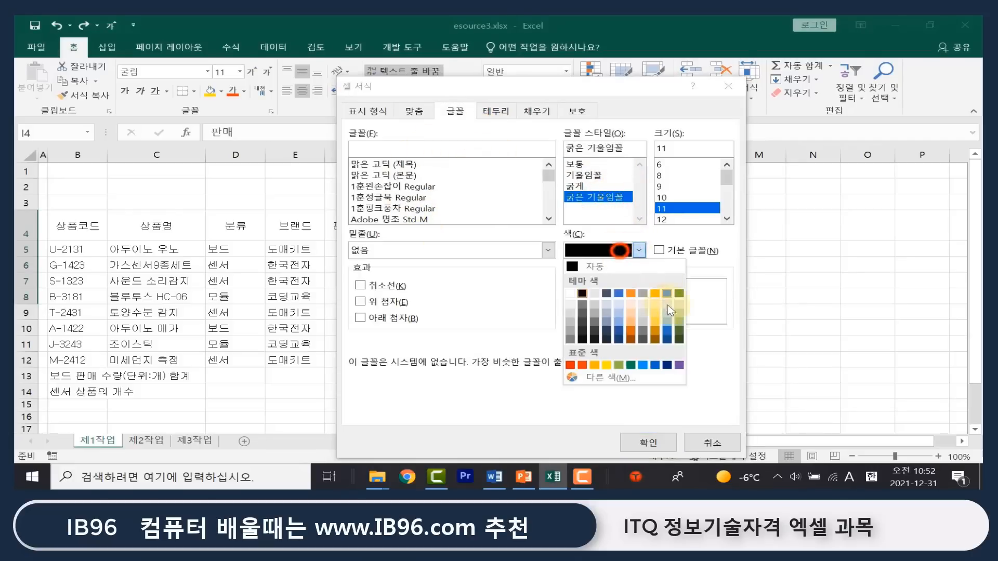
pyautogui.click(631, 294)
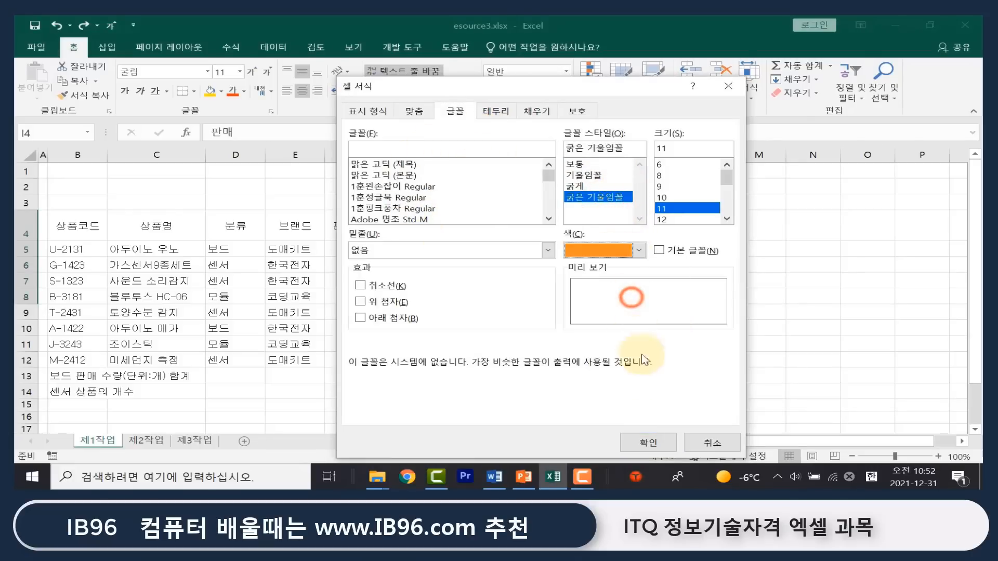
pyautogui.click(653, 439)
pyautogui.click(751, 361)
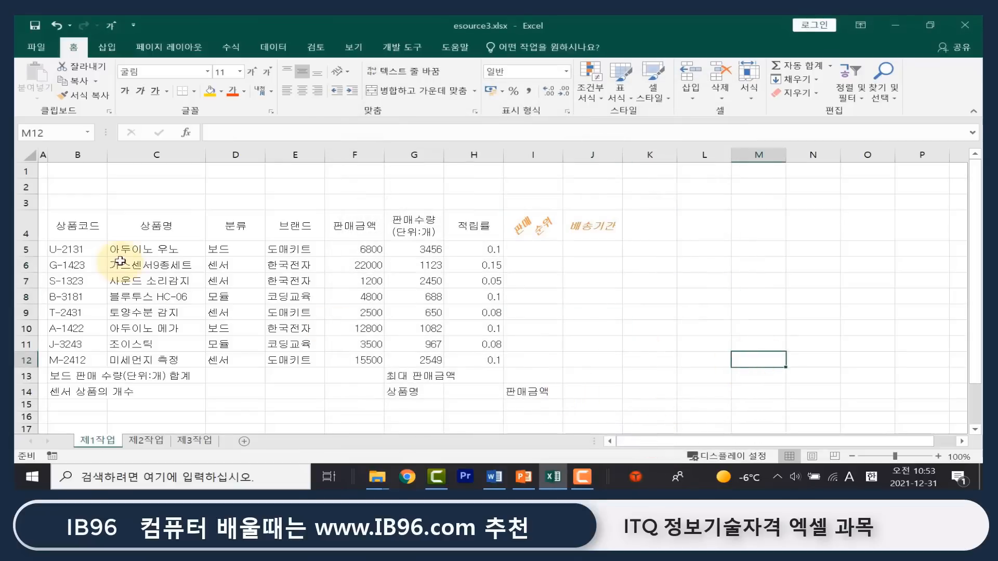
# Step: Choose a medium solid line as the outline border for header cells B4:H4
pyautogui.moveTo(84, 232); pyautogui.dragTo(494, 228)
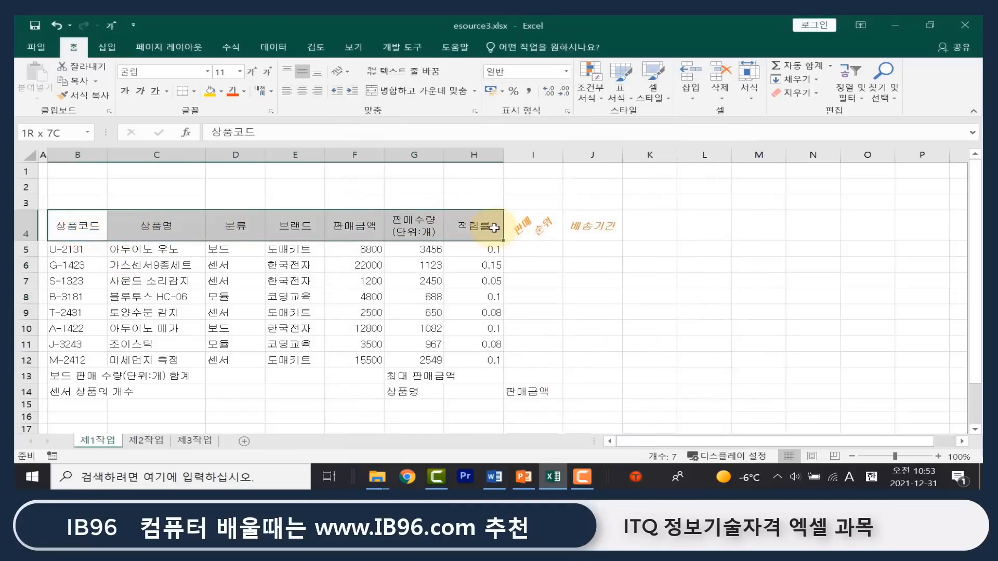
pyautogui.hotkey('ctrl', '1')
pyautogui.click(495, 111)
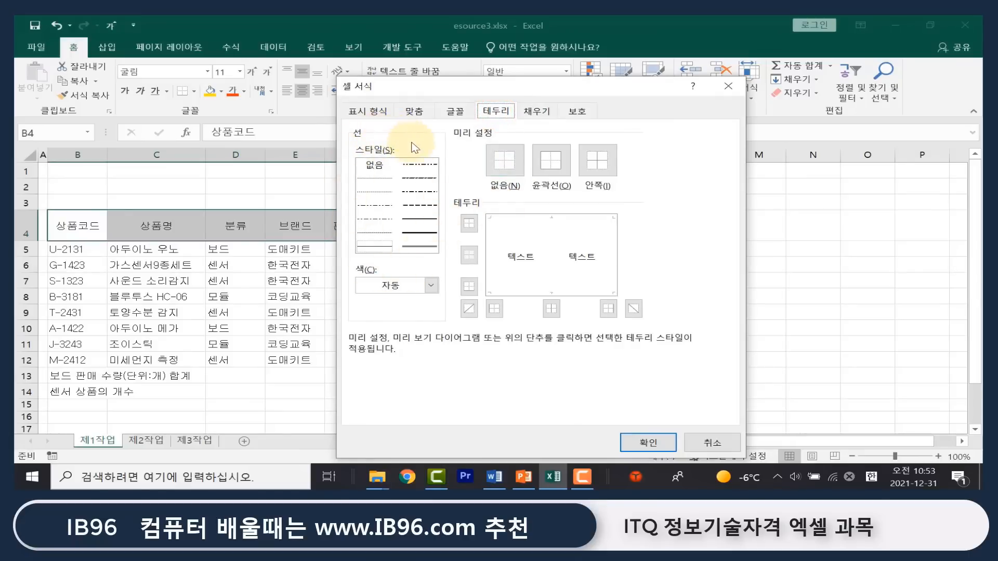
pyautogui.click(429, 223)
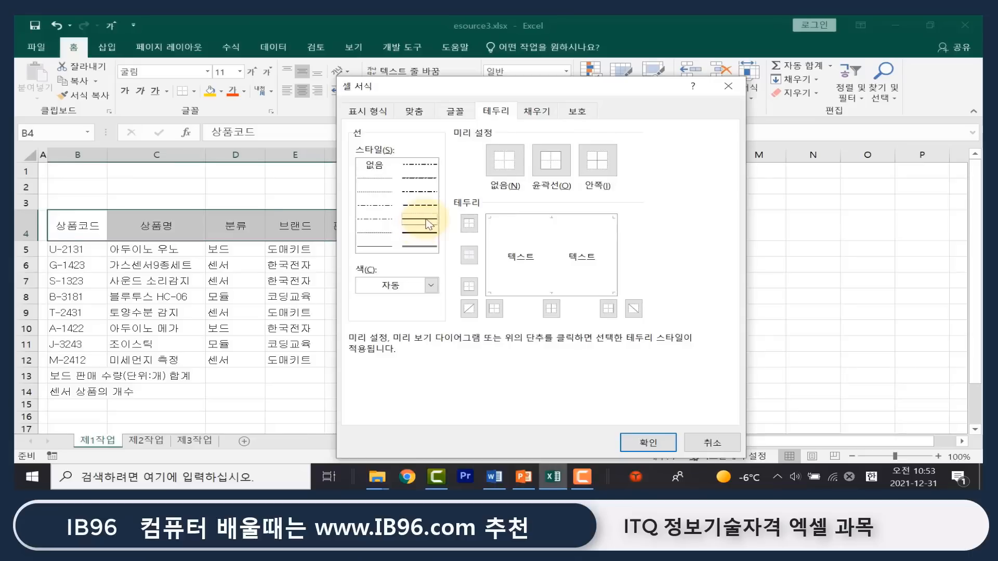
pyautogui.click(549, 159)
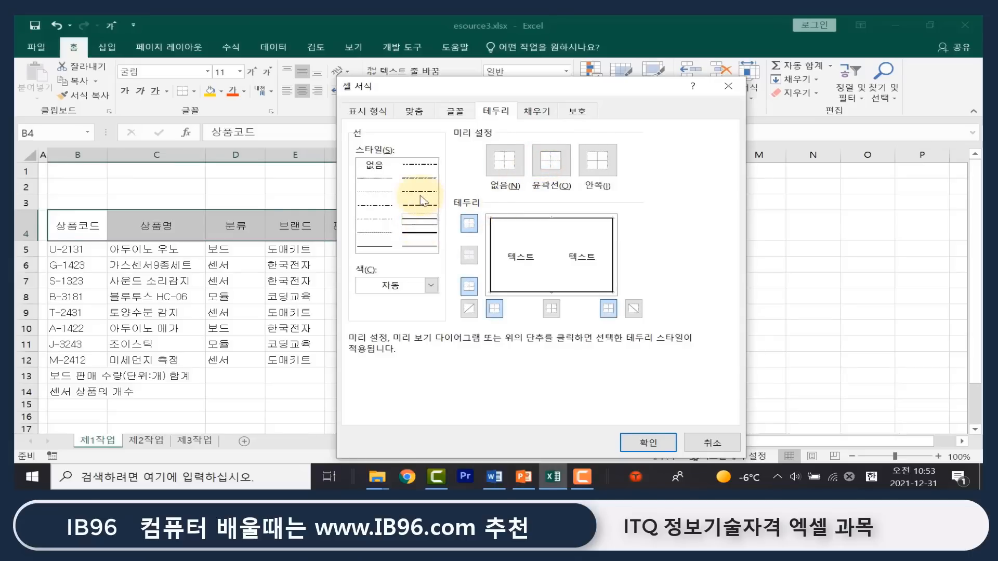
# Step: Add thin dashed inside borders between header cells B4:H4 and apply the border settings
pyautogui.click(378, 234)
pyautogui.click(569, 171)
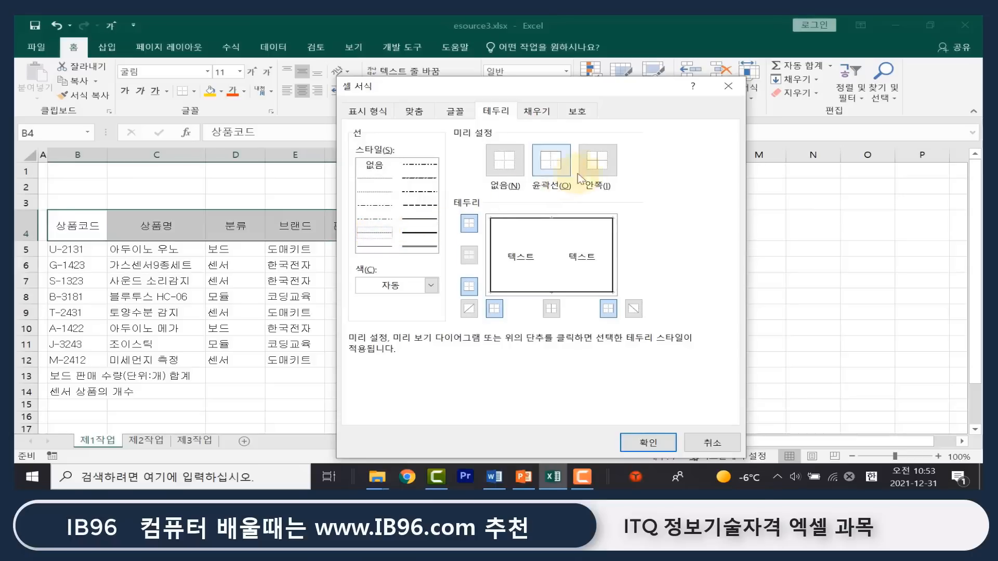
pyautogui.click(602, 171)
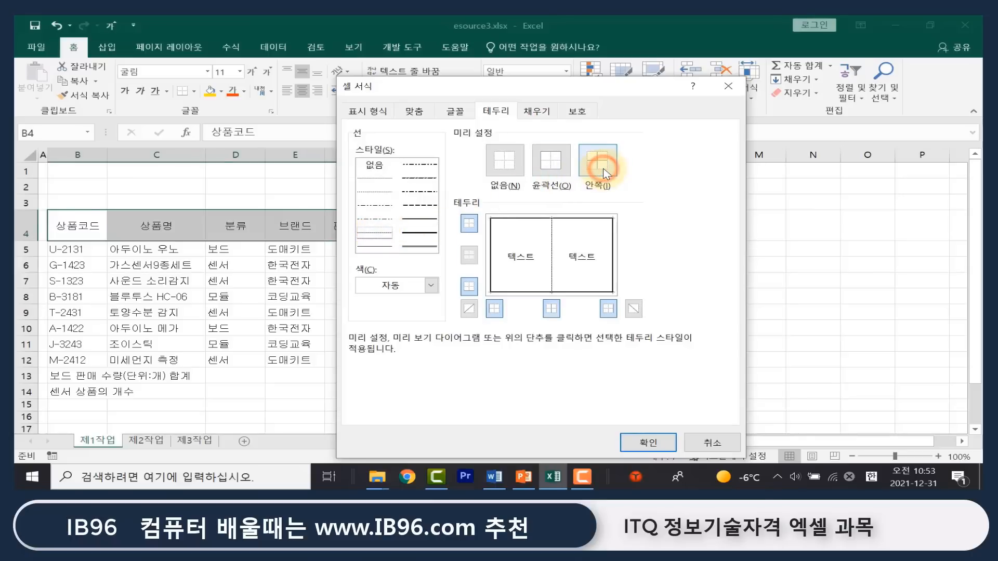
pyautogui.click(663, 443)
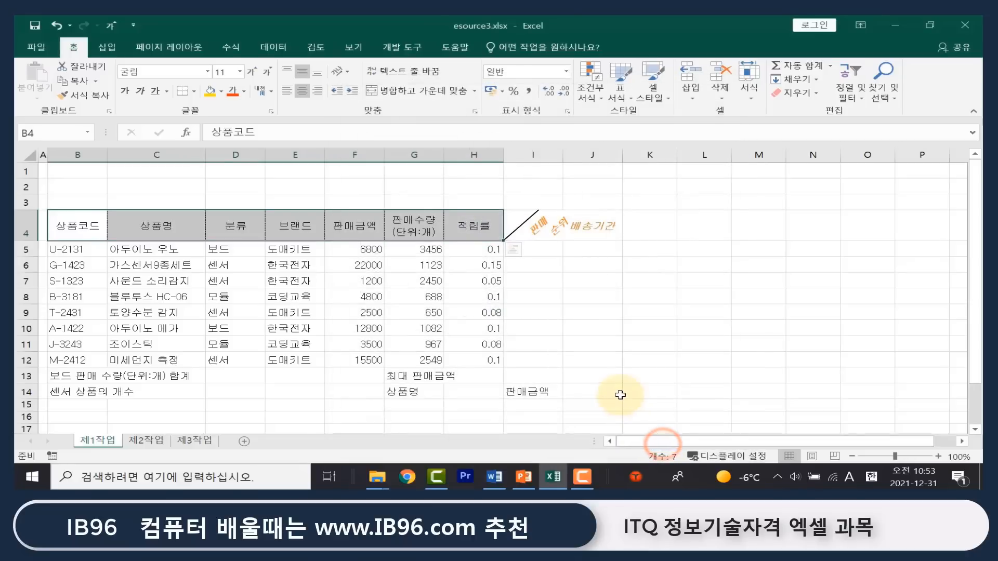
pyautogui.click(659, 293)
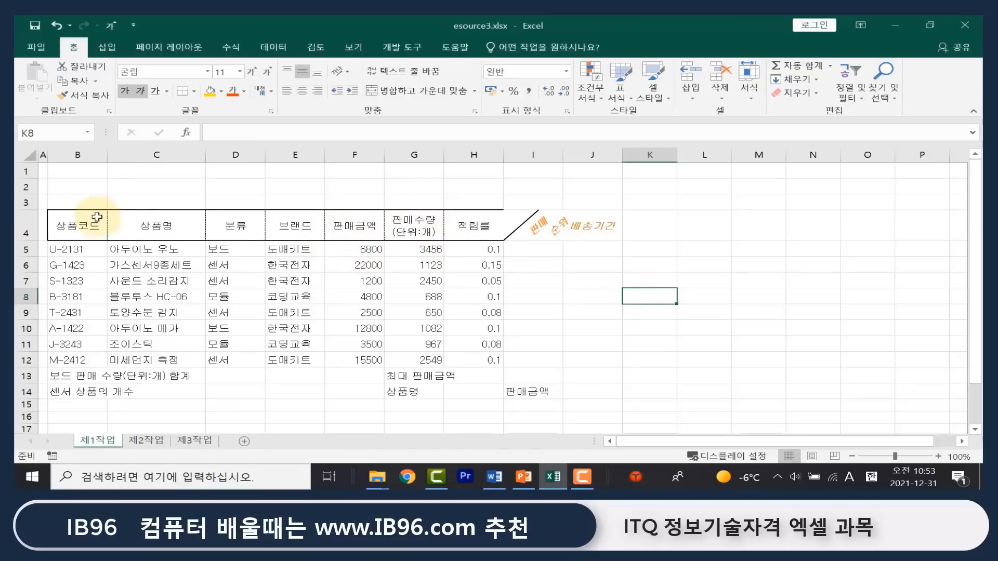
# Step: Fill header cells B4:I4 with a light gold background color
pyautogui.moveTo(96, 218); pyautogui.dragTo(553, 220)
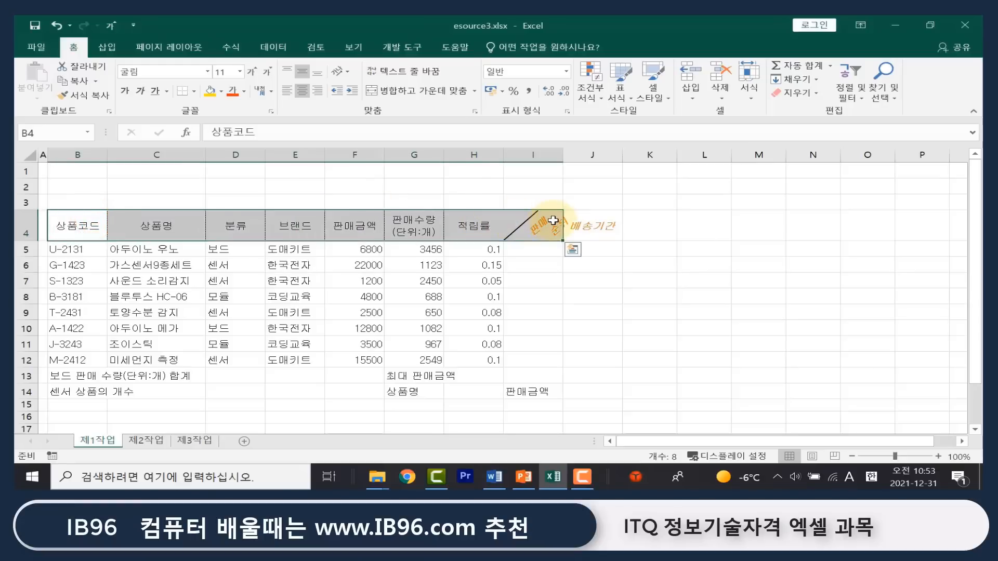
pyautogui.hotkey('ctrl', '1')
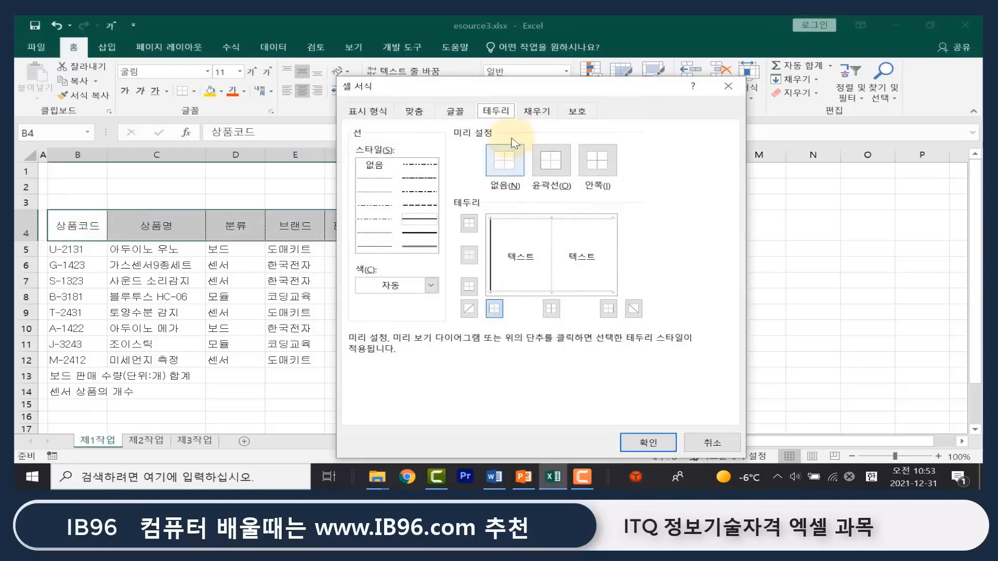
pyautogui.click(537, 111)
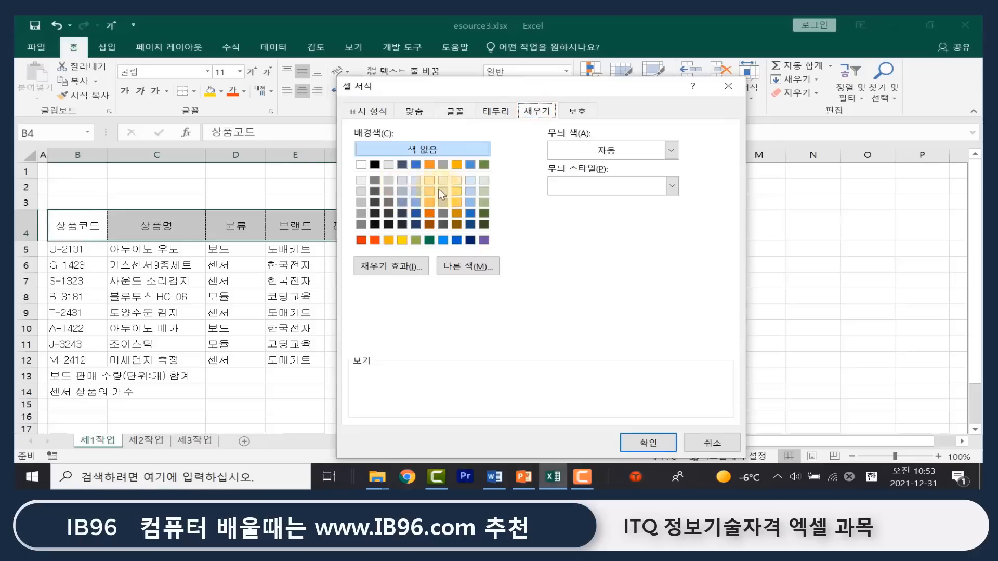
pyautogui.click(457, 192)
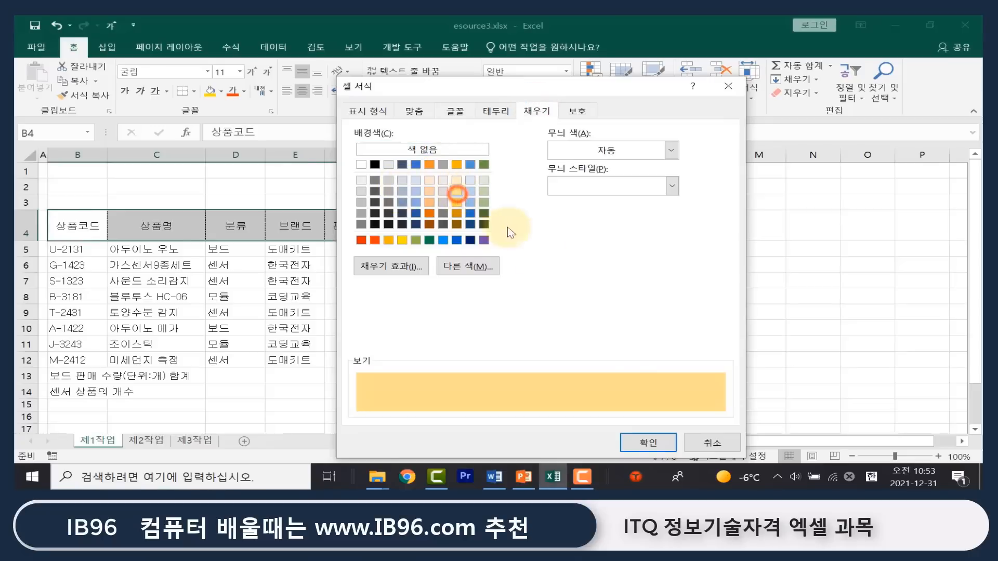
pyautogui.click(662, 448)
pyautogui.click(642, 366)
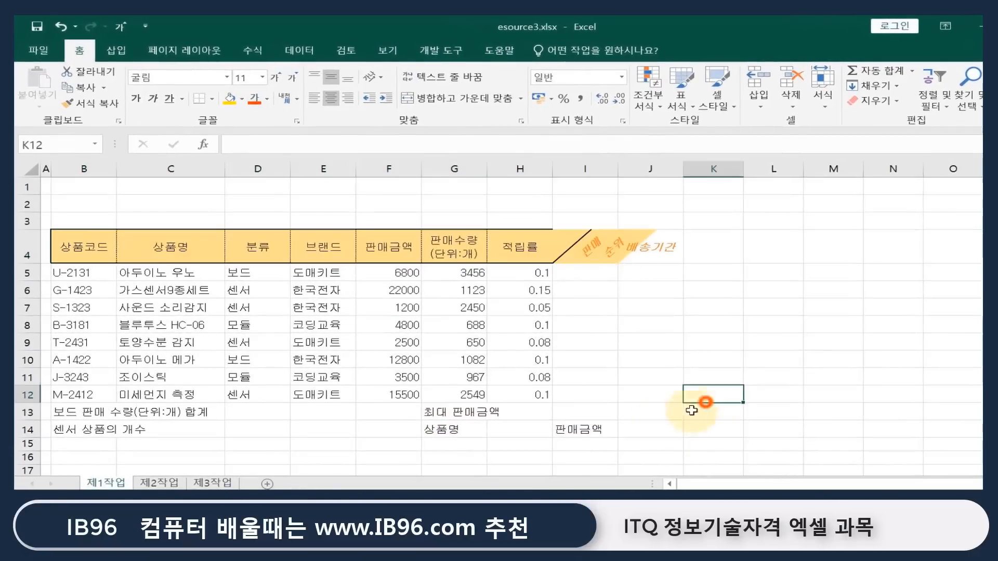
# Step: Give data cells B5:H12 medium dashed inside vertical borders in the cell format settings
pyautogui.moveTo(73, 273); pyautogui.dragTo(515, 387)
pyautogui.hotkey('ctrl', '1')
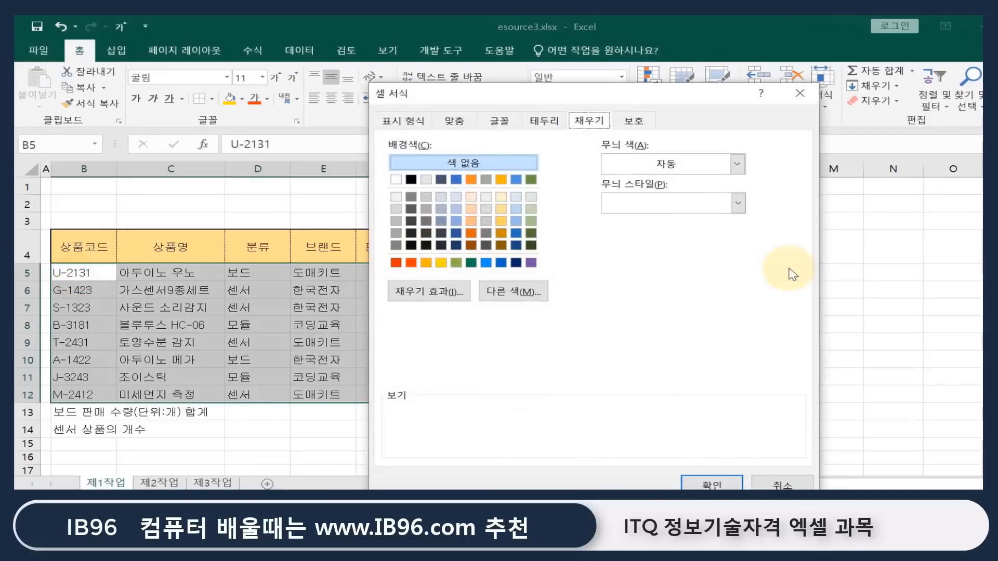
pyautogui.click(544, 120)
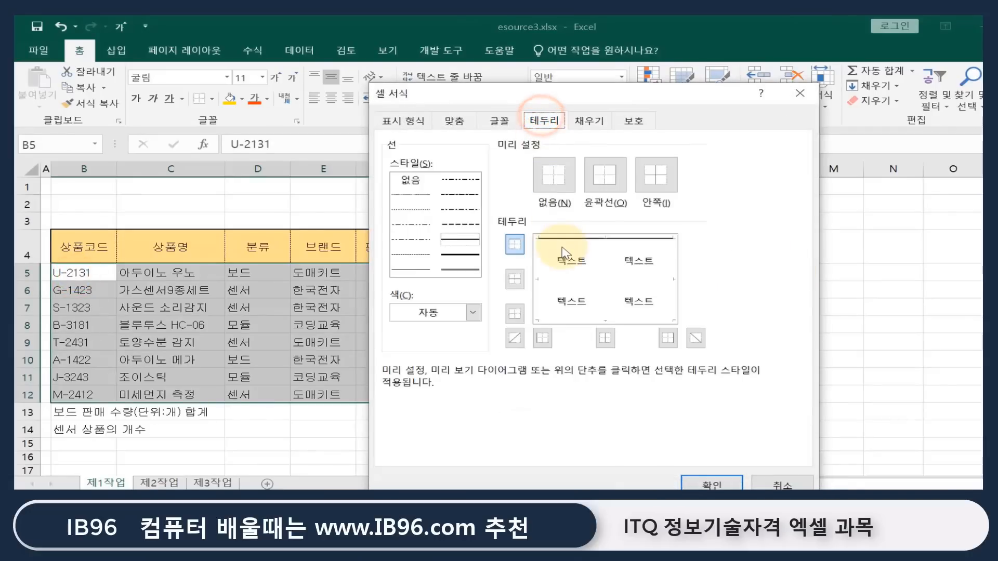
pyautogui.click(466, 225)
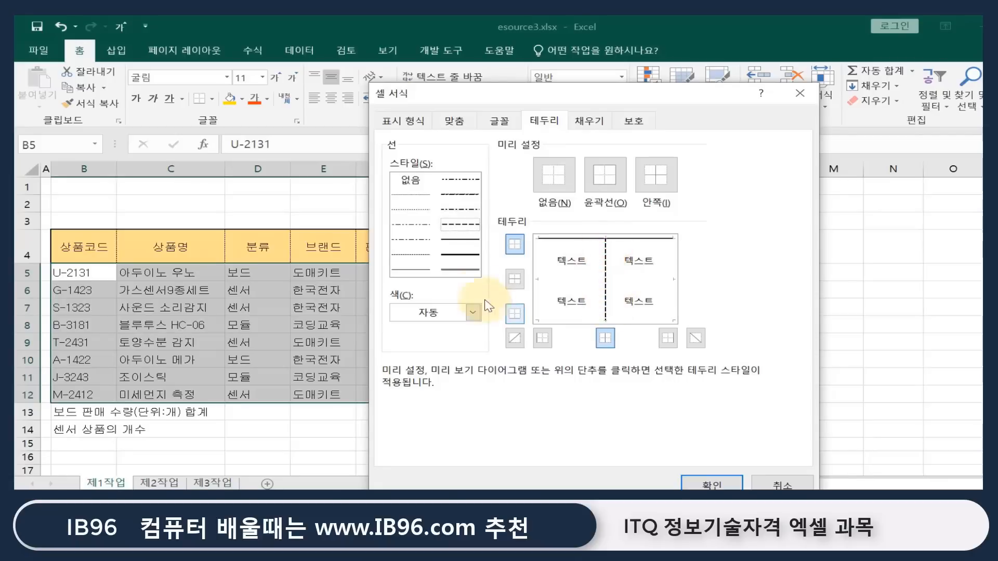
# Step: Add orange double-line inside horizontal borders between the rows of B5:H12
pyautogui.click(459, 269)
pyautogui.click(455, 310)
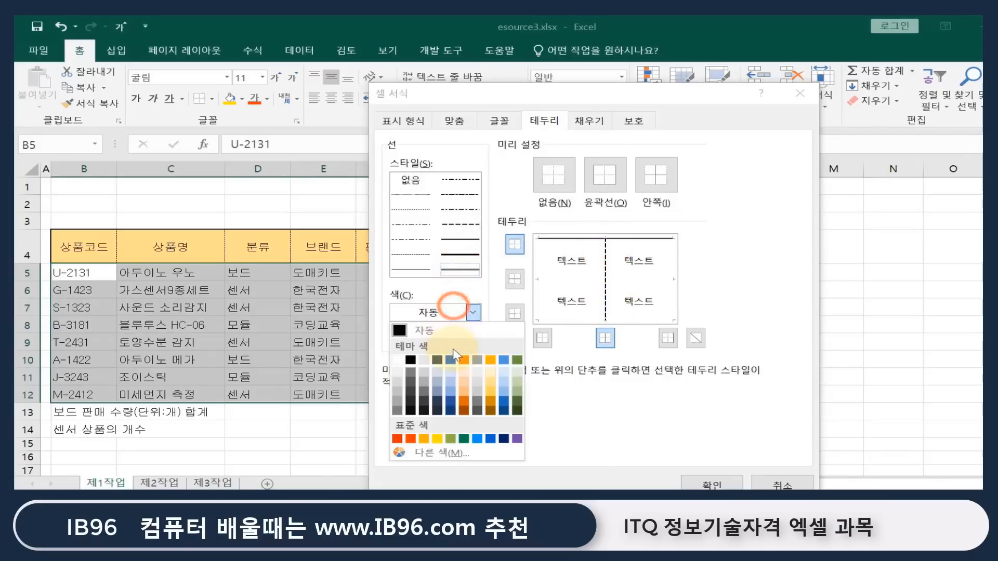
pyautogui.click(463, 359)
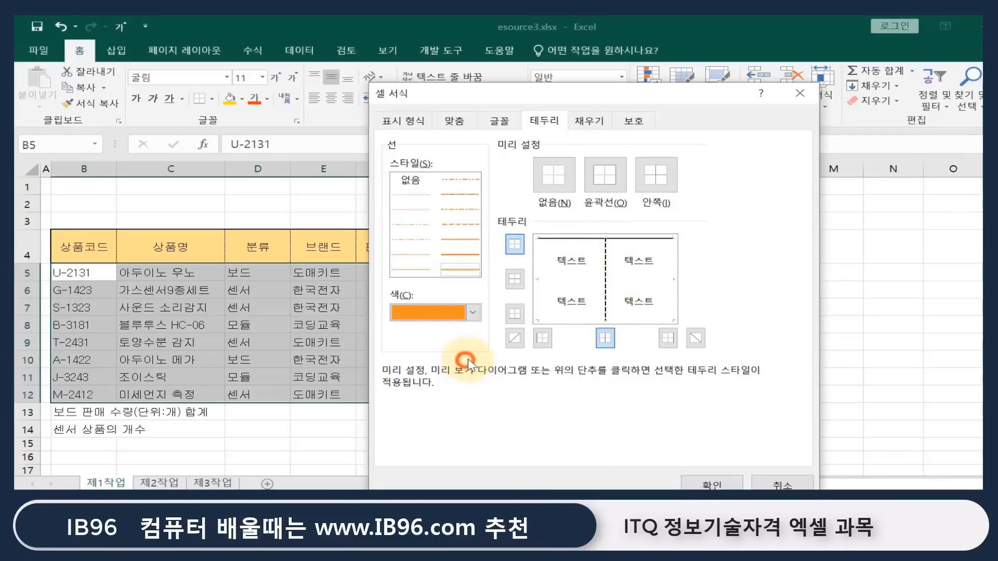
pyautogui.click(573, 281)
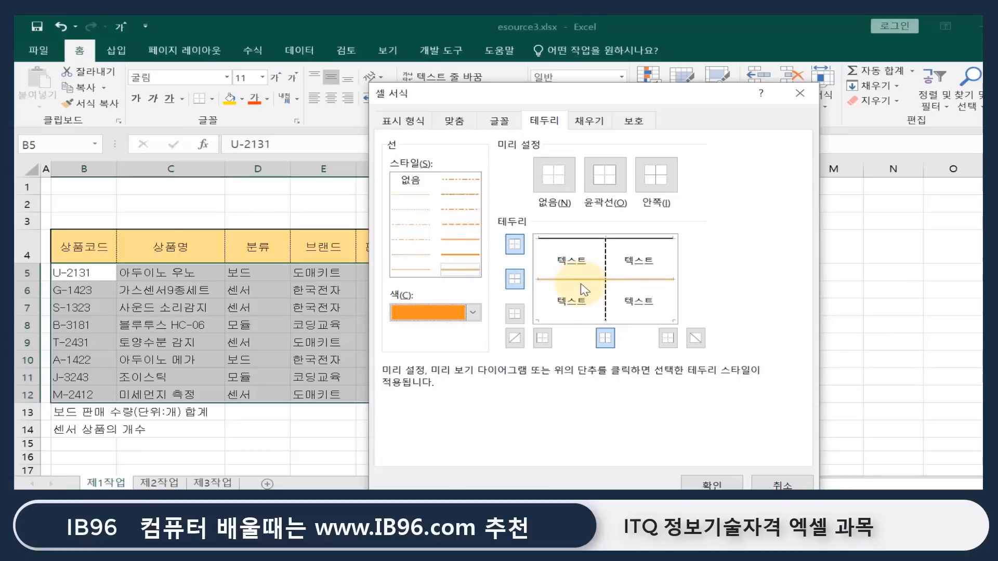
# Step: Set a thick gold outline border around B5:H12 and apply the border settings
pyautogui.click(467, 255)
pyautogui.click(456, 311)
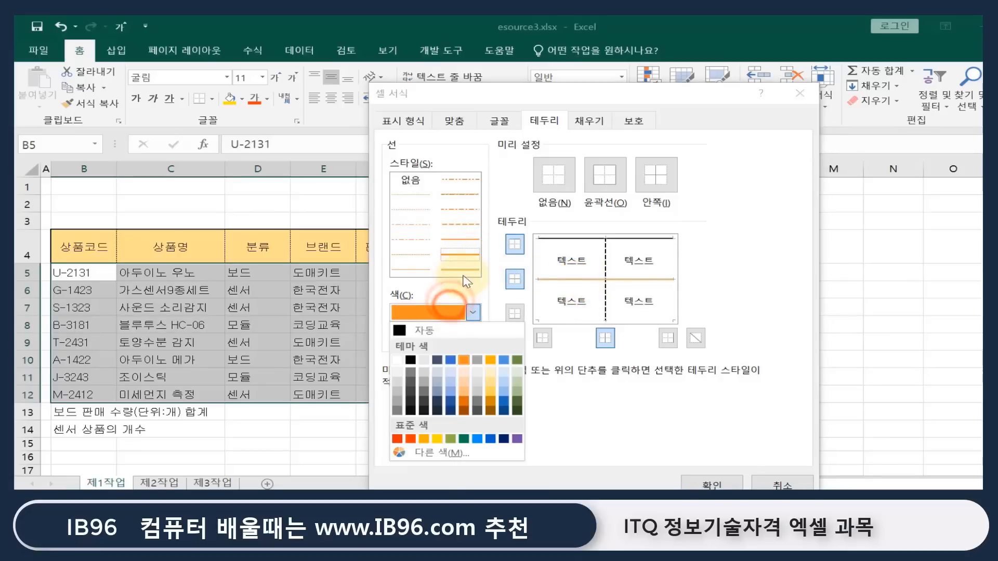
pyautogui.click(488, 360)
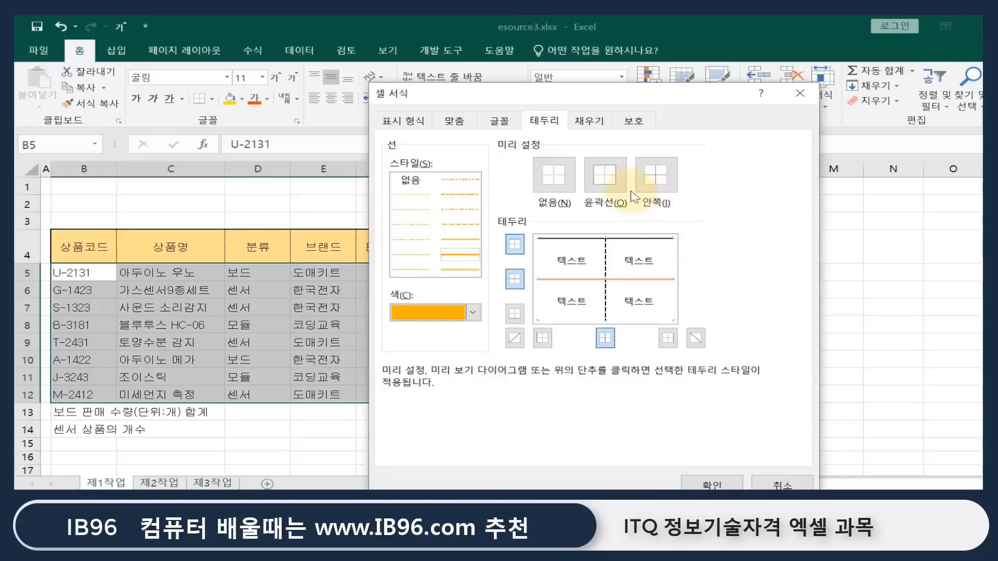
pyautogui.click(607, 176)
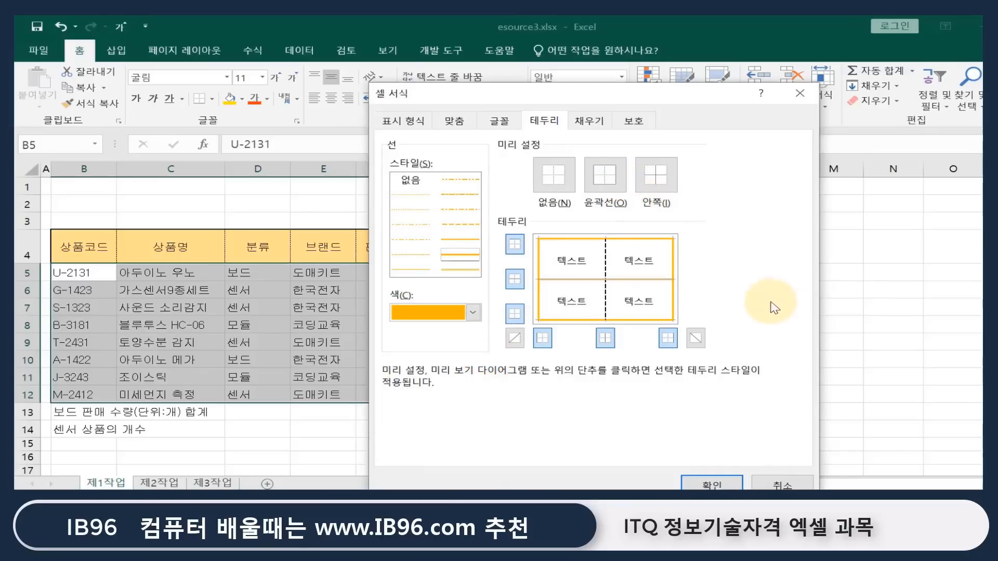
pyautogui.click(714, 483)
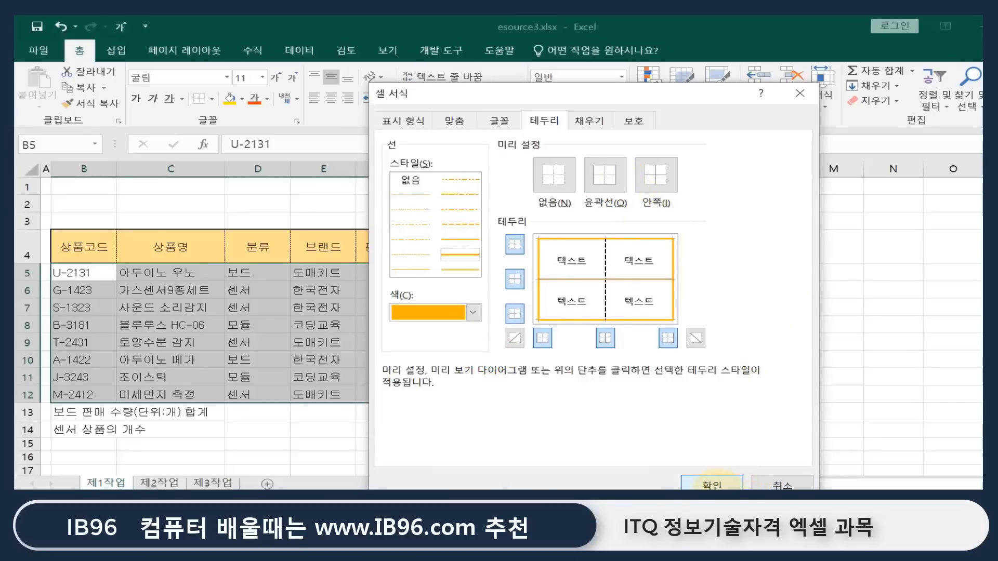
pyautogui.click(712, 483)
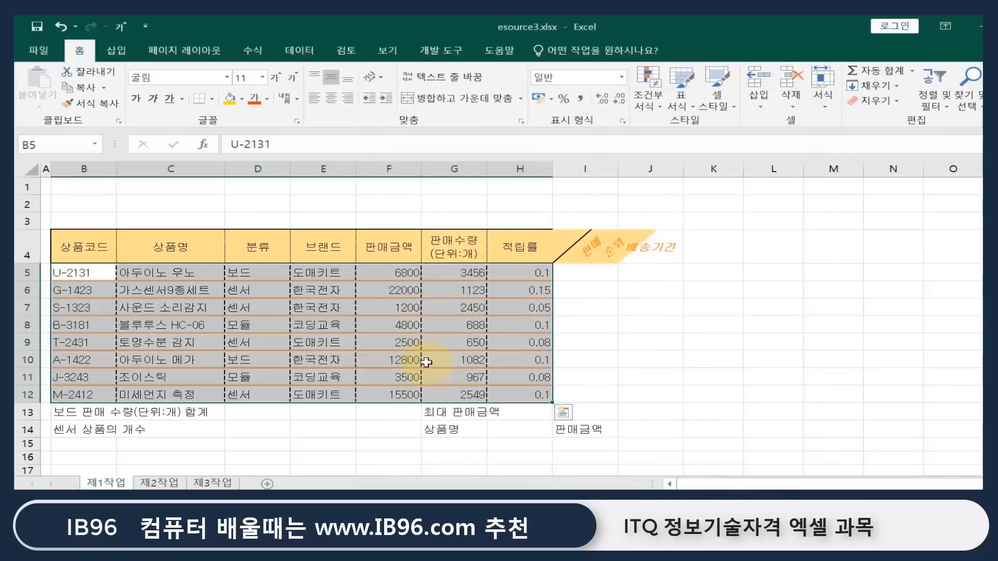
pyautogui.click(644, 371)
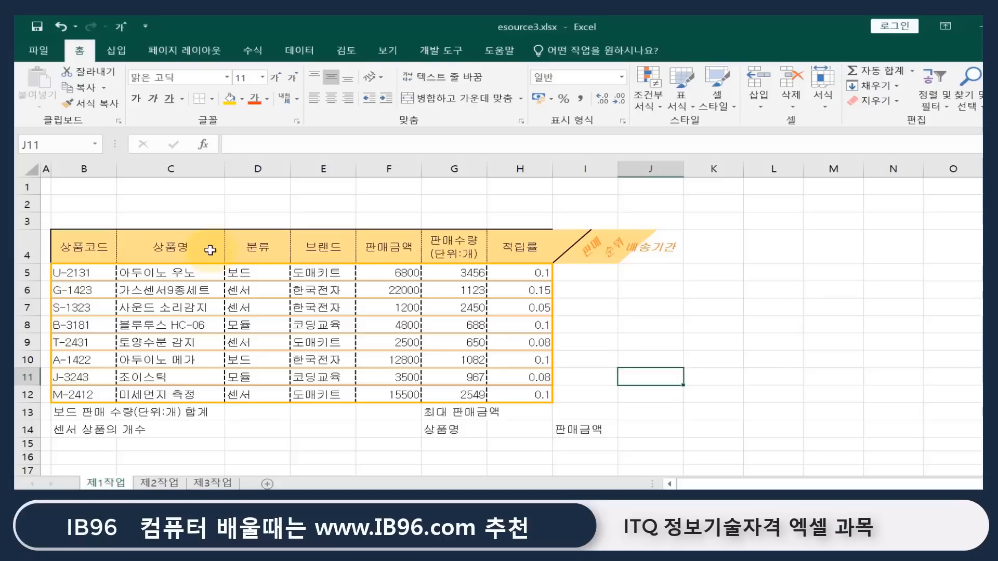
pyautogui.moveTo(129, 240); pyautogui.dragTo(525, 395)
pyautogui.hotkey('ctrl', '1')
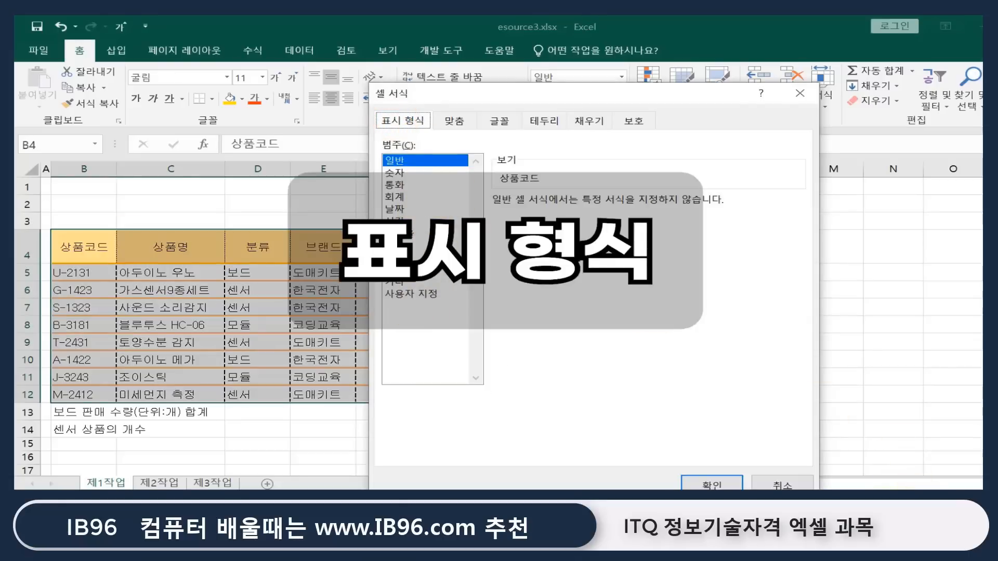
pyautogui.click(782, 483)
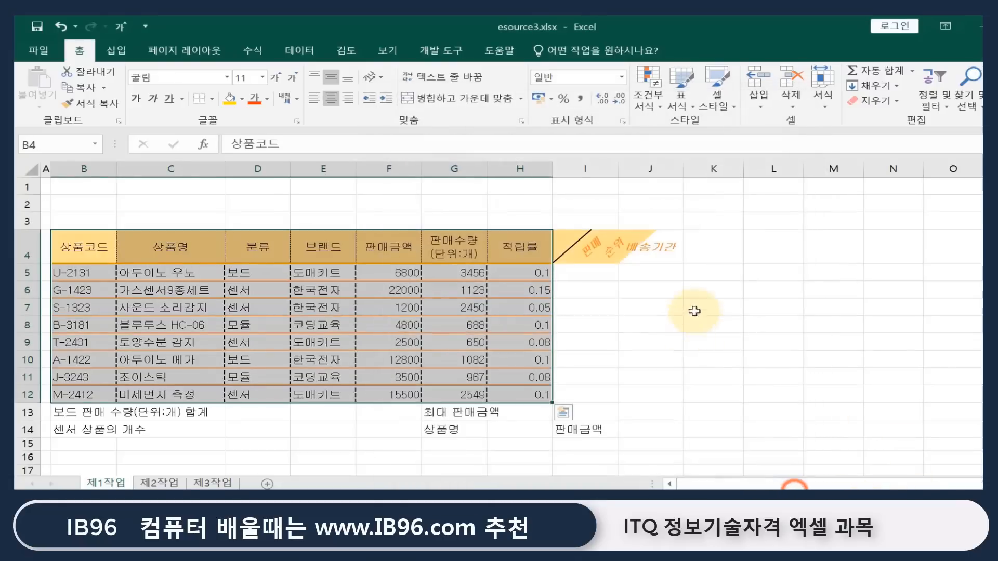
# Step: Apply the comma style number format to the 판매금액 values in F5:F12
pyautogui.click(706, 306)
pyautogui.moveTo(396, 272); pyautogui.dragTo(387, 395)
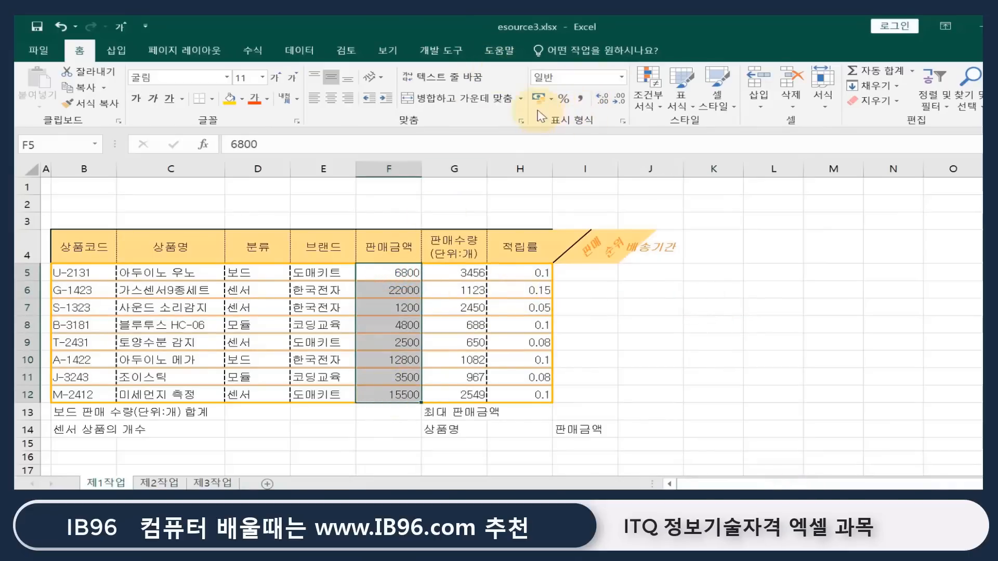
pyautogui.click(585, 103)
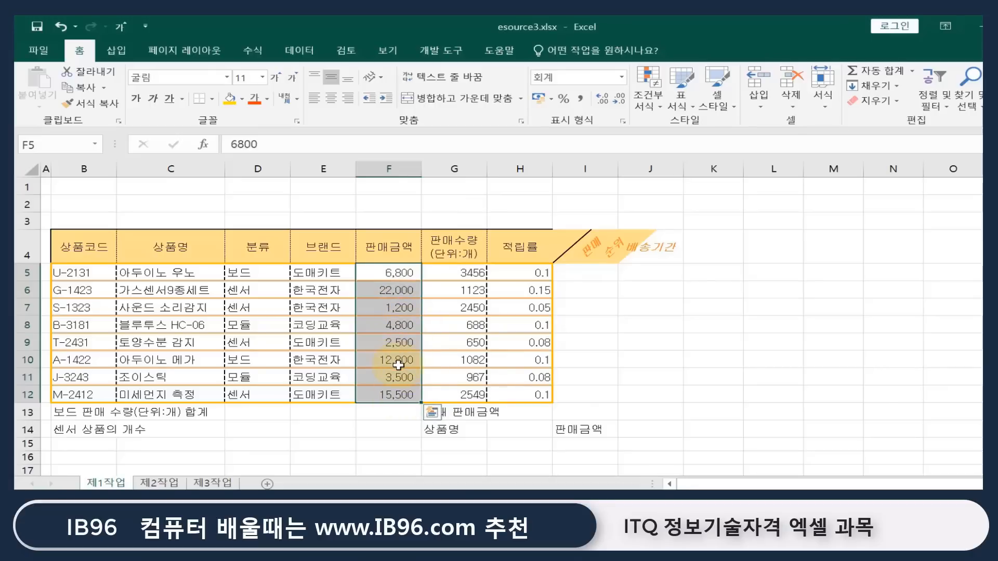
# Step: Compare the stored value of cell F5 with its formatted display and with unformatted cell G5
pyautogui.click(454, 276)
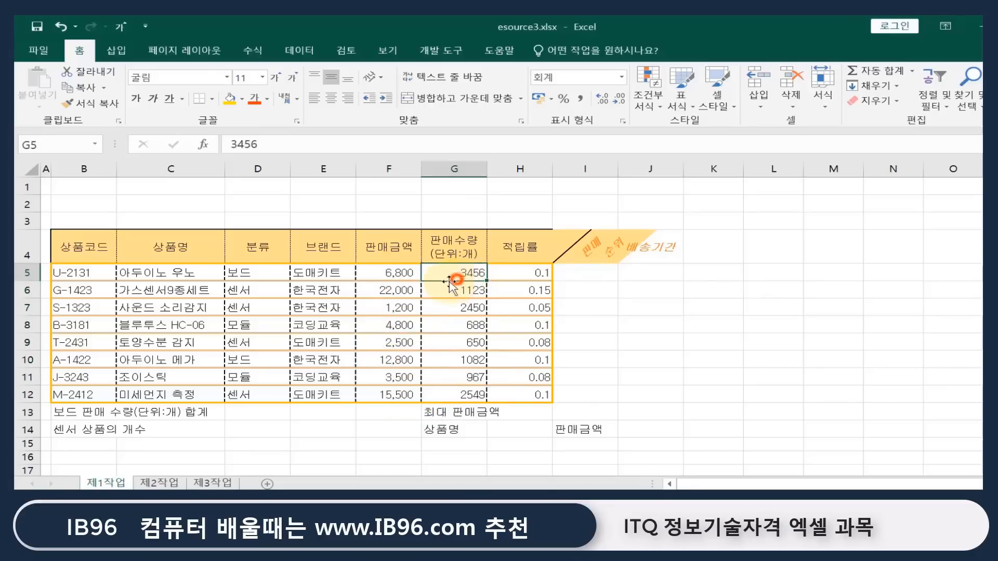
pyautogui.click(415, 274)
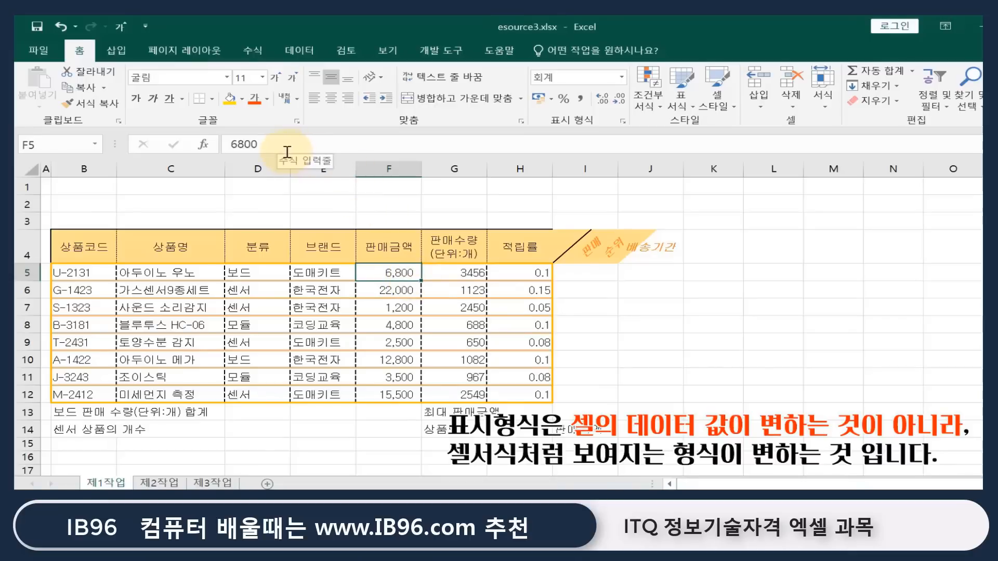
pyautogui.doubleClick(407, 271)
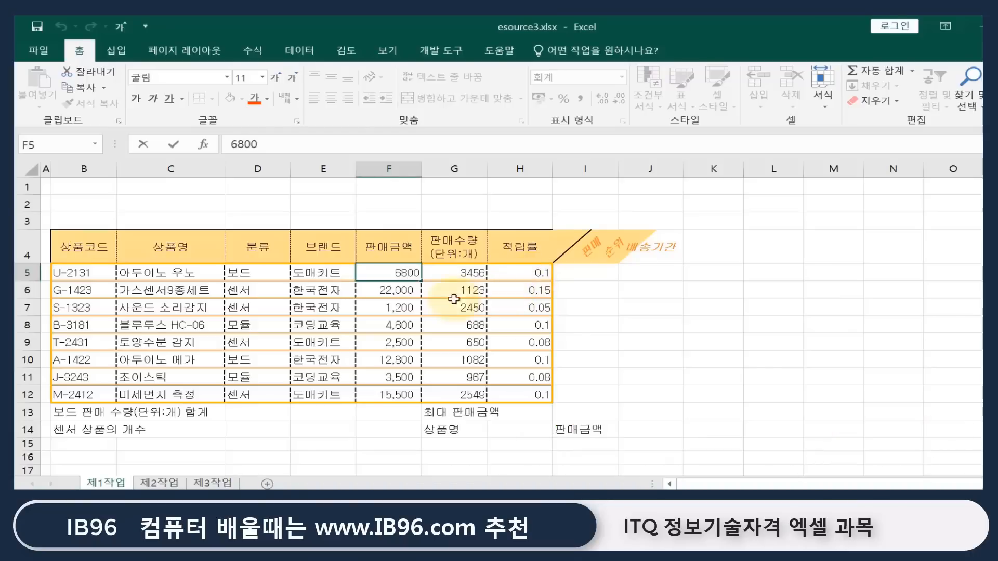
pyautogui.click(394, 287)
# Step: Delete the contents of 판매금액 cells F5:F10 while keeping their formatting
pyautogui.click(397, 273)
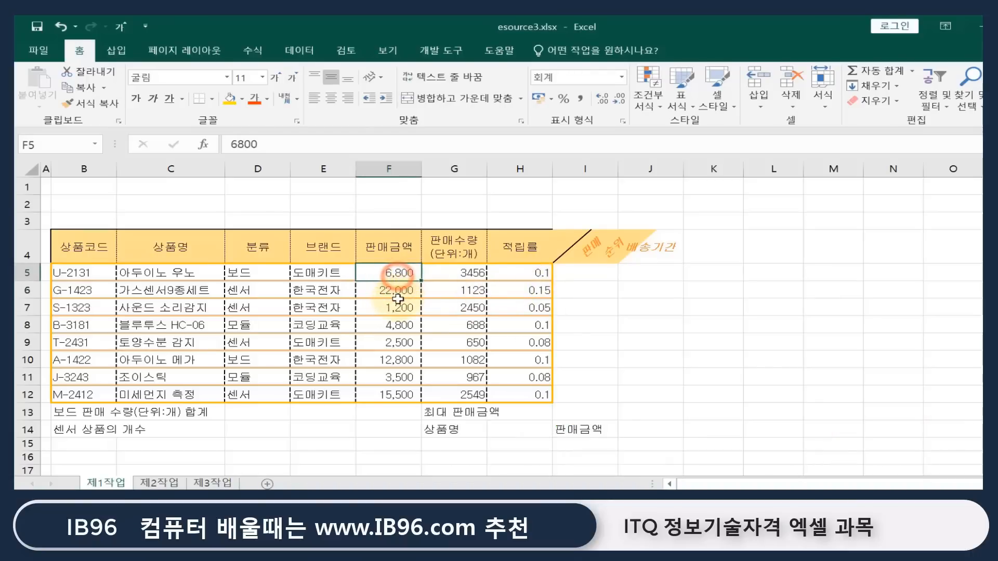
pyautogui.moveTo(401, 291); pyautogui.dragTo(401, 359)
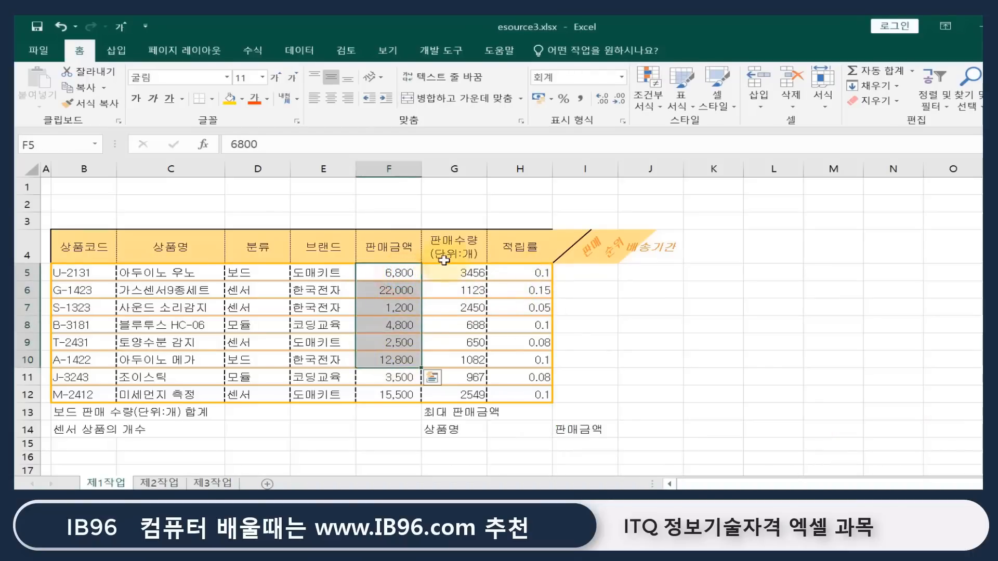
pyautogui.press('Delete')
pyautogui.press('Left')
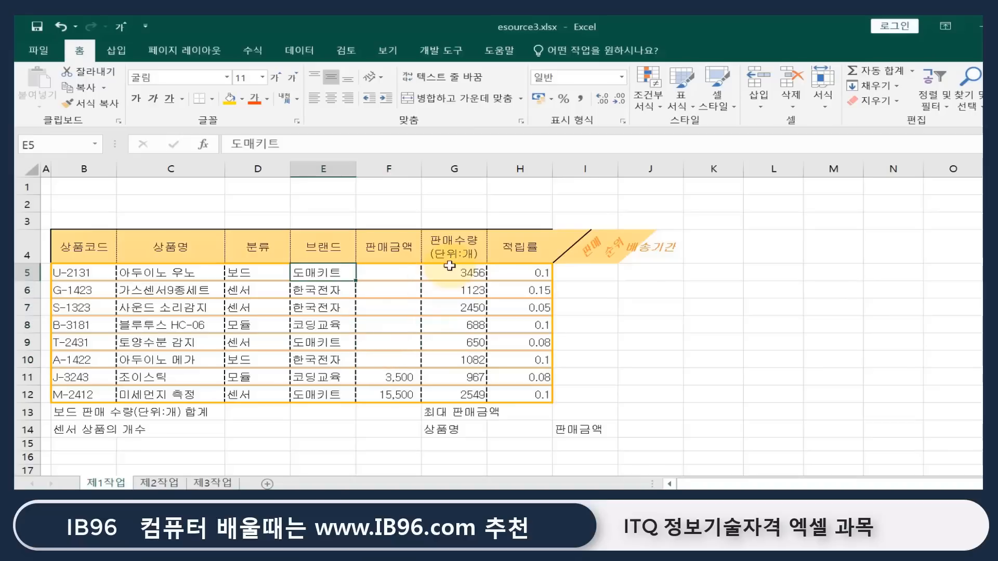
# Step: Enter 23888, 4448 and 28888 in cells F5, F6 and F7
pyautogui.press('Right')
pyautogui.write('23')
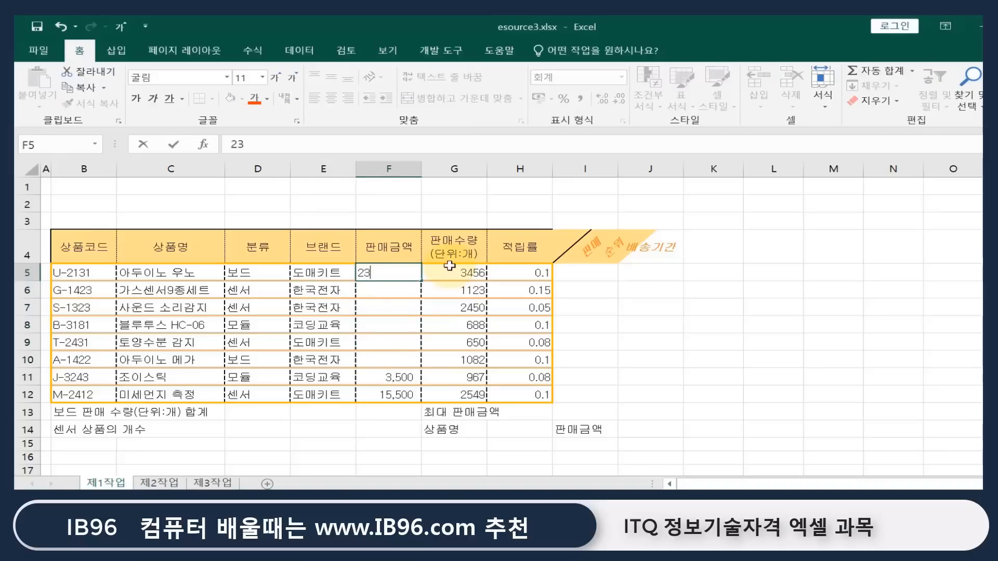
pyautogui.press('Return')
pyautogui.write('4448')
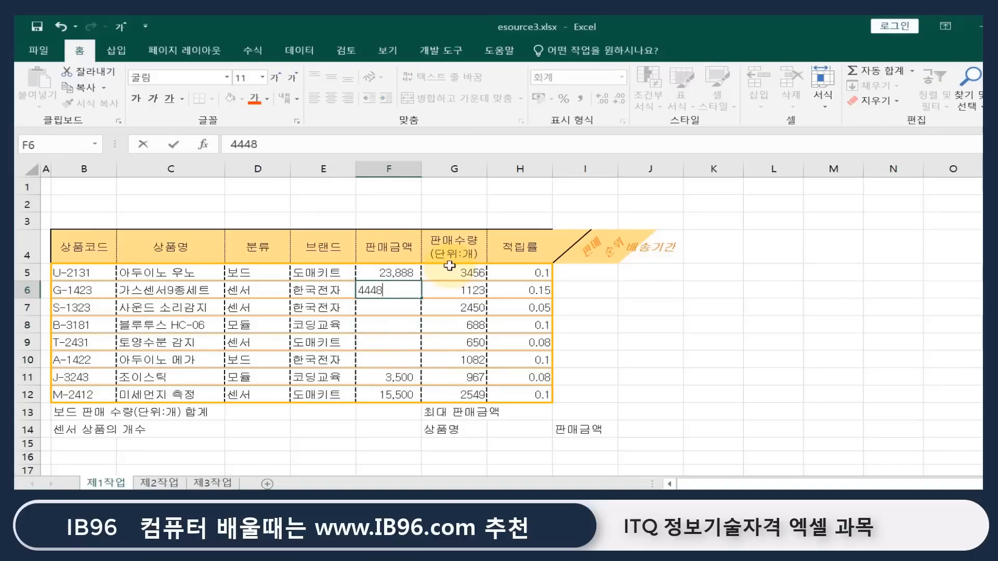
pyautogui.press('Return')
pyautogui.write('28888')
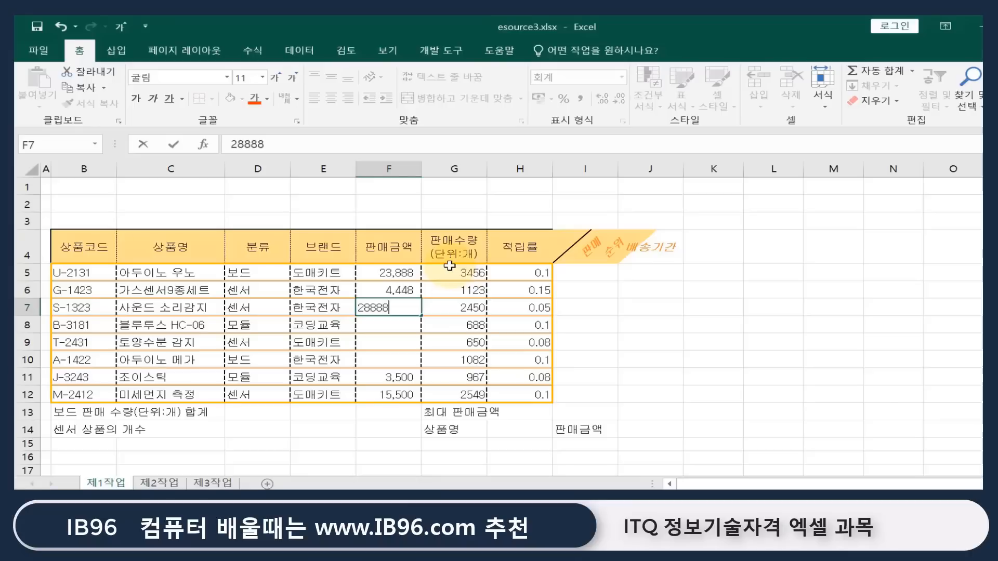
pyautogui.press('Return')
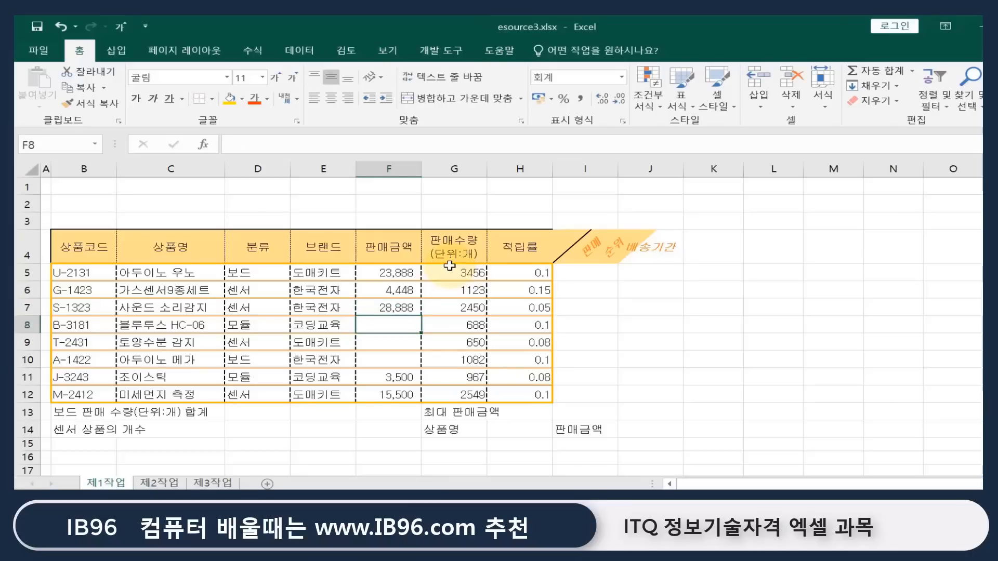
# Step: Replace the value in cell F7 with 40000
pyautogui.press('Up')
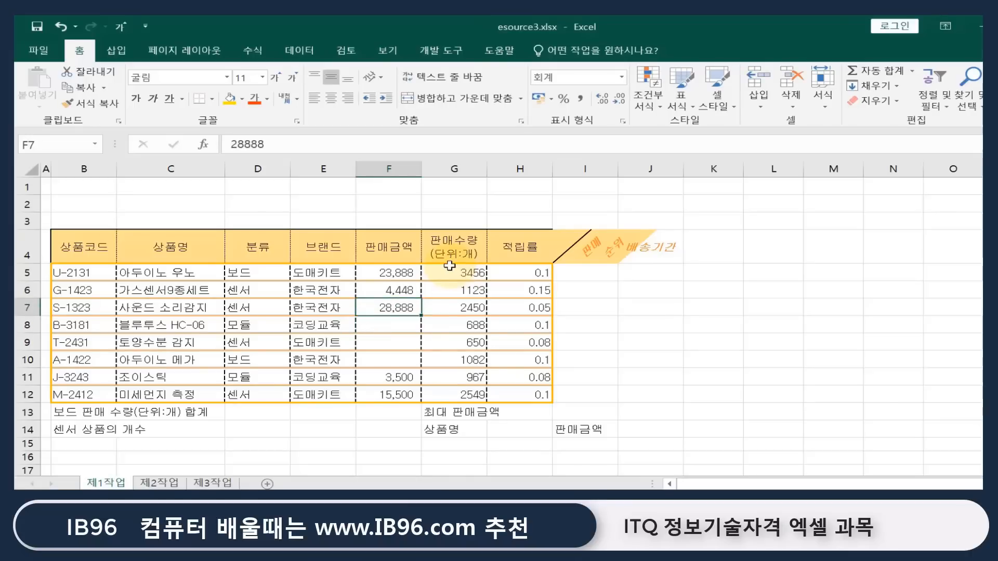
pyautogui.press('Delete')
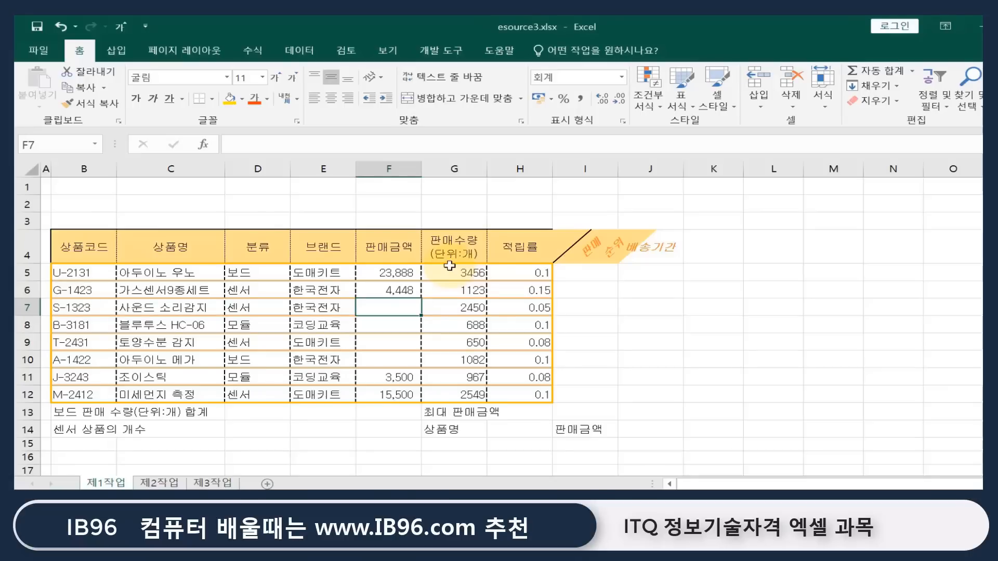
pyautogui.write('40000')
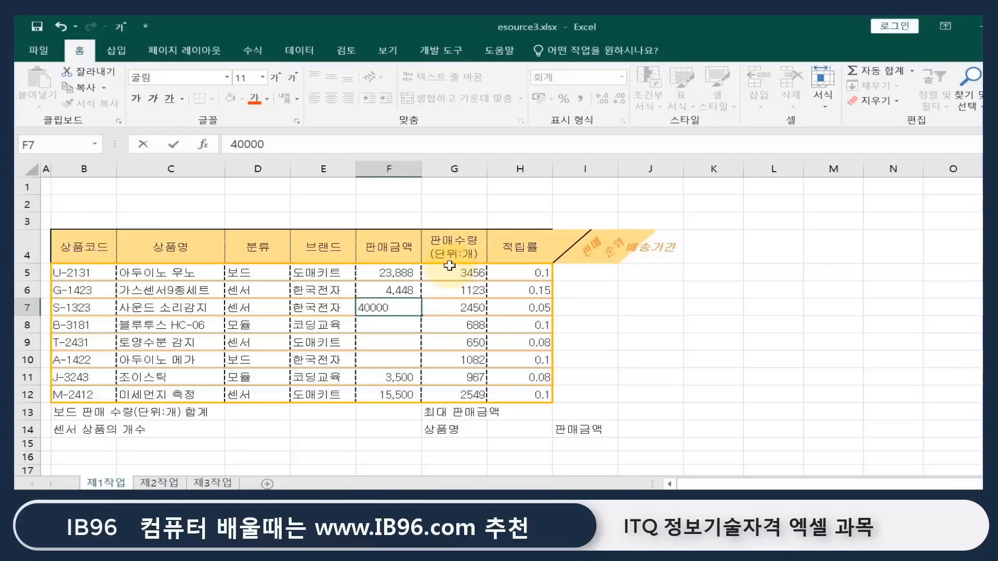
pyautogui.press('Return')
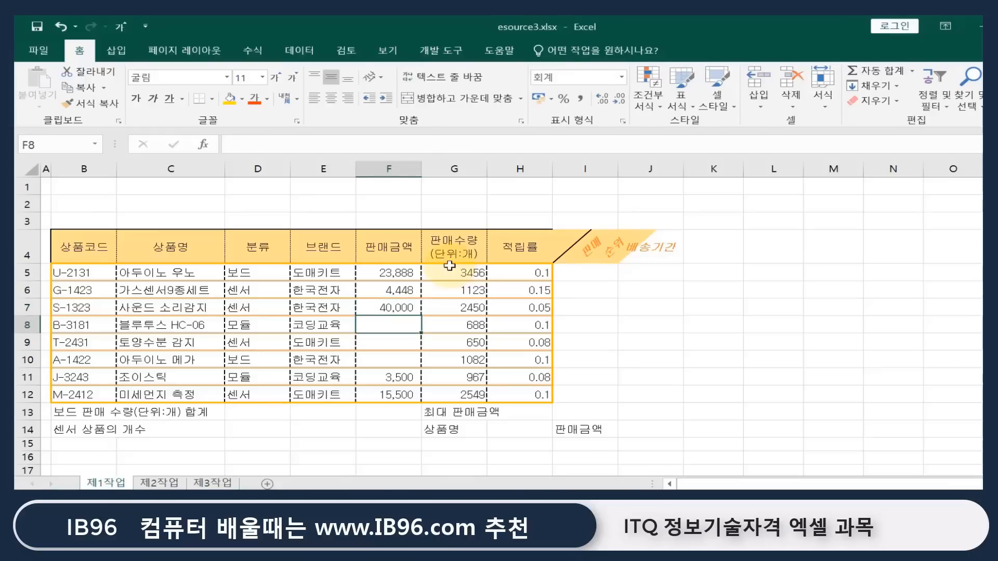
pyautogui.press('Up')
pyautogui.press('Up')
pyautogui.press('Up')
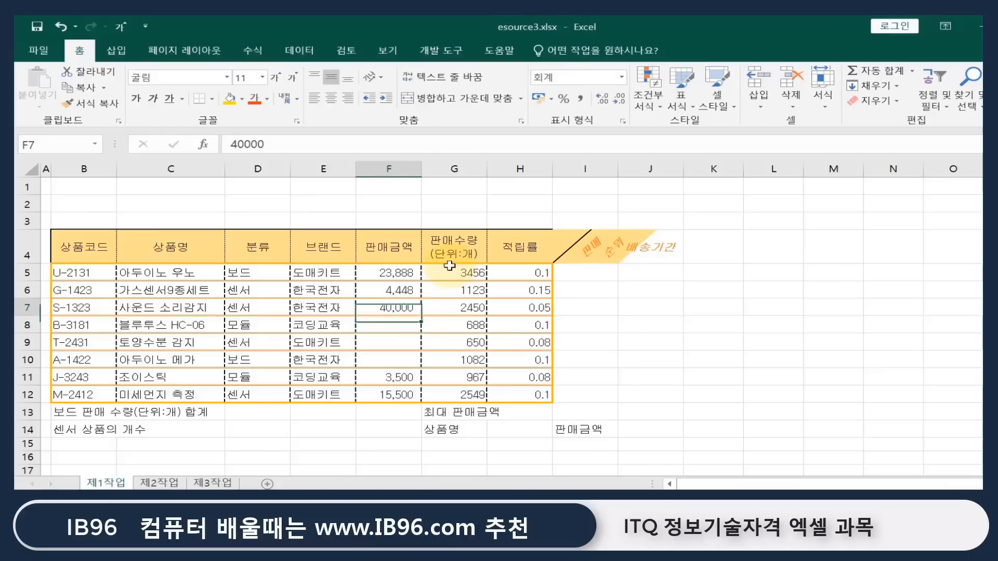
# Step: Clear only the formats (서식 지우기) from cells F4:J12, and undo the clearing
pyautogui.moveTo(387, 248); pyautogui.dragTo(678, 396)
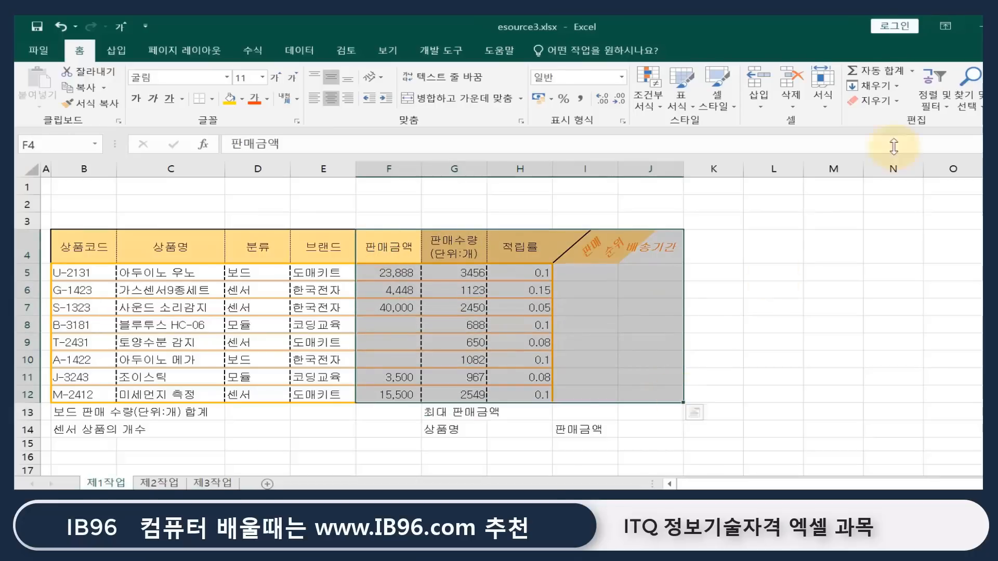
pyautogui.click(875, 102)
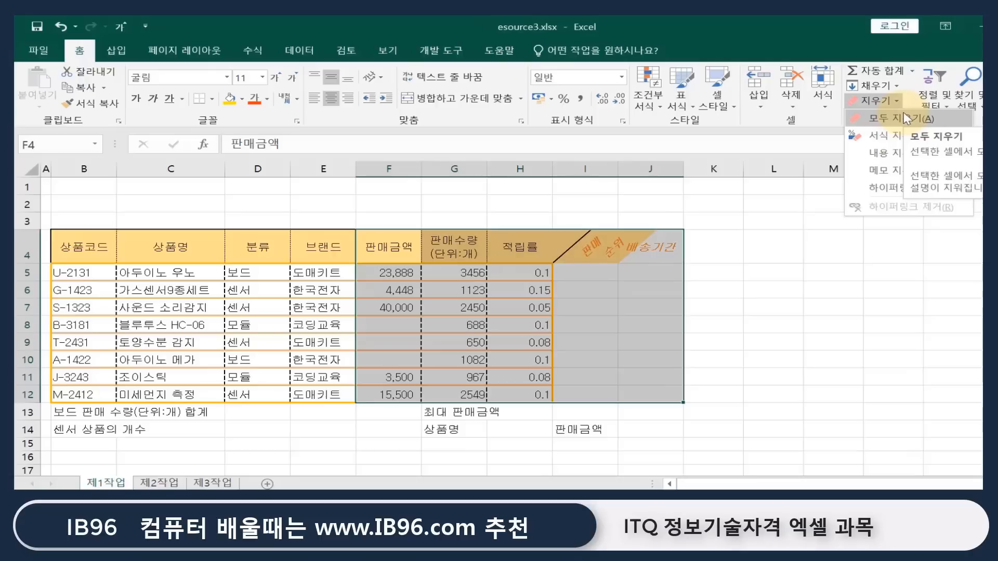
pyautogui.click(883, 136)
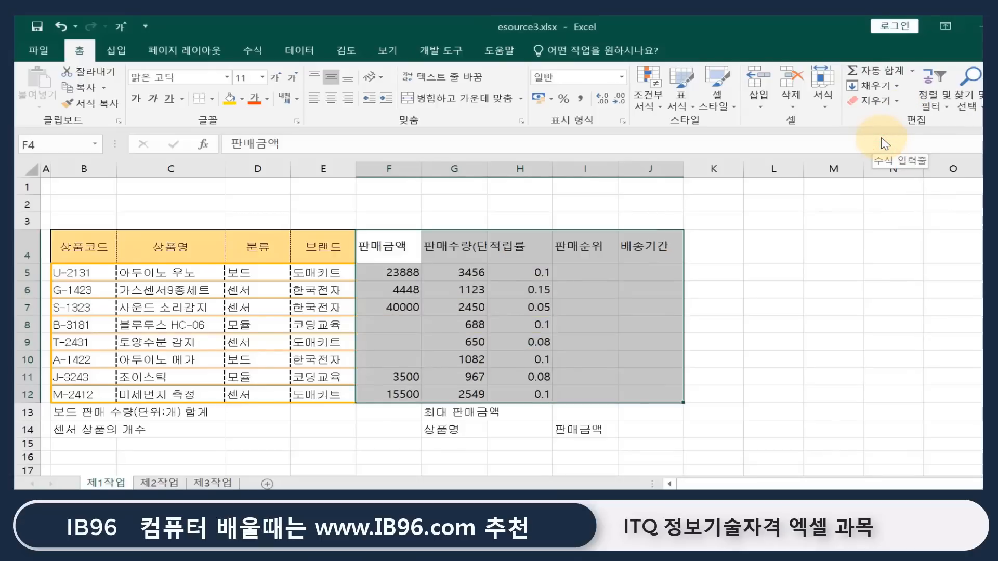
pyautogui.hotkey('ctrl', 'z')
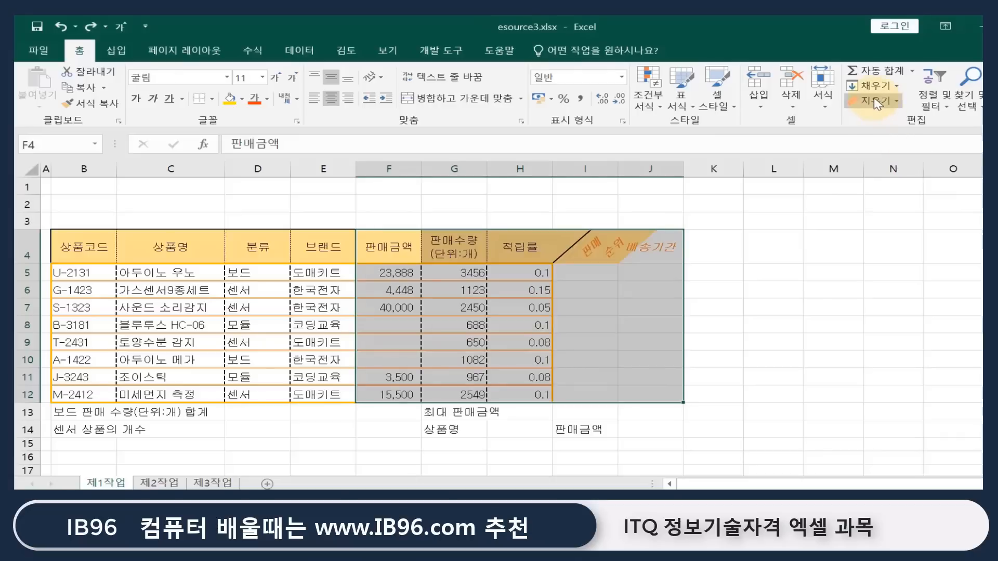
# Step: Clear only the contents (내용 지우기) from cells F4:J12, and undo the clearing
pyautogui.click(875, 101)
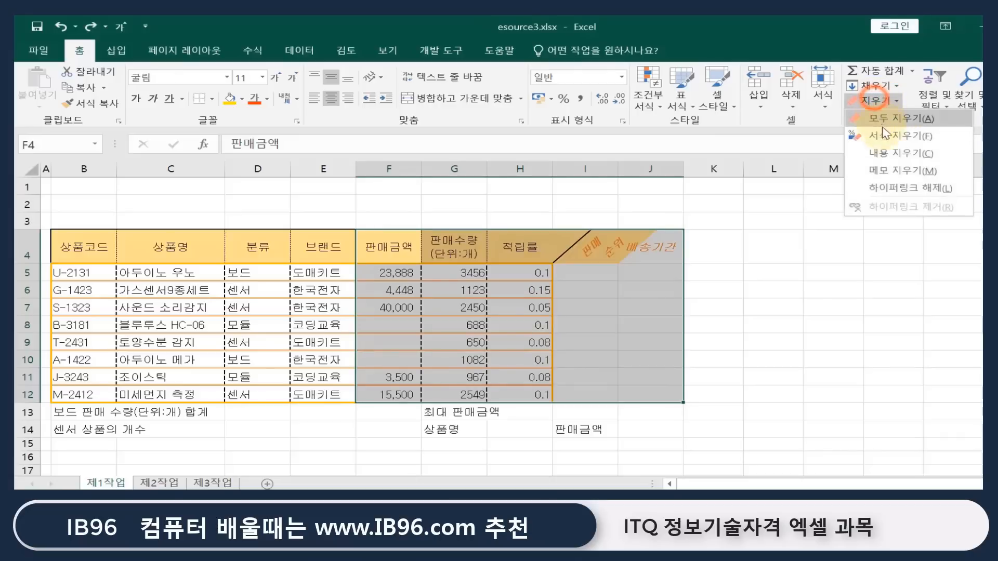
pyautogui.click(896, 154)
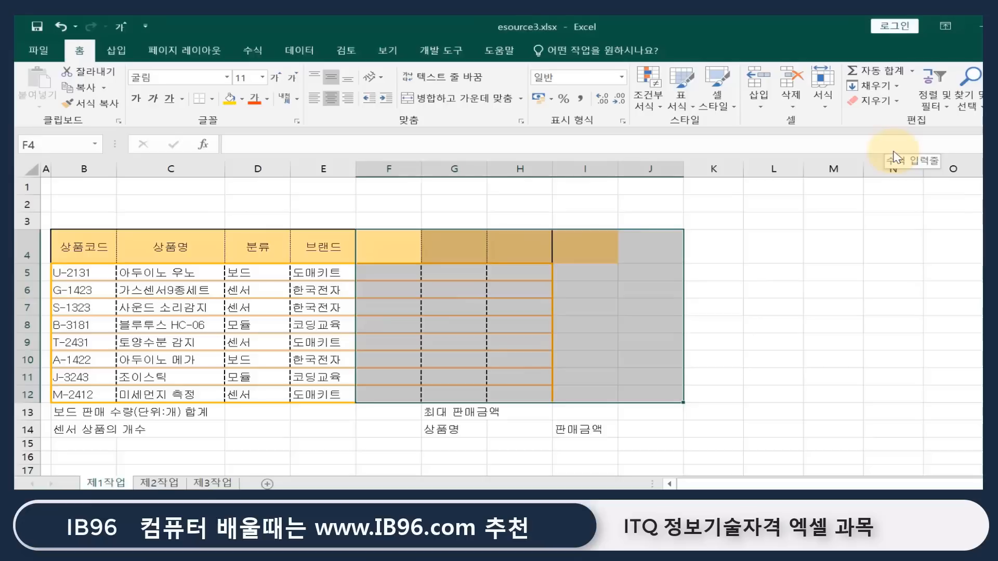
pyautogui.hotkey('ctrl', 'z')
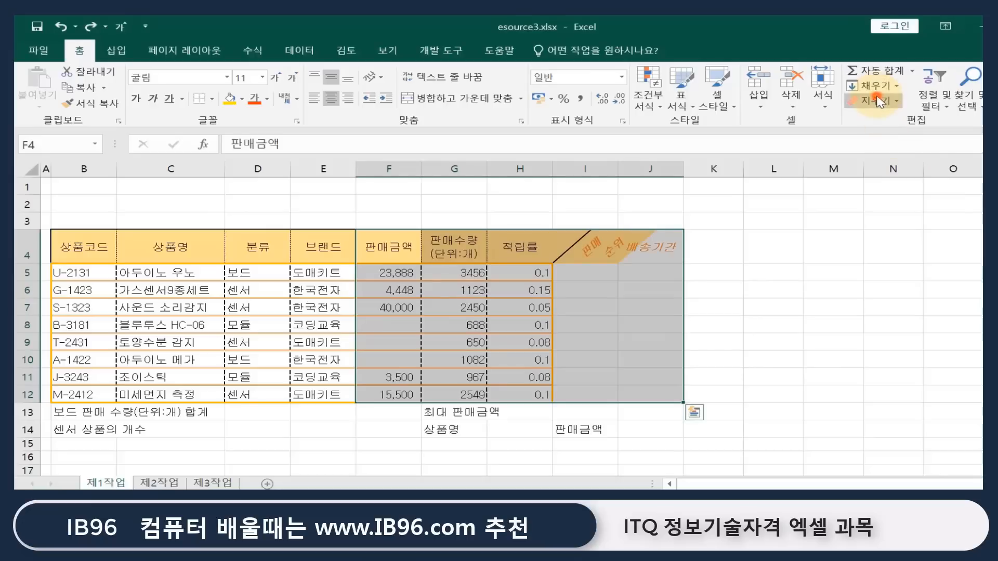
pyautogui.click(875, 100)
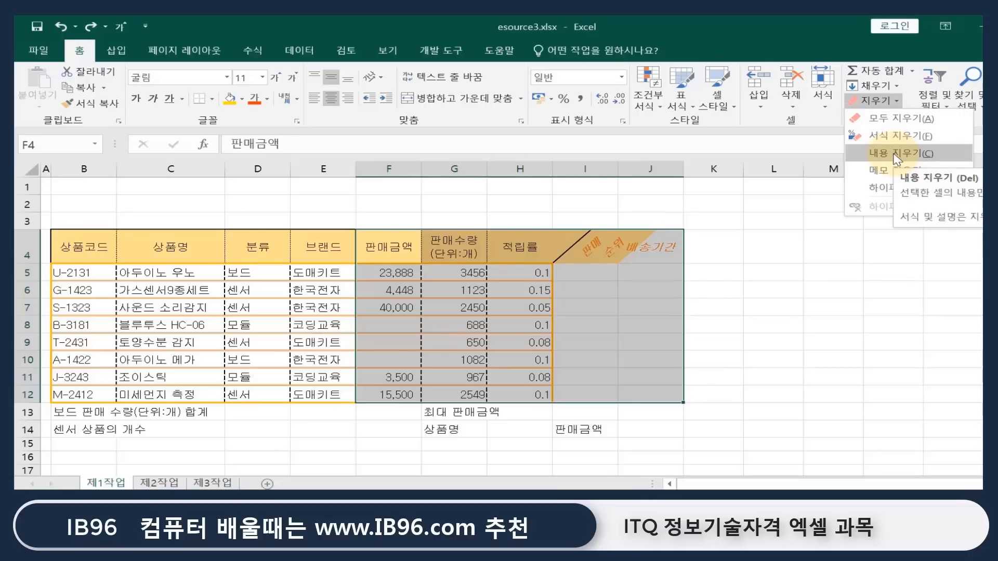
pyautogui.click(474, 272)
pyautogui.click(473, 287)
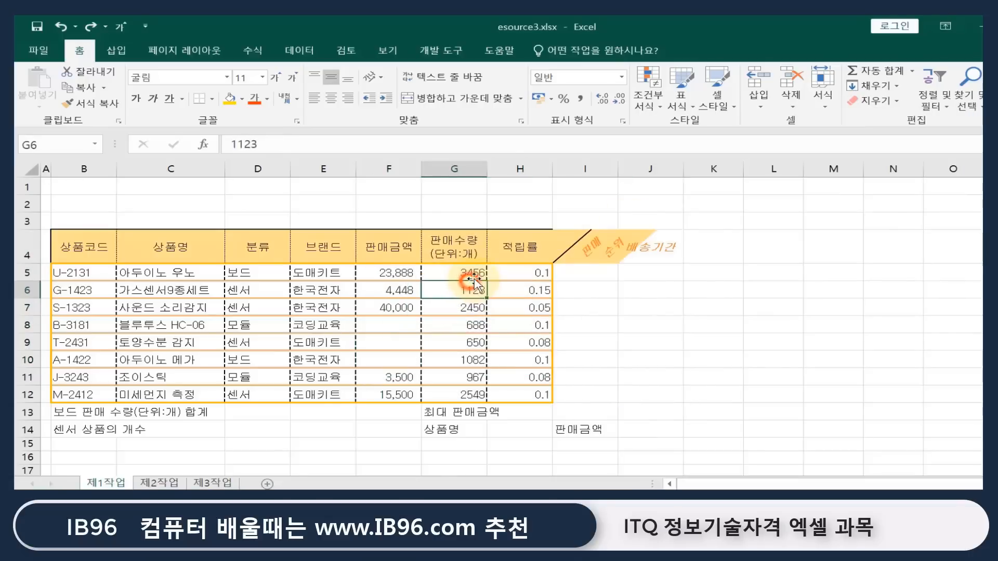
# Step: Apply the percent style to the 적립률 values in cells H5:H12
pyautogui.moveTo(469, 272); pyautogui.dragTo(470, 379)
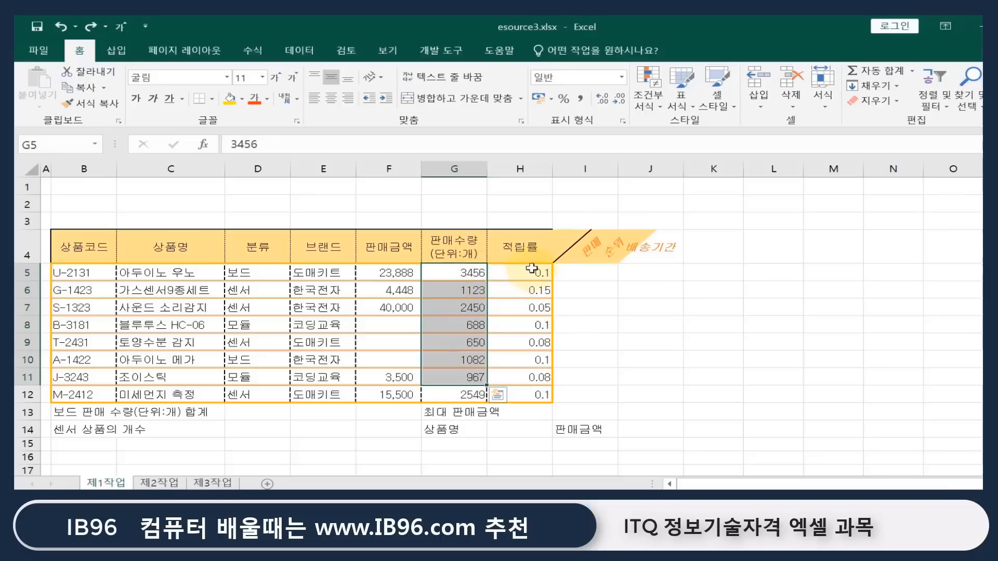
pyautogui.moveTo(531, 268); pyautogui.dragTo(530, 392)
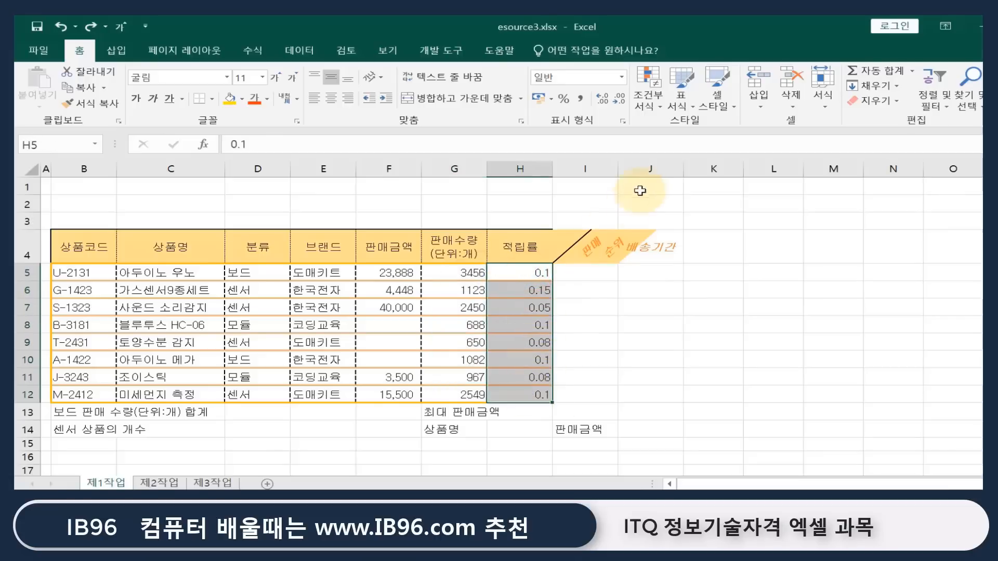
pyautogui.click(574, 101)
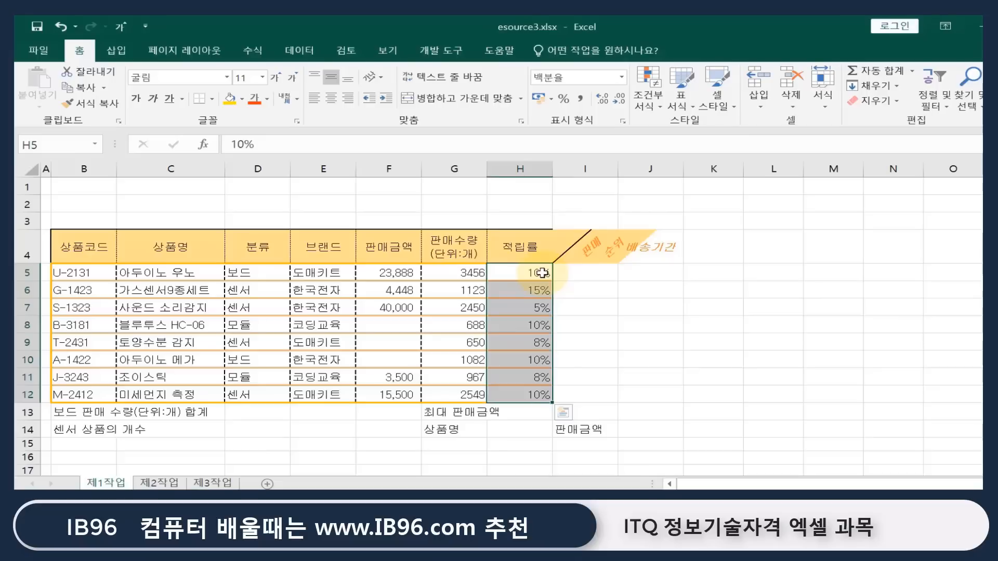
# Step: Increase the 적립률 percentages in H5:H12 to three decimal places, and reduce them back to zero decimals
pyautogui.click(604, 100)
pyautogui.click(605, 101)
pyautogui.click(605, 101)
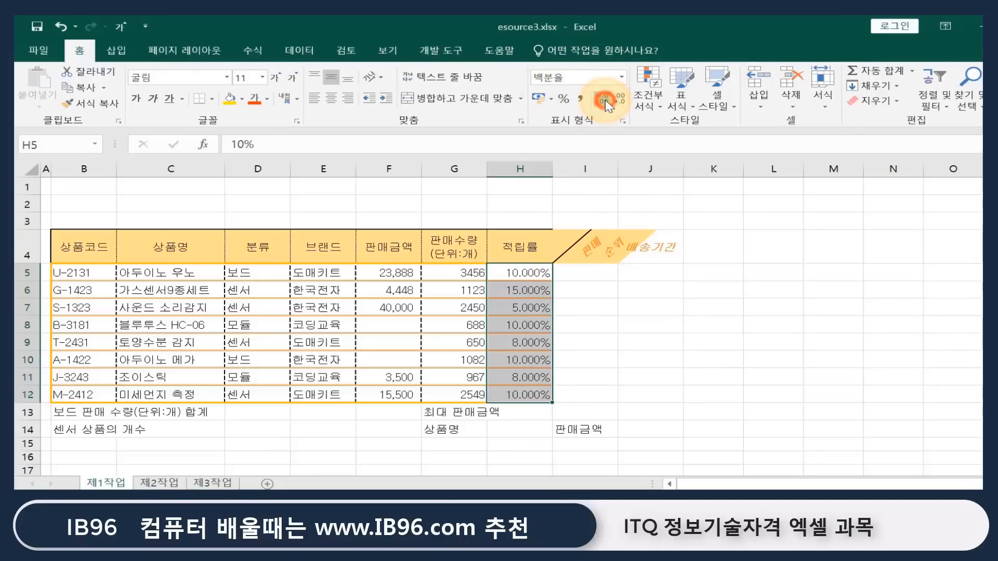
pyautogui.click(618, 104)
pyautogui.click(618, 104)
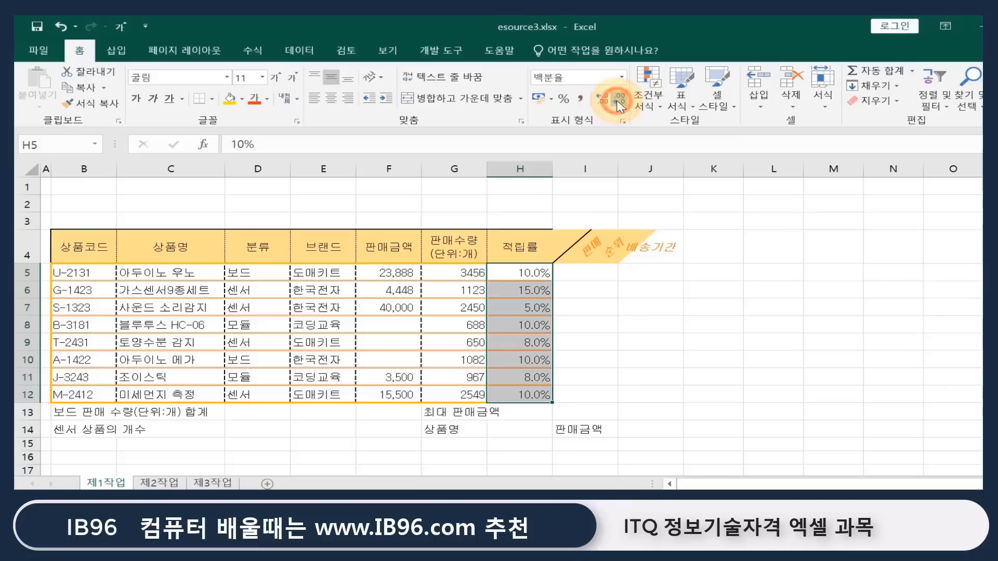
pyautogui.click(619, 105)
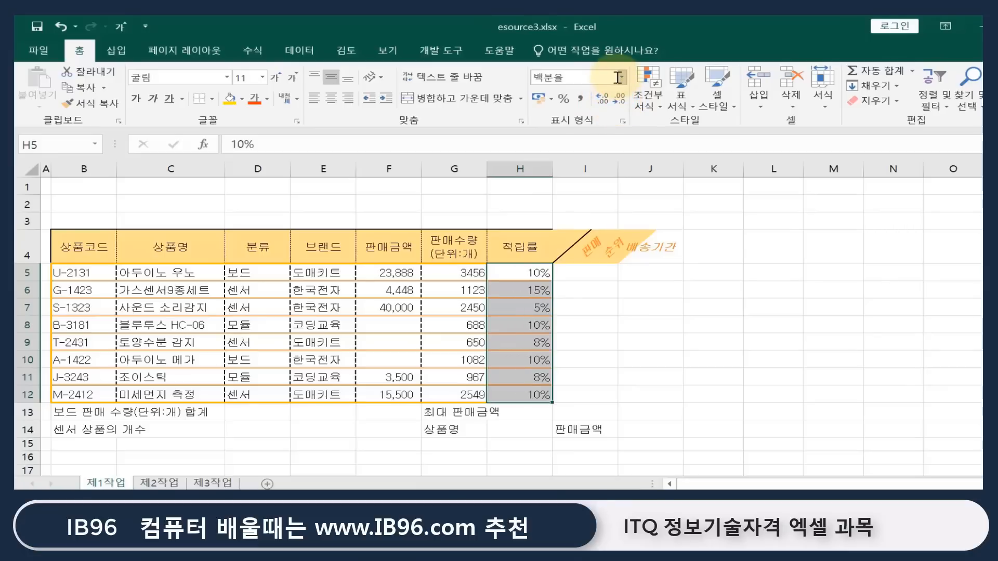
# Step: Format the 판매수량 cells G5:G12 as currency (통화), and switch them to the accounting format (회계)
pyautogui.click(617, 78)
pyautogui.click(622, 77)
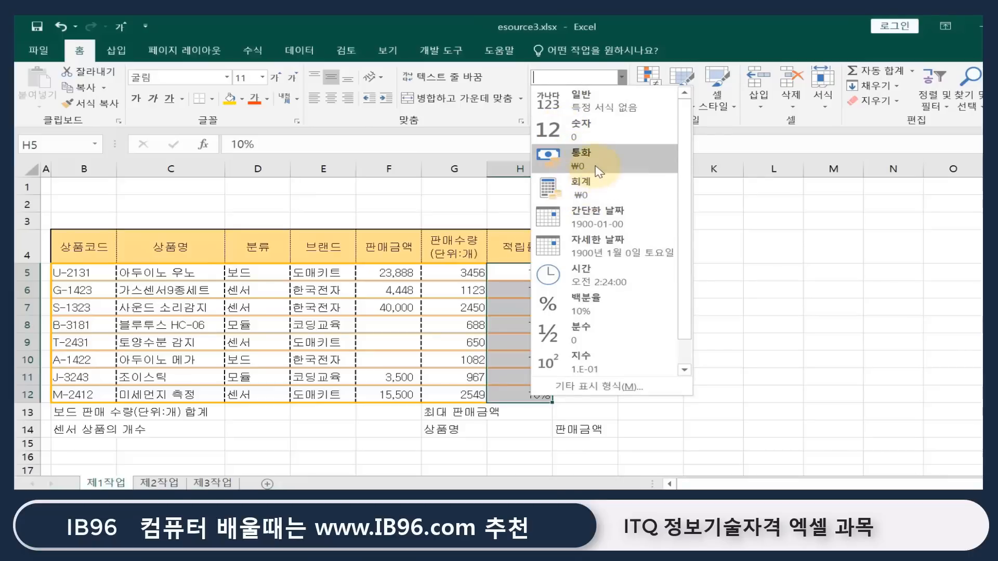
pyautogui.click(467, 271)
pyautogui.moveTo(467, 271); pyautogui.dragTo(467, 396)
pyautogui.click(622, 79)
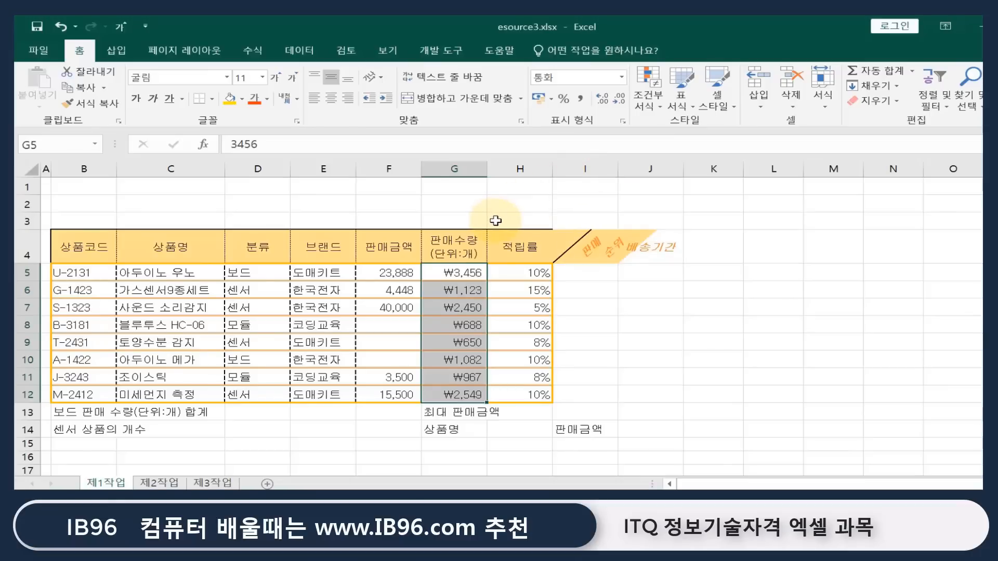
pyautogui.click(623, 77)
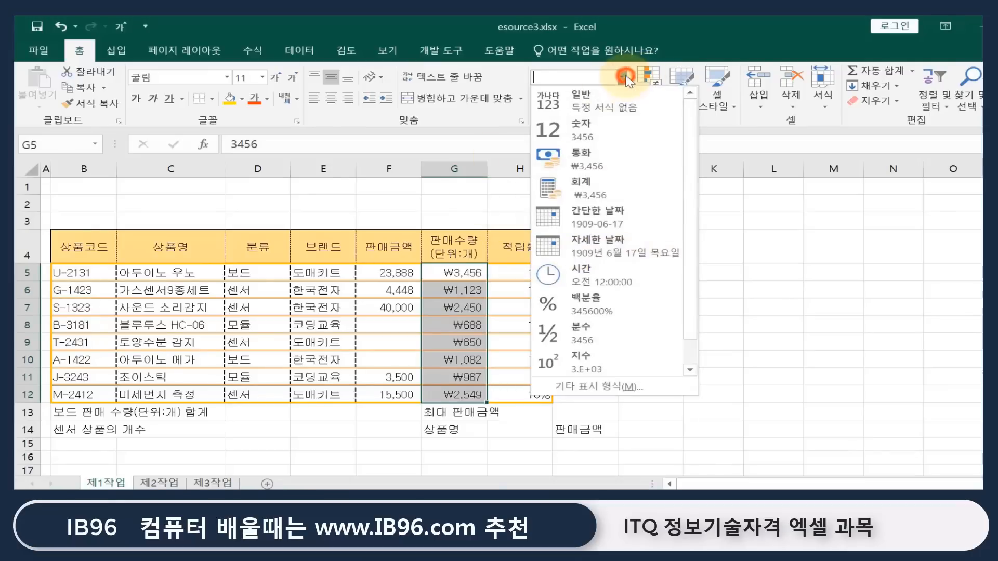
pyautogui.click(588, 188)
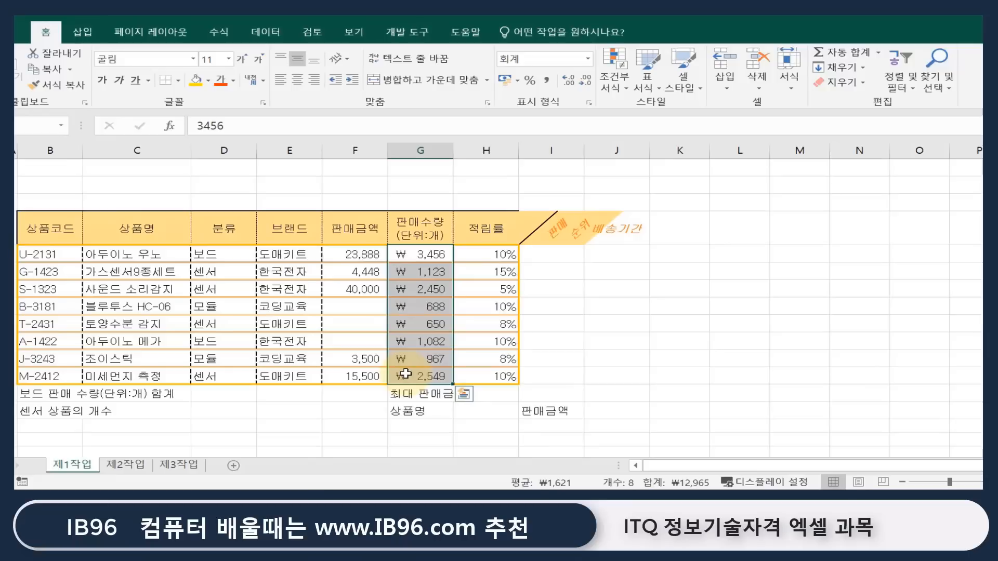
# Step: Set cells G5:G12 to the 숫자 format with 0 decimals, thousands separators and negatives in red parentheses
pyautogui.hotkey('ctrl', '1')
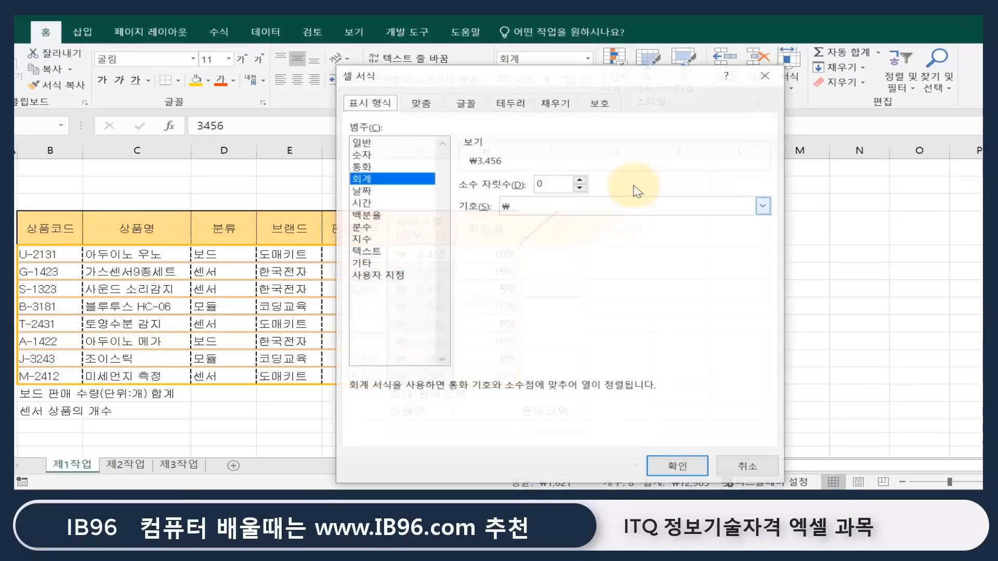
pyautogui.moveTo(586, 77); pyautogui.dragTo(853, 97)
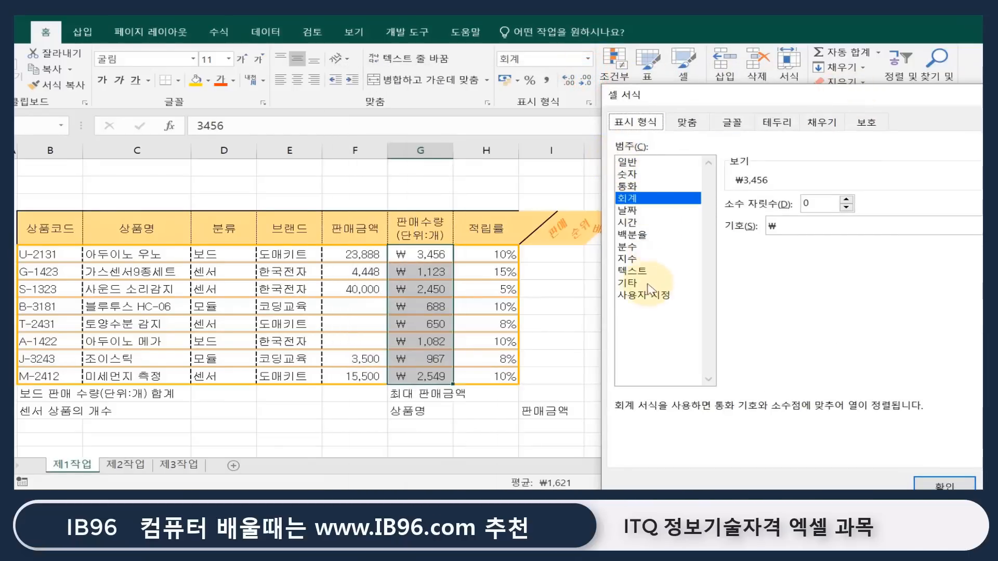
pyautogui.click(627, 174)
pyautogui.click(632, 222)
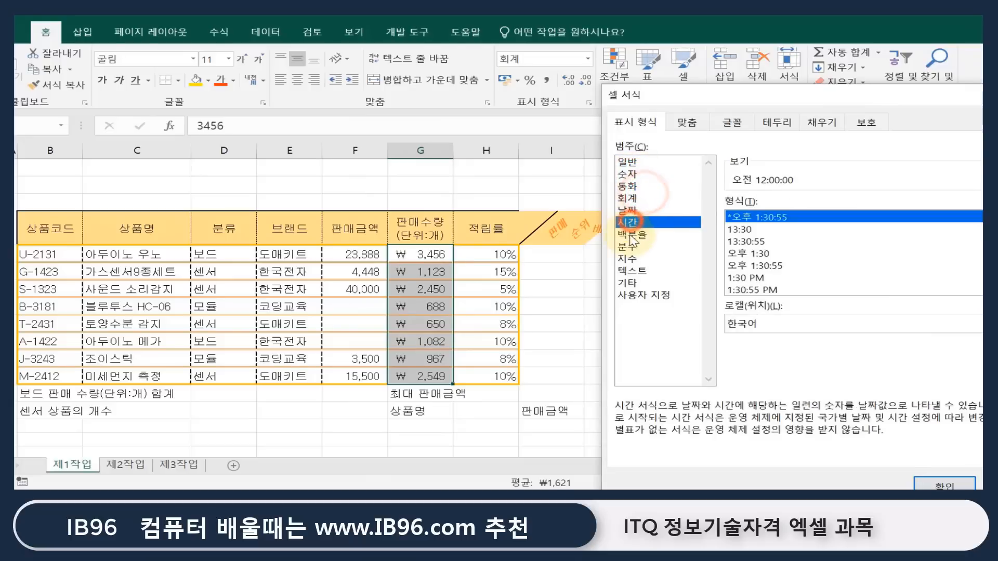
pyautogui.click(630, 175)
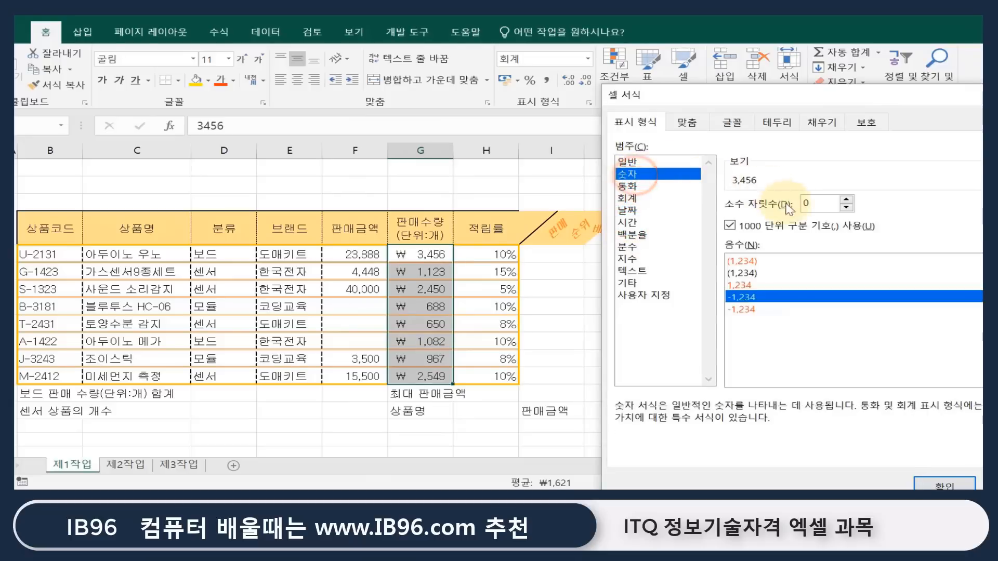
pyautogui.click(748, 260)
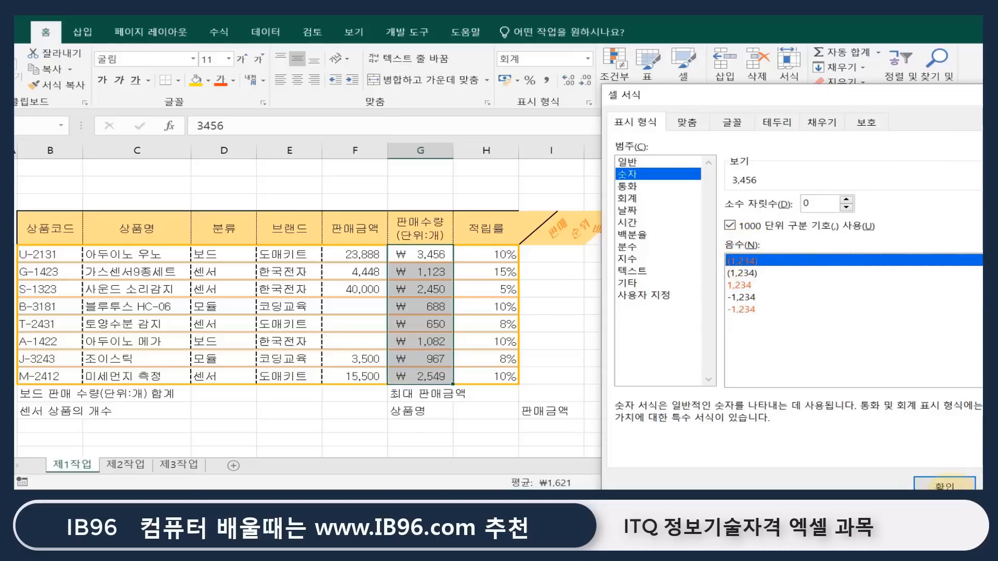
pyautogui.click(945, 484)
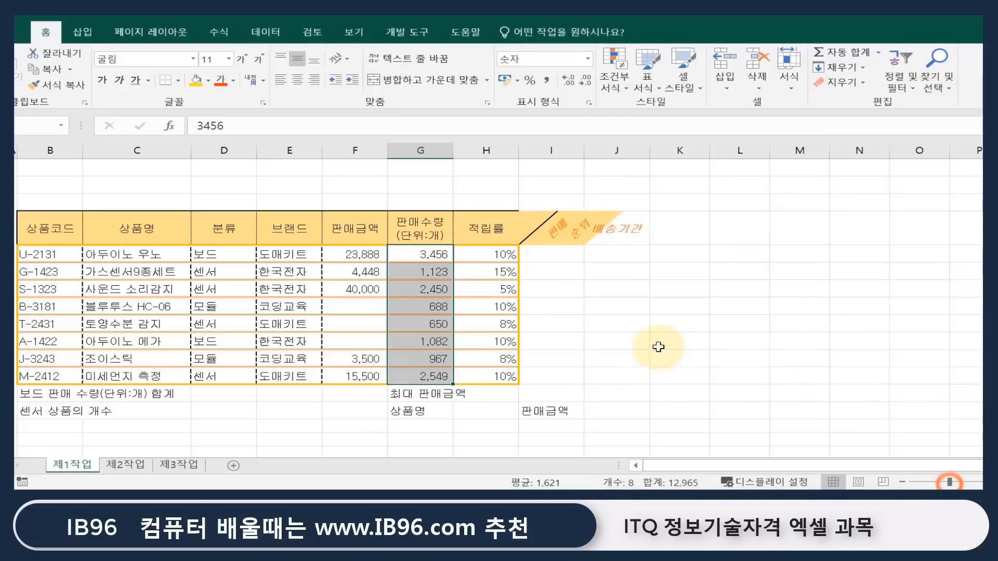
# Step: Enter -90000 in the first 판매수량 cell, G5
pyautogui.click(424, 253)
pyautogui.write('-90000')
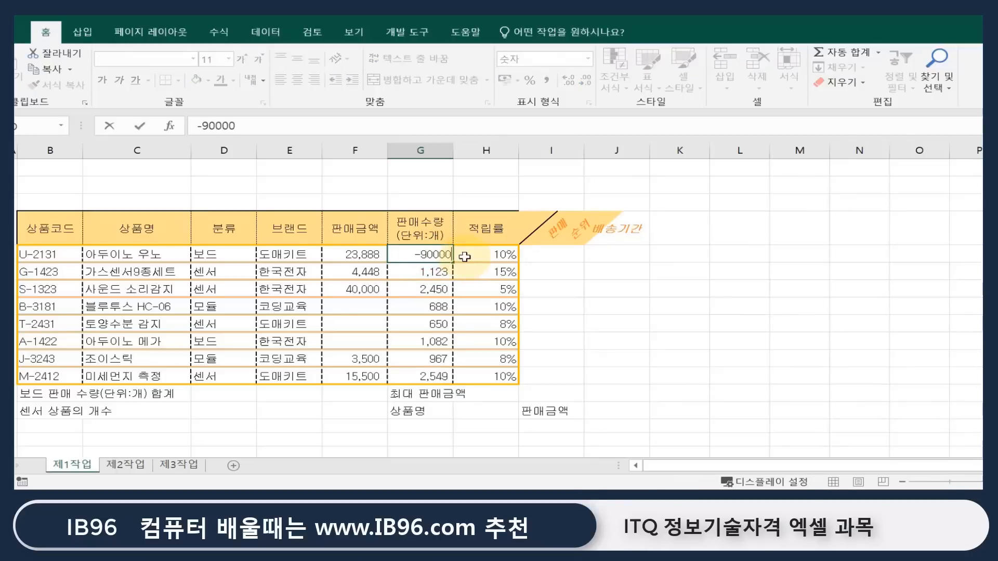
pyautogui.press('Return')
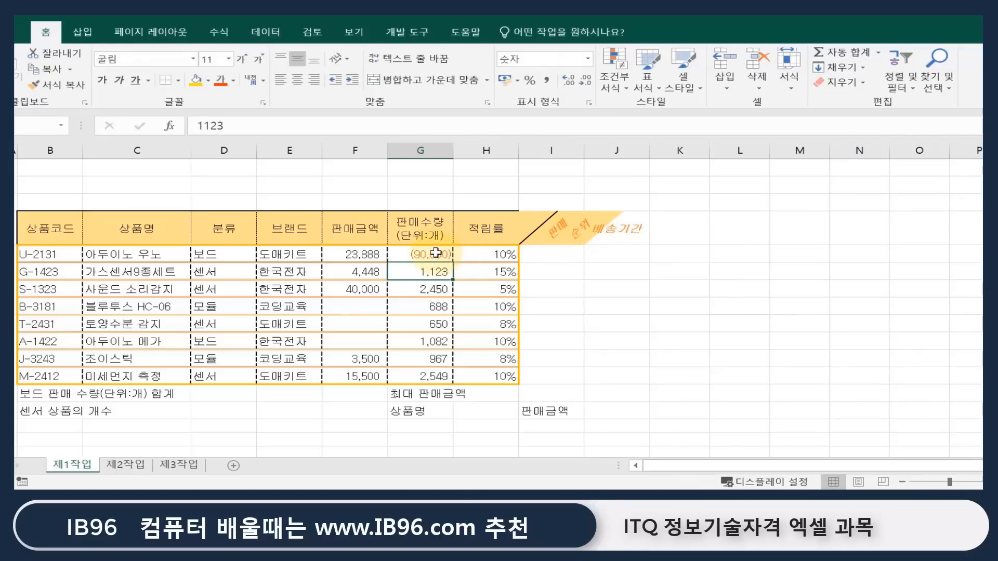
# Step: Preview the 통화, 회계 and 날짜 format categories for cells G5:G12, and cancel without applying them
pyautogui.moveTo(432, 254); pyautogui.dragTo(416, 371)
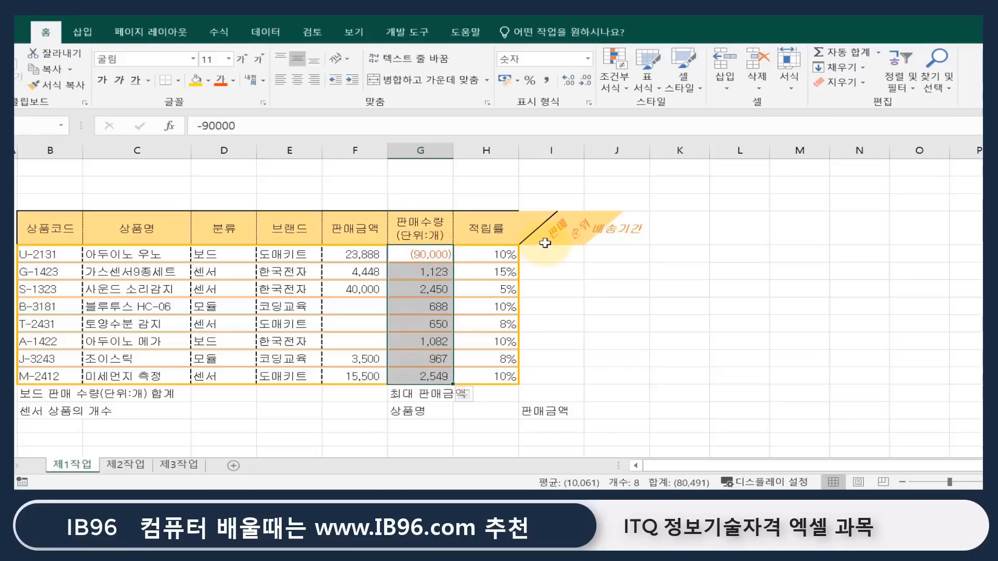
pyautogui.hotkey('ctrl', '1')
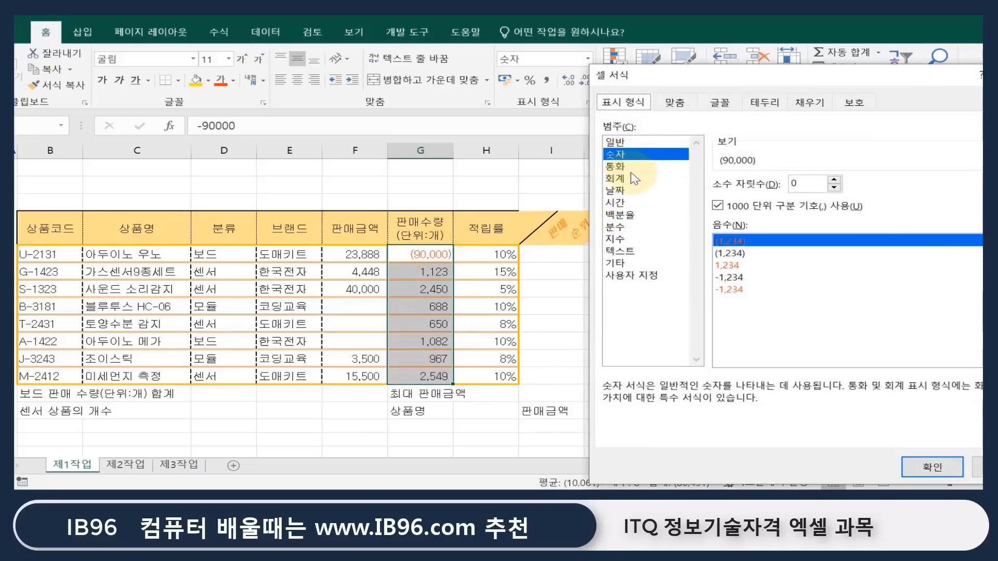
pyautogui.click(619, 165)
pyautogui.click(623, 179)
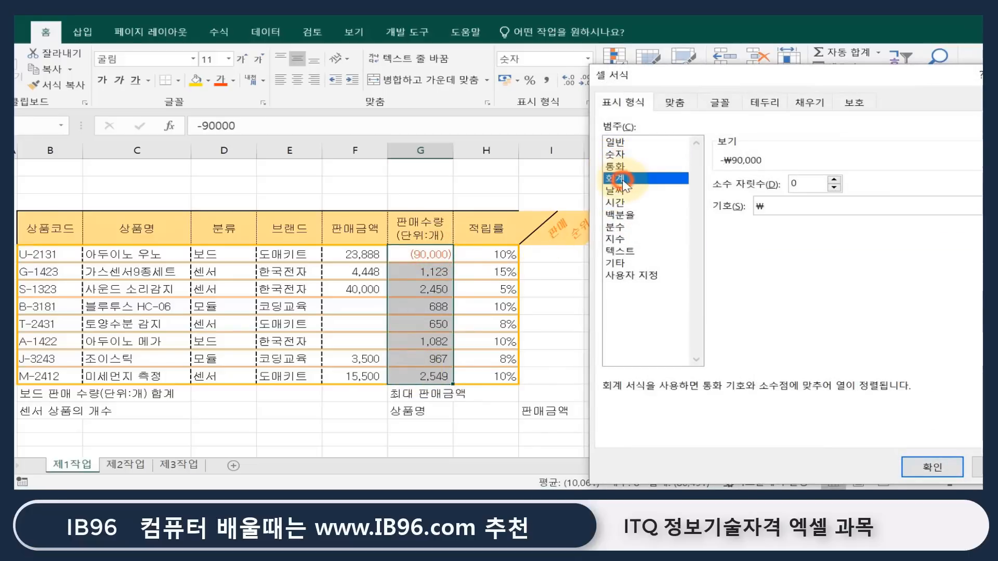
pyautogui.click(623, 190)
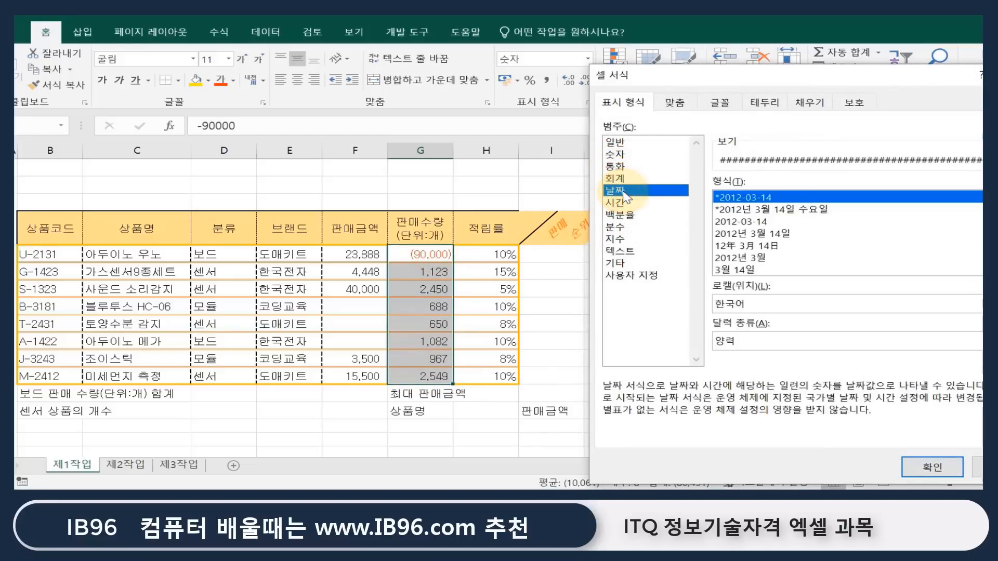
pyautogui.press('Escape')
# Step: Enter the date 2021-12-31 in cell J6 and autofit the width of column J
pyautogui.click(652, 275)
pyautogui.click(625, 276)
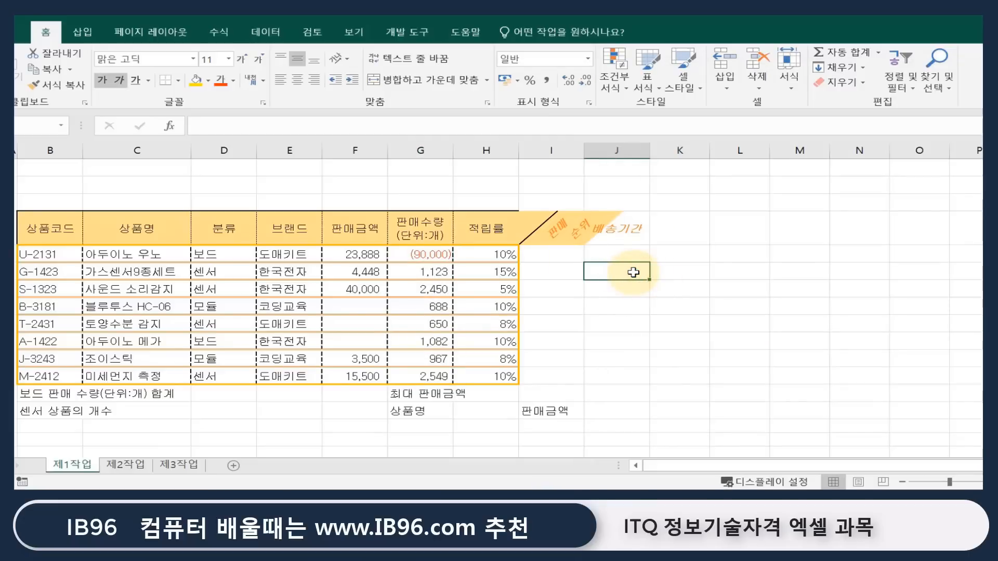
pyautogui.write('2021')
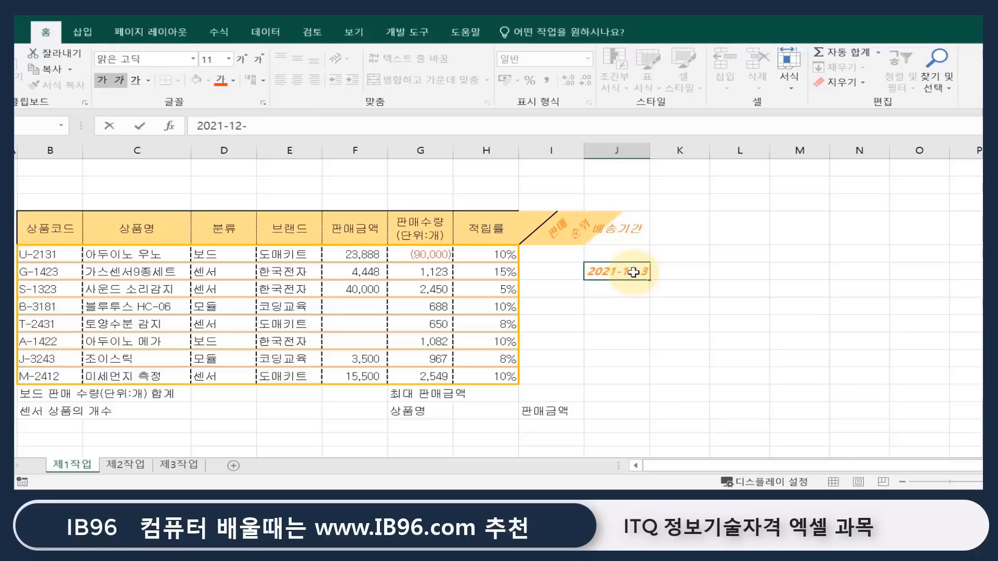
pyautogui.write('-12-31')
pyautogui.press('Return')
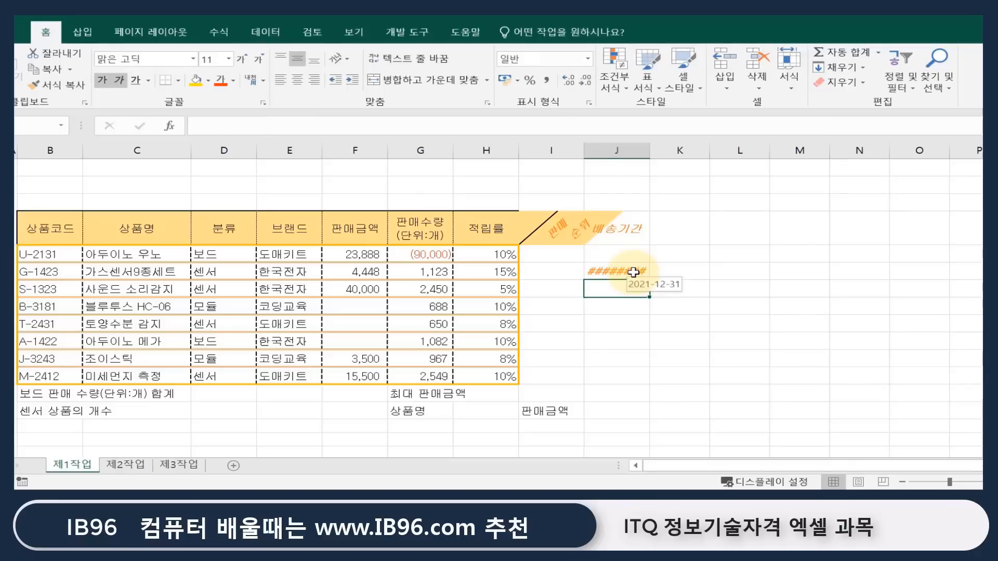
pyautogui.doubleClick(650, 151)
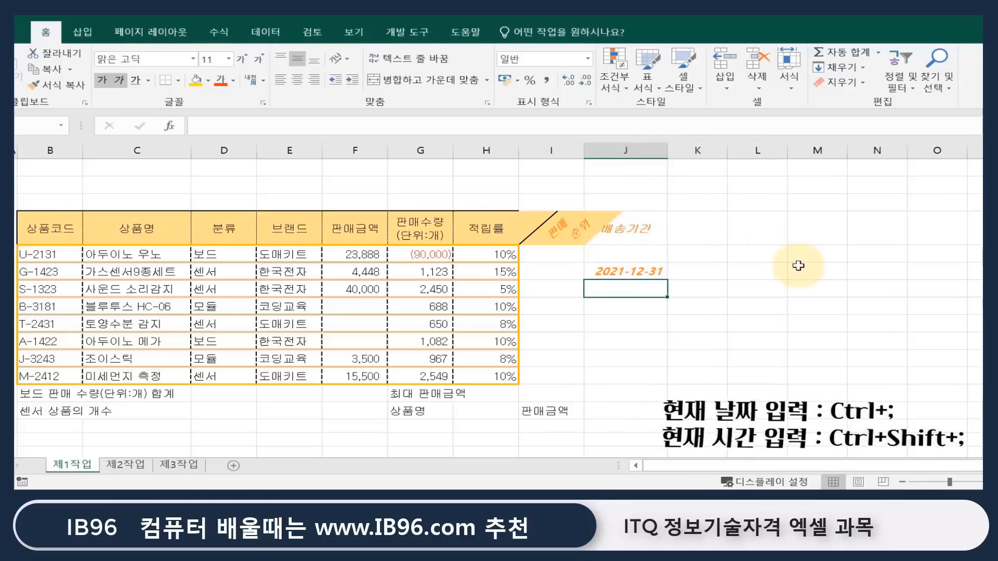
# Step: Insert the current date in cell J7
pyautogui.hotkey('ctrl', ';')
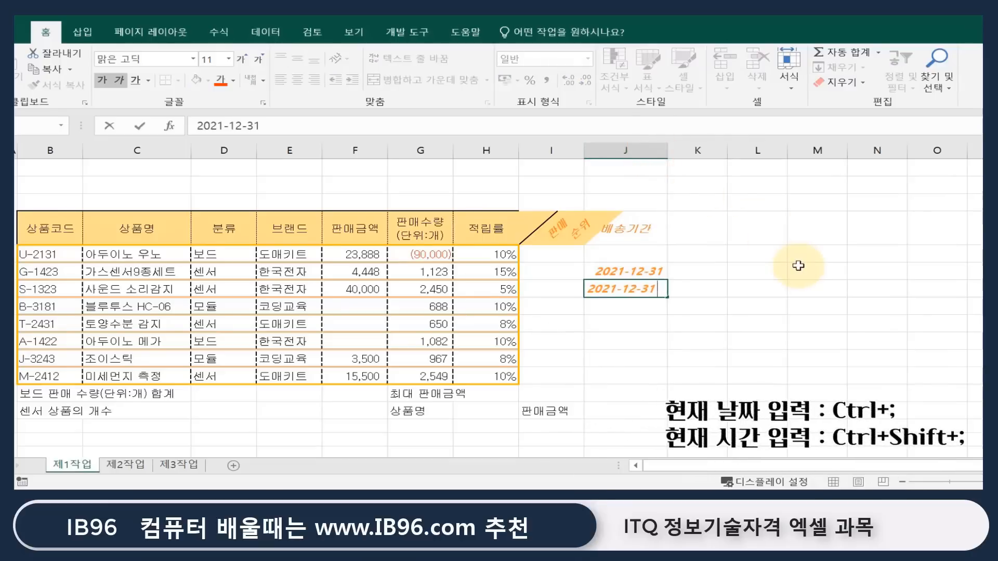
pyautogui.press('Return')
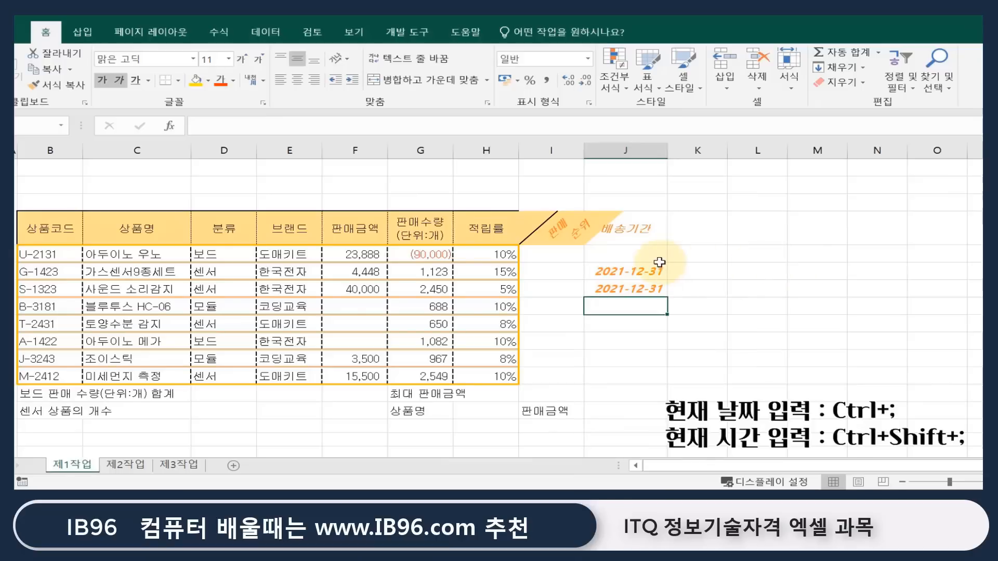
# Step: Format the dates in J6:J7 as long dates with weekday, using the *2012년 3월 14일 수요일 date type
pyautogui.moveTo(651, 268); pyautogui.dragTo(649, 285)
pyautogui.hotkey('ctrl', '1')
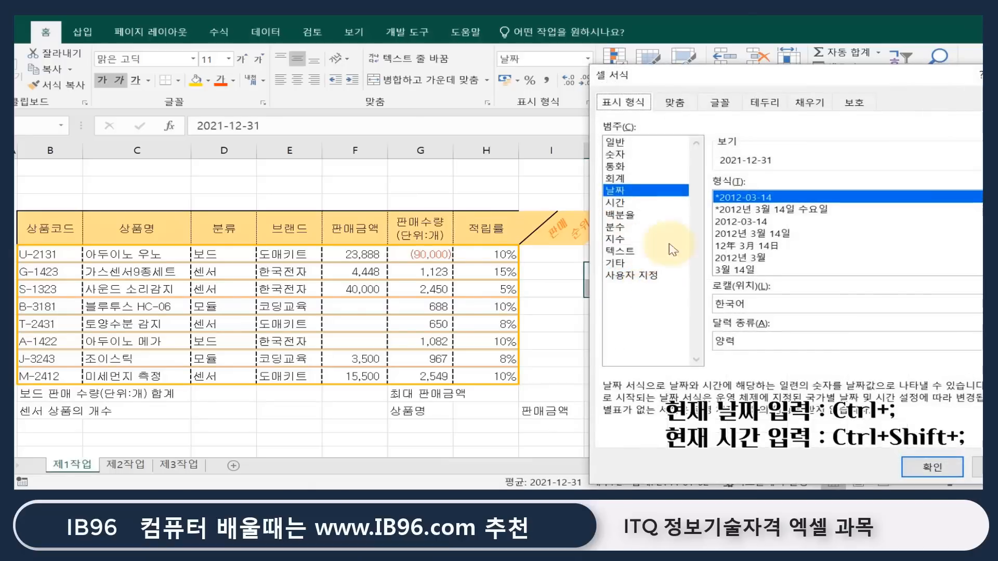
pyautogui.moveTo(562, 71); pyautogui.dragTo(218, 57)
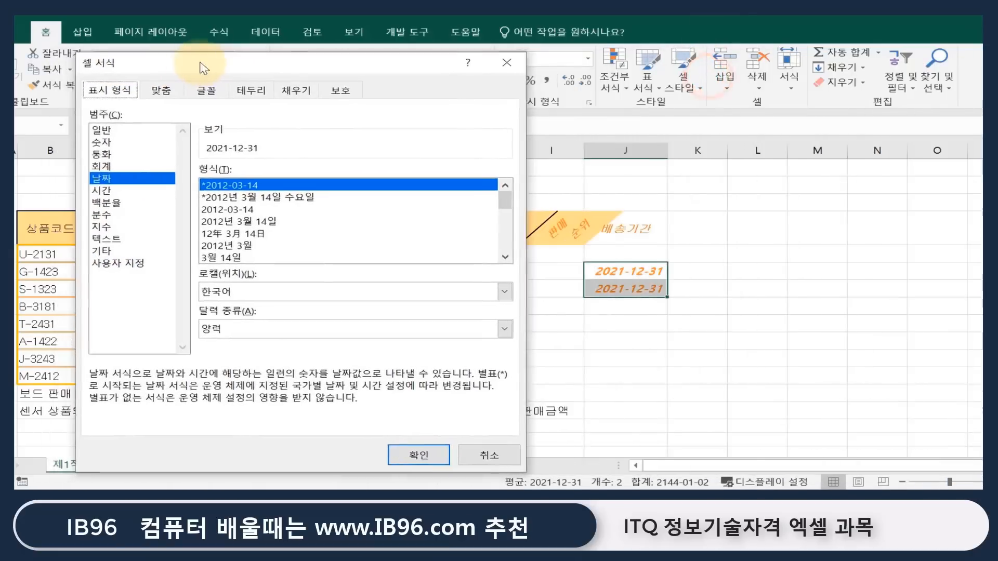
pyautogui.click(269, 191)
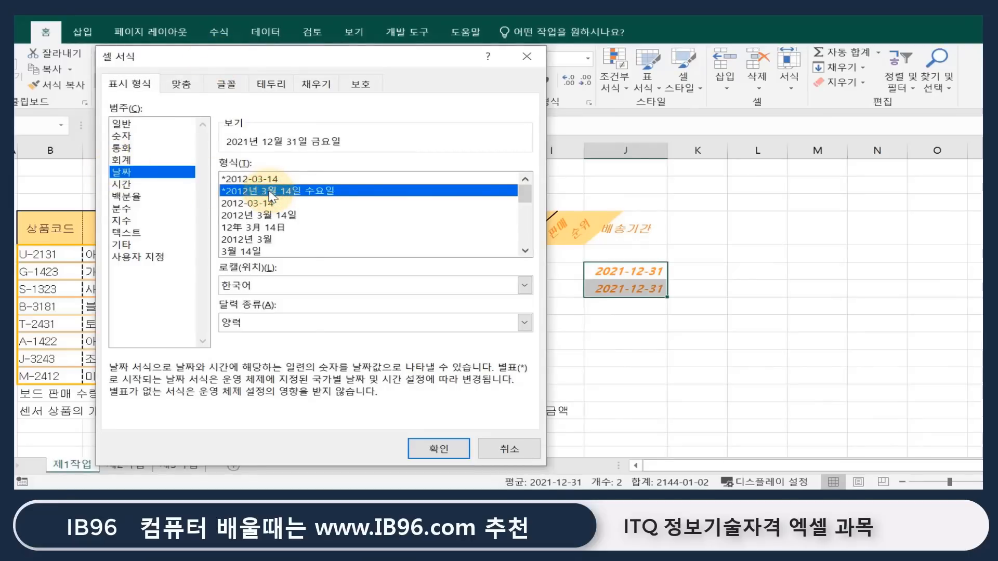
pyautogui.click(425, 450)
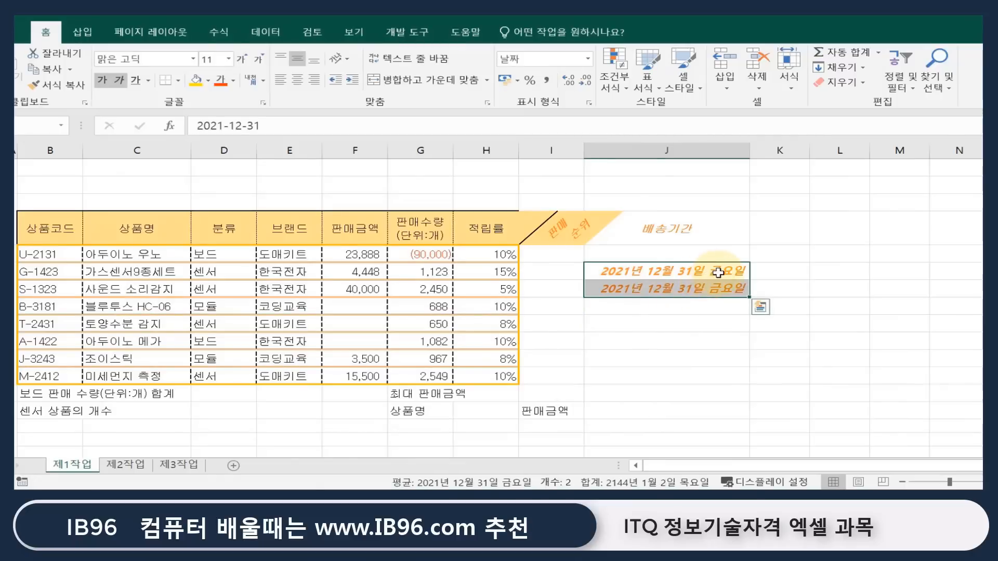
# Step: Inspect the underlying date in cell J6 and replace it with 3-5
pyautogui.click(711, 272)
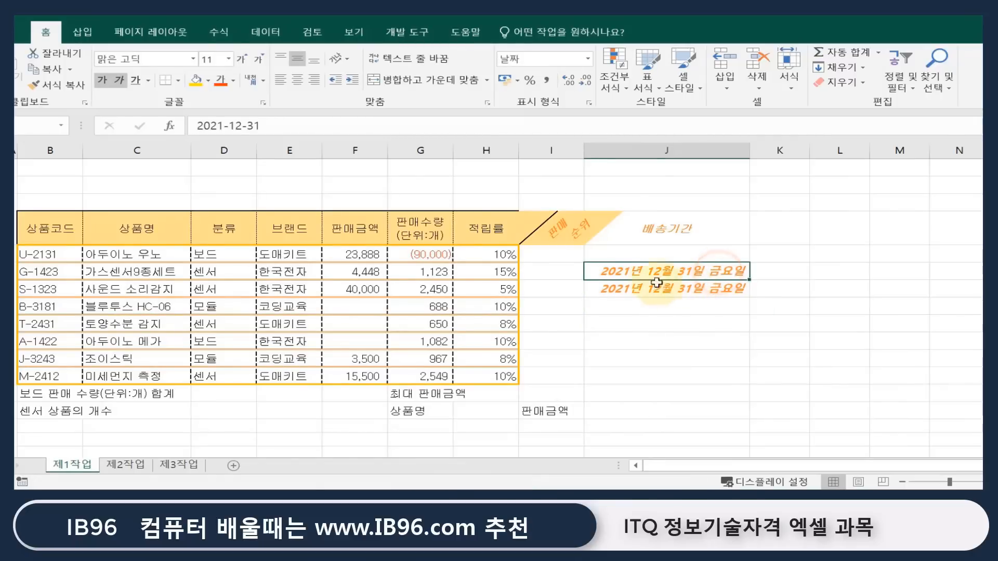
pyautogui.doubleClick(702, 271)
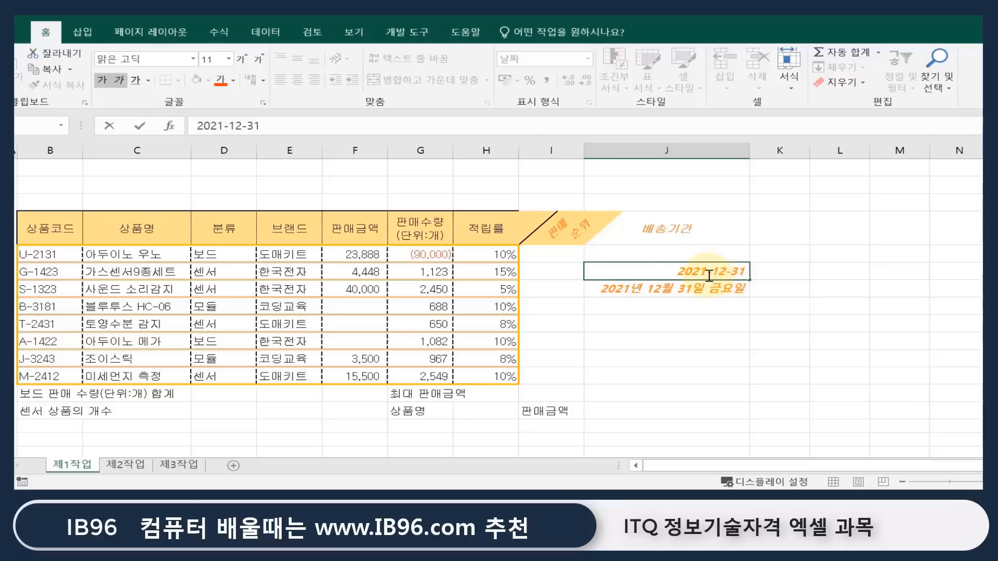
pyautogui.click(742, 281)
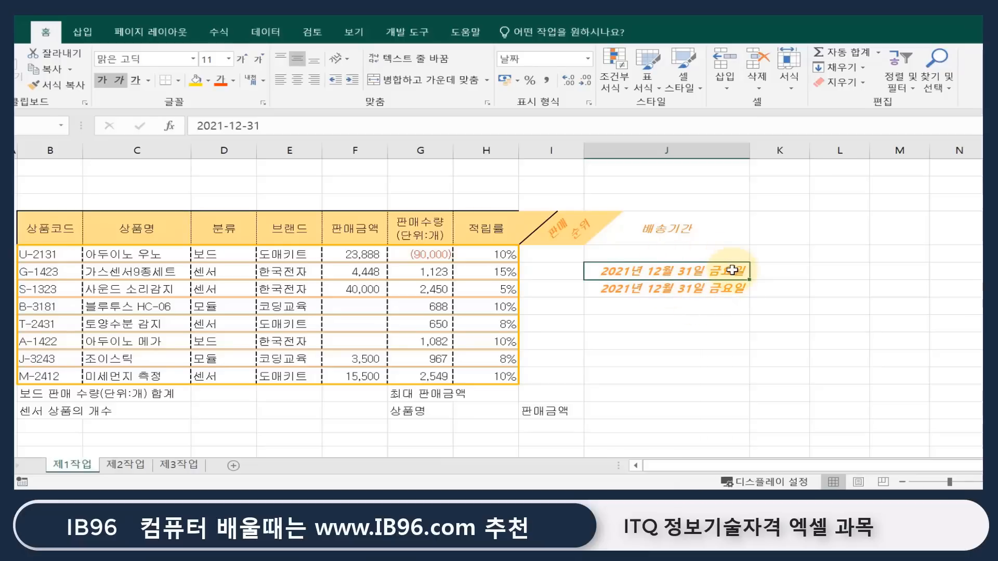
pyautogui.write('3-5')
pyautogui.press('Return')
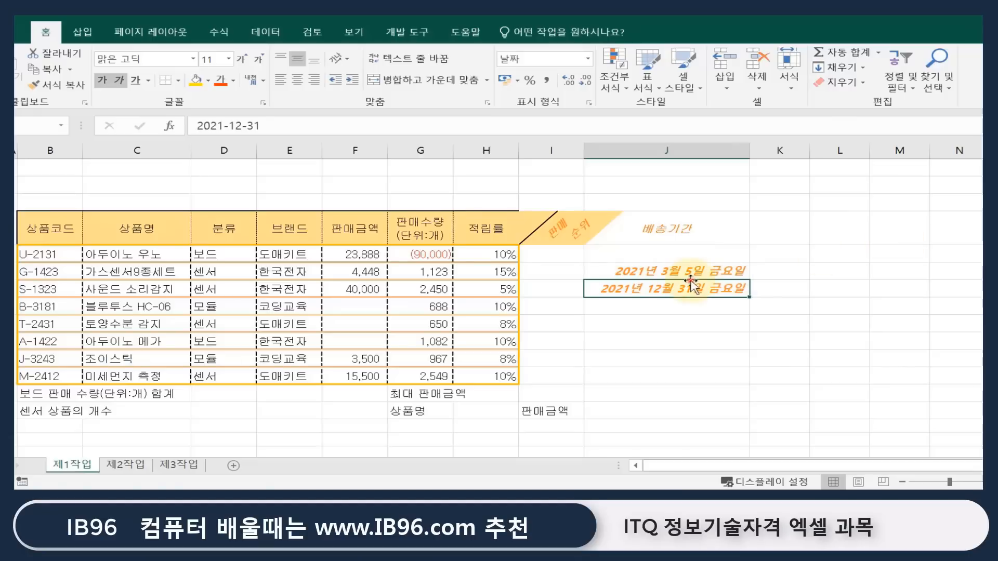
# Step: Preview the 시간, 백분율, 분수 and 지수 formats for the 적립률 value in H6, and apply the 텍스트 format
pyautogui.click(669, 294)
pyautogui.click(498, 266)
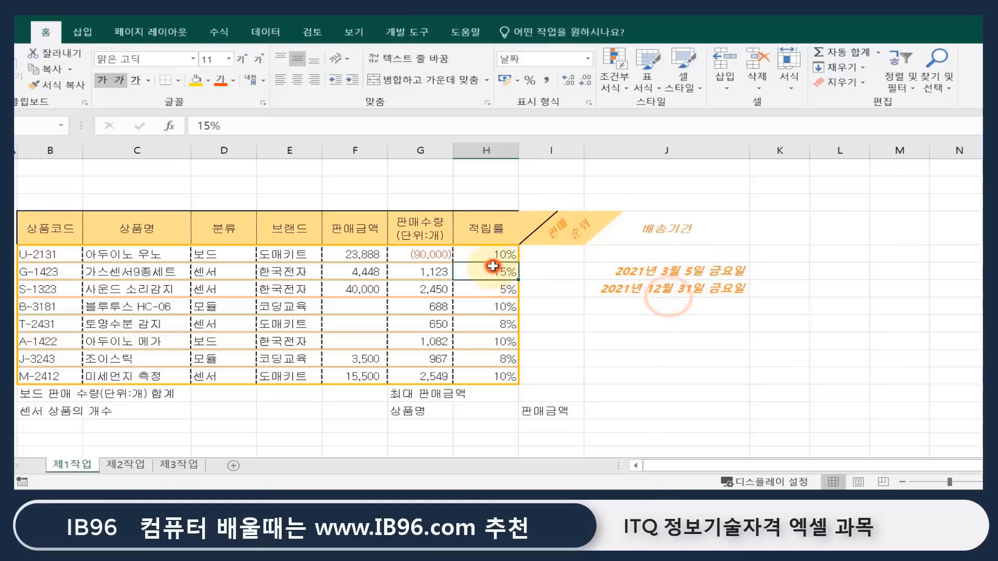
pyautogui.hotkey('ctrl', '1')
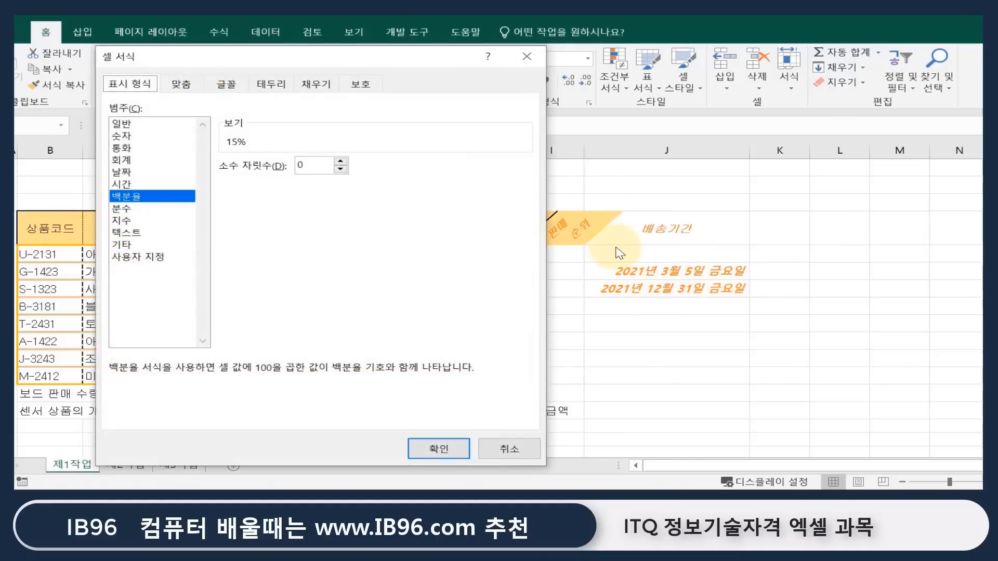
pyautogui.click(152, 185)
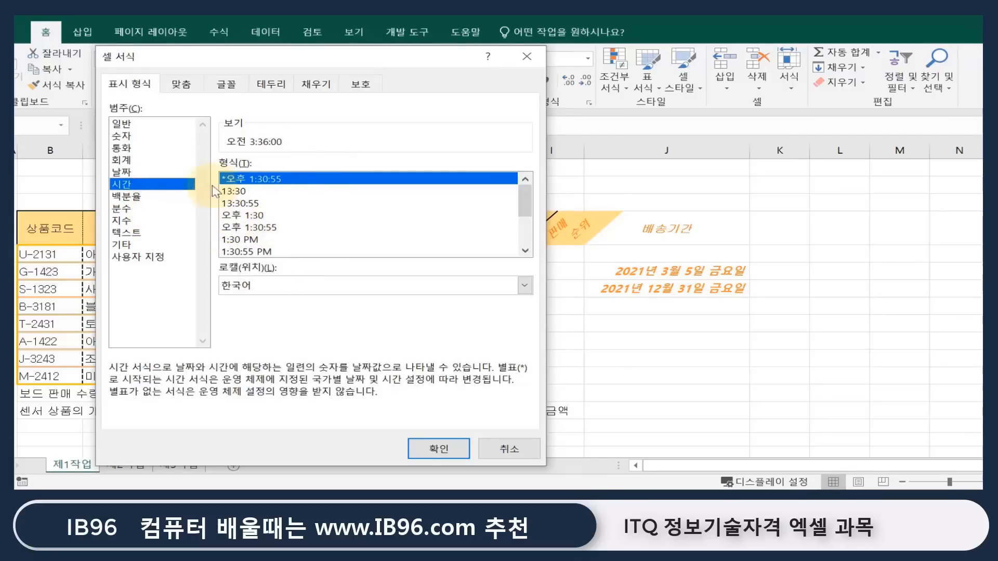
pyautogui.click(127, 198)
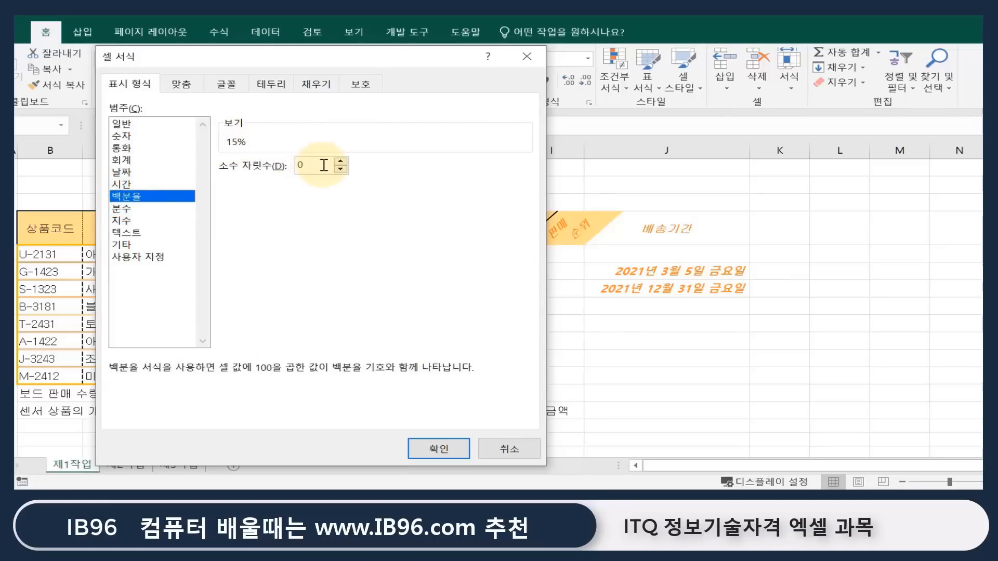
pyautogui.click(150, 209)
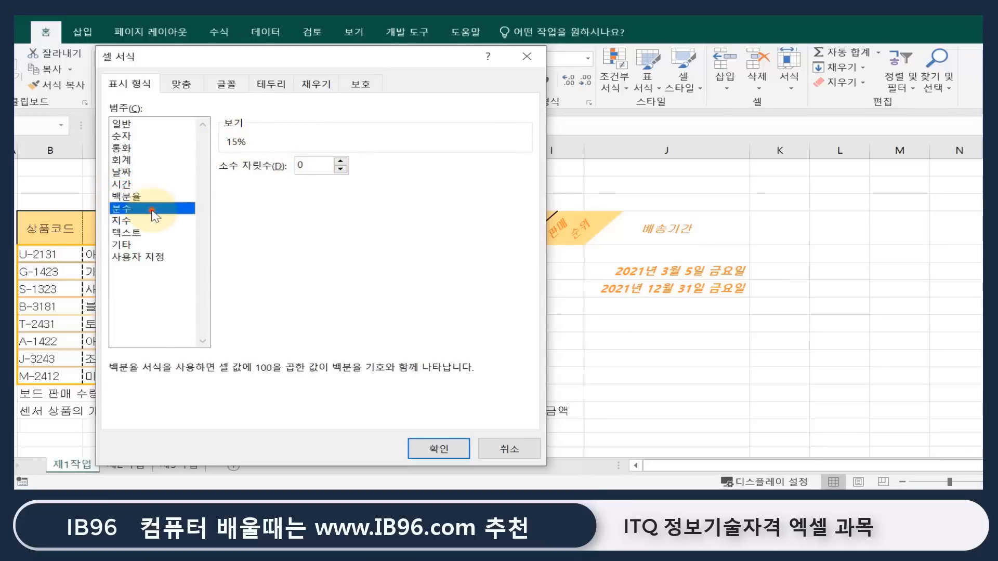
pyautogui.click(145, 223)
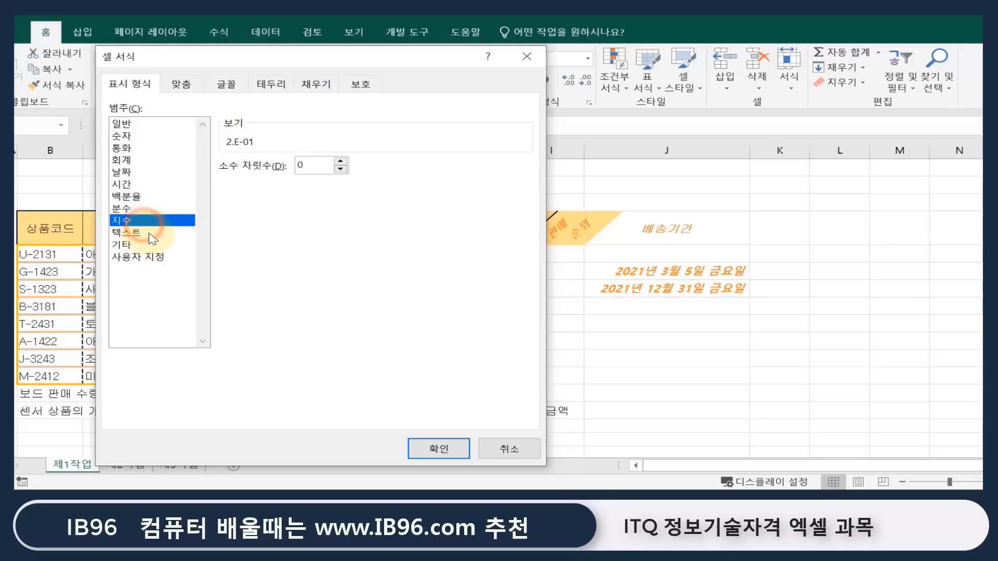
pyautogui.click(149, 234)
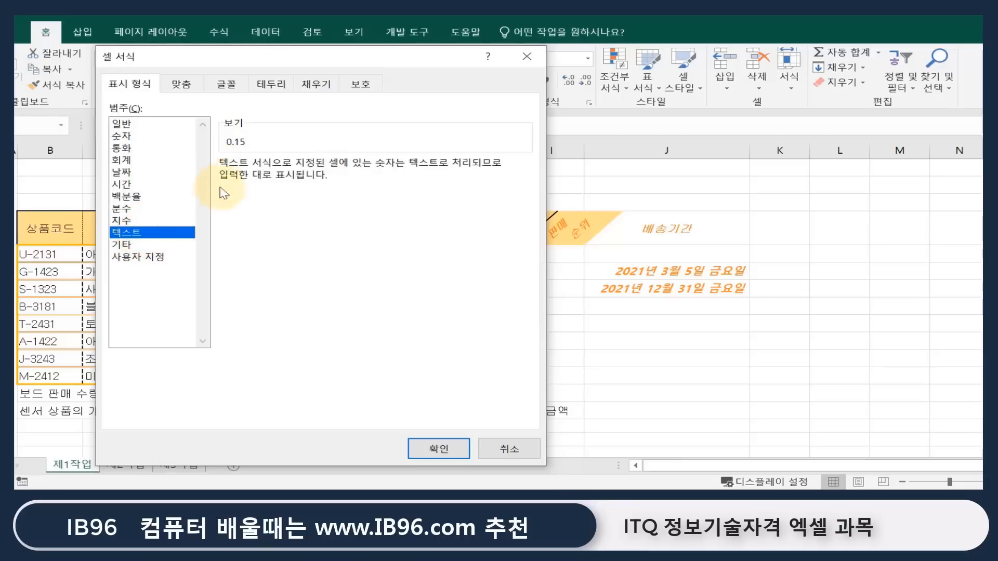
pyautogui.click(439, 447)
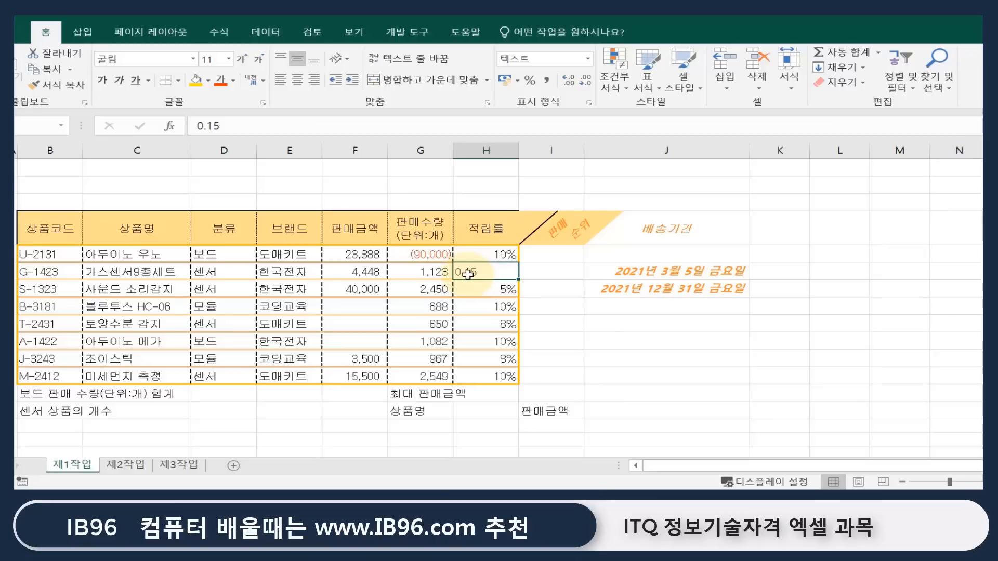
# Step: Compare the 기타, 사용자 지정 #,##0 and 숫자 formats in the preview for the 판매금액 in cell F7
pyautogui.hotkey('ctrl', '1')
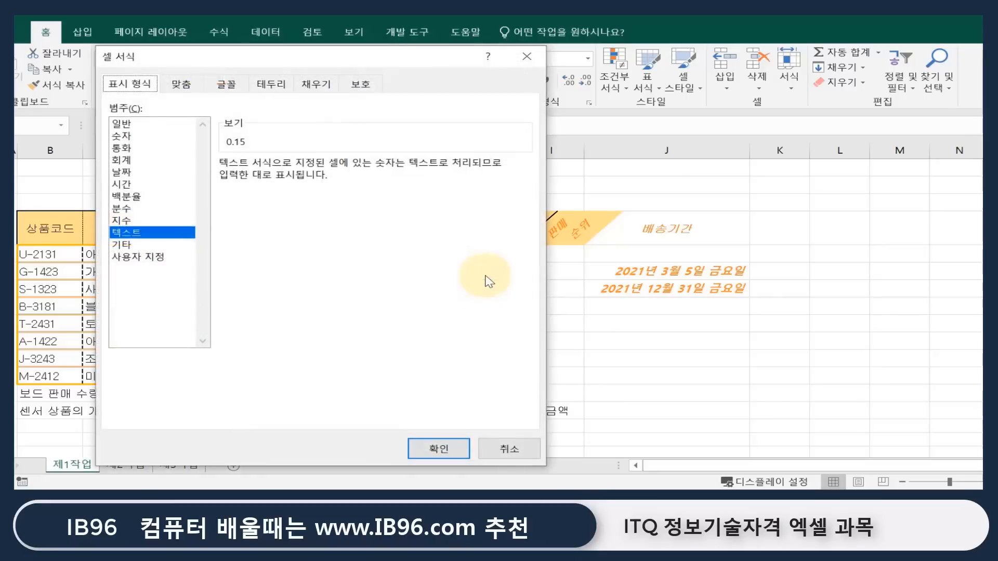
pyautogui.click(140, 245)
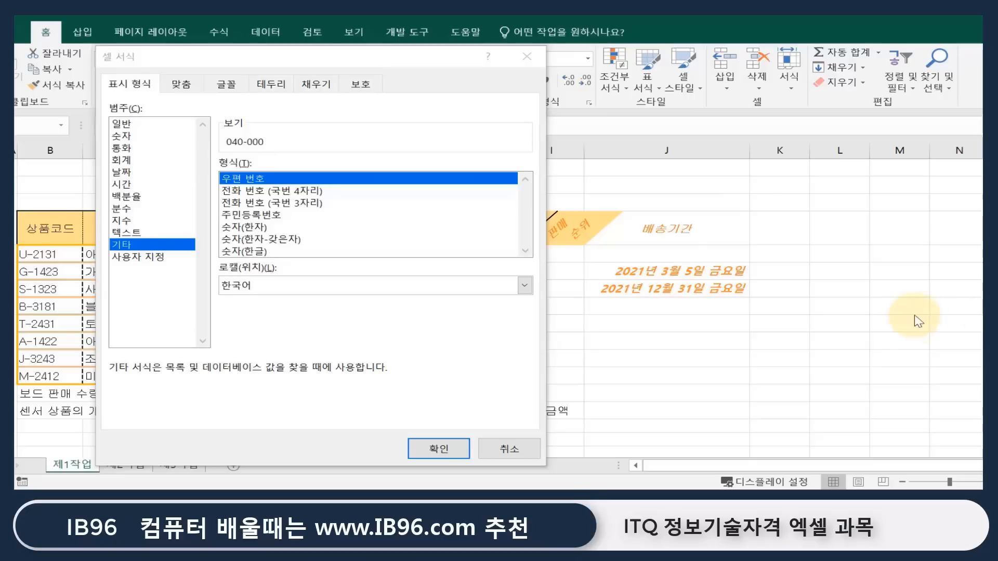
pyautogui.click(163, 257)
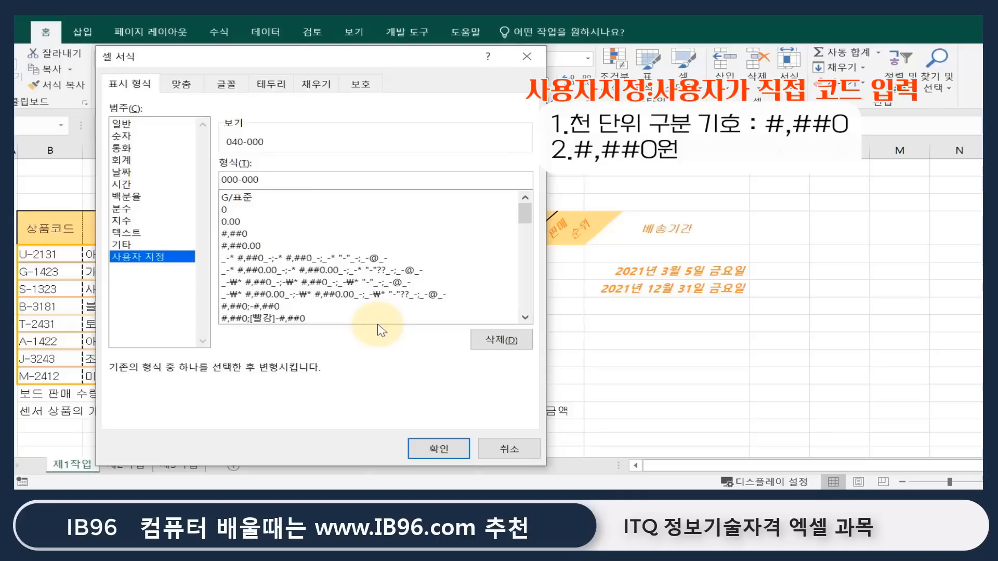
pyautogui.click(243, 234)
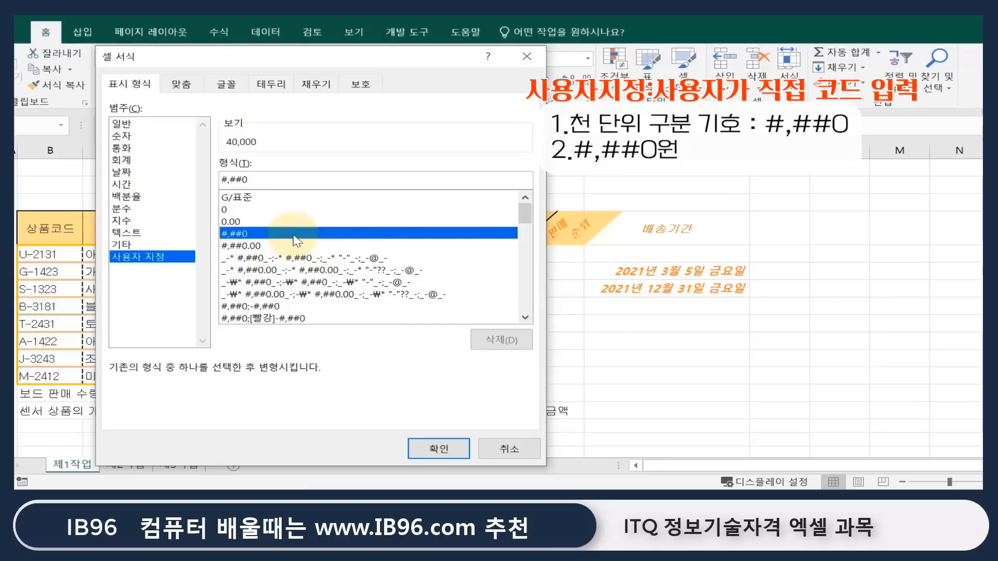
pyautogui.click(125, 135)
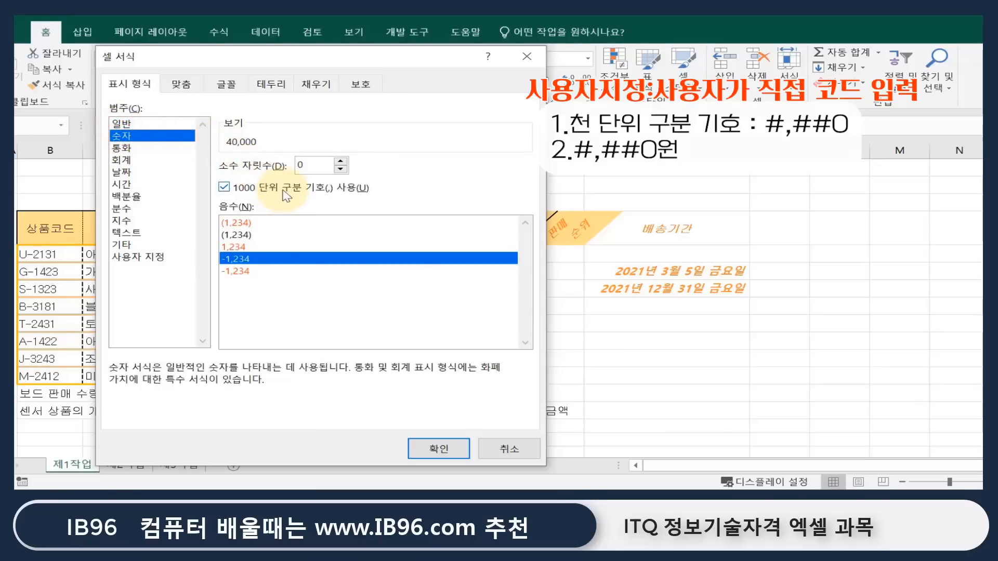
pyautogui.click(150, 258)
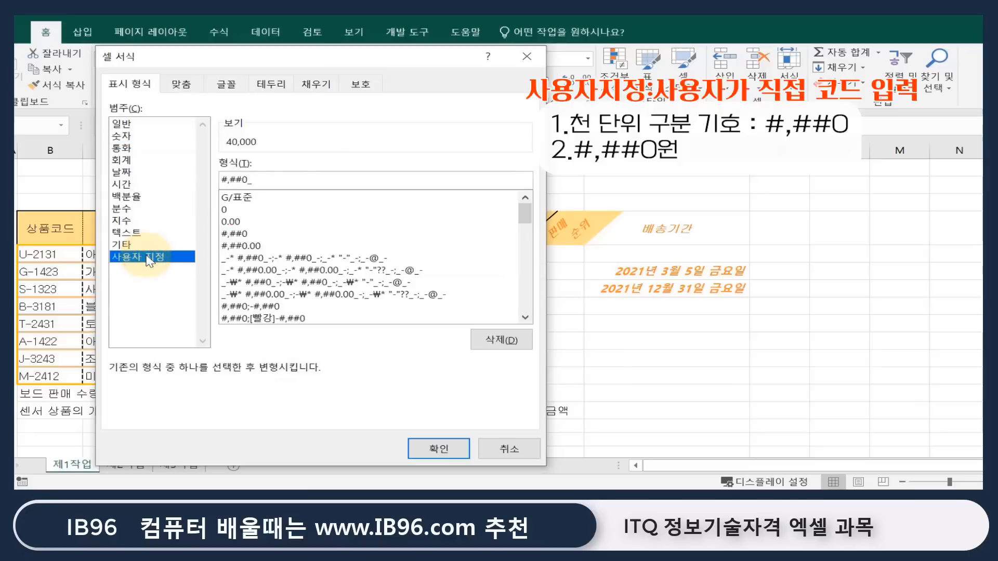
# Step: Apply the custom number format #,##0원 to the 판매금액 in cell F7
pyautogui.click(237, 234)
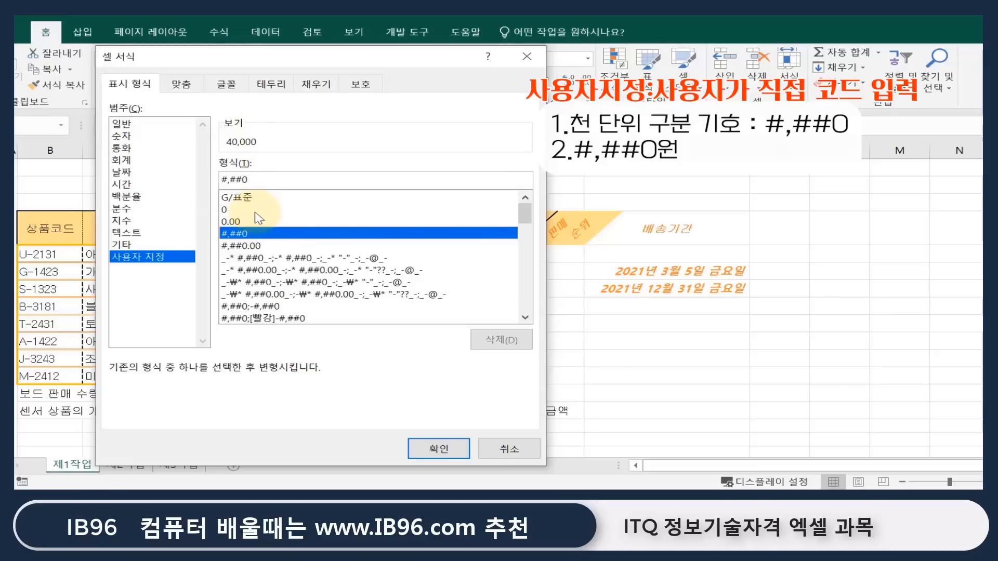
pyautogui.click(249, 179)
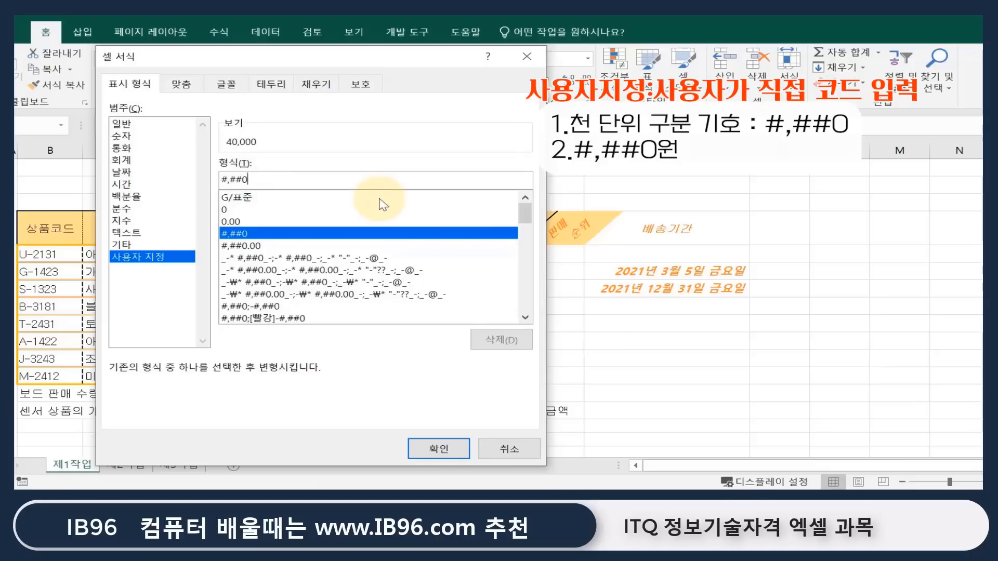
pyautogui.write('d')
pyautogui.press('BackSpace')
pyautogui.write('우')
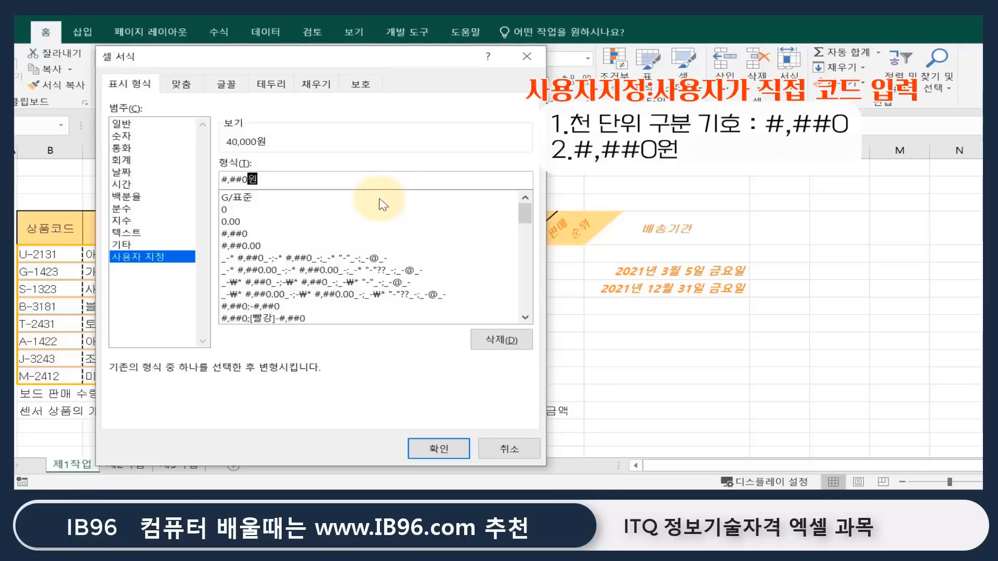
pyautogui.click(438, 448)
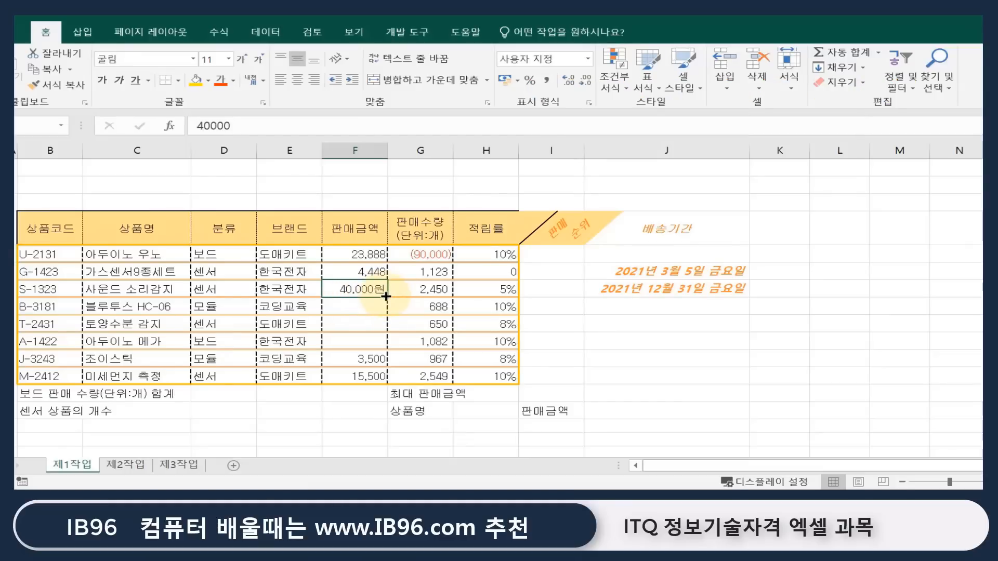
# Step: Change the custom number format of cell F7 to #,##0개
pyautogui.hotkey('ctrl', '1')
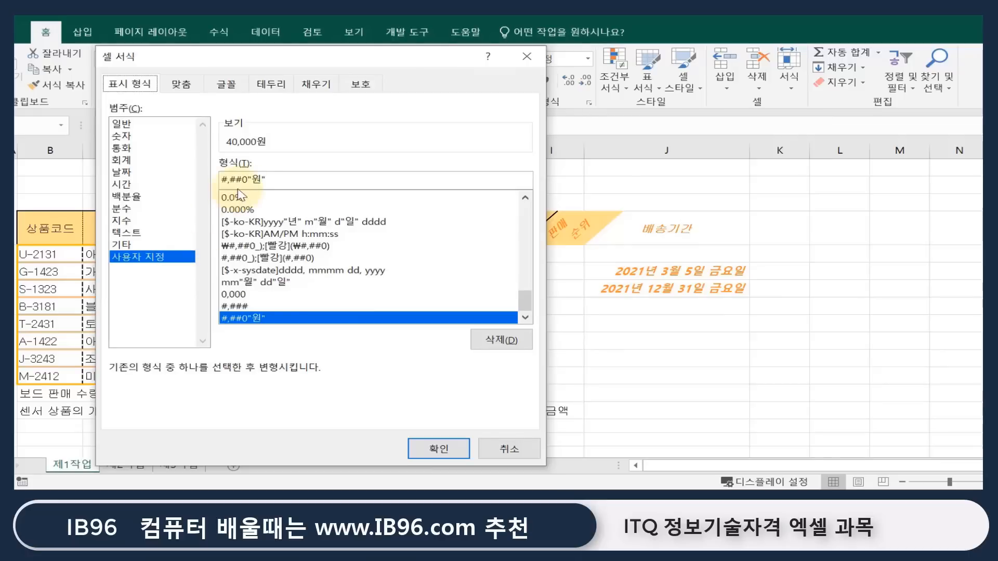
pyautogui.moveTo(249, 180); pyautogui.dragTo(270, 179)
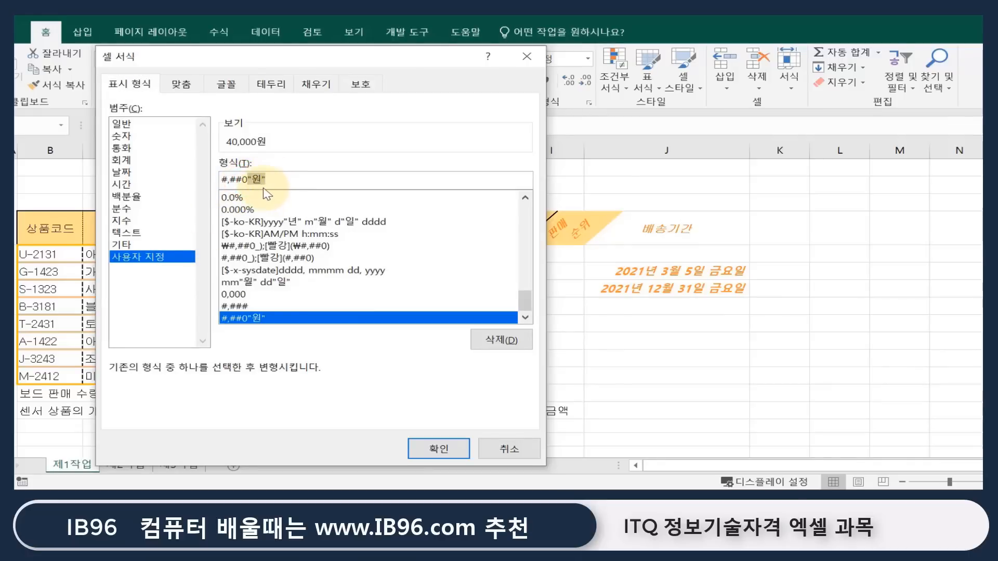
pyautogui.write('개')
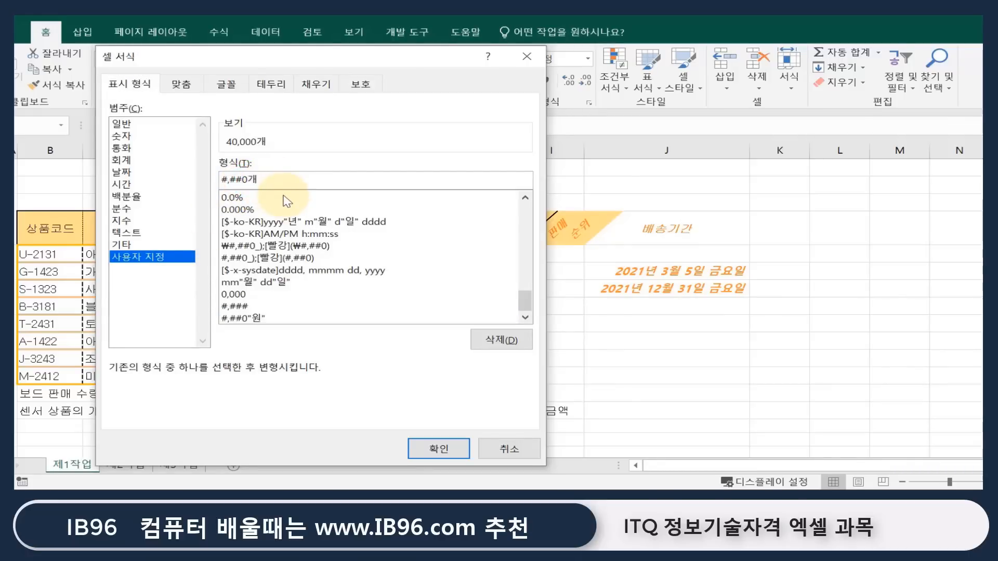
pyautogui.click(438, 449)
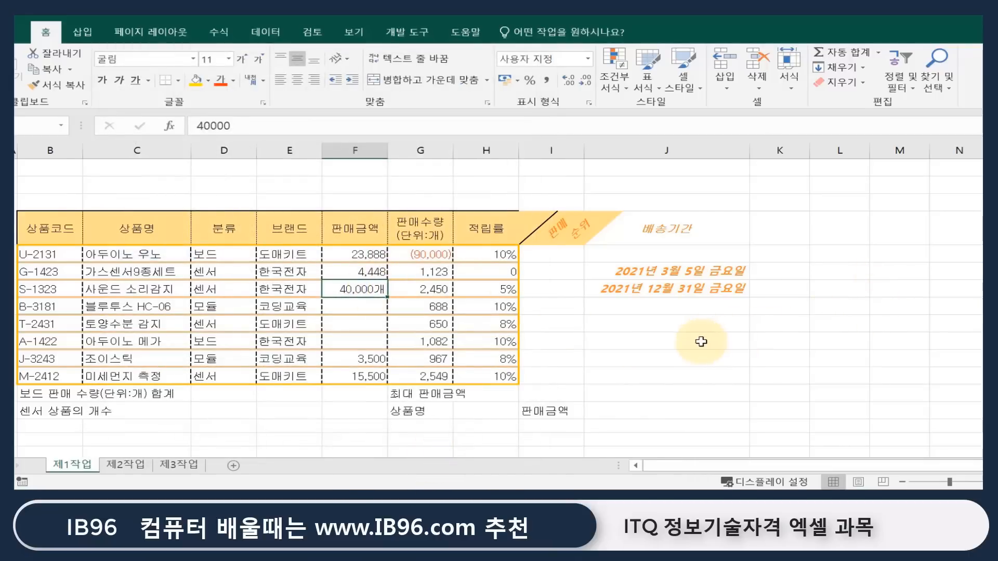
# Step: Enter the format symbols # in cell K9 and 0 in cell K10
pyautogui.click(789, 321)
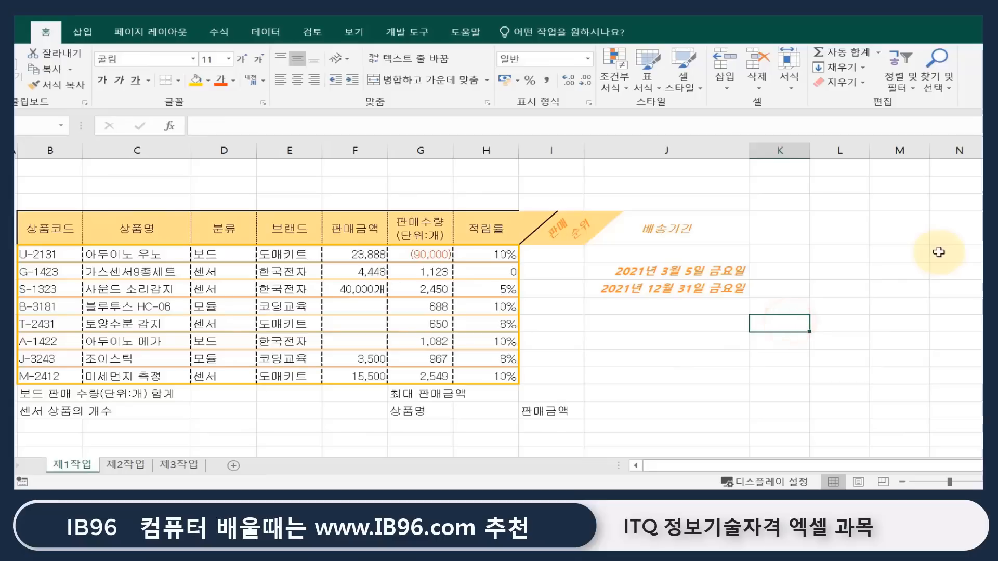
pyautogui.write('#')
pyautogui.press('Return')
pyautogui.write('0')
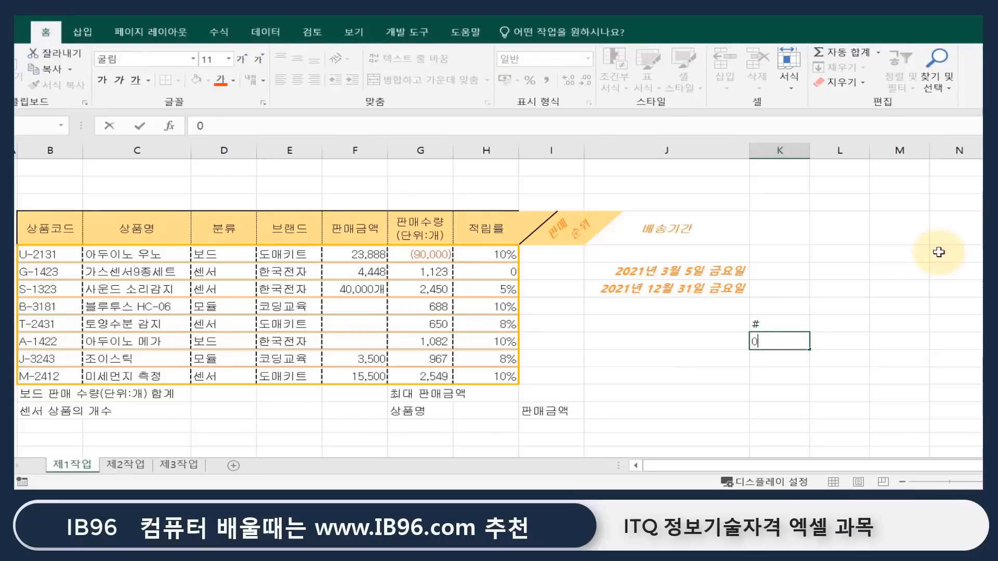
pyautogui.press('Return')
# Step: Enter the description 의미없는 자릿수 표시 생략 in cell L9, beside the # symbol
pyautogui.press('Up')
pyautogui.press('Up')
pyautogui.press('Right')
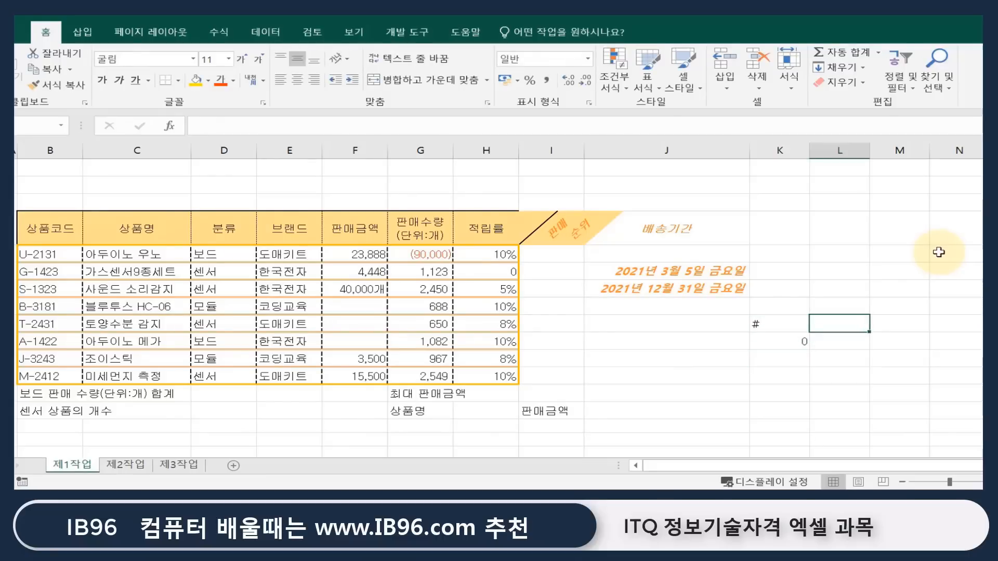
pyautogui.write('의미없')
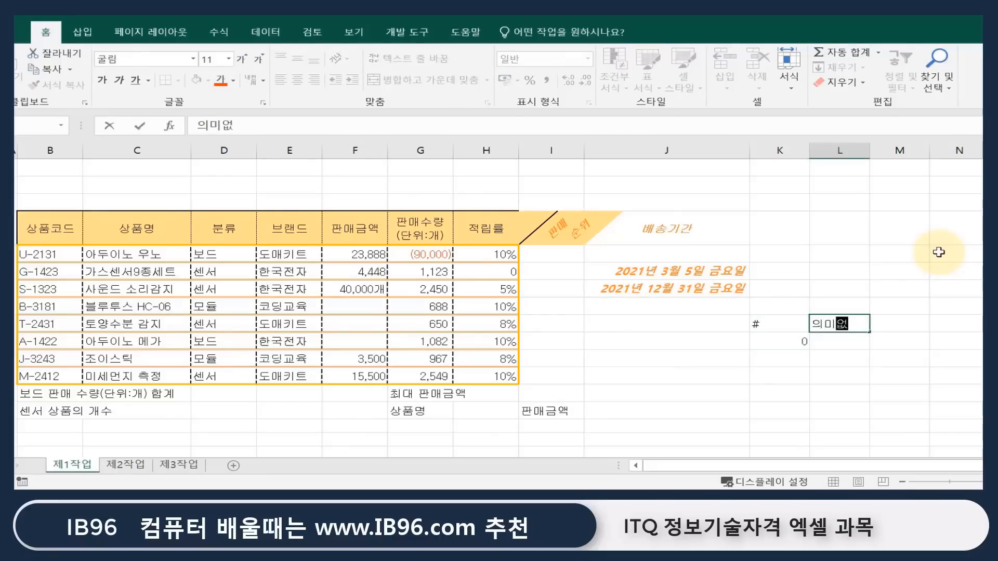
pyautogui.write('는 ㅈ자릿수')
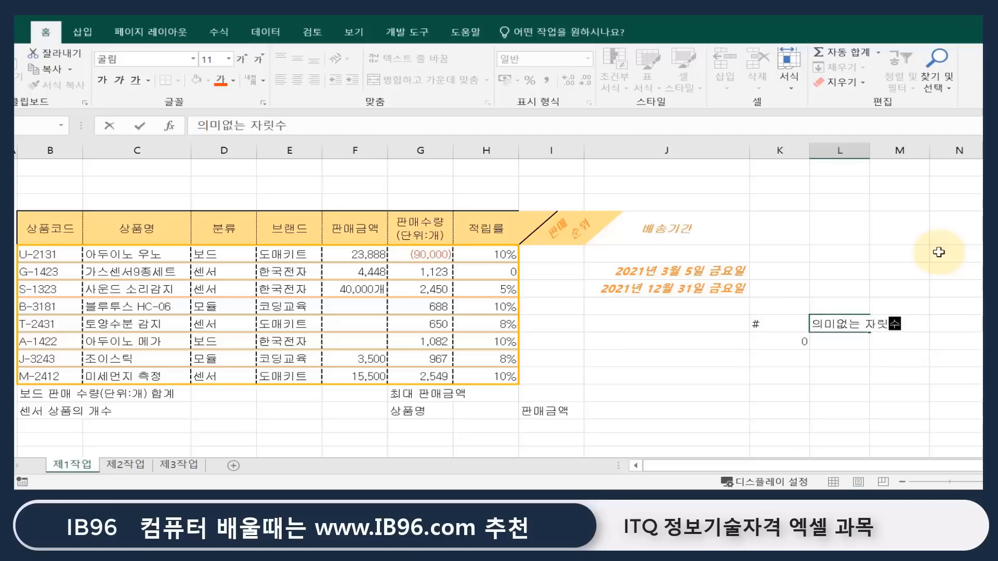
pyautogui.write(' 표시')
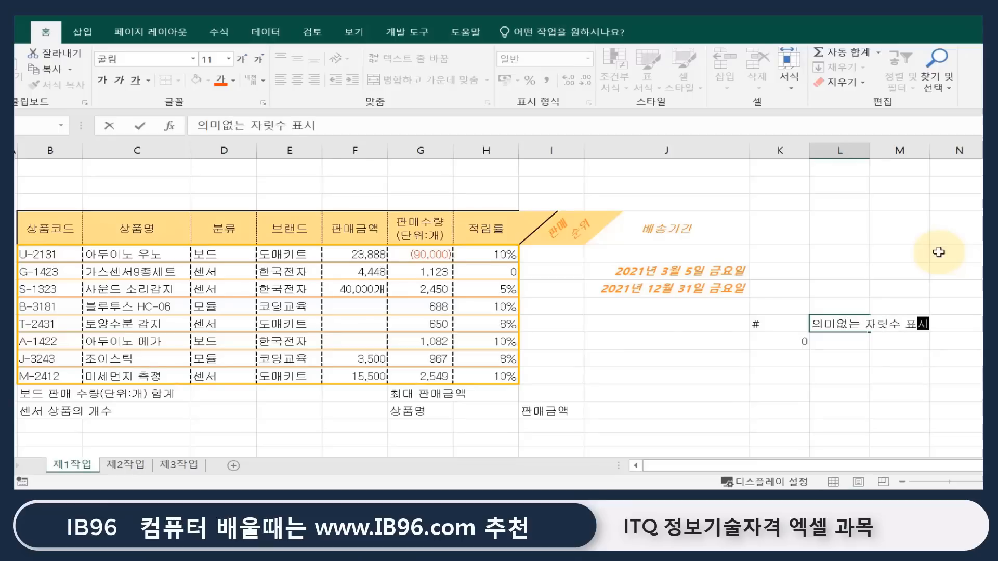
pyautogui.write(' 생ㄹ략')
pyautogui.press('Return')
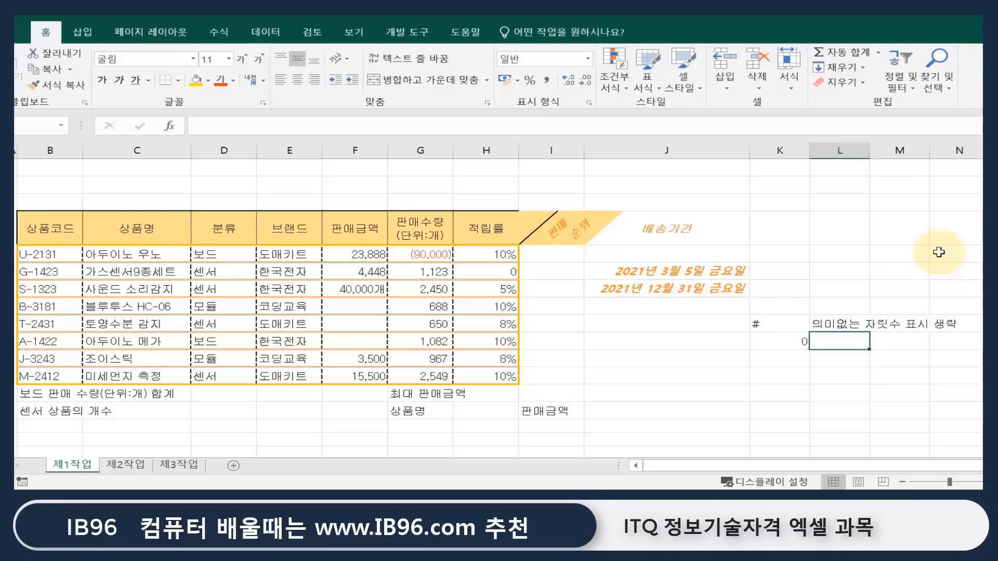
# Step: Enter the description 의미없는 자릿수까지 표시 in cell L10, beside the 0 symbol
pyautogui.write('의미')
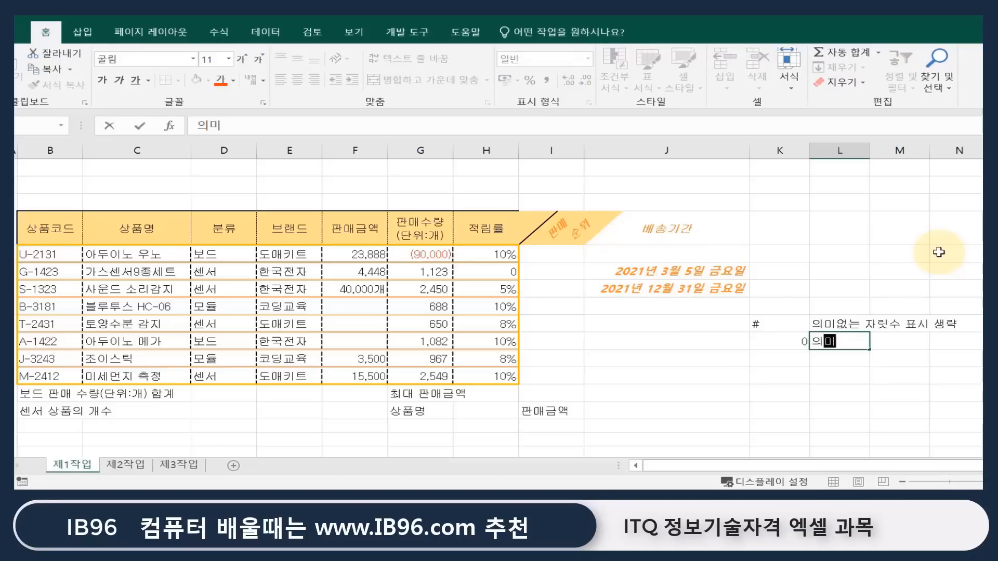
pyautogui.write('없는 잘릿수깢')
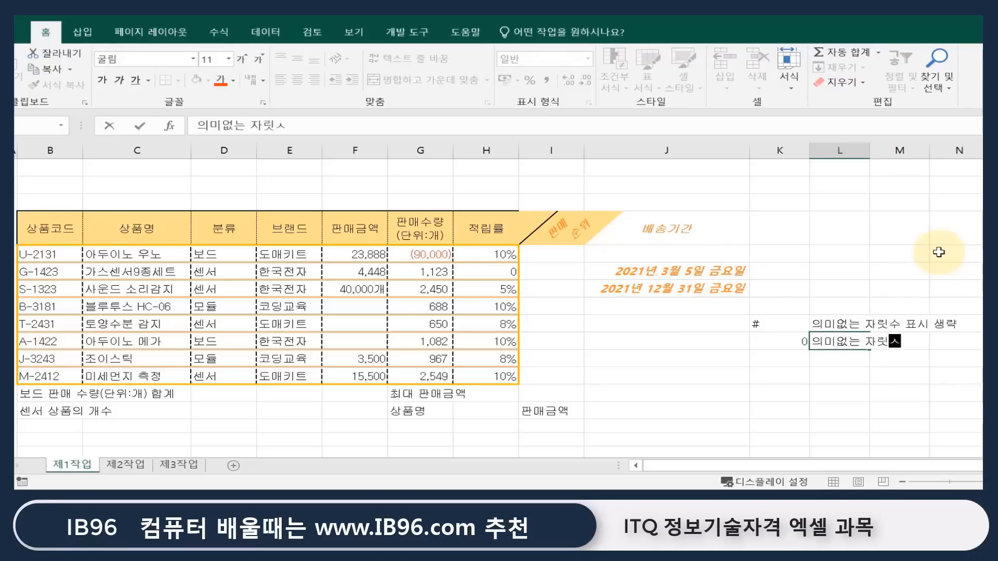
pyautogui.write('지 표시')
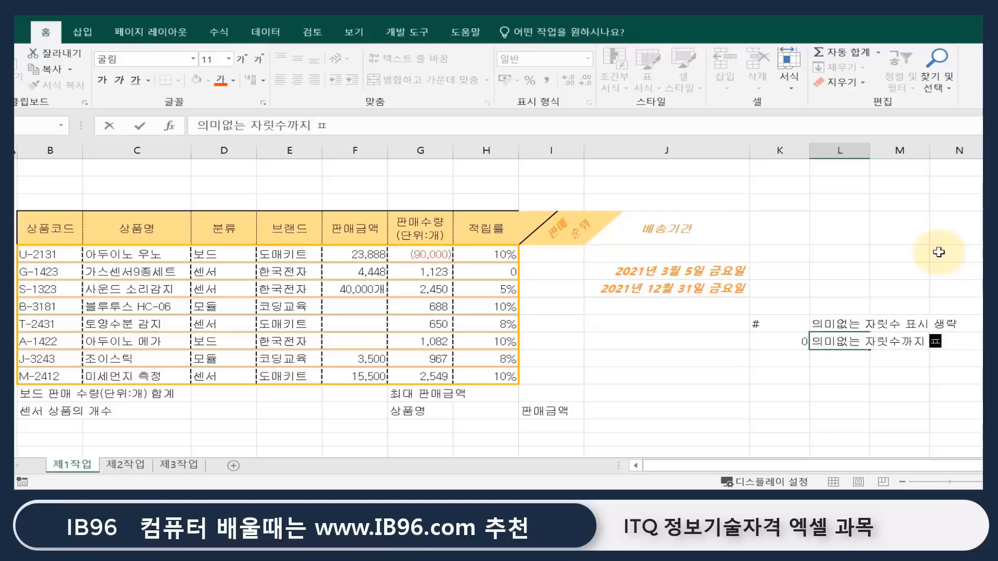
pyautogui.press('Return')
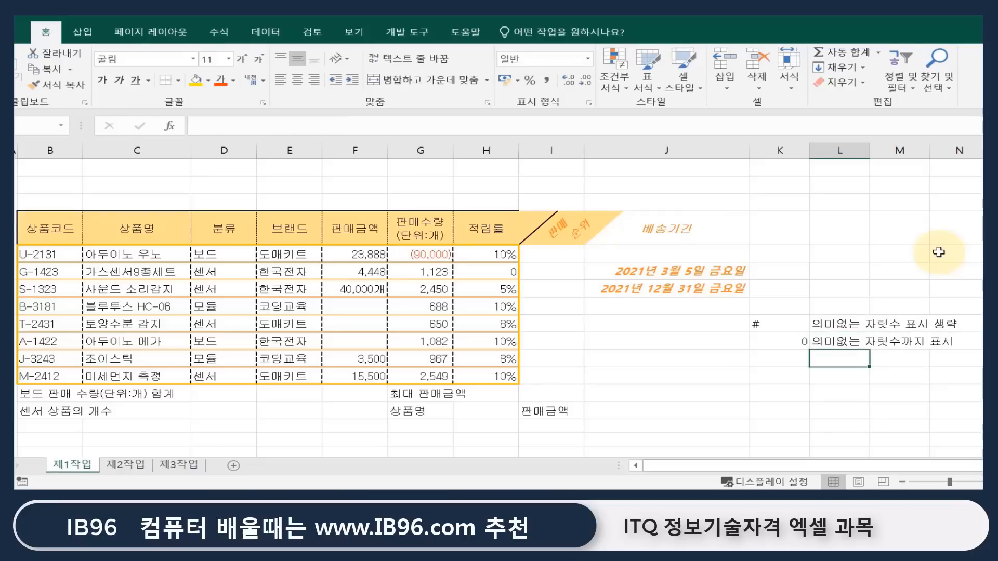
# Step: Enter the symbol @ in cell K11 and its description 문자데이터를 그대로 표시 in cell L11
pyautogui.press('Left')
pyautogui.write('@')
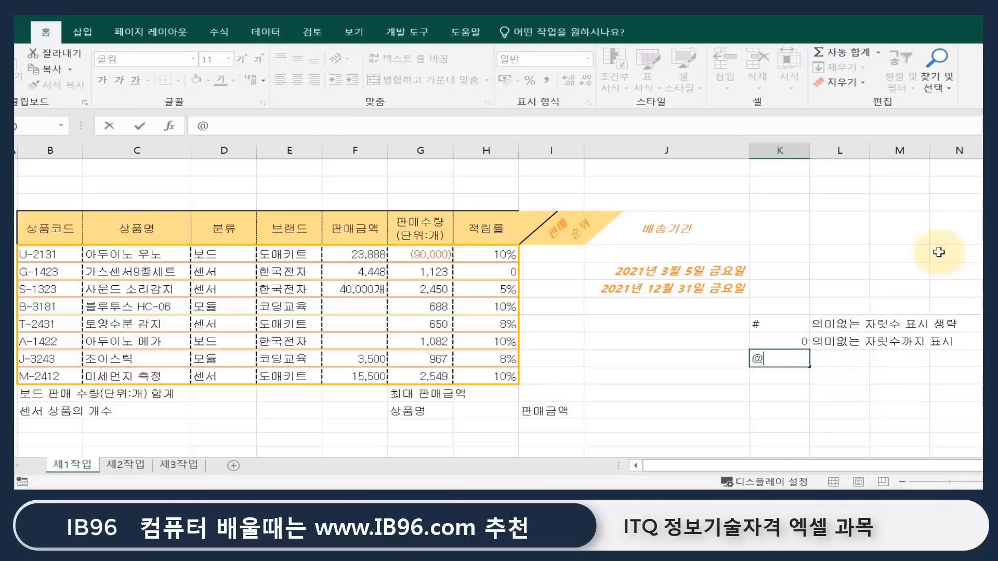
pyautogui.press('Right')
pyautogui.doubleClick(937, 253)
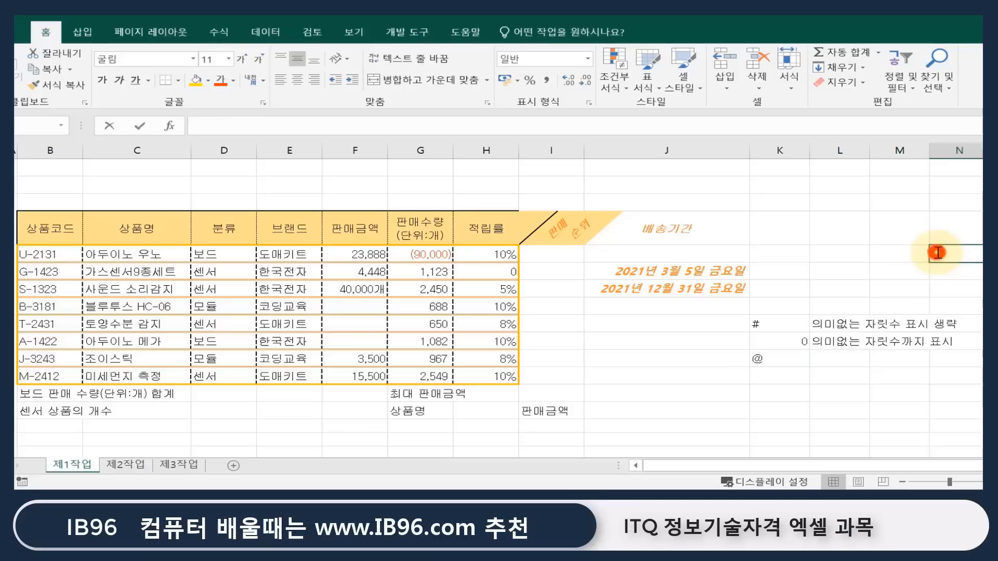
pyautogui.press('Down')
pyautogui.press('Down')
pyautogui.press('Down')
pyautogui.press('Down')
pyautogui.press('Down')
pyautogui.press('Down')
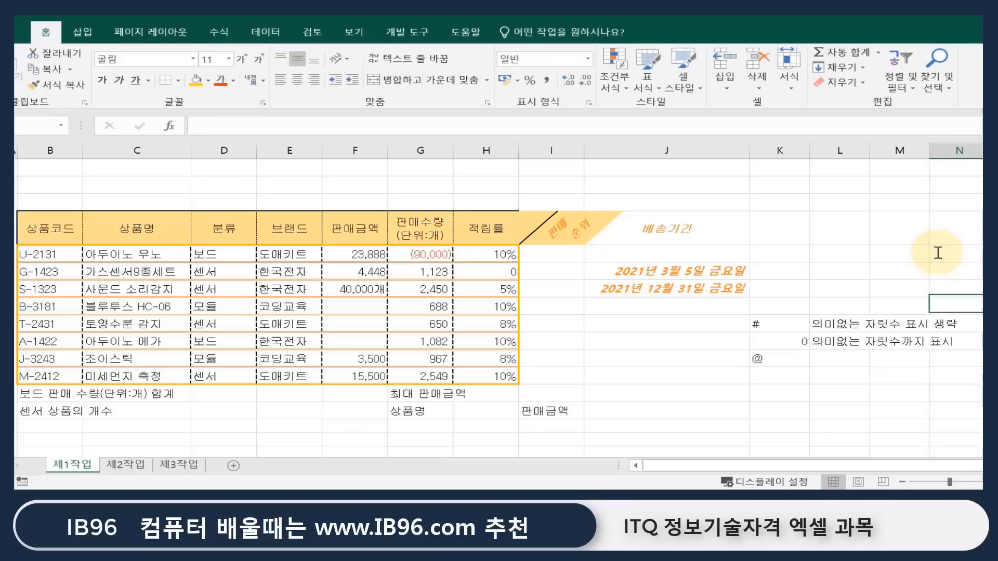
pyautogui.press('Left')
pyautogui.press('Left')
pyautogui.write('ㅁ')
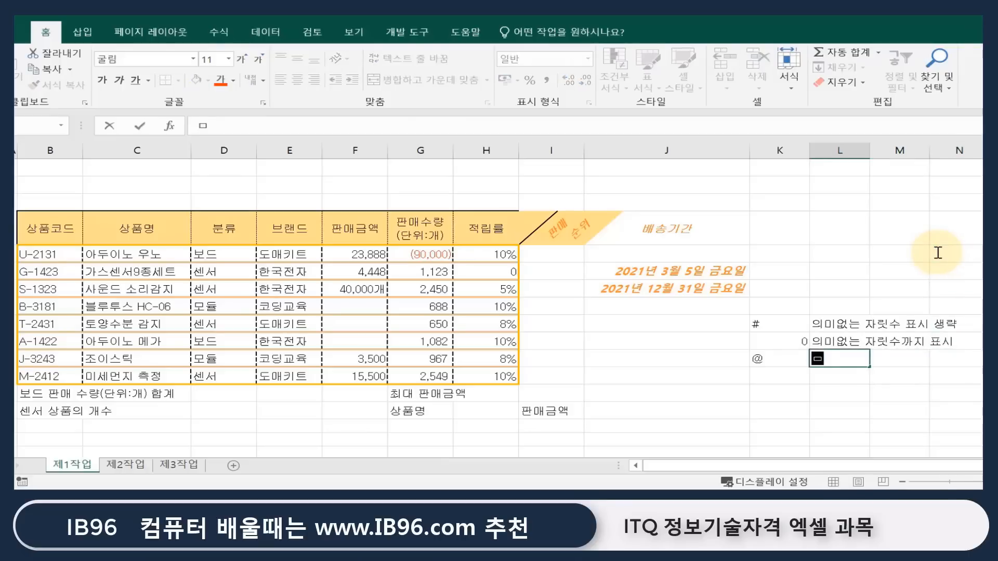
pyautogui.write('자데이터를 ')
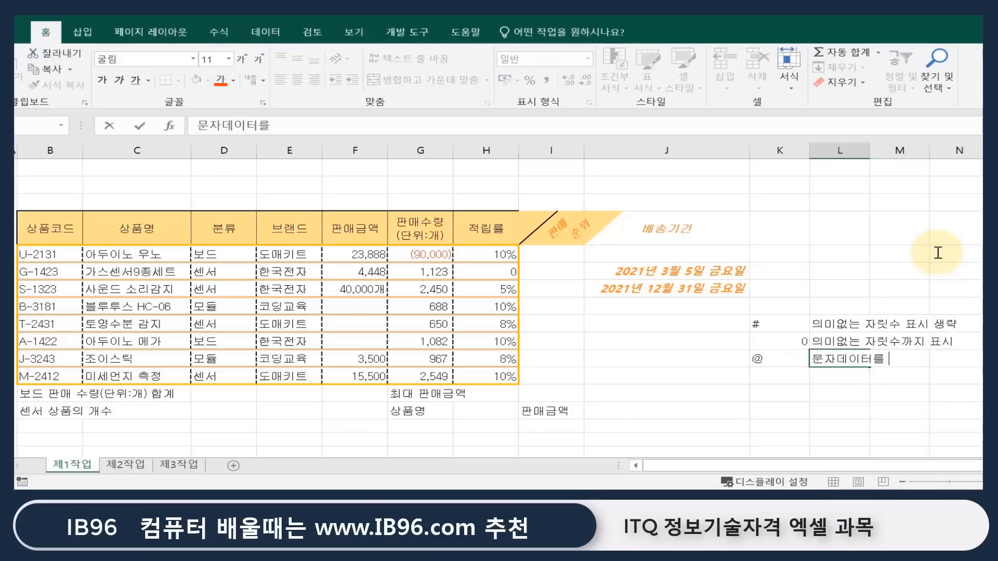
pyautogui.write('글대로 표시')
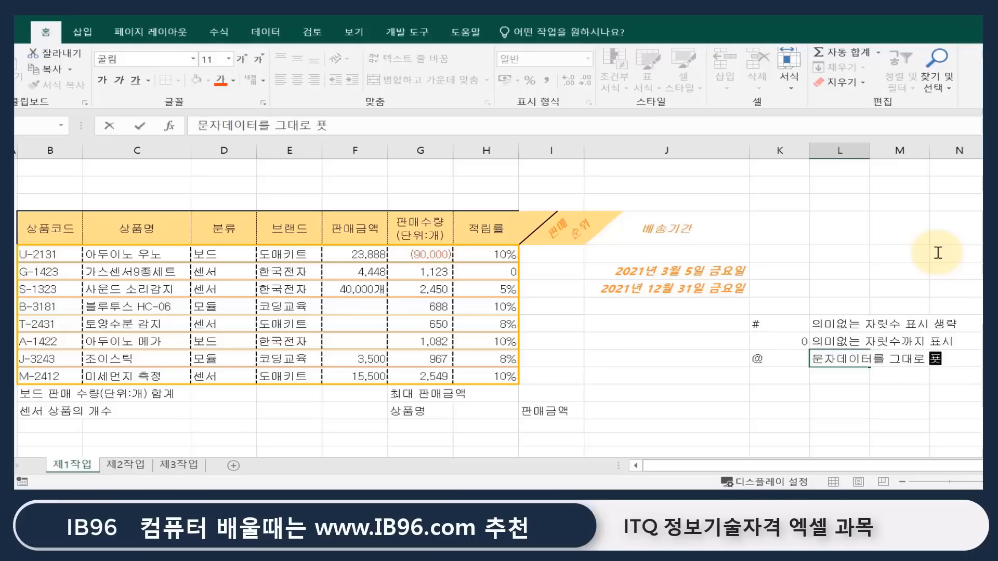
pyautogui.press('Return')
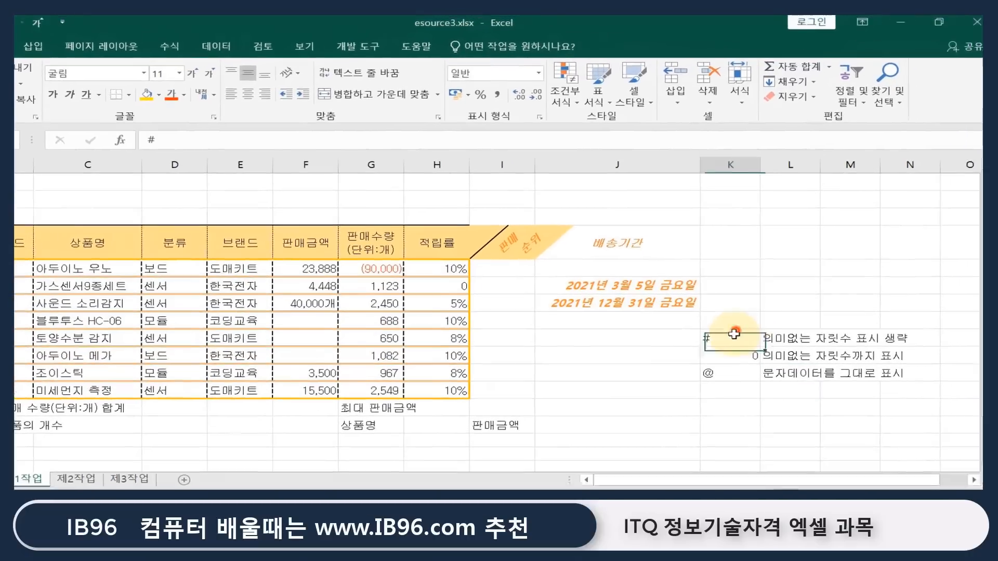
# Step: Center the format symbols in cells K9:K11 horizontally
pyautogui.moveTo(785, 317); pyautogui.dragTo(782, 358)
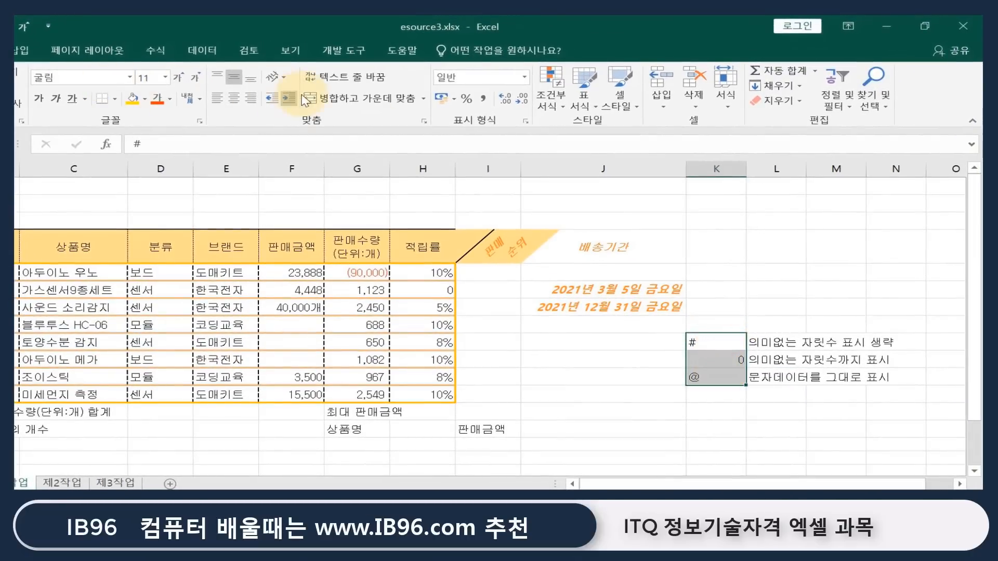
pyautogui.click(234, 97)
# Step: Fill both cells L5 and L6 with the value 0 in a single entry
pyautogui.moveTo(782, 275); pyautogui.dragTo(785, 291)
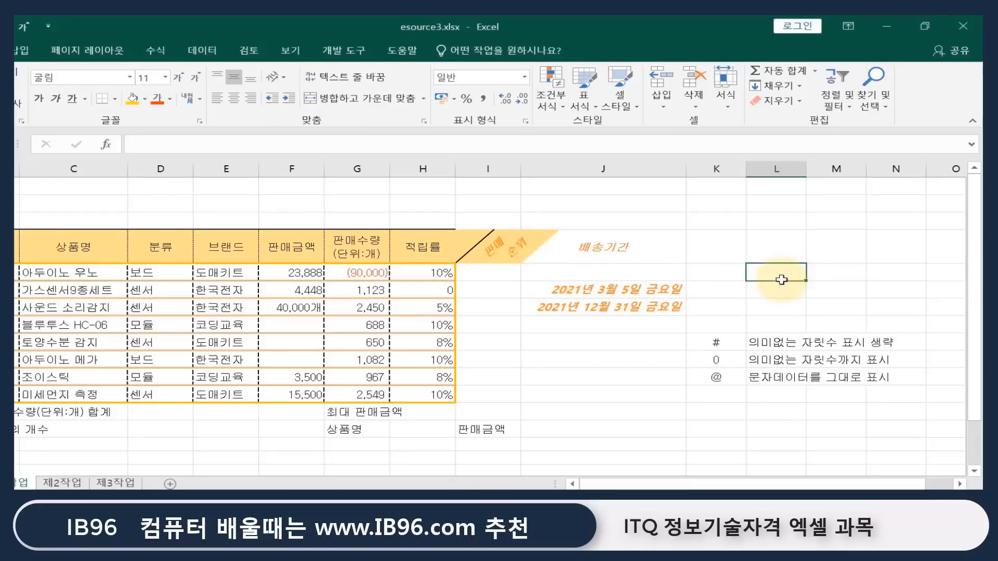
pyautogui.write('0')
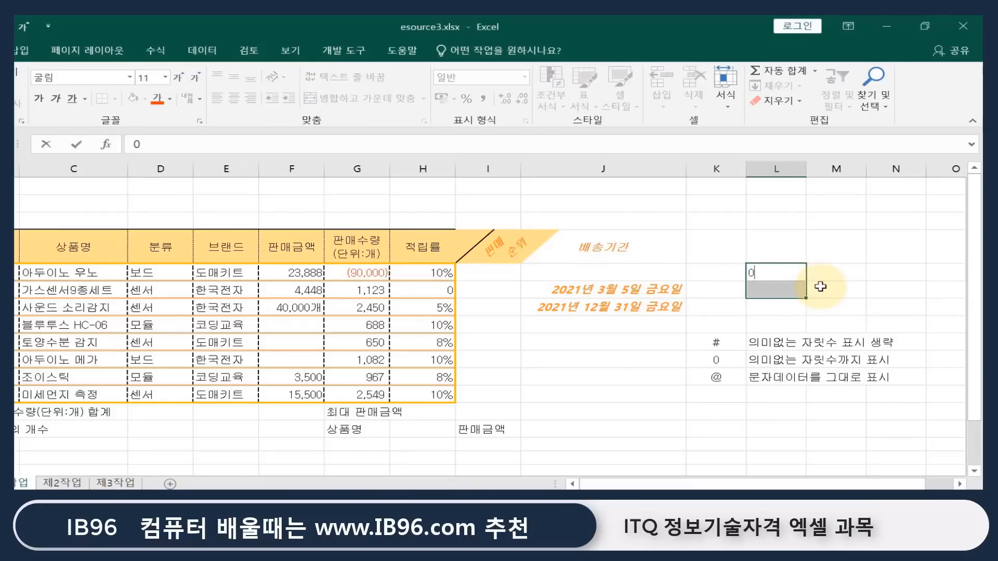
pyautogui.hotkey('ctrl', 'Return')
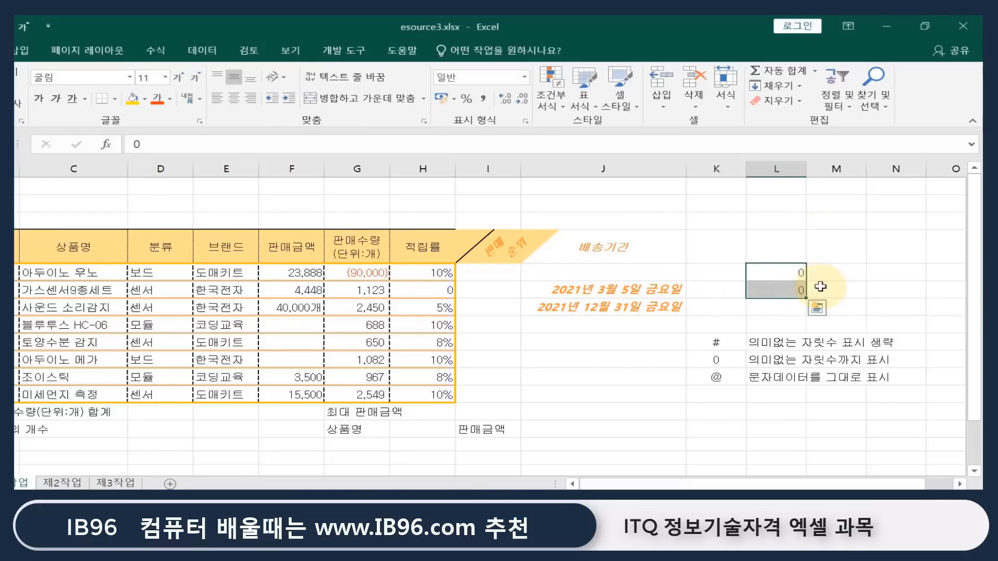
# Step: Apply the custom number format # to cell L5
pyautogui.click(789, 272)
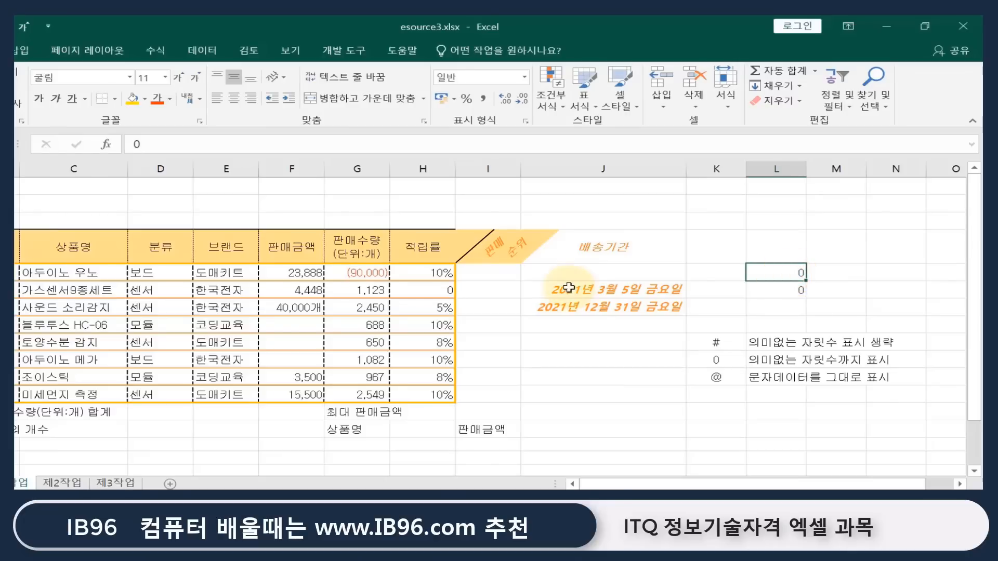
pyautogui.hotkey('ctrl', '1')
pyautogui.click(92, 280)
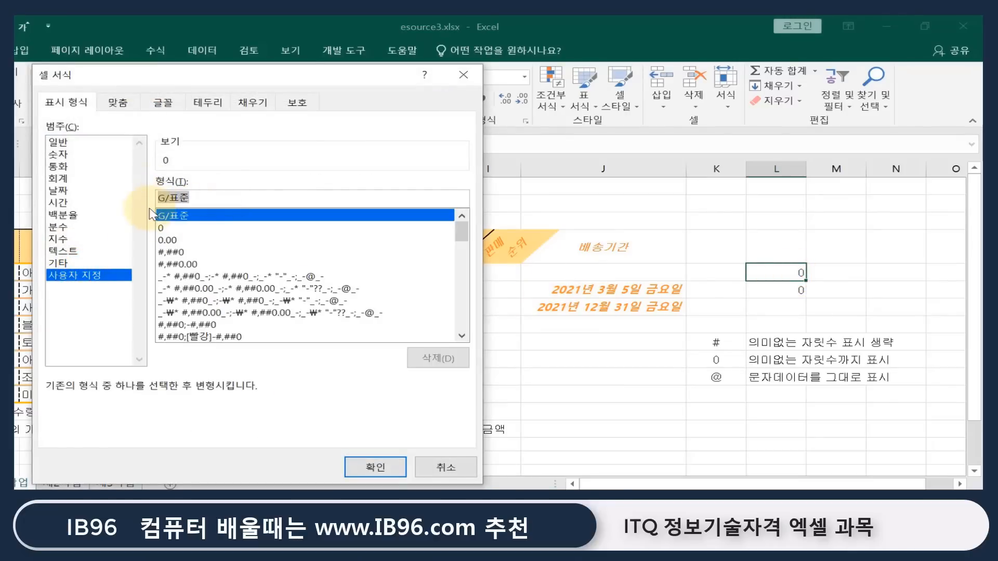
pyautogui.write('#')
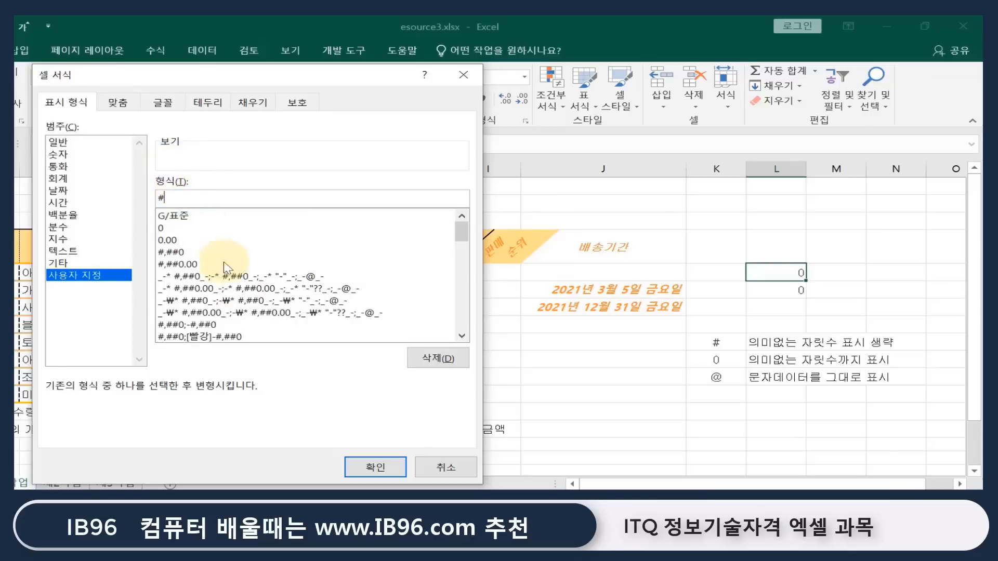
pyautogui.click(368, 467)
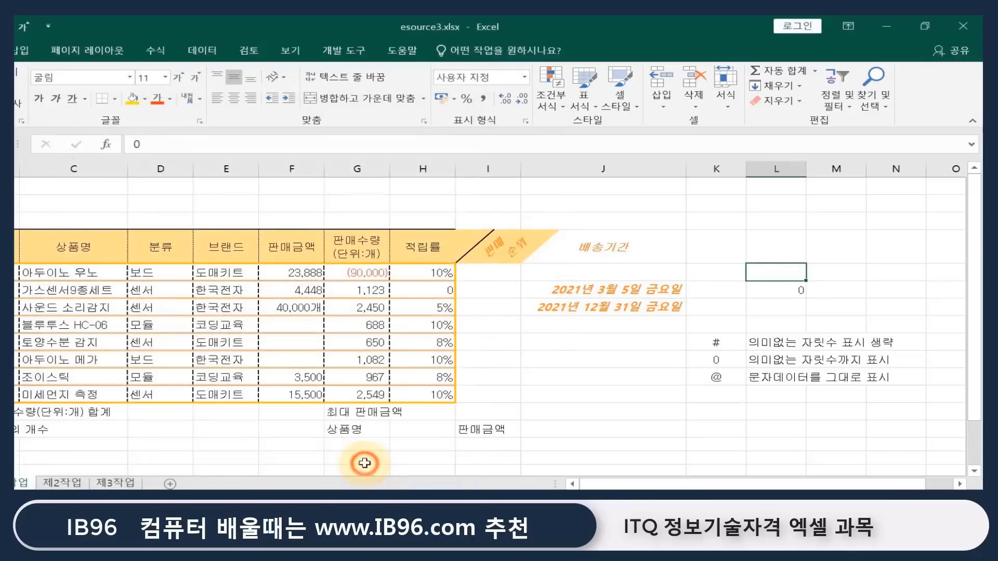
# Step: Apply the custom number format 00 to cell L6
pyautogui.click(769, 289)
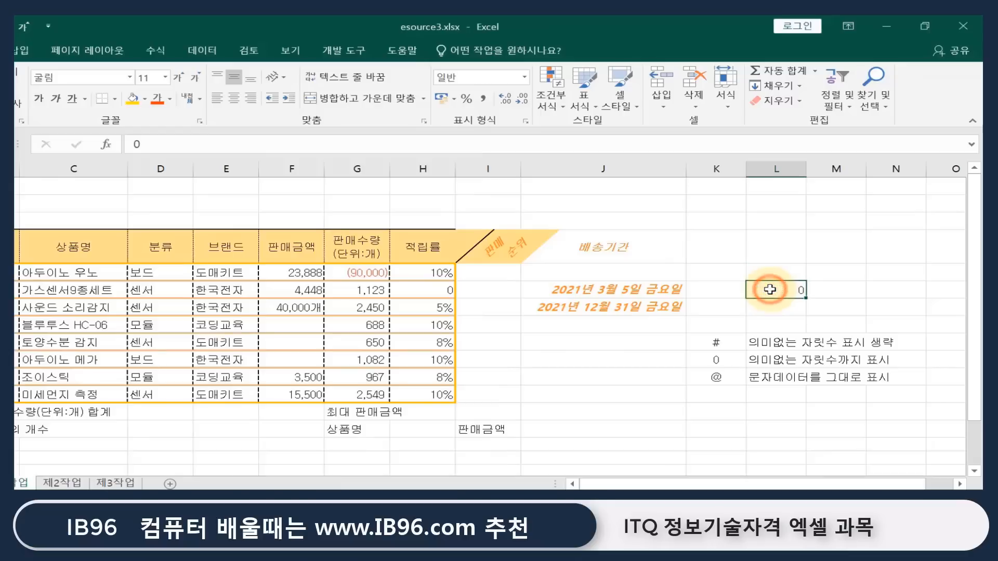
pyautogui.hotkey('ctrl', '1')
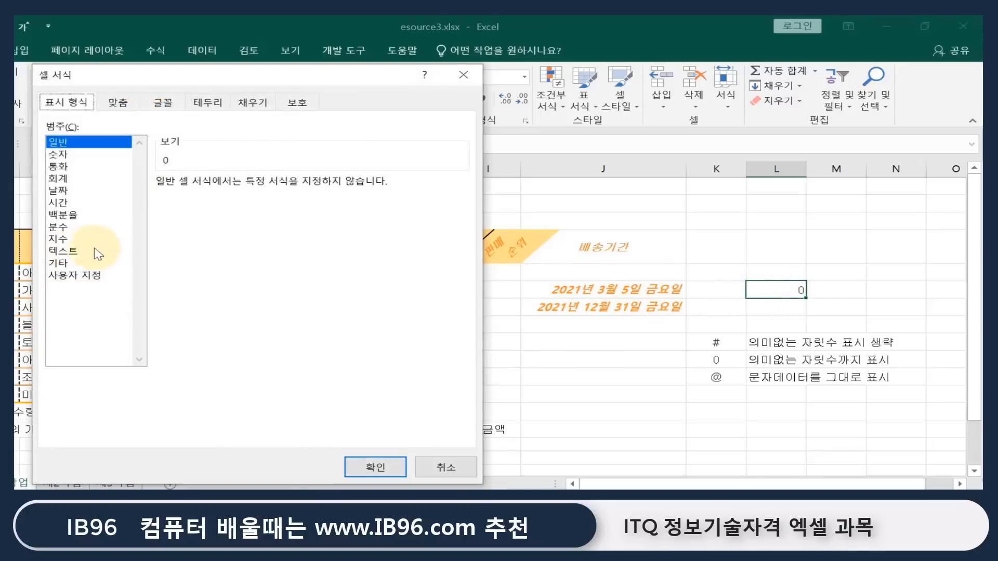
pyautogui.click(76, 276)
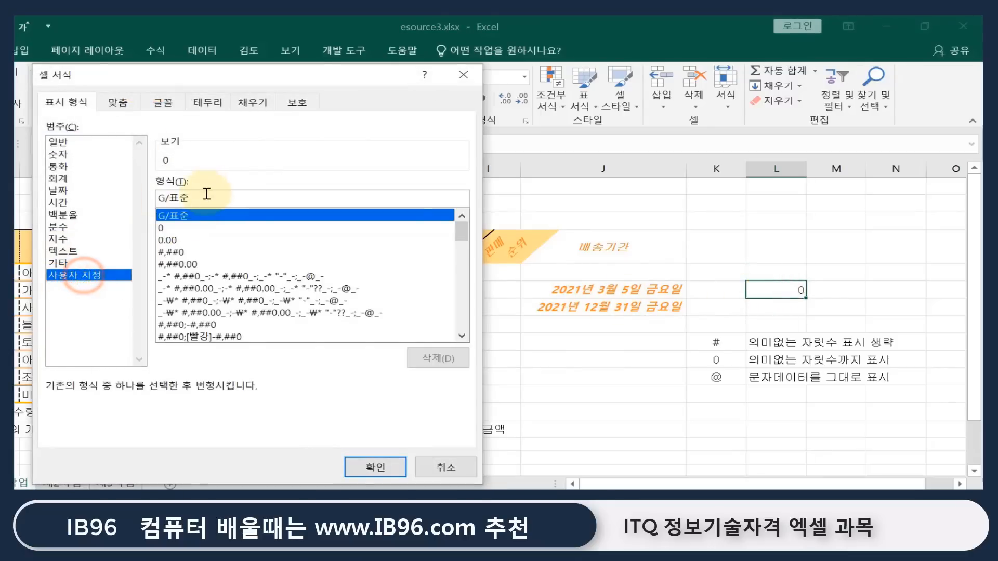
pyautogui.moveTo(203, 195); pyautogui.dragTo(161, 194)
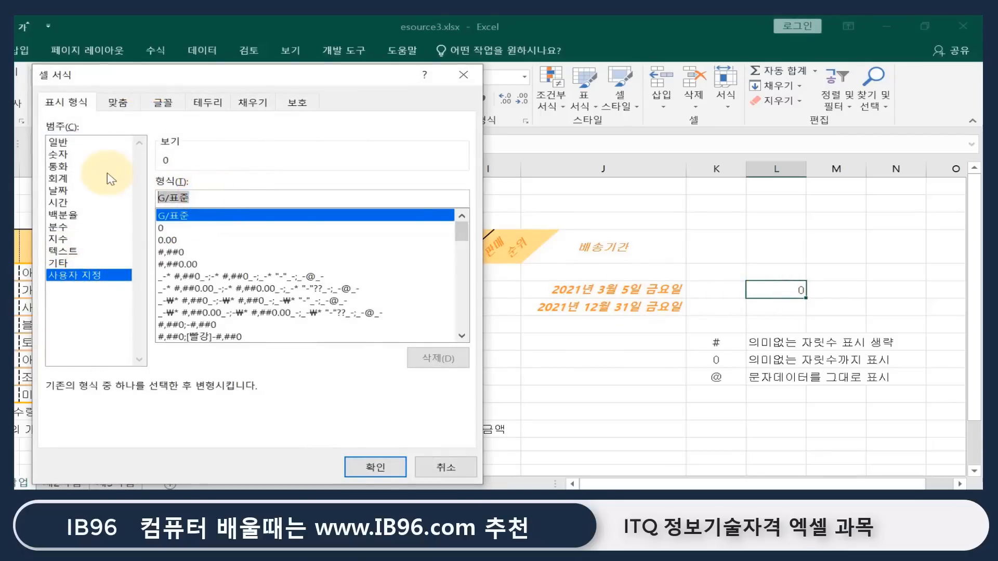
pyautogui.write('0')
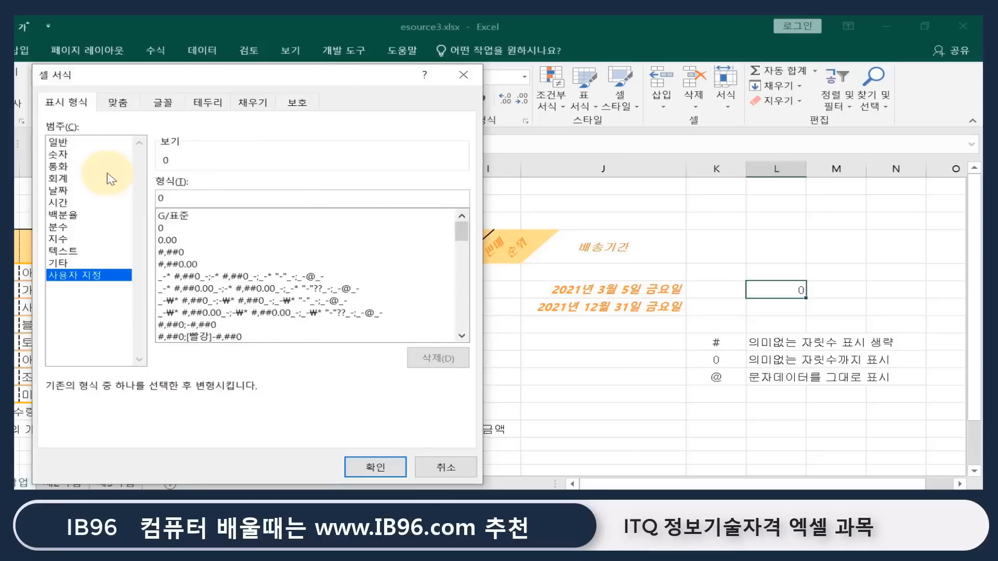
pyautogui.write('0')
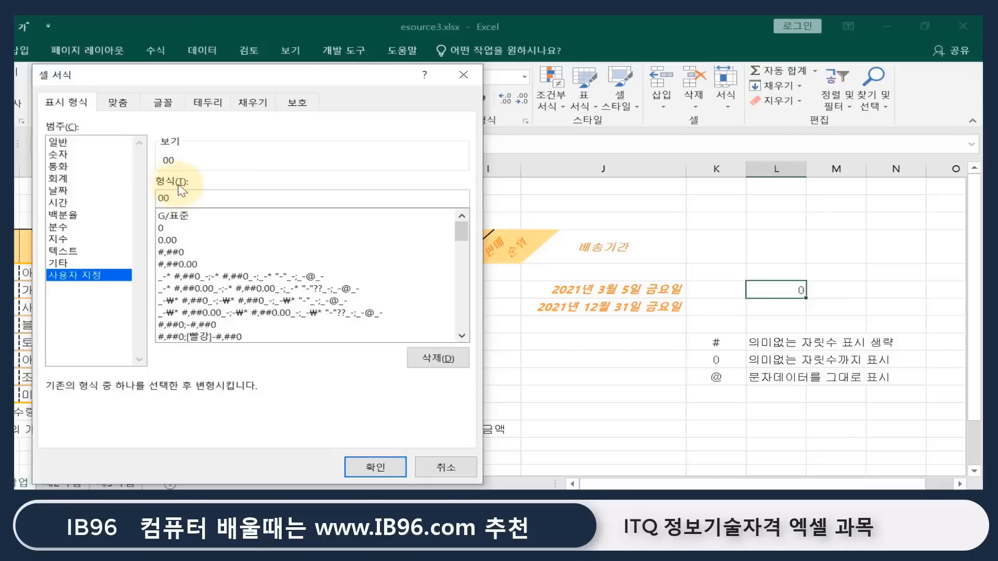
pyautogui.click(362, 472)
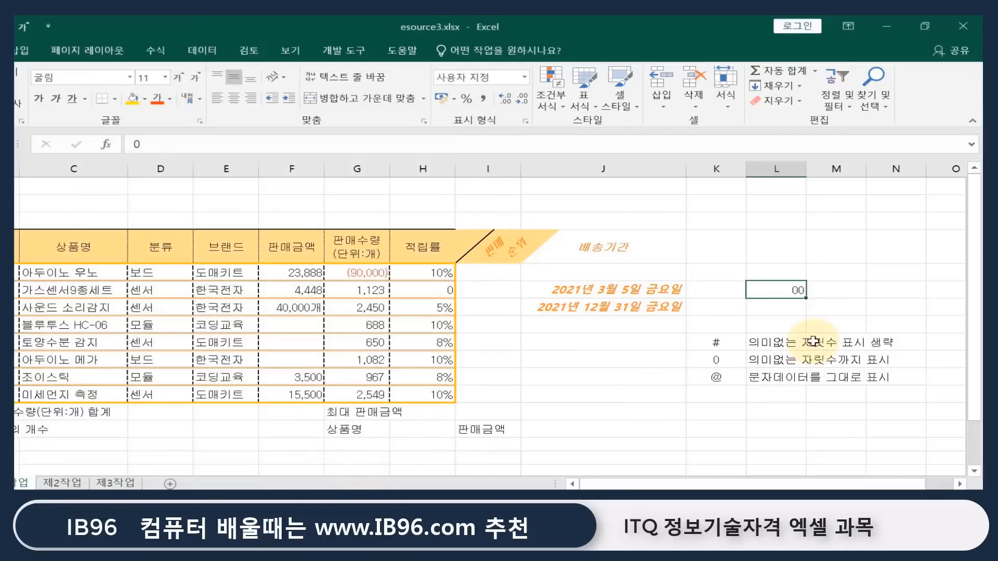
# Step: Apply the custom number format #,##0 to cell L6
pyautogui.click(780, 272)
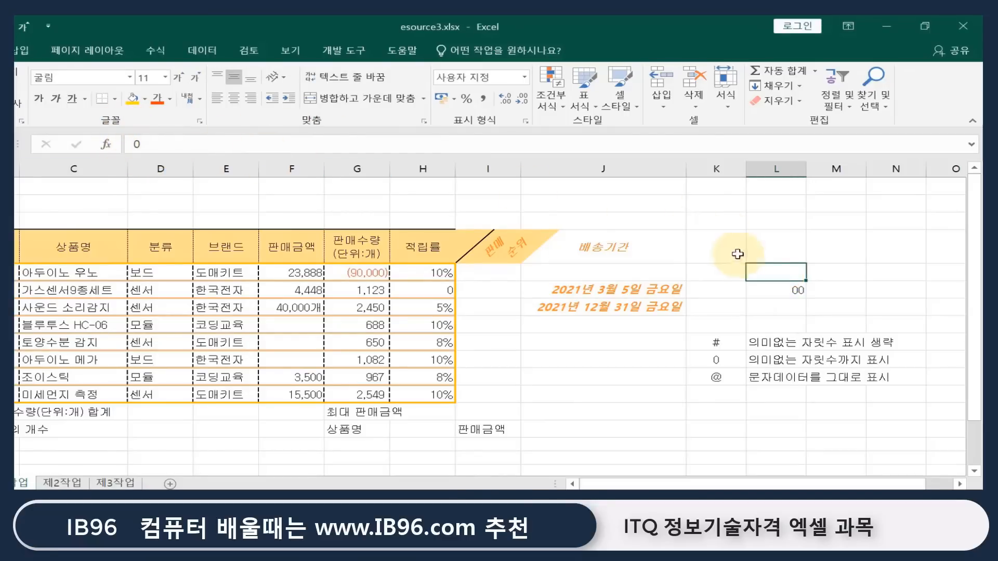
pyautogui.click(783, 290)
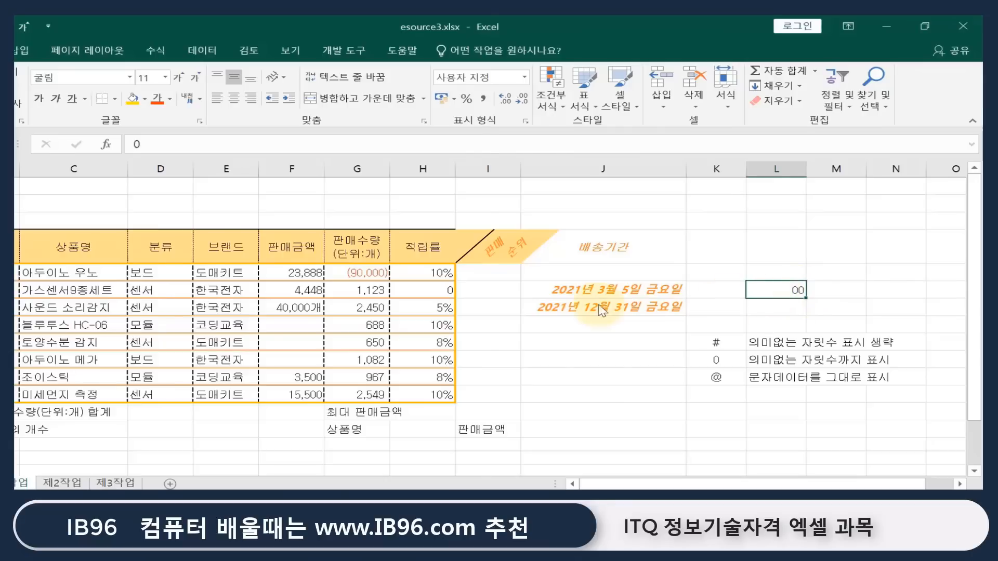
pyautogui.hotkey('ctrl', '1')
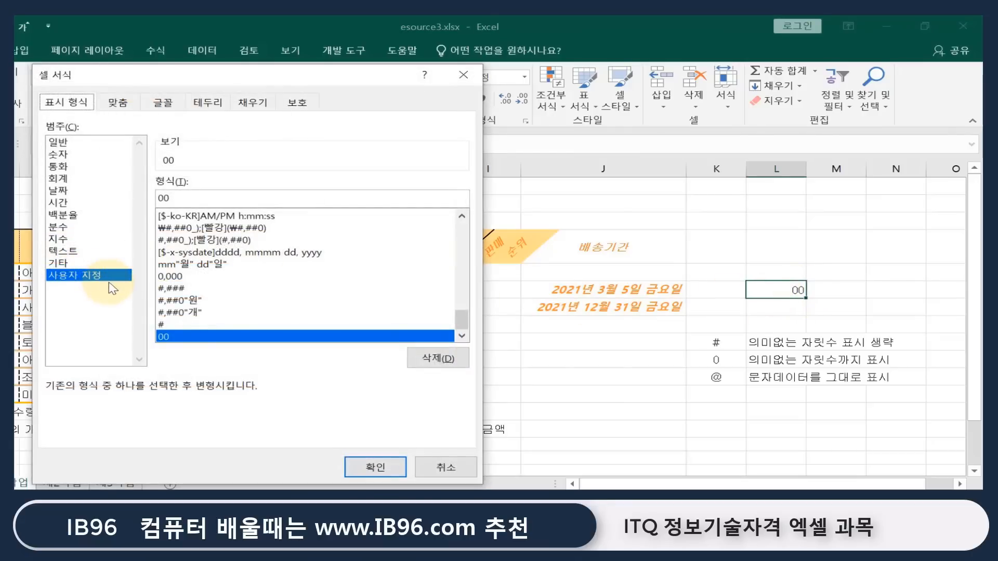
pyautogui.scroll(5, 219, 310)
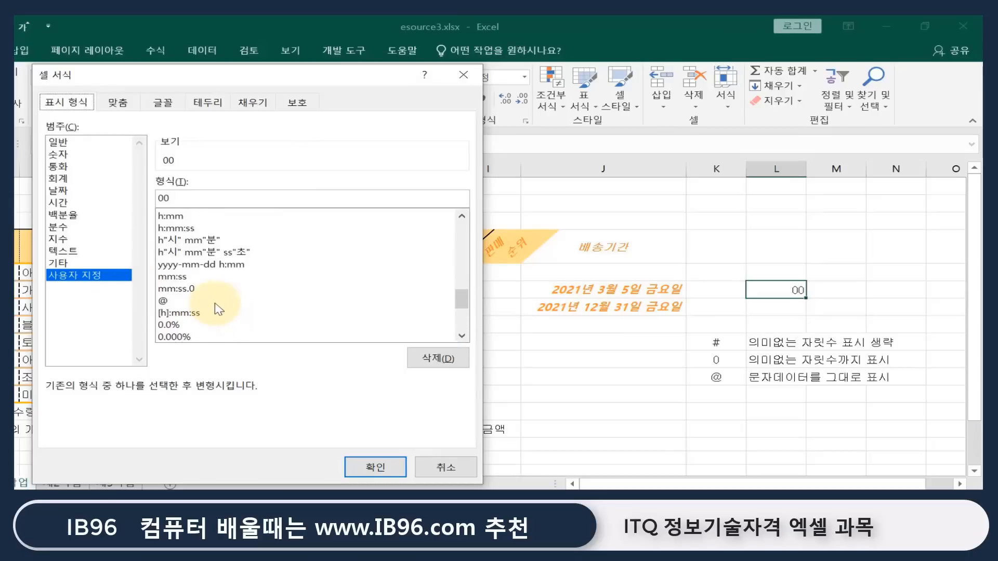
pyautogui.doubleClick(198, 198)
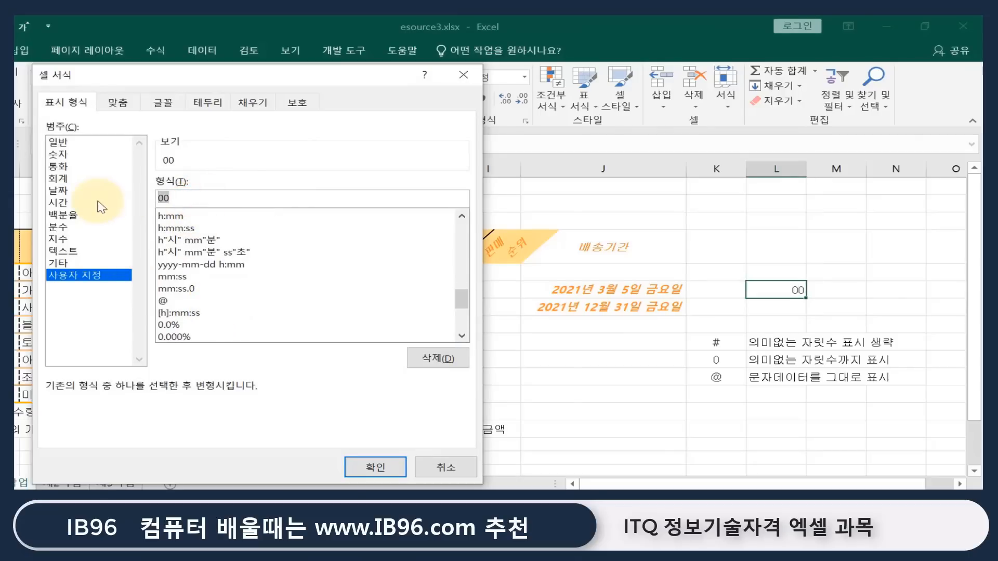
pyautogui.write('#')
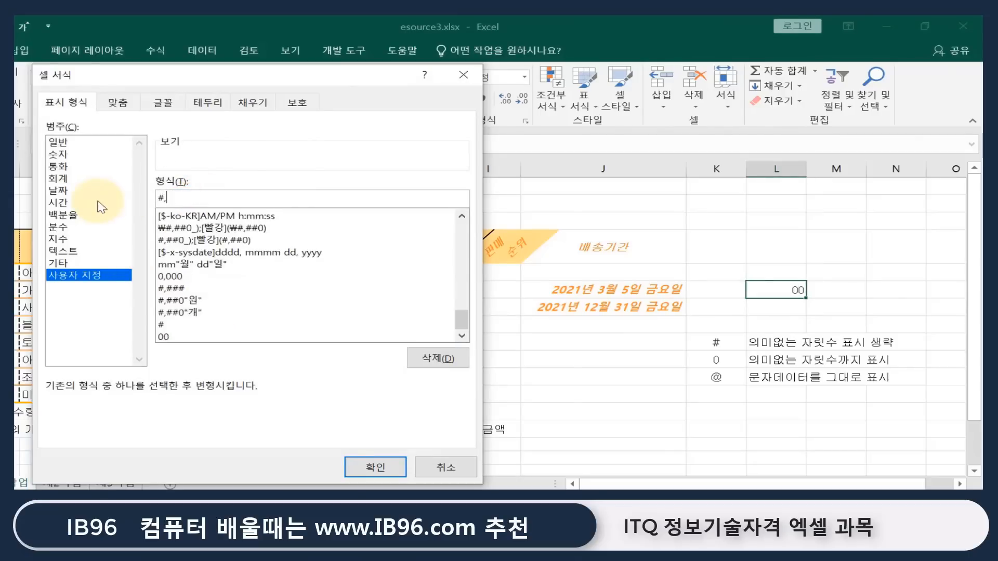
pyautogui.write(',##0')
pyautogui.press('Return')
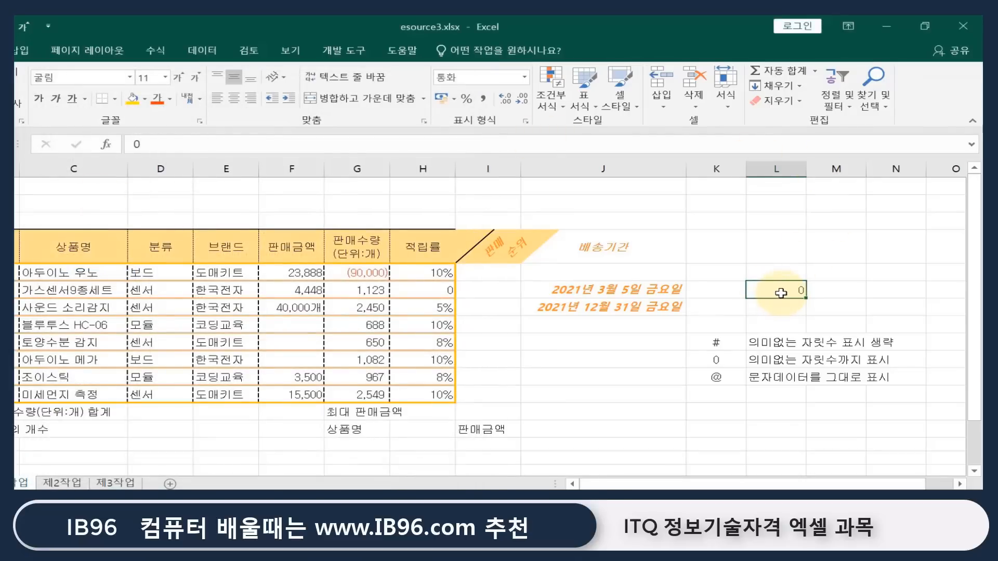
# Step: Enter the value 50 in cell L6 and write the format code #,##0 as text in cell L4
pyautogui.write('50')
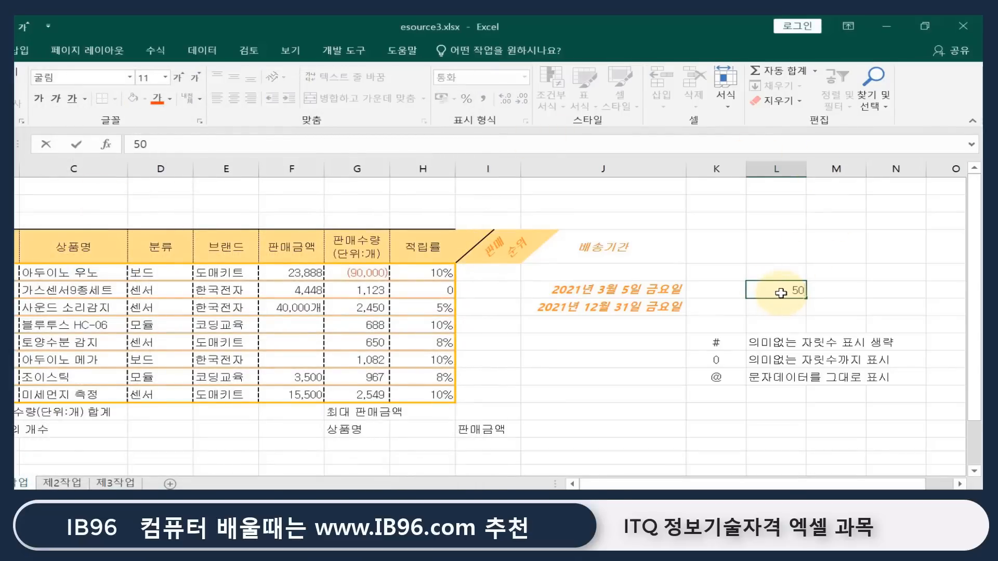
pyautogui.click(788, 244)
pyautogui.write('#')
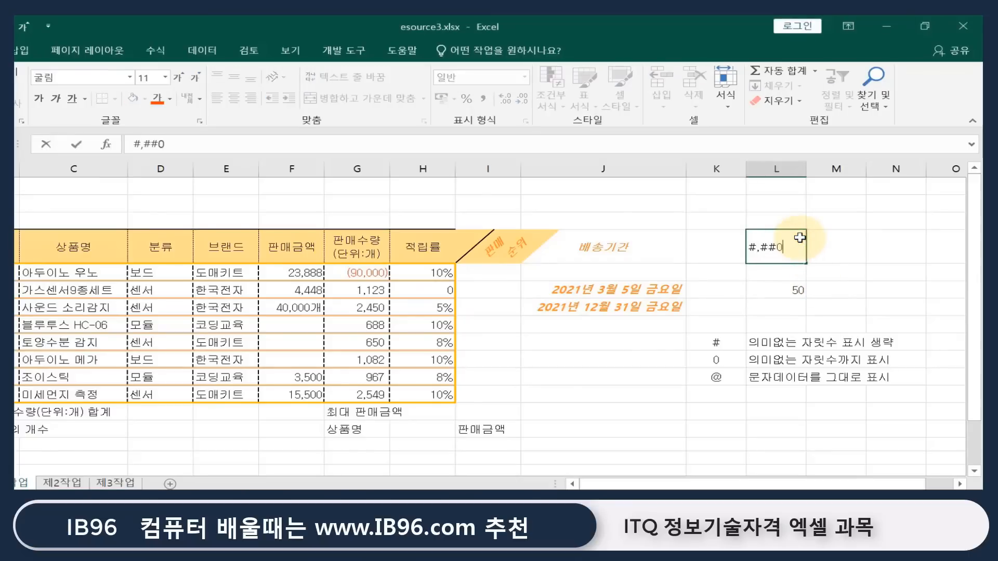
pyautogui.write(',##0')
pyautogui.press('Return')
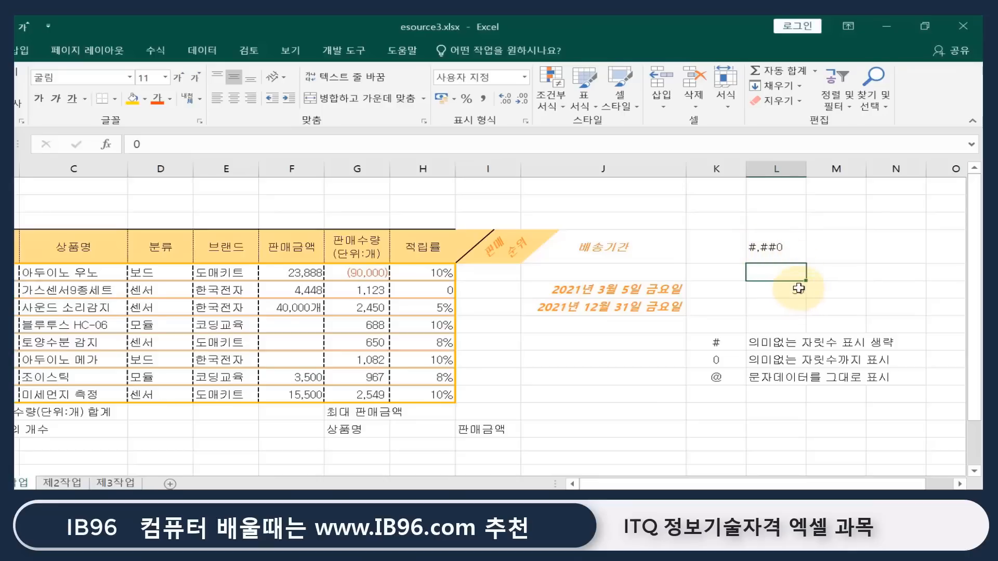
pyautogui.click(799, 294)
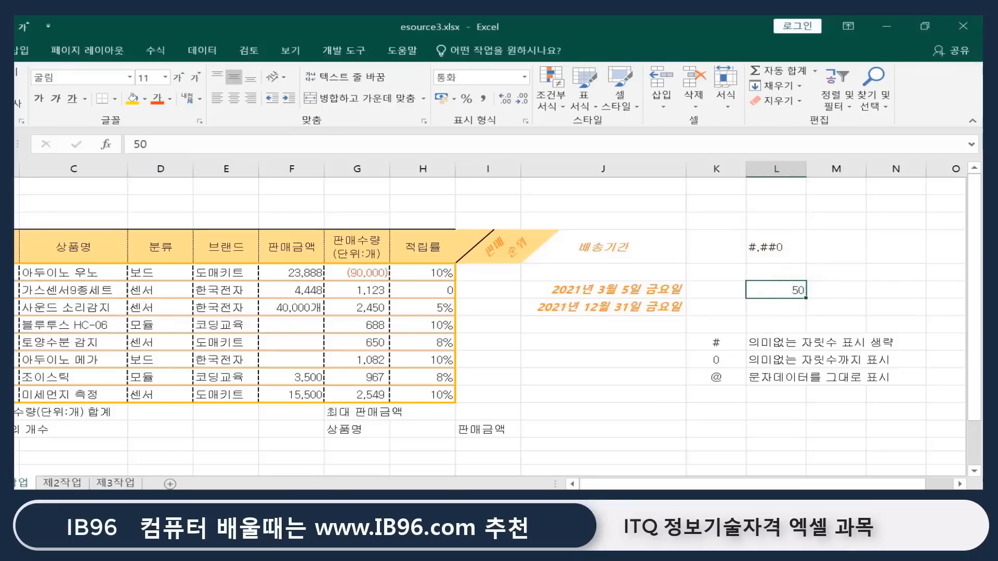
pyautogui.write('3')
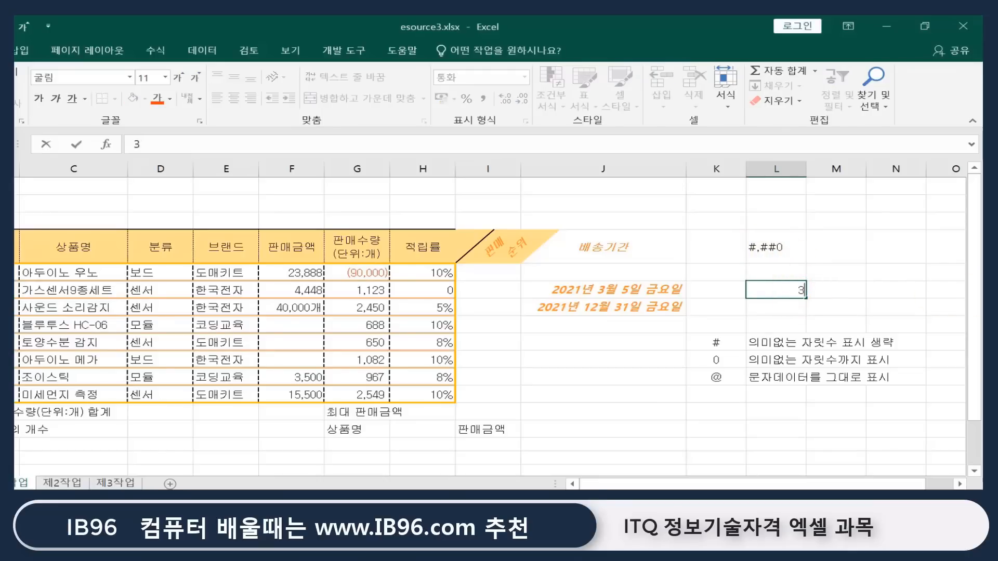
pyautogui.write(',000')
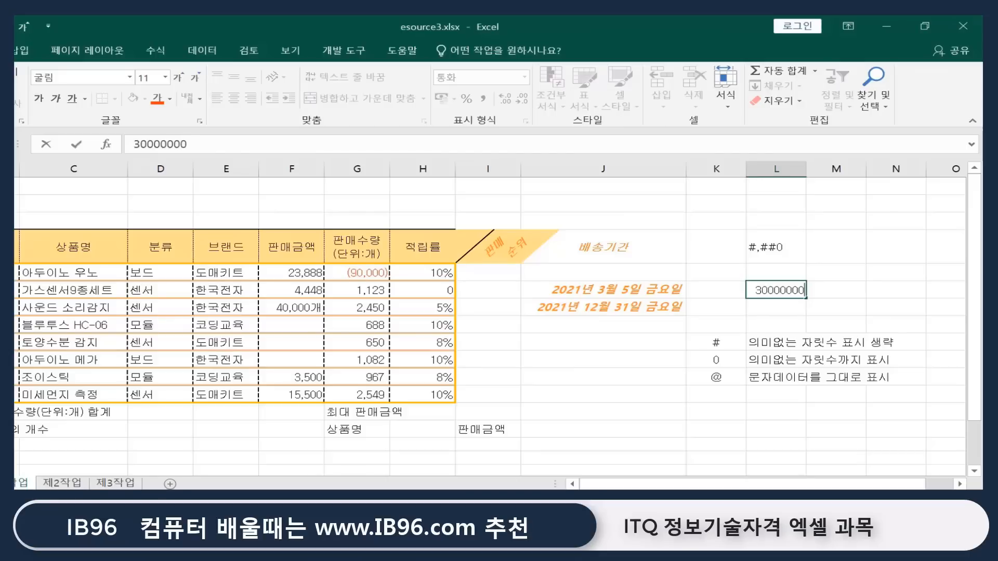
pyautogui.write(',000,000')
pyautogui.press('Return')
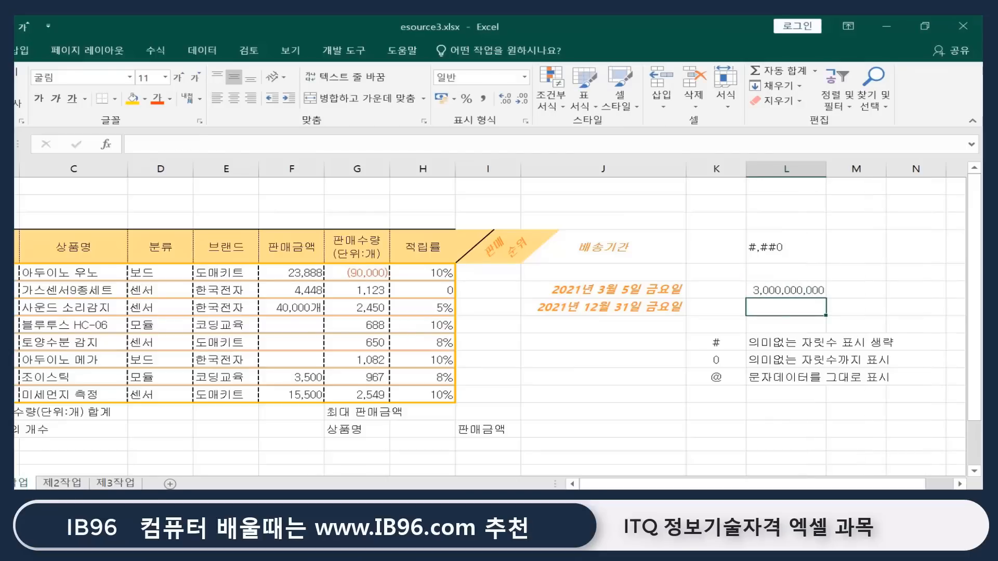
pyautogui.click(797, 252)
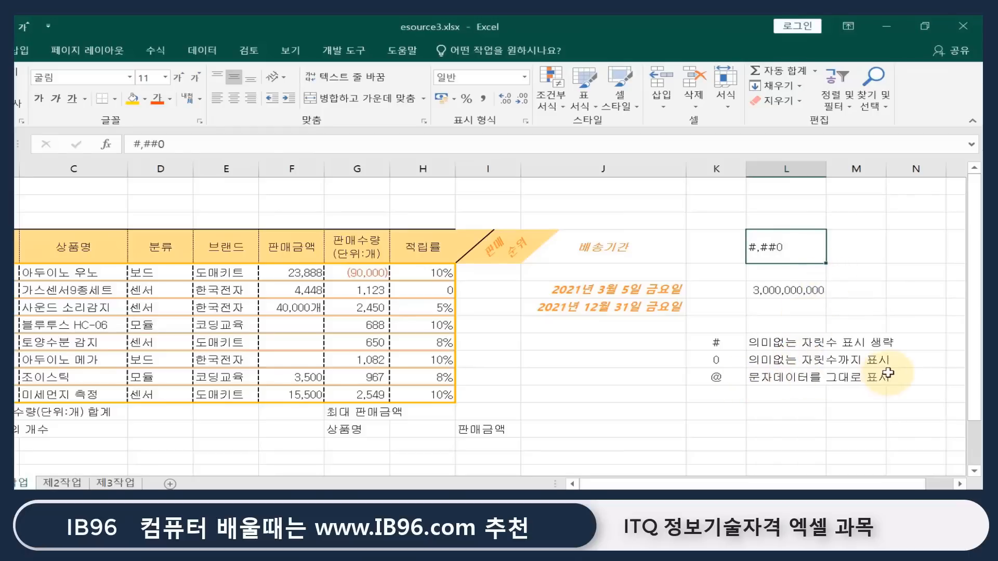
# Step: Enter the text 관리 in cell L7
pyautogui.click(808, 310)
pyautogui.write('ㄱ')
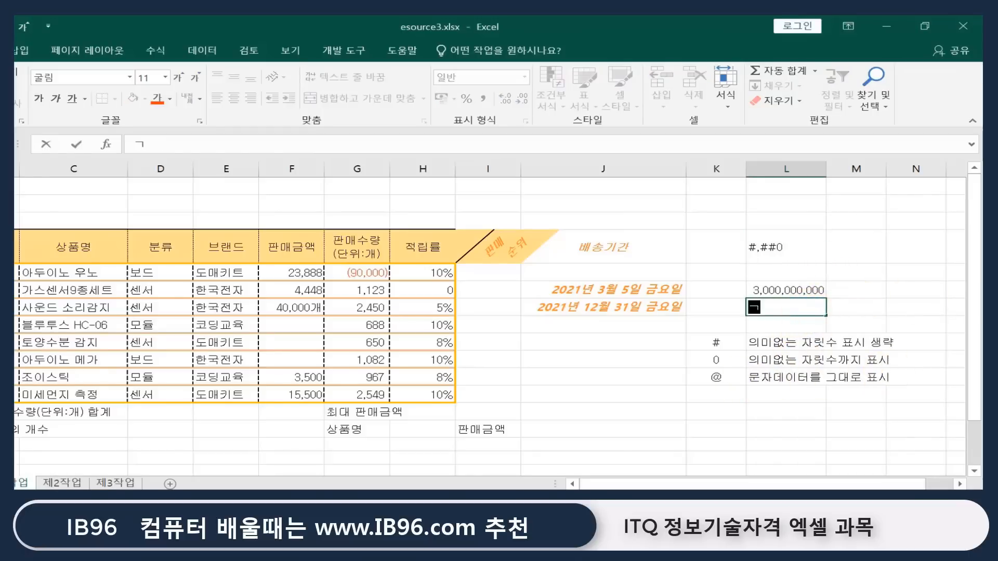
pyautogui.write('관리')
pyautogui.press('Return')
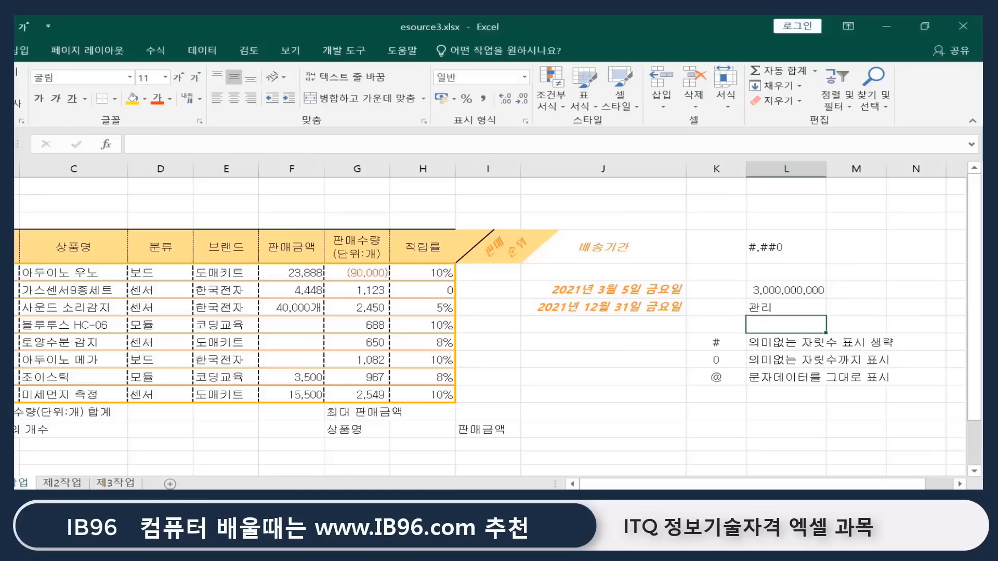
# Step: Apply the custom format @팀 to cell L7 so that 팀 is appended to its text
pyautogui.click(799, 309)
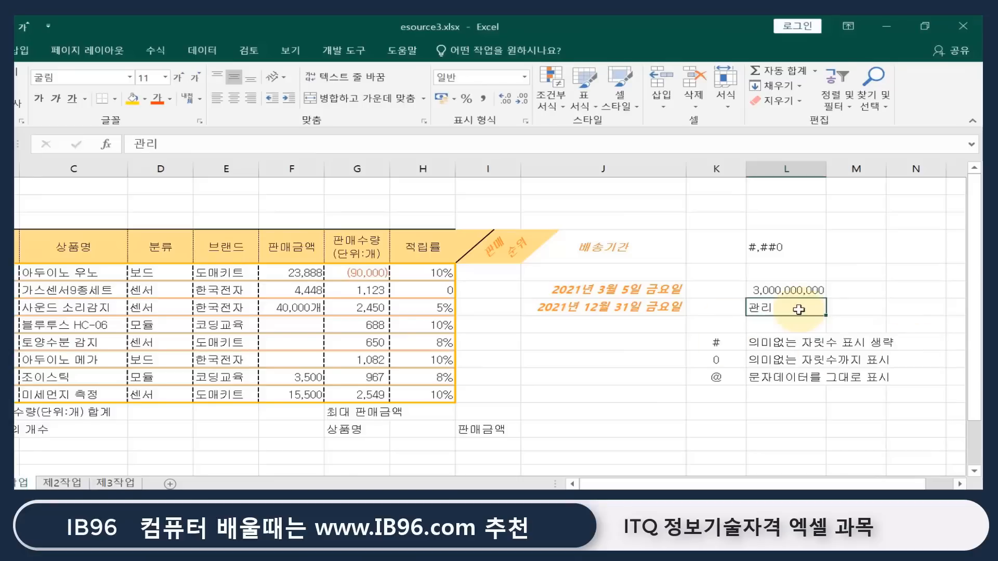
pyautogui.hotkey('ctrl', '1')
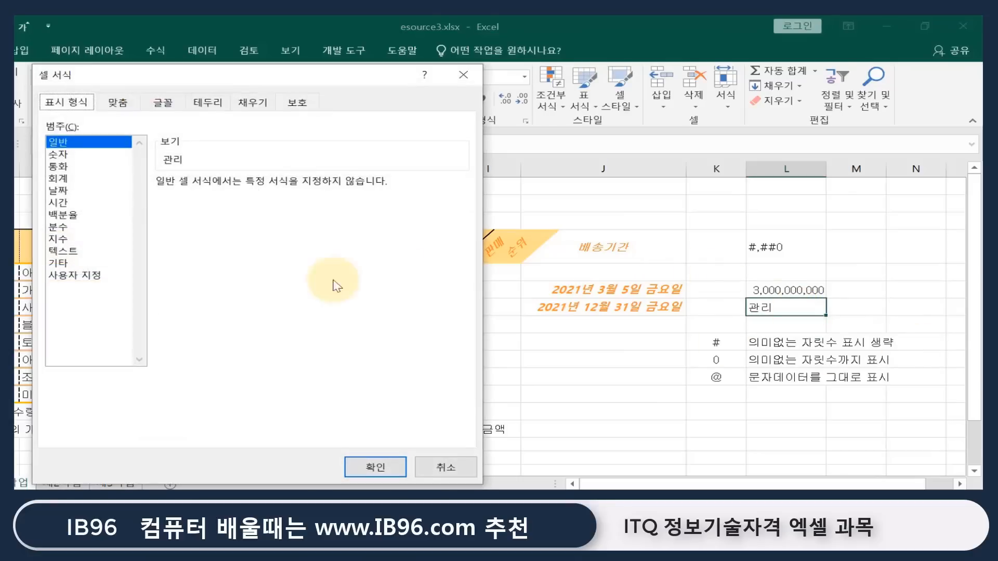
pyautogui.click(94, 275)
pyautogui.doubleClick(224, 197)
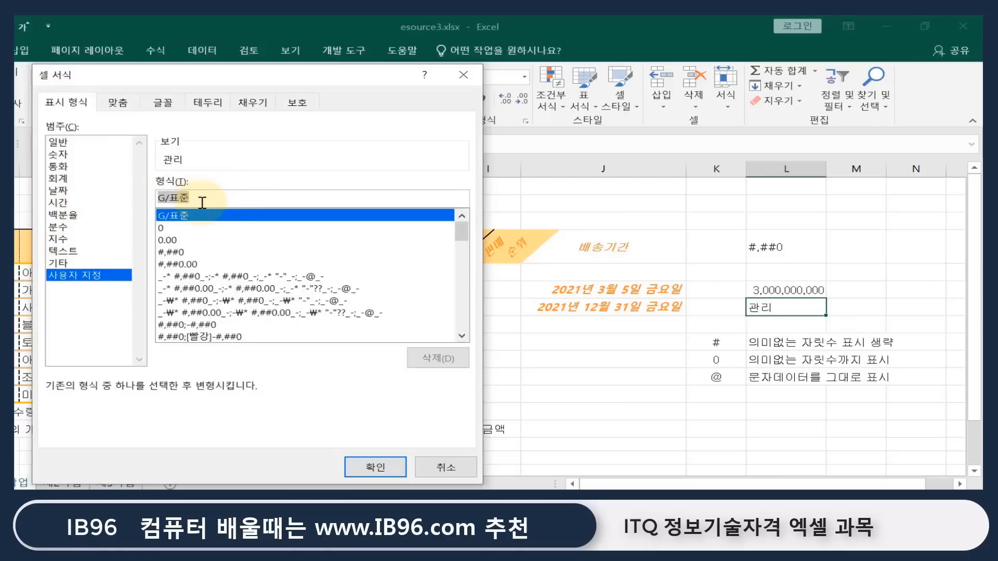
pyautogui.write('@')
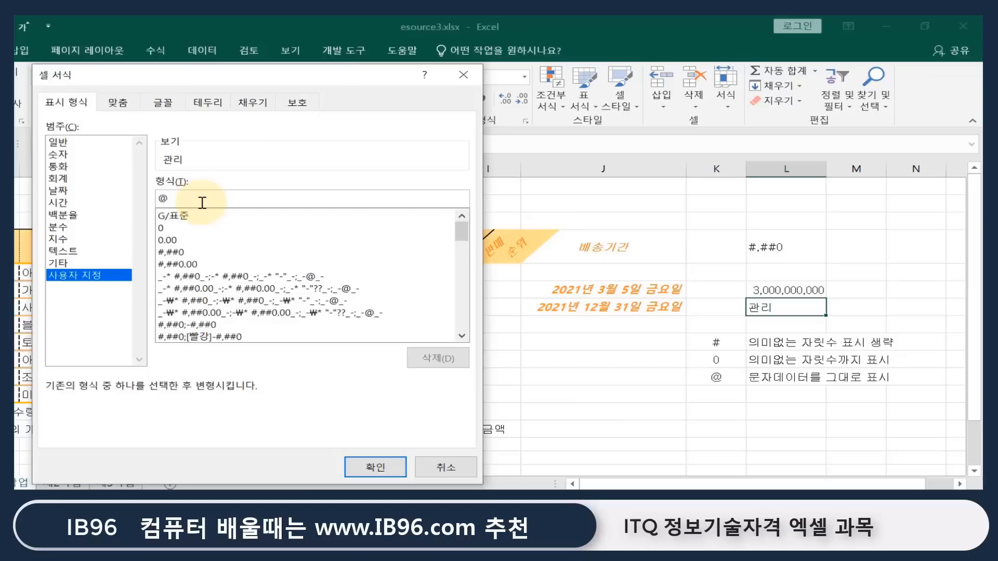
pyautogui.write('티')
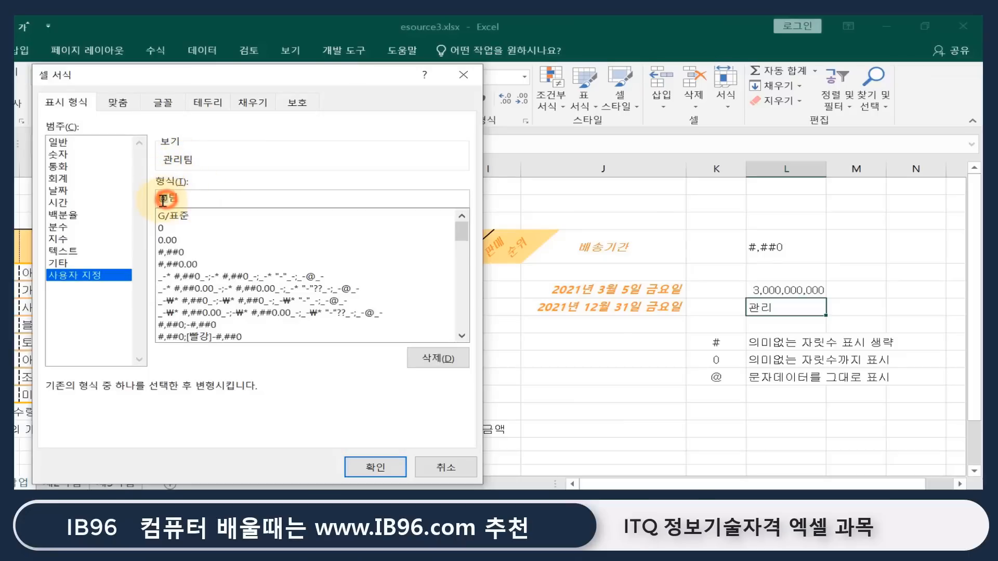
pyautogui.moveTo(166, 198); pyautogui.dragTo(157, 198)
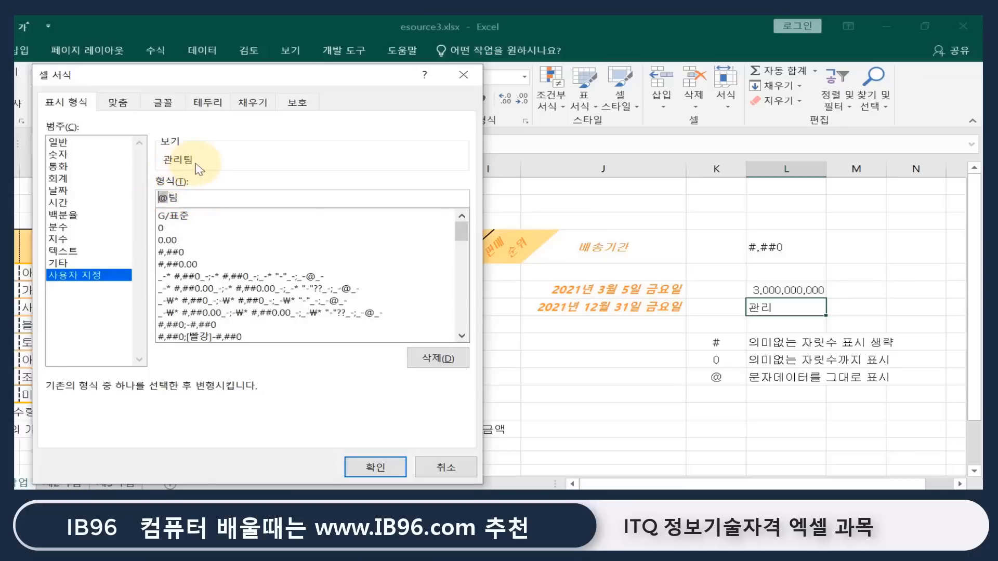
pyautogui.click(368, 466)
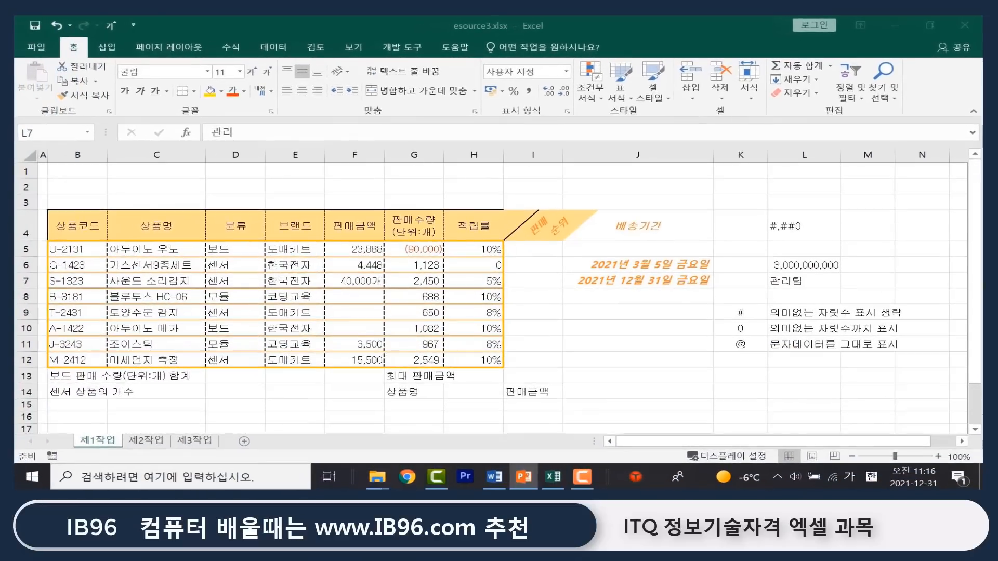
# Step: Switch to the PowerPoint slide show and advance past the 실전 연습 slide
pyautogui.hotkey('alt', 'Tab')
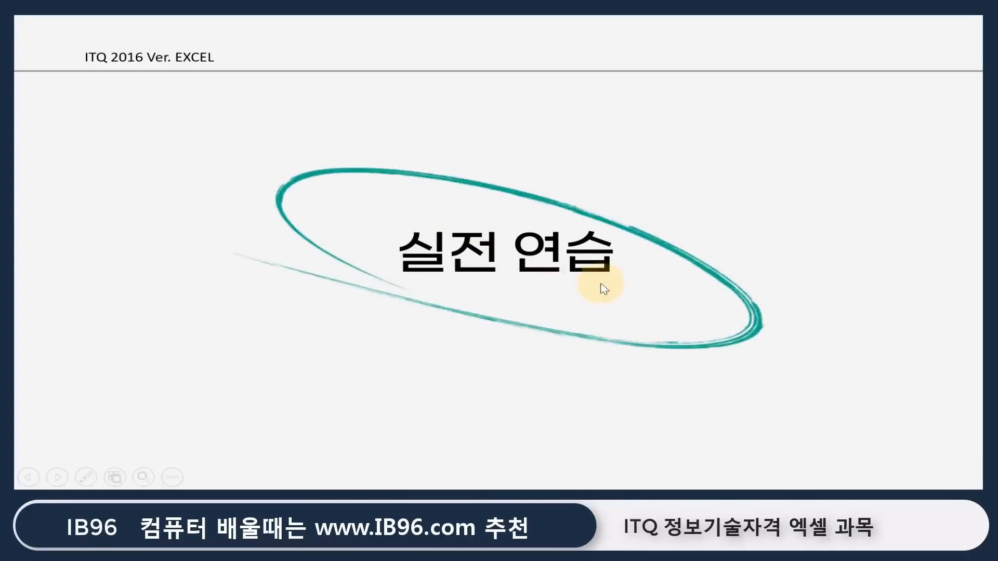
pyautogui.click(634, 369)
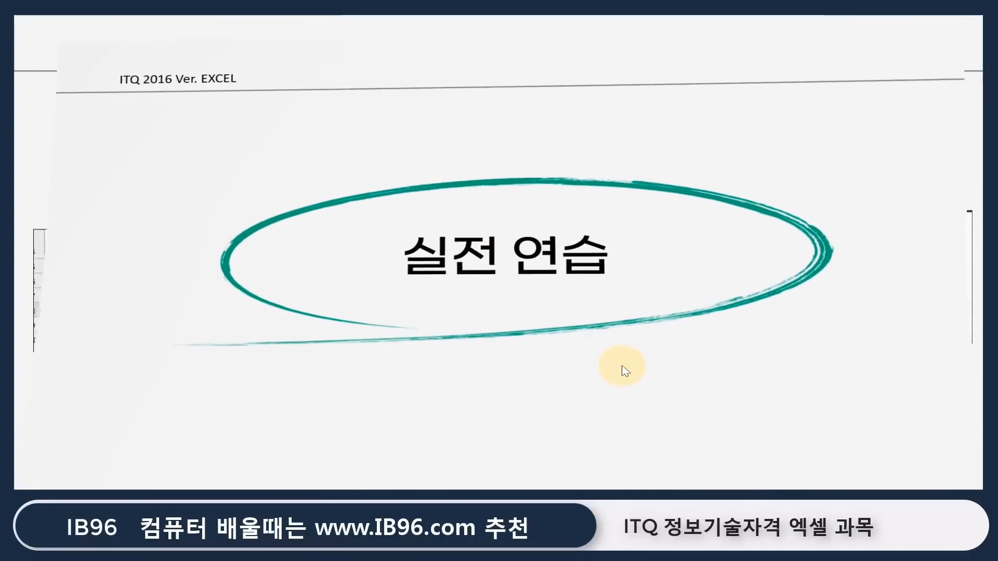
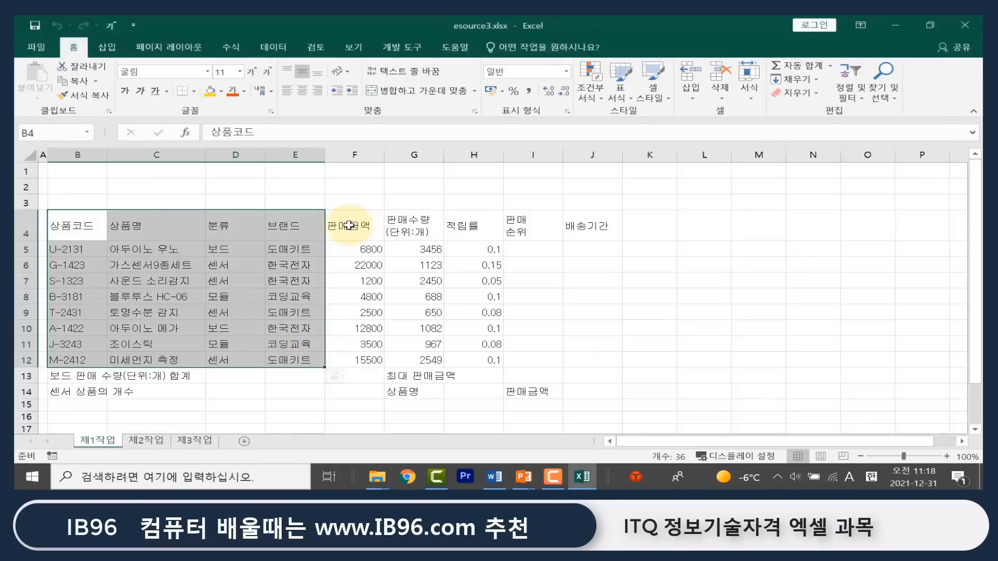
# Step: Center cells B4:E12 and the headers F4:J4 horizontally, and right-align the numbers in F5:H12
pyautogui.moveTo(348, 225); pyautogui.dragTo(571, 230)
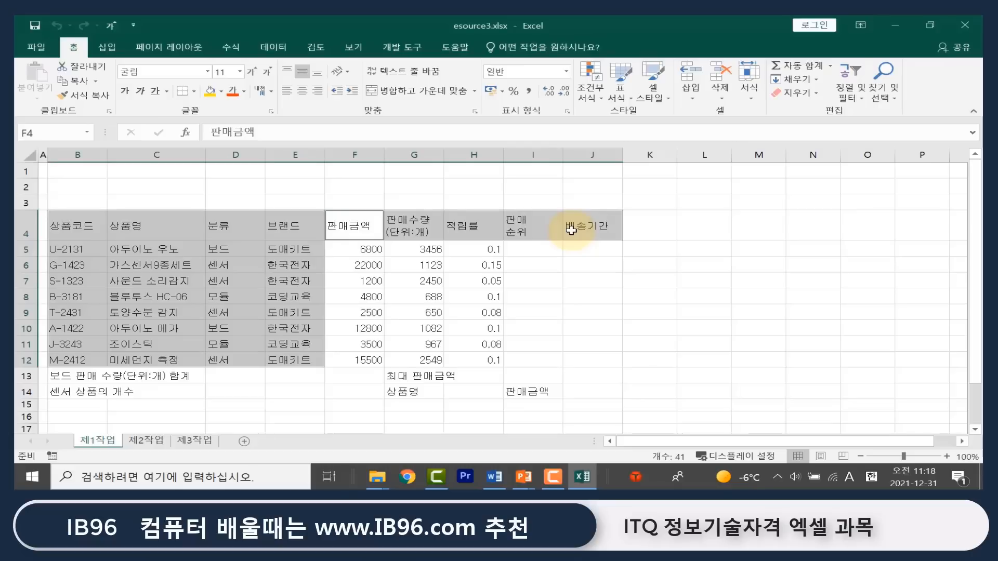
pyautogui.click(302, 91)
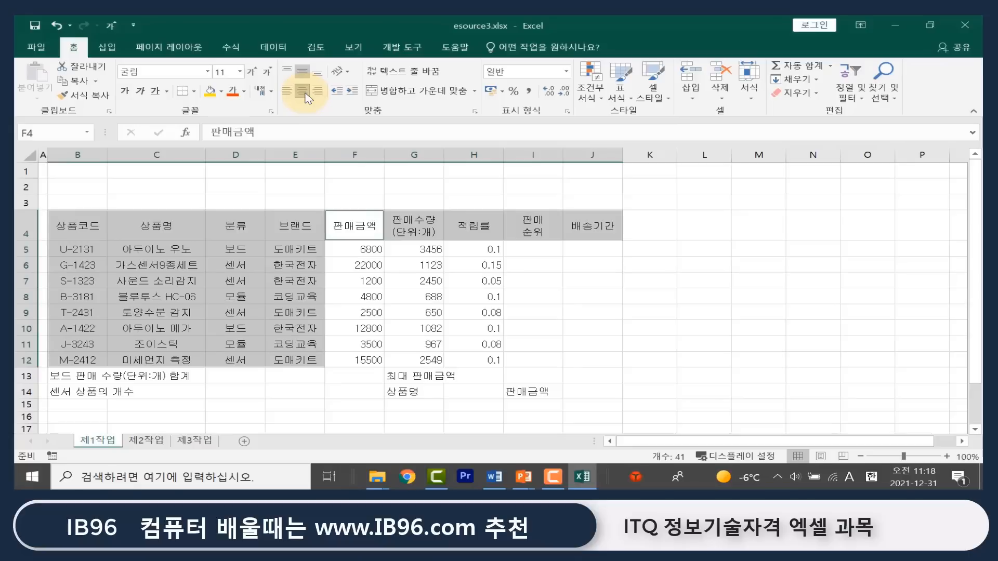
pyautogui.click(532, 297)
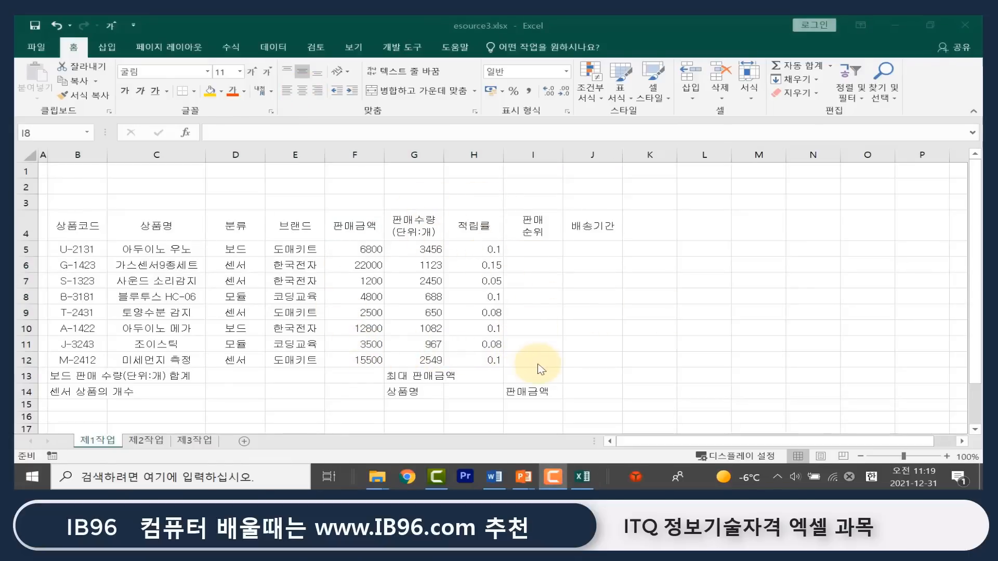
pyautogui.moveTo(367, 250); pyautogui.dragTo(474, 362)
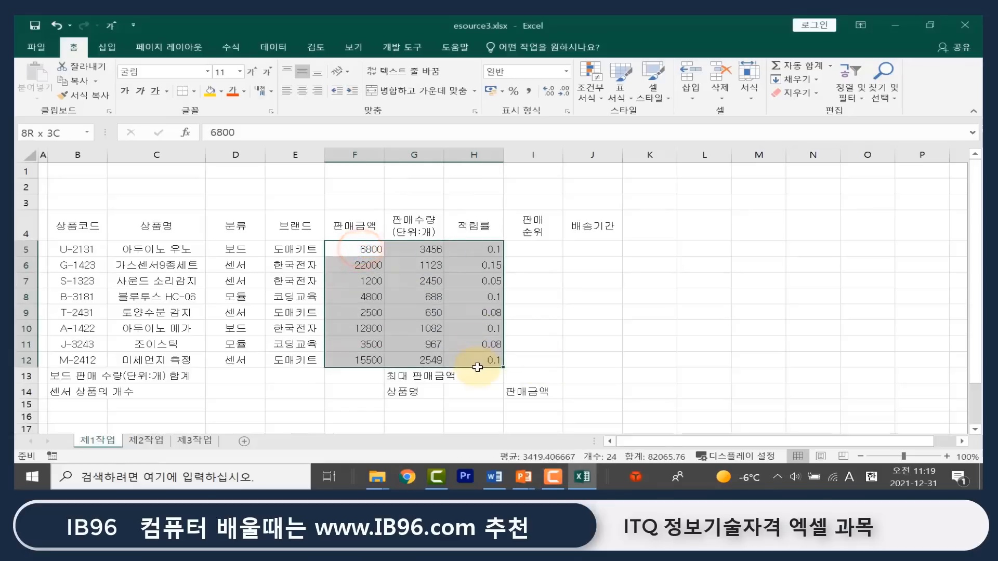
pyautogui.click(318, 94)
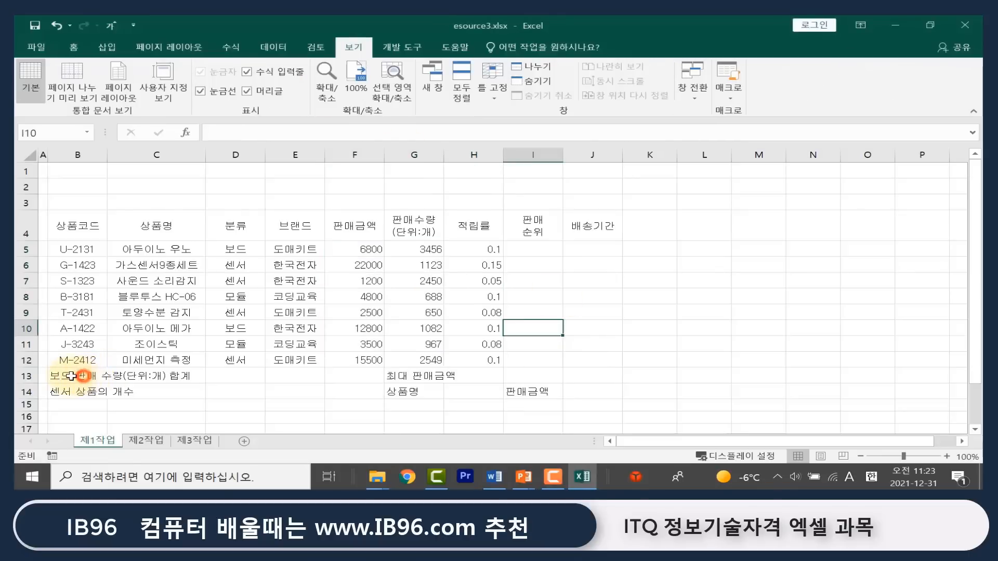
# Step: Merge and center cells B13:D13, then B14:D14, for the 보드 판매 수량 합계 and 센서 상품의 개수 labels
pyautogui.click(86, 378)
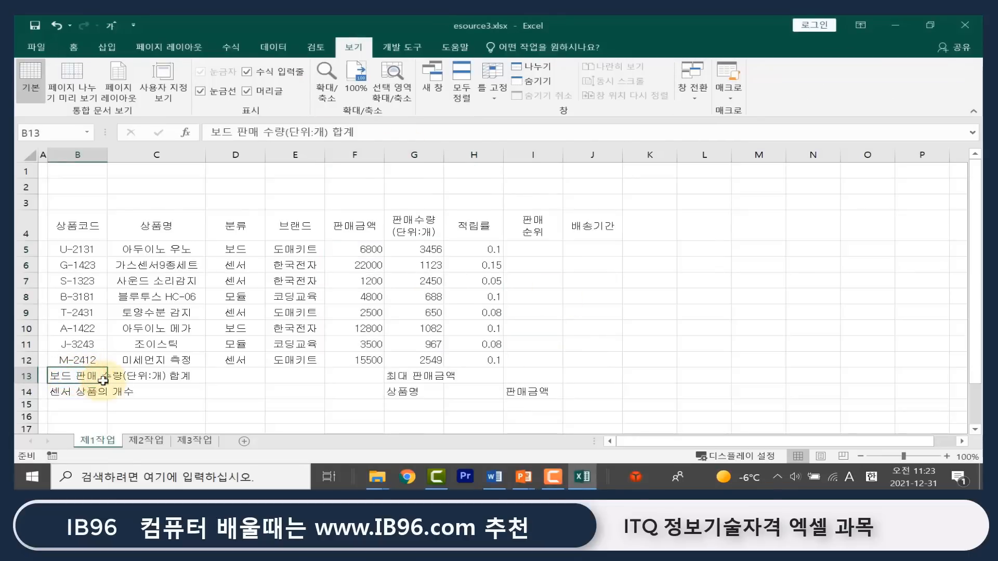
pyautogui.moveTo(105, 381); pyautogui.dragTo(225, 374)
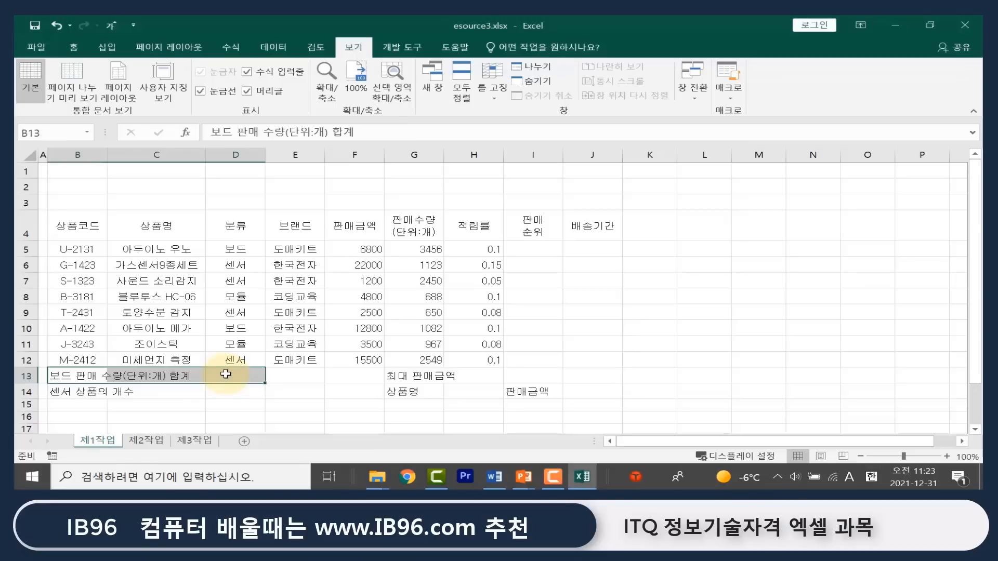
pyautogui.click(73, 48)
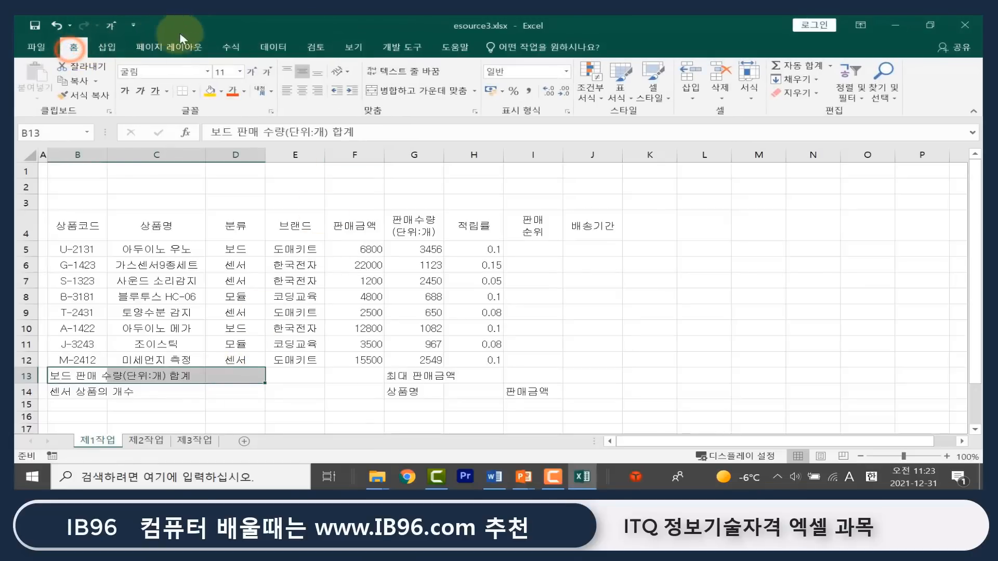
pyautogui.click(392, 93)
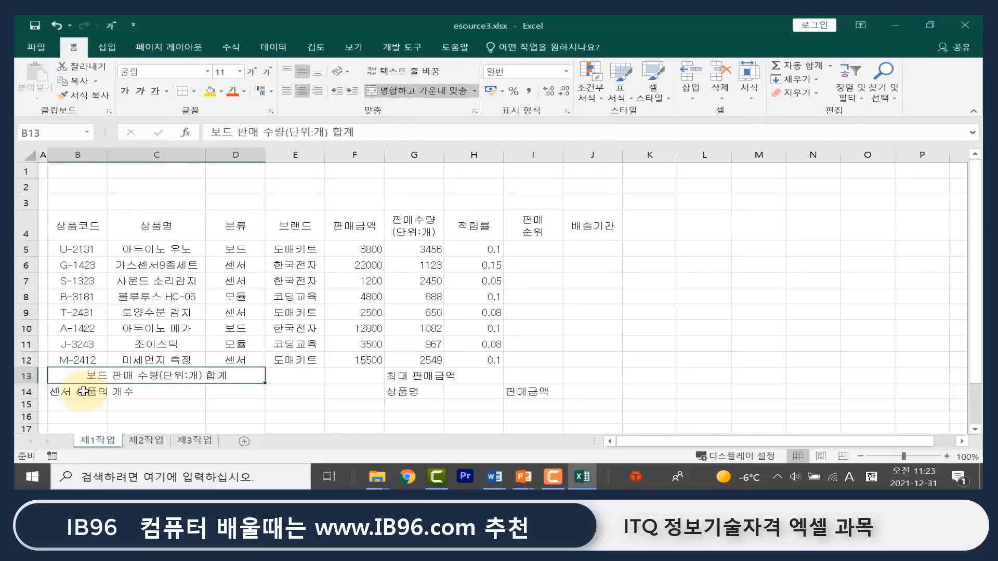
pyautogui.moveTo(83, 391); pyautogui.dragTo(216, 386)
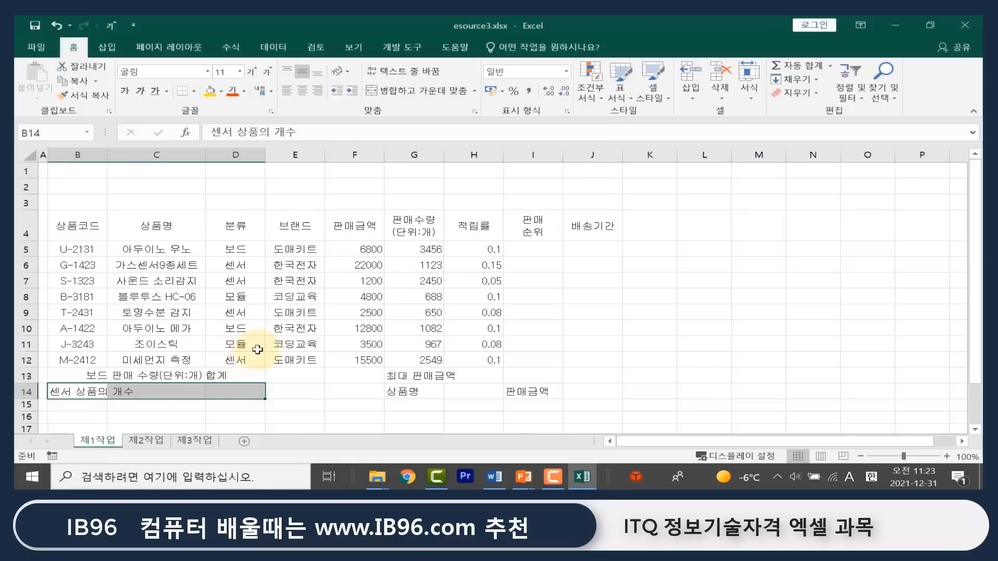
pyautogui.hotkey('alt', 'h')
pyautogui.press('m')
pyautogui.press('c')
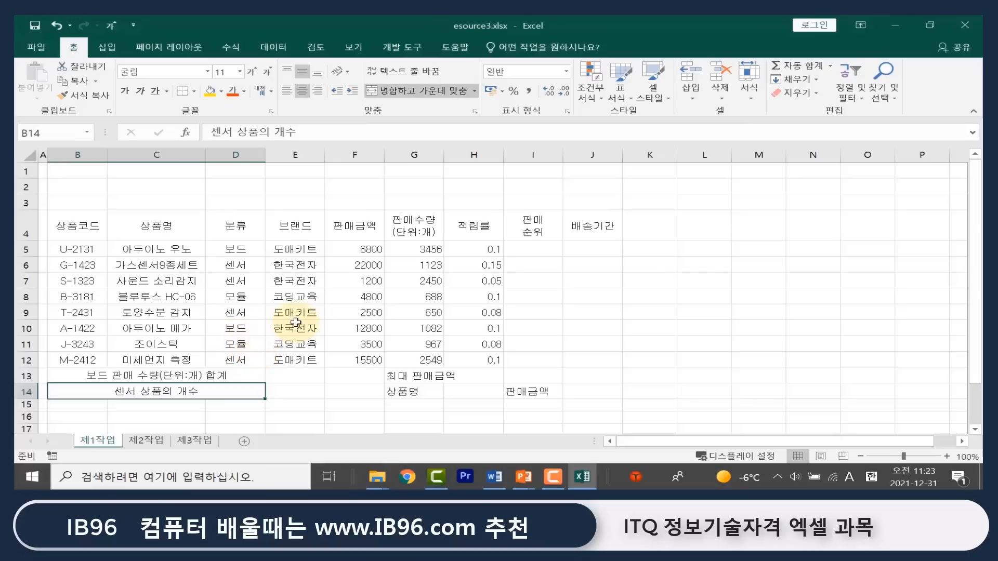
# Step: Merge and center cells G13:I13 for the 최대 판매금액 label, and merge F13:F14
pyautogui.click(412, 374)
pyautogui.moveTo(412, 374); pyautogui.dragTo(531, 365)
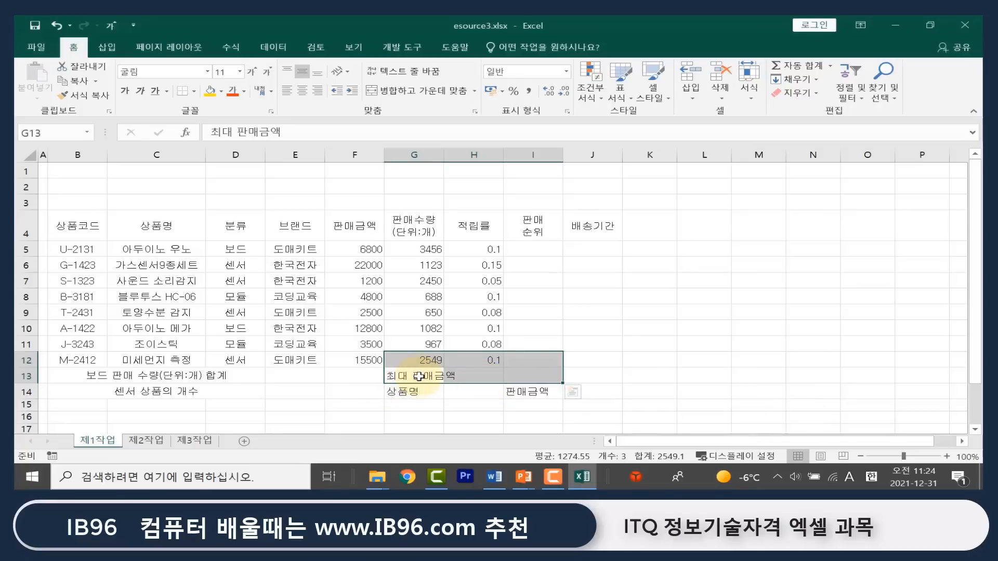
pyautogui.moveTo(418, 376); pyautogui.dragTo(513, 373)
pyautogui.hotkey('ctrl', 'y')
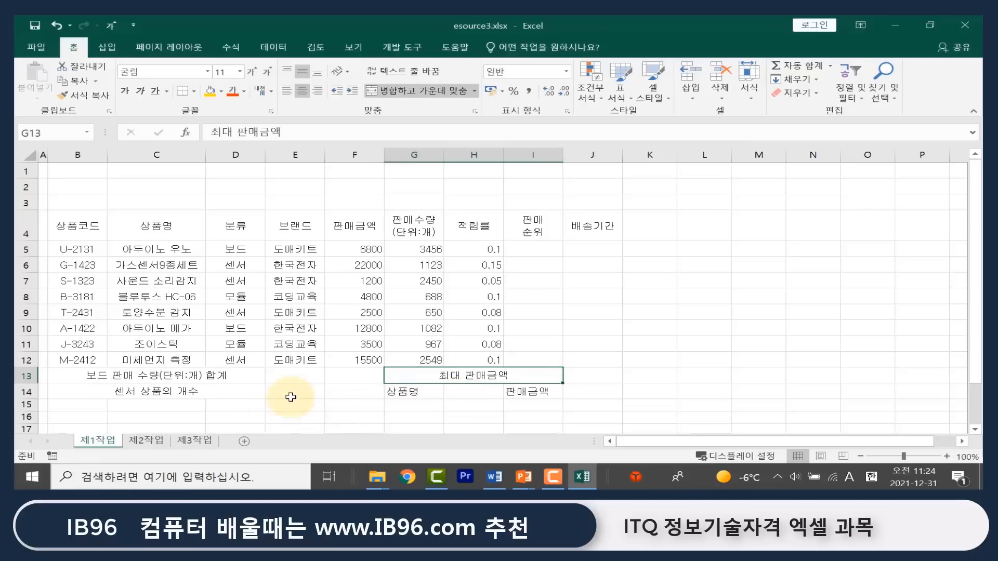
pyautogui.moveTo(342, 381); pyautogui.dragTo(356, 389)
pyautogui.hotkey('ctrl', 'y')
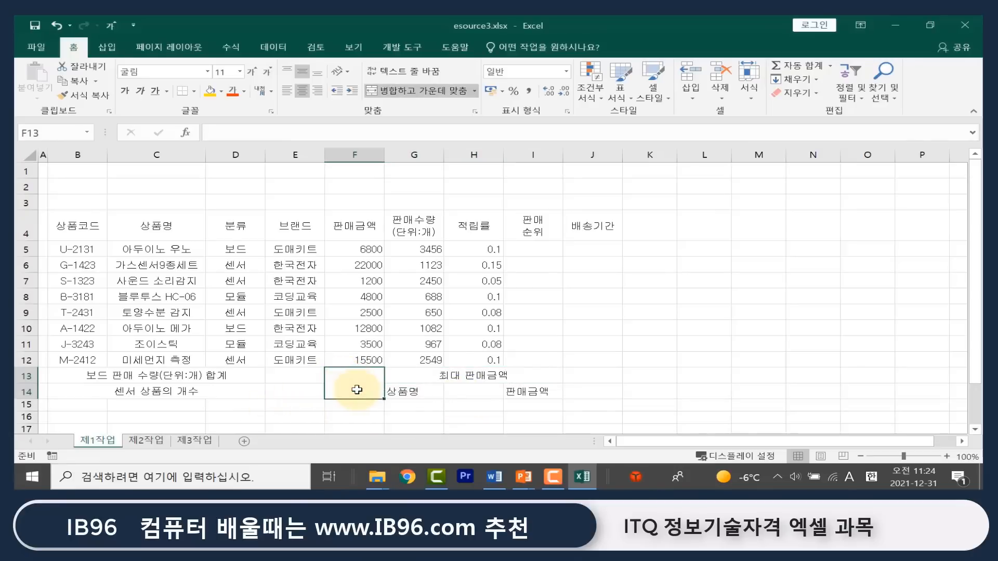
pyautogui.click(619, 326)
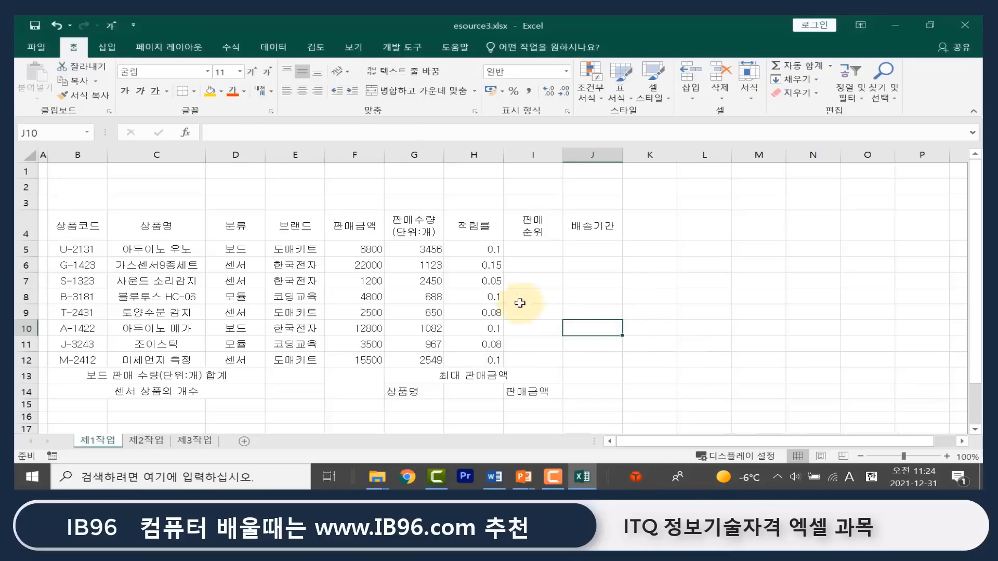
# Step: Apply a medium-thick solid outline and thin solid inside borders to the whole table B4:J14
pyautogui.moveTo(86, 234); pyautogui.dragTo(598, 381)
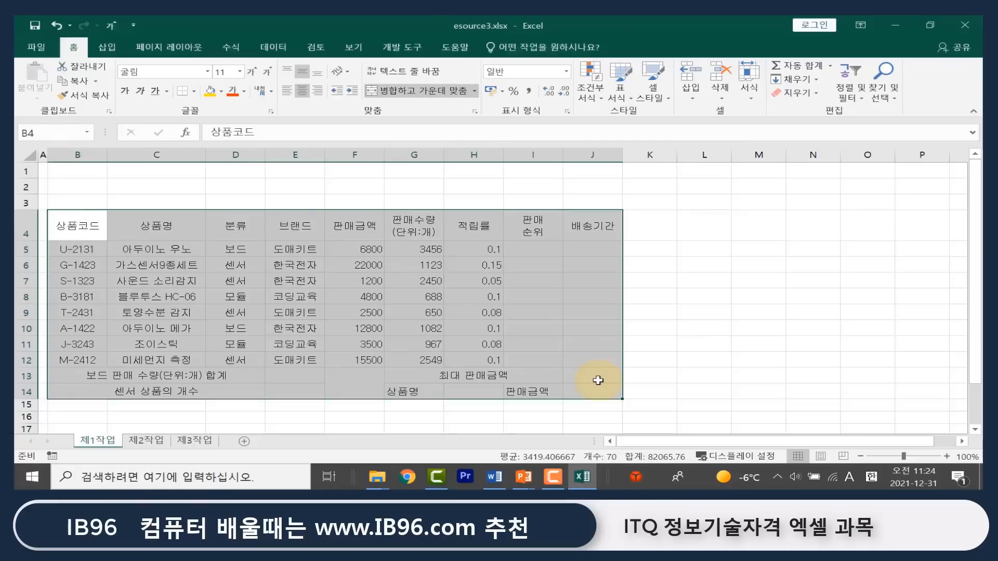
pyautogui.hotkey('ctrl', '1')
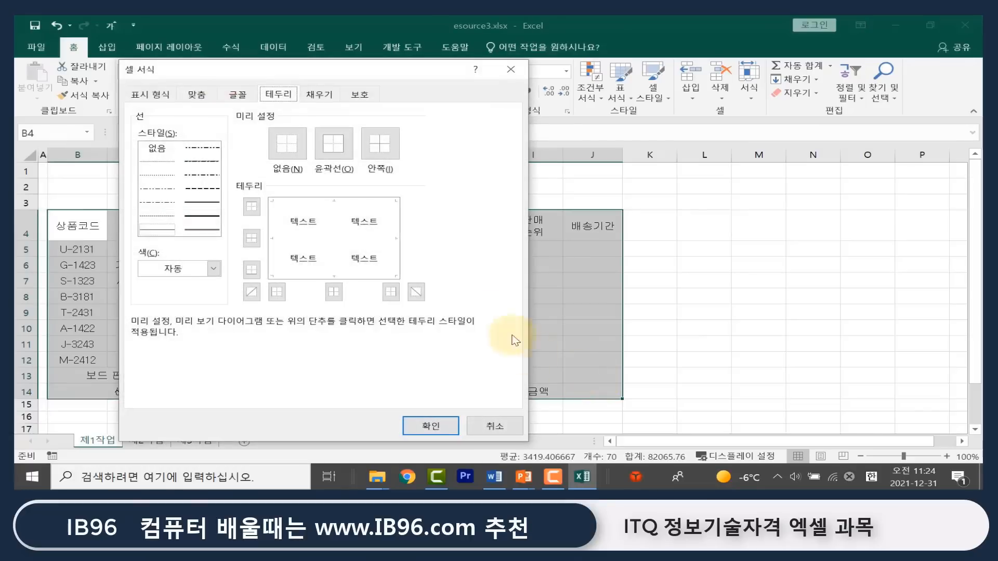
pyautogui.click(209, 215)
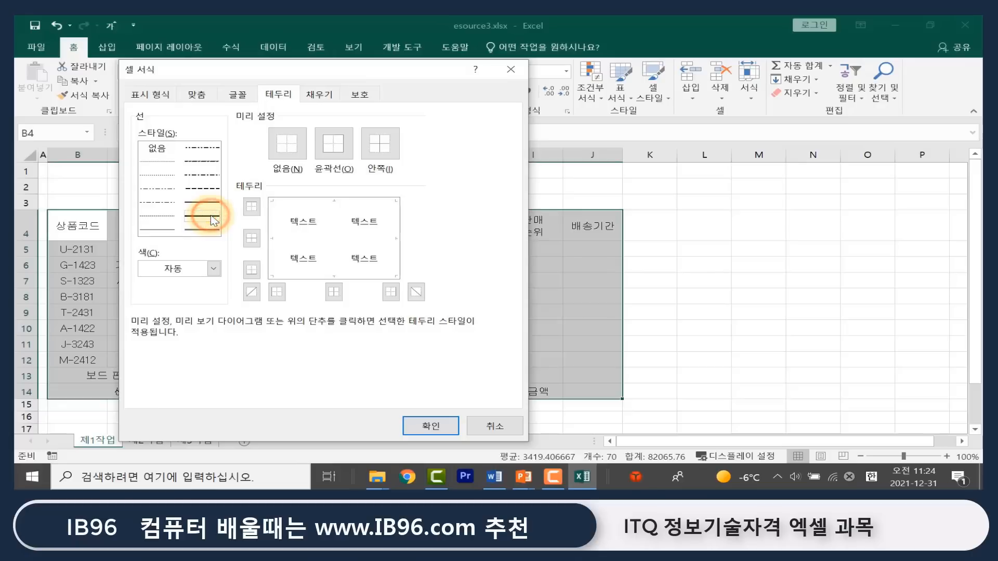
pyautogui.click(202, 201)
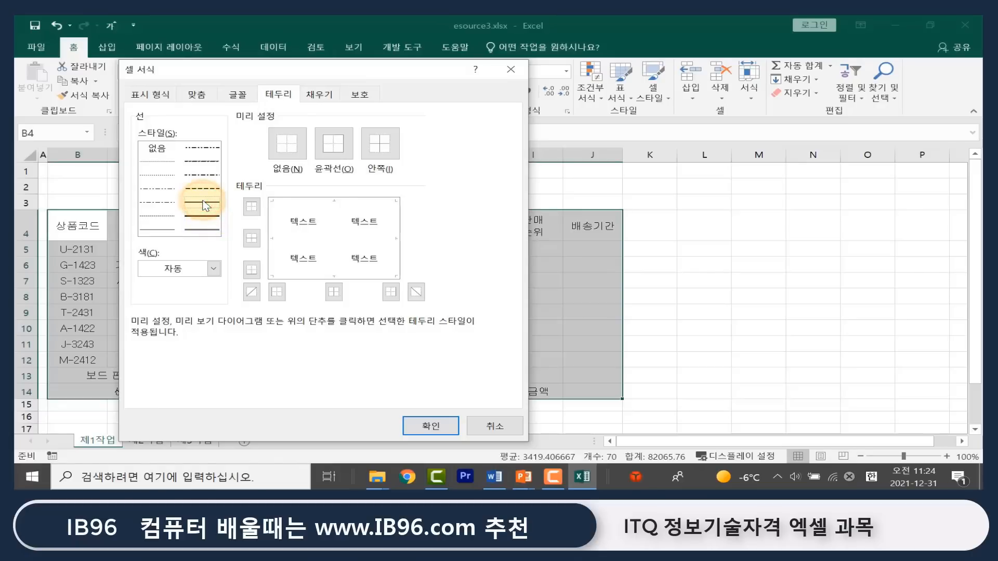
pyautogui.click(334, 143)
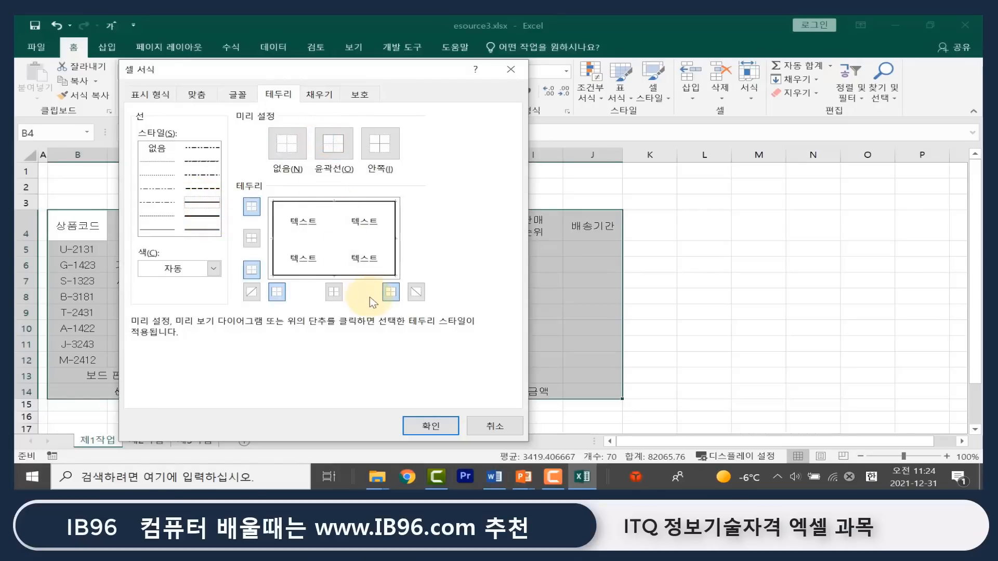
pyautogui.click(172, 231)
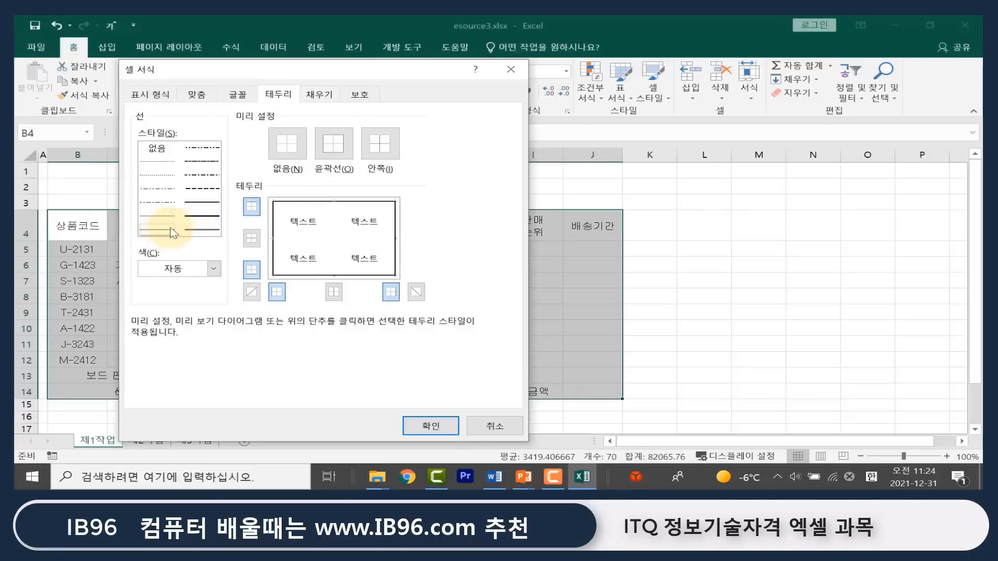
pyautogui.click(389, 145)
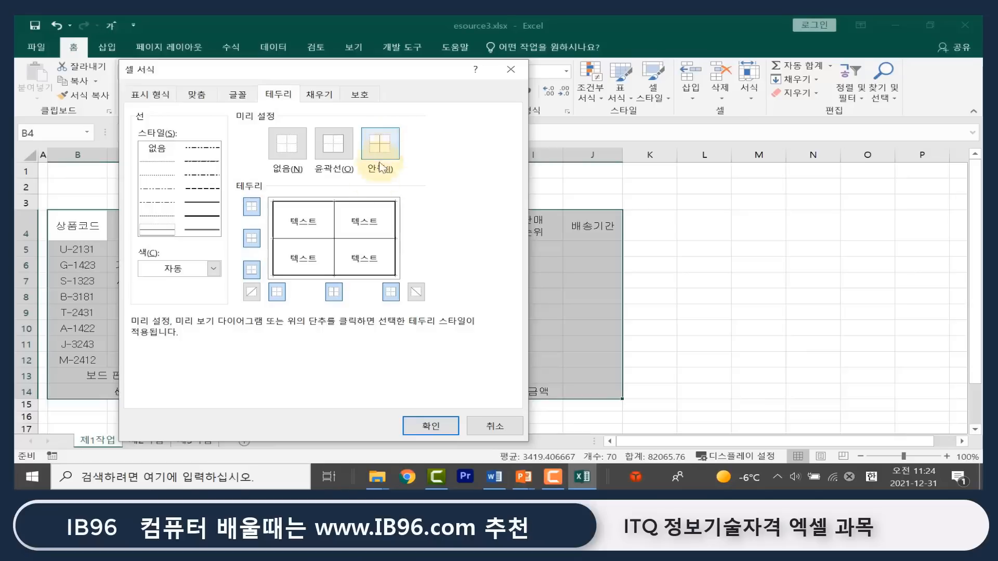
pyautogui.click(430, 426)
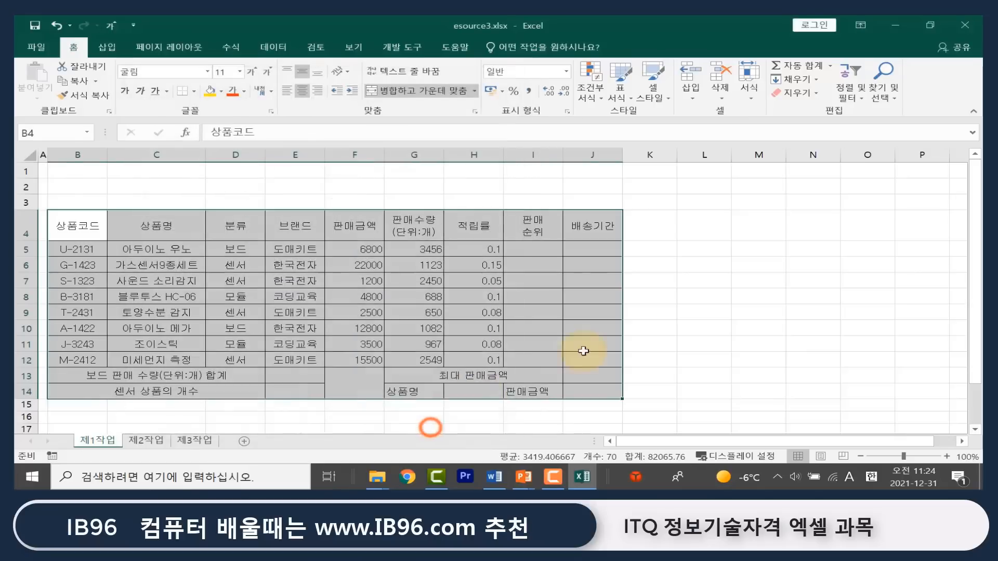
# Step: Deselect the table and hide the gridlines (눈금선) on sheet 제1작업
pyautogui.click(661, 297)
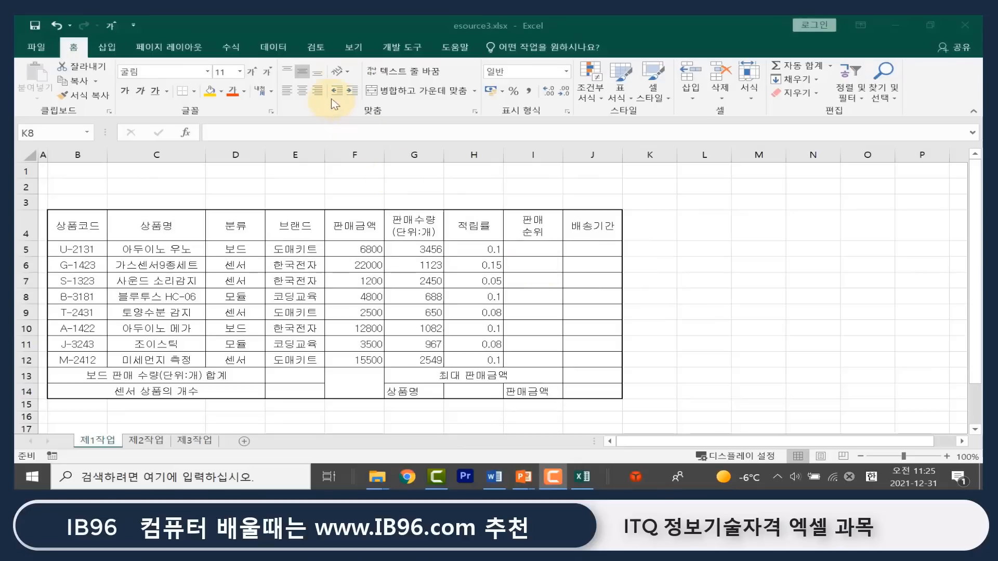
pyautogui.click(352, 47)
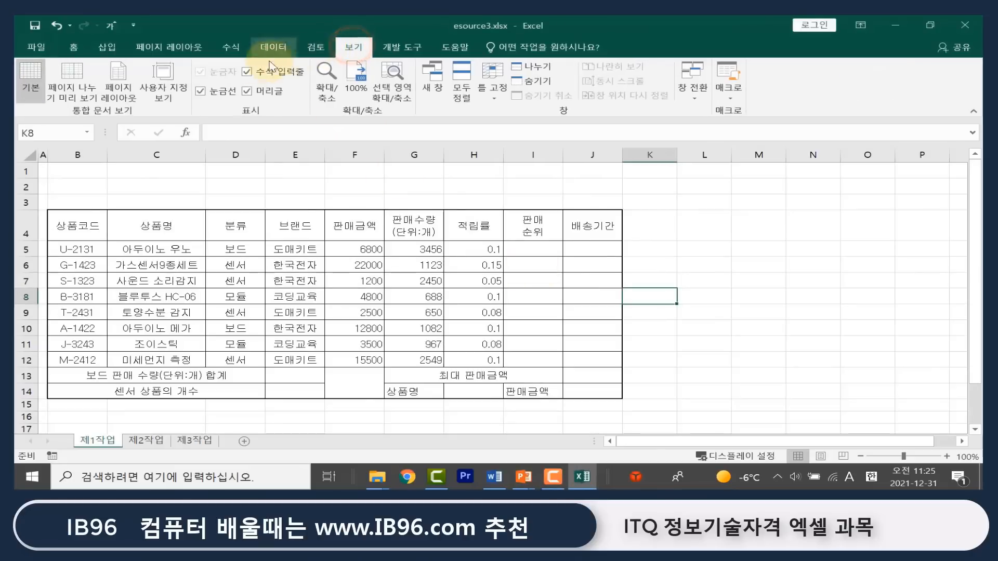
pyautogui.click(200, 92)
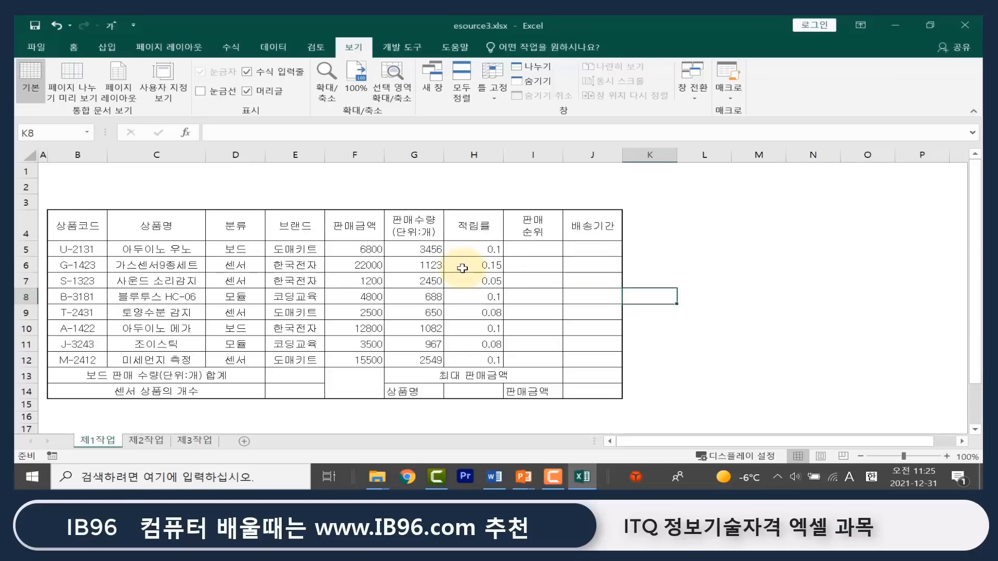
# Step: Add a medium-thick outline around both the header row B4:J4 and the summary rows B13:J14
pyautogui.moveTo(76, 224); pyautogui.dragTo(599, 232)
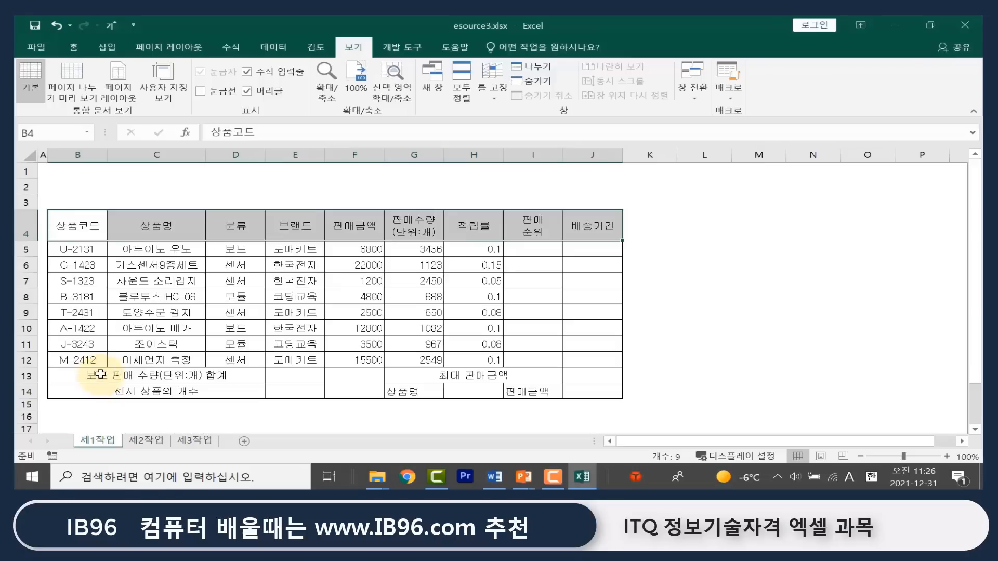
pyautogui.moveTo(104, 375); pyautogui.dragTo(582, 377)
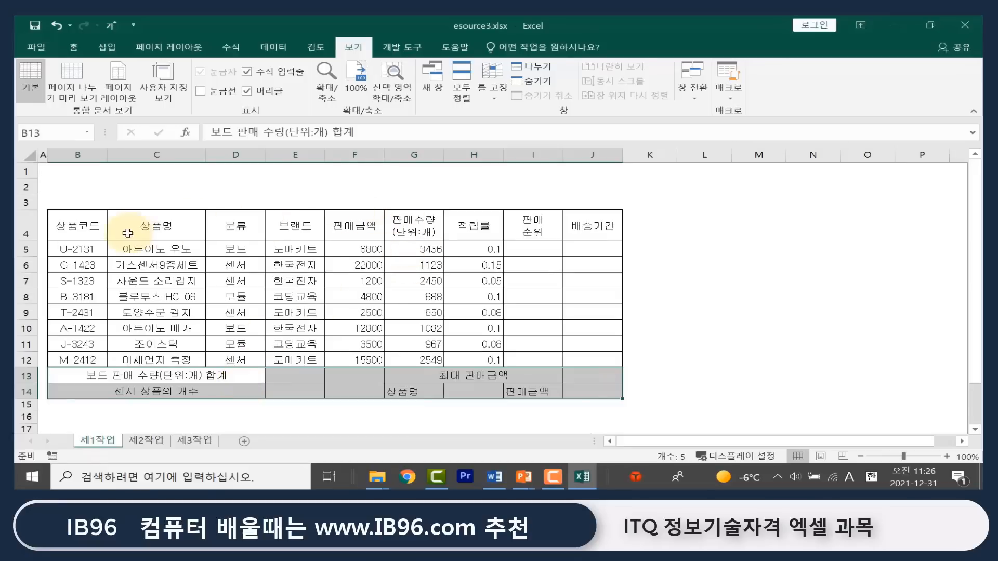
pyautogui.moveTo(83, 225); pyautogui.dragTo(577, 222)
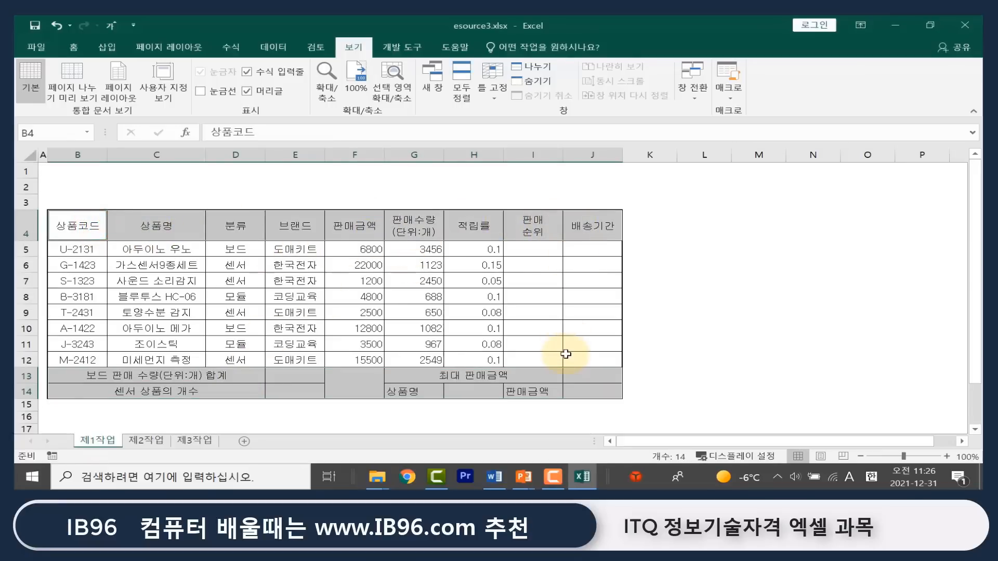
pyautogui.hotkey('ctrl', '1')
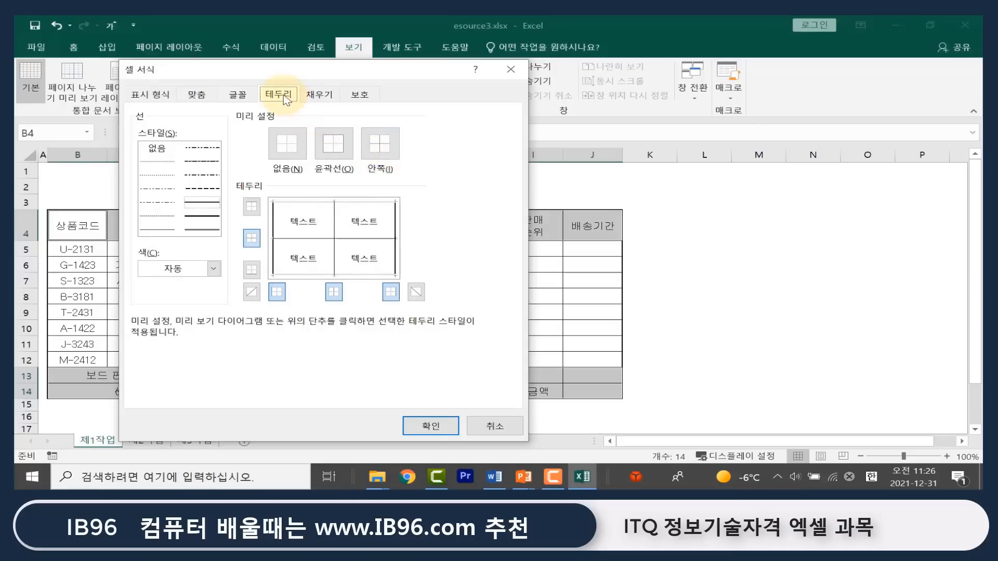
pyautogui.click(338, 152)
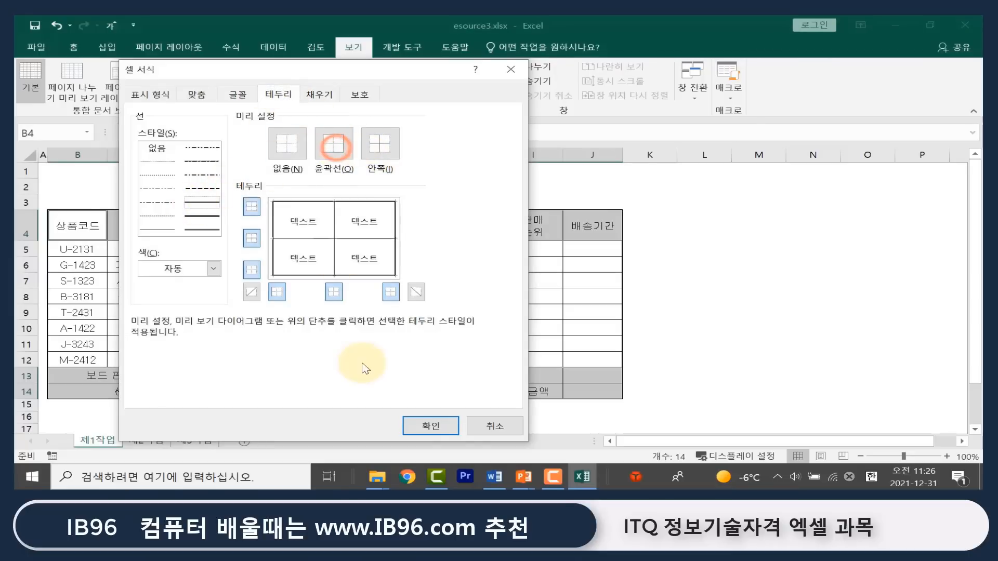
pyautogui.click(439, 427)
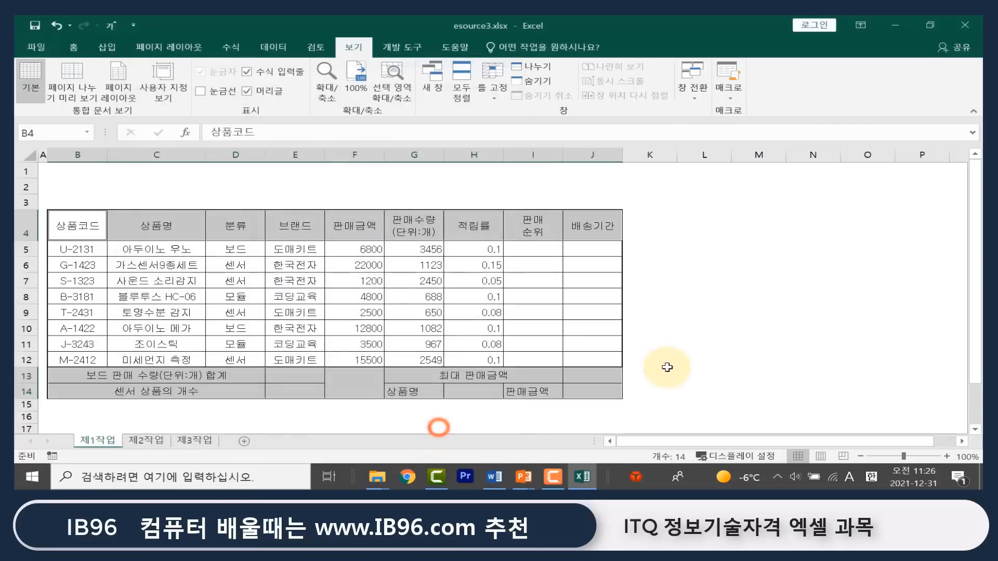
pyautogui.click(667, 365)
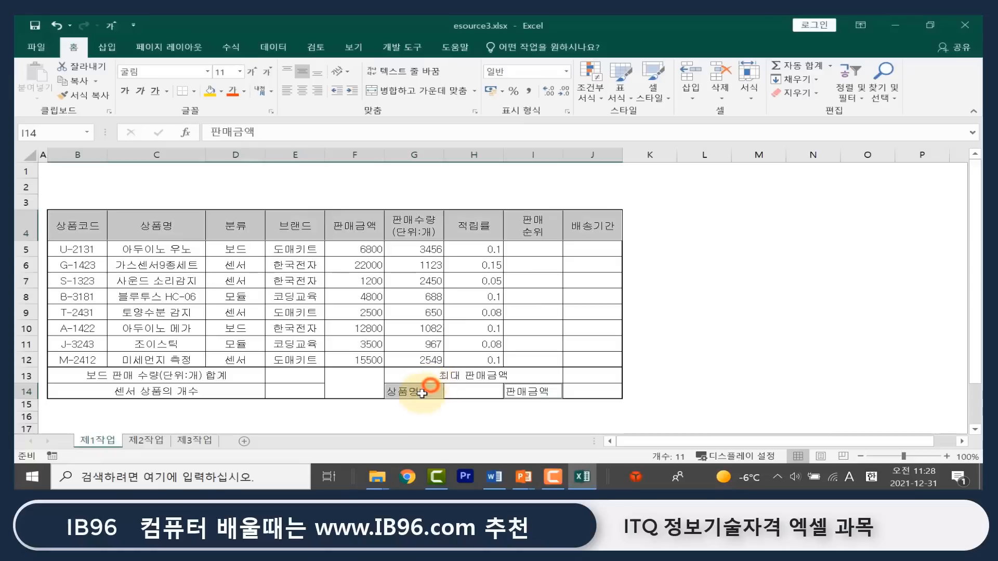
# Step: Center the labels 상품명 in G14 and 판매금액 in I14 horizontally
pyautogui.click(432, 389)
pyautogui.keyDown('ctrl'); pyautogui.click(534, 393); pyautogui.keyUp('ctrl')
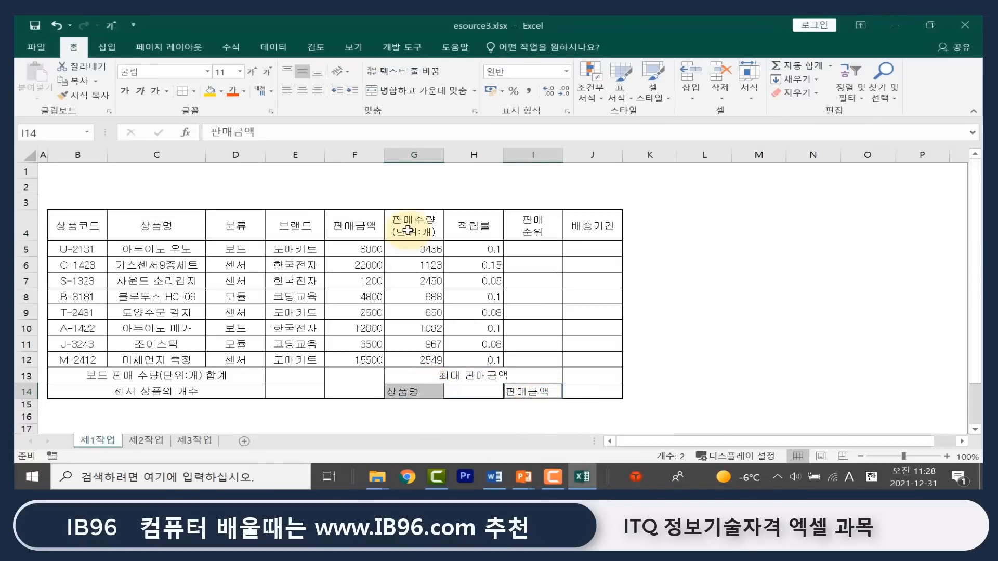
pyautogui.click(305, 93)
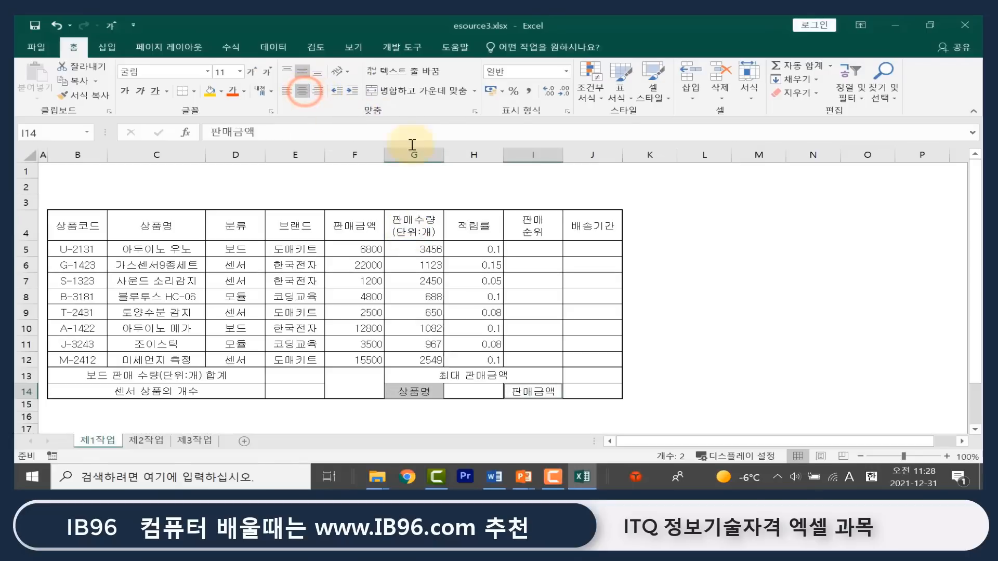
# Step: Add both diagonal borders to the merged empty cell F13:F14 so that they form an X
pyautogui.click(354, 381)
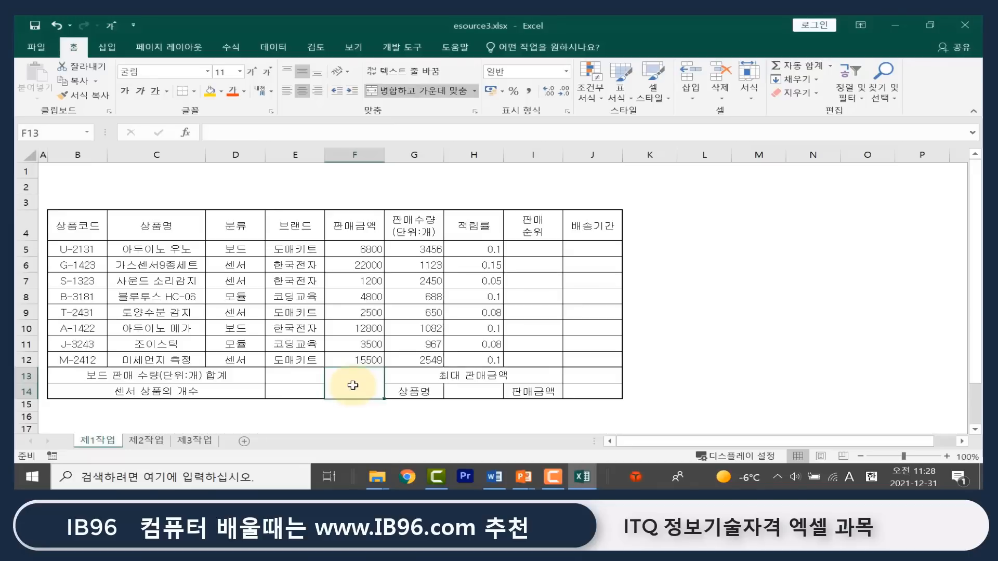
pyautogui.hotkey('ctrl', '1')
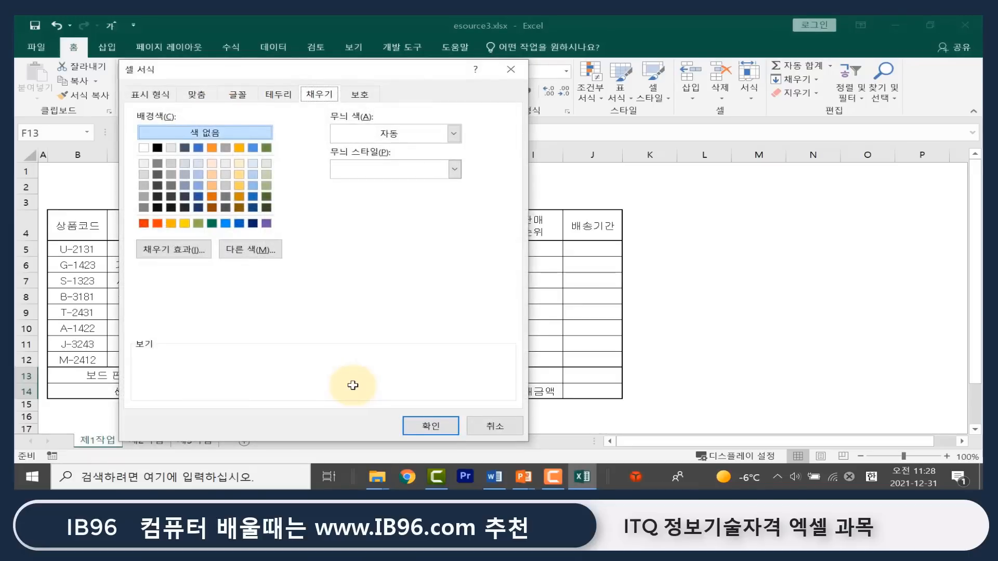
pyautogui.click(283, 93)
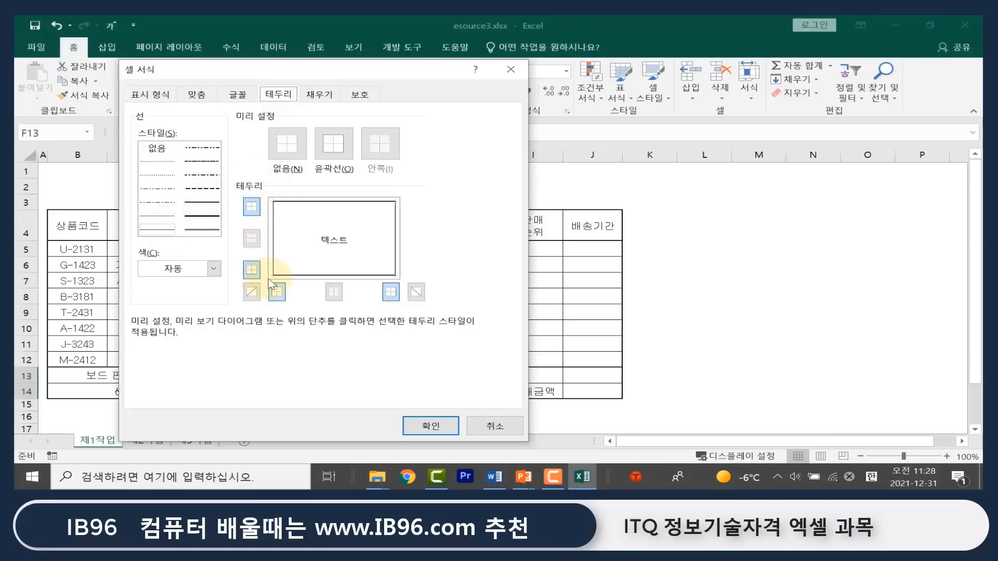
pyautogui.click(249, 294)
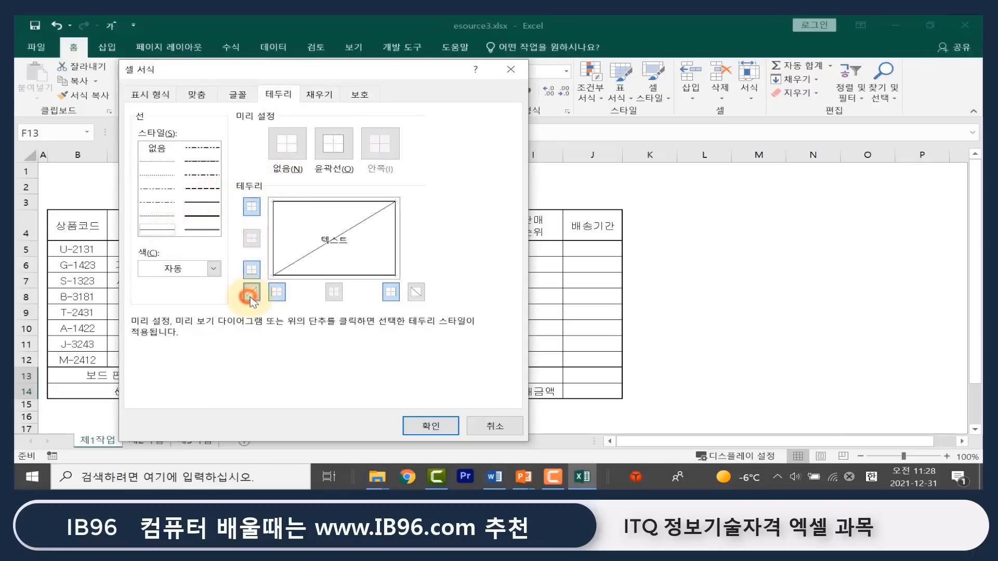
pyautogui.click(419, 296)
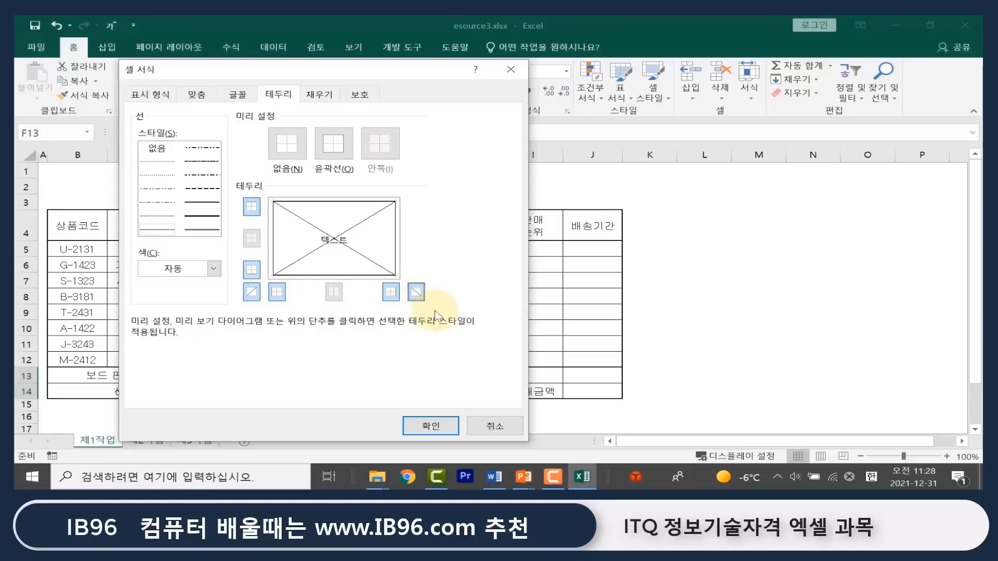
pyautogui.click(445, 425)
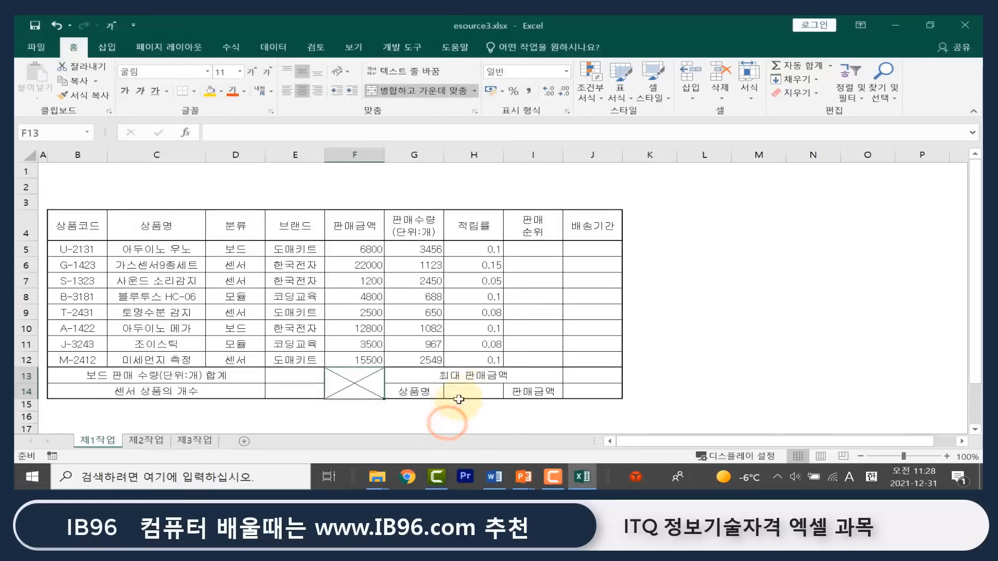
pyautogui.click(600, 308)
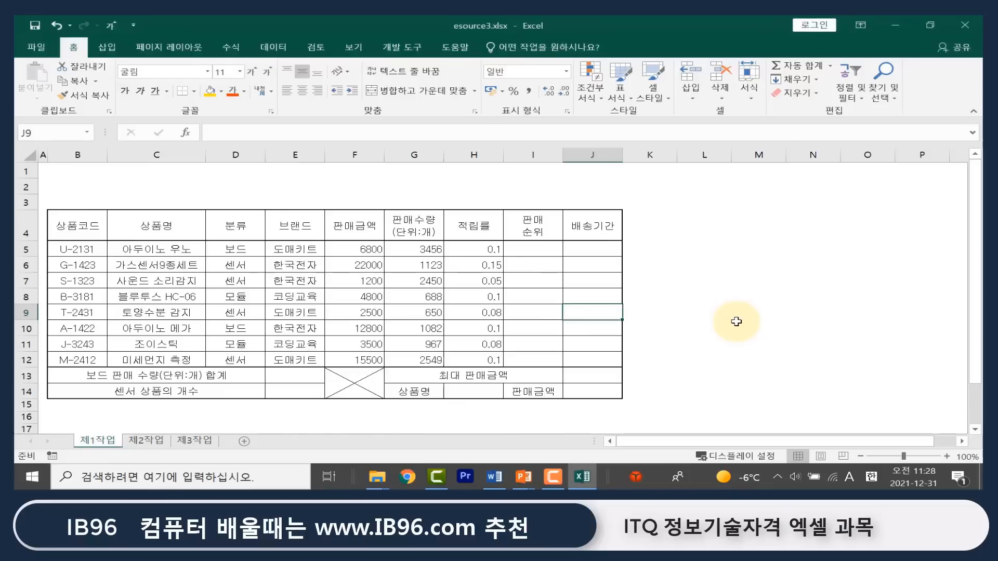
# Step: Apply the custom number format #,##0원 to the 판매금액 values in F5:F12
pyautogui.click(359, 247)
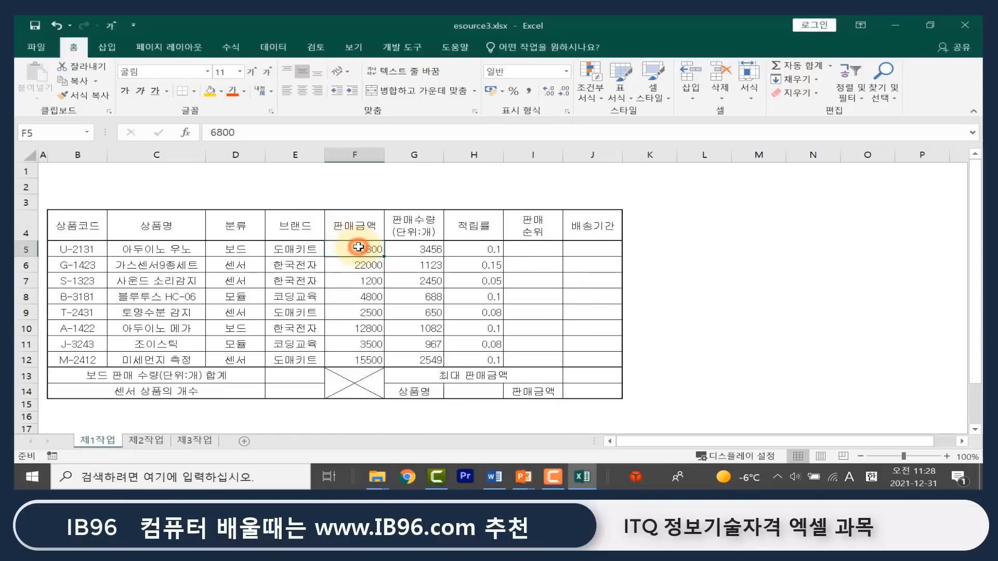
pyautogui.moveTo(358, 246); pyautogui.dragTo(364, 361)
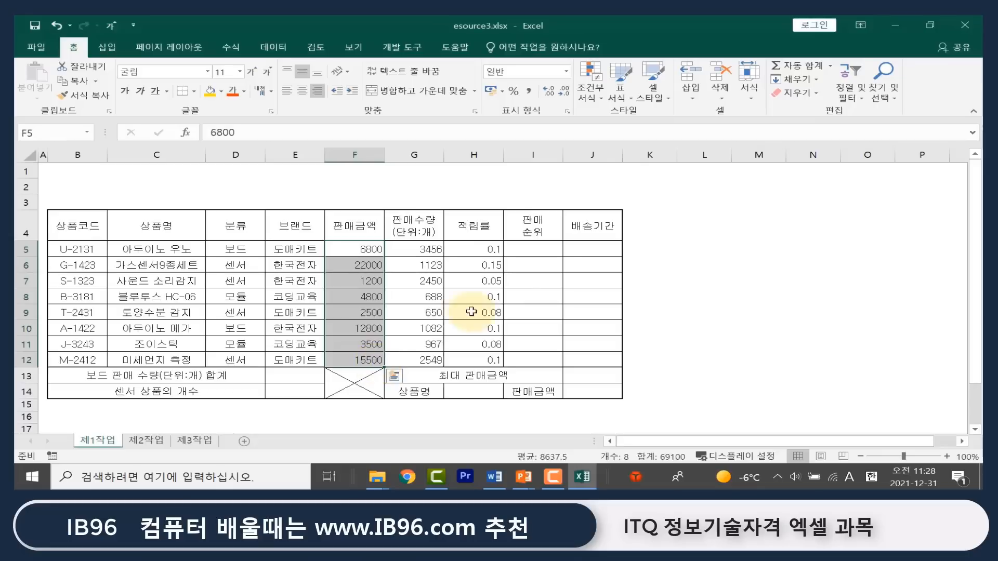
pyautogui.hotkey('ctrl', '1')
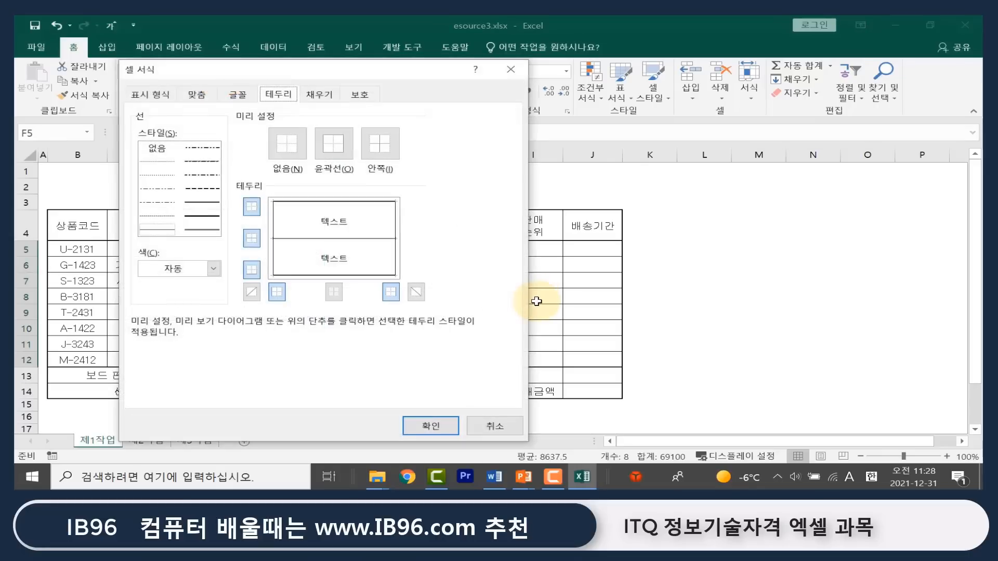
pyautogui.moveTo(337, 70); pyautogui.dragTo(709, 89)
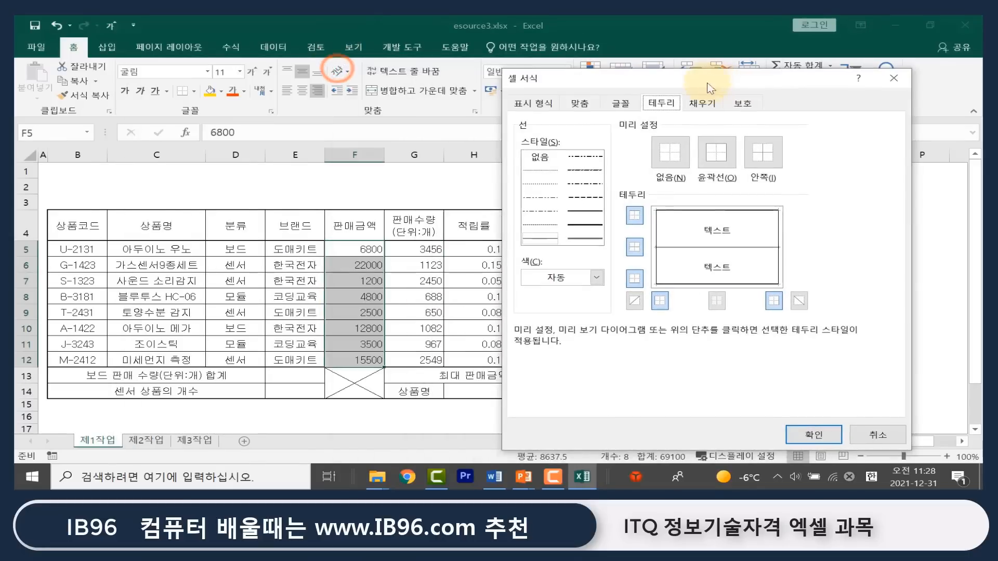
pyautogui.click(533, 102)
pyautogui.click(540, 260)
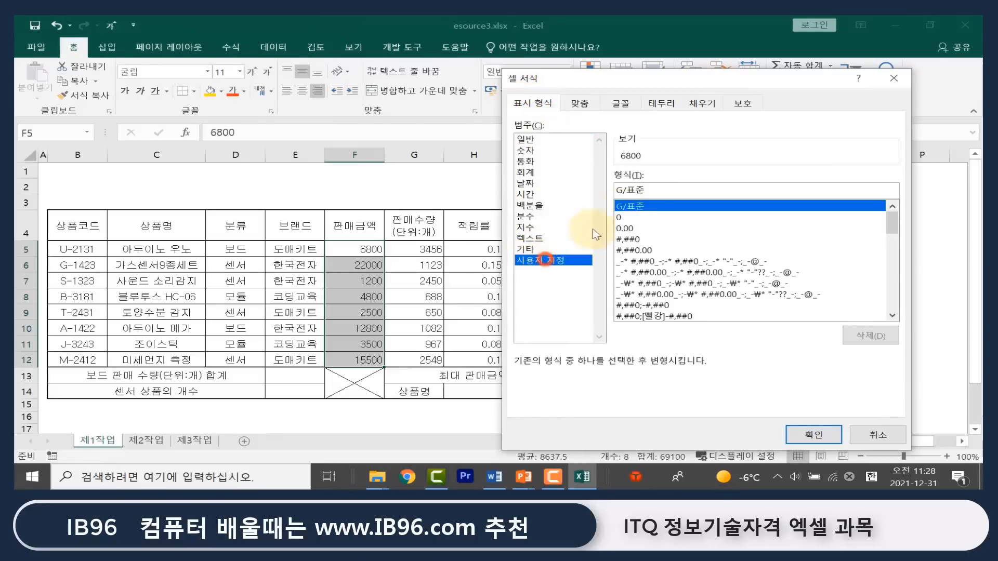
pyautogui.click(626, 239)
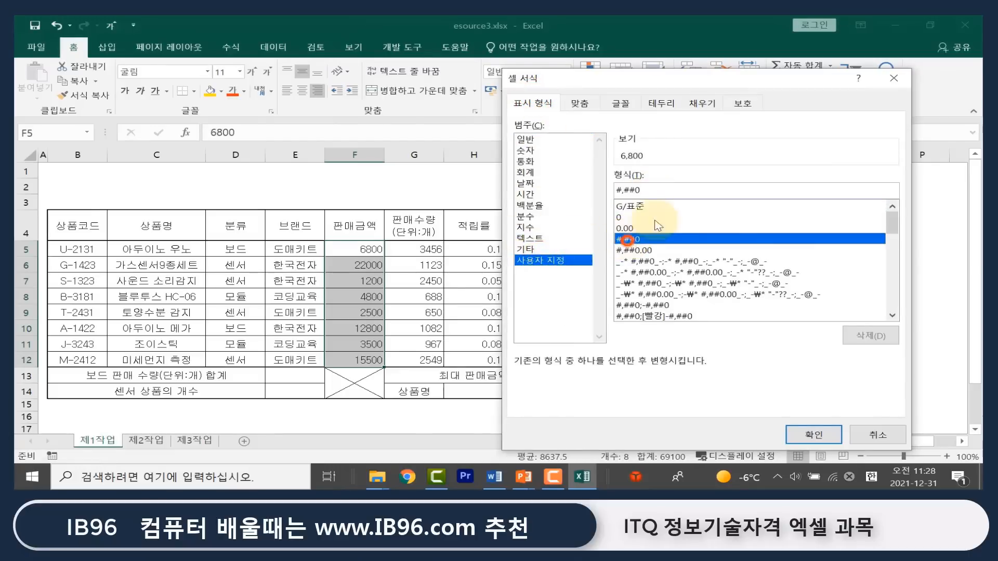
pyautogui.click(677, 192)
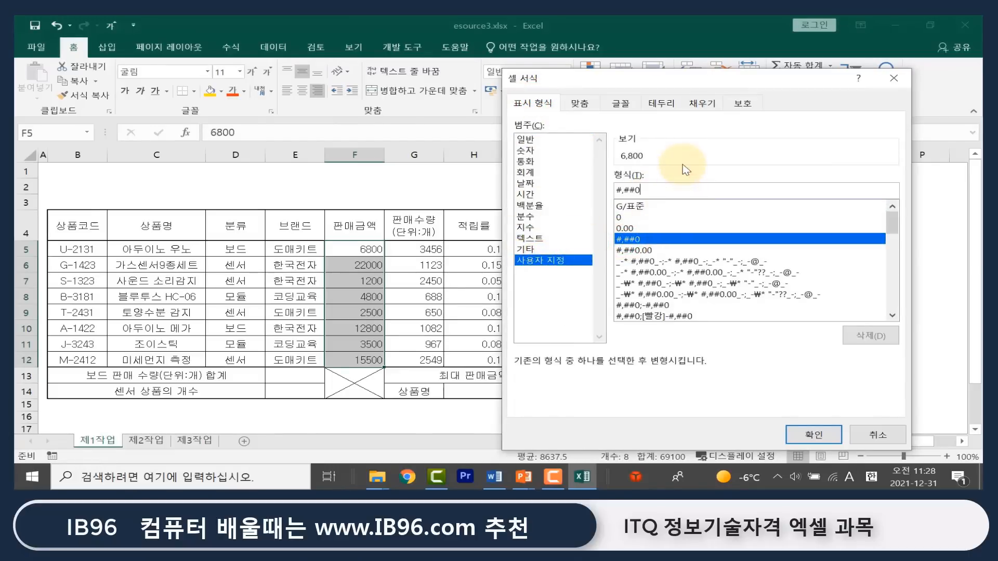
pyautogui.write('d')
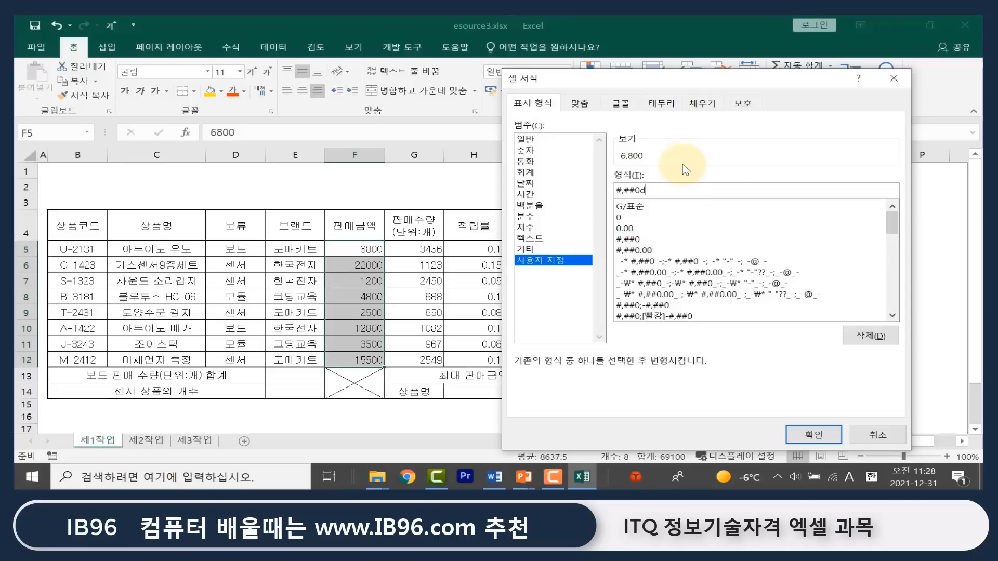
pyautogui.press('Hangul')
pyautogui.write('ㅇ')
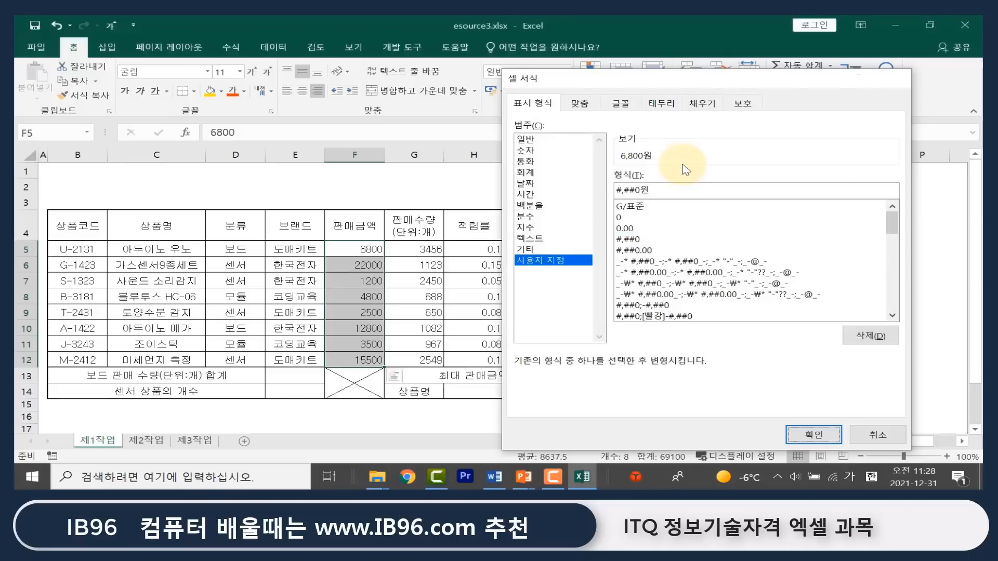
pyautogui.press('Return')
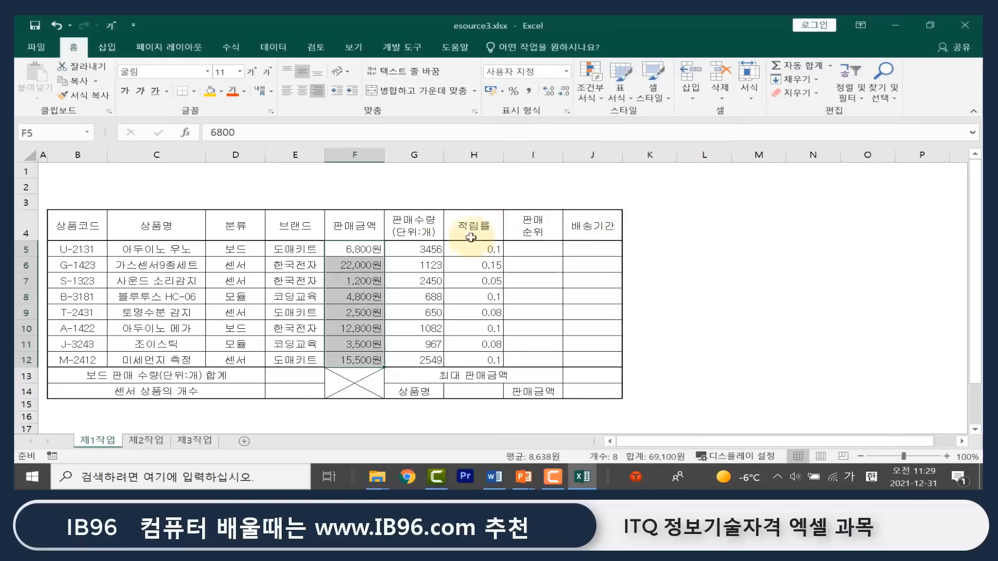
# Step: Apply the comma style to the 판매수량 values in G5:G12 and the percent style to the 적립률 values in H5:H12
pyautogui.moveTo(430, 249); pyautogui.dragTo(428, 360)
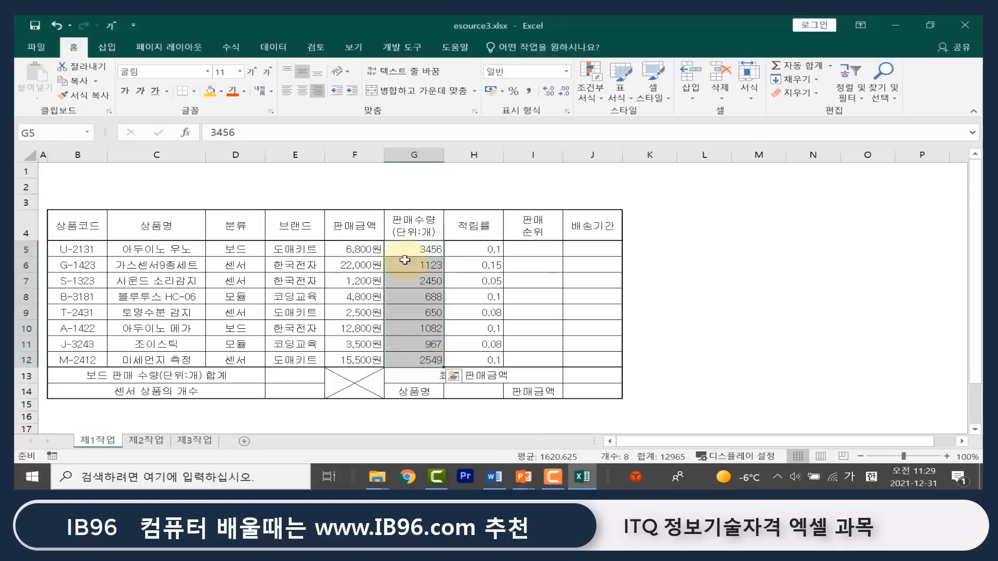
pyautogui.click(536, 91)
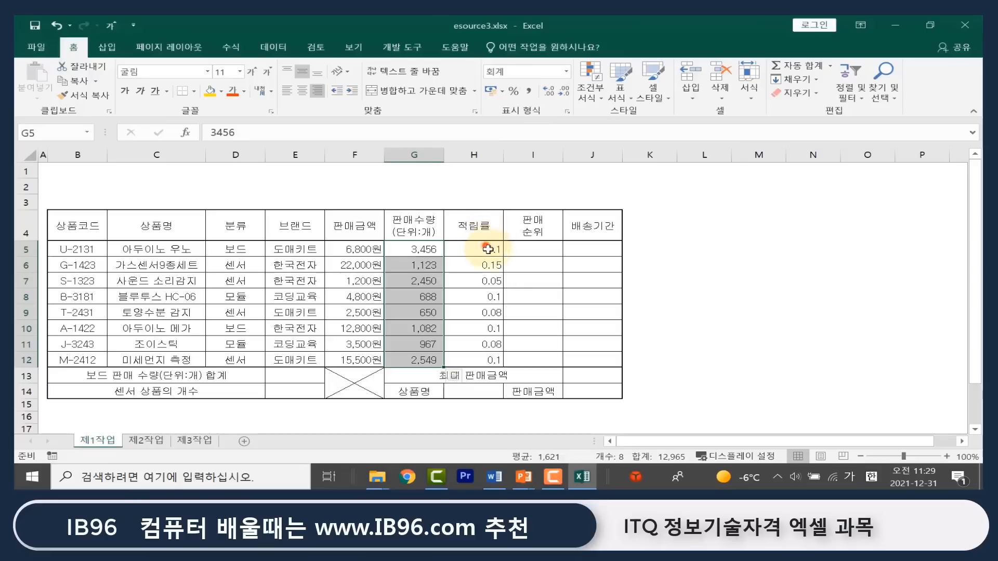
pyautogui.moveTo(485, 249); pyautogui.dragTo(486, 360)
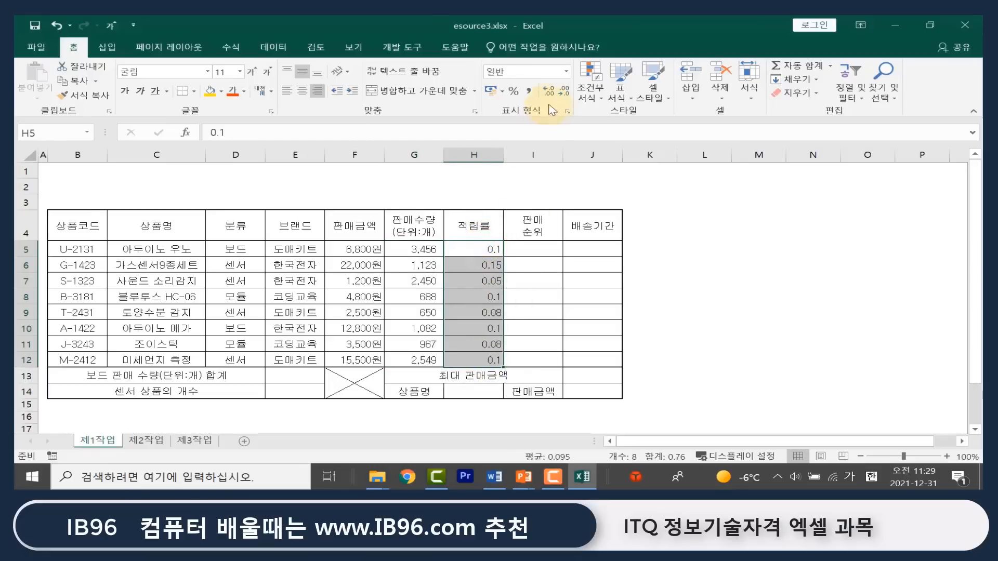
pyautogui.click(513, 92)
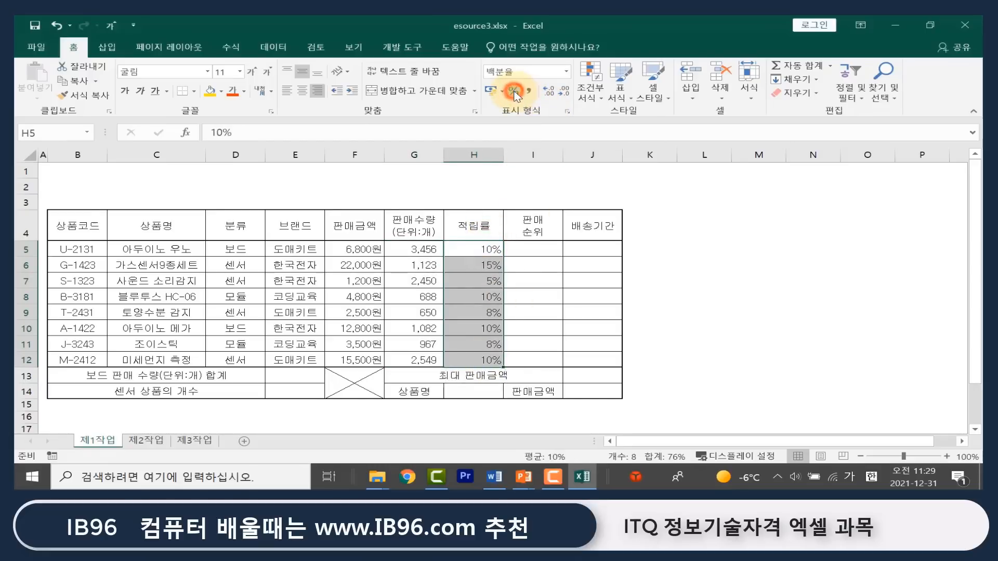
pyautogui.click(735, 251)
# Step: Enter the header row's range B4:J4 as a note in L2 and a second range starting at B3 in L3
pyautogui.click(77, 224)
pyautogui.moveTo(77, 225); pyautogui.dragTo(612, 216)
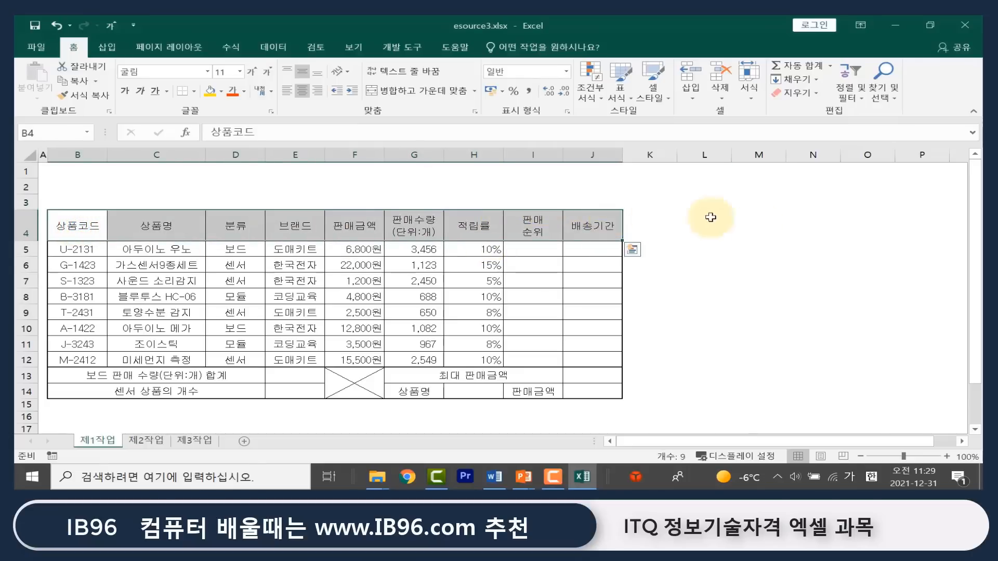
pyautogui.click(697, 188)
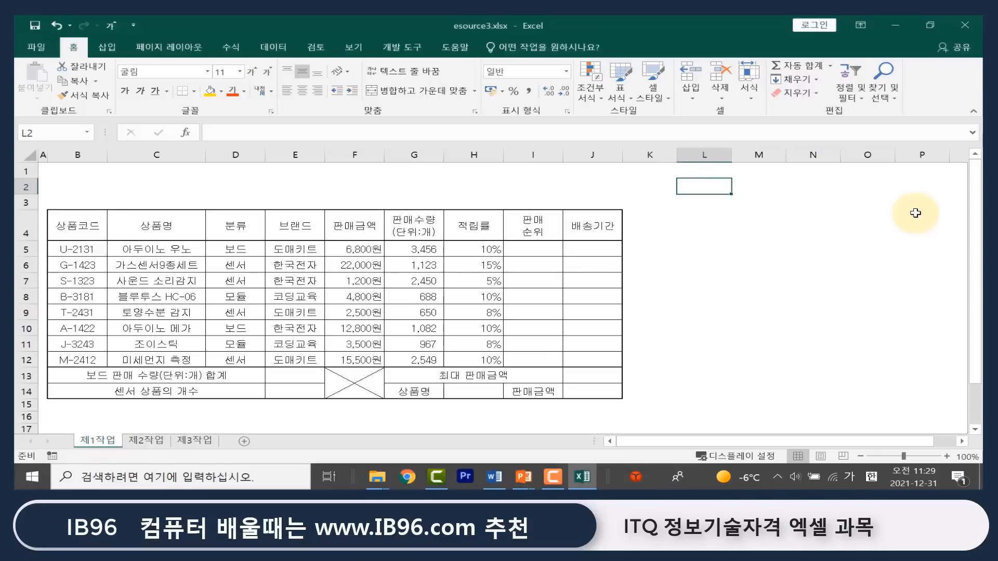
pyautogui.write('ㅠ4')
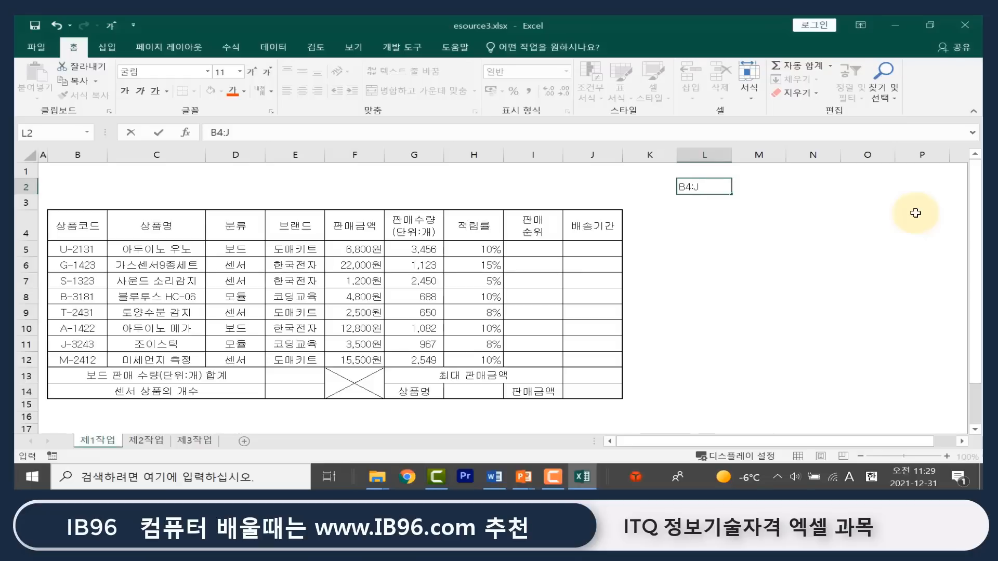
pyautogui.press('Return')
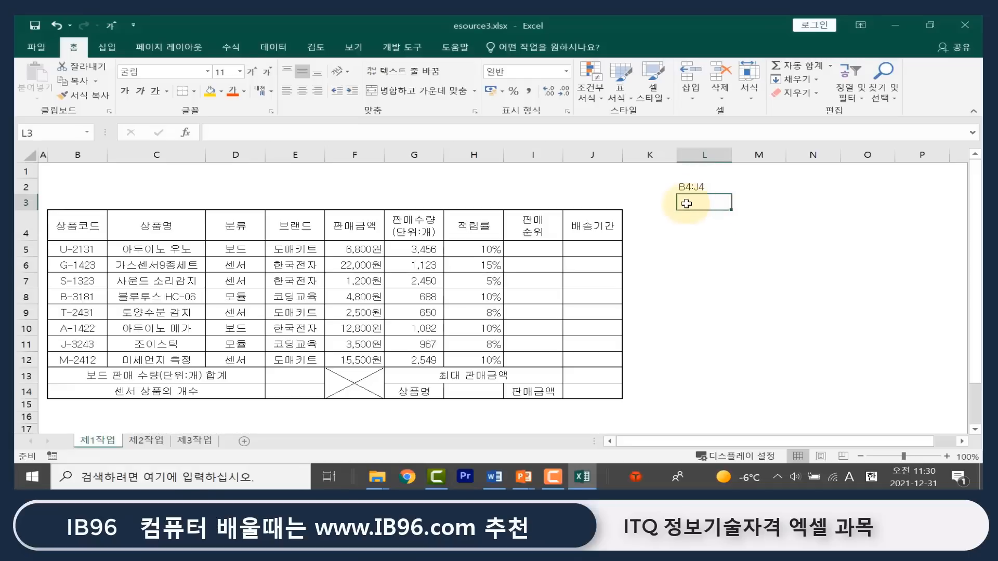
pyautogui.write('B4:J4')
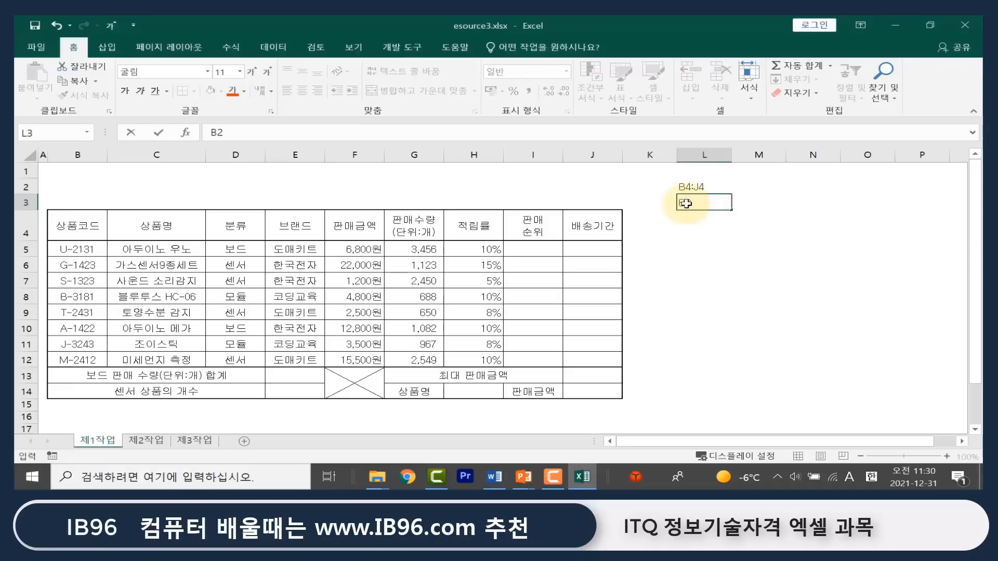
pyautogui.write('B3:M`5')
pyautogui.press('Return')
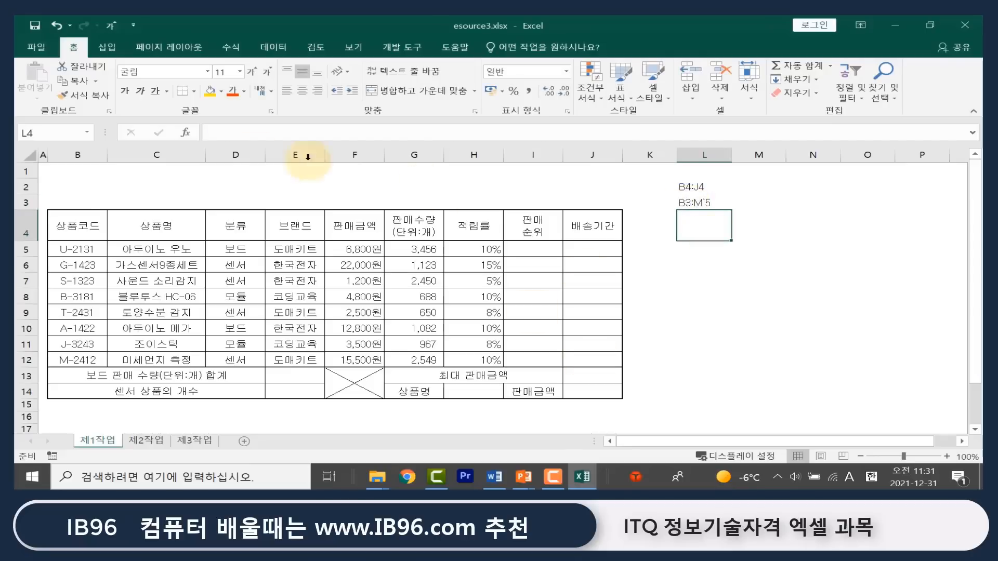
# Step: Select the range B3:M15 and correct the range note in L3 to B3:M15
pyautogui.moveTo(69, 199)
pyautogui.mouseDown()
pyautogui.moveTo(501, 263)
pyautogui.moveTo(682, 359)
pyautogui.moveTo(750, 416)
pyautogui.moveTo(744, 426)
pyautogui.moveTo(748, 408)
pyautogui.mouseUp()
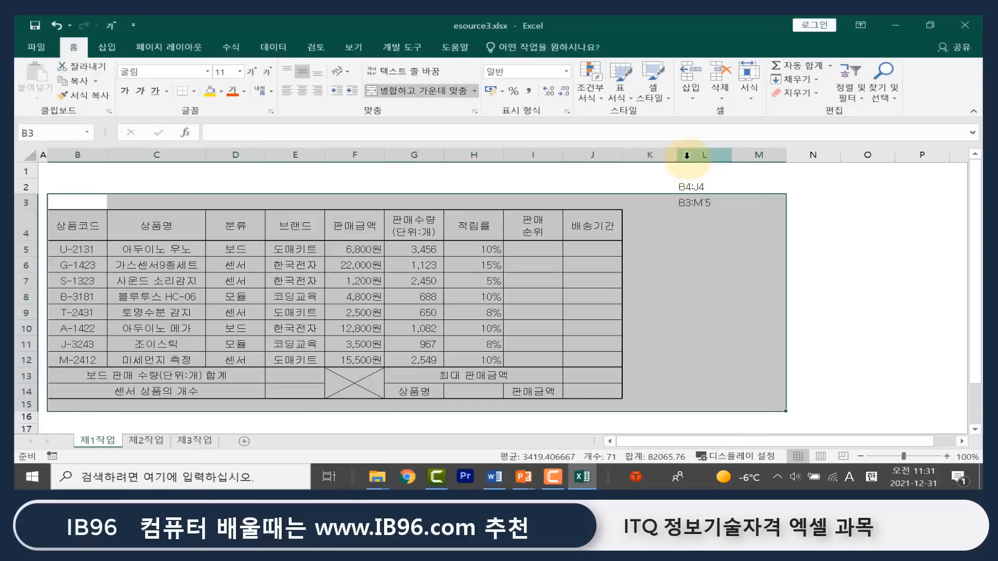
pyautogui.doubleClick(703, 202)
pyautogui.press('BackSpace')
pyautogui.write('M')
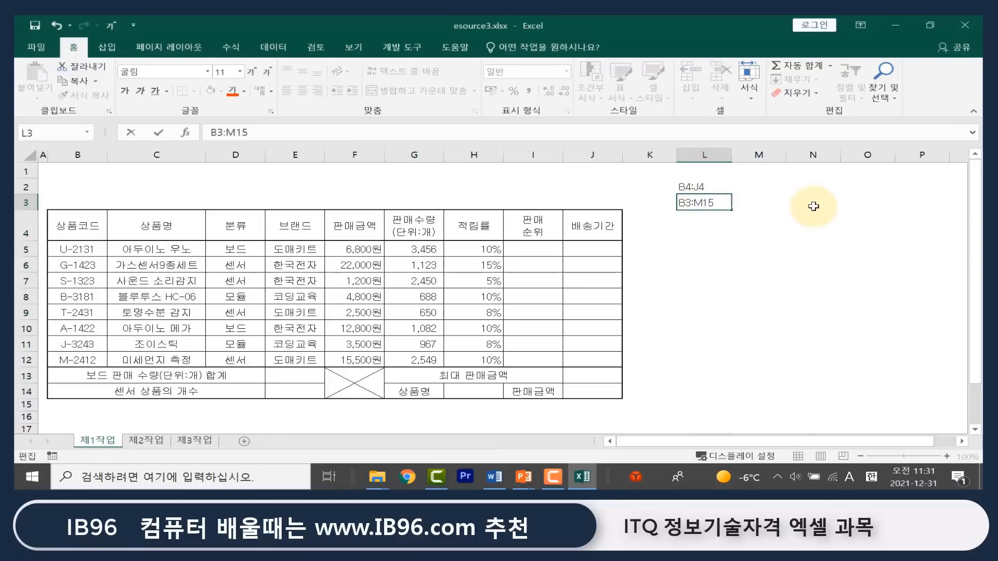
pyautogui.press('Return')
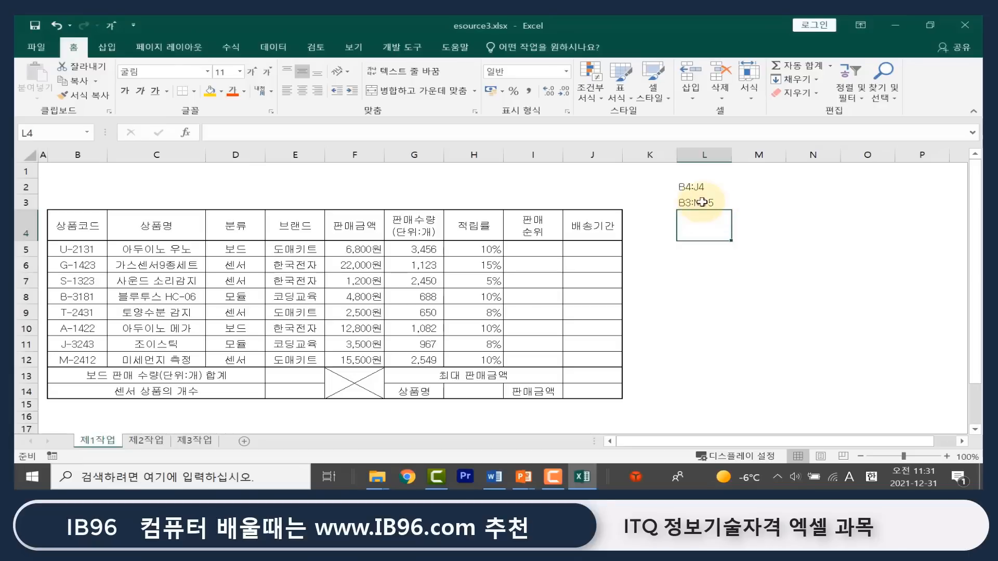
# Step: Clear the example range notes from column L
pyautogui.moveTo(92, 226); pyautogui.dragTo(704, 422)
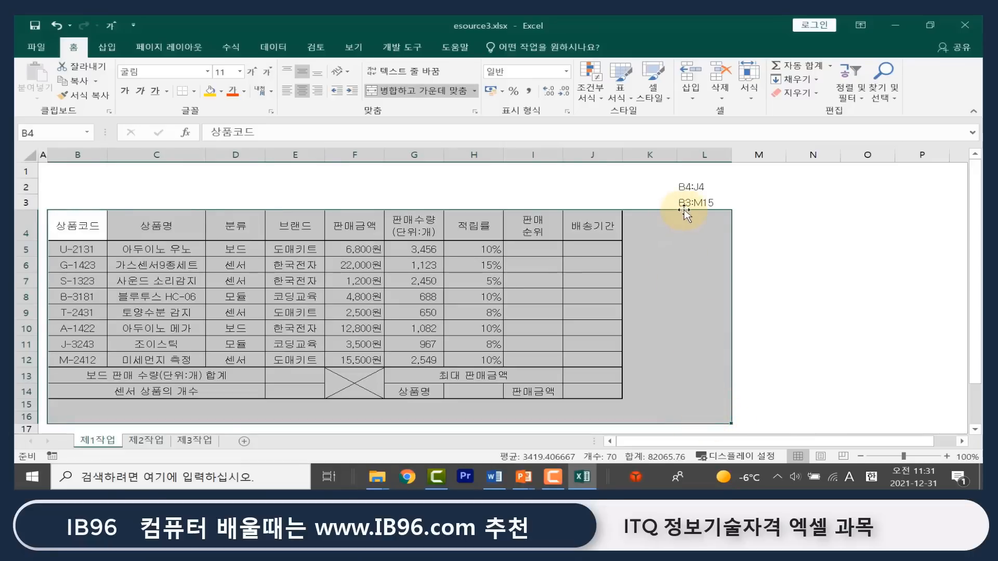
pyautogui.click(702, 264)
pyautogui.click(707, 155)
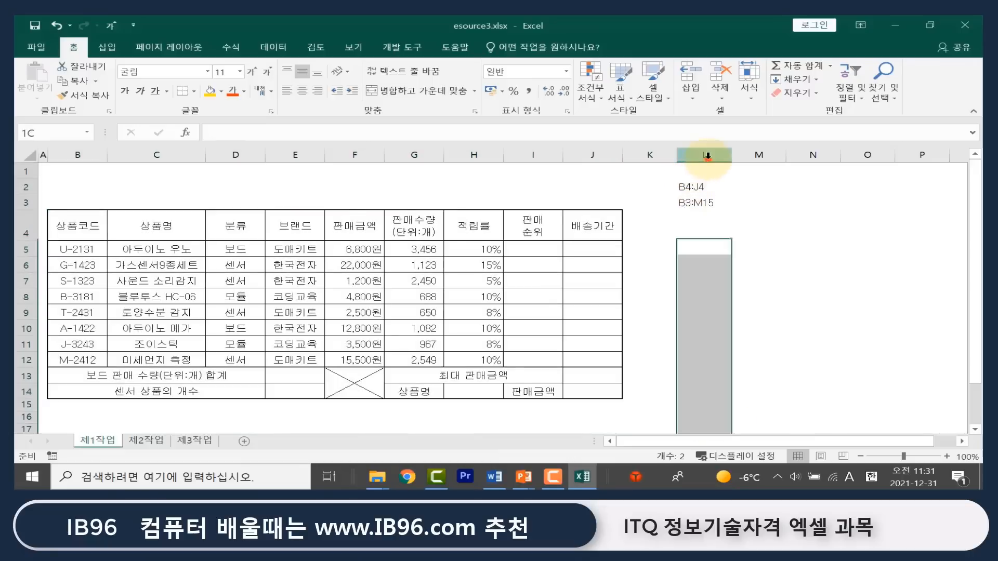
pyautogui.press('Delete')
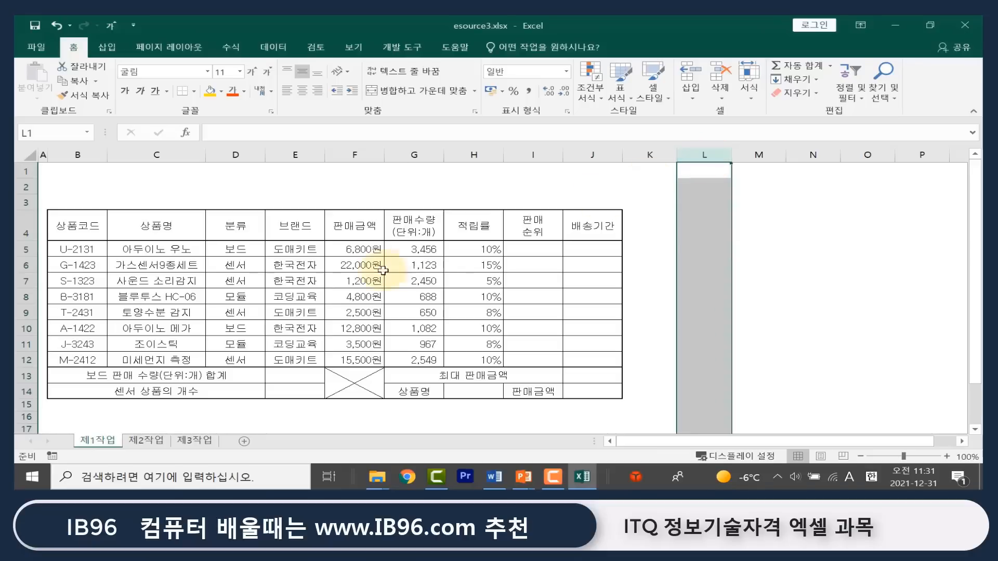
# Step: Fill the header range B4:J4 and the label cells G14 and I14 with the standard orange (주황) colour
pyautogui.click(81, 228)
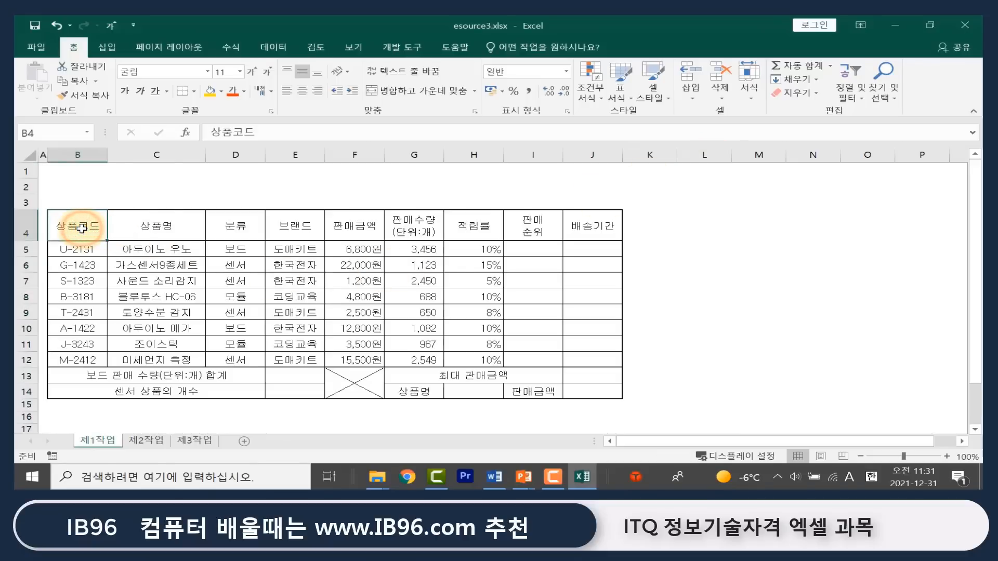
pyautogui.moveTo(82, 229); pyautogui.dragTo(606, 226)
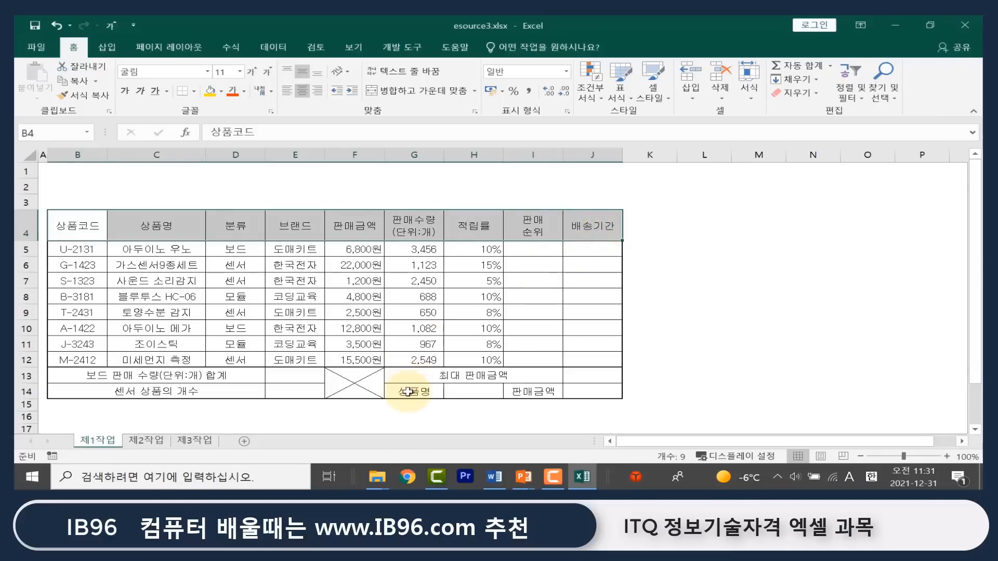
pyautogui.keyDown('ctrl'); pyautogui.click(408, 391); pyautogui.keyUp('ctrl')
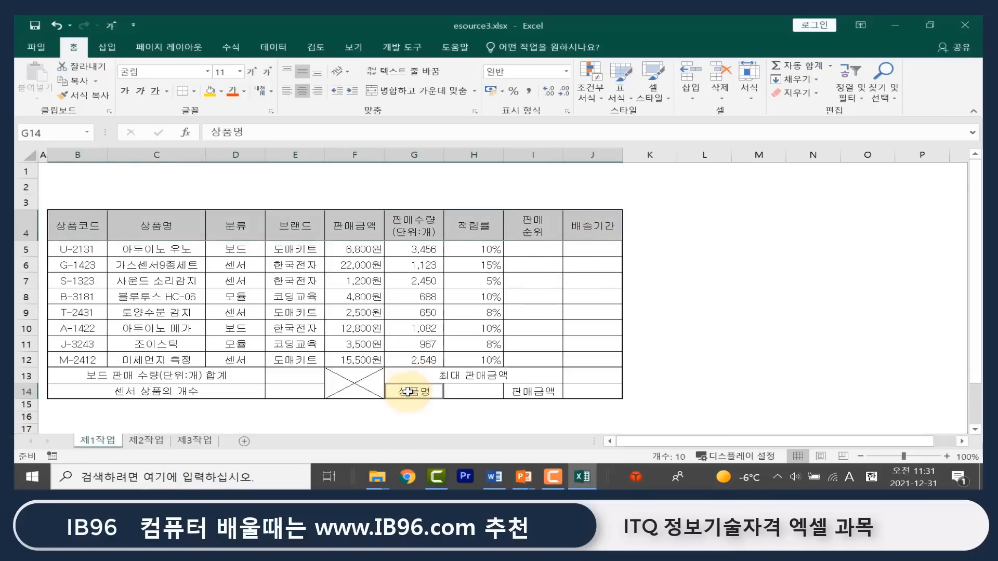
pyautogui.keyDown('ctrl'); pyautogui.click(535, 394); pyautogui.keyUp('ctrl')
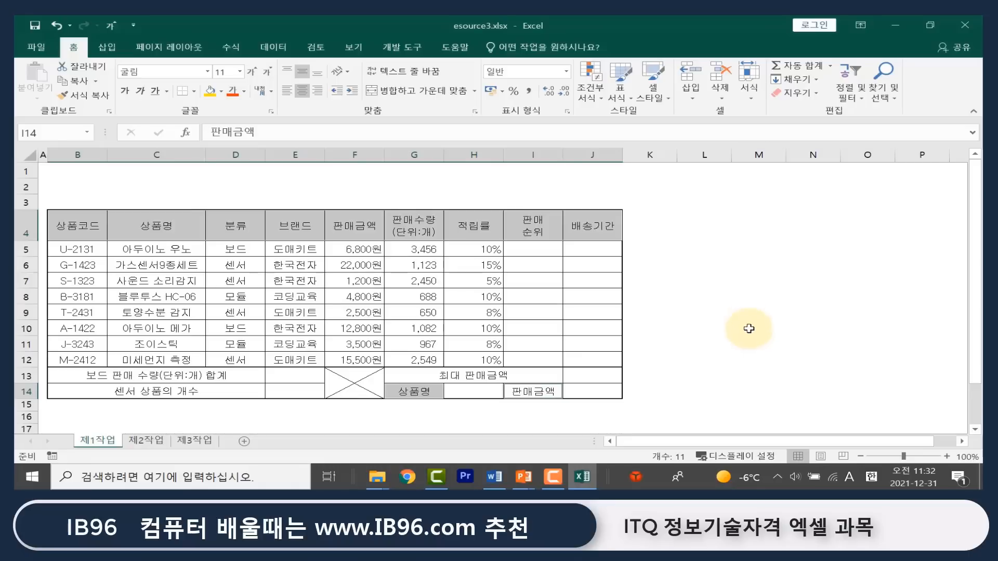
pyautogui.click(222, 92)
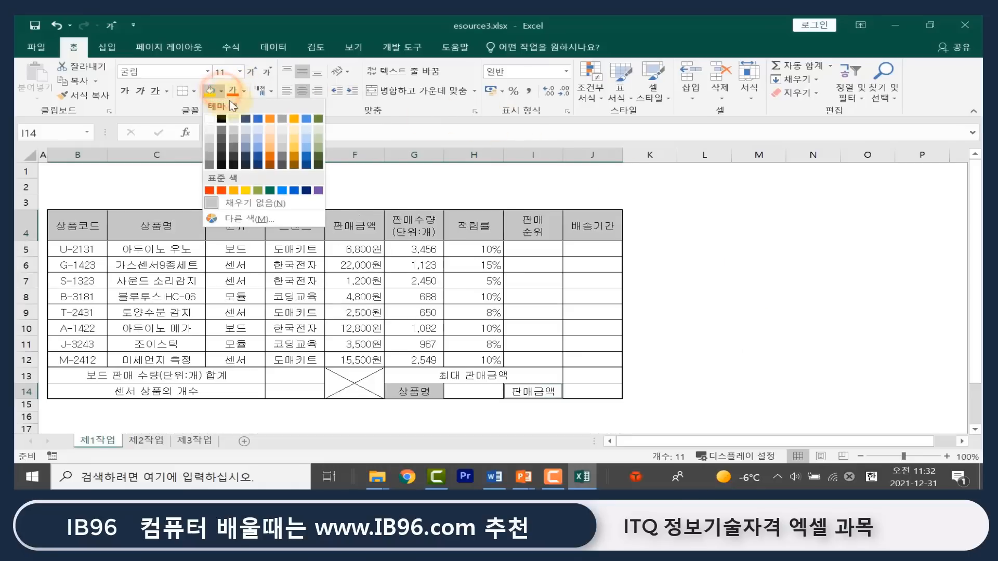
pyautogui.click(235, 190)
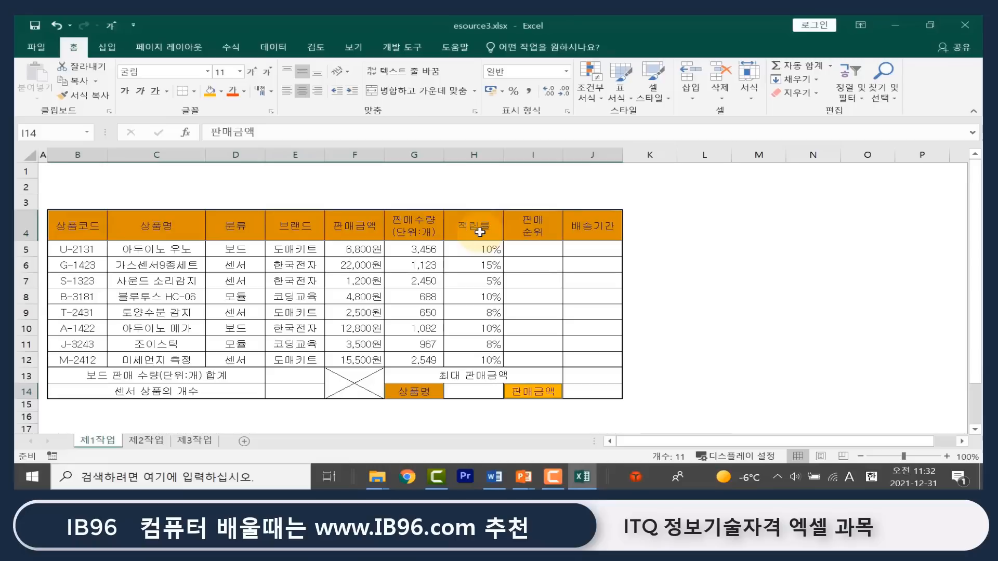
# Step: Compare the font colour and background fill palettes in the Format Cells settings for the header and label cells
pyautogui.hotkey('ctrl', '1')
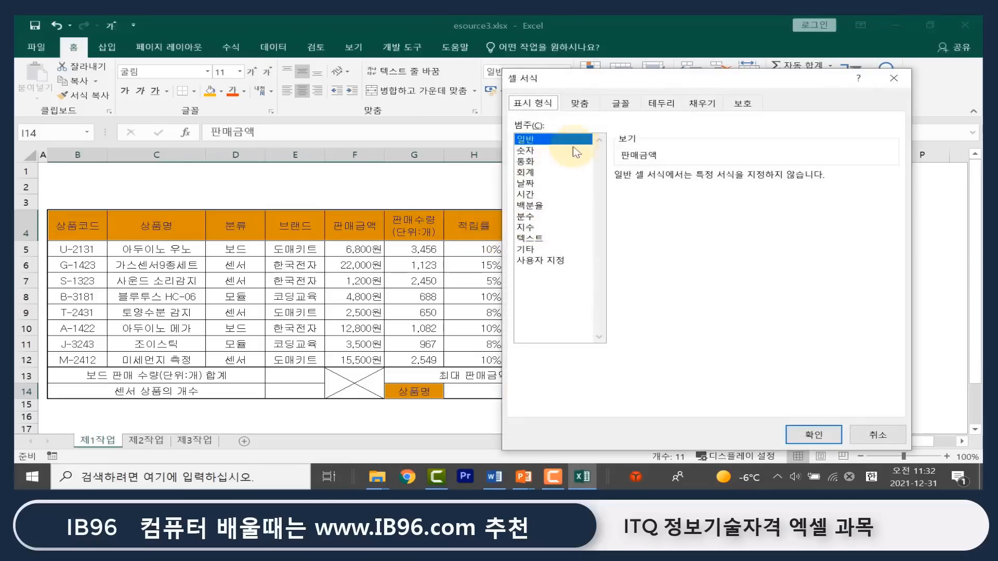
pyautogui.click(621, 103)
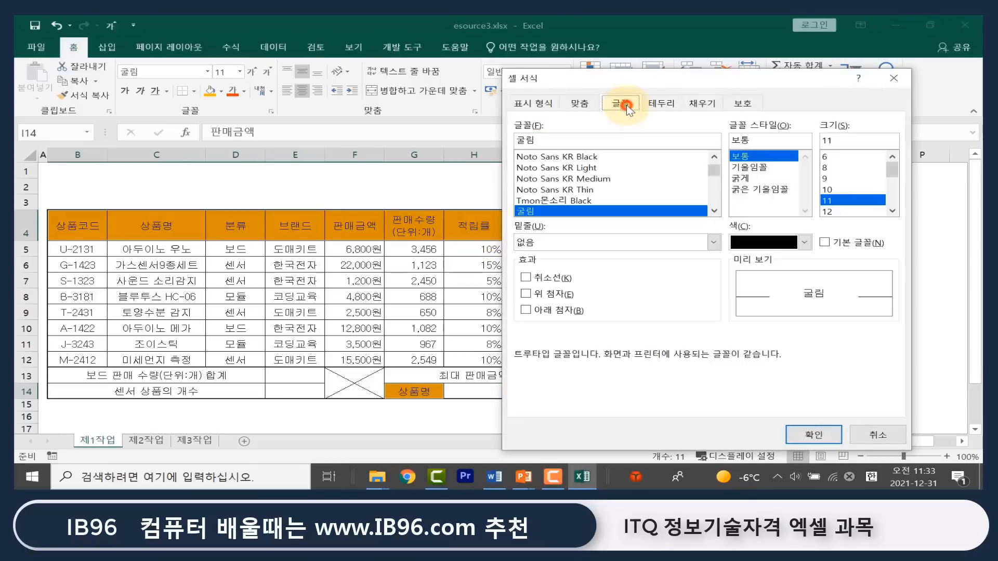
pyautogui.click(769, 242)
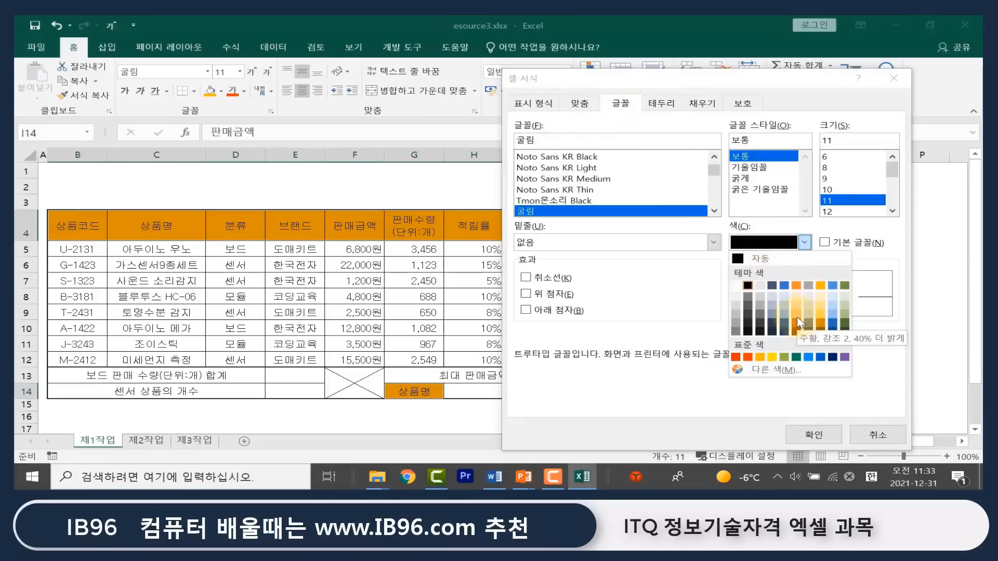
pyautogui.click(771, 356)
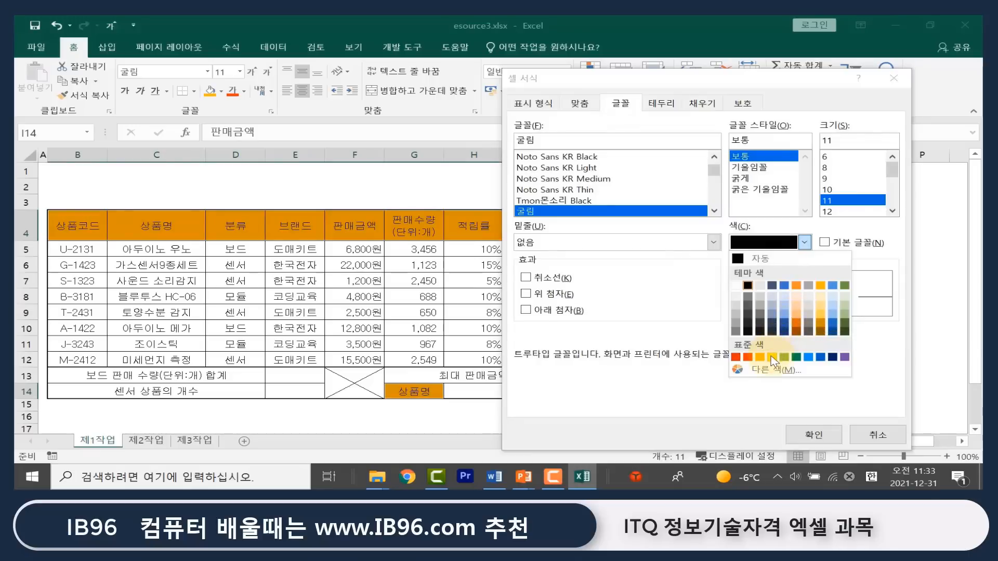
pyautogui.click(705, 104)
pyautogui.click(706, 106)
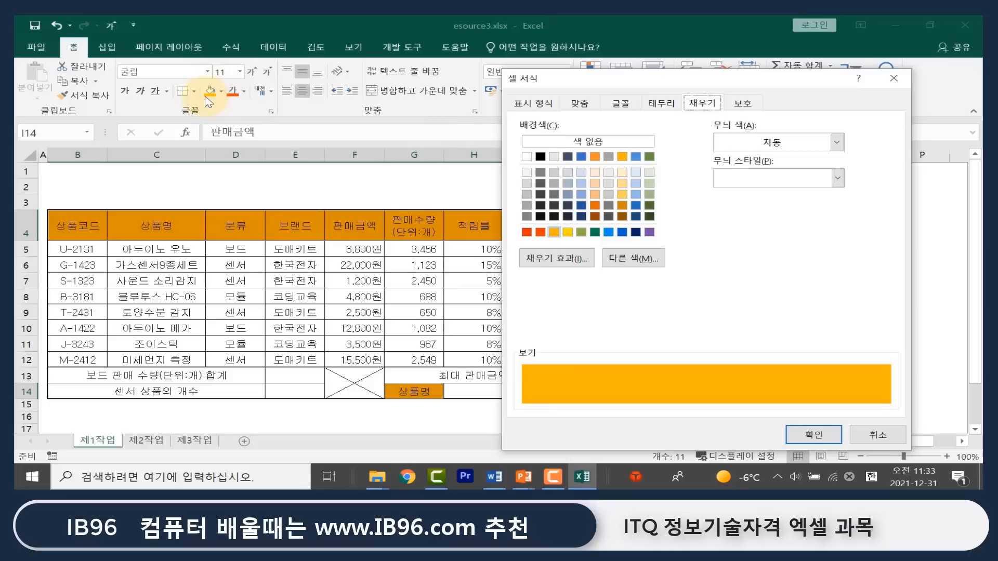
pyautogui.moveTo(697, 84); pyautogui.dragTo(641, 73)
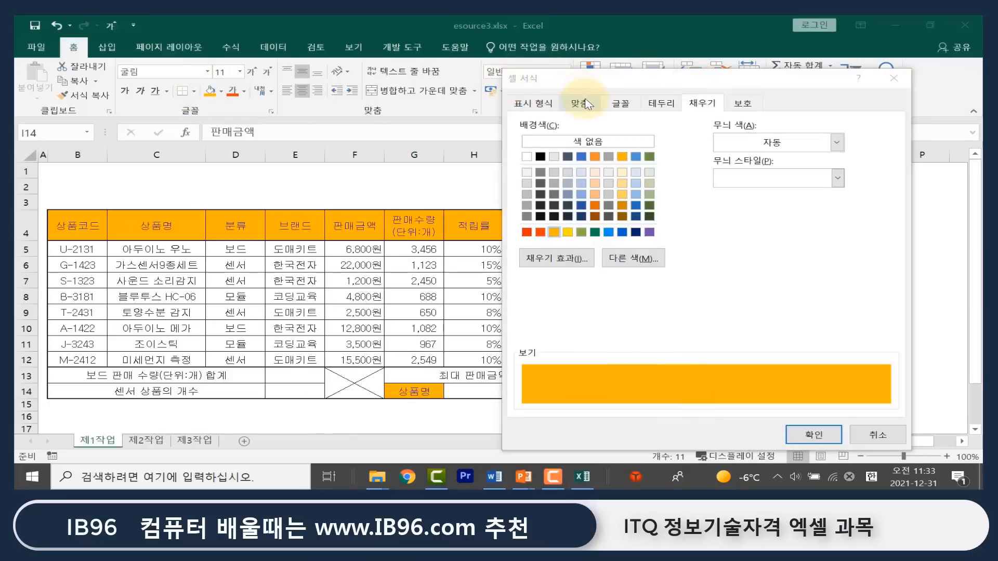
pyautogui.click(630, 108)
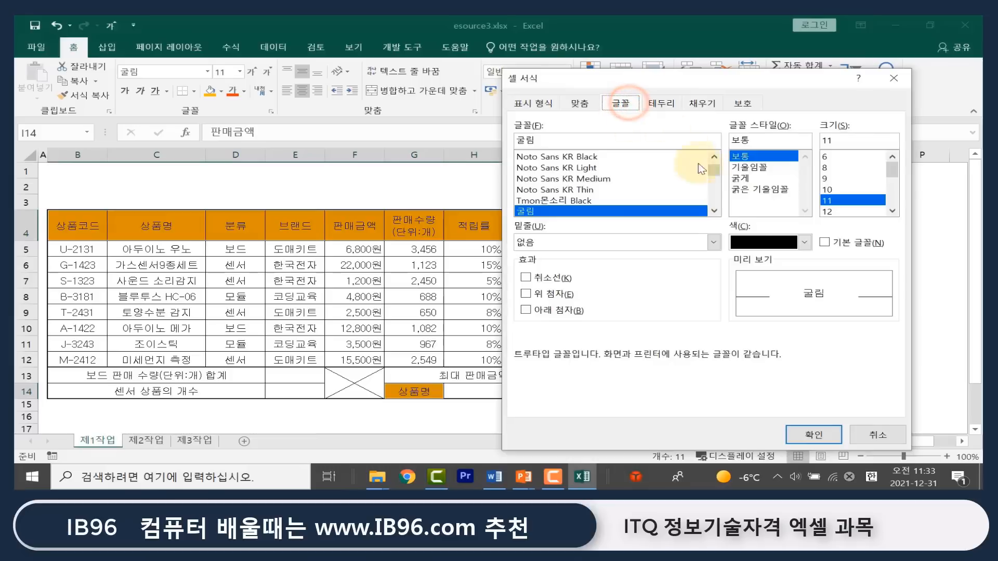
pyautogui.click(766, 242)
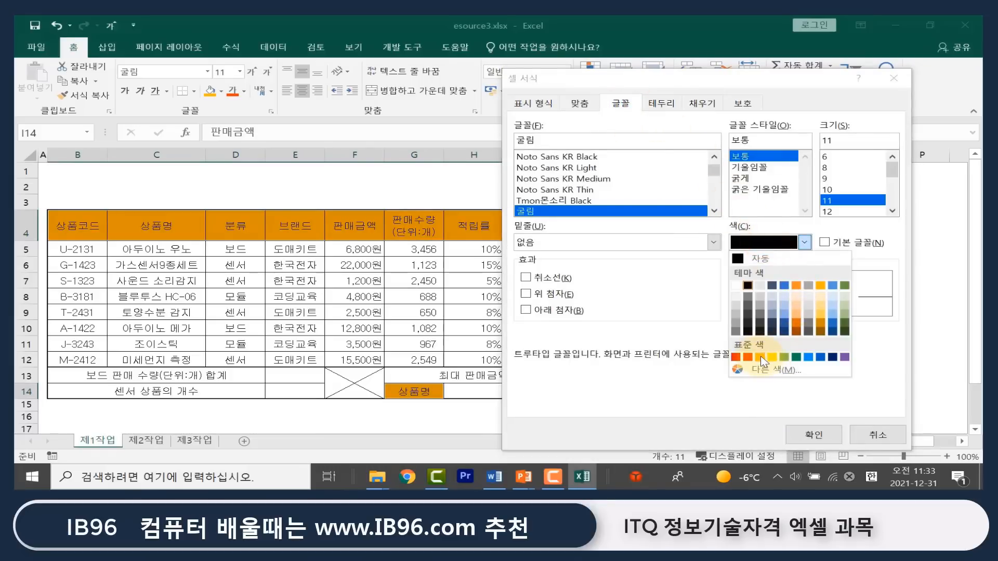
# Step: Set the background of B4:J4, G14 and I14 to standard orange through Format Cells and deselect the range
pyautogui.click(701, 103)
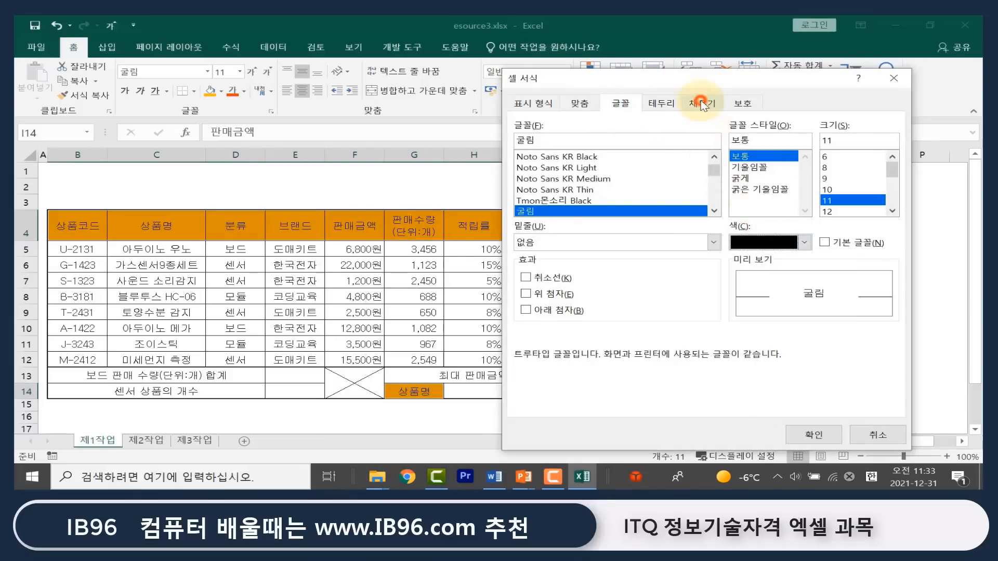
pyautogui.click(701, 103)
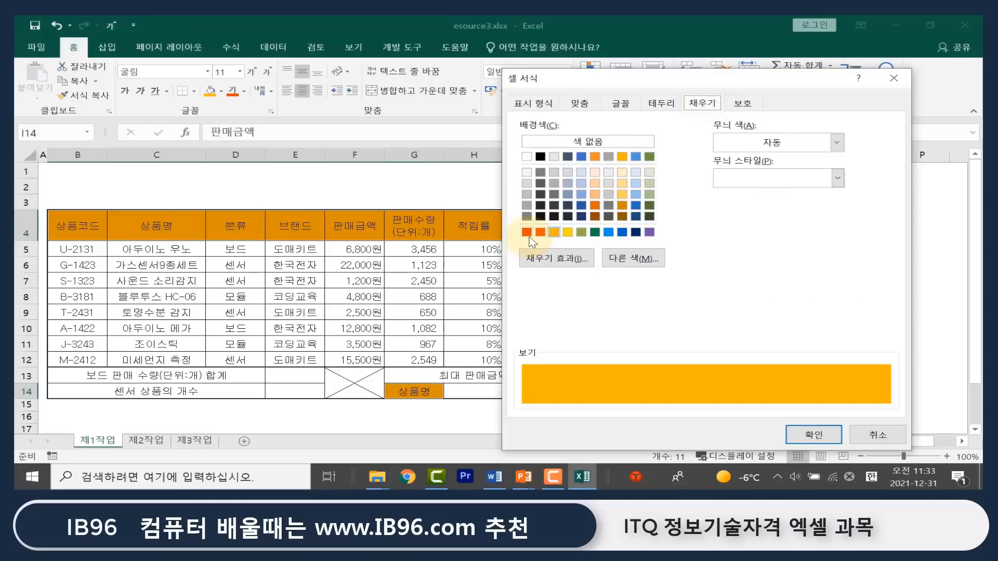
pyautogui.click(554, 232)
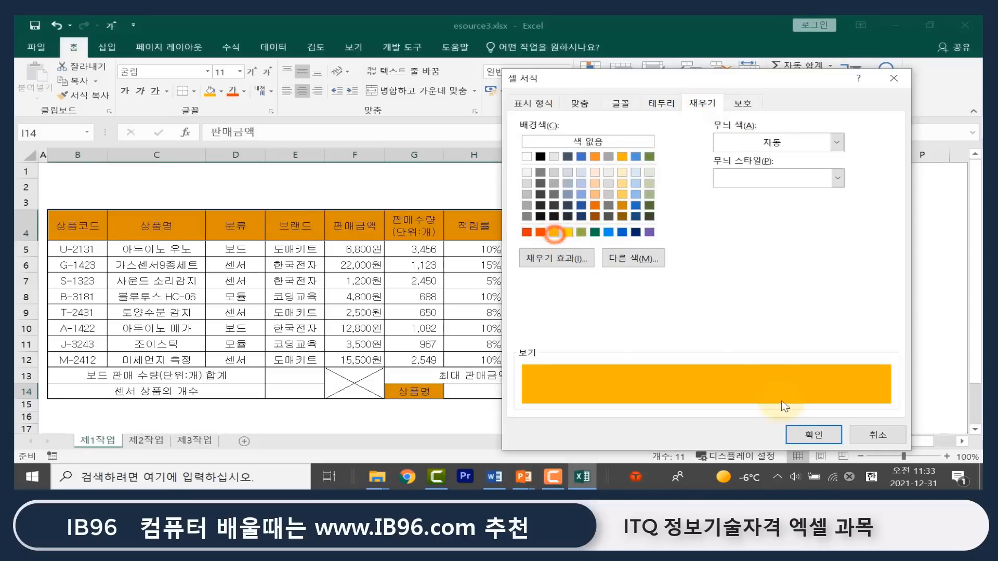
pyautogui.click(813, 435)
pyautogui.click(759, 312)
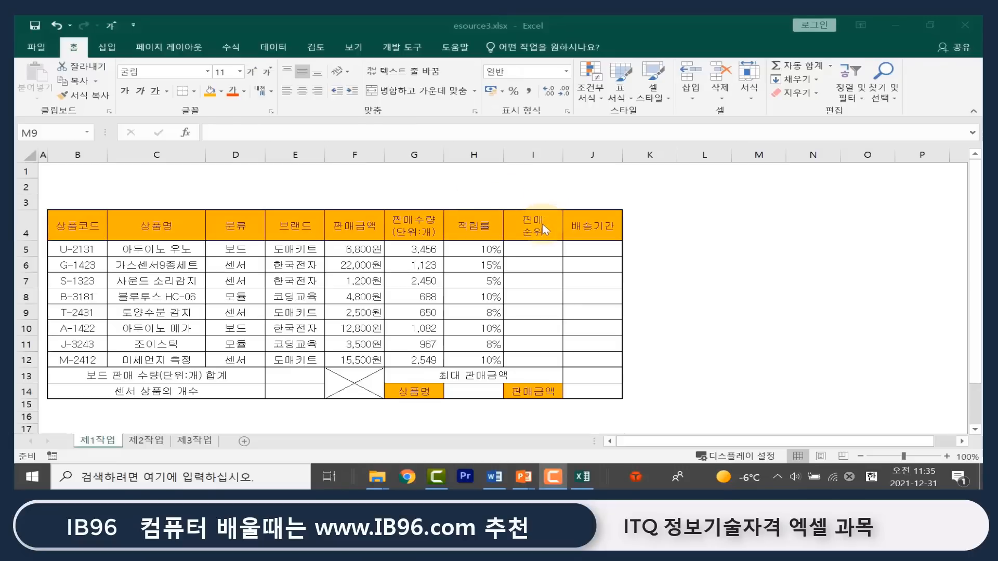
# Step: Examine the number format settings of the 적립률 values in H5:H12 without changing them
pyautogui.moveTo(472, 245); pyautogui.dragTo(483, 357)
pyautogui.hotkey('ctrl', '1')
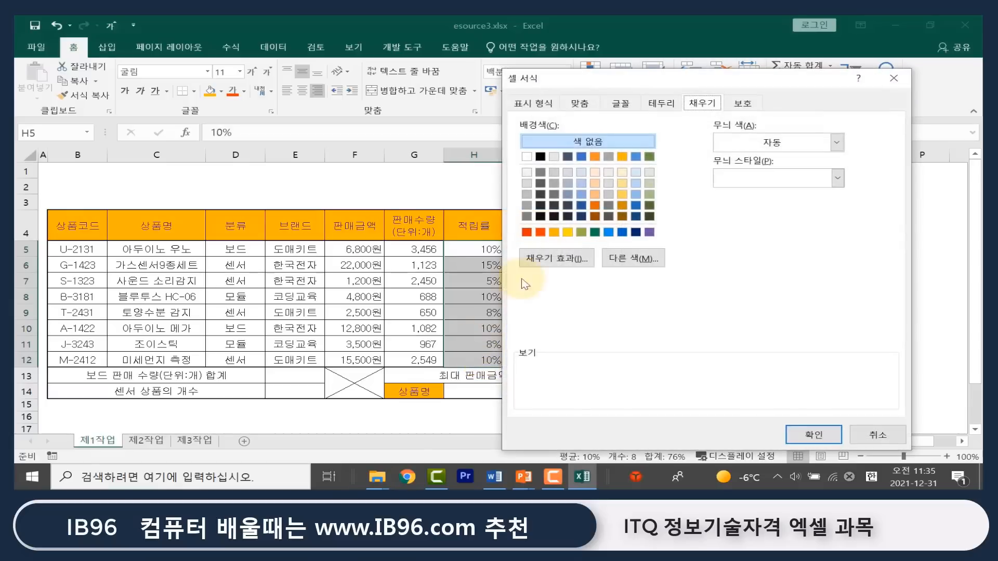
pyautogui.click(539, 105)
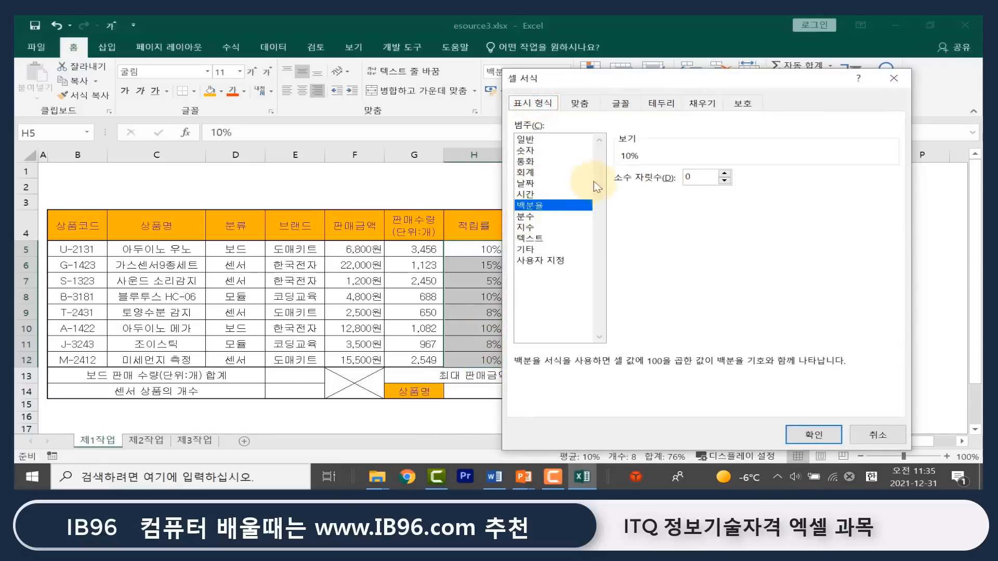
pyautogui.click(891, 439)
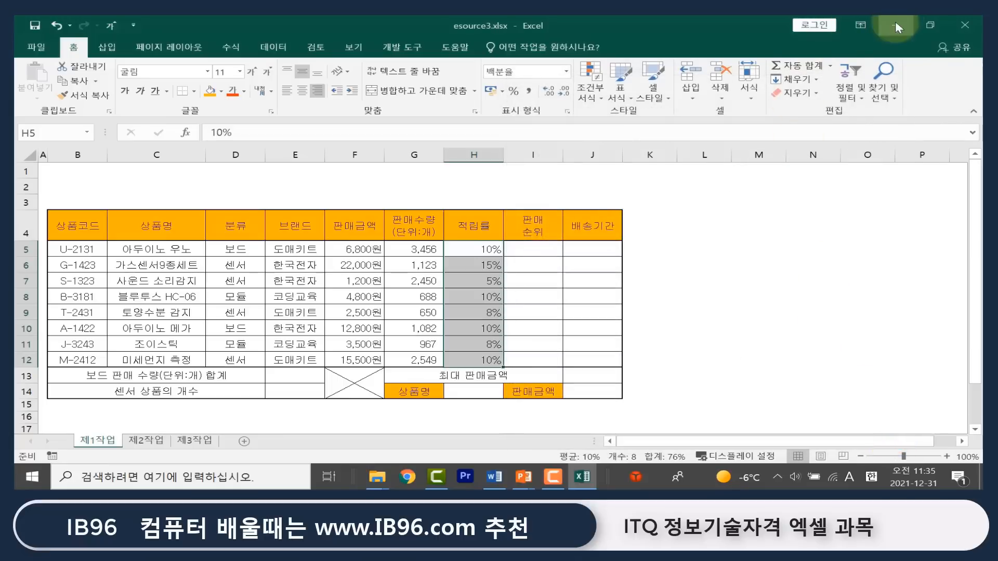
# Step: Switch to the PowerPoint slide show and advance past the 셀 서식 연습문제 slide for Esource3.xlsx
pyautogui.hotkey('alt', 'Tab')
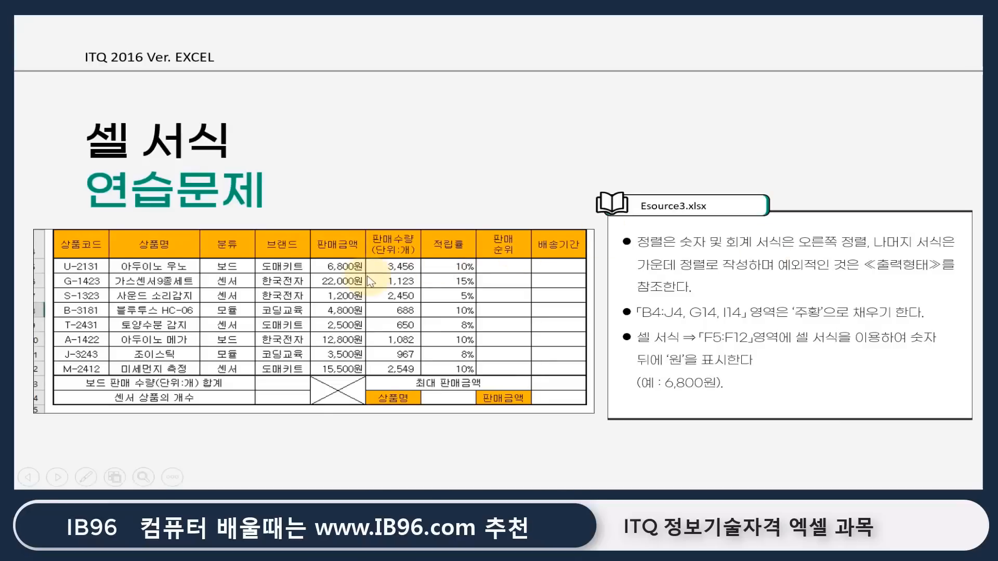
pyautogui.click(531, 326)
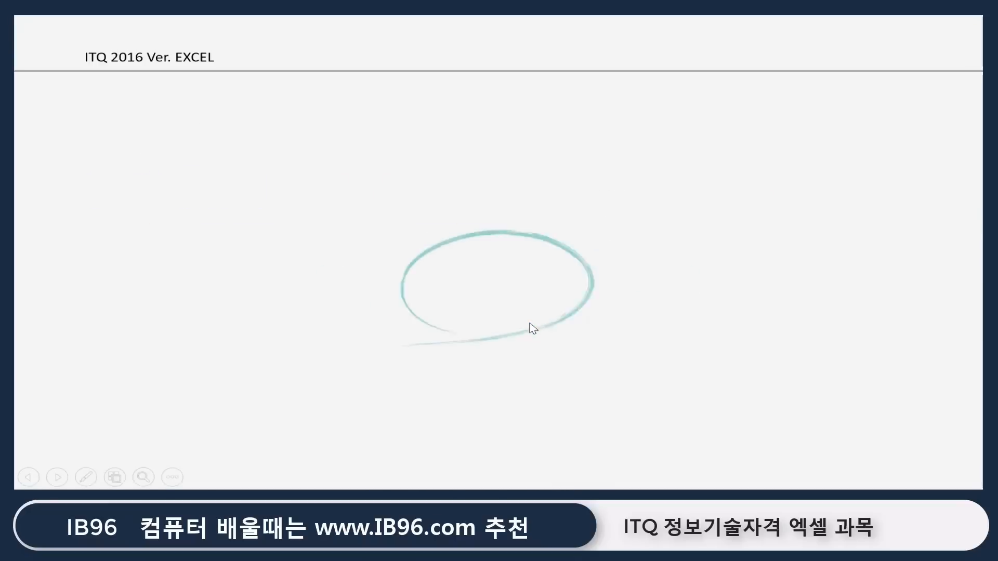